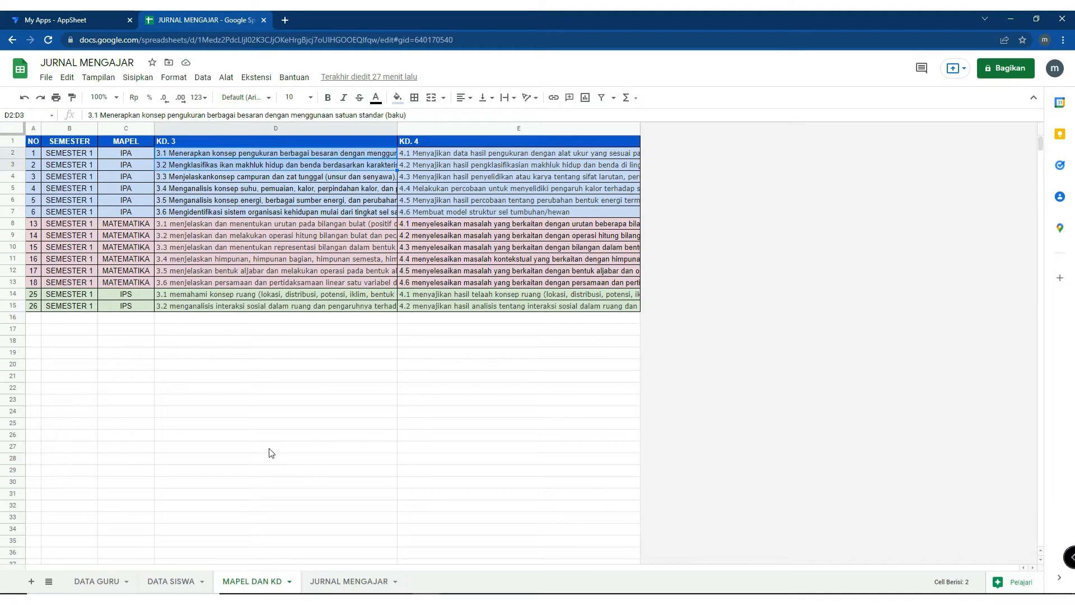
# Look through the JURNAL MENGAJAR, MAPEL DAN KD and DATA SISWA sheets of the teaching journal workbook
pyautogui.click(343, 582)
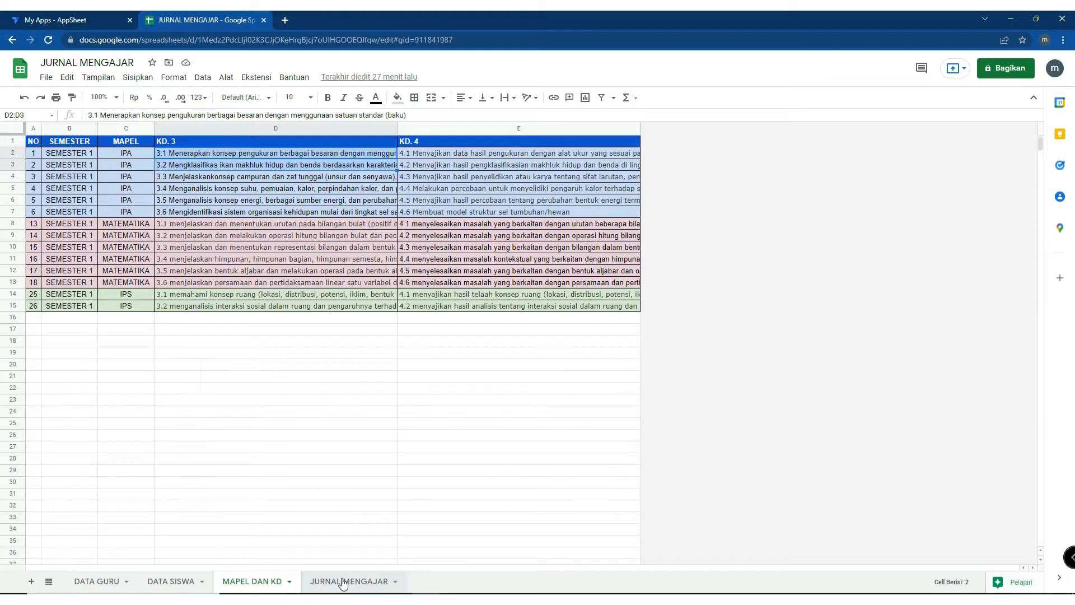
pyautogui.moveTo(220, 566); pyautogui.dragTo(61, 530)
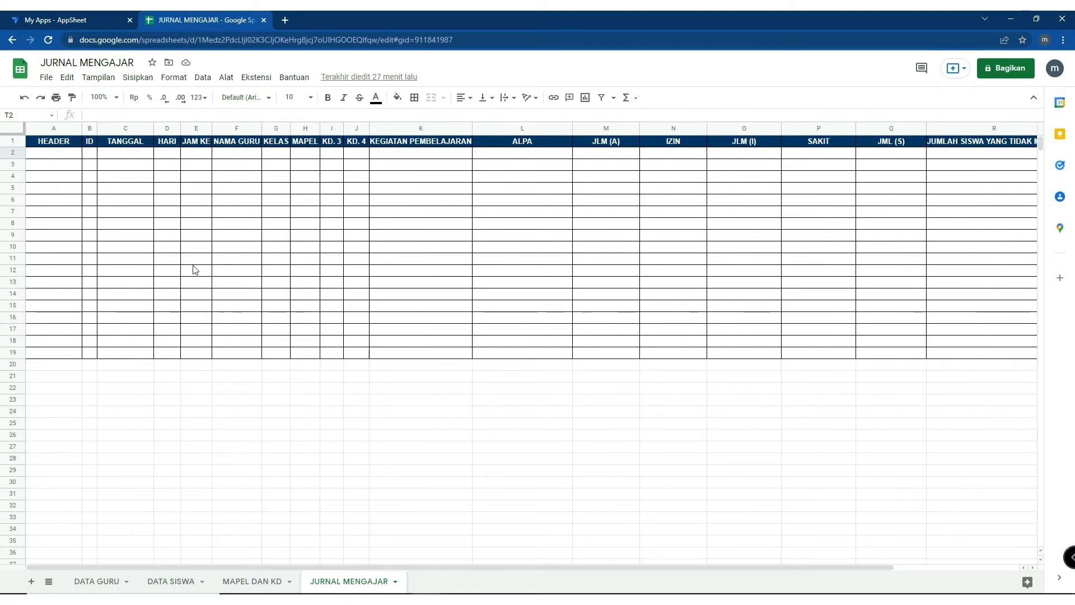
pyautogui.click(268, 581)
pyautogui.click(170, 581)
# Examine the NAMA GURU and EMAIL columns on the DATA GURU sheet
pyautogui.click(106, 583)
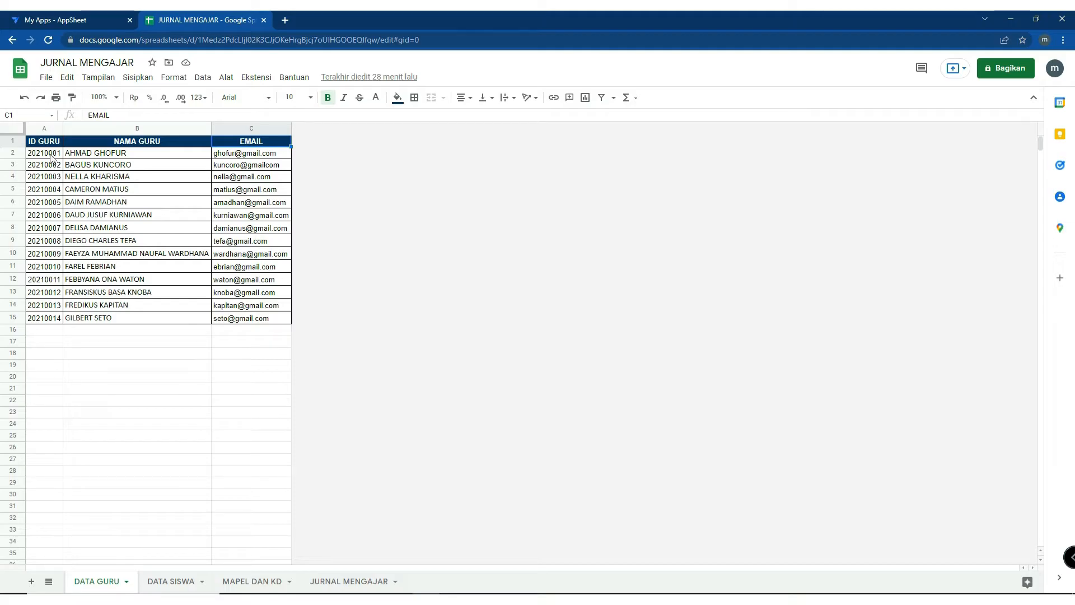
pyautogui.click(84, 145)
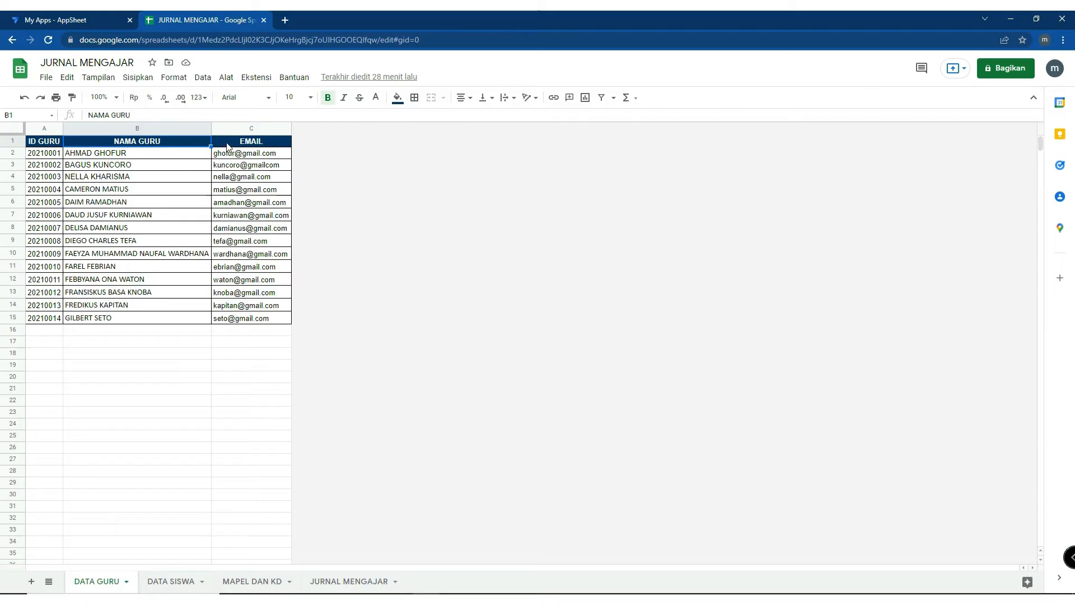
pyautogui.click(216, 143)
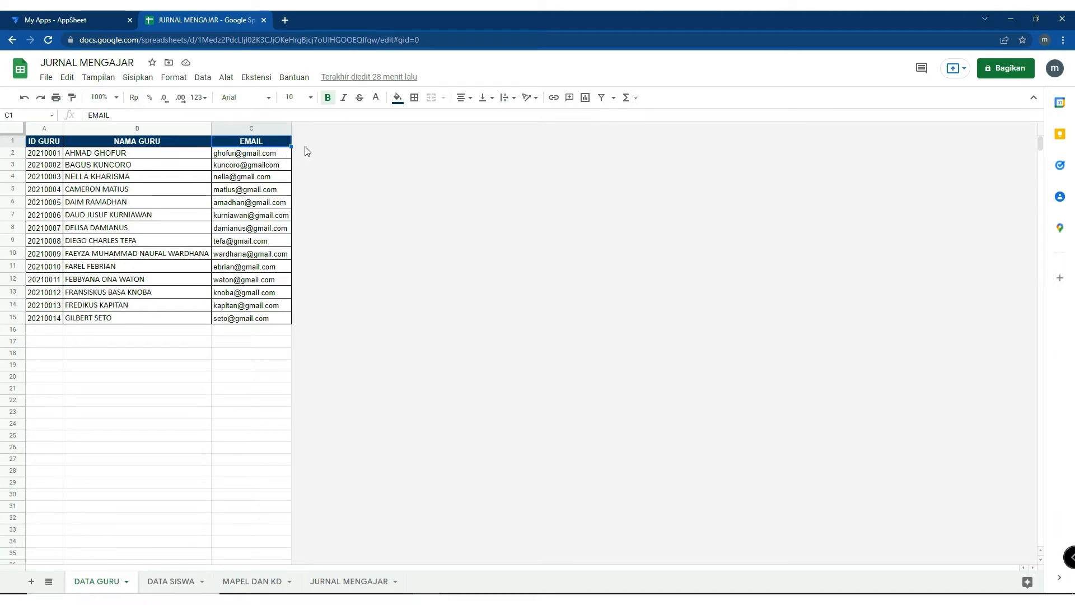
# Review the NISN, NAMA SISWA, JENIS KELAMIN and KELAS columns on the DATA SISWA sheet, including the NISN and KELAS entries
pyautogui.click(182, 584)
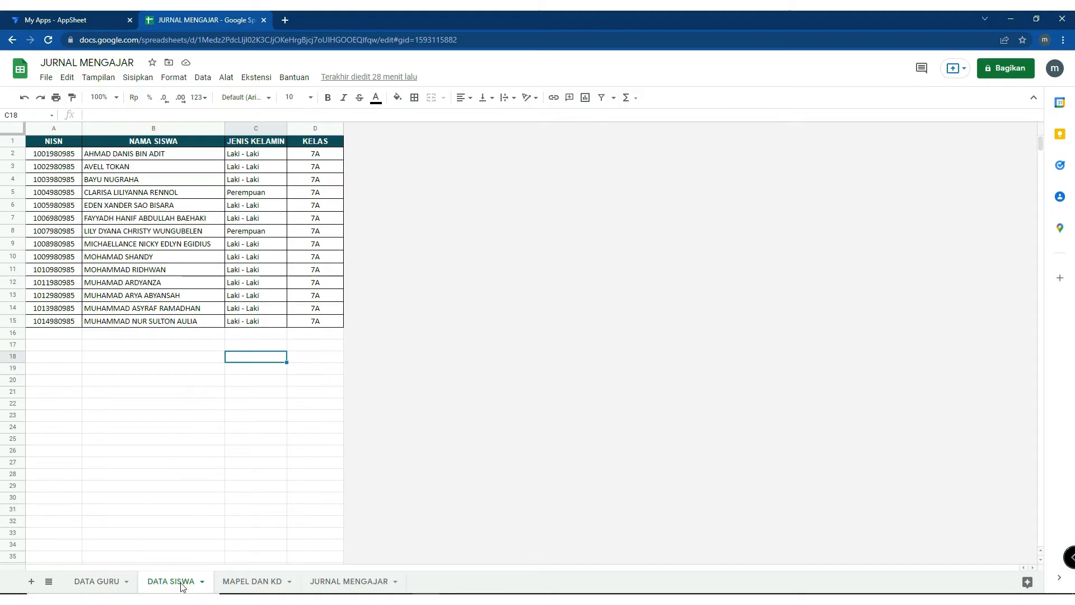
pyautogui.click(65, 145)
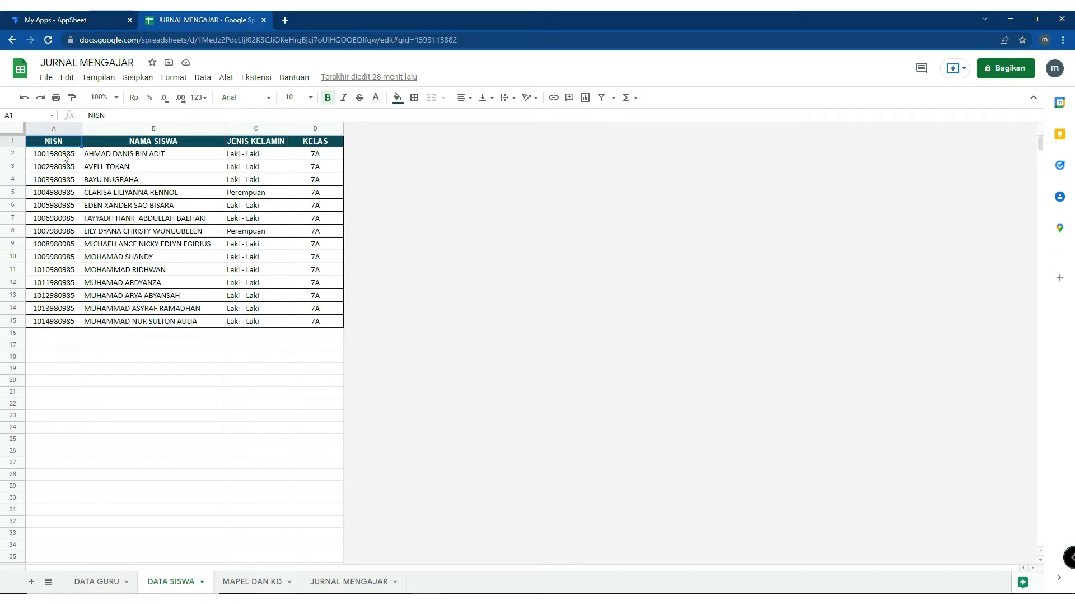
pyautogui.click(63, 152)
pyautogui.click(63, 144)
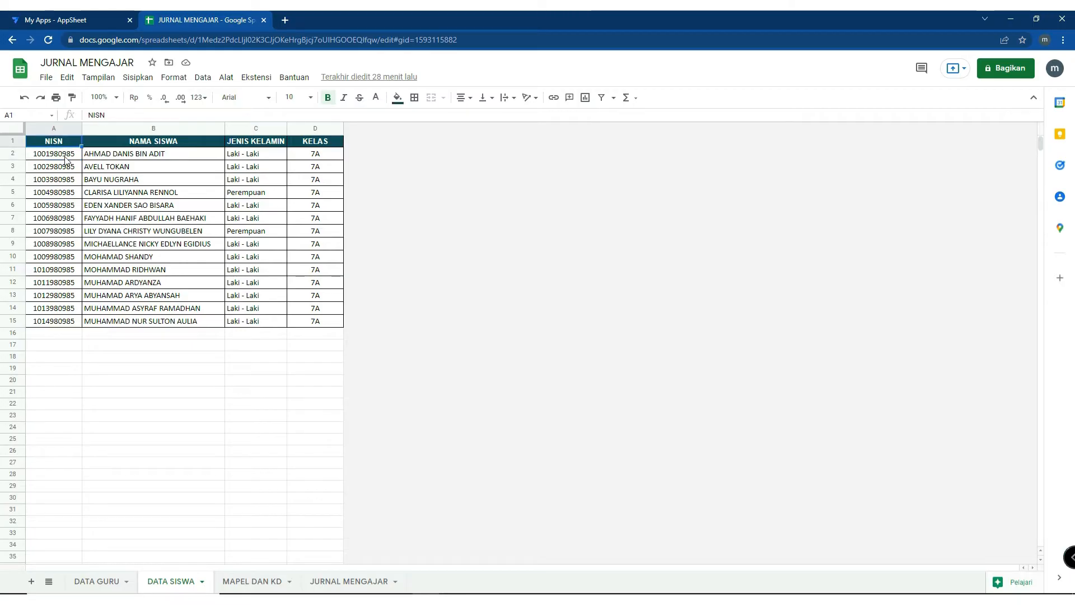
pyautogui.moveTo(65, 161); pyautogui.dragTo(68, 322)
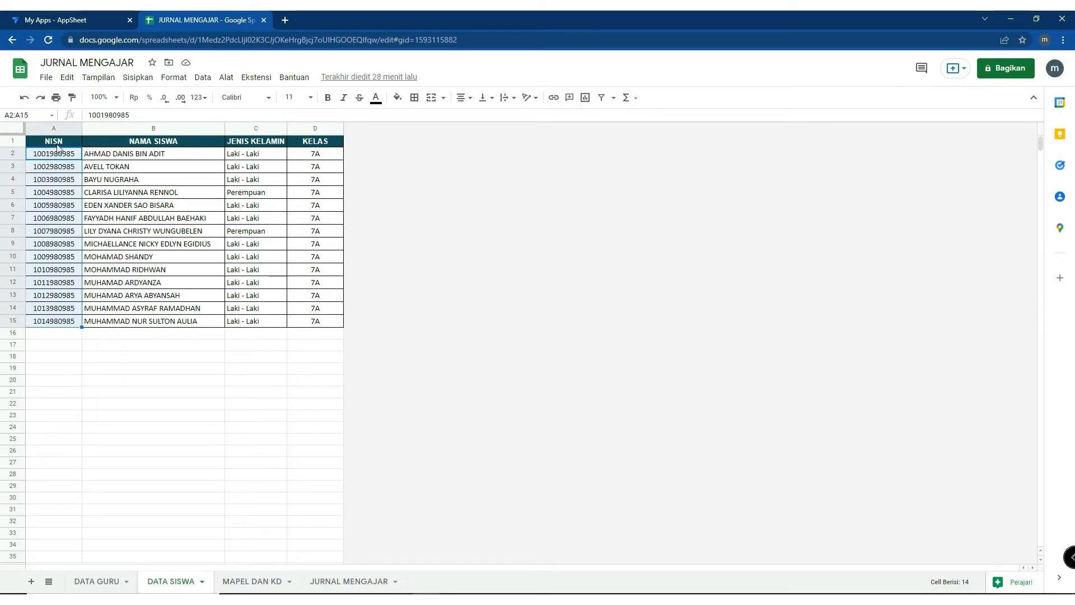
pyautogui.click(138, 143)
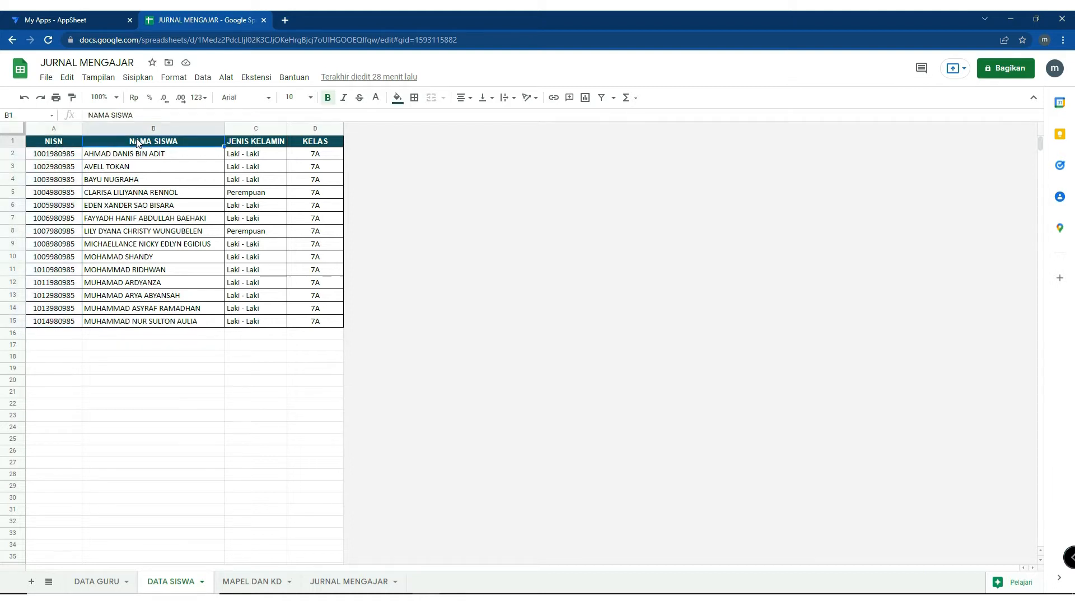
pyautogui.click(239, 145)
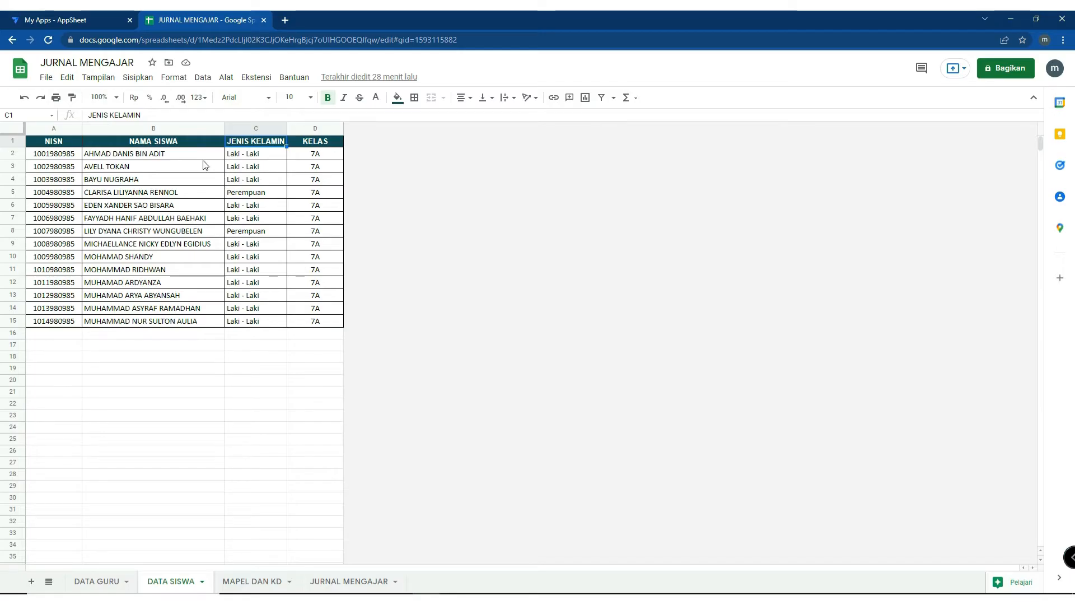
pyautogui.click(317, 145)
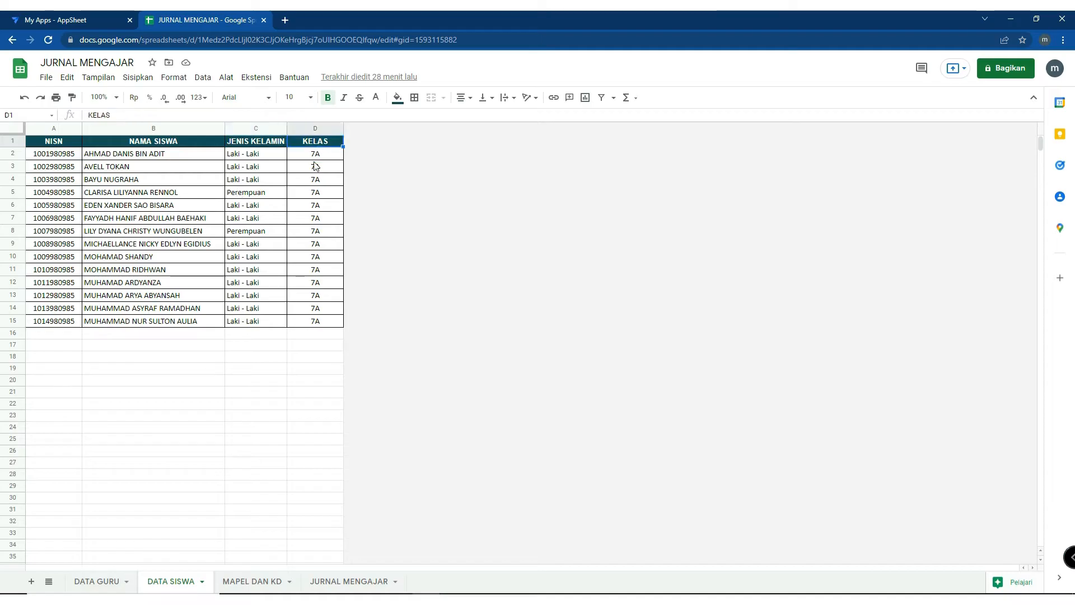
pyautogui.moveTo(306, 157); pyautogui.dragTo(319, 323)
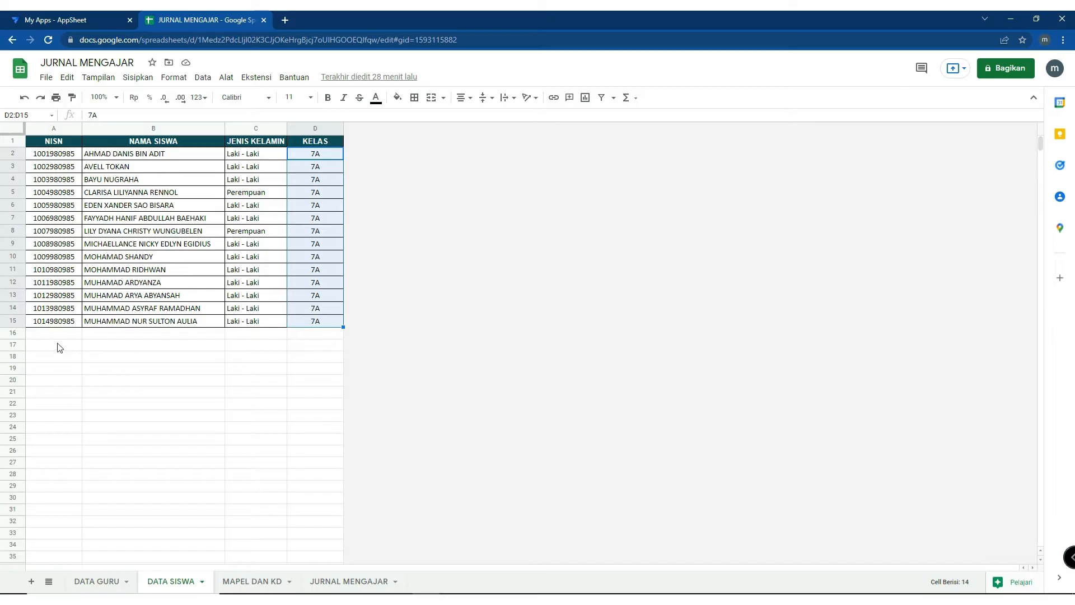
# Highlight the empty rows A16:D32 below the student list, then clear the highlight by selecting cell C19
pyautogui.moveTo(64, 335); pyautogui.dragTo(298, 367)
pyautogui.scroll(2, 297, 365)
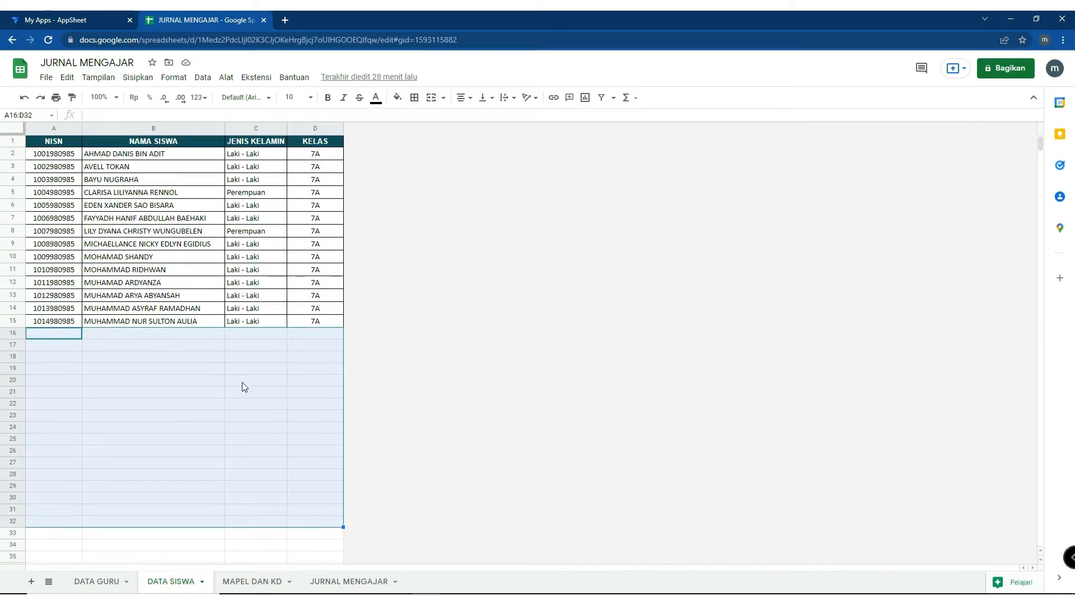
pyautogui.click(234, 368)
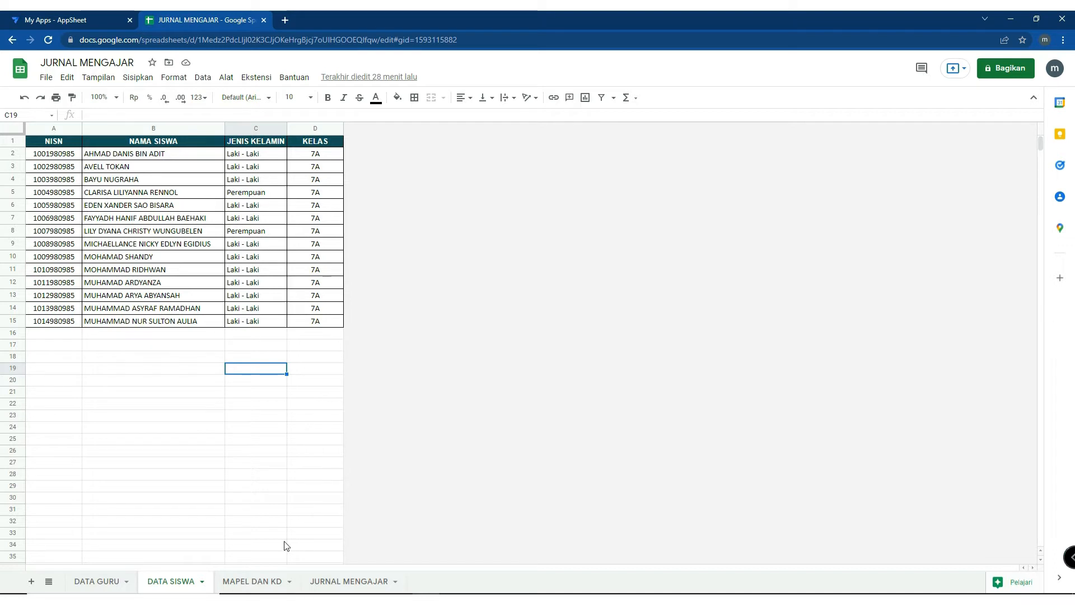
# Review the MAPEL DAN KD sheet's KD. 3 and KD. 4 headings and its IPA entries in rows 2 to 7
pyautogui.click(254, 582)
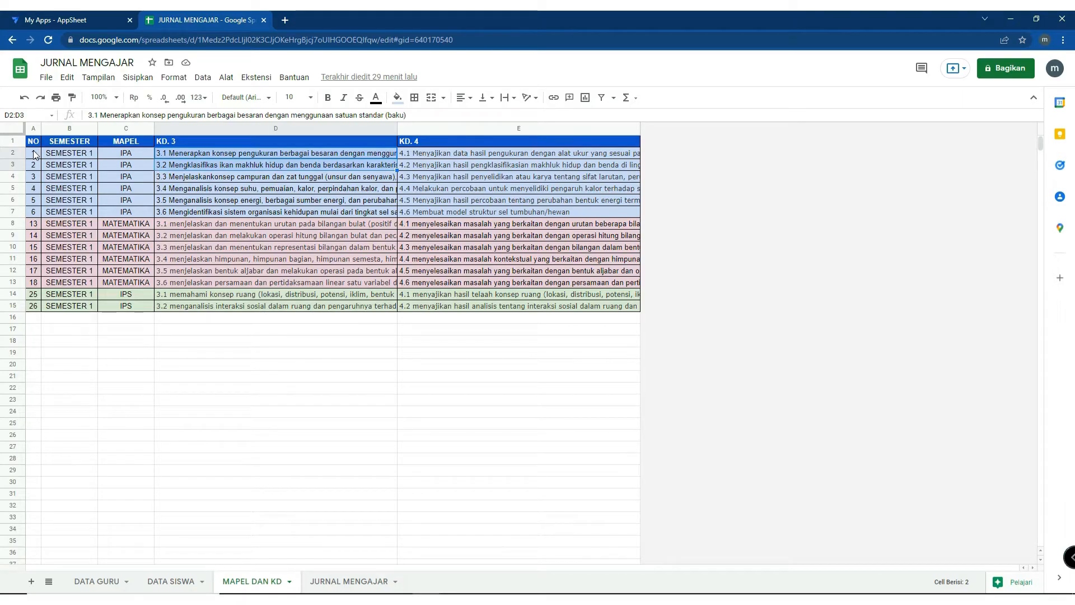
pyautogui.moveTo(35, 156); pyautogui.dragTo(72, 165)
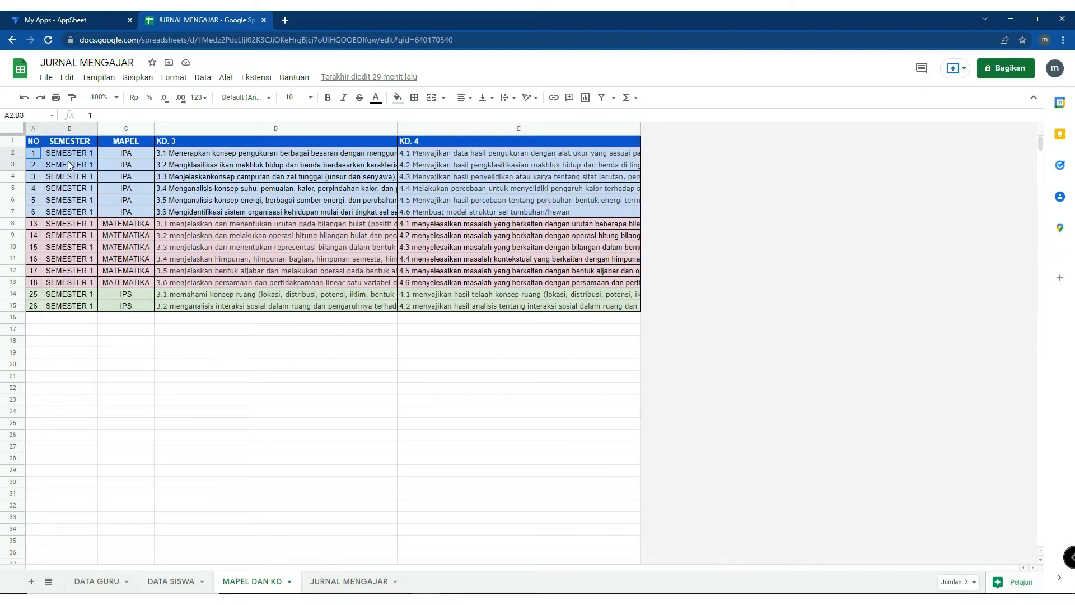
pyautogui.click(183, 142)
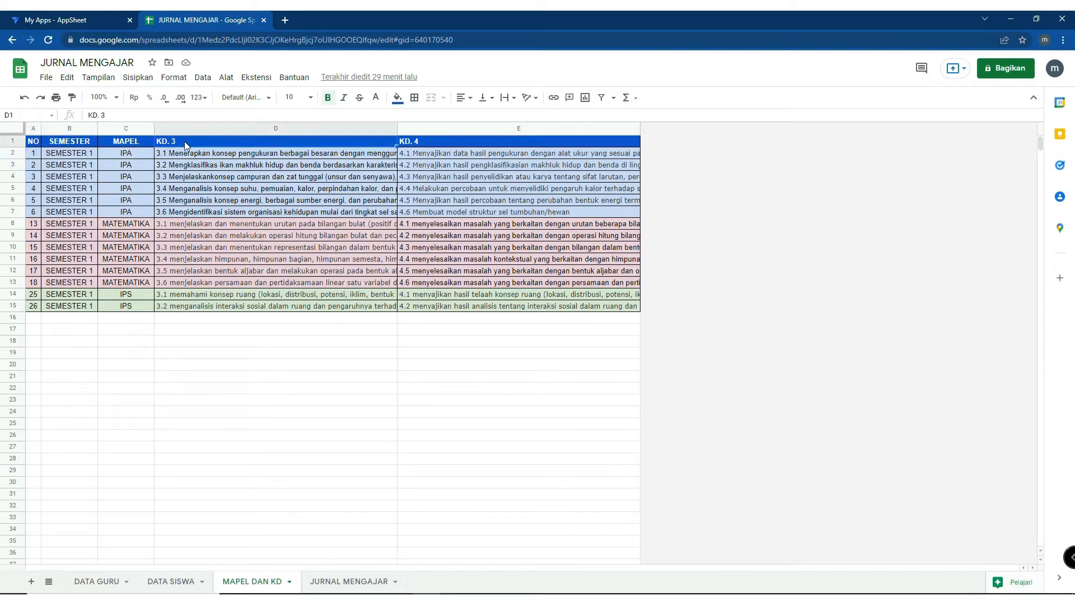
pyautogui.click(466, 141)
pyautogui.moveTo(32, 159); pyautogui.dragTo(505, 214)
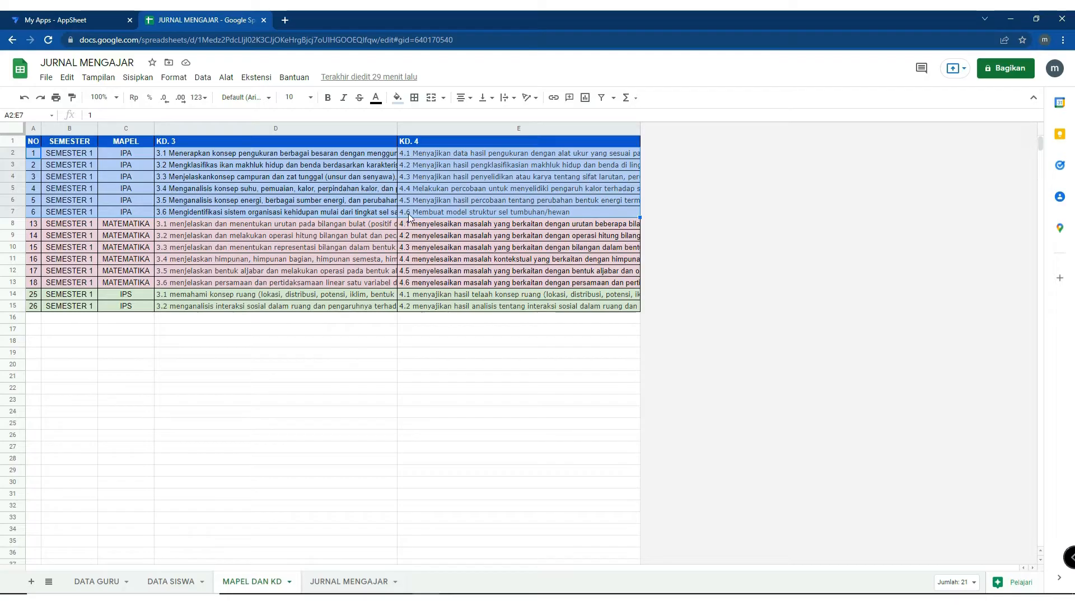
pyautogui.moveTo(10, 156); pyautogui.dragTo(10, 212)
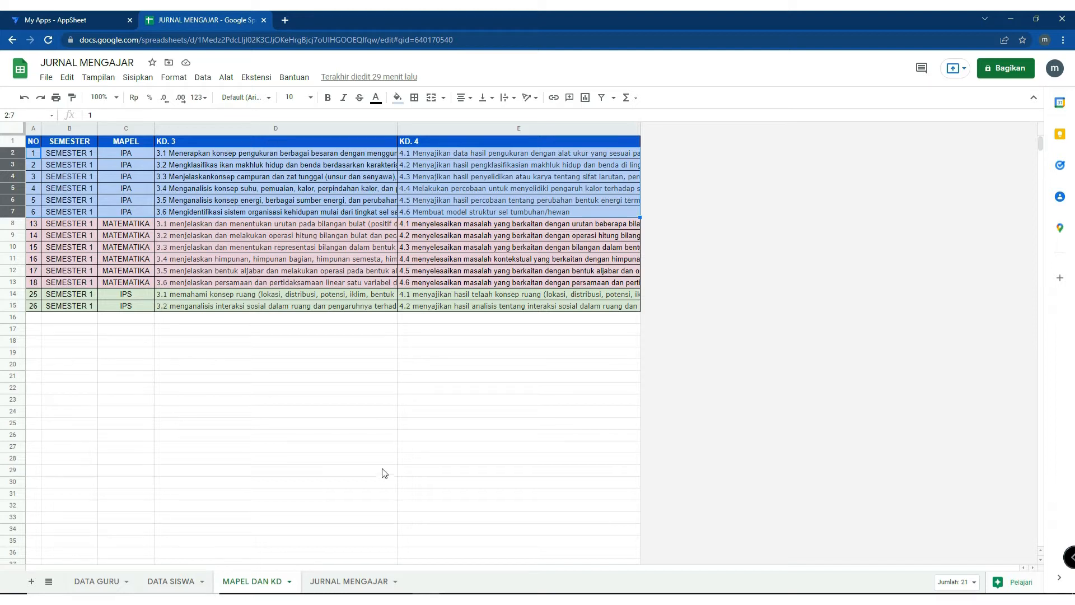
# Examine the KD. 3 and KD. 4 columns on the JURNAL MENGAJAR sheet
pyautogui.click(348, 581)
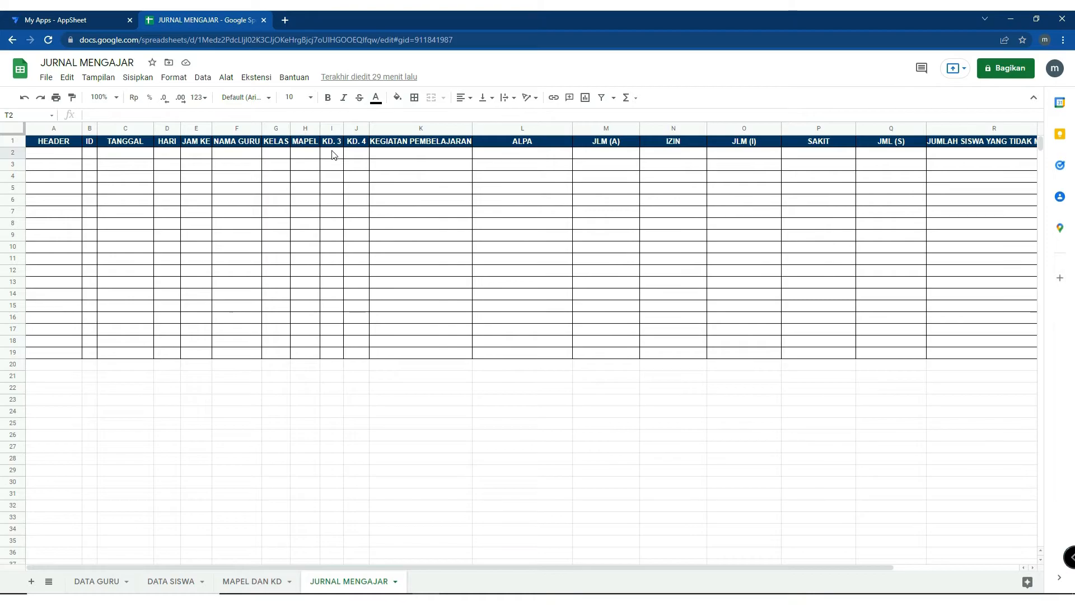
pyautogui.moveTo(333, 145); pyautogui.dragTo(336, 212)
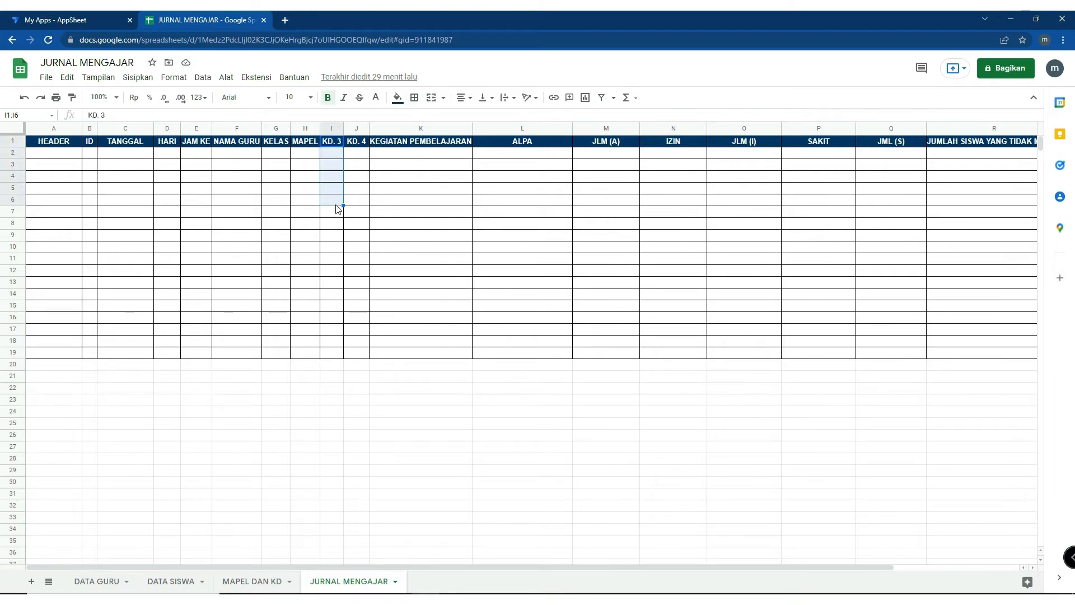
pyautogui.moveTo(356, 142); pyautogui.dragTo(361, 216)
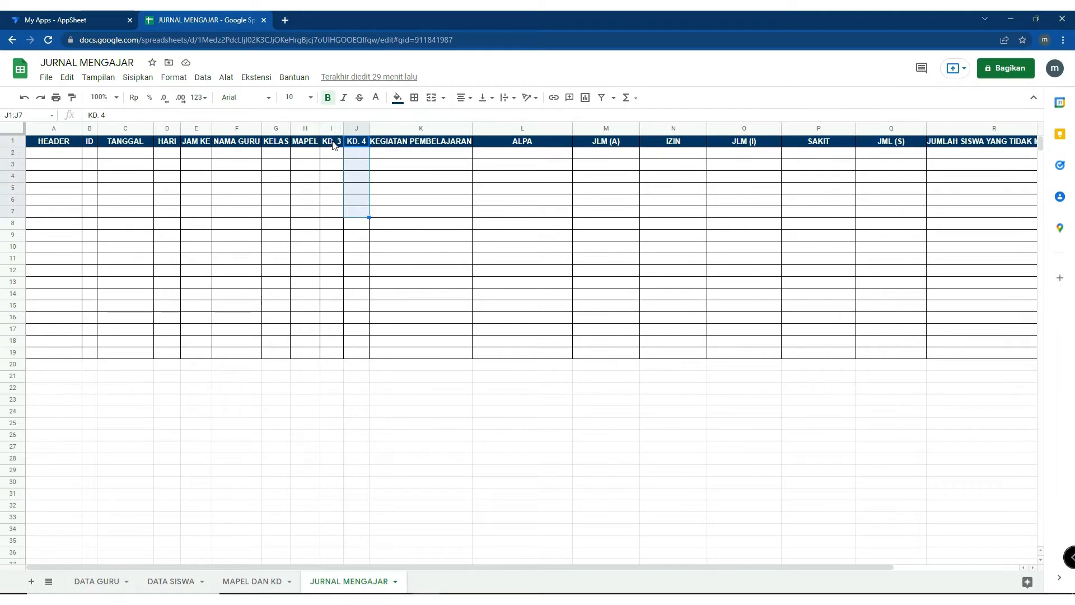
pyautogui.moveTo(332, 142); pyautogui.dragTo(329, 224)
pyautogui.moveTo(363, 143); pyautogui.dragTo(360, 223)
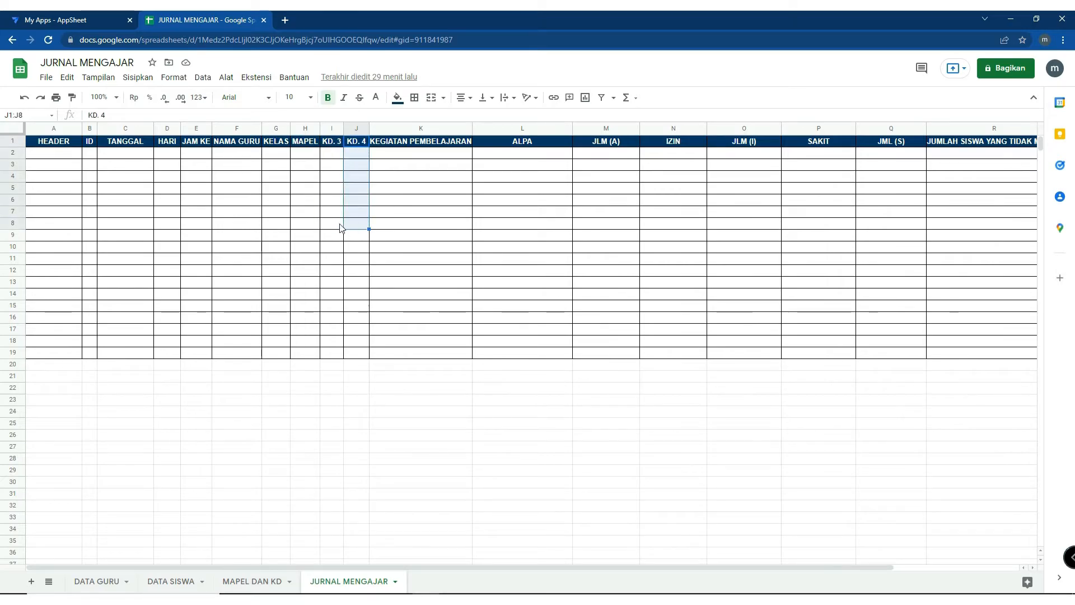
pyautogui.click(335, 144)
pyautogui.doubleClick(336, 144)
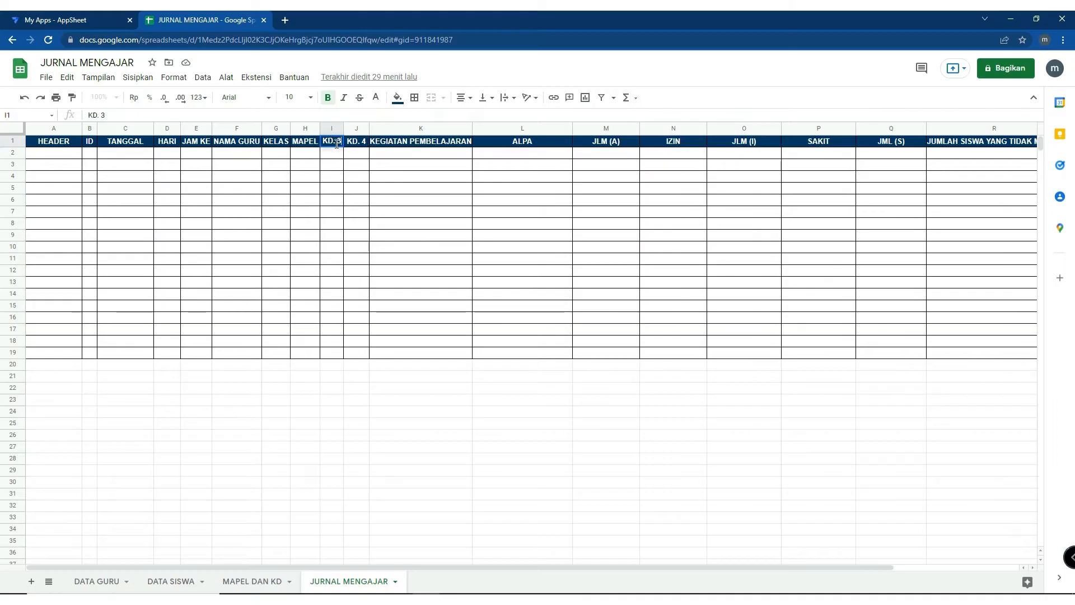
pyautogui.click(334, 153)
pyautogui.click(336, 165)
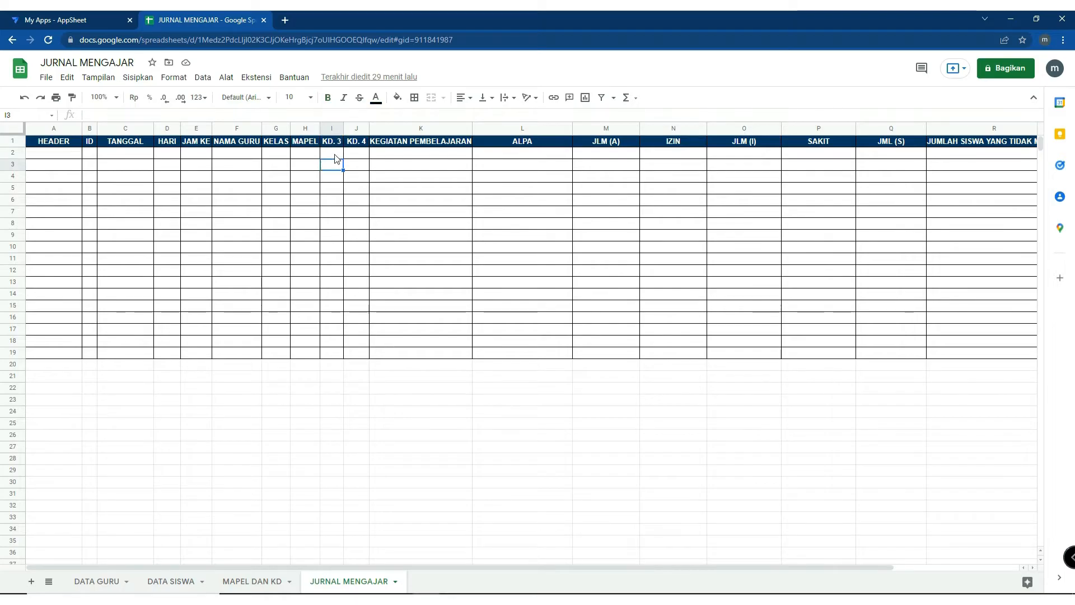
# Recheck the MAPEL DAN KD sheet's IPA subject entries and KD. 3 and KD. 4 columns, and highlight the empty rows A16:E28
pyautogui.click(252, 581)
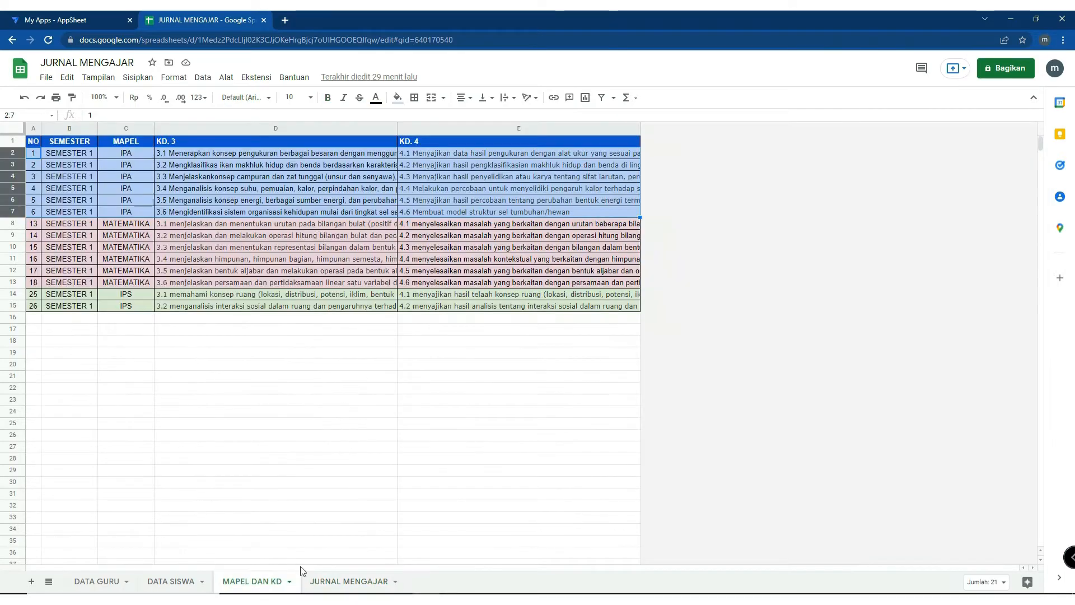
pyautogui.click(254, 154)
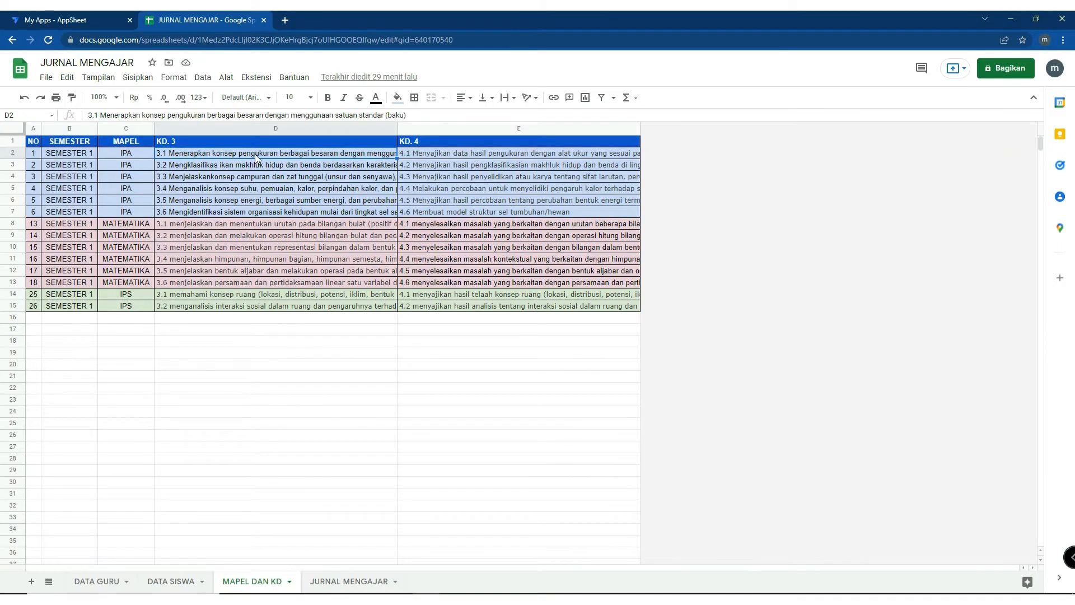
pyautogui.click(220, 142)
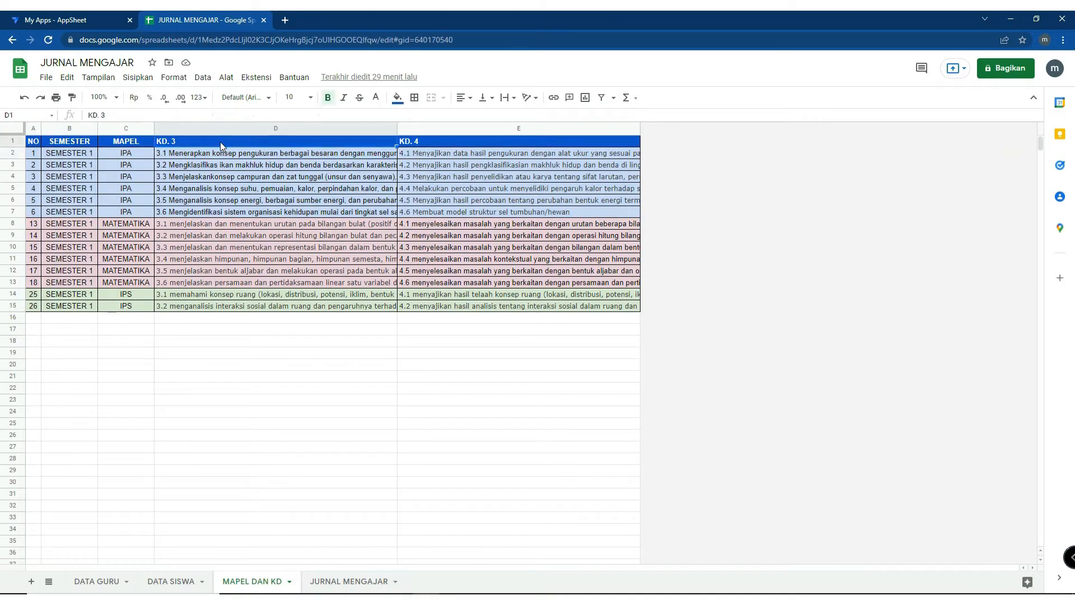
pyautogui.moveTo(136, 150); pyautogui.dragTo(137, 215)
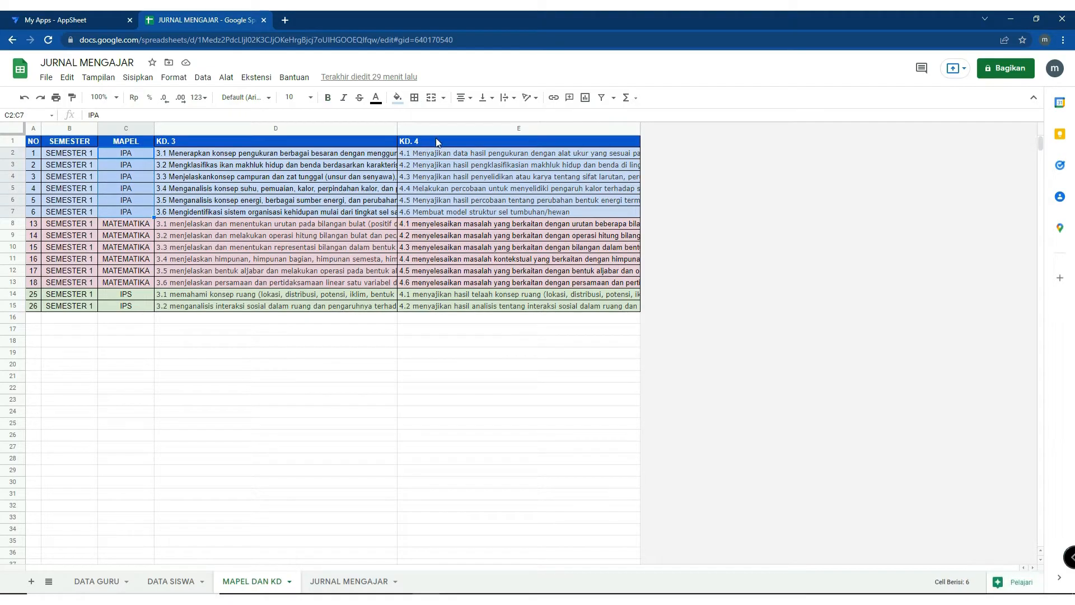
pyautogui.moveTo(420, 154); pyautogui.dragTo(423, 213)
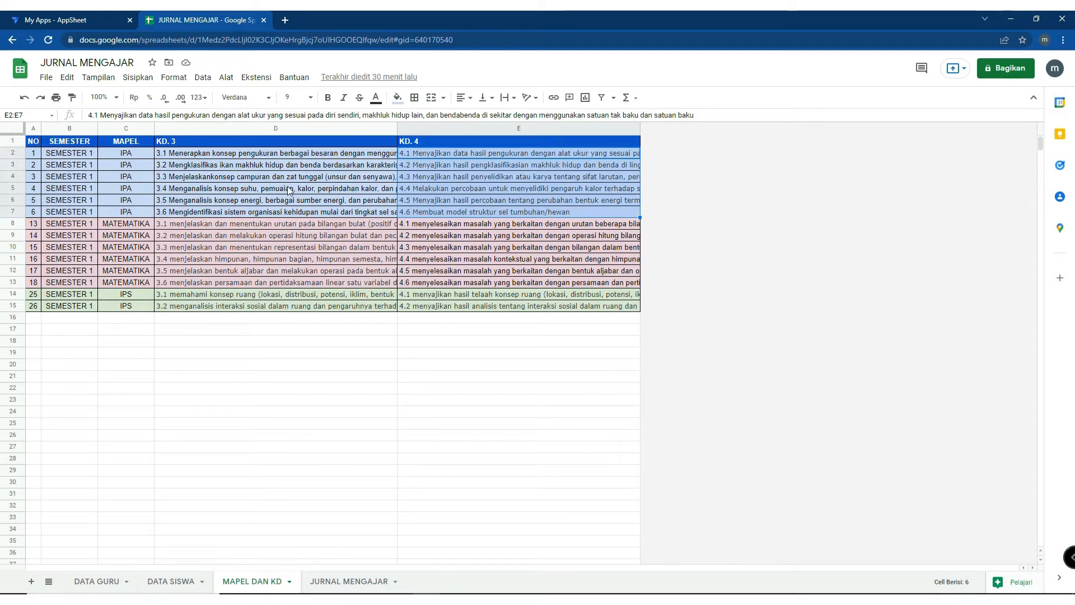
pyautogui.click(207, 140)
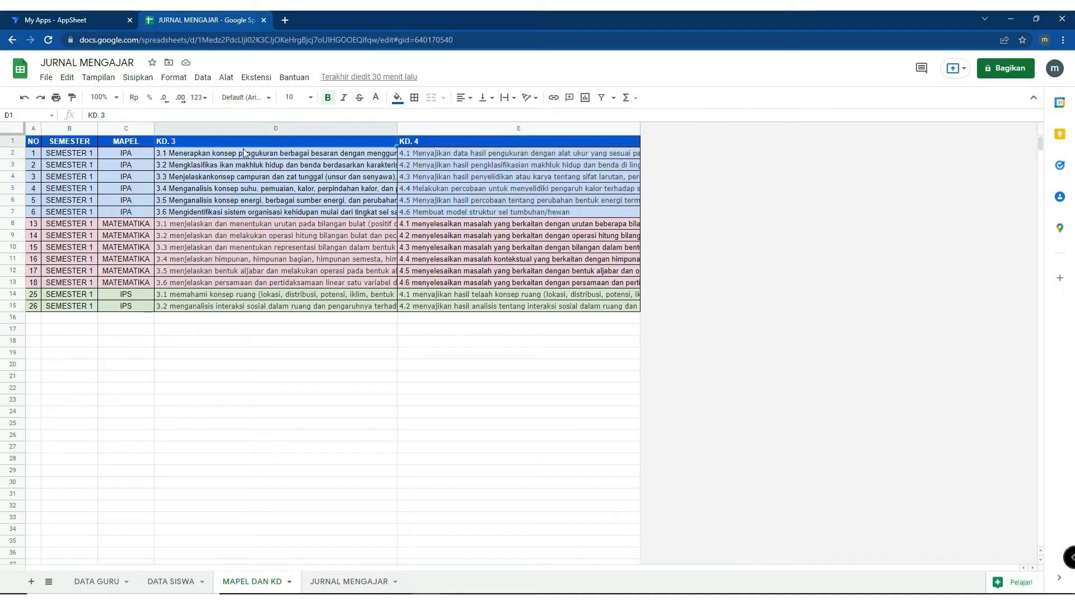
pyautogui.click(420, 144)
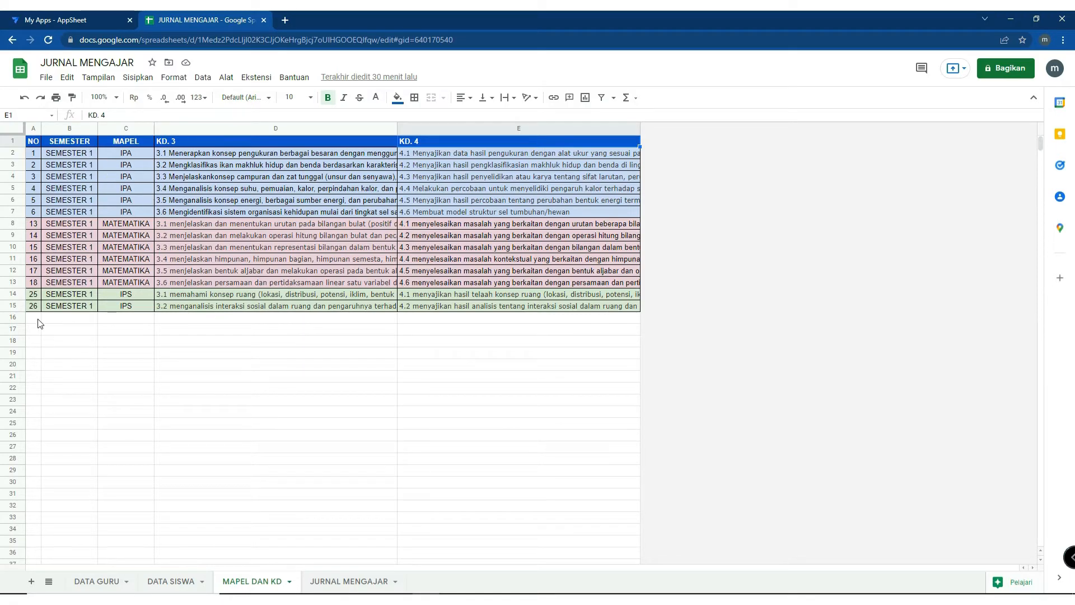
pyautogui.moveTo(40, 320); pyautogui.dragTo(517, 467)
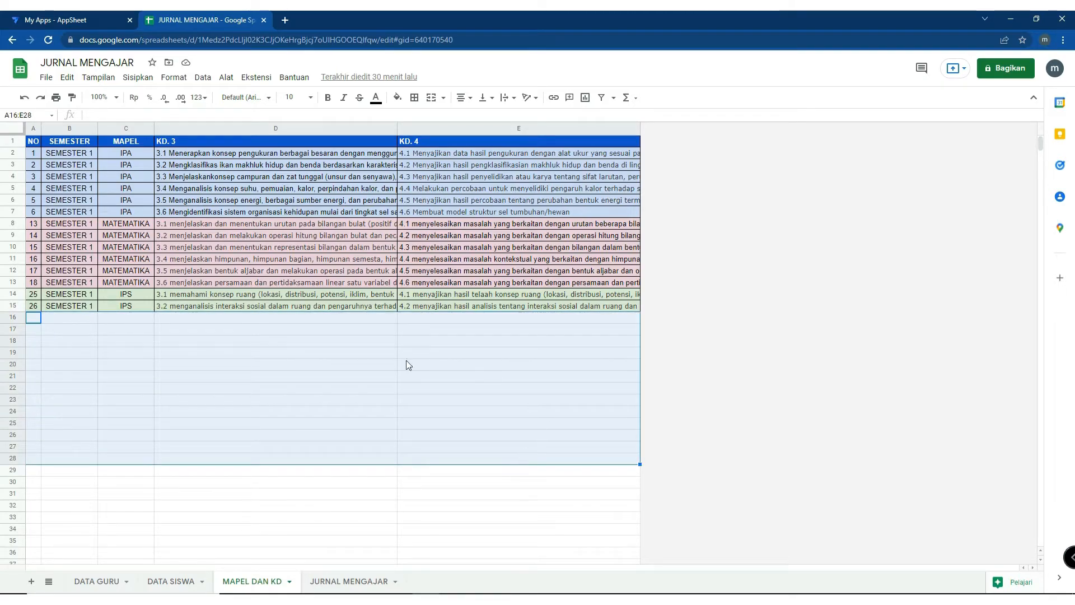
# Review the JURNAL MENGAJAR sheet's column headings from HEADER, ID and TANGGAL through NAMA GURU, KELAS and MAPEL
pyautogui.click(345, 580)
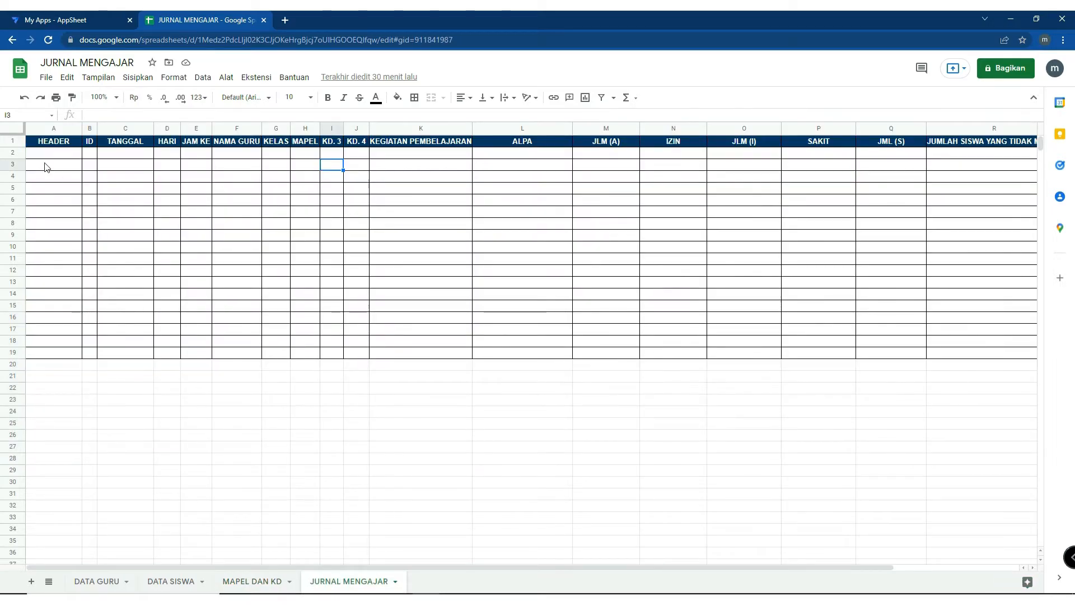
pyautogui.moveTo(281, 567)
pyautogui.mouseDown()
pyautogui.moveTo(484, 576)
pyautogui.moveTo(297, 563)
pyautogui.mouseUp()
pyautogui.click(47, 144)
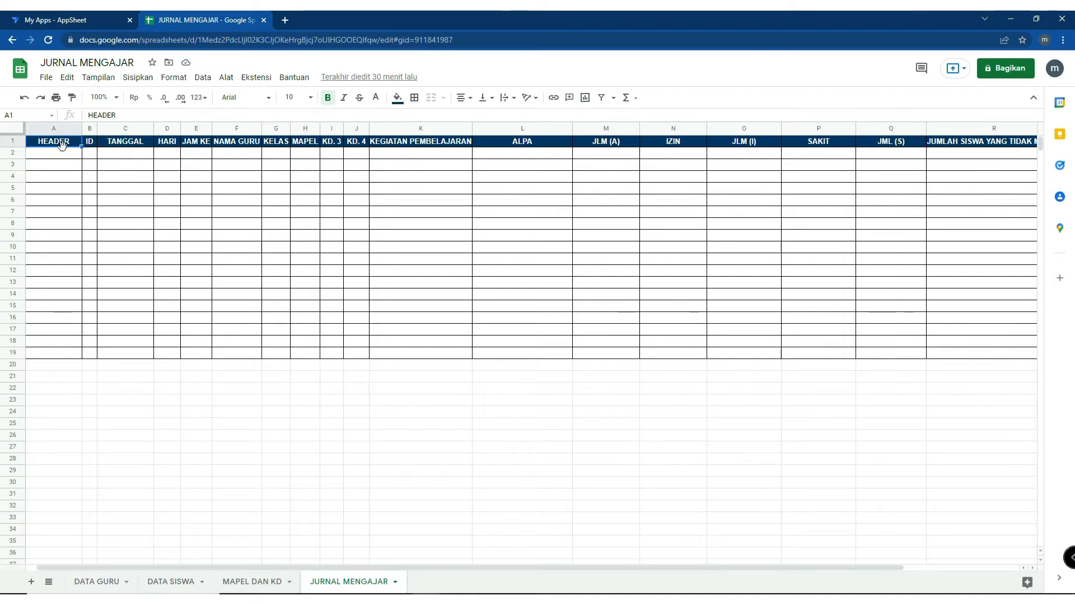
pyautogui.click(94, 147)
pyautogui.click(114, 147)
pyautogui.click(170, 148)
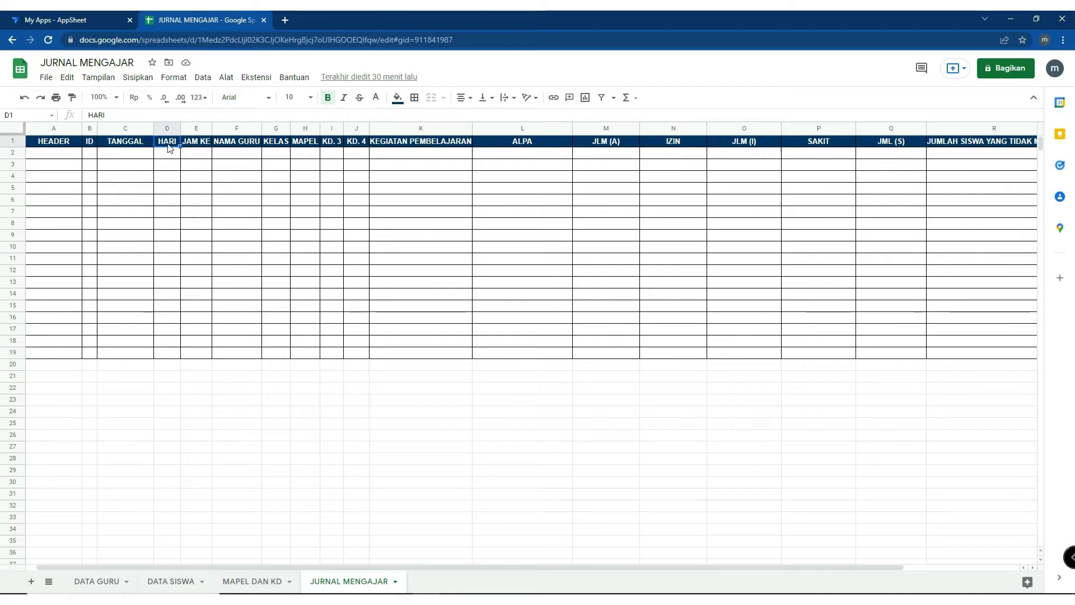
pyautogui.click(138, 149)
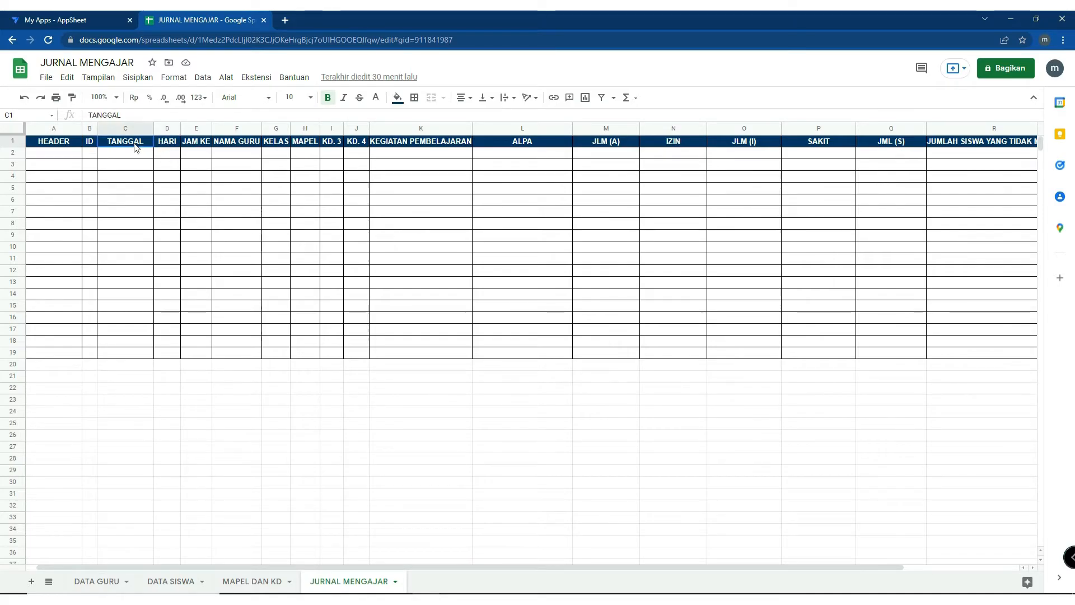
pyautogui.click(168, 146)
pyautogui.click(194, 145)
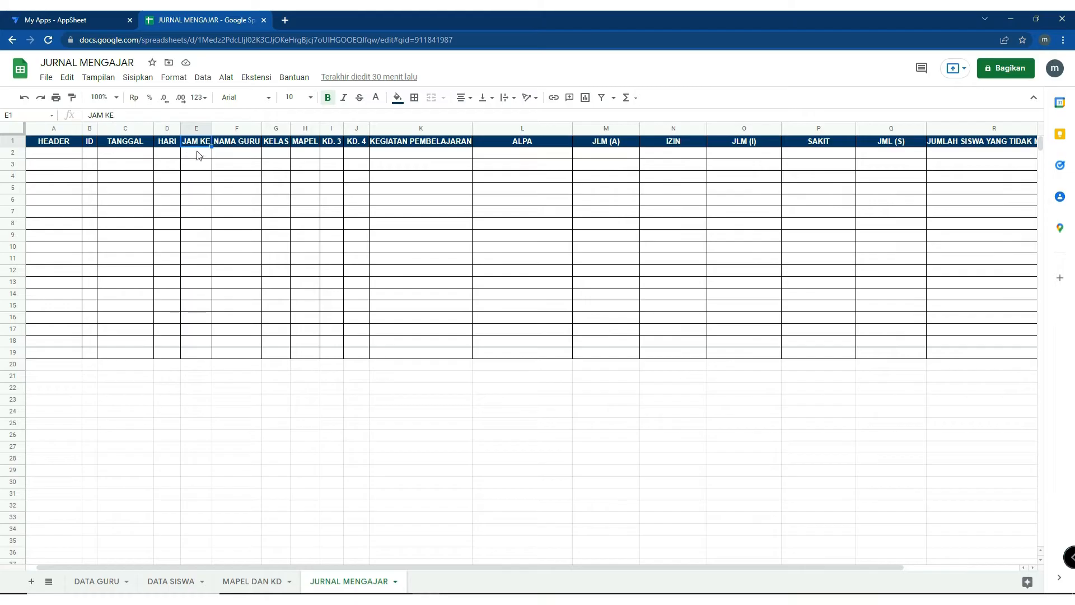
pyautogui.click(222, 147)
pyautogui.click(280, 148)
pyautogui.click(305, 148)
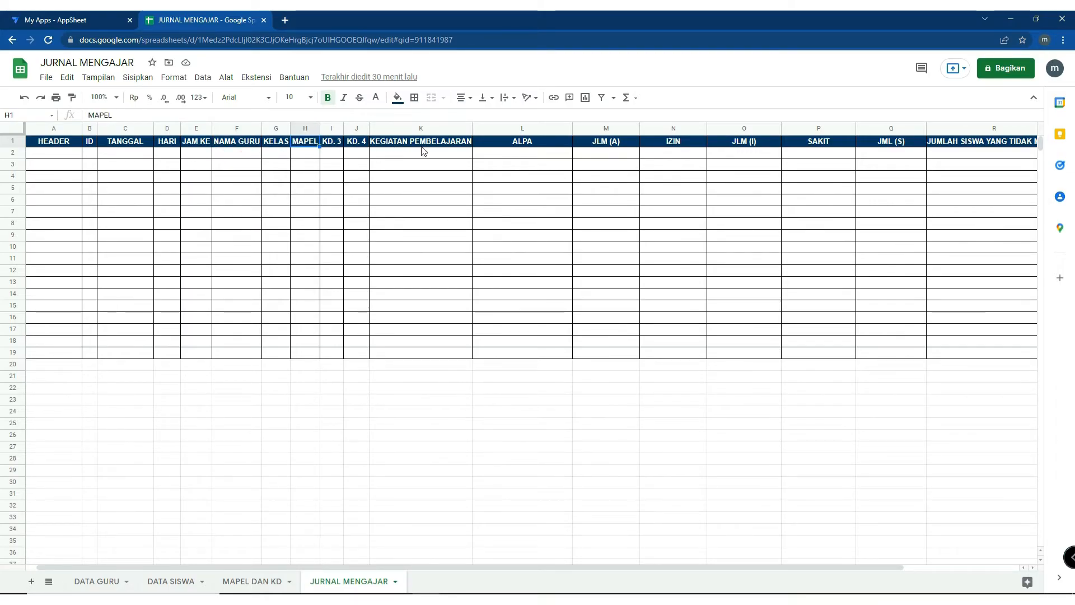
# Examine the JURNAL MENGAJAR sheet's absence columns for ALPA, IZIN and SAKIT together with their count columns
pyautogui.click(549, 146)
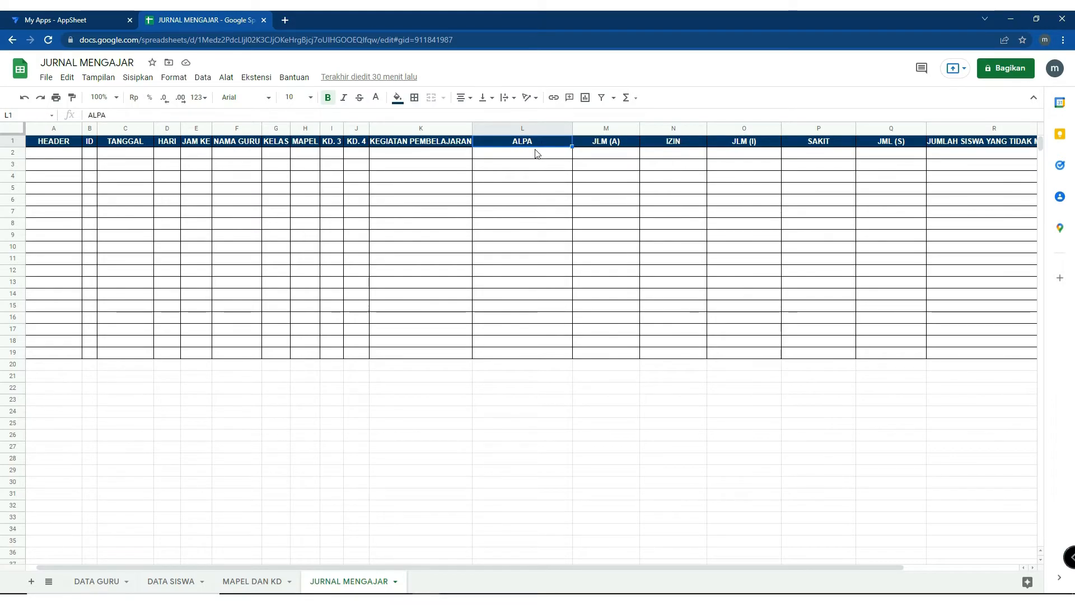
pyautogui.moveTo(535, 154)
pyautogui.mouseDown()
pyautogui.moveTo(552, 221)
pyautogui.moveTo(545, 156)
pyautogui.mouseUp()
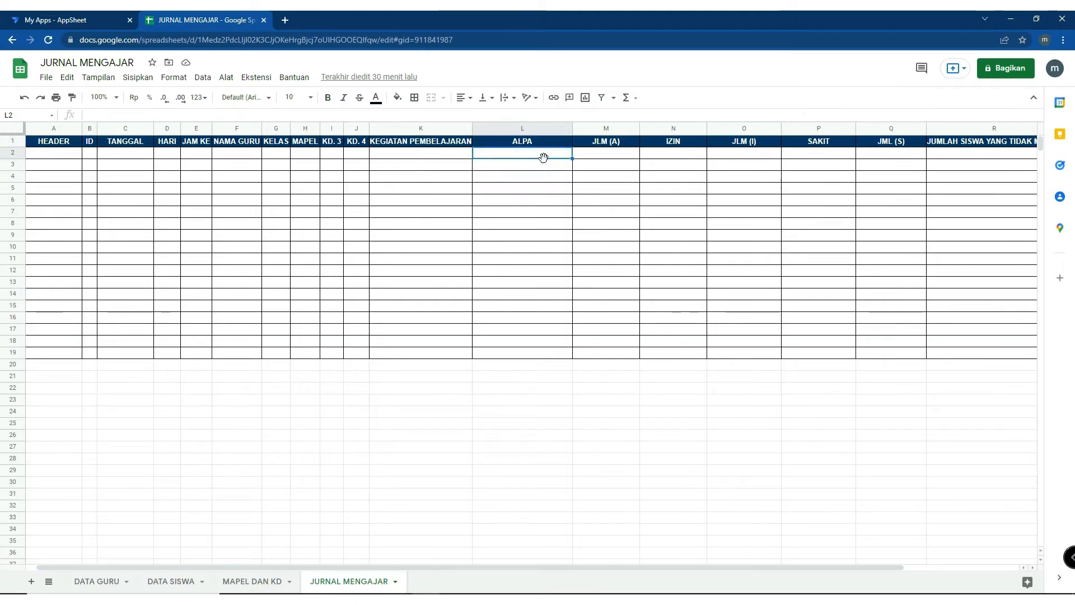
pyautogui.click(608, 159)
pyautogui.moveTo(681, 154); pyautogui.dragTo(763, 152)
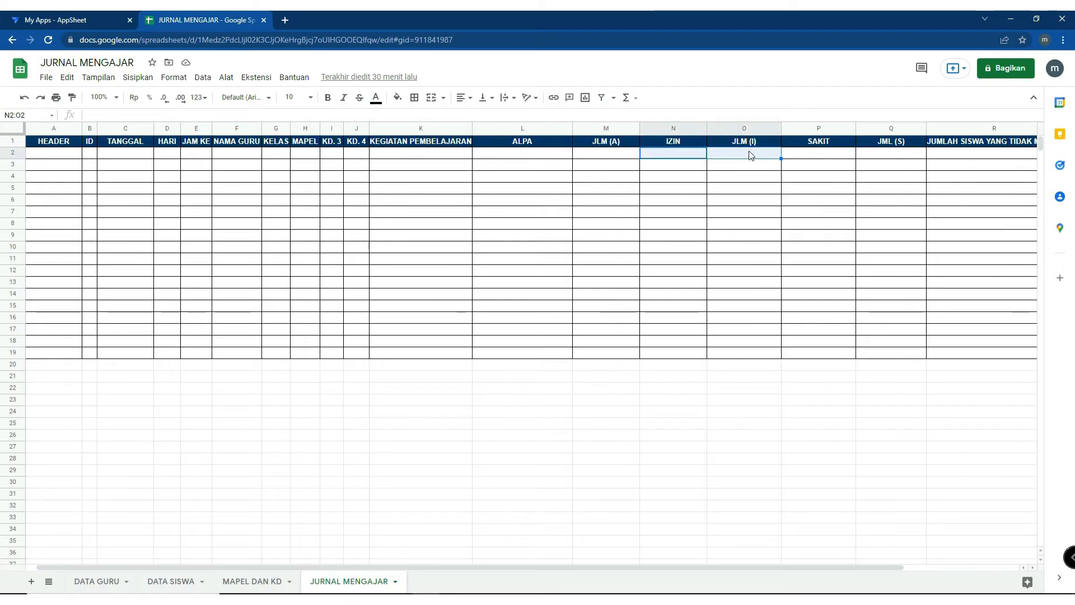
pyautogui.click(751, 156)
pyautogui.click(823, 156)
pyautogui.click(888, 157)
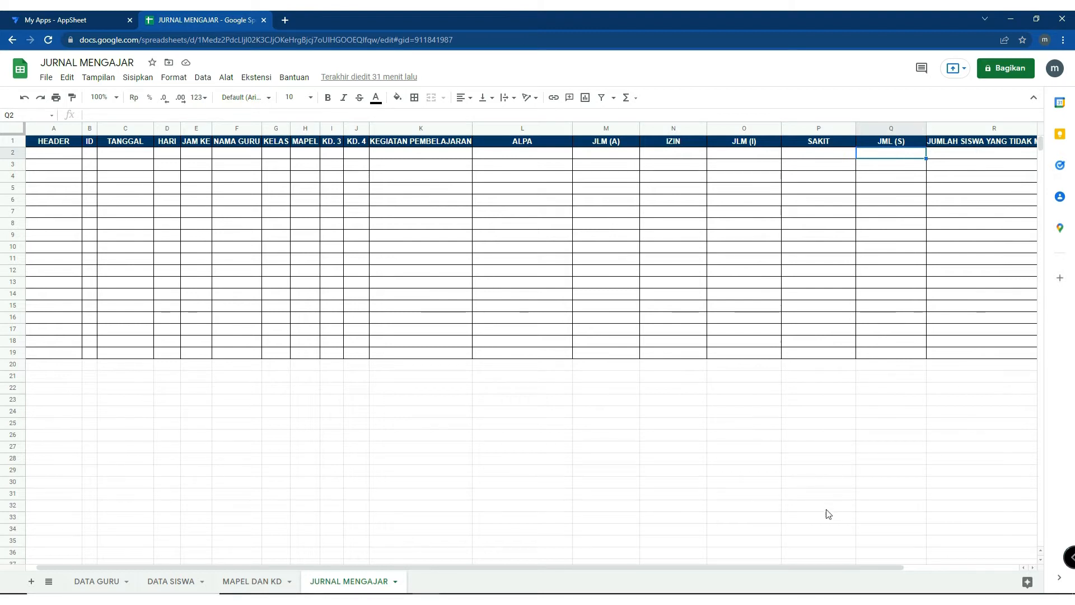
# Review the JUMLAH SISWA YANG TIDAK MASUK and TANDA TANGAN columns, highlighting T1:T19
pyautogui.moveTo(825, 566); pyautogui.dragTo(934, 567)
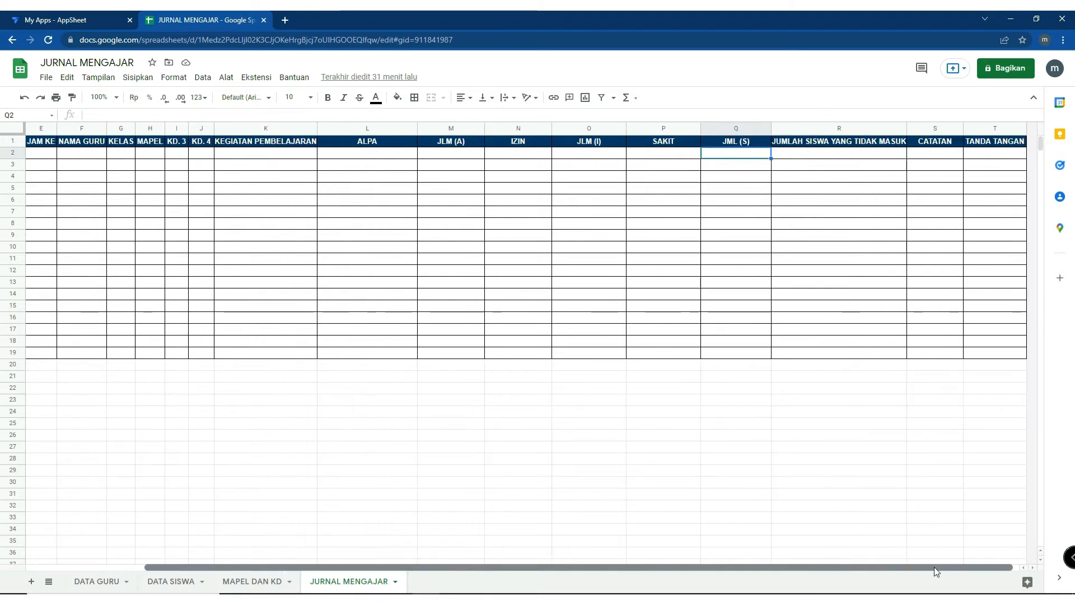
pyautogui.click(823, 144)
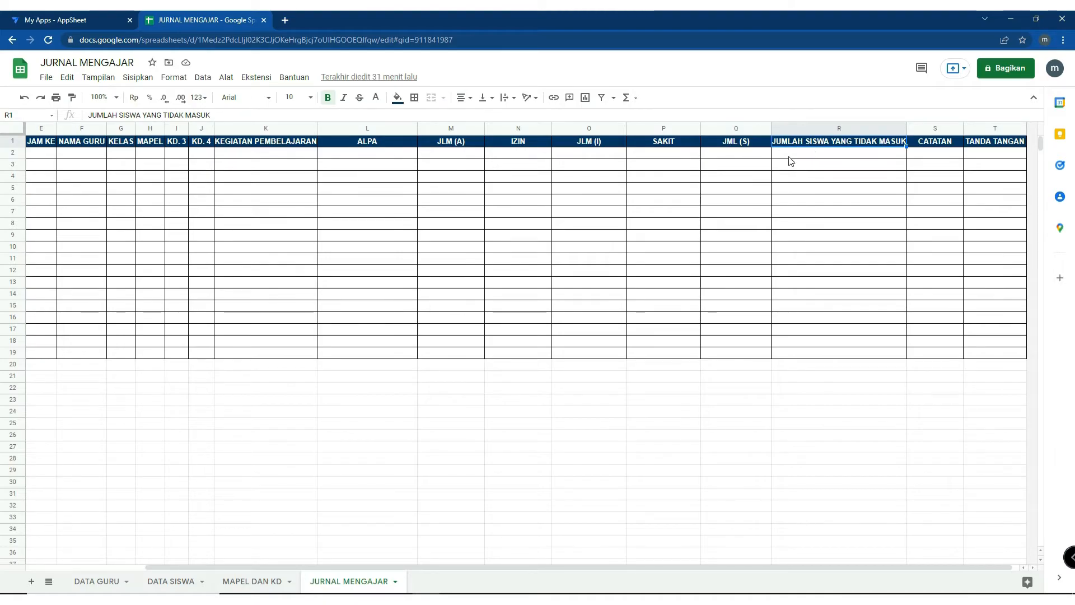
pyautogui.click(1006, 155)
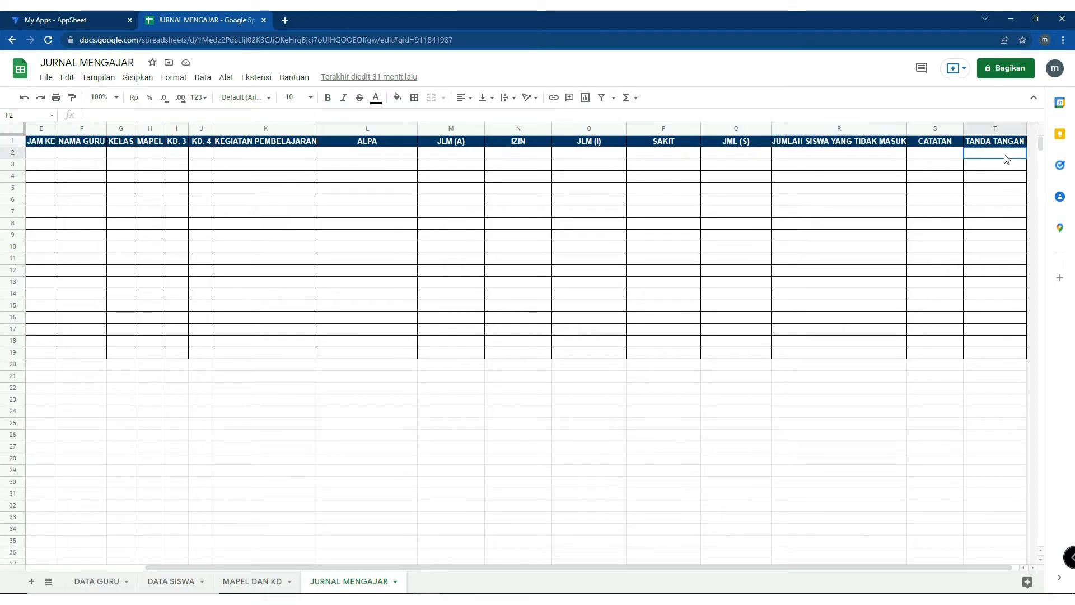
pyautogui.moveTo(1003, 144); pyautogui.dragTo(1001, 354)
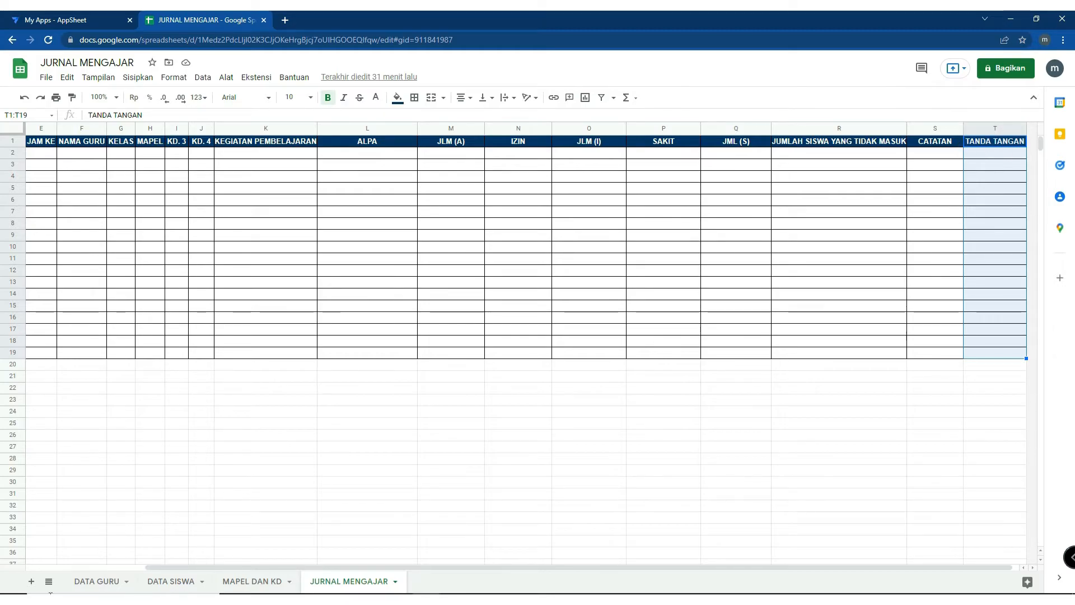
# Look through the DATA SISWA and MAPEL DAN KD sheets again, ending on the DATA GURU sheet
pyautogui.click(77, 587)
pyautogui.click(168, 584)
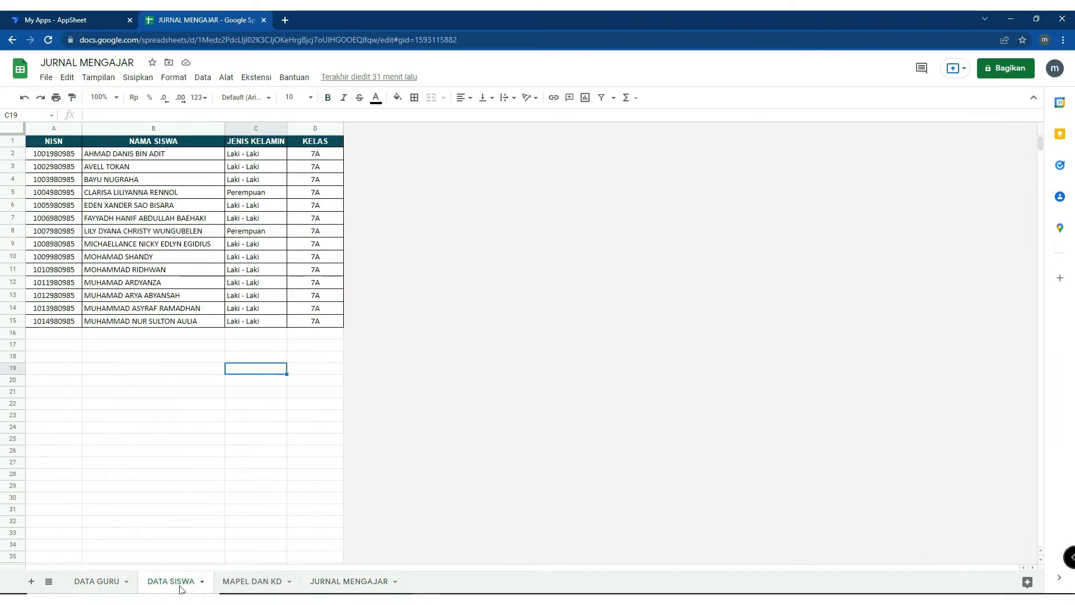
pyautogui.click(255, 584)
pyautogui.click(97, 585)
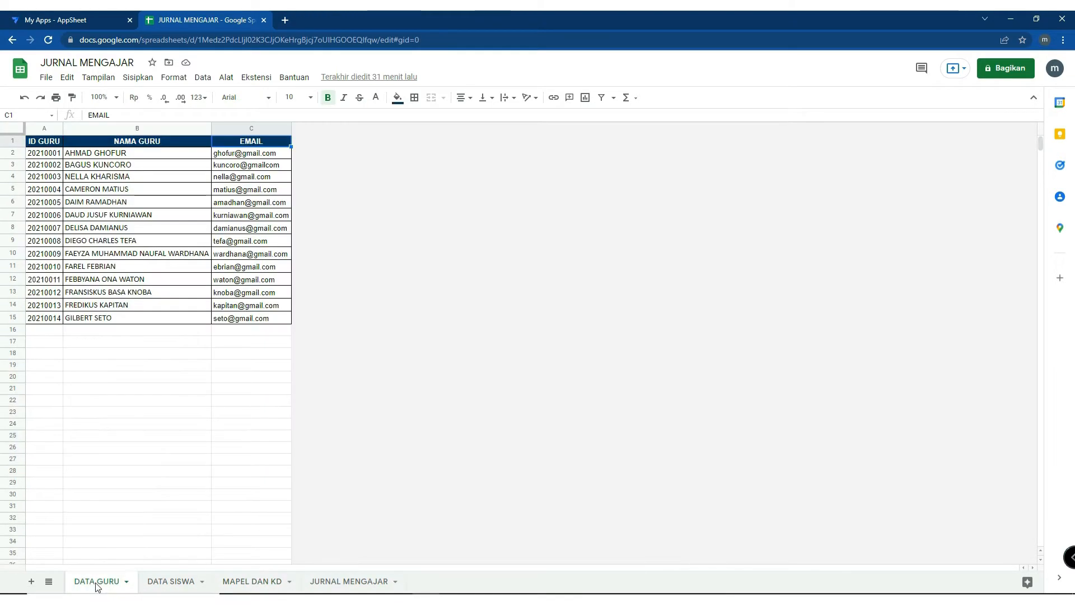
pyautogui.click(61, 20)
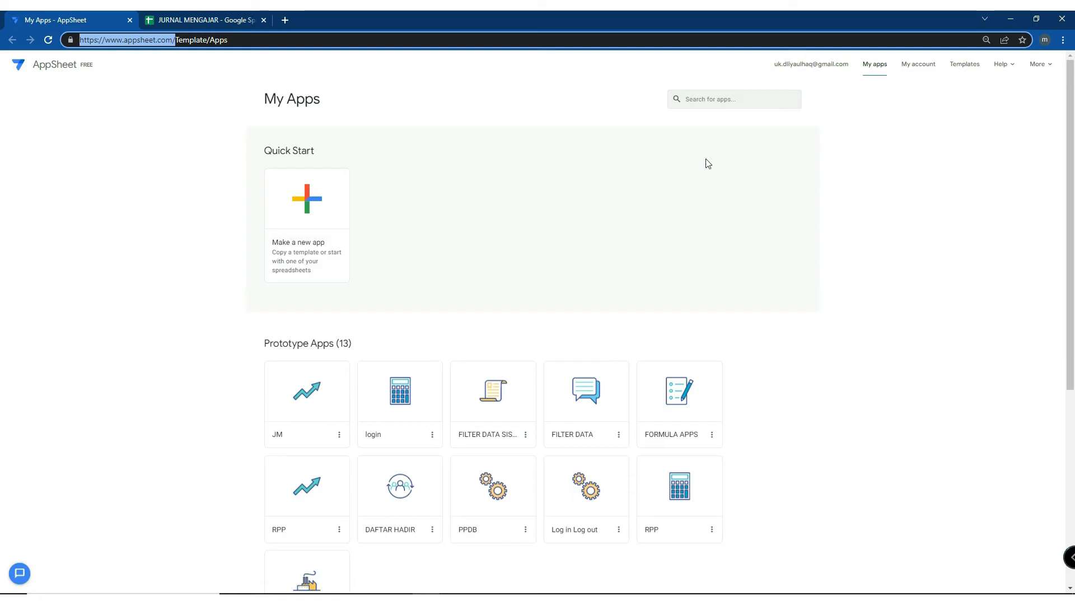
pyautogui.click(131, 41)
pyautogui.moveTo(177, 40); pyautogui.dragTo(82, 40)
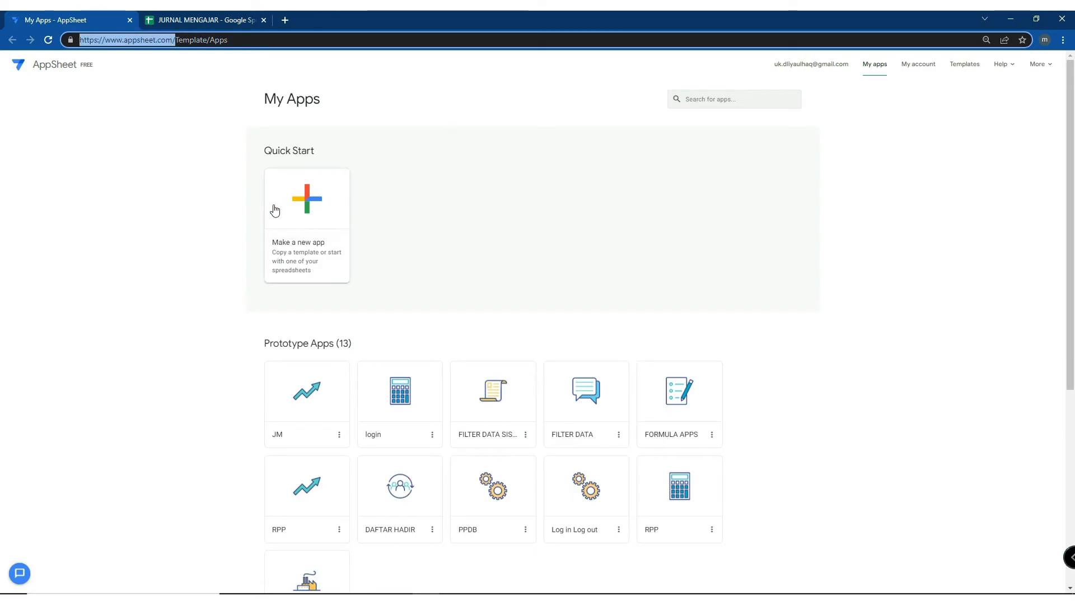
# Start a new app from your own data, named JURNAL MENGAJAR, in the Education & Training category
pyautogui.click(293, 211)
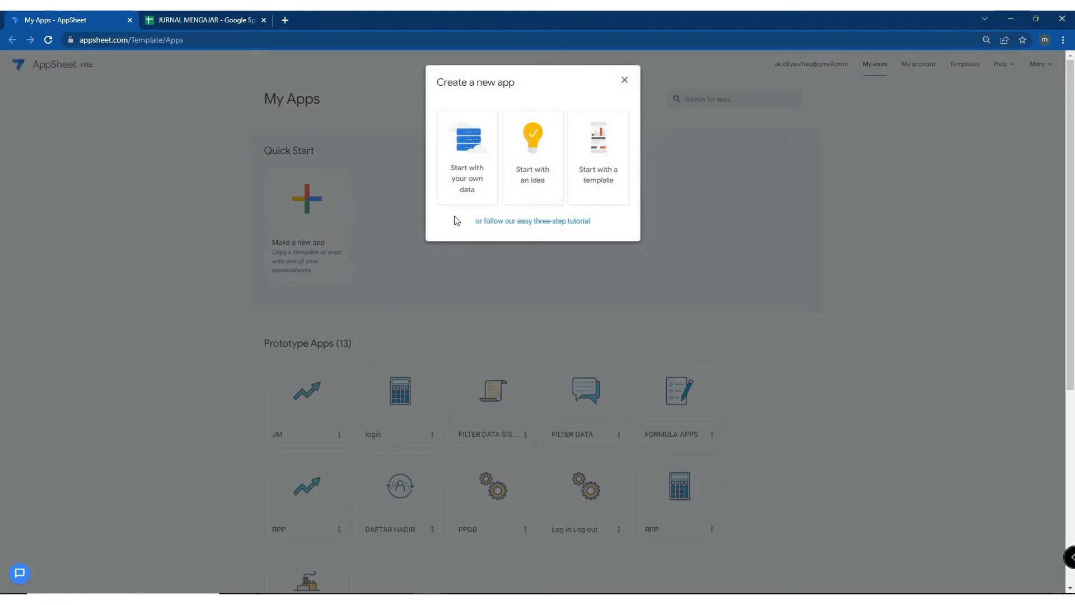
pyautogui.click(463, 162)
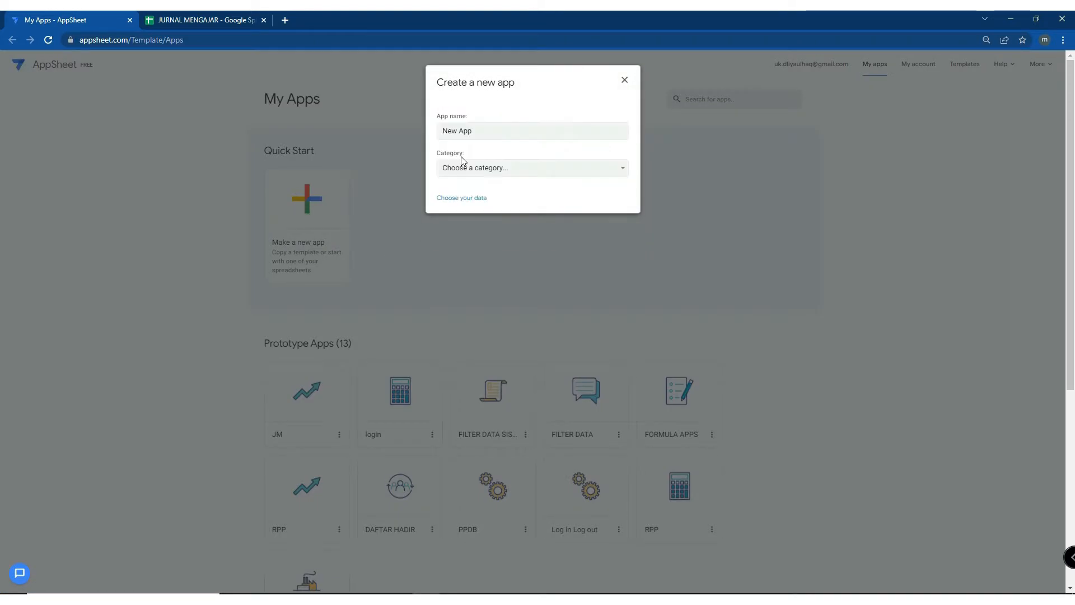
pyautogui.moveTo(485, 132); pyautogui.dragTo(337, 133)
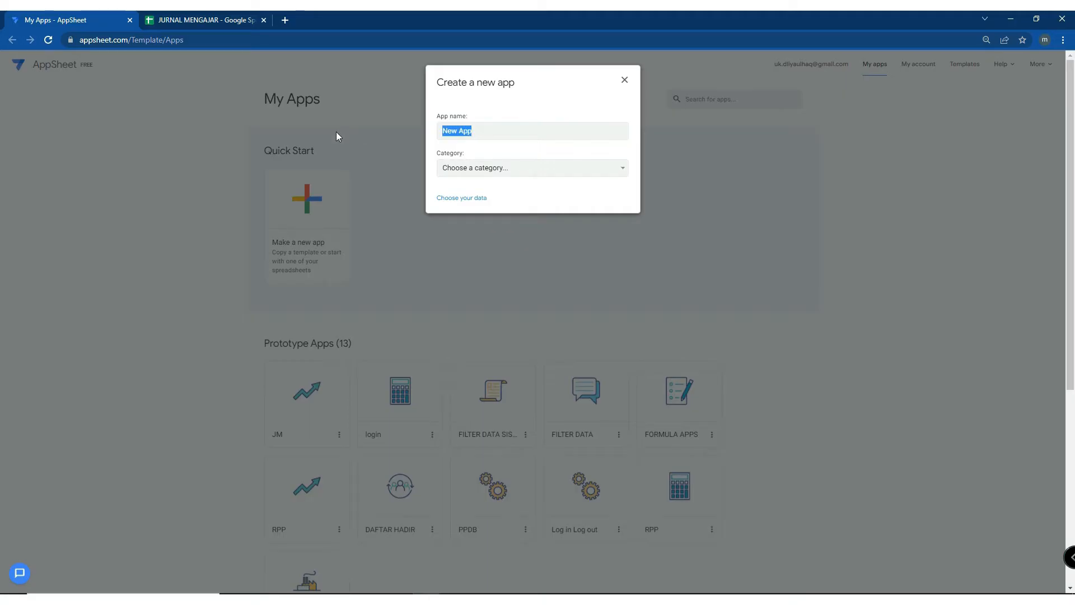
pyautogui.write('JURNAKL MENGAJAR')
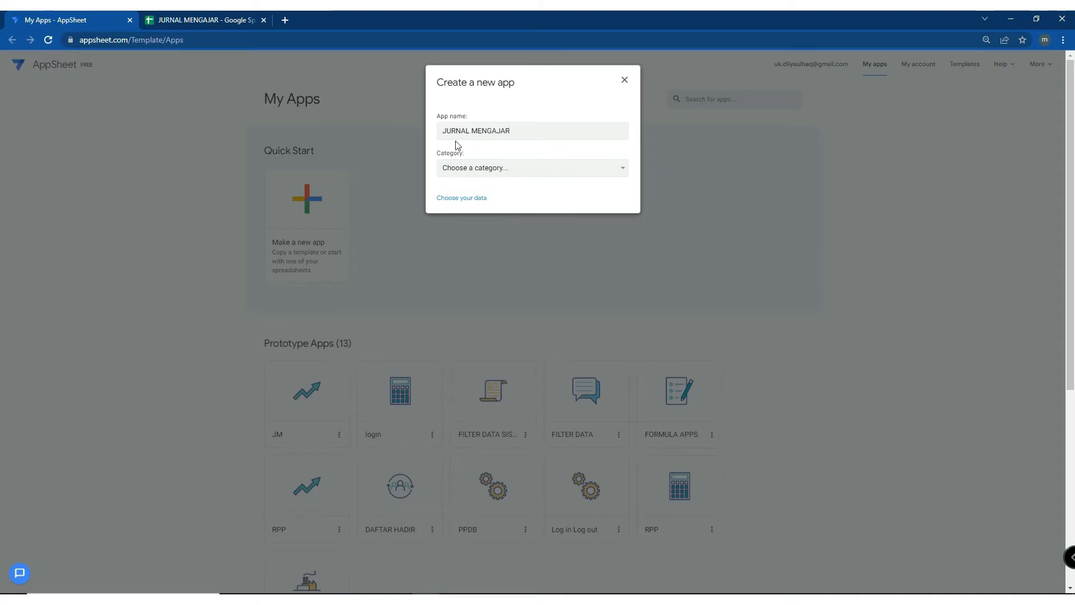
pyautogui.click(530, 168)
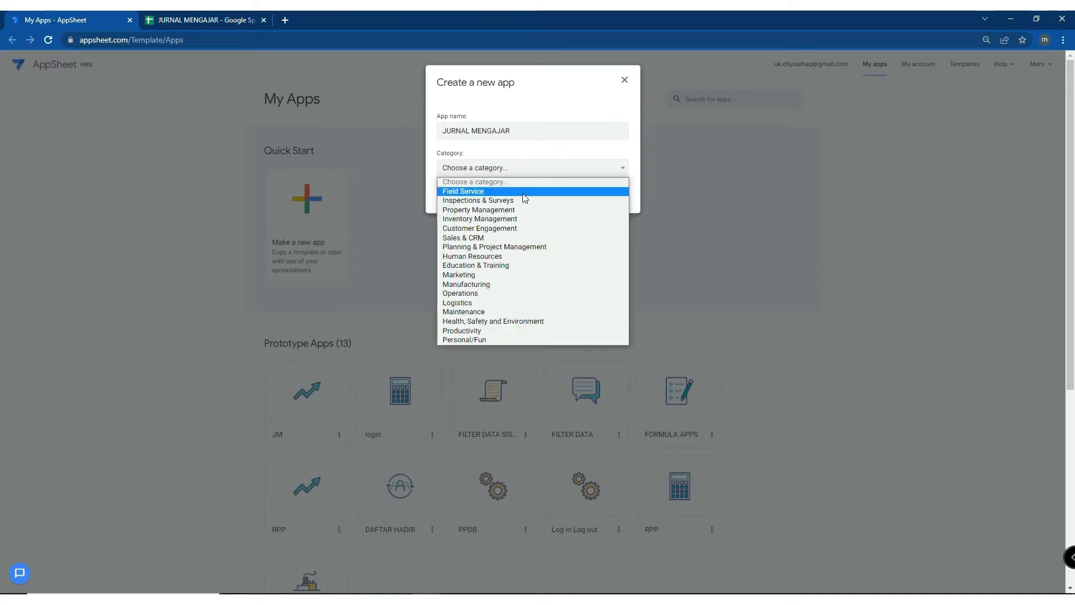
pyautogui.click(509, 268)
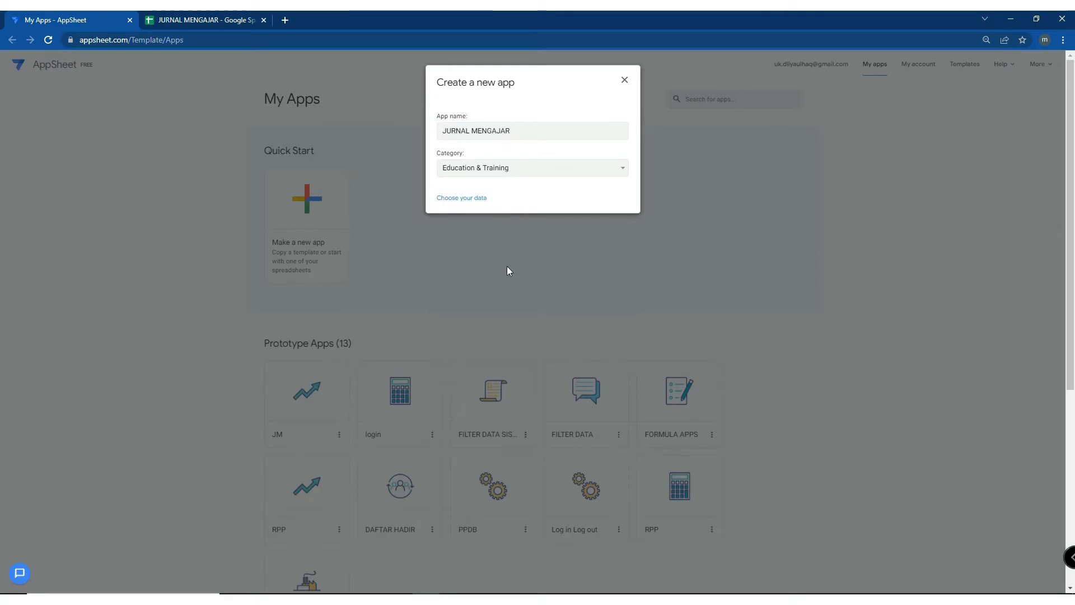
# Use the JURNAL MENGAJAR spreadsheet from the APSHEET TUTORIAL folder as the app's data and start customizing the app
pyautogui.click(464, 198)
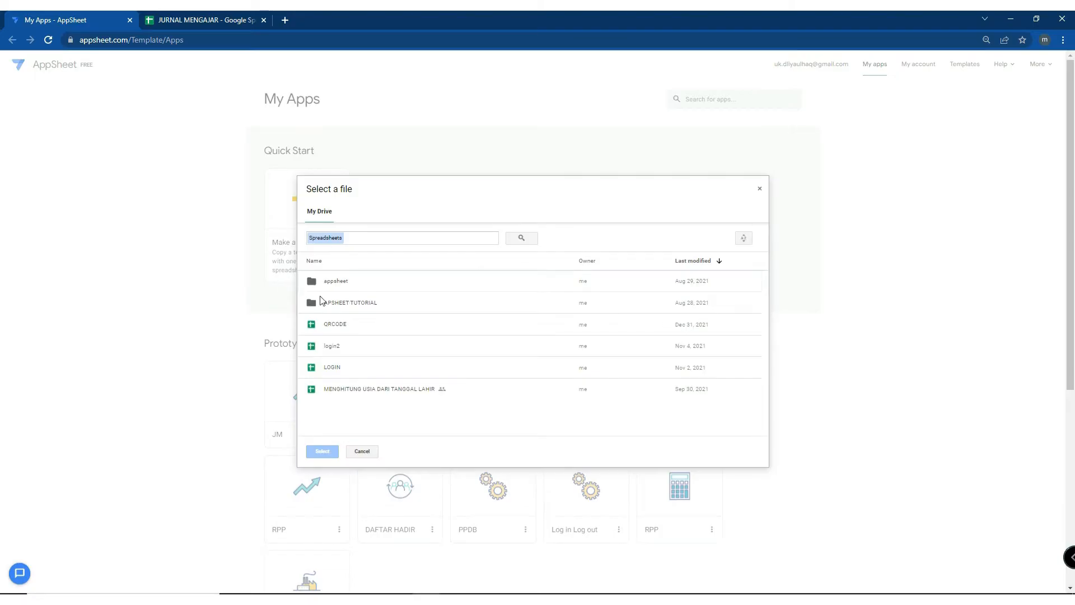
pyautogui.doubleClick(350, 303)
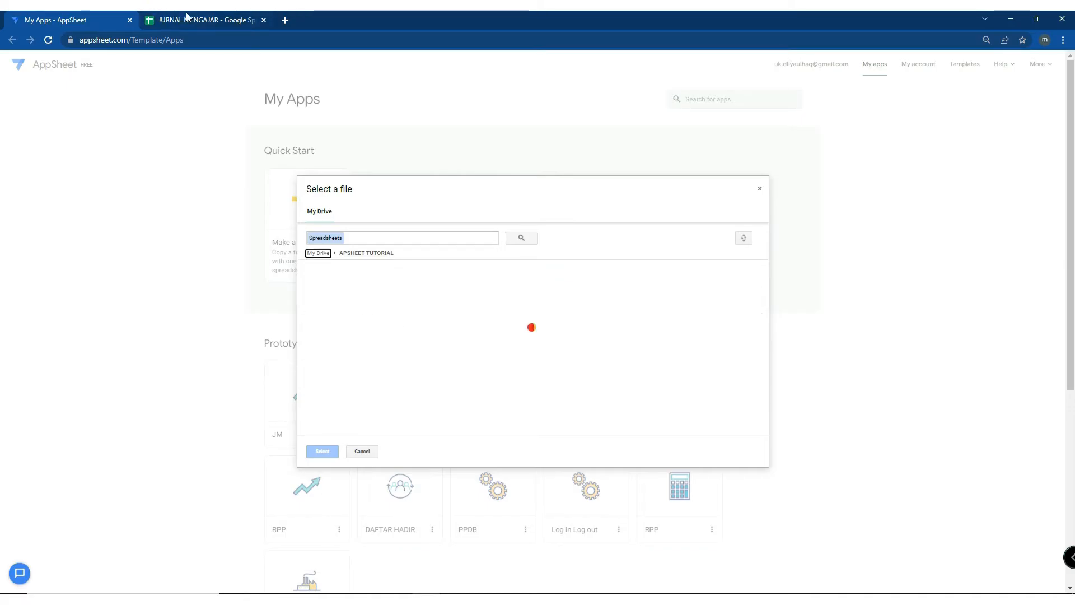
pyautogui.click(186, 20)
pyautogui.click(84, 20)
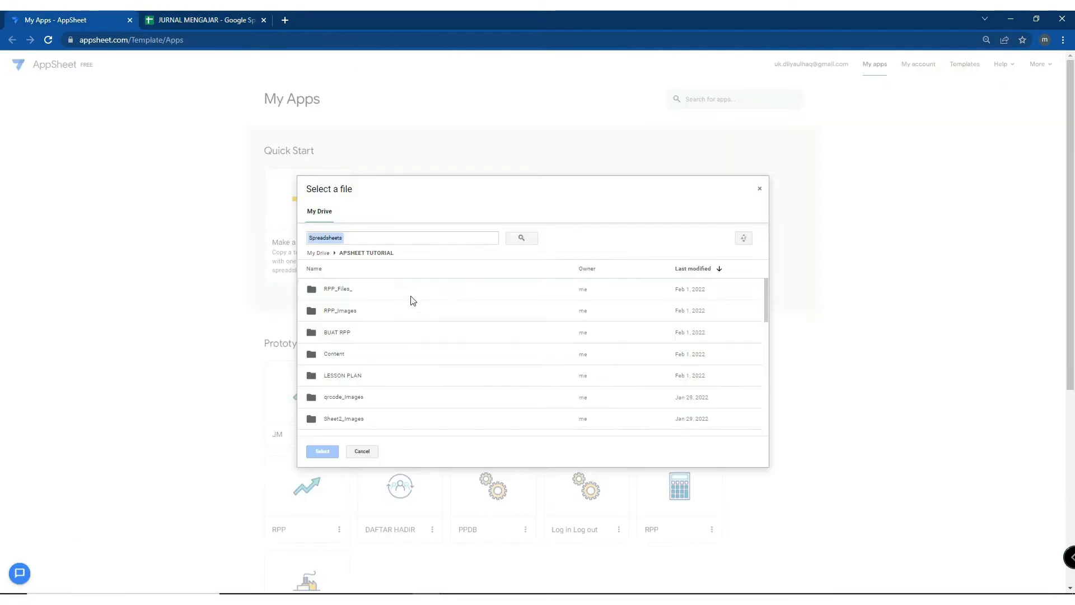
pyautogui.scroll(-5, 367, 334)
pyautogui.click(361, 348)
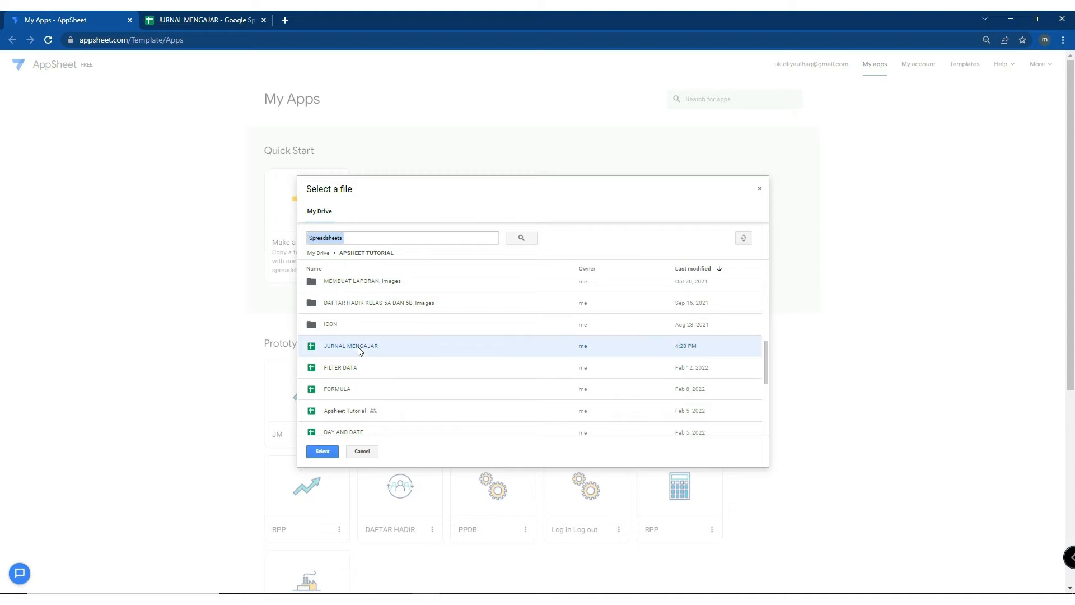
pyautogui.click(322, 452)
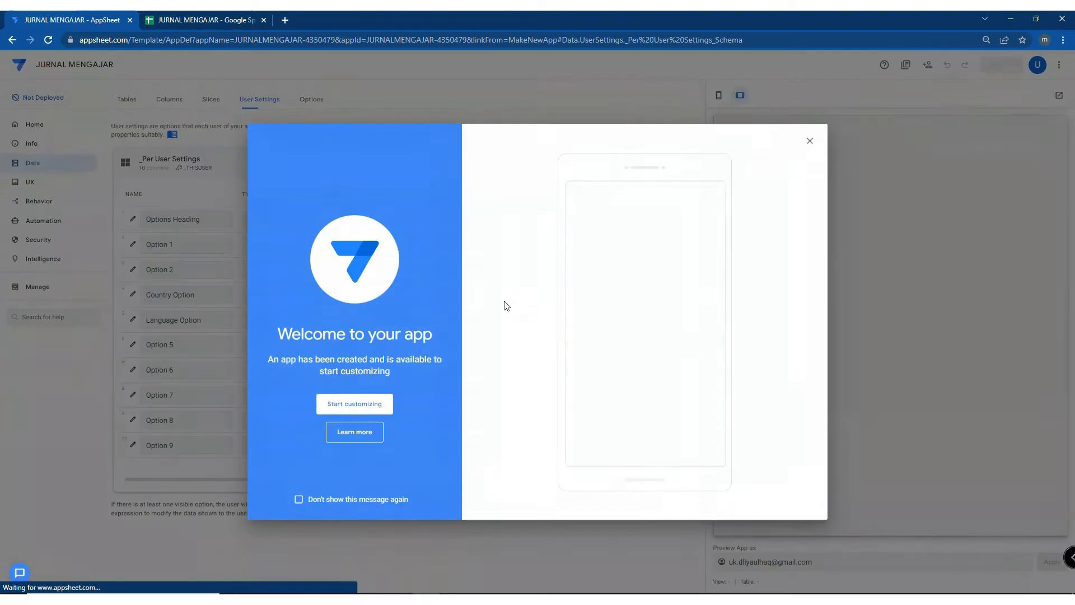
pyautogui.click(359, 411)
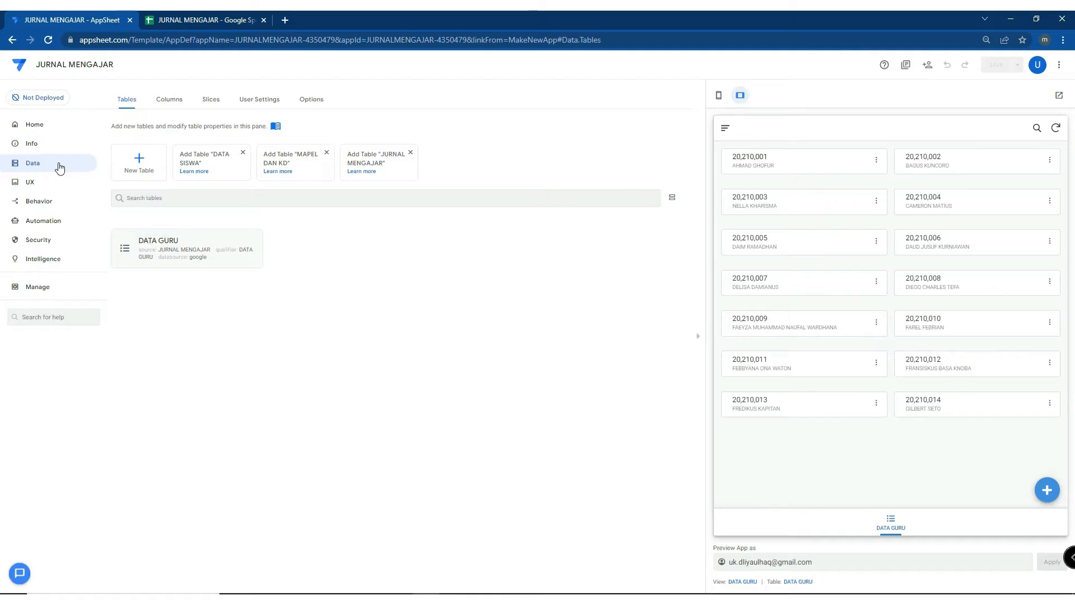
# Compare the new app's data tables with its UX views, ending on the list of primary views
pyautogui.click(32, 183)
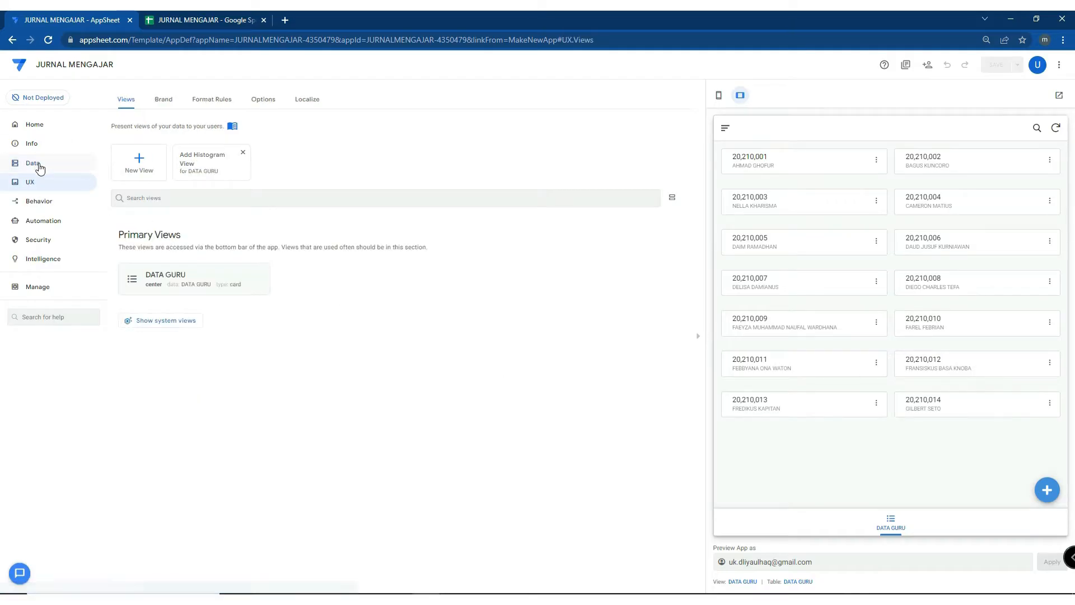
pyautogui.click(35, 165)
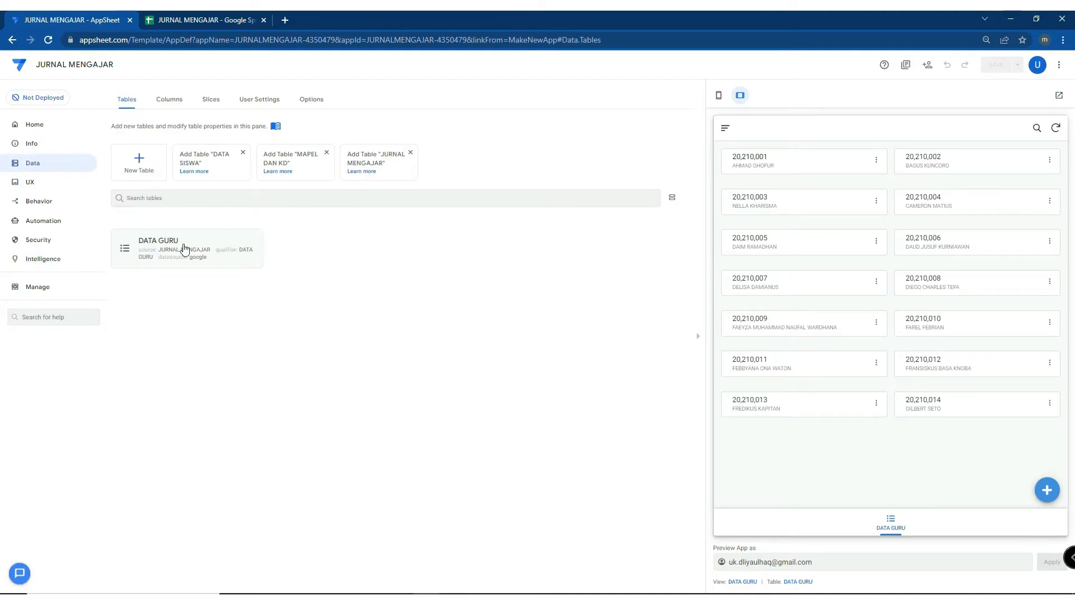
pyautogui.click(56, 181)
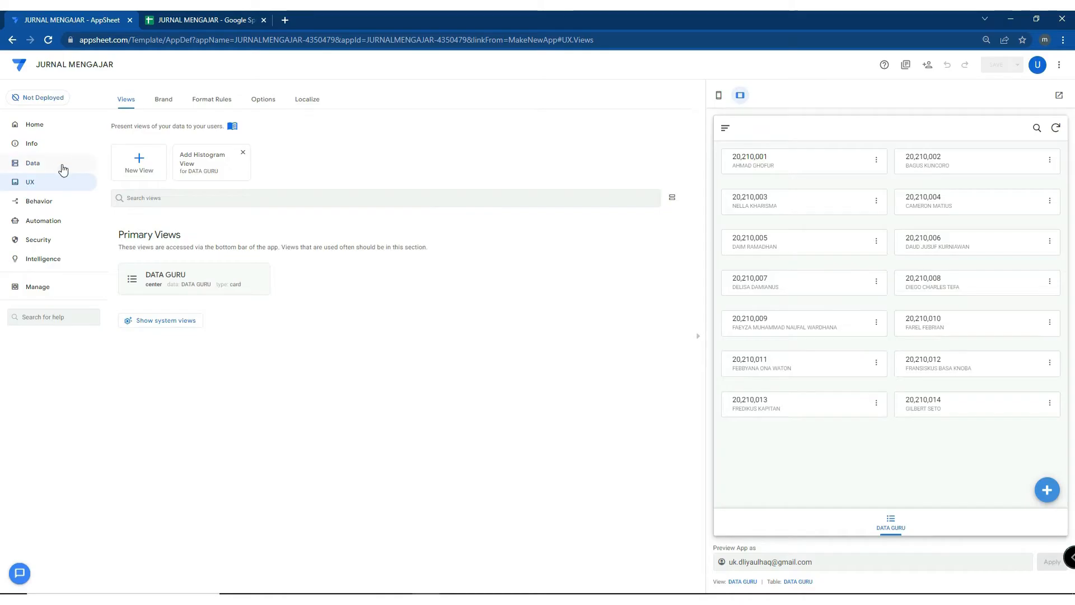
pyautogui.click(48, 166)
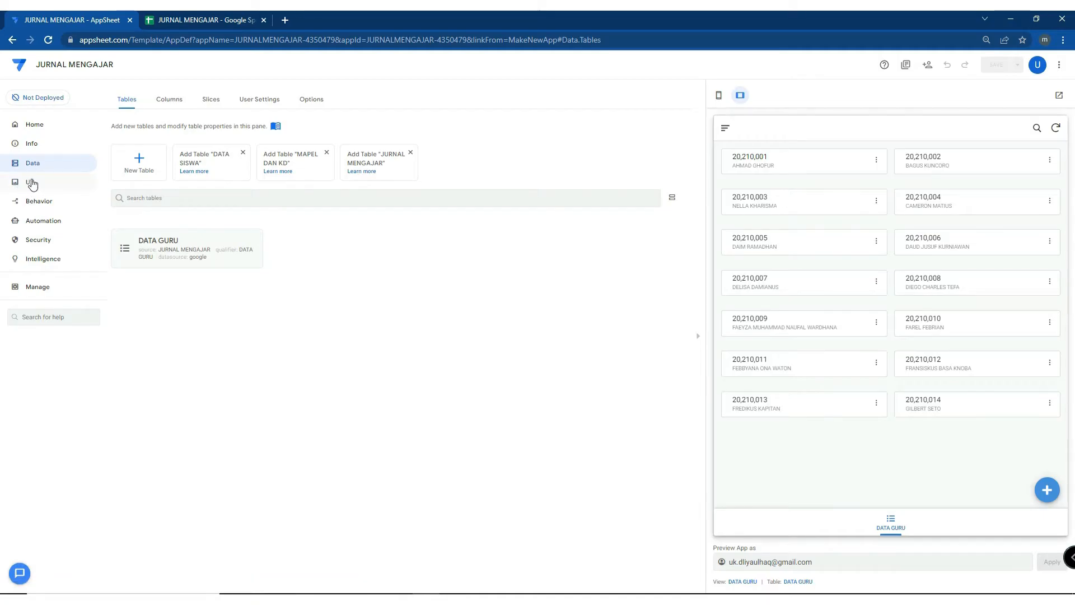
pyautogui.click(36, 185)
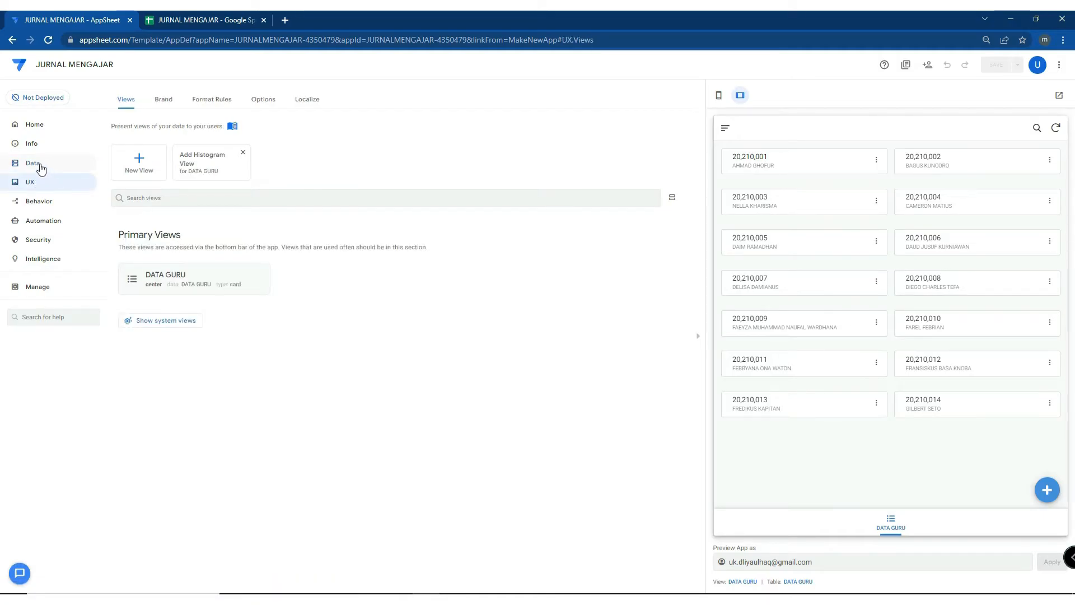
# Switch to the JURNAL MENGAJAR spreadsheet and look through its teacher, student, subject and journal sheets, ending back in AppSheet
pyautogui.click(202, 19)
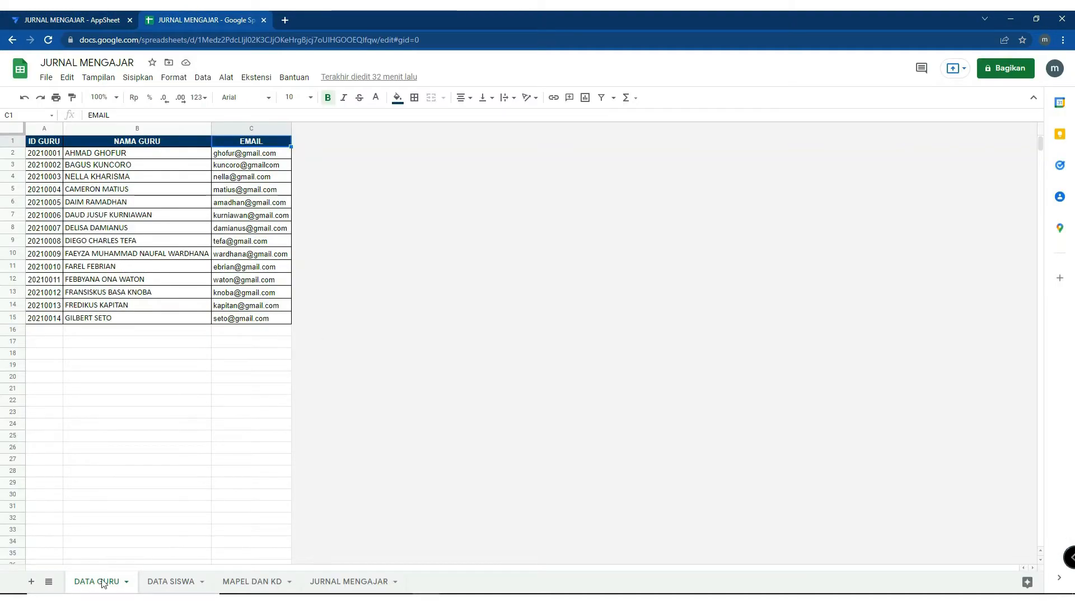
pyautogui.click(173, 582)
pyautogui.click(252, 583)
pyautogui.click(350, 582)
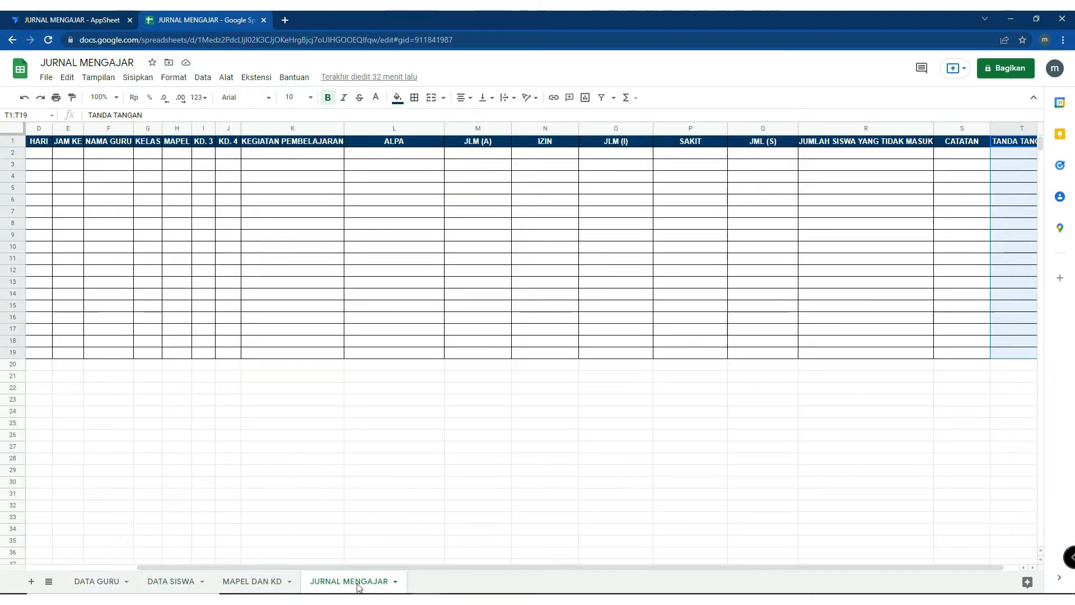
pyautogui.click(52, 24)
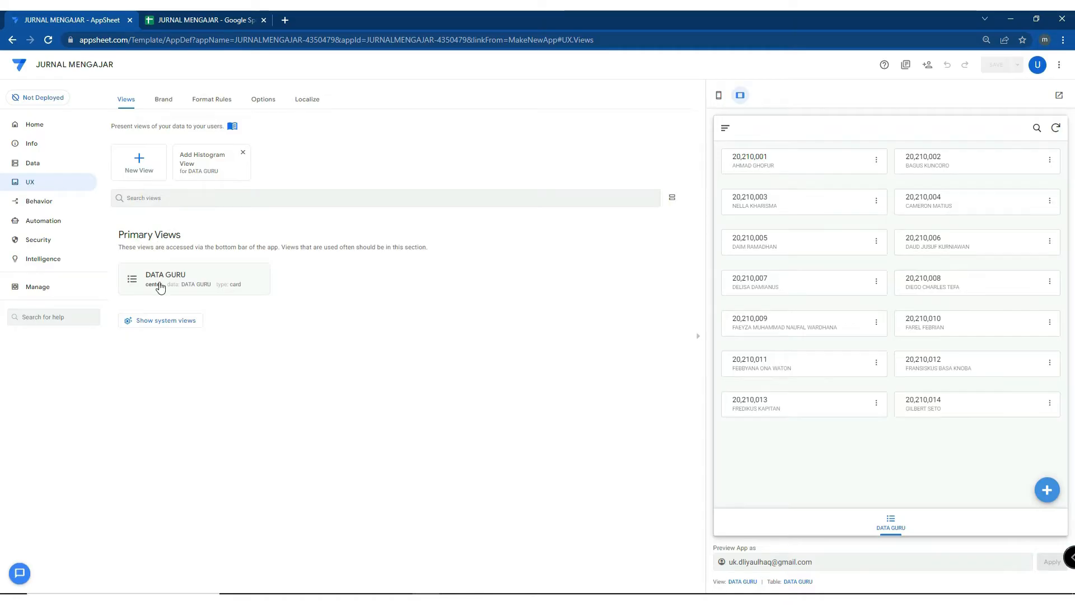
# Make the app's DATA GURU table read-only
pyautogui.click(32, 166)
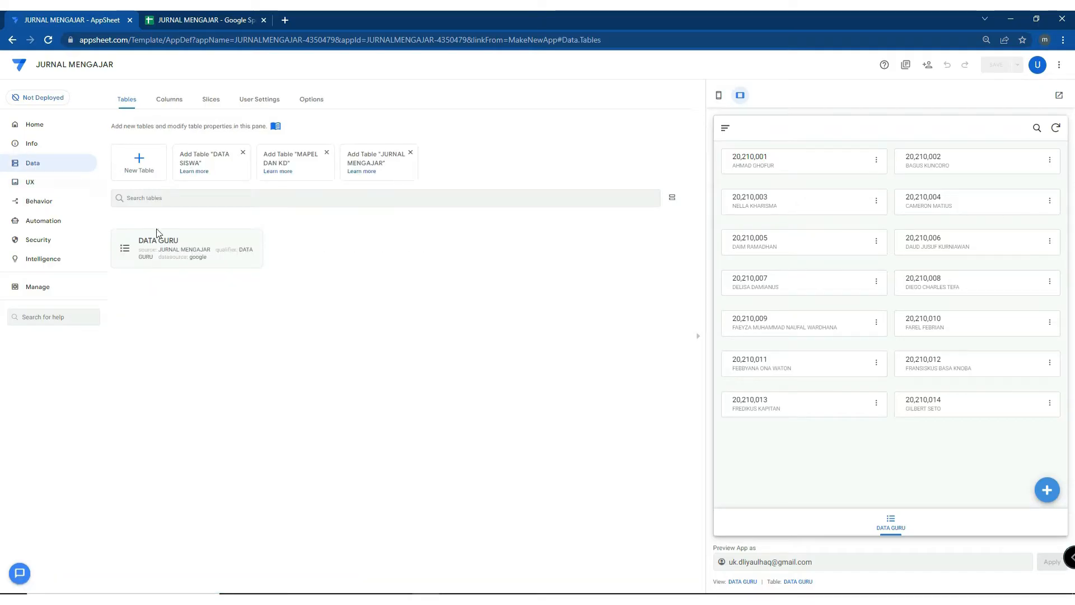
pyautogui.click(186, 242)
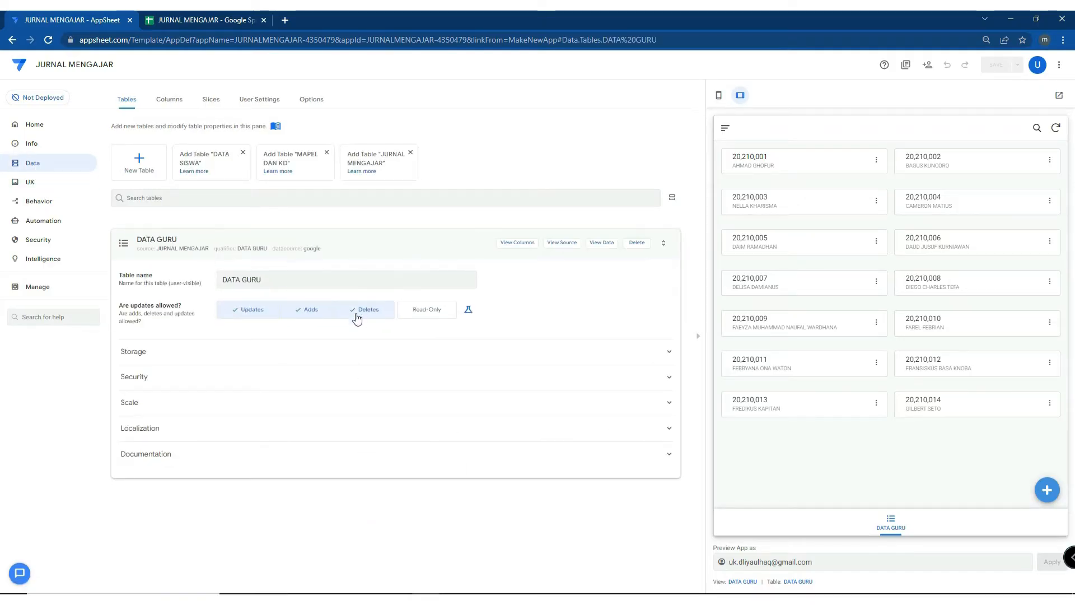
pyautogui.click(434, 312)
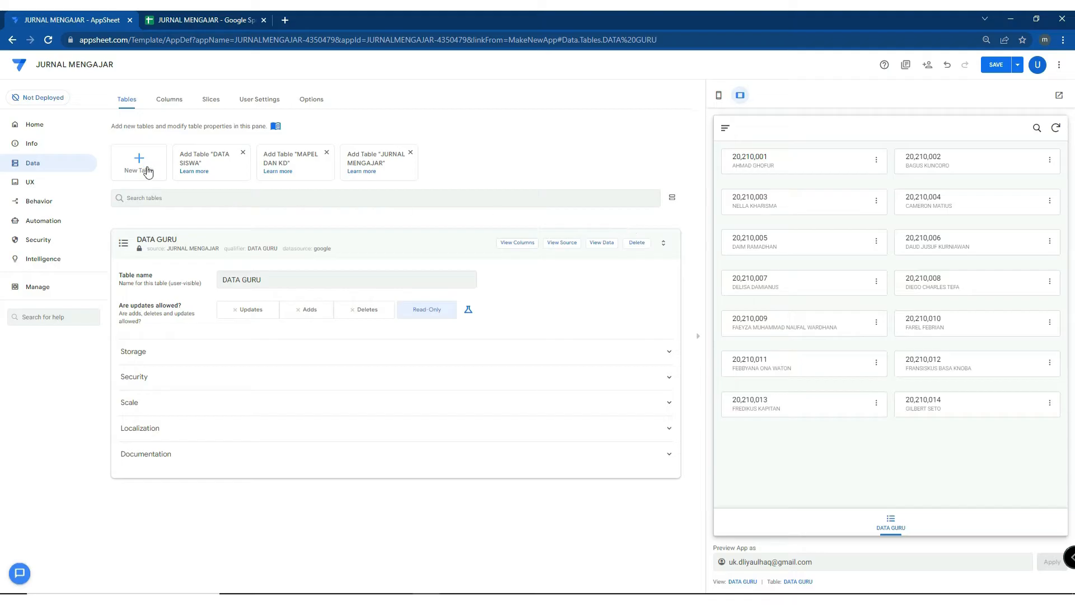
# Add the suggested DATA SISWA and MAPEL DAN KD tables and make both read-only
pyautogui.click(219, 160)
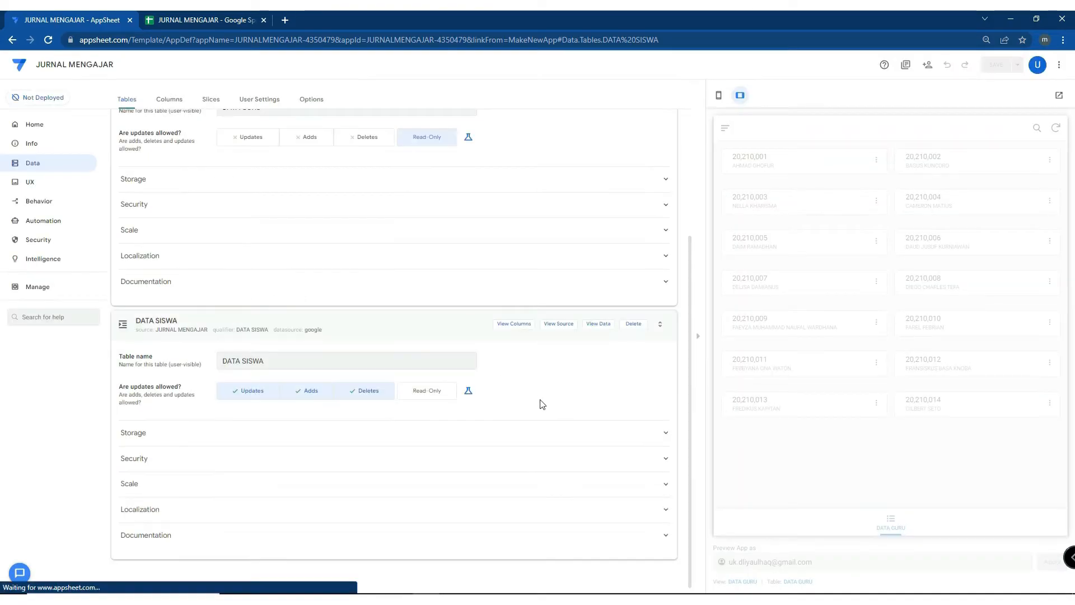
pyautogui.click(429, 394)
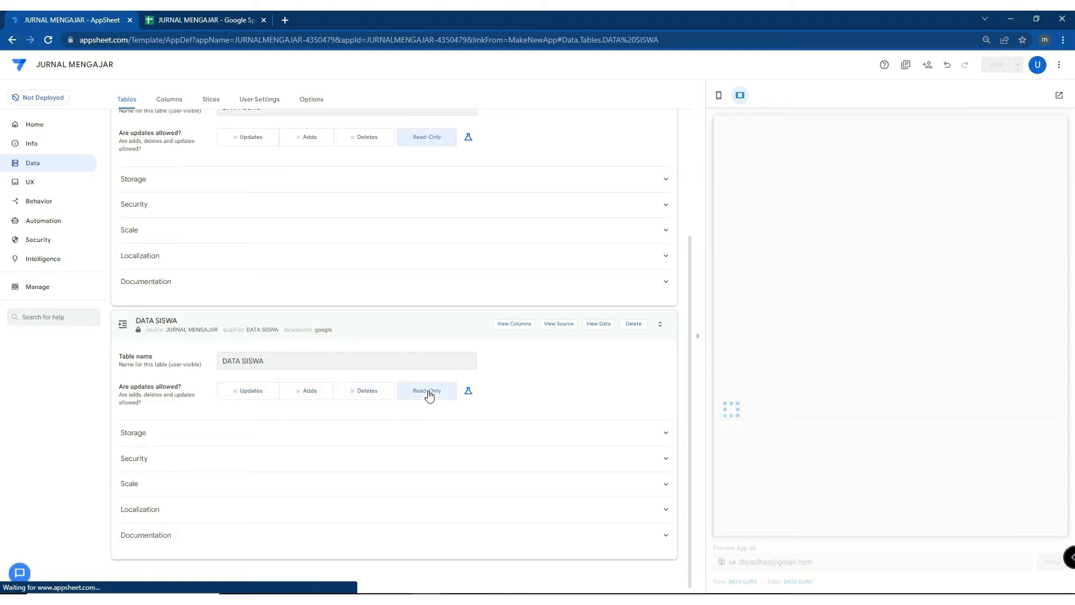
pyautogui.scroll(3, 293, 314)
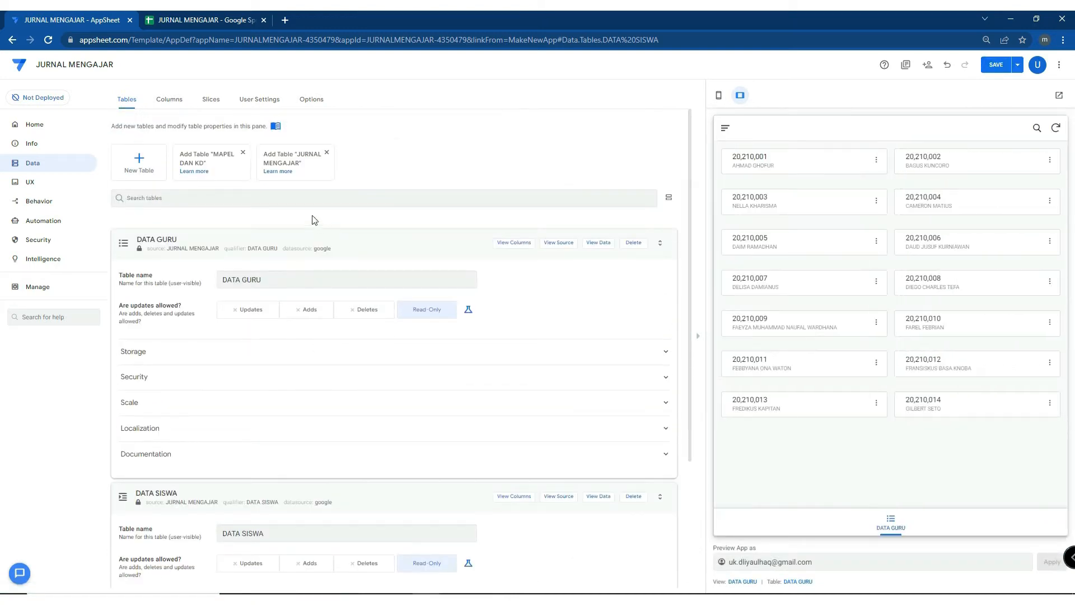
pyautogui.click(218, 173)
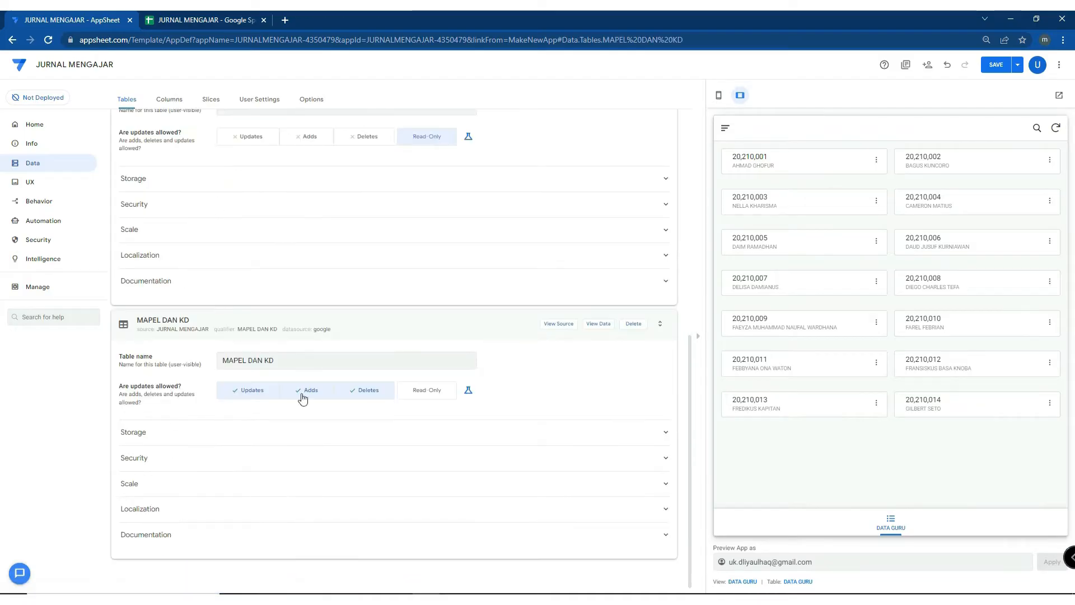
pyautogui.click(436, 399)
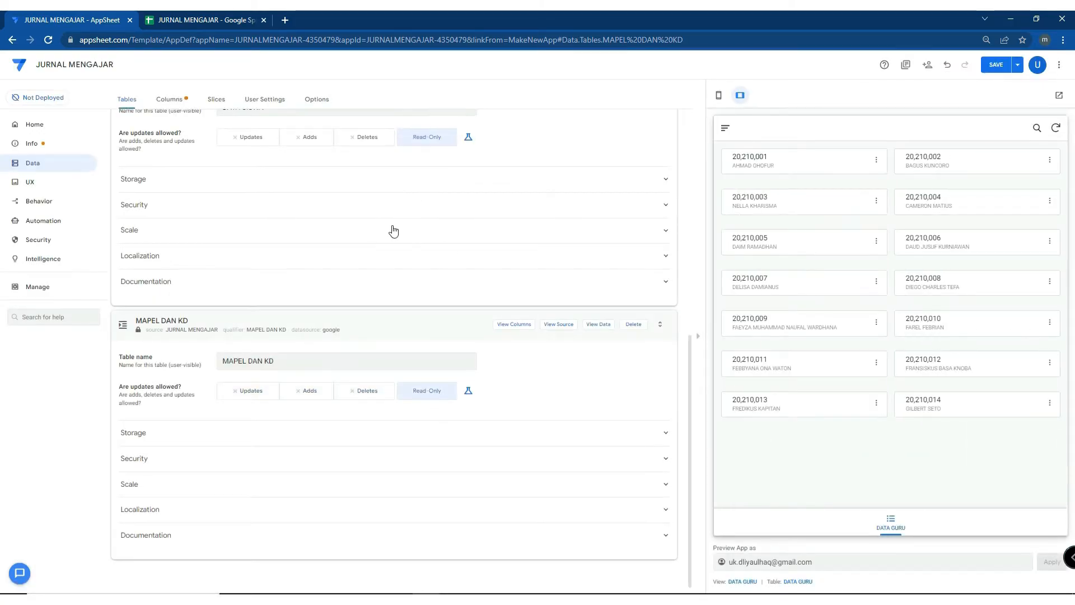
pyautogui.scroll(8, 394, 230)
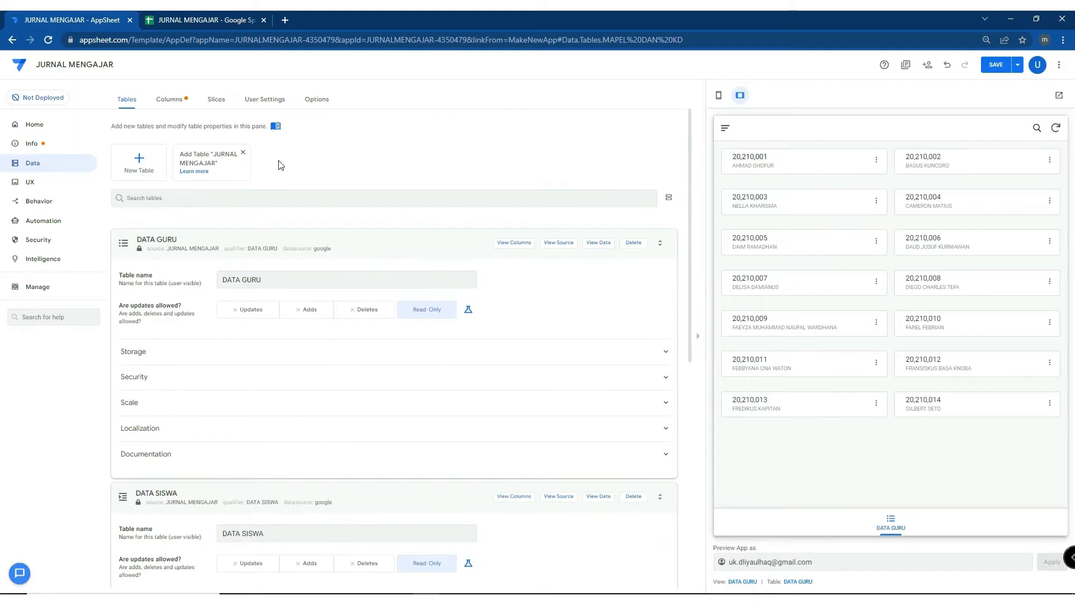
# Add the JURNAL MENGAJAR table with updates and adds allowed but deletes disallowed, and save the app with all tables collapsed
pyautogui.click(212, 164)
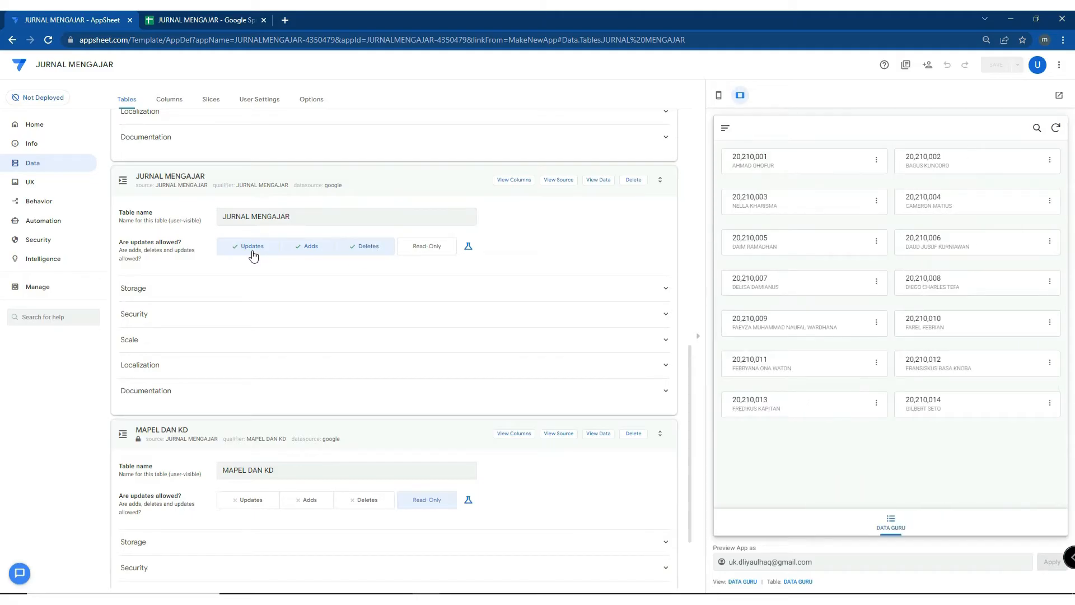
pyautogui.click(370, 252)
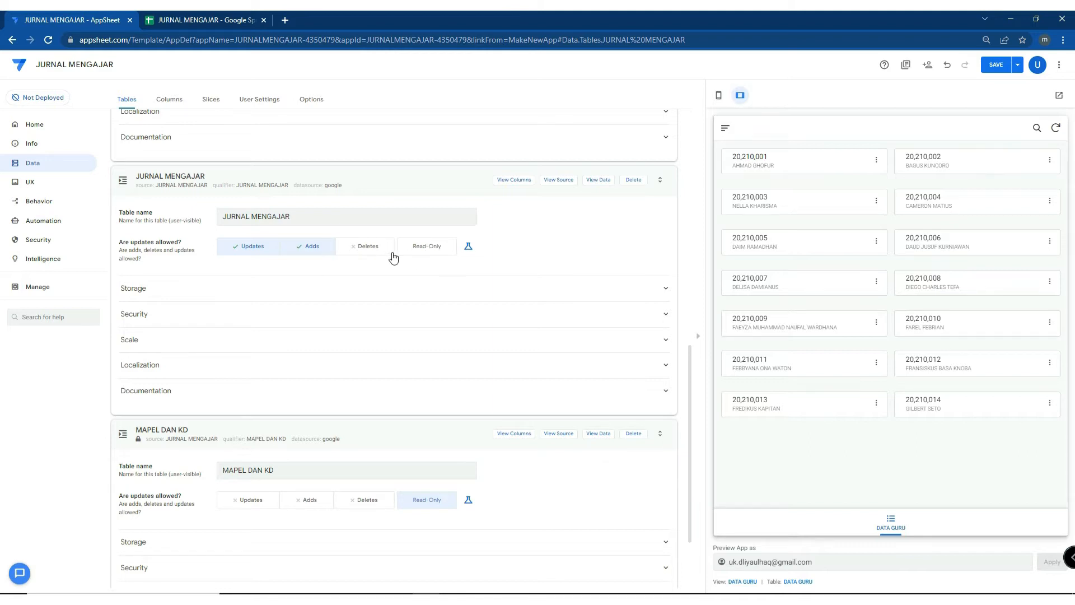
pyautogui.scroll(2, 420, 266)
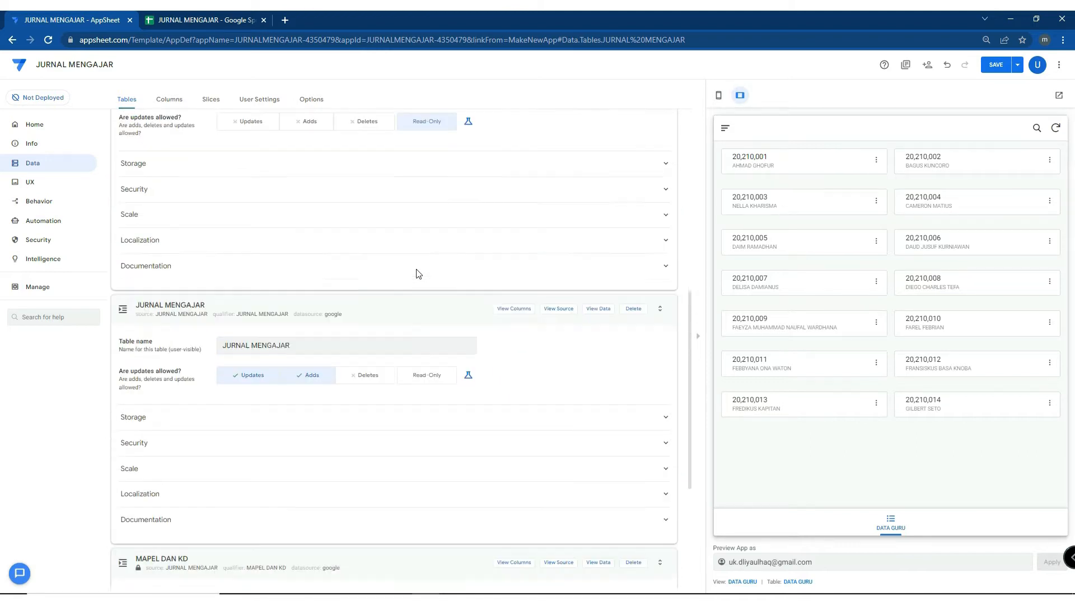
pyautogui.scroll(1, 418, 273)
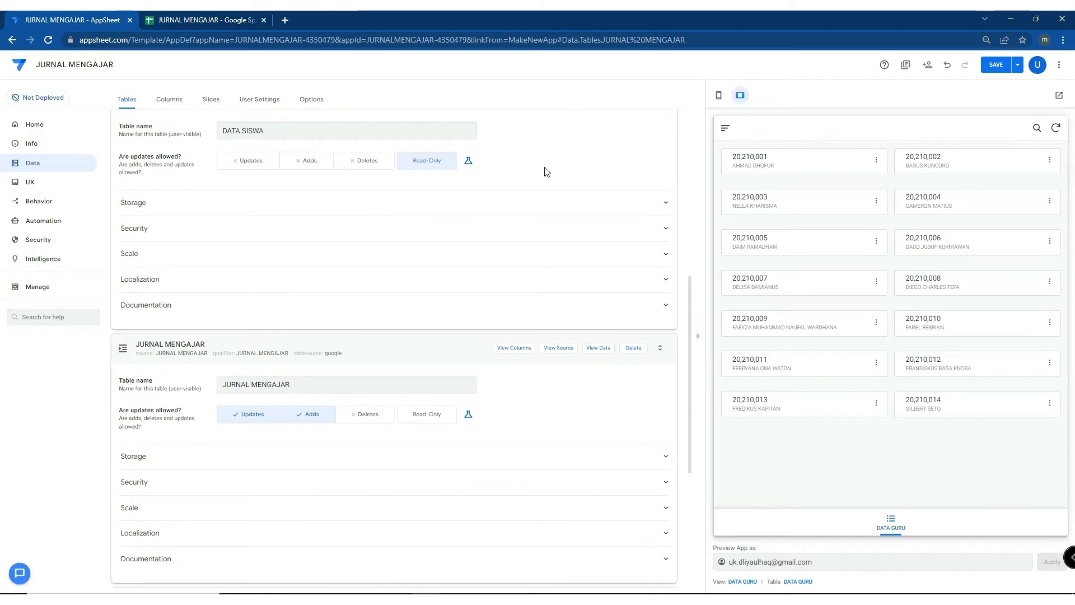
pyautogui.scroll(3, 302, 277)
pyautogui.click(387, 292)
pyautogui.click(388, 285)
pyautogui.click(392, 288)
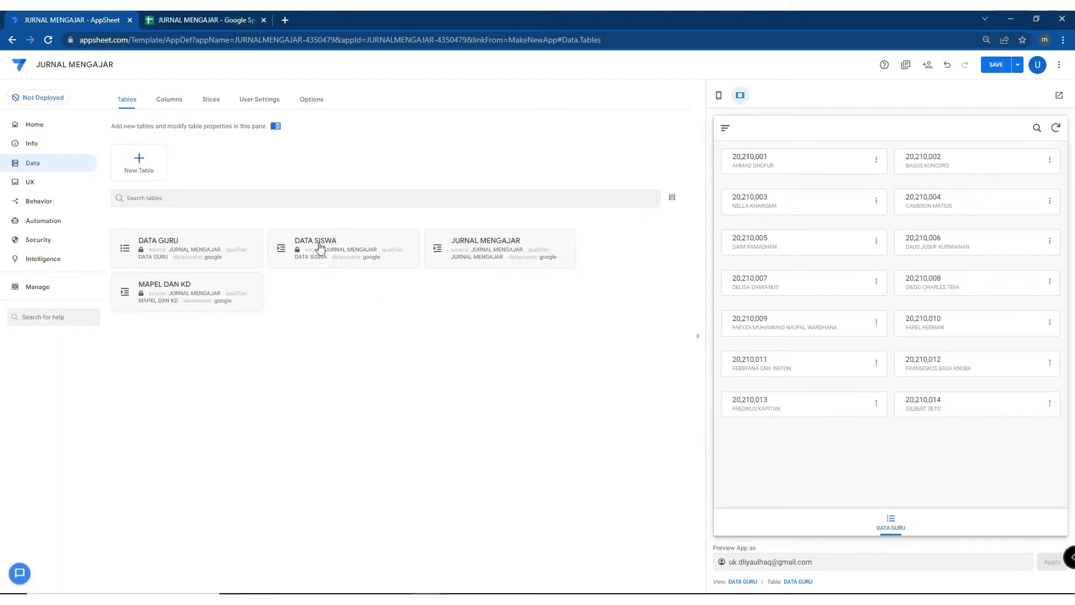
pyautogui.click(998, 65)
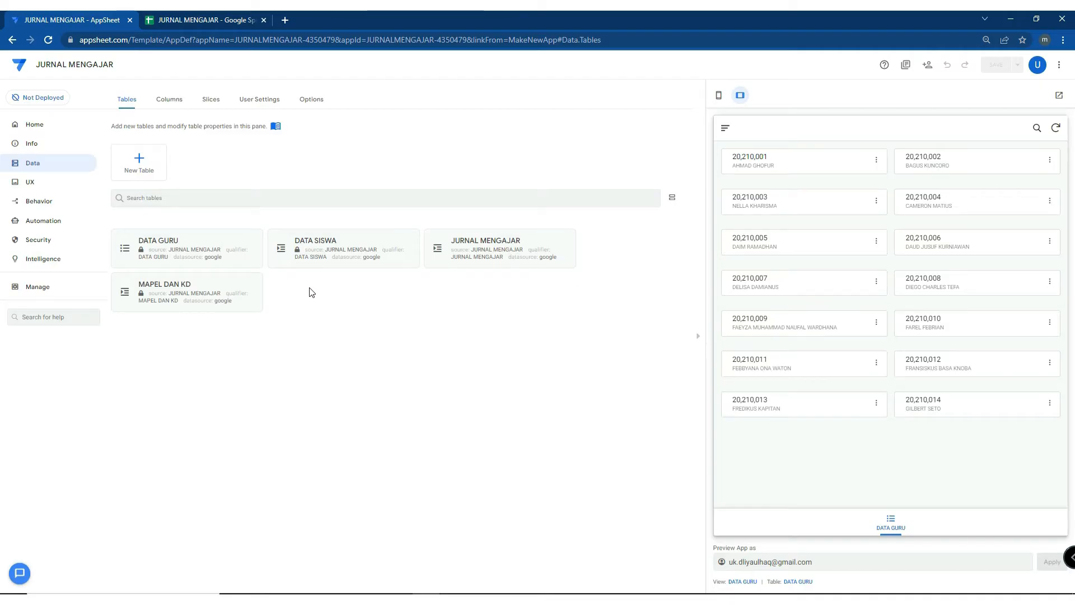
# Set the HEADER column of the JURNAL MENGAJAR table to type Show with the Image category
pyautogui.click(473, 252)
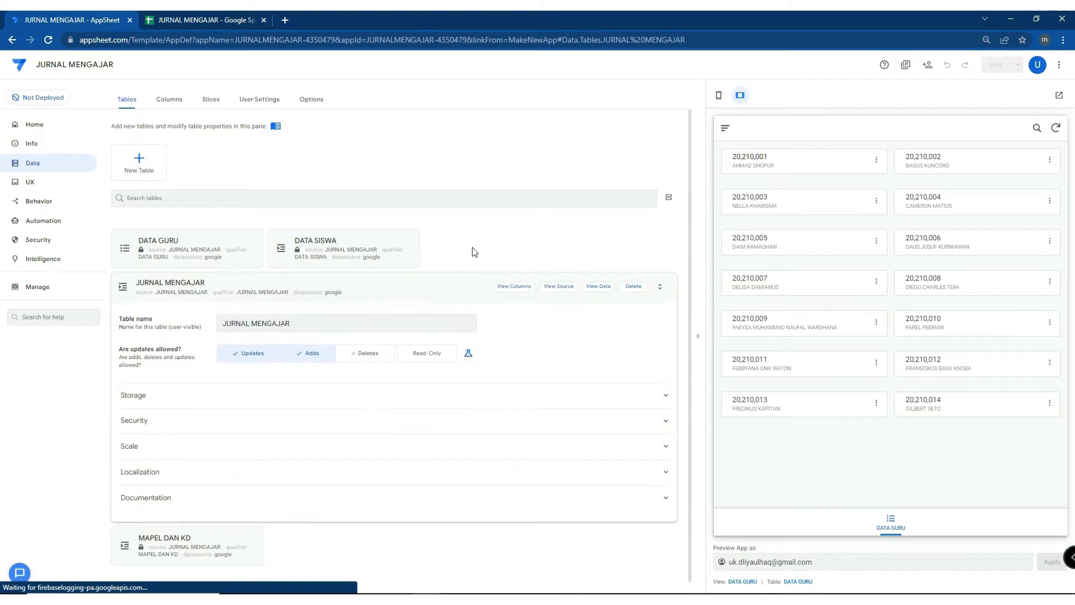
pyautogui.click(502, 277)
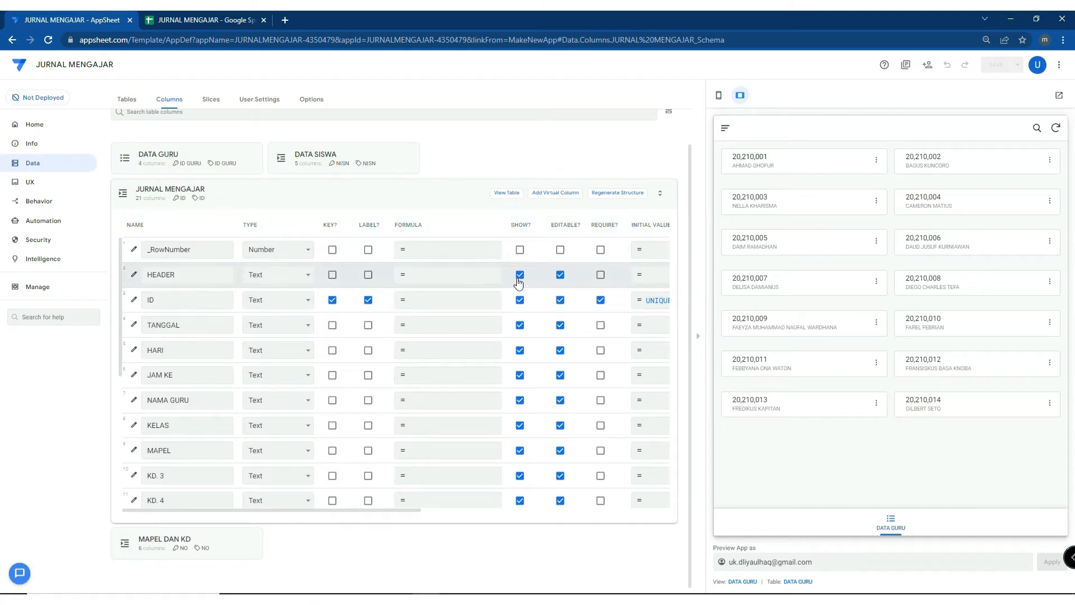
pyautogui.click(134, 277)
pyautogui.click(525, 213)
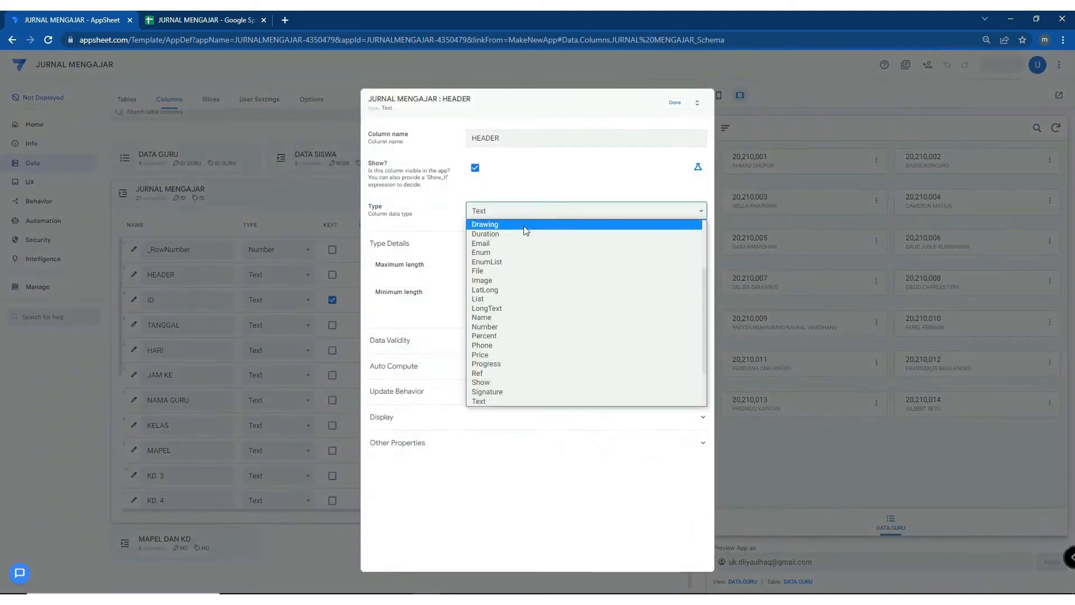
pyautogui.scroll(-1, 510, 330)
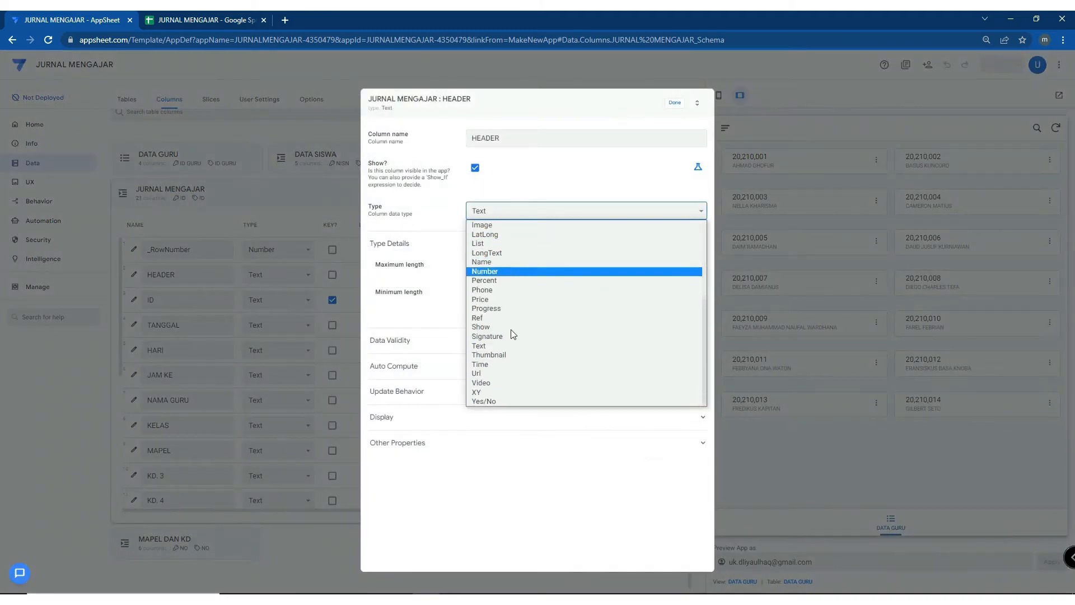
pyautogui.click(487, 327)
pyautogui.click(497, 269)
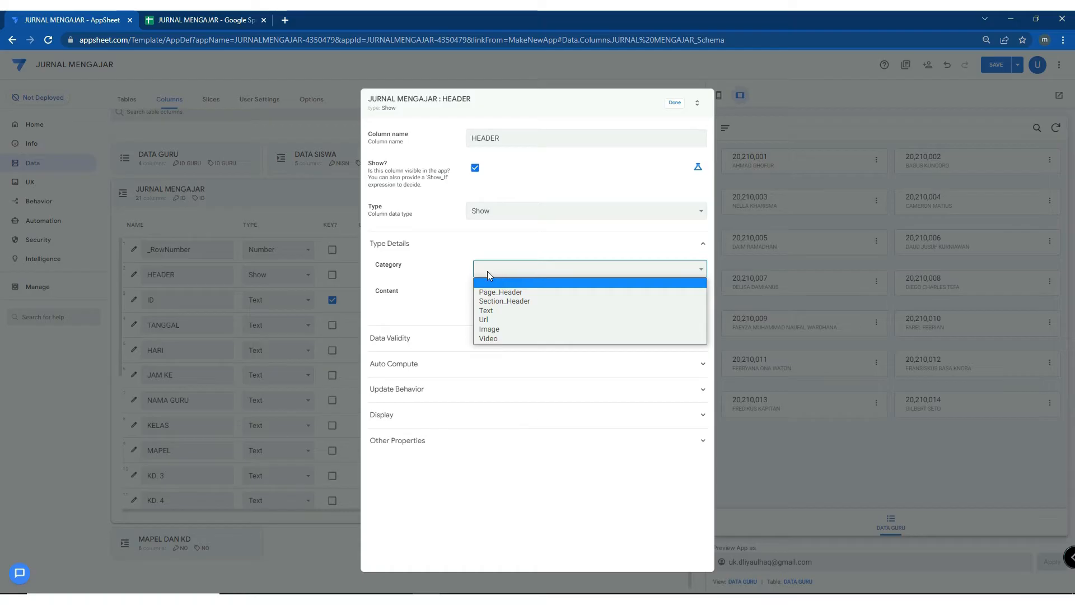
pyautogui.click(498, 330)
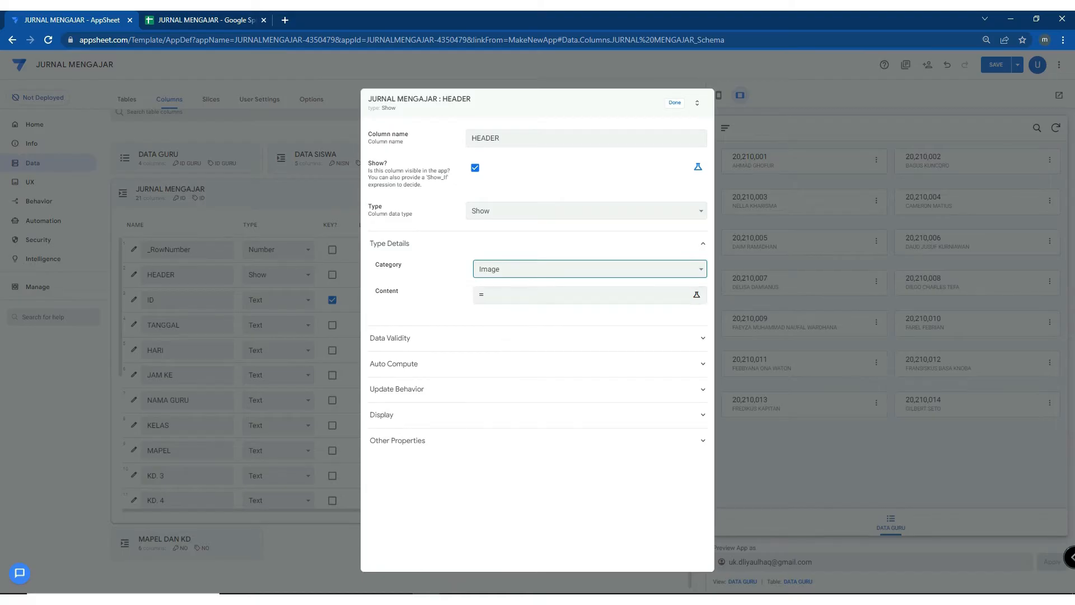
# Switch to the Blogger post editor and copy the image address of the JURNAL MENGAJAR banner
pyautogui.moveTo(453, 600)
pyautogui.click(454, 557)
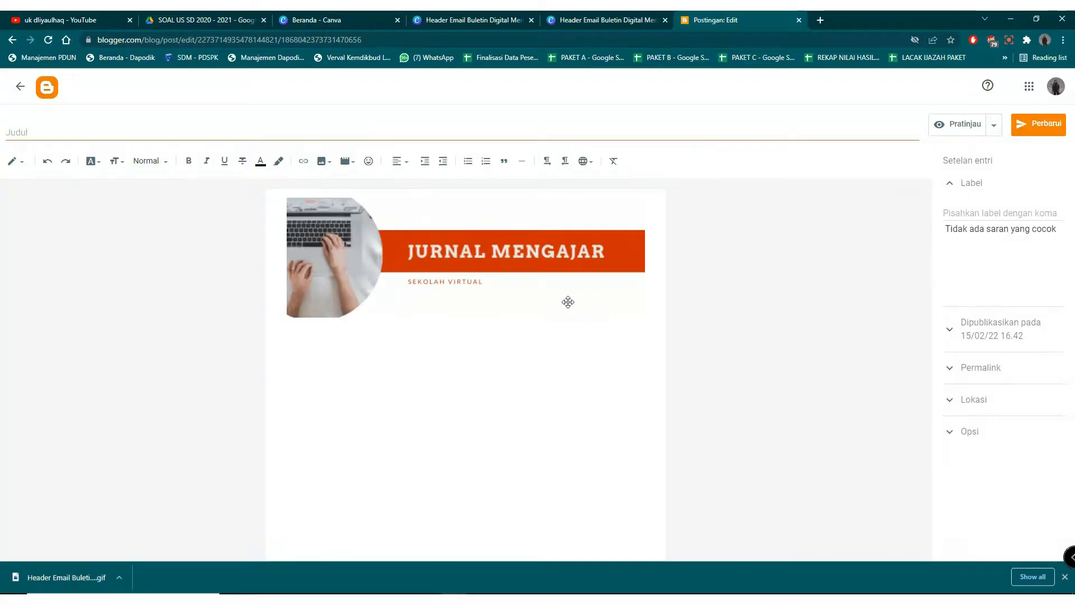
pyautogui.rightClick(489, 251)
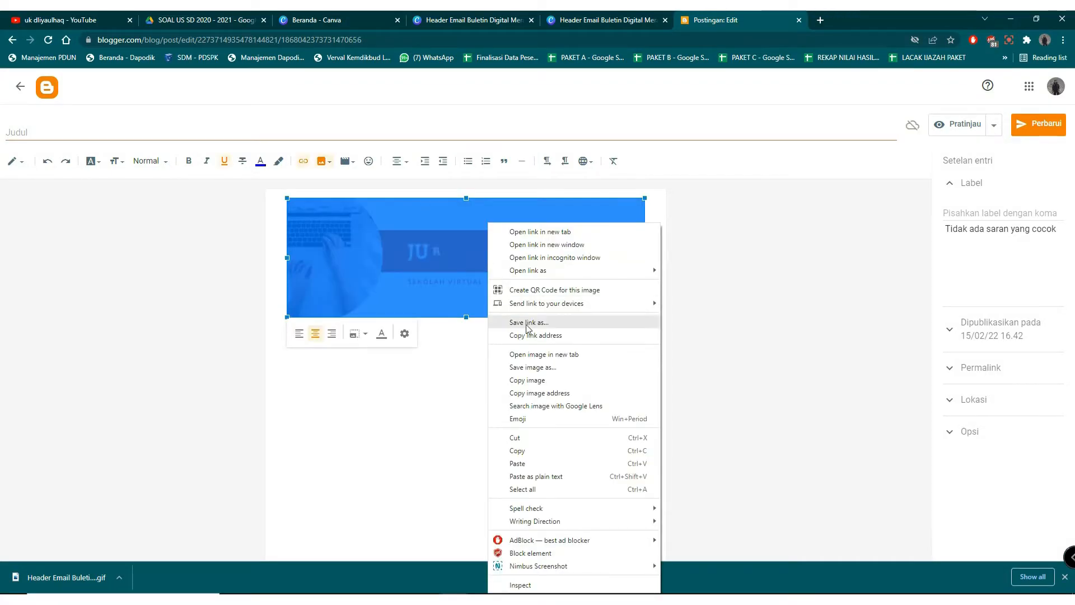
pyautogui.click(535, 394)
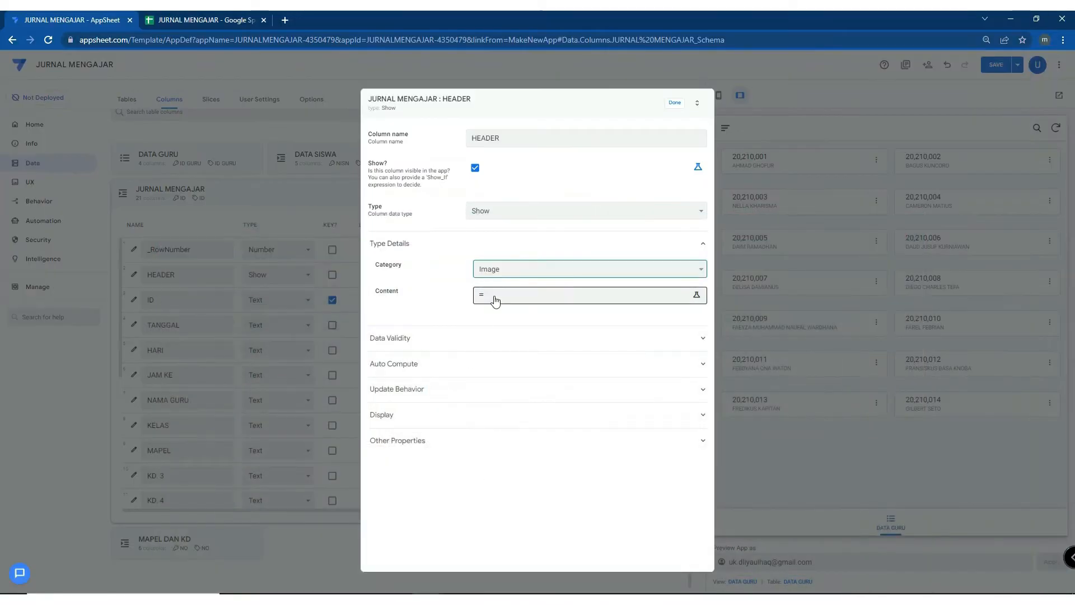
# Set the HEADER column's content in AppSheet to the copied banner image address in quotation marks and finish editing the column
pyautogui.click(495, 297)
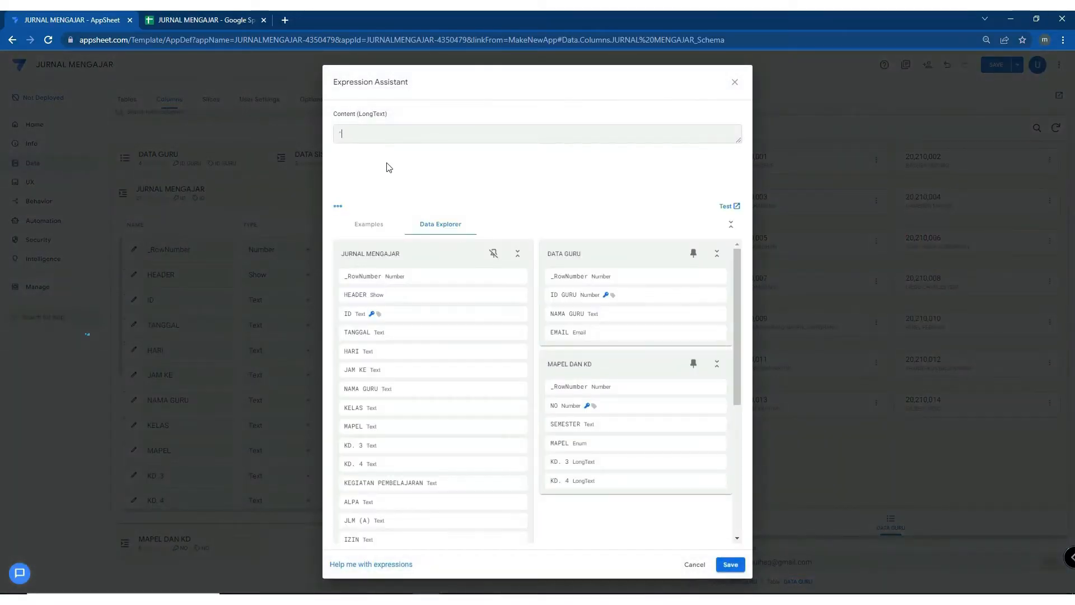
pyautogui.hotkey('ctrl', 'v')
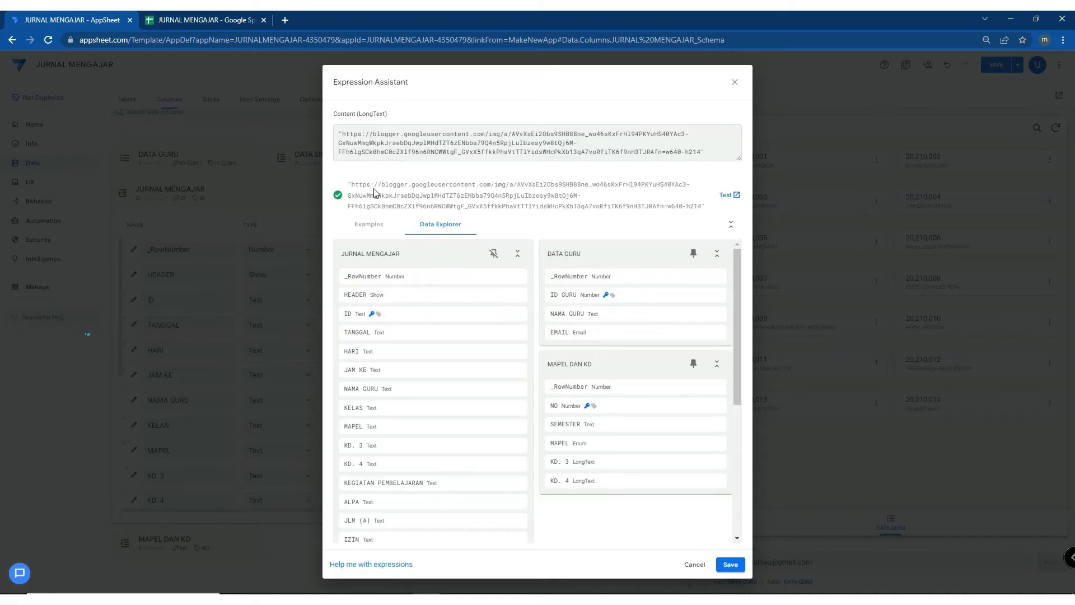
pyautogui.click(730, 565)
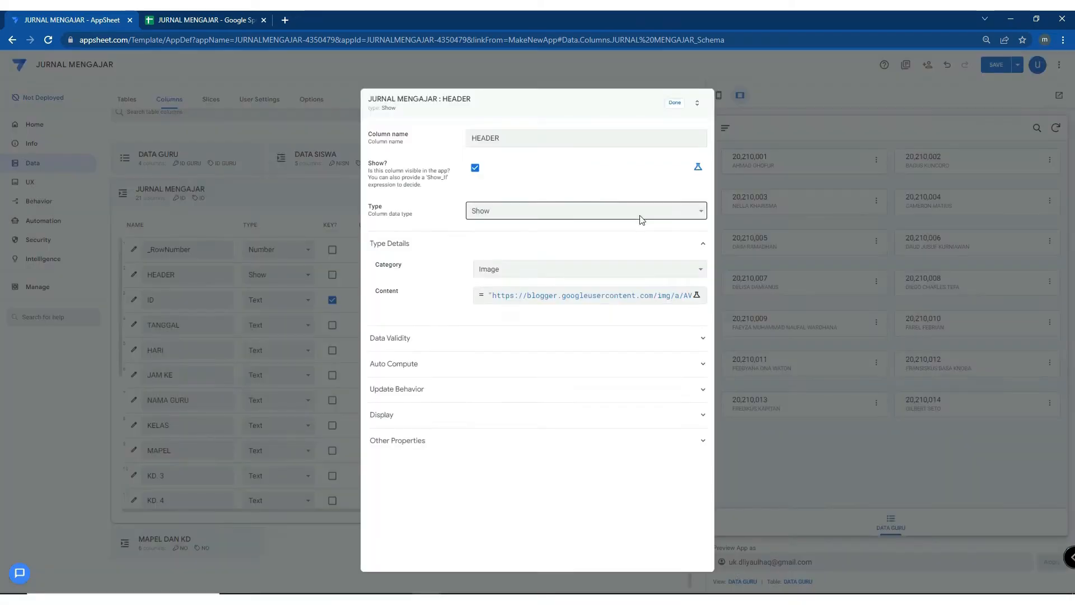
pyautogui.click(676, 104)
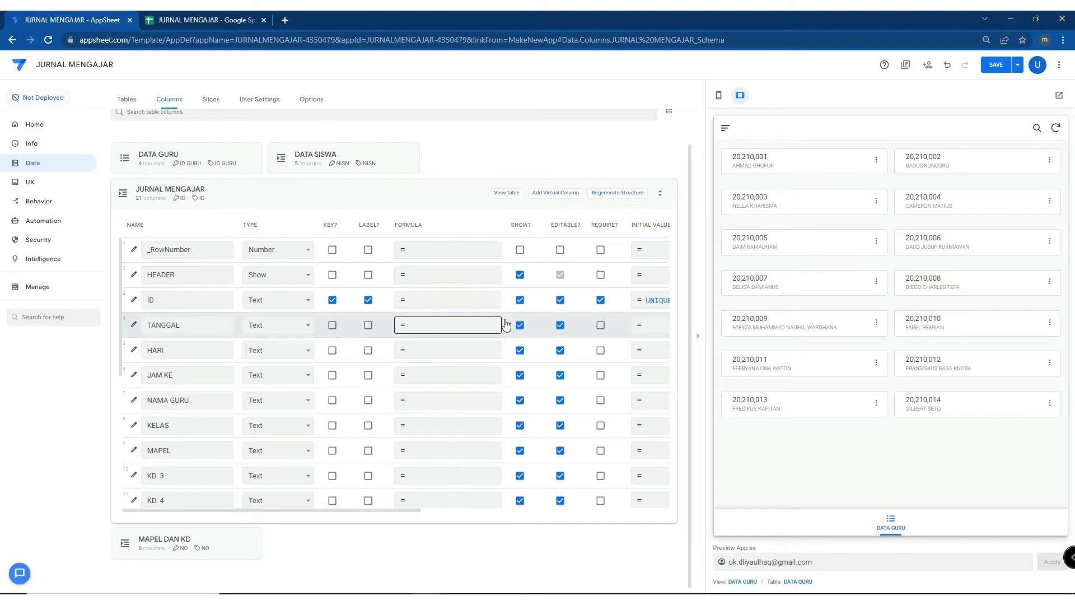
# Set the TANGGAL column's type to Date
pyautogui.click(278, 325)
pyautogui.scroll(-2, 278, 388)
pyautogui.scroll(3, 274, 420)
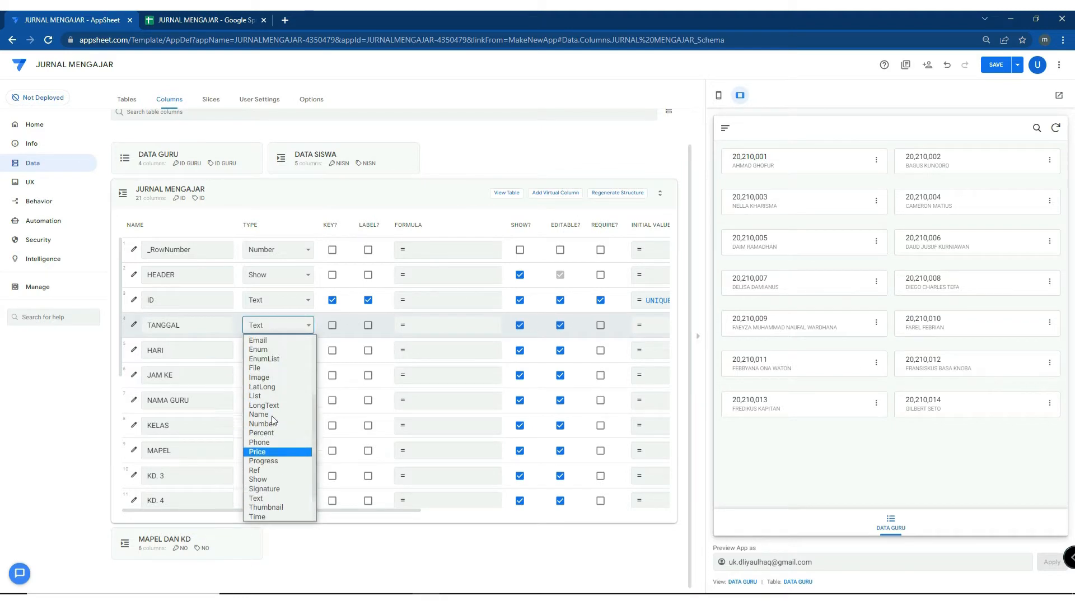
pyautogui.click(270, 386)
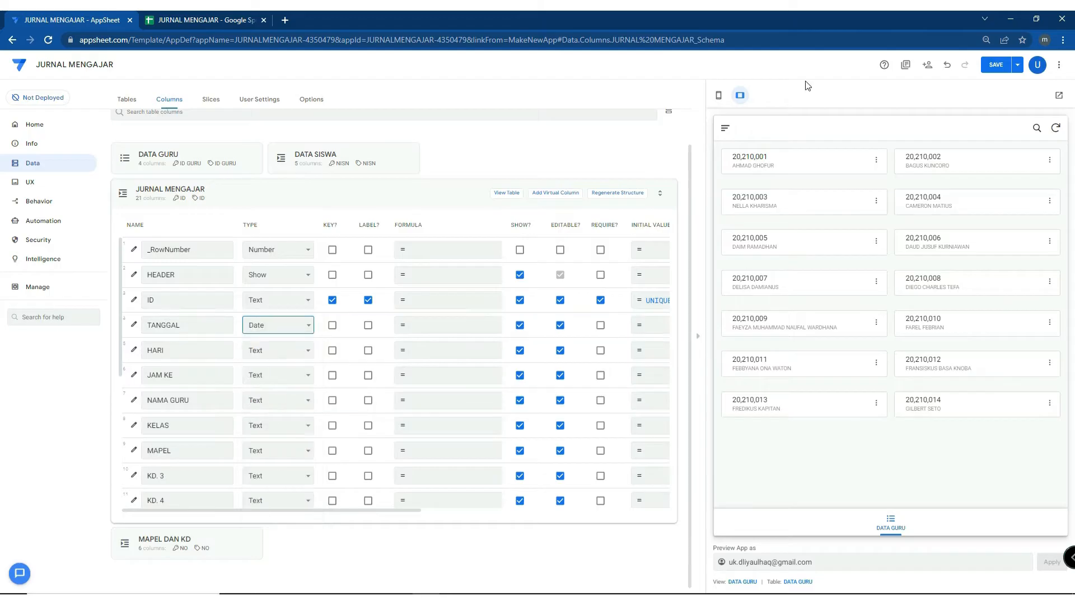
# Switch the app preview to the phone layout and set the TANGGAL column's initial value to TODAY()
pyautogui.click(718, 96)
pyautogui.click(673, 333)
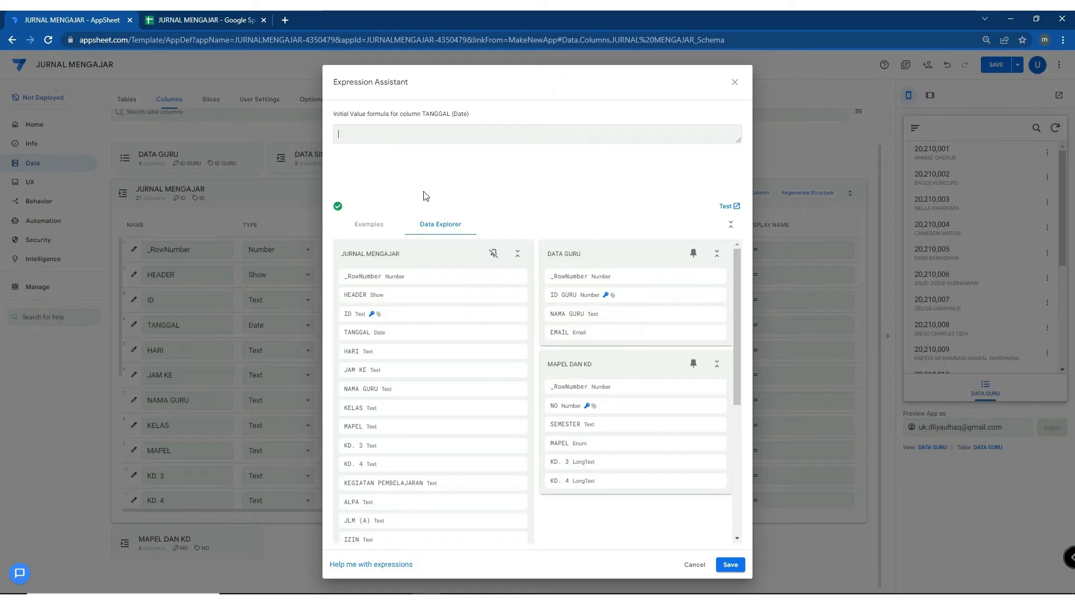
pyautogui.press('capslock')
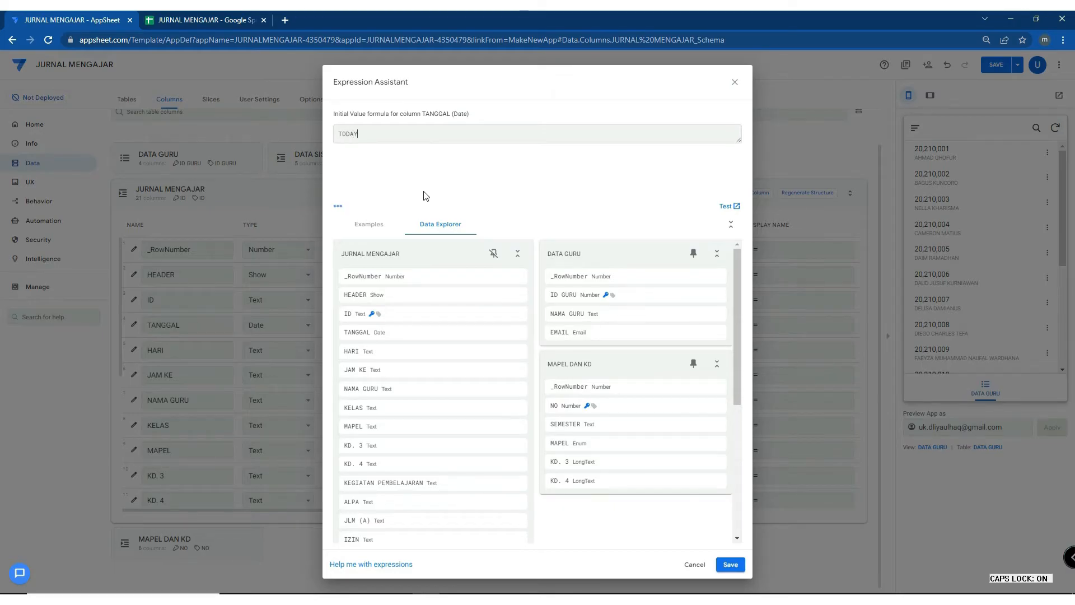
pyautogui.write(')')
pyautogui.click(730, 566)
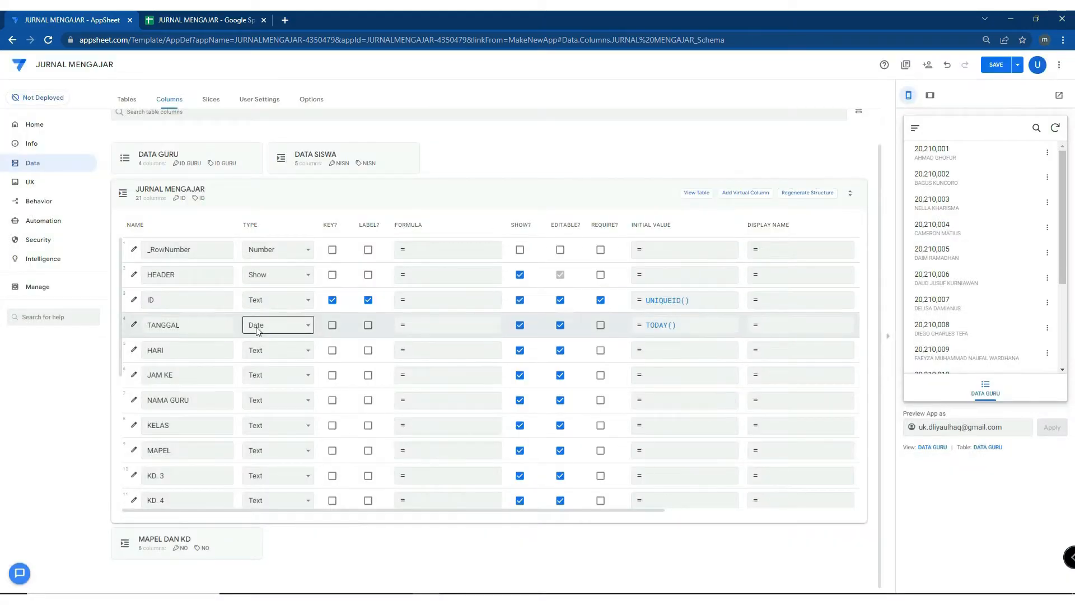
pyautogui.click(165, 329)
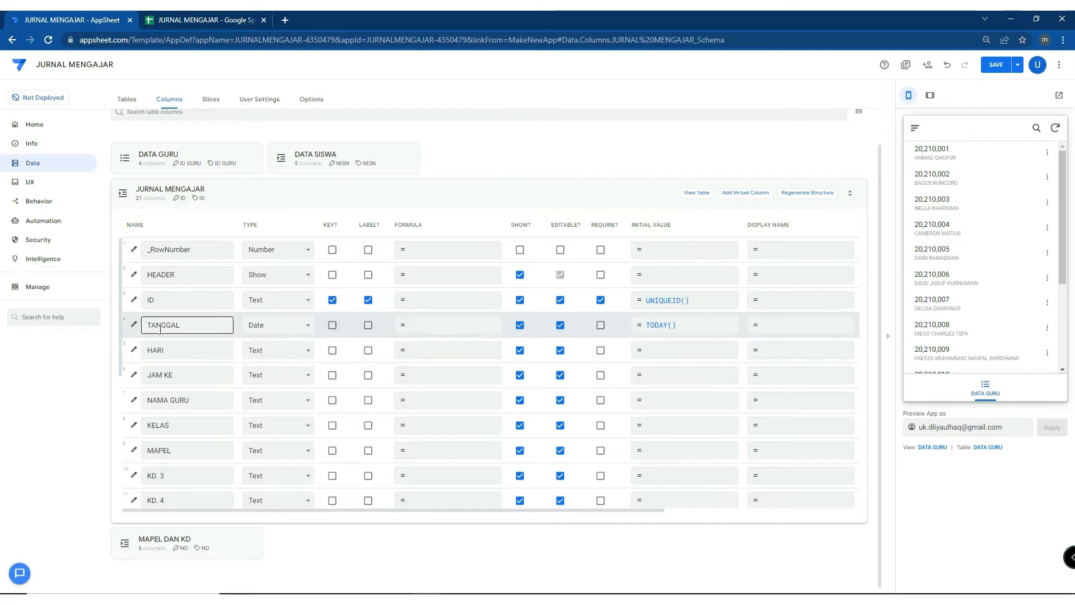
# Switch to the "rumus appsheet" note in Notepad and copy the SWITCH(WEEKDAY([TANGGAL]) formula with the day names MINGGU to SABTU
pyautogui.click(159, 354)
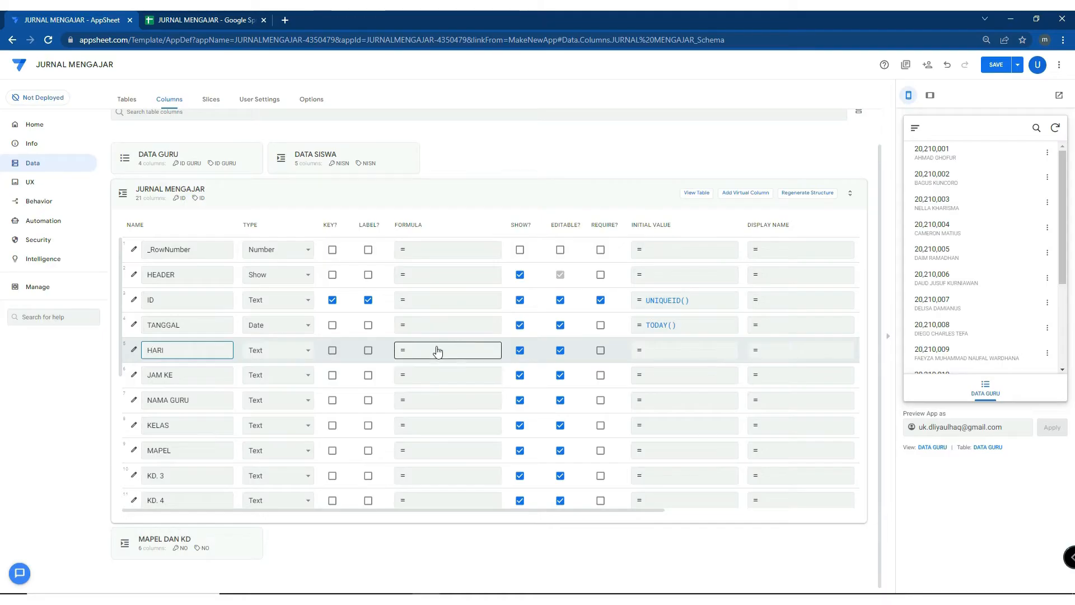
pyautogui.click(527, 600)
pyautogui.moveTo(495, 285); pyautogui.dragTo(330, 193)
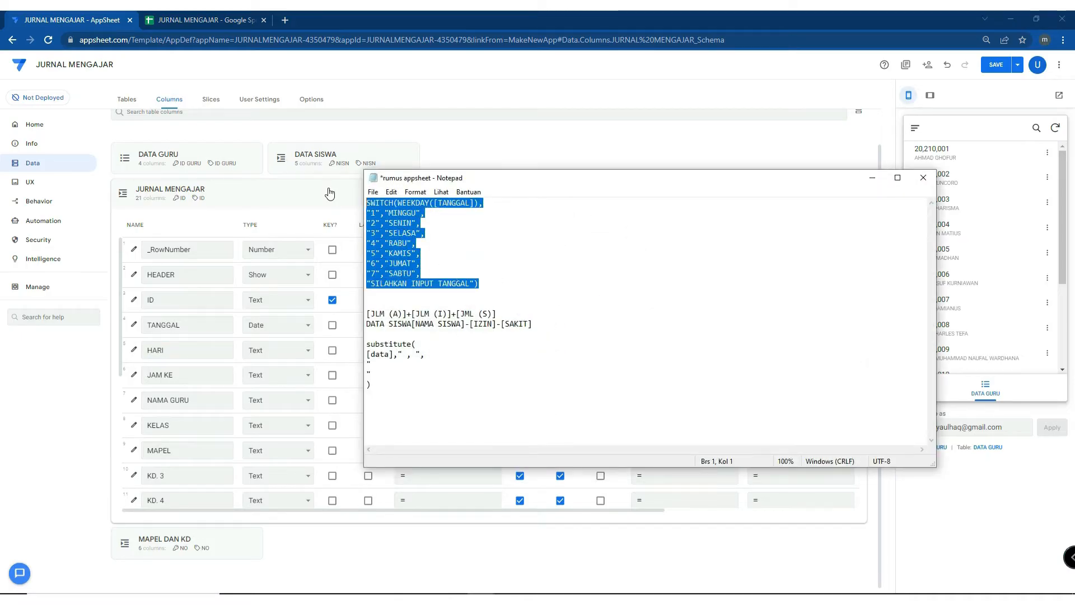
pyautogui.click(872, 178)
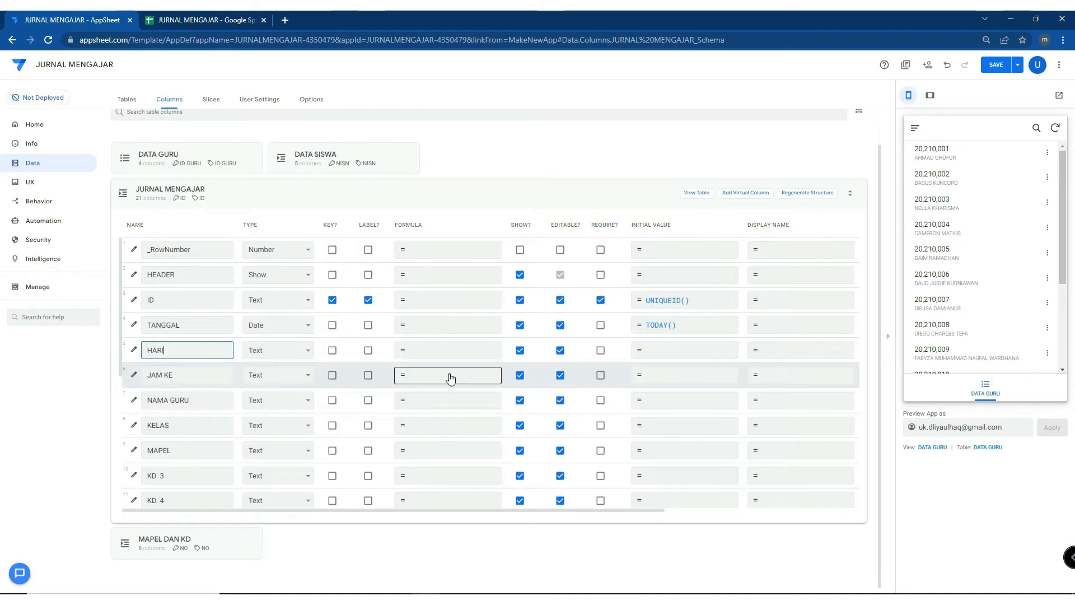
# Set the HARI column's app formula in AppSheet to the copied SWITCH(WEEKDAY([TANGGAL]) formula and save the app
pyautogui.click(422, 352)
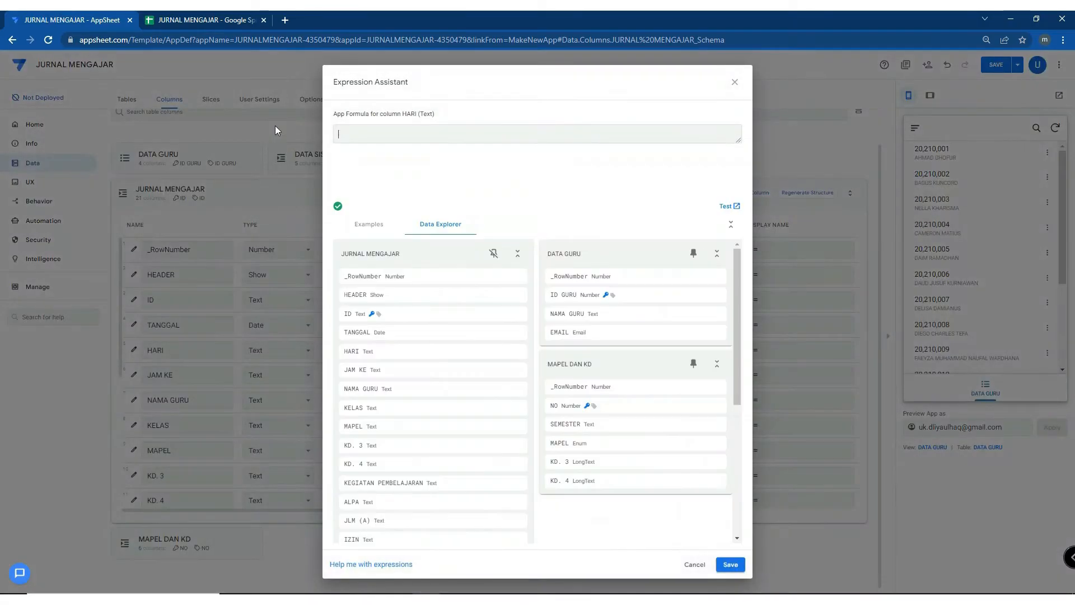
pyautogui.hotkey('ctrl', 'v')
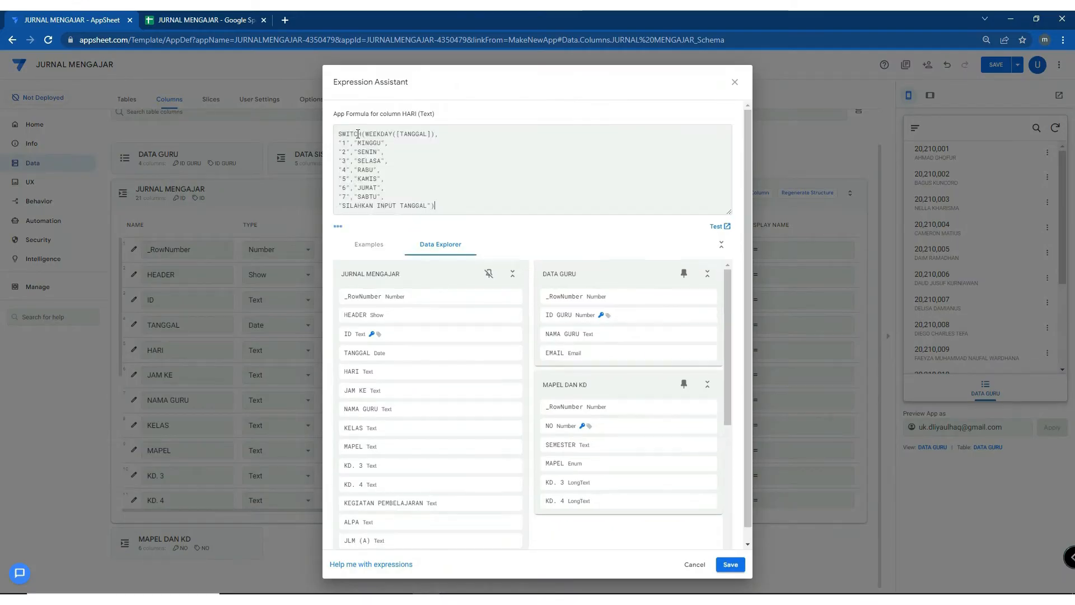
pyautogui.doubleClick(406, 135)
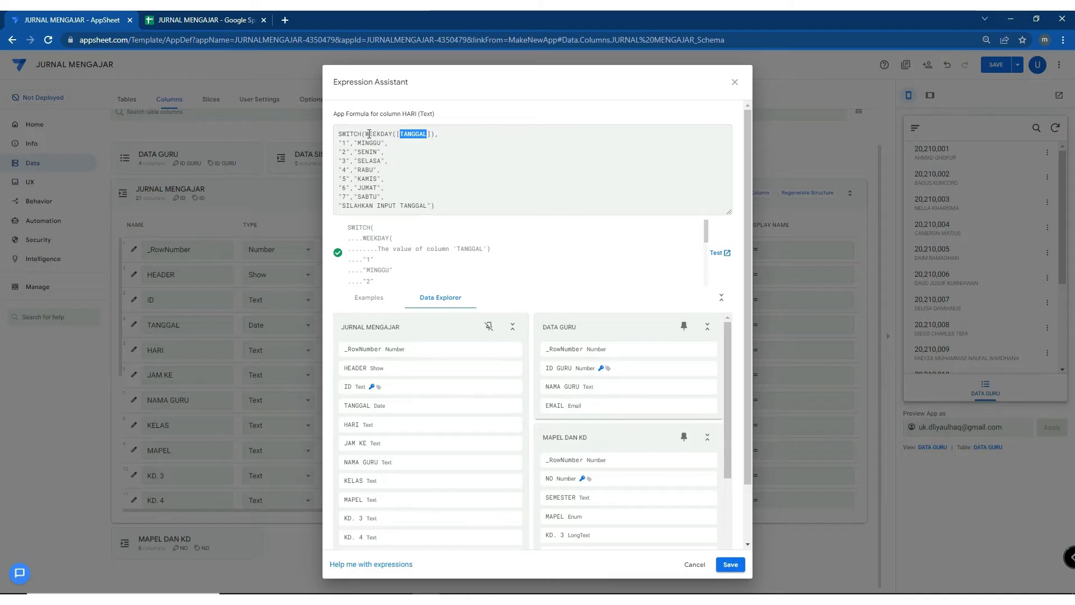
pyautogui.moveTo(365, 134); pyautogui.dragTo(386, 135)
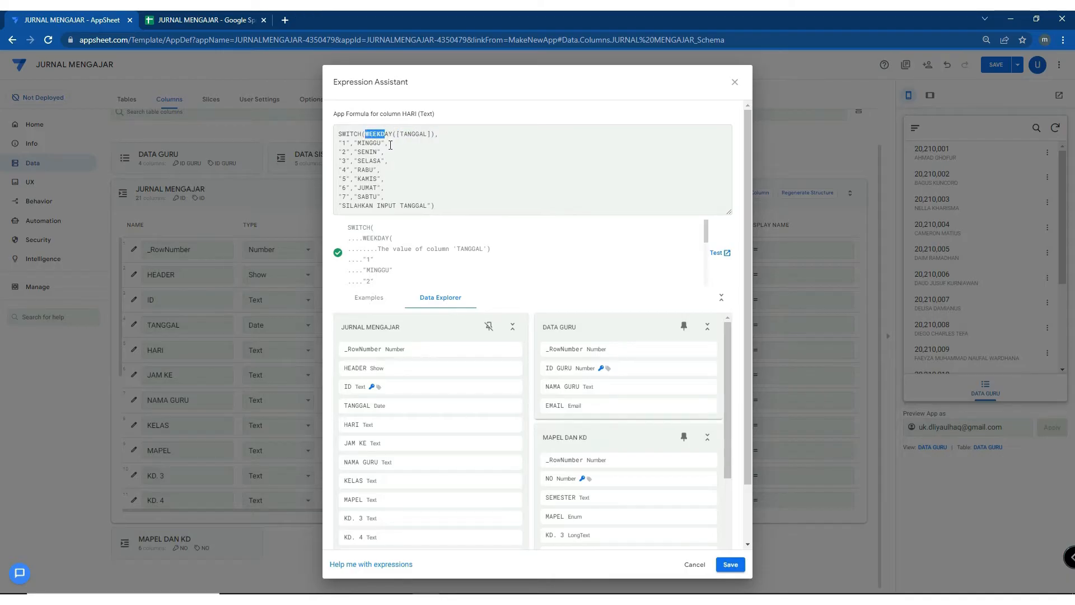
pyautogui.click(348, 144)
pyautogui.moveTo(359, 143); pyautogui.dragTo(380, 143)
pyautogui.click(731, 565)
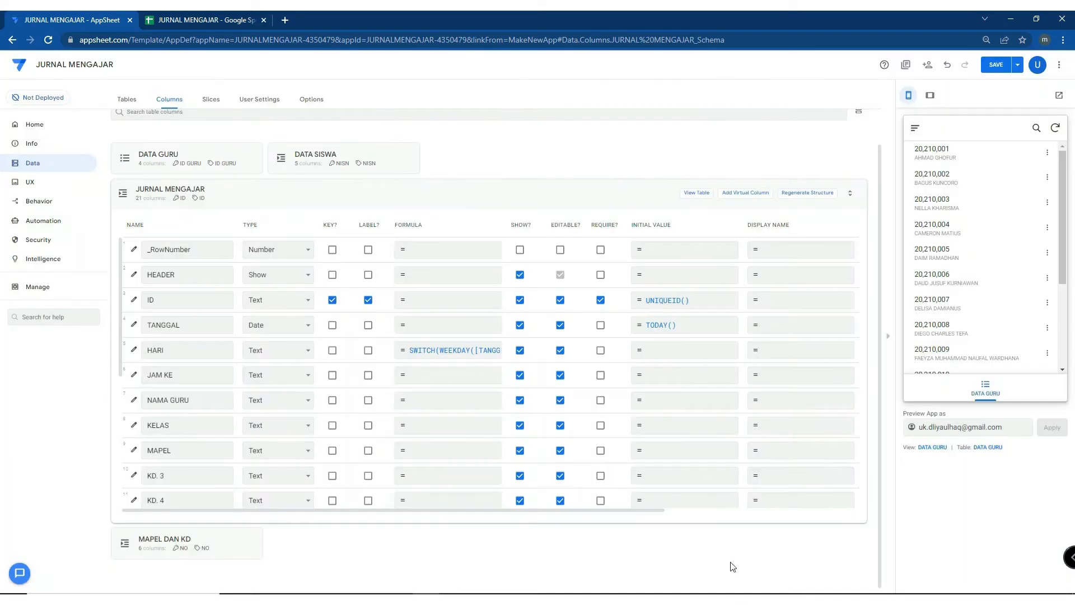
pyautogui.click(996, 65)
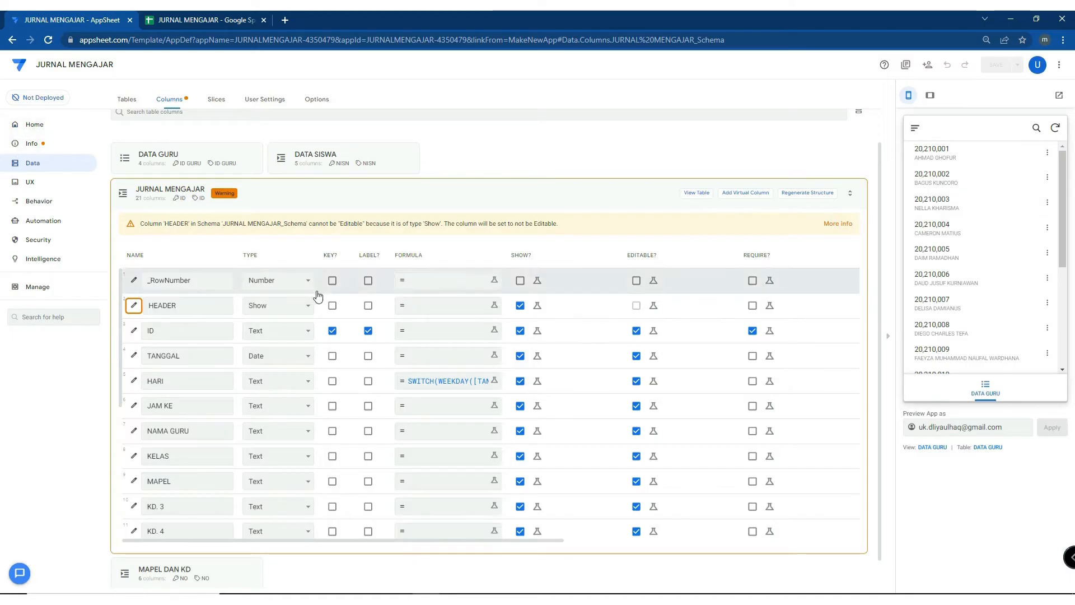
# Set the JAM KE column's type in the JURNAL MENGAJAR table to EnumList
pyautogui.scroll(-1, 260, 333)
pyautogui.scroll(1, 255, 358)
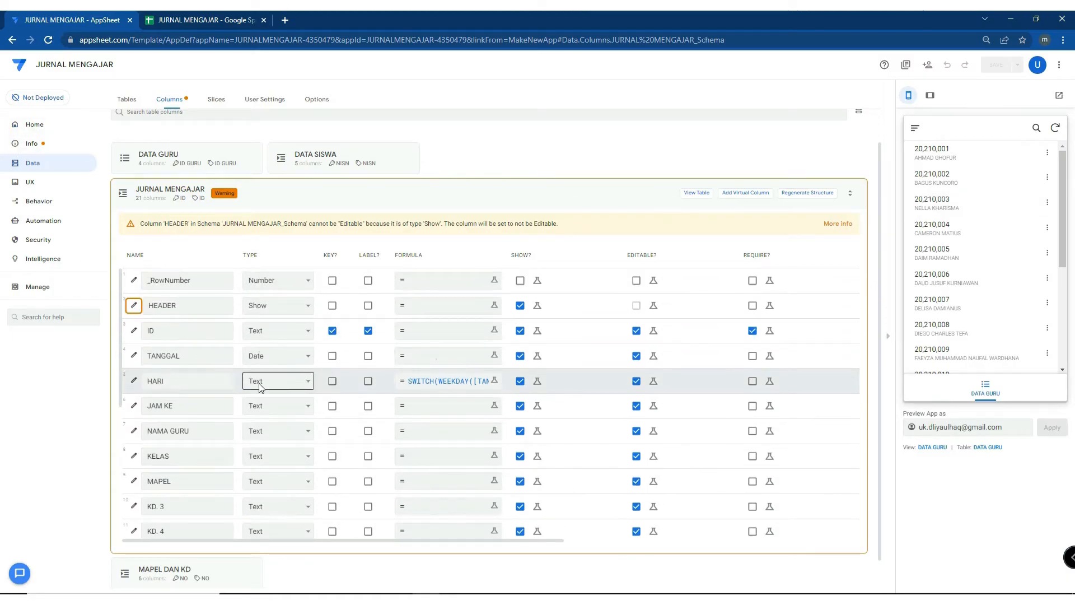
pyautogui.click(136, 408)
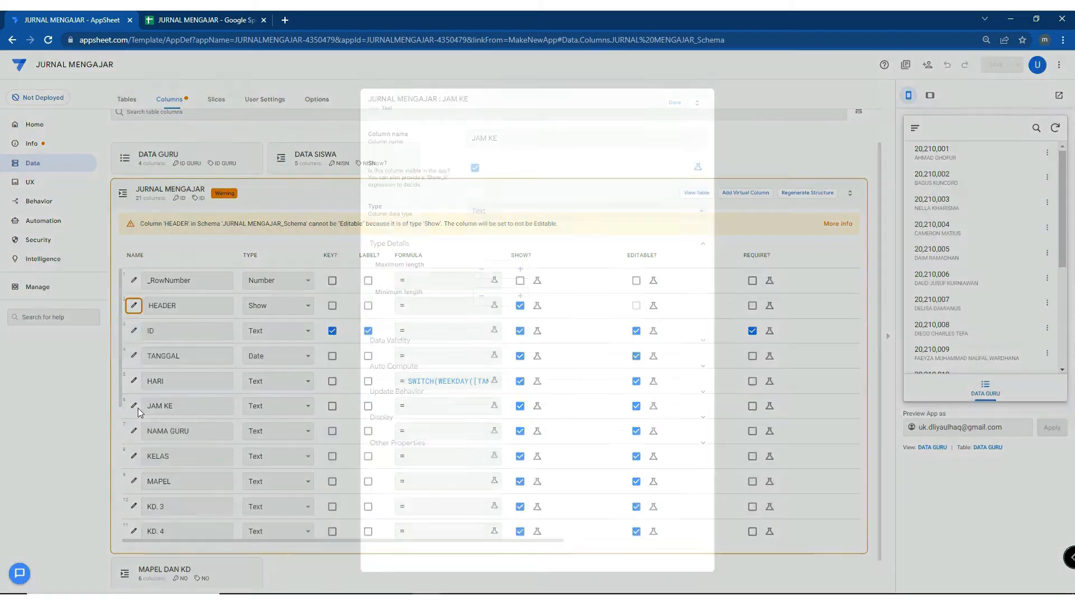
pyautogui.click(560, 212)
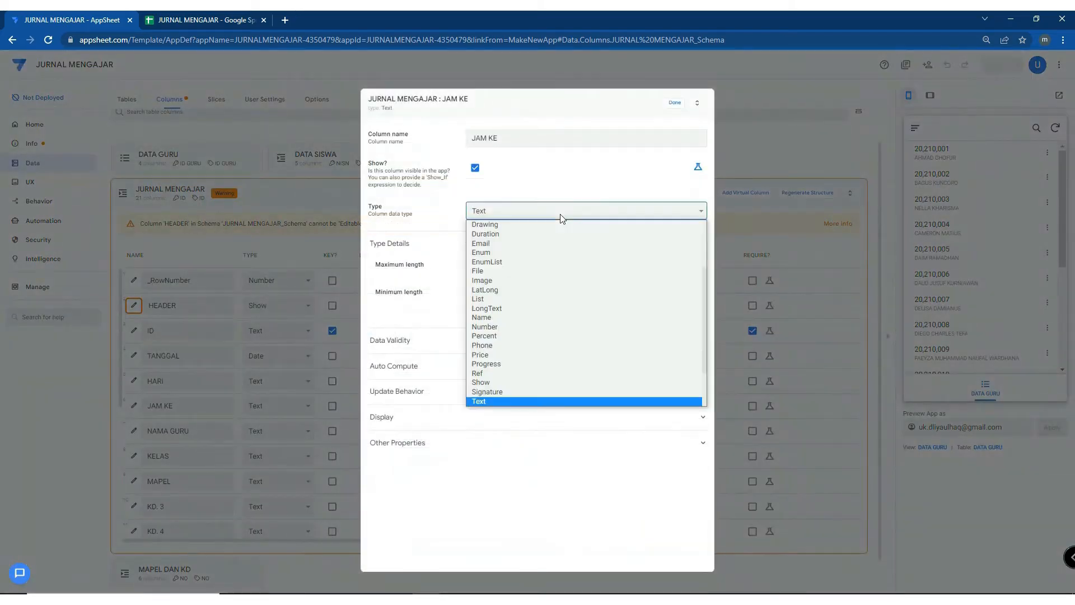
pyautogui.click(542, 262)
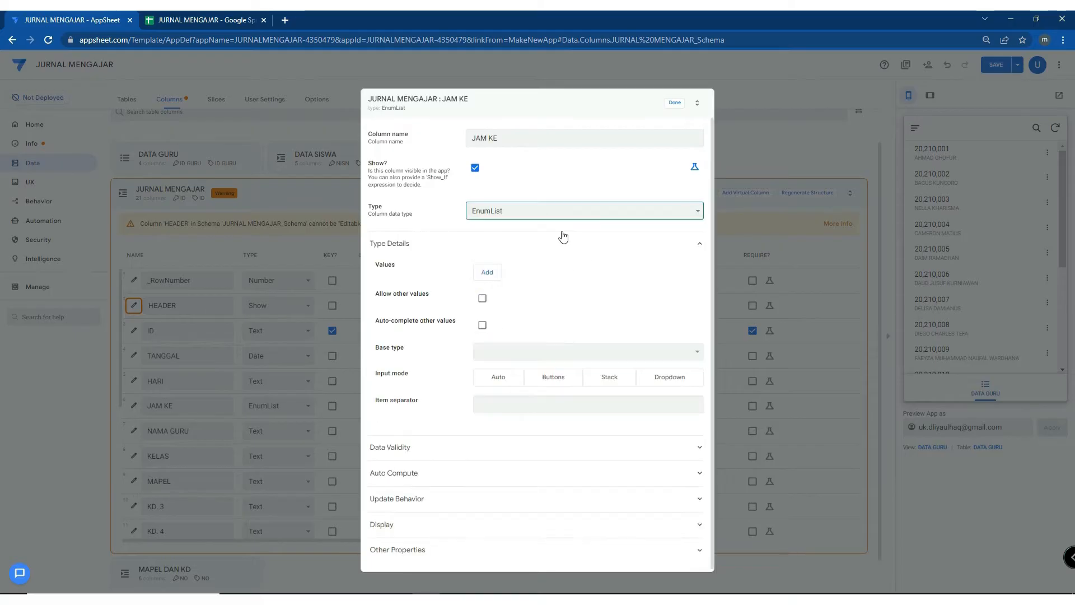
# Add the values 1, 2, 3, 4, 5, 6, 7 and 8 to the JAM KE column's list
pyautogui.click(489, 274)
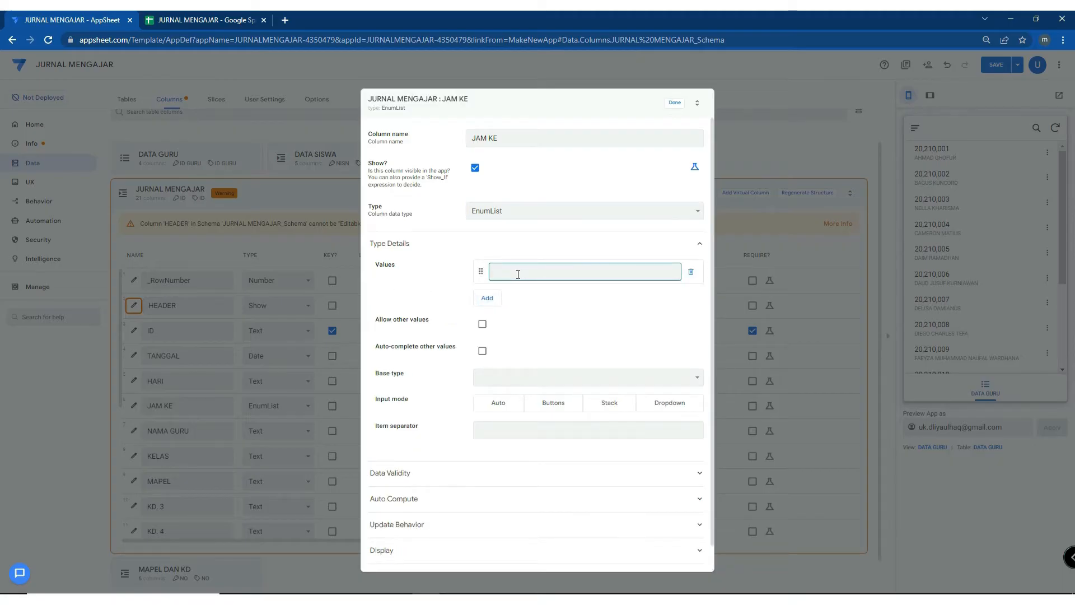
pyautogui.click(496, 298)
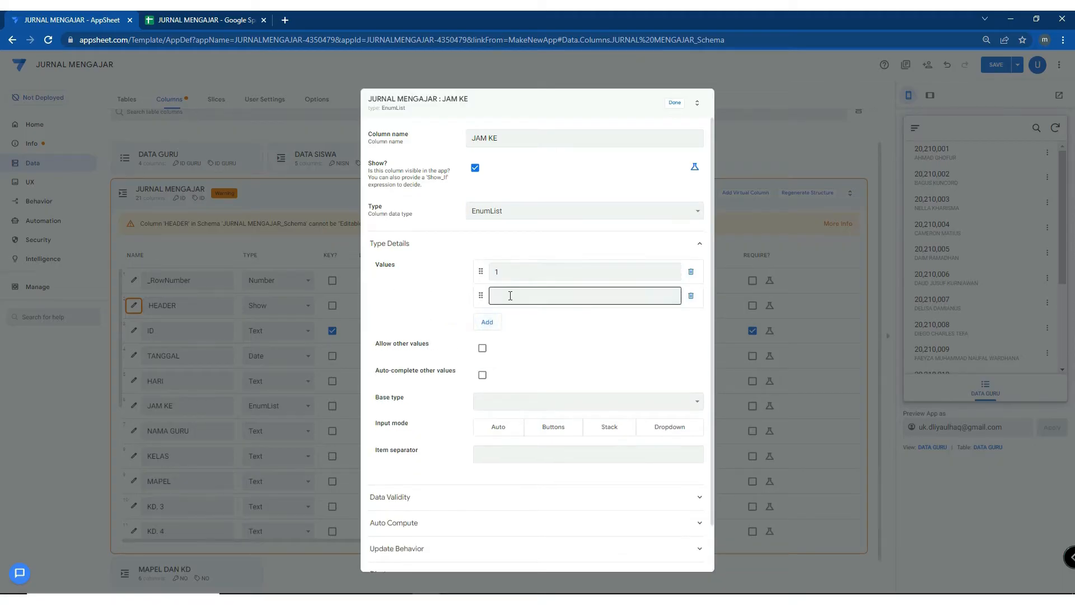
pyautogui.write('2')
pyautogui.click(488, 325)
pyautogui.write('3')
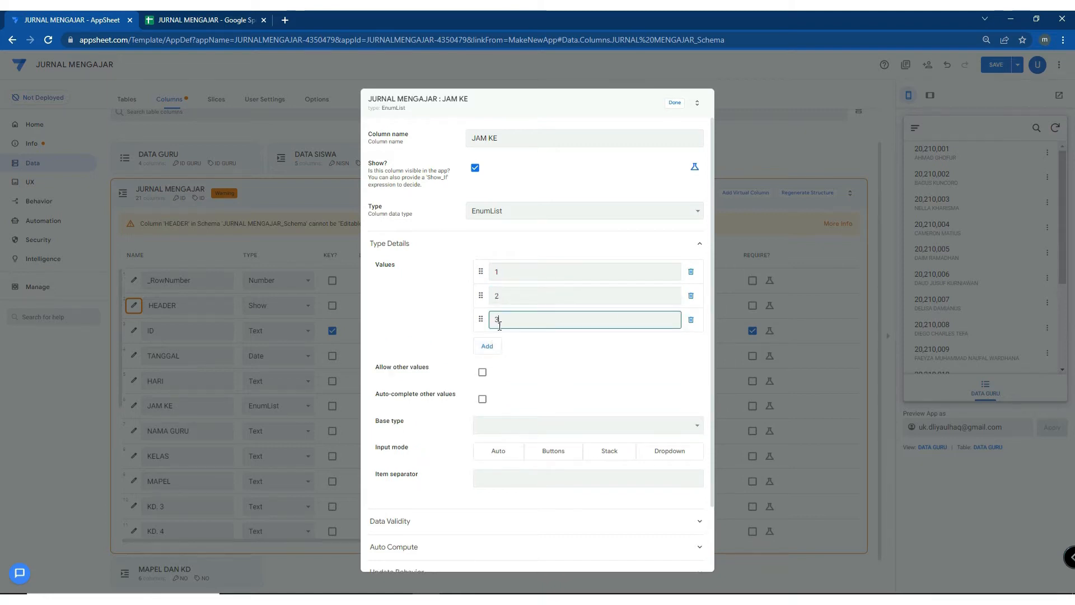
pyautogui.click(497, 346)
pyautogui.write('4')
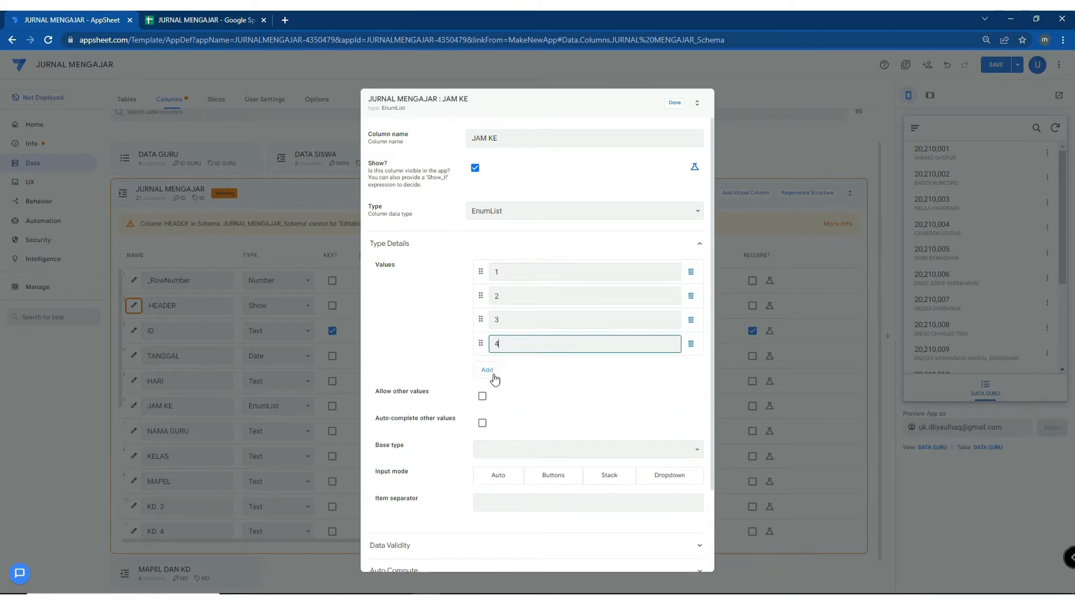
pyautogui.click(491, 374)
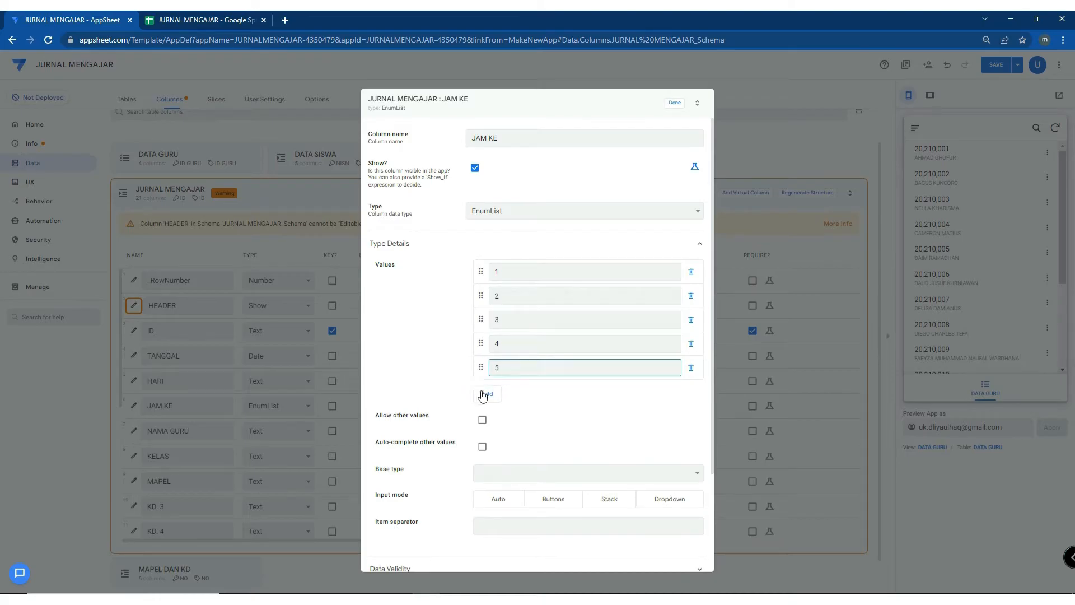
pyautogui.click(483, 394)
pyautogui.write('6')
pyautogui.click(488, 418)
pyautogui.click(514, 411)
pyautogui.write('7')
pyautogui.click(489, 442)
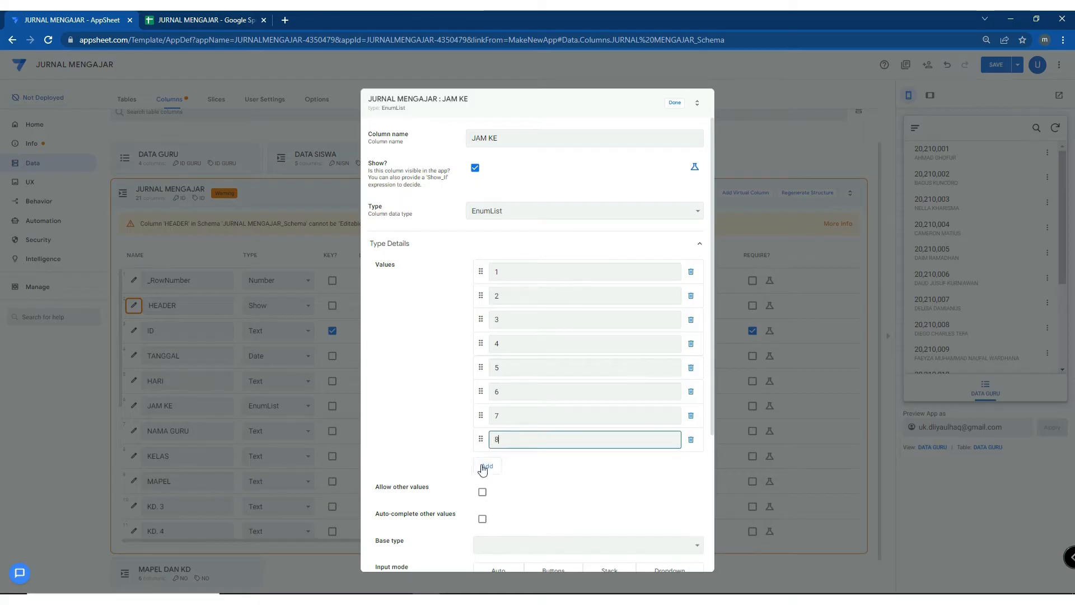
# Allow other values for the JAM KE column and finish editing it
pyautogui.scroll(-2, 511, 470)
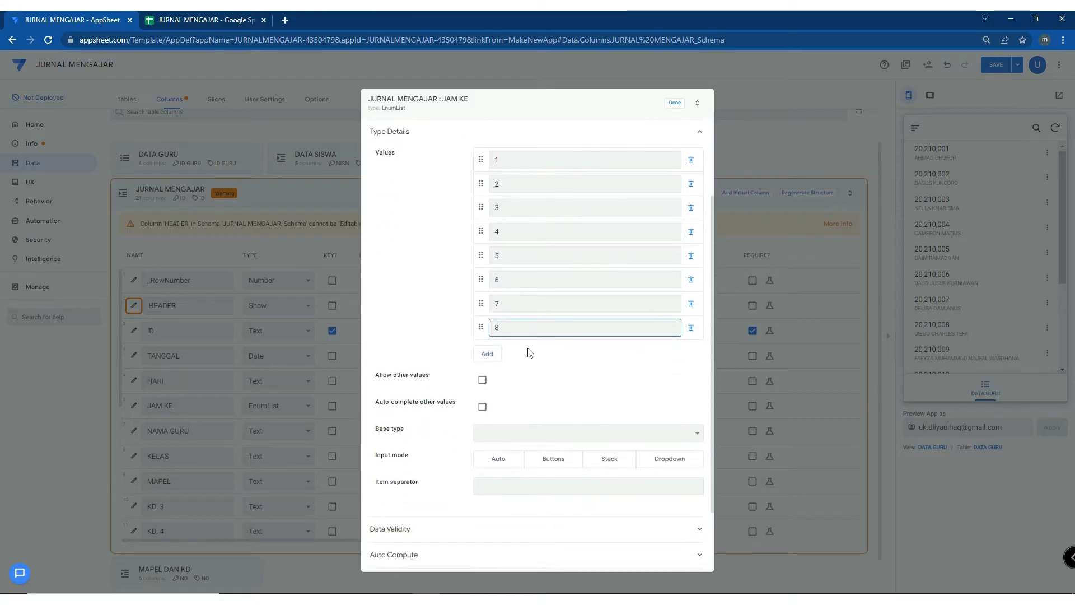
pyautogui.click(484, 382)
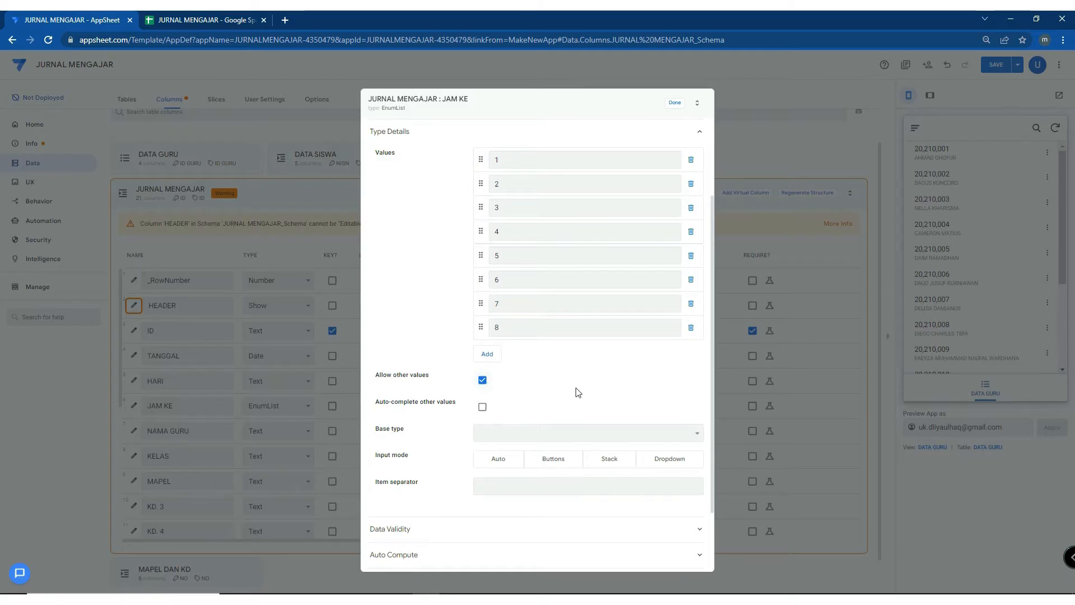
pyautogui.scroll(1, 538, 377)
pyautogui.click(524, 380)
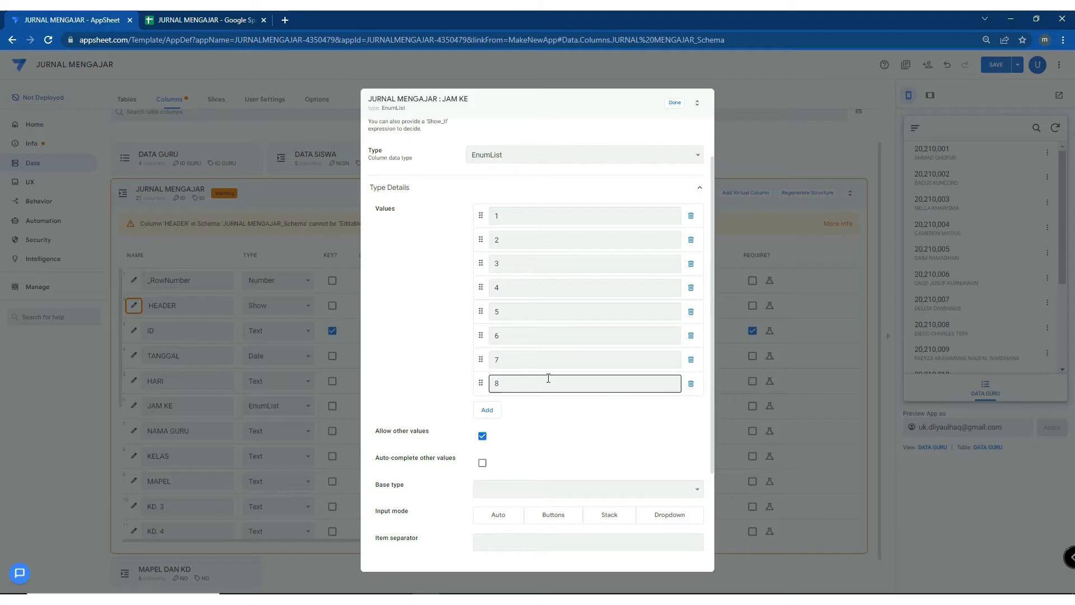
pyautogui.click(496, 424)
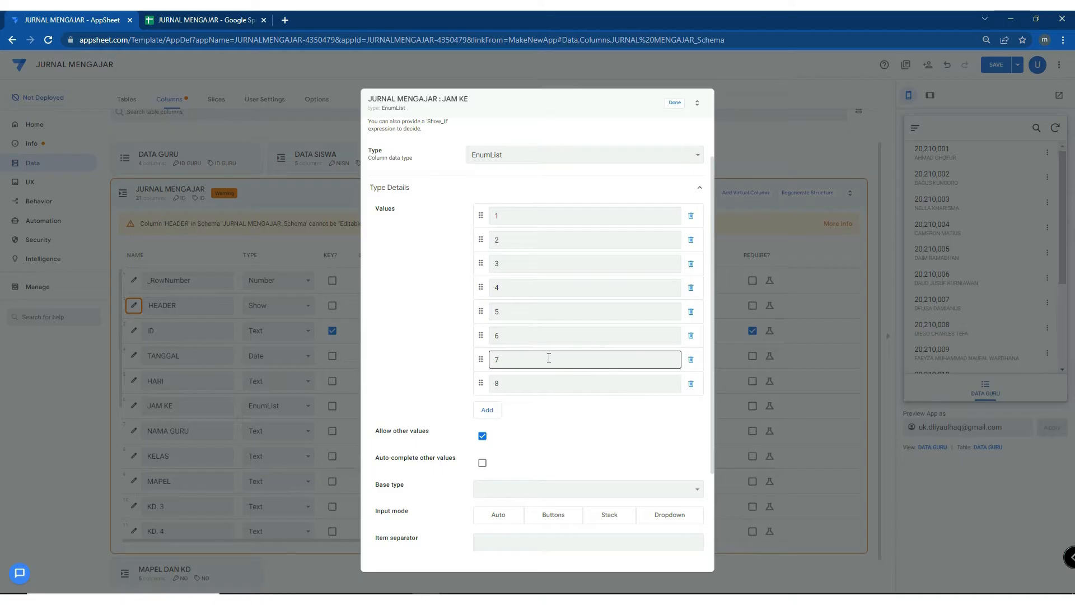
pyautogui.click(675, 103)
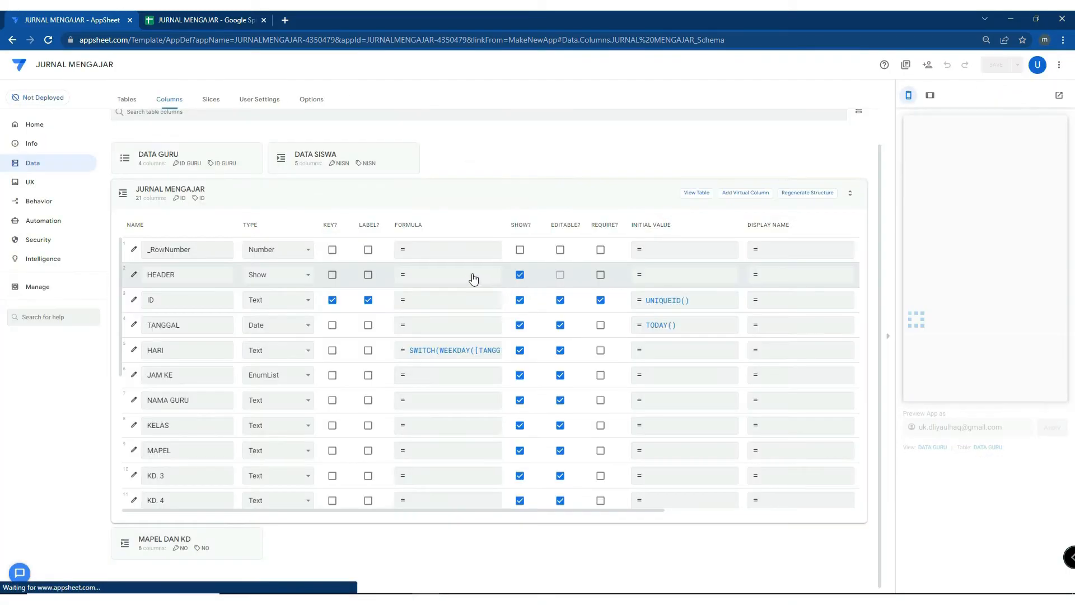
# Set the NAMA GURU column's type to Ref with DATA GURU as source table and mark it as part of that table
pyautogui.scroll(-1, 375, 346)
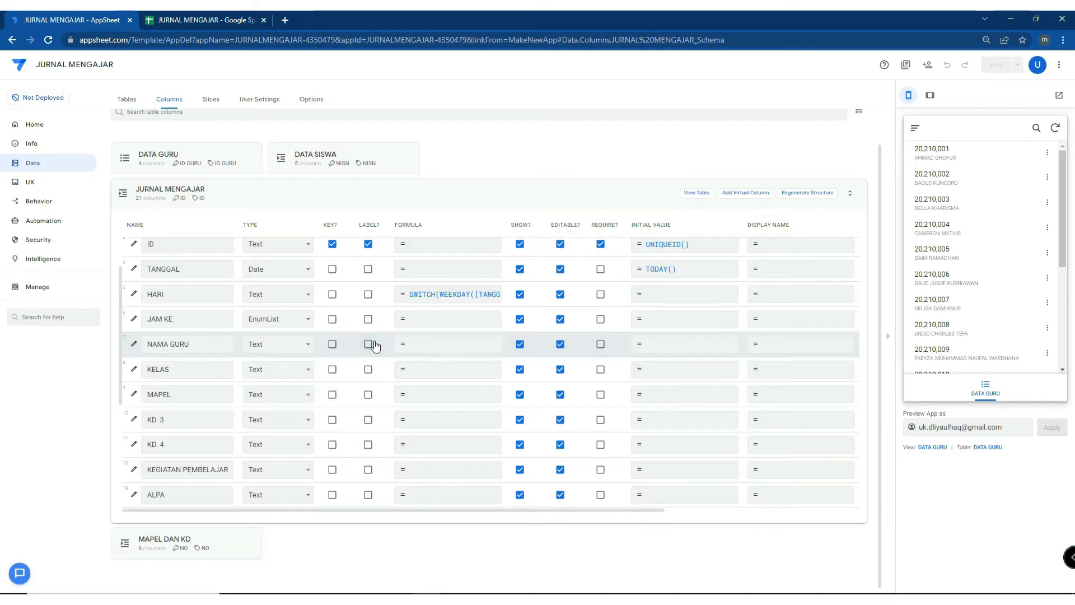
pyautogui.click(160, 350)
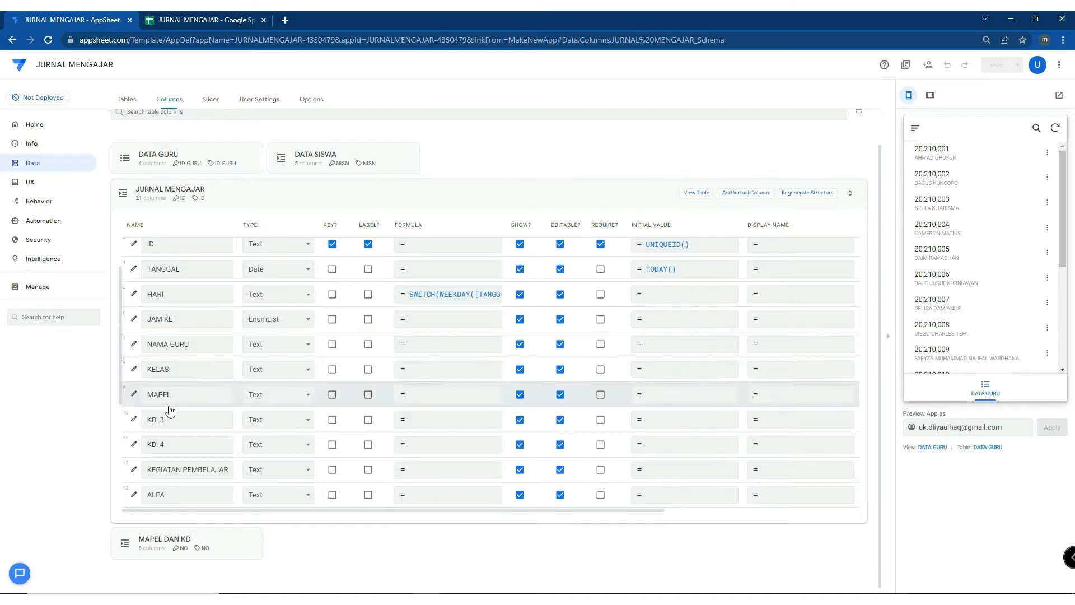
pyautogui.click(134, 345)
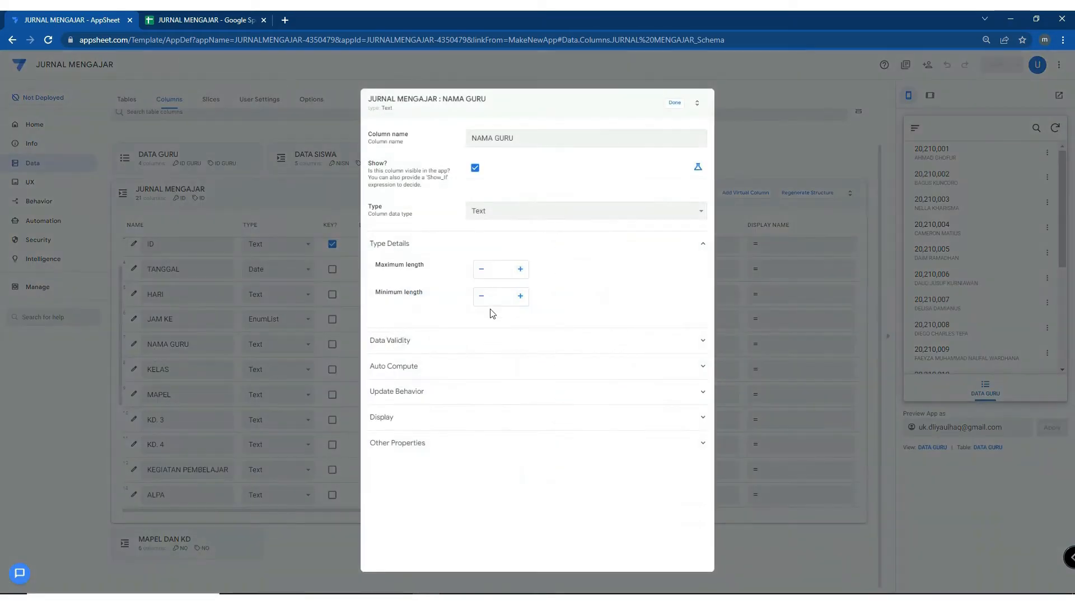
pyautogui.click(537, 213)
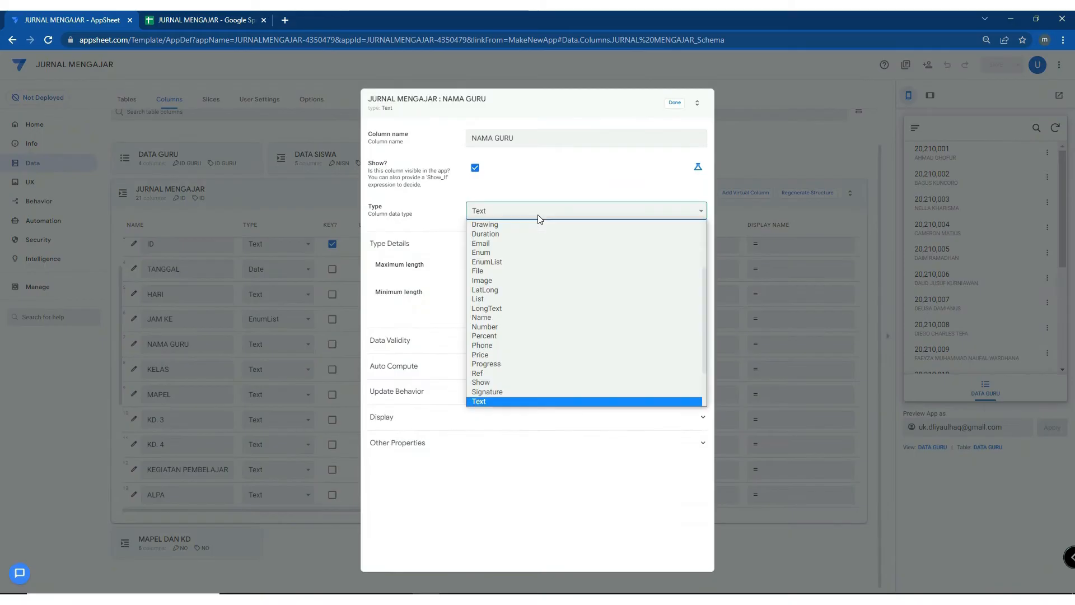
pyautogui.click(506, 372)
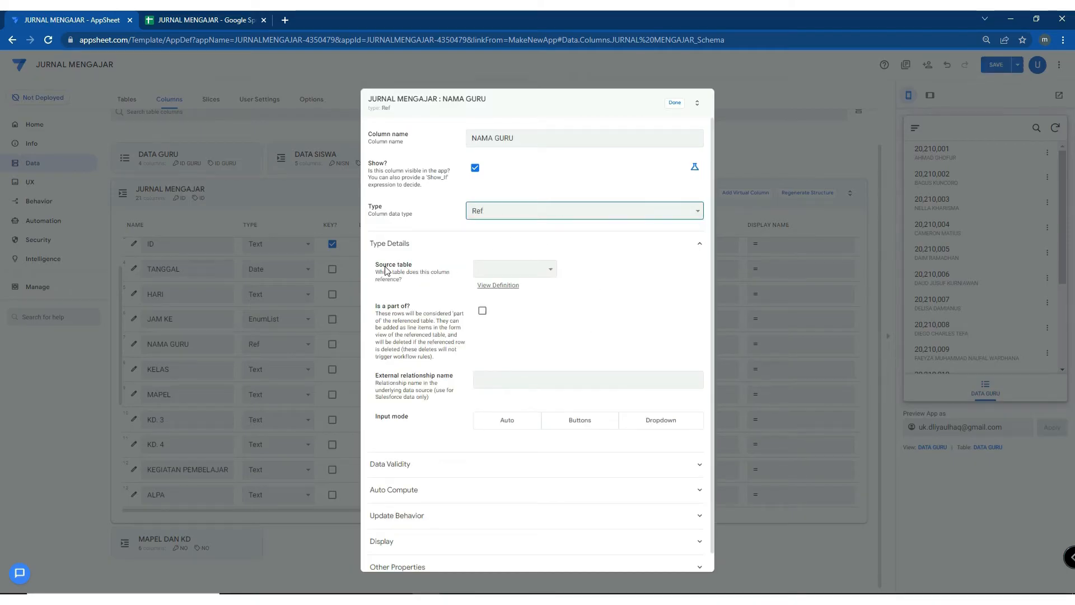
pyautogui.click(529, 263)
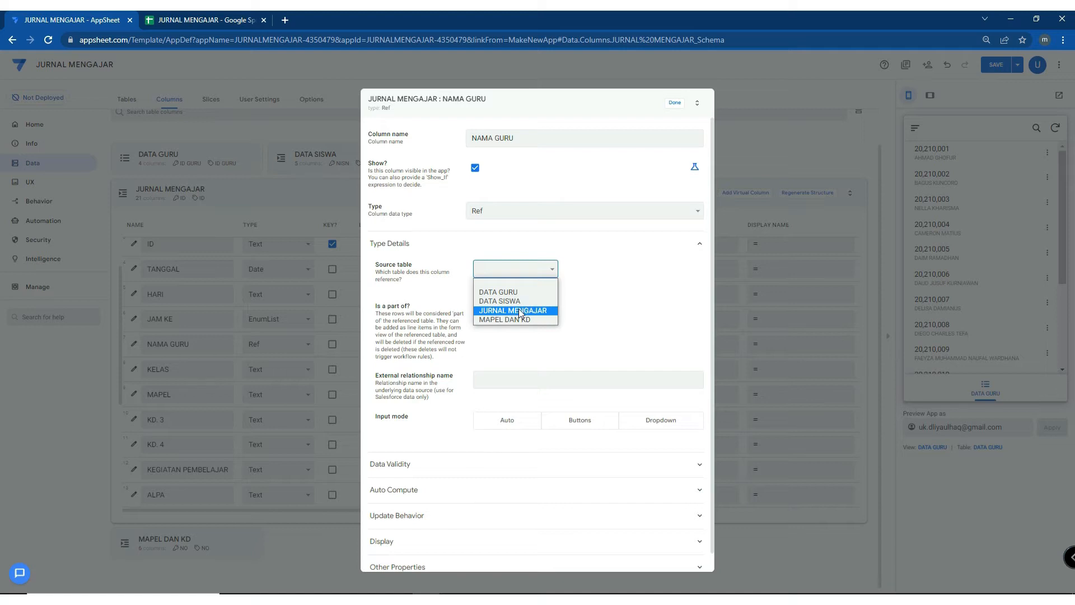
pyautogui.click(518, 293)
pyautogui.click(482, 313)
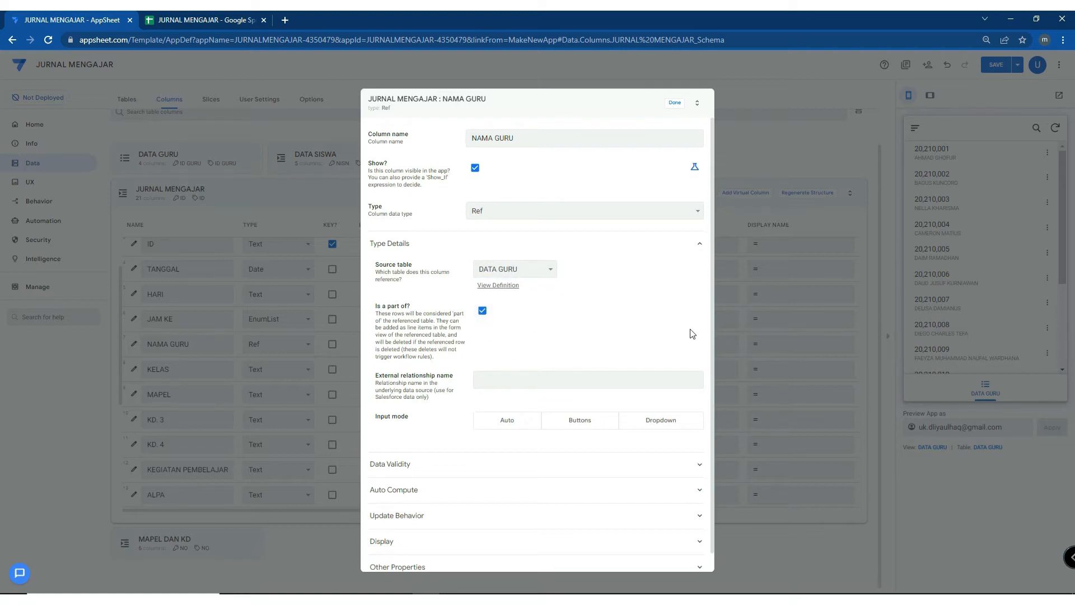
# Set the NAMA GURU column's input mode to Dropdown, finish editing the column, and save the app
pyautogui.click(672, 420)
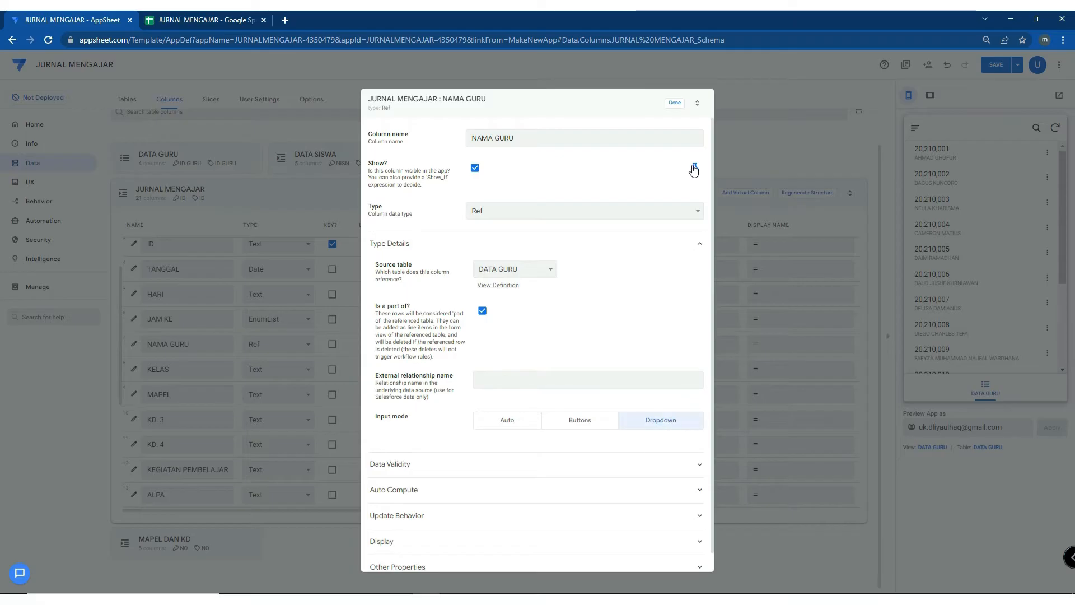
pyautogui.click(675, 105)
pyautogui.click(992, 68)
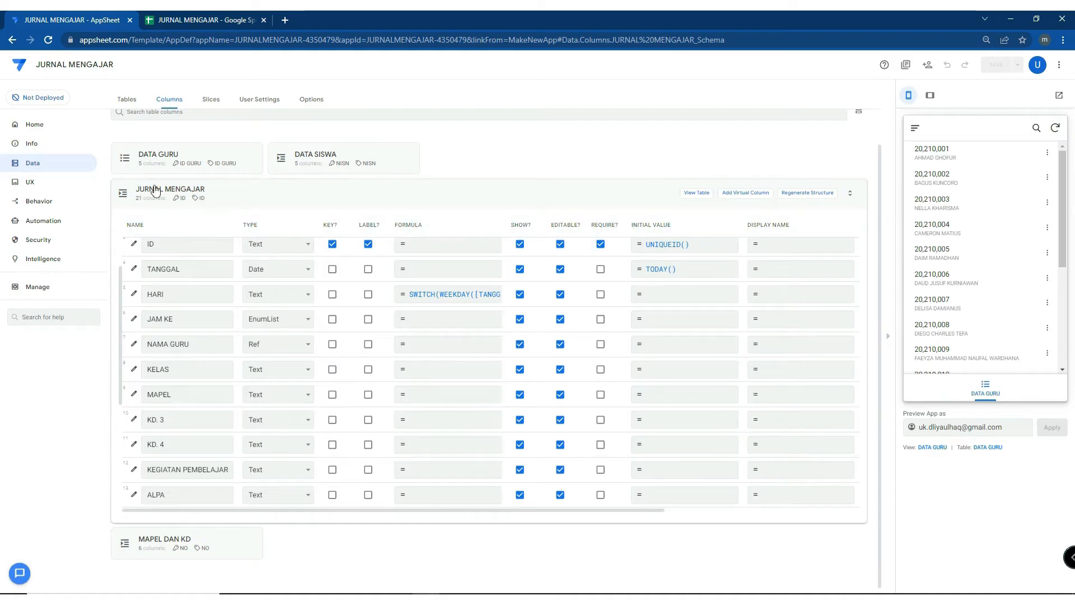
# Delete the DATA GURU view from the app's views
pyautogui.click(29, 184)
pyautogui.click(190, 279)
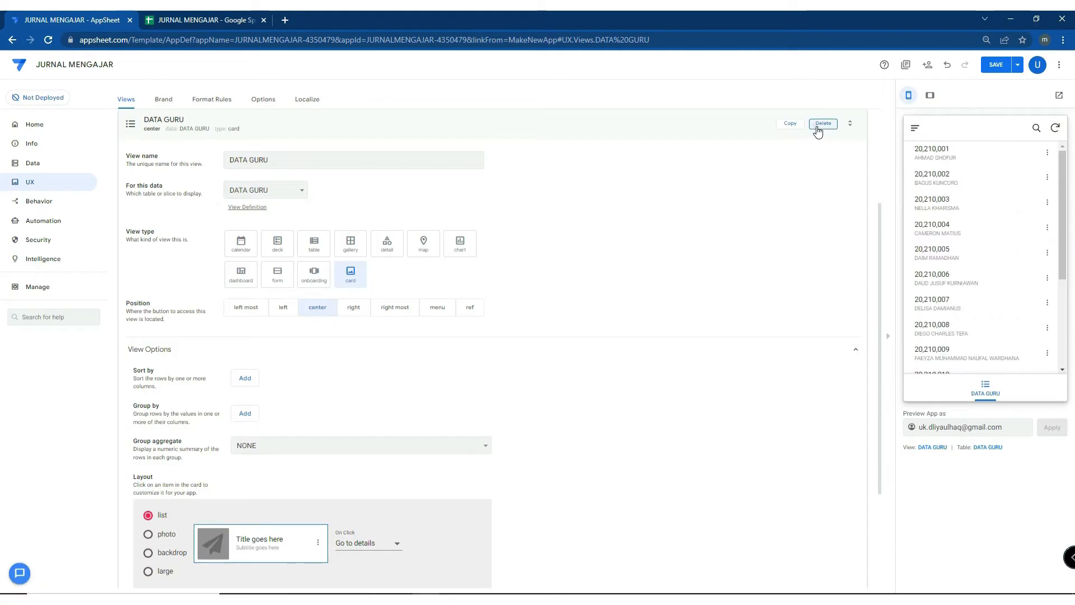
pyautogui.click(821, 124)
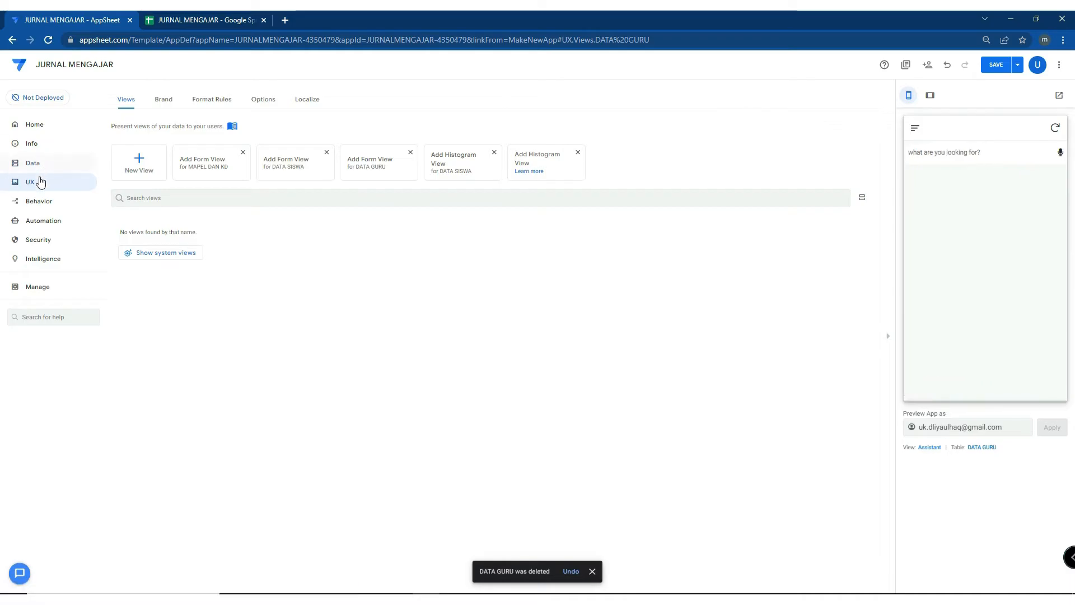
# Create a new view named JURNAL MENGAJAR for the JURNAL MENGAJAR data with the table view type
pyautogui.click(144, 164)
pyautogui.click(279, 191)
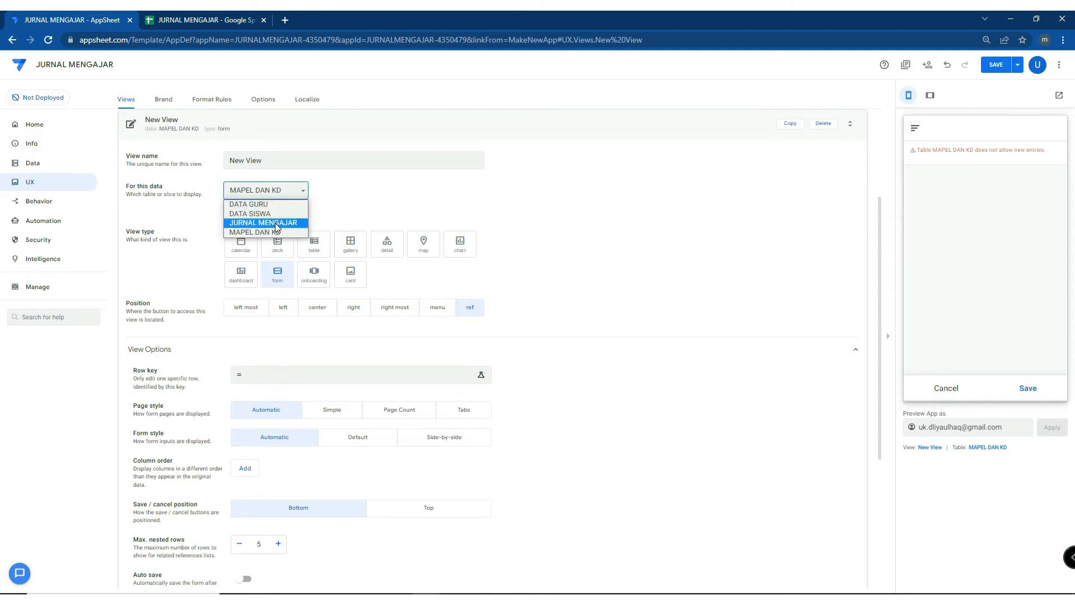
pyautogui.click(276, 226)
pyautogui.click(150, 156)
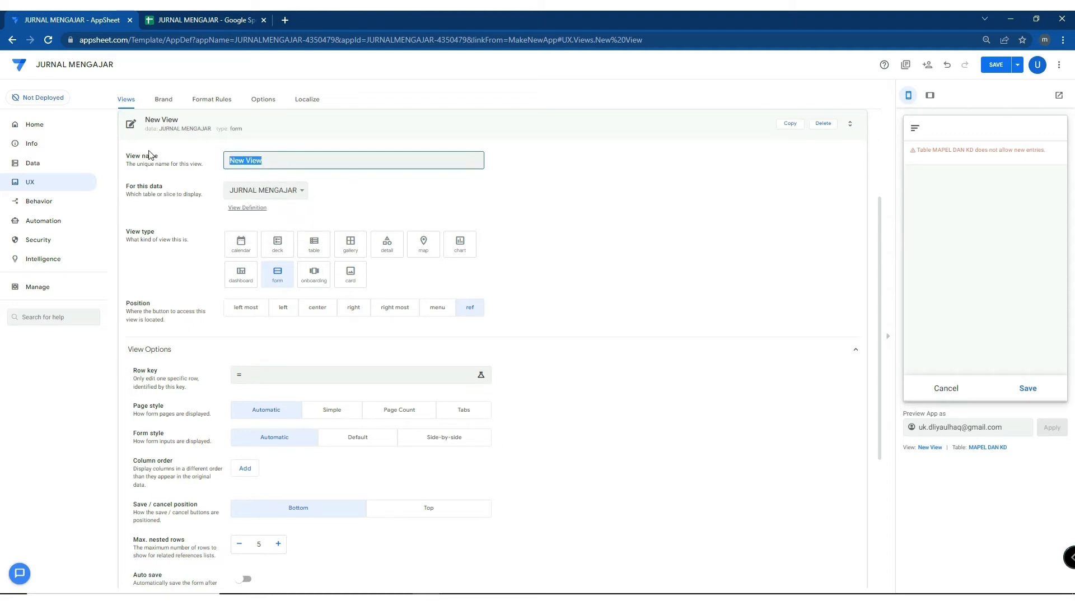
pyautogui.write('J')
pyautogui.press('BackSpace')
pyautogui.click(313, 245)
# Give the JURNAL MENGAJAR view the address-card icon and save the app
pyautogui.scroll(-3, 291, 497)
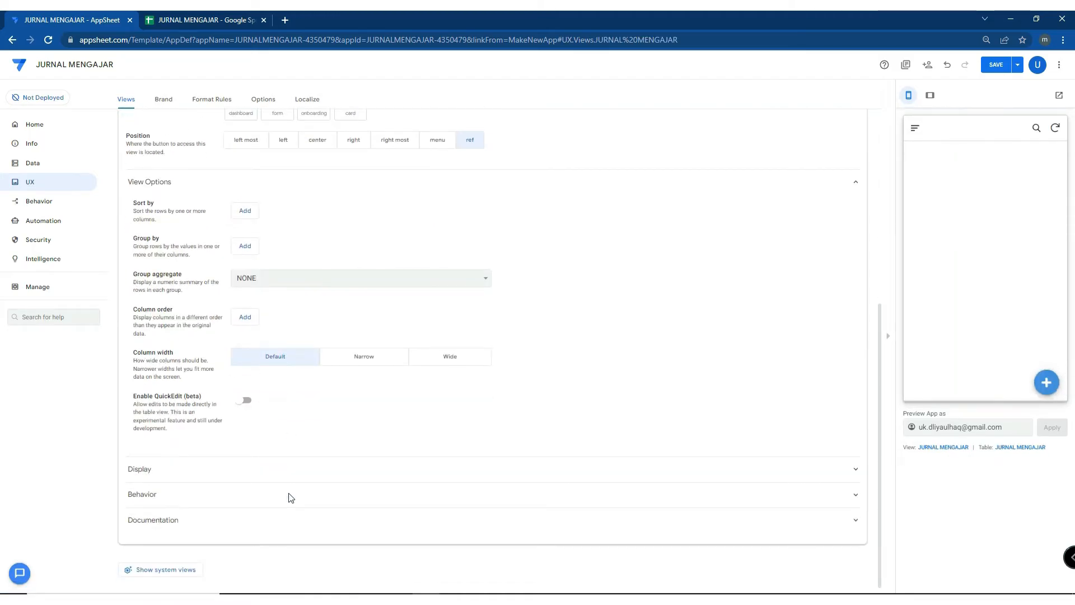
pyautogui.click(289, 472)
pyautogui.scroll(-2, 307, 477)
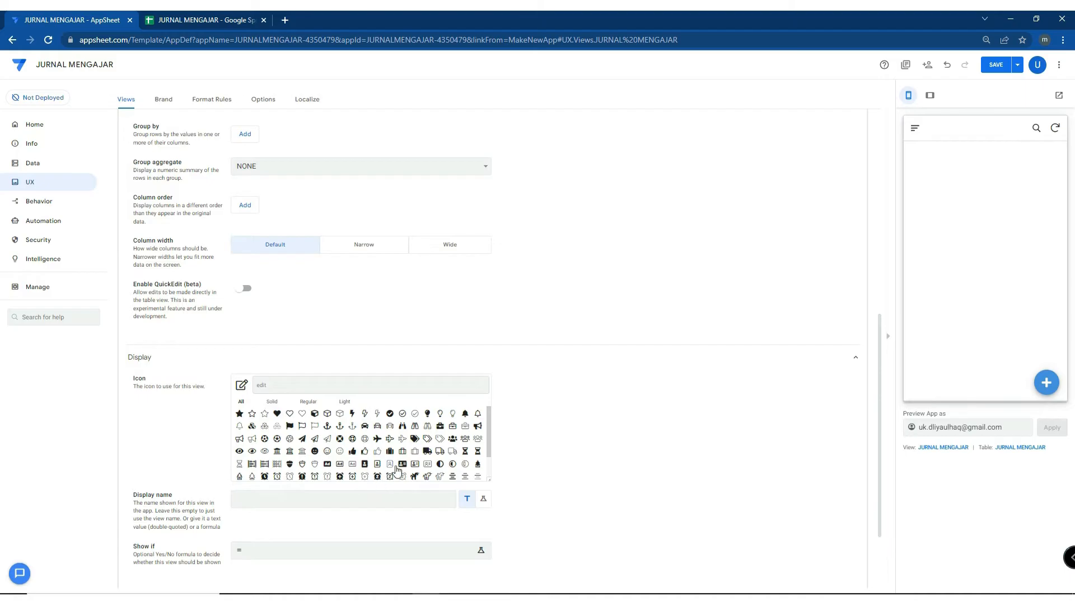
pyautogui.click(402, 465)
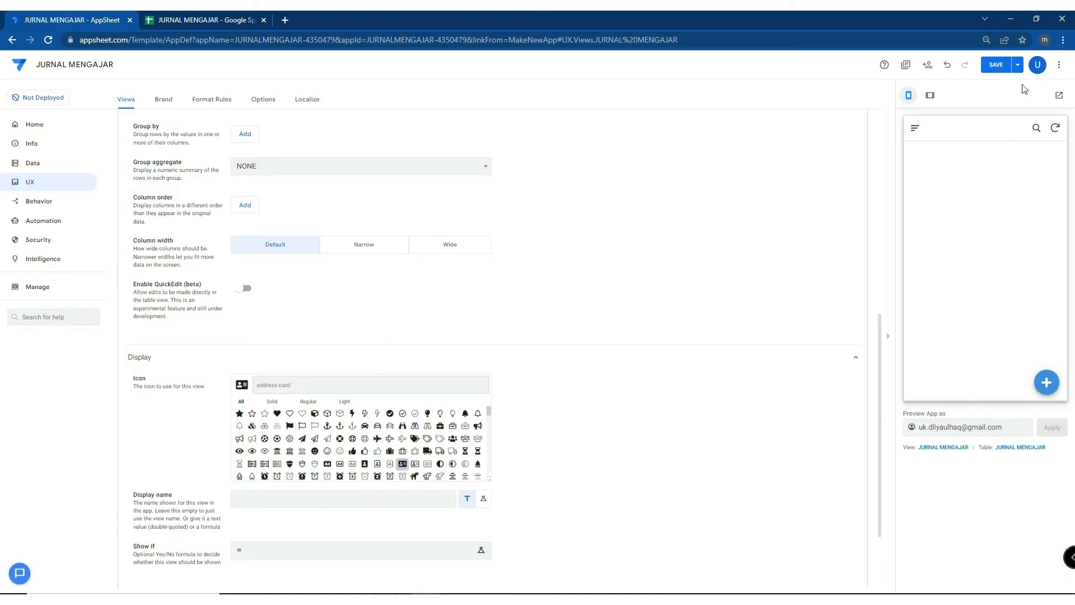
pyautogui.click(999, 65)
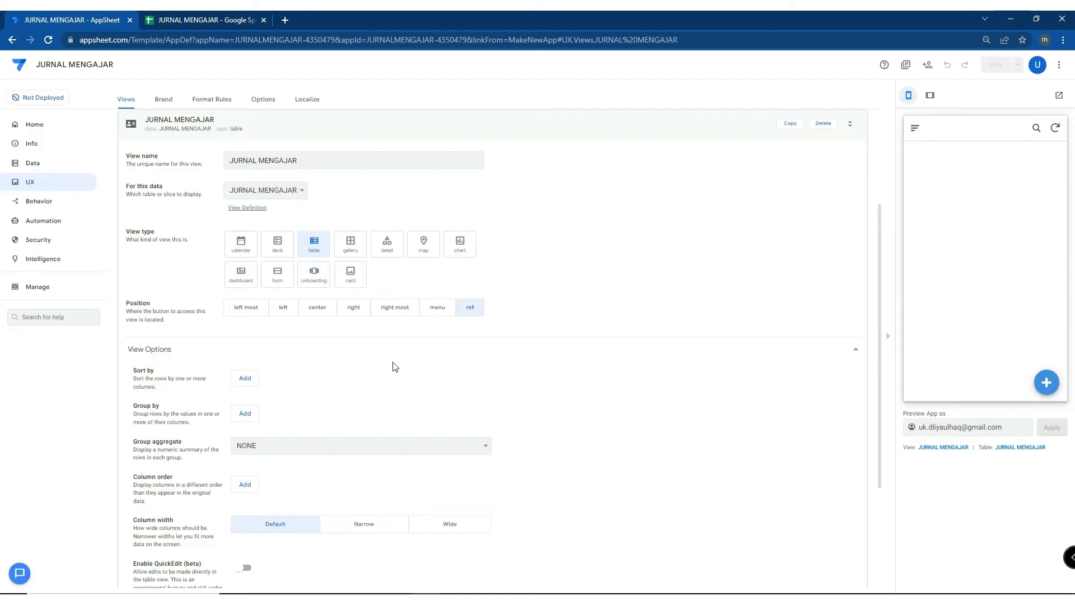
# Open a new journal entry form in the app preview and test TANGGAL with the date 02/16/2022
pyautogui.click(1045, 386)
pyautogui.scroll(-3, 968, 224)
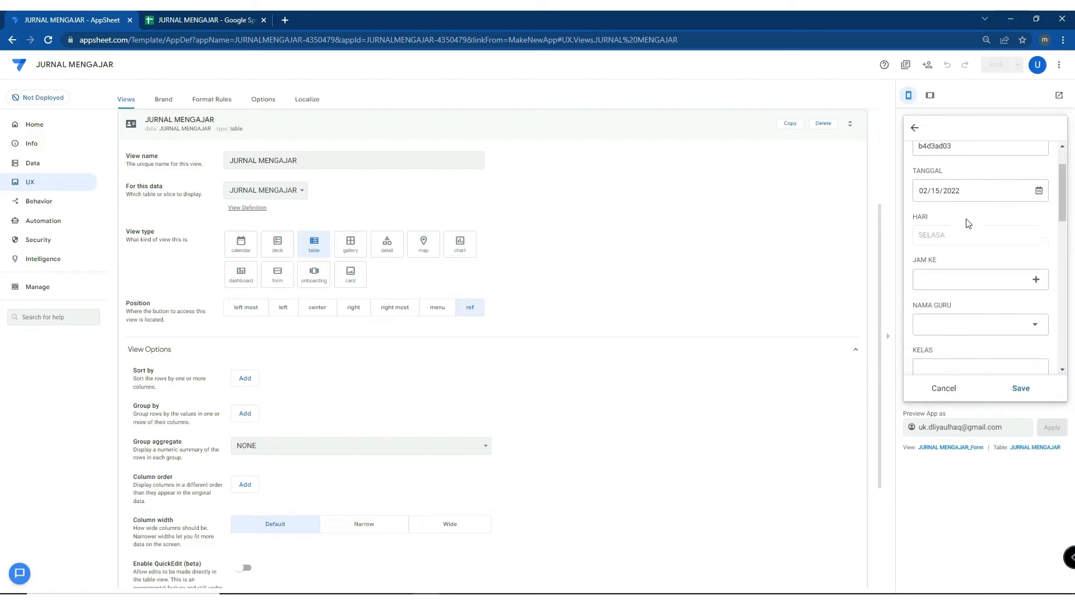
pyautogui.scroll(1, 969, 224)
pyautogui.click(1036, 194)
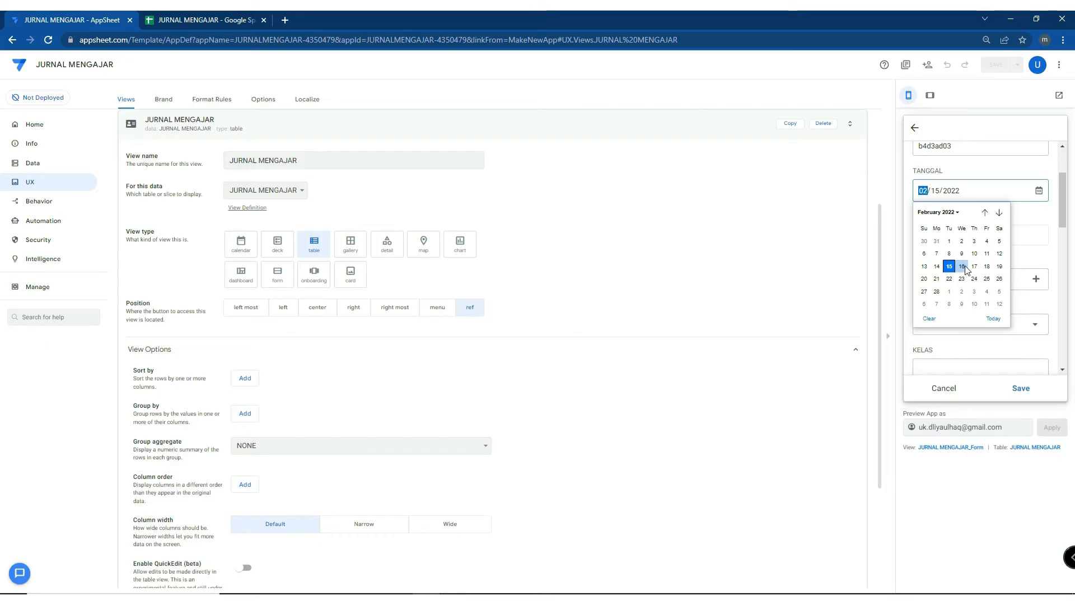
pyautogui.click(964, 268)
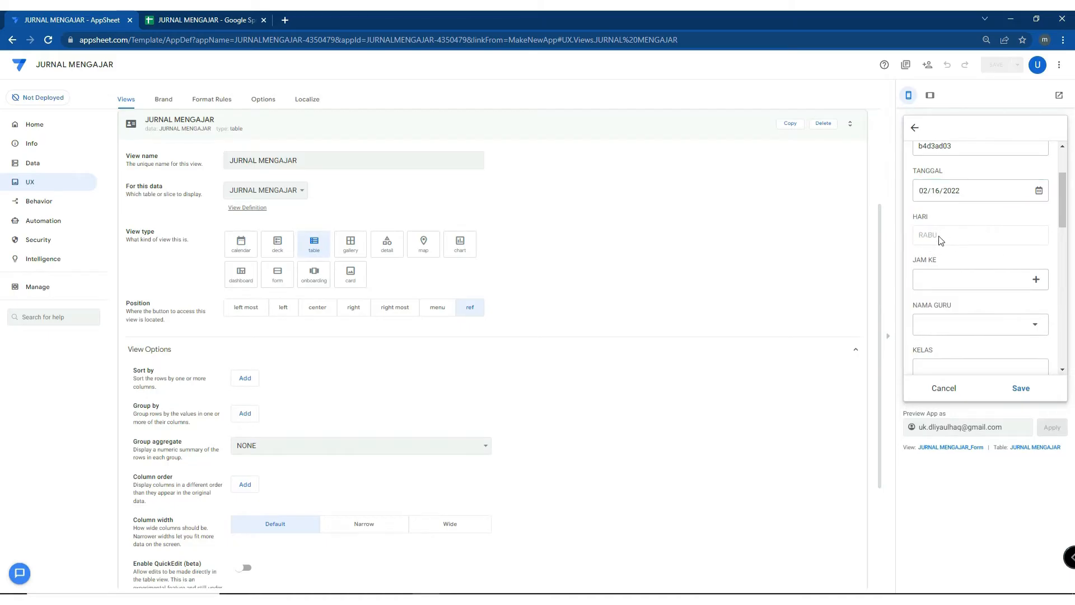
# Try selecting 1 and 2 for JAM KE in the preview form and clear the selection
pyautogui.scroll(-1, 998, 224)
pyautogui.click(997, 224)
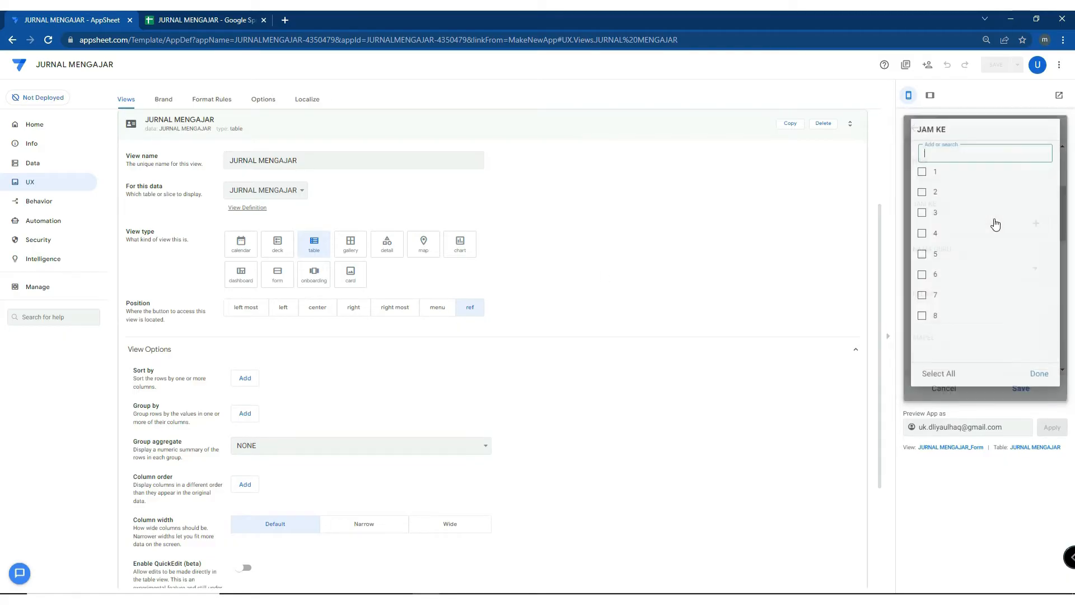
pyautogui.click(924, 177)
pyautogui.click(924, 196)
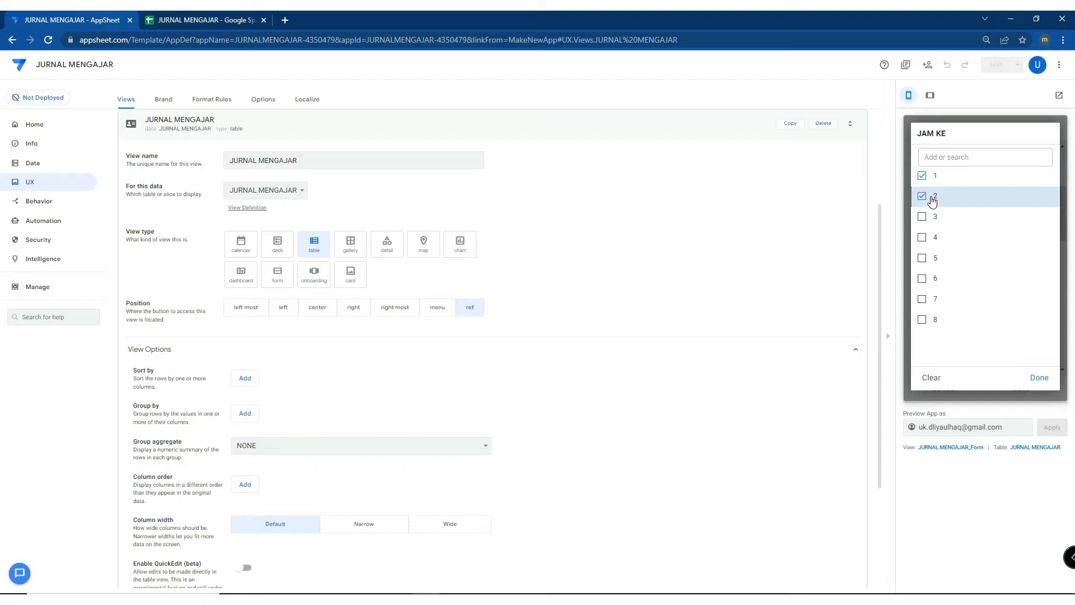
pyautogui.click(930, 377)
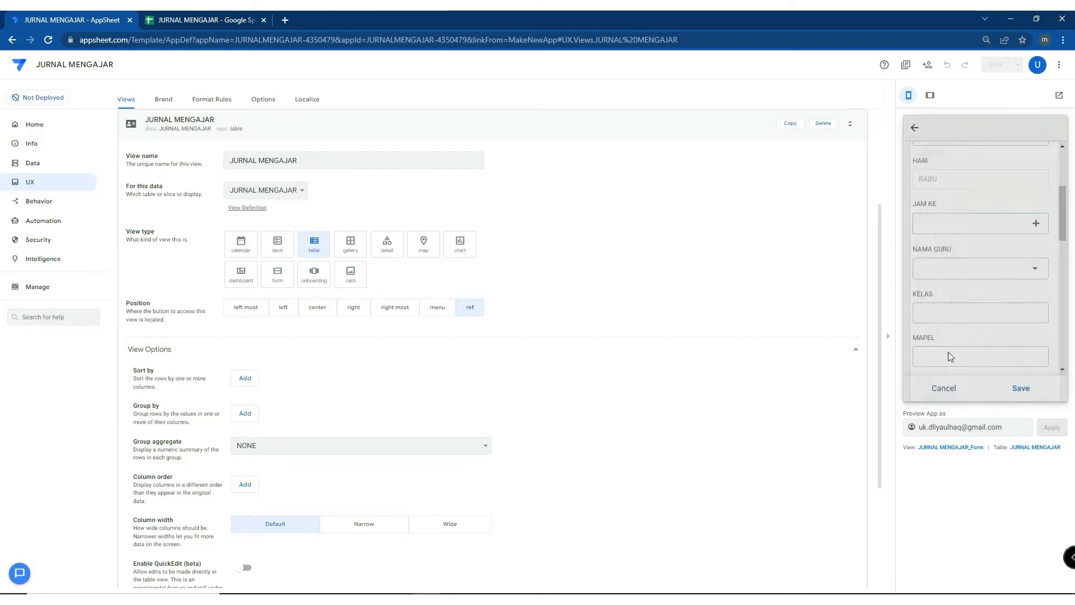
# Try adding 9 as a custom JAM KE value in the preview form and clear it
pyautogui.click(972, 224)
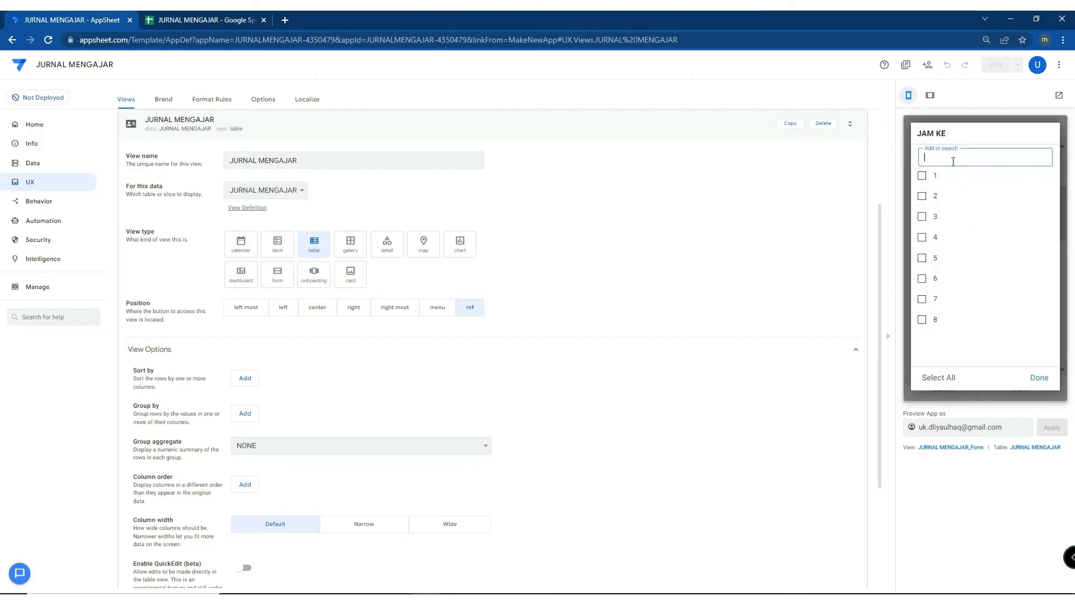
pyautogui.write('9')
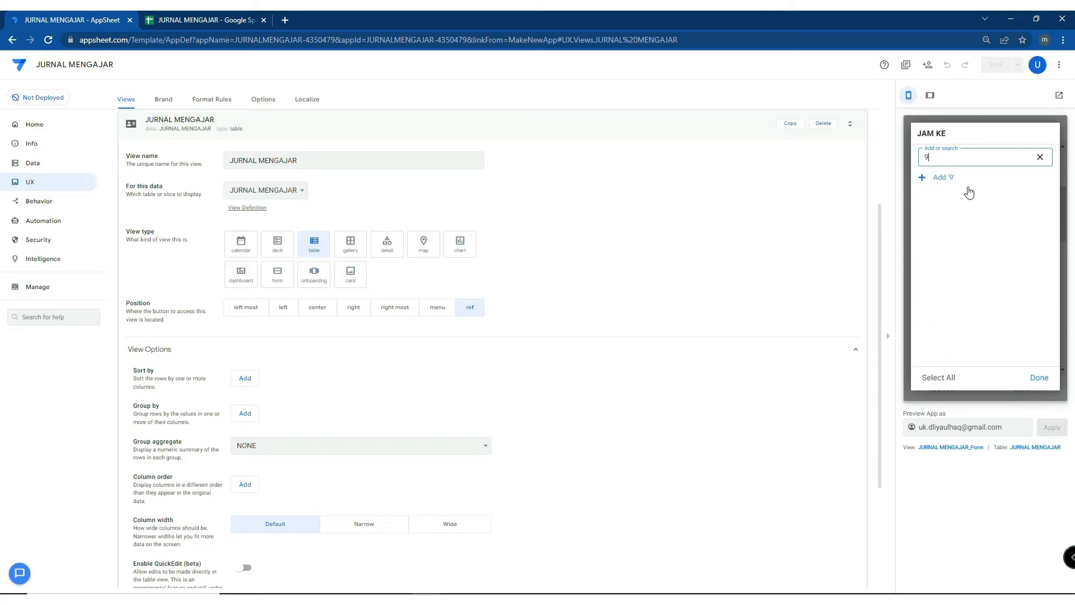
pyautogui.click(952, 179)
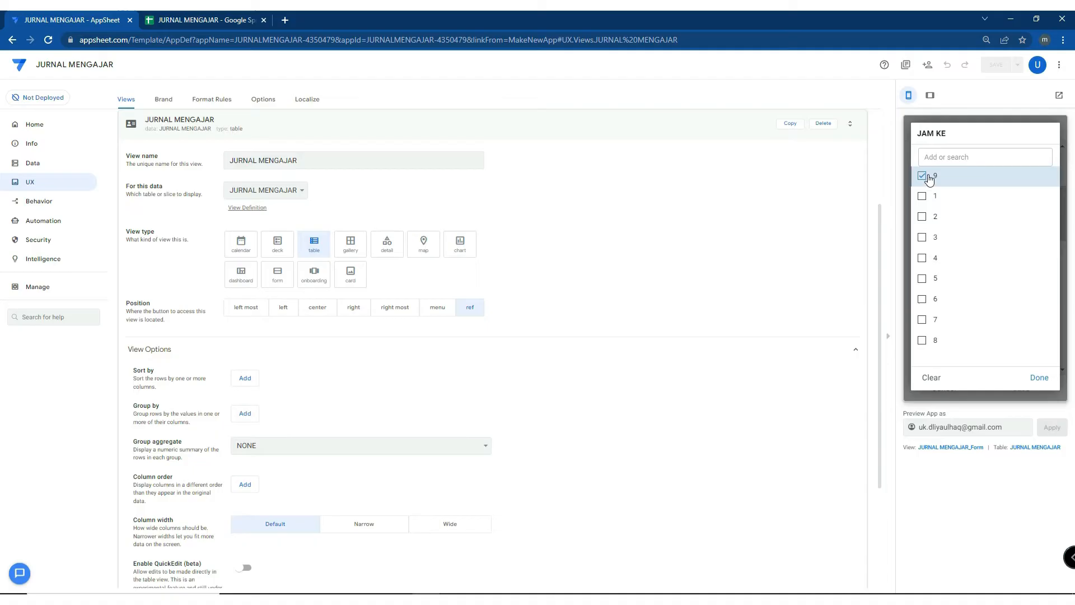
pyautogui.click(932, 378)
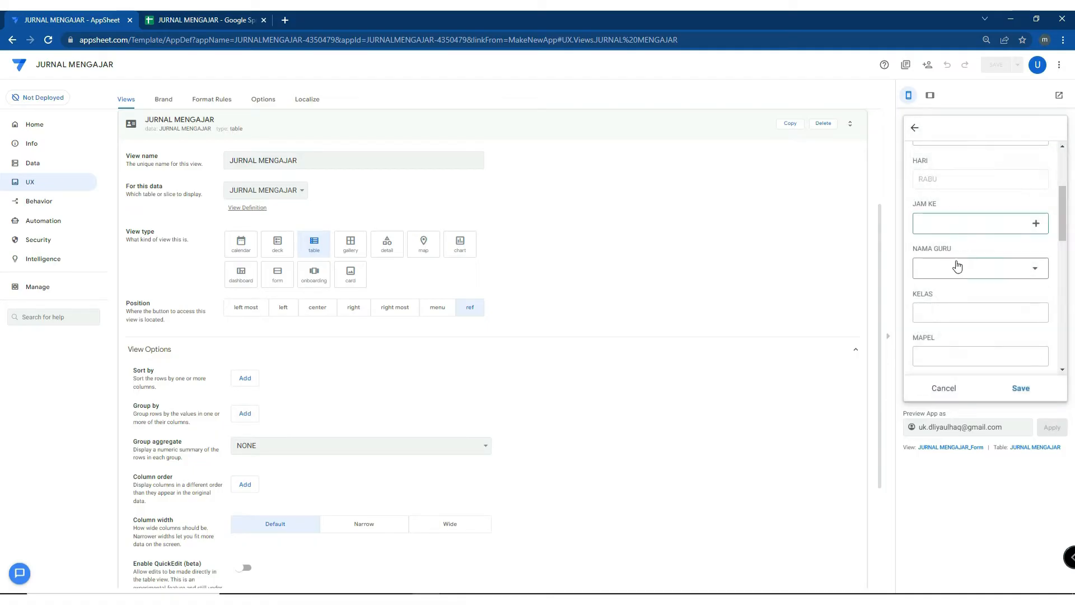
# Examine the NAMA GURU choices in the preview form and switch the preview to tablet layout
pyautogui.click(956, 267)
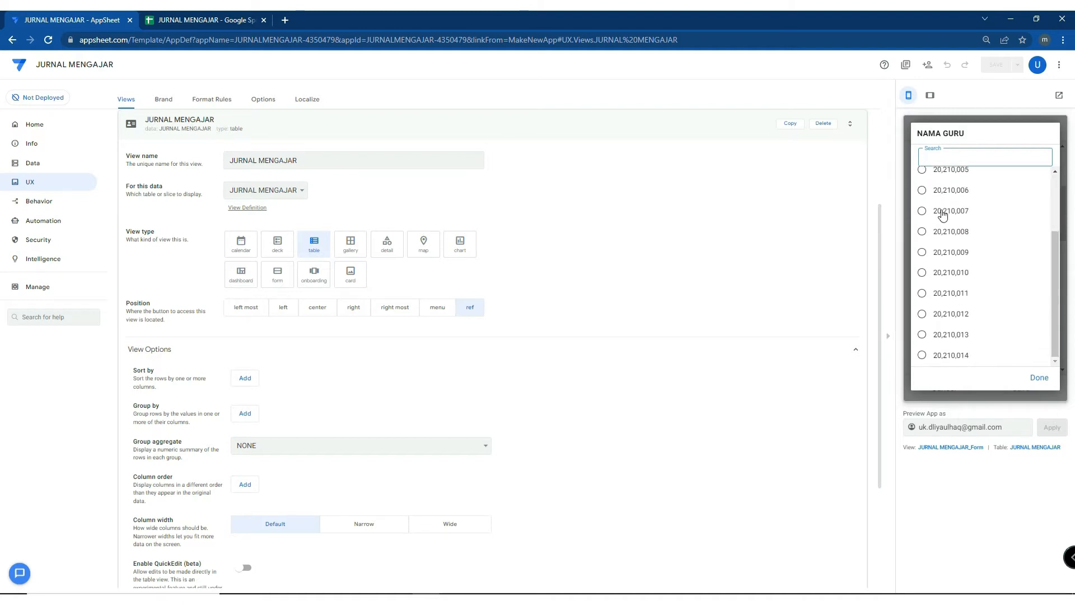
pyautogui.moveTo(1055, 199)
pyautogui.mouseDown()
pyautogui.moveTo(1055, 242)
pyautogui.moveTo(1049, 197)
pyautogui.mouseUp()
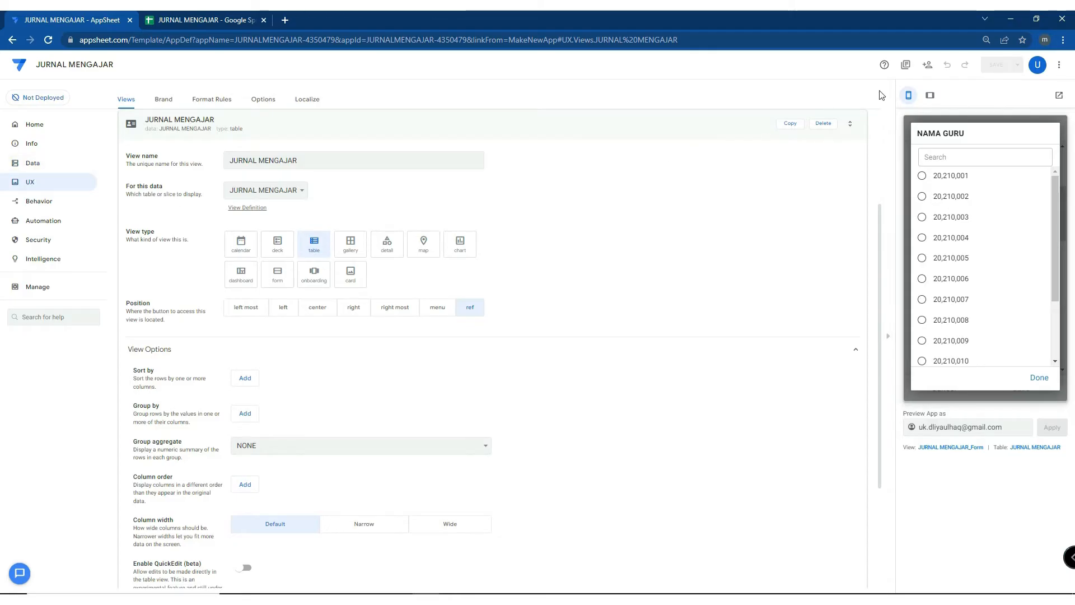
pyautogui.click(930, 95)
# Make NAMA GURU the label column of the DATA GURU table
pyautogui.click(32, 164)
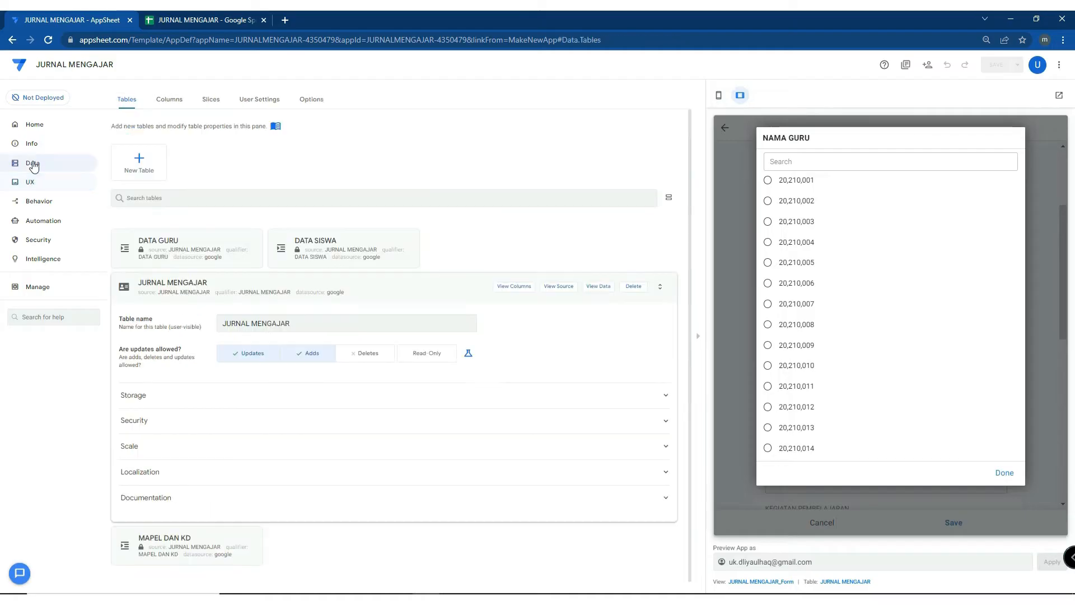
pyautogui.click(186, 241)
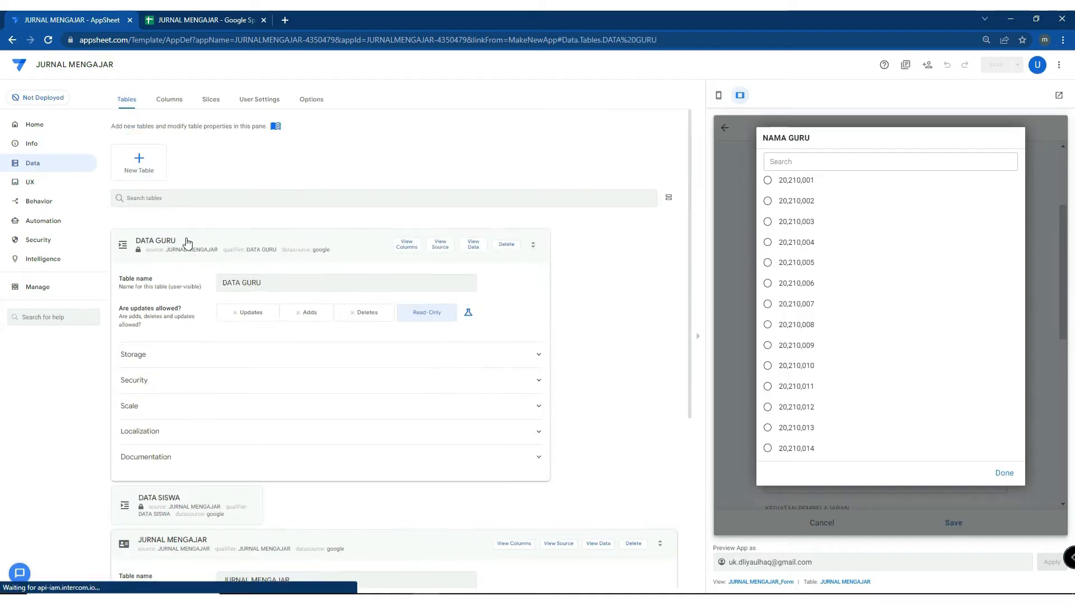
pyautogui.click(516, 123)
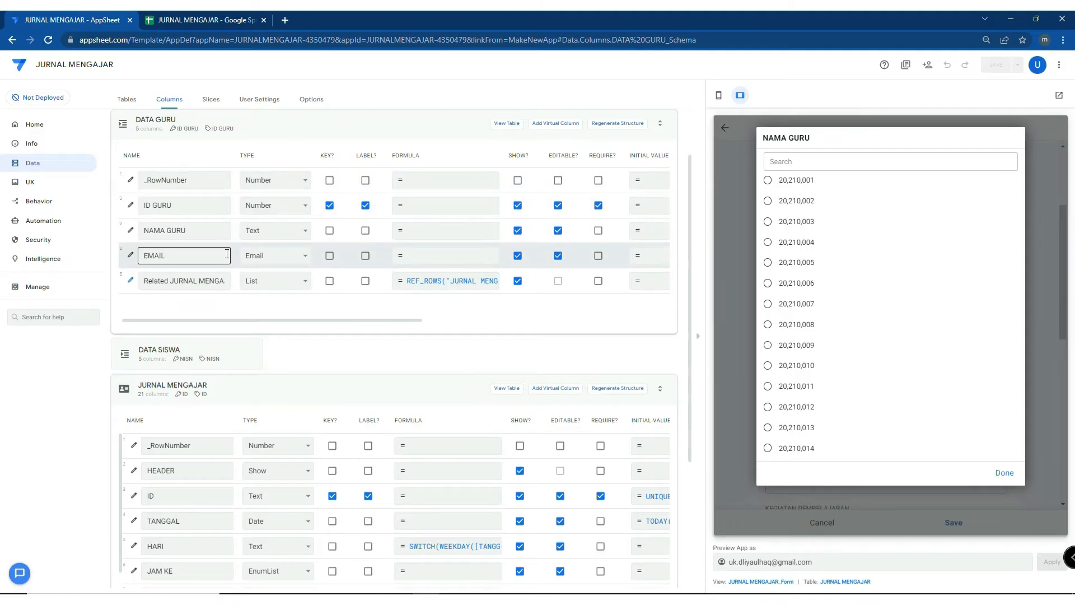
pyautogui.click(364, 231)
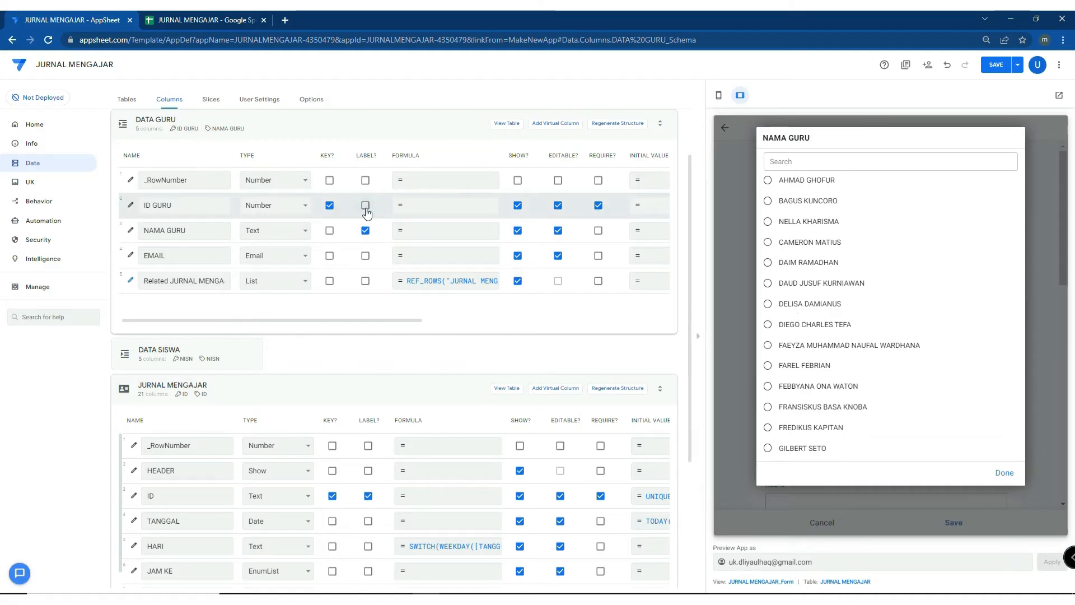
# Try EMAIL as the DATA GURU label, restore NAMA GURU as the label, and save the app
pyautogui.click(367, 256)
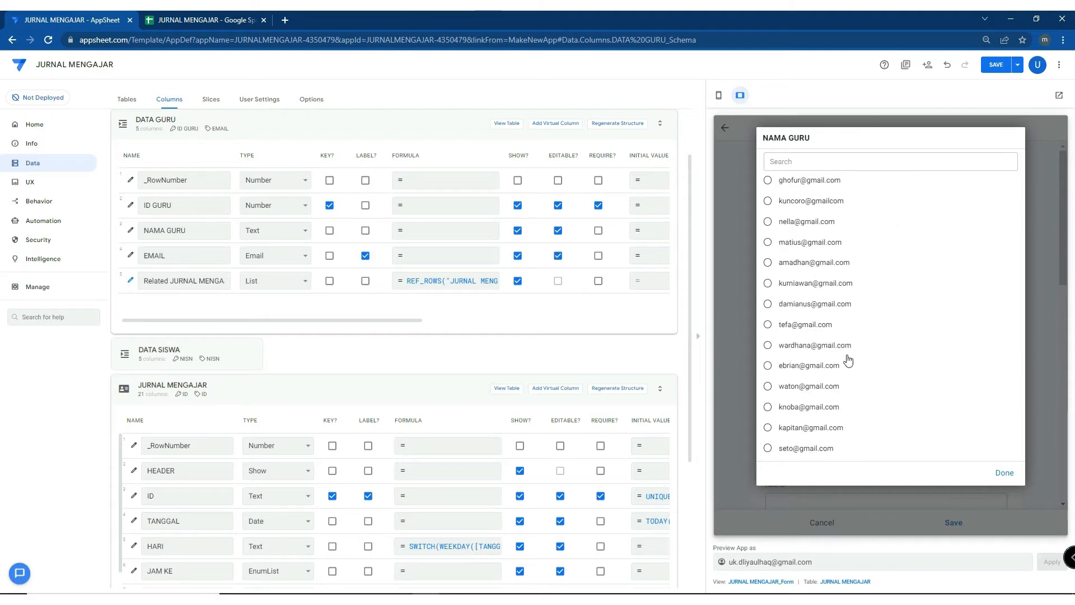
pyautogui.click(365, 231)
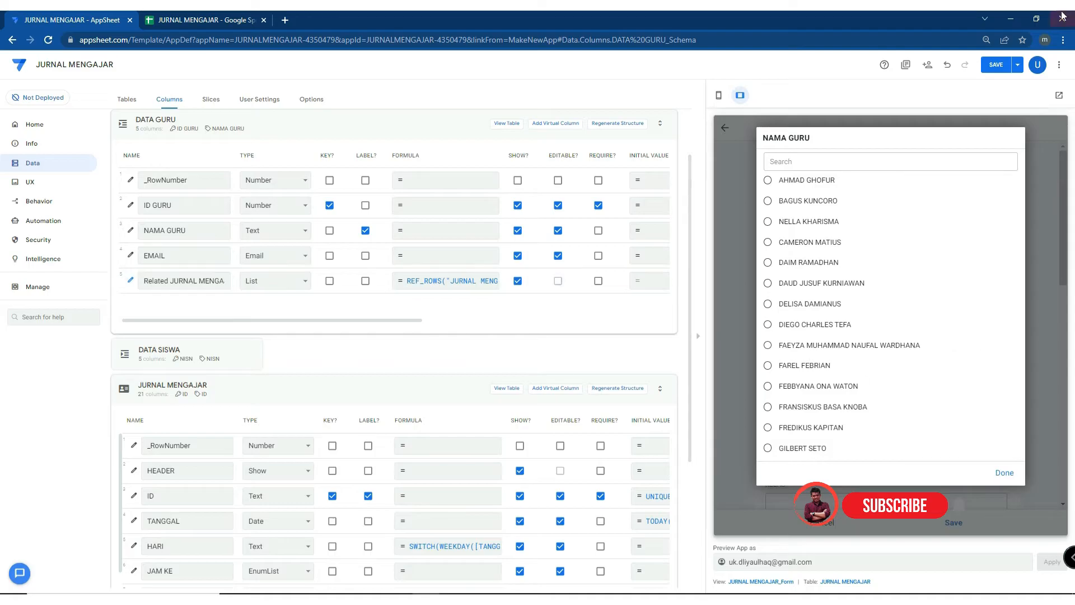
pyautogui.click(1002, 68)
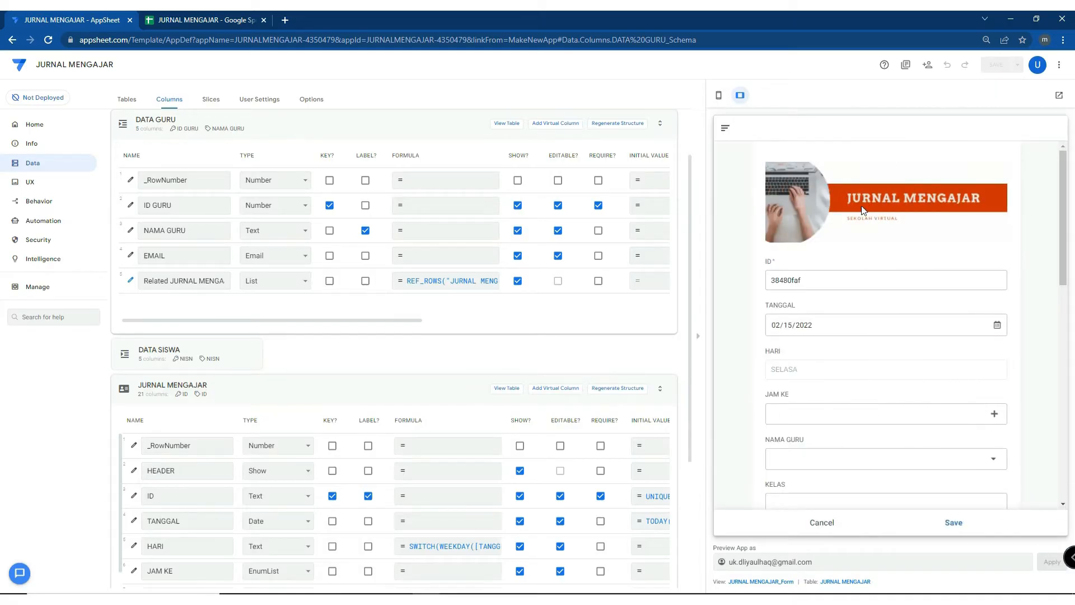
# Turn off Show and Editable for the ID column in the JURNAL MENGAJAR table
pyautogui.scroll(-2, 901, 235)
pyautogui.scroll(2, 901, 235)
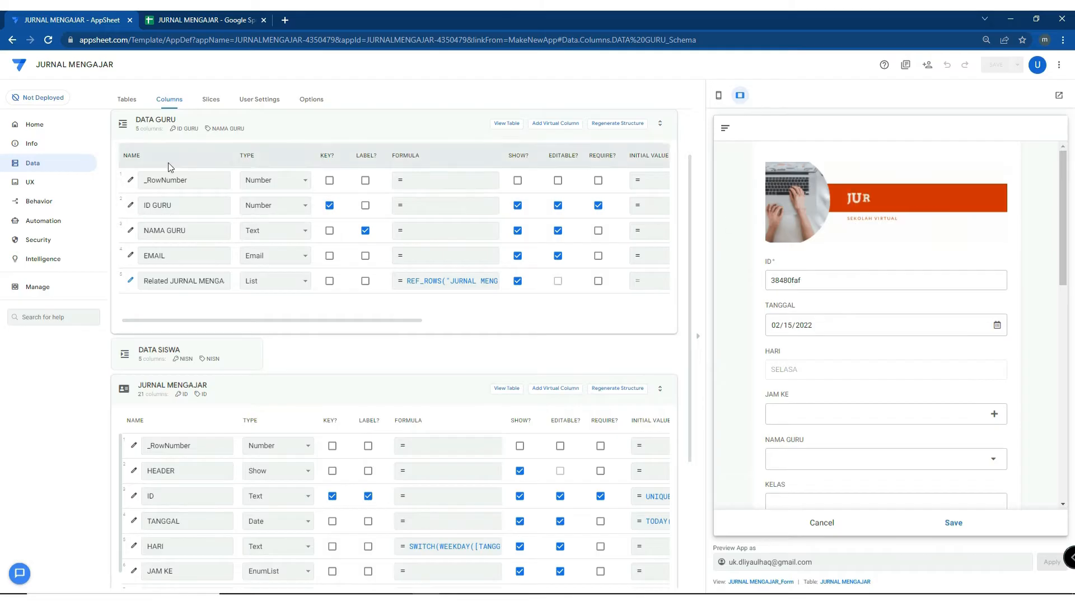
pyautogui.click(44, 172)
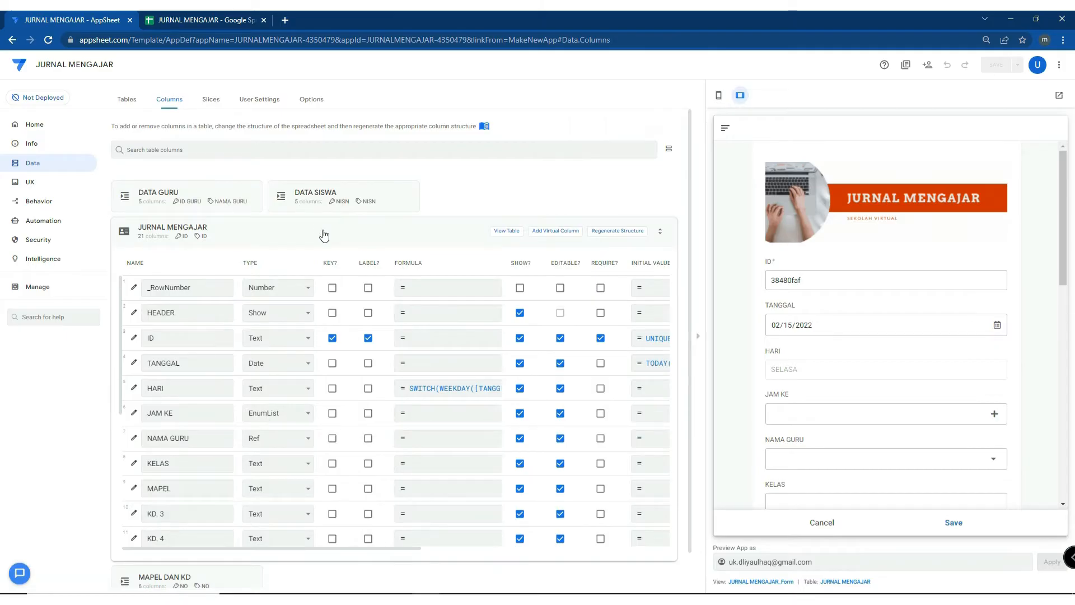
pyautogui.scroll(-1, 324, 235)
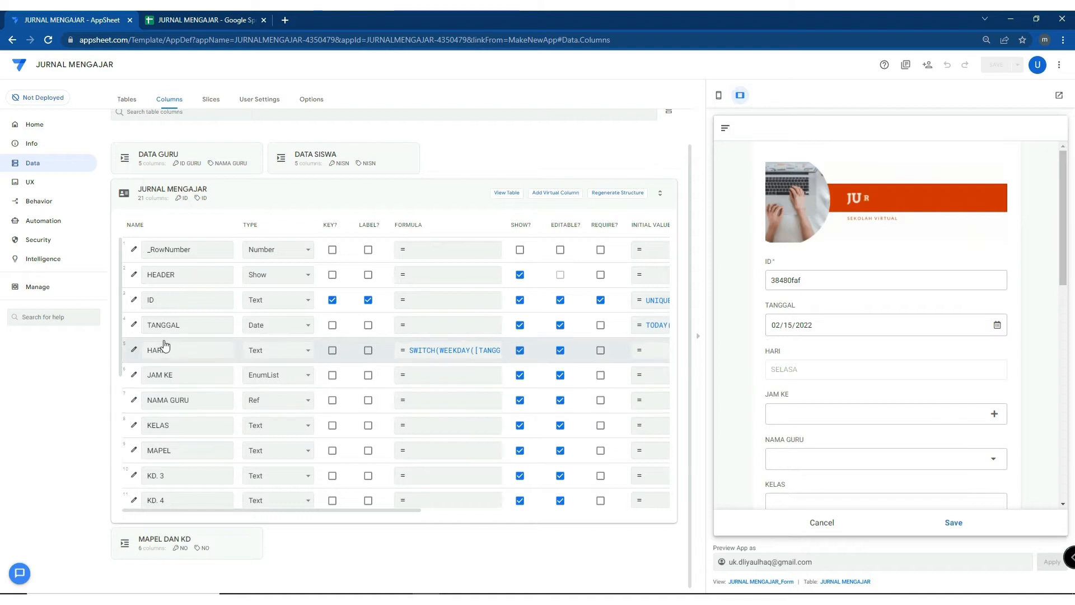
pyautogui.click(134, 301)
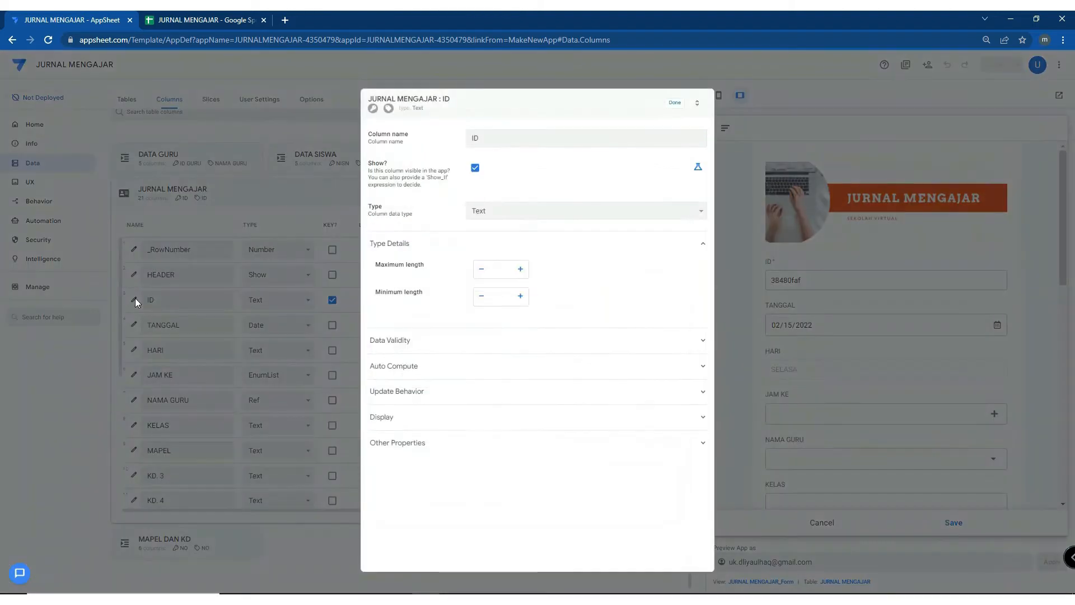
pyautogui.click(676, 104)
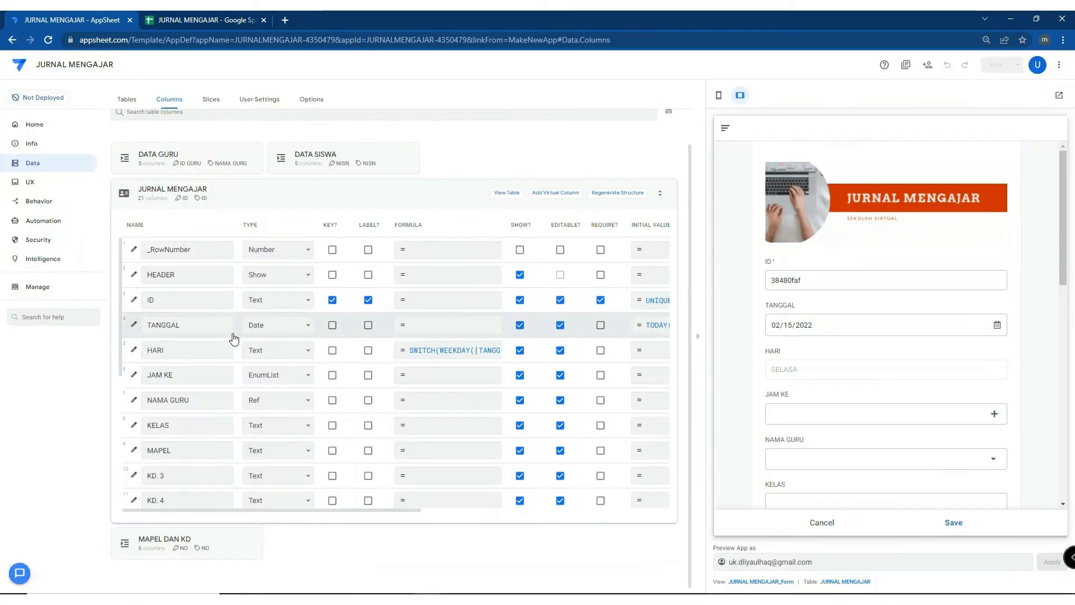
pyautogui.click(521, 300)
pyautogui.click(559, 301)
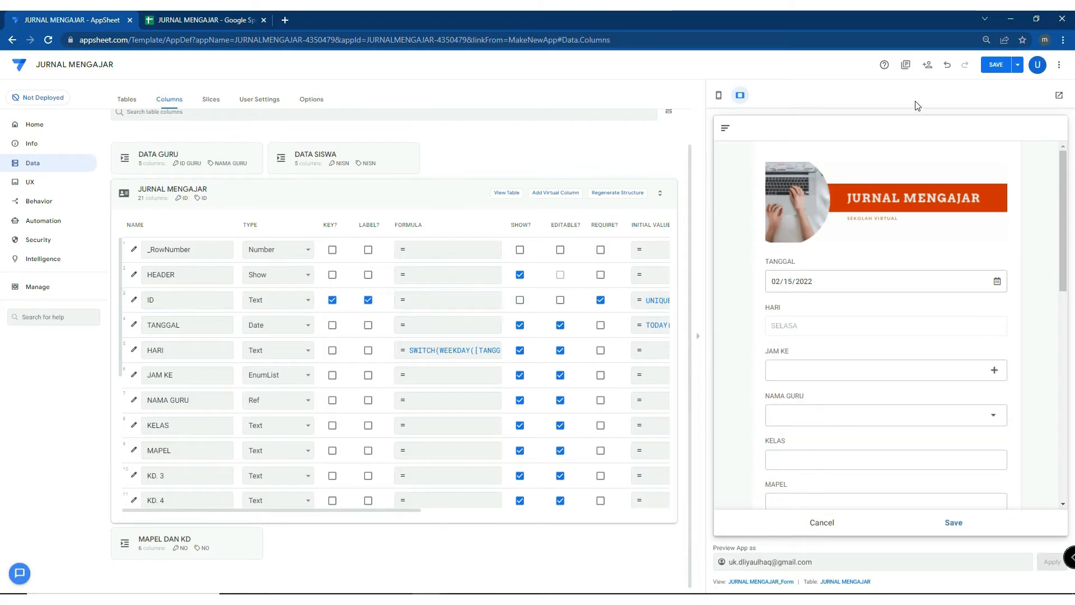
# Save the app and check the KELAS field in the preview form
pyautogui.click(997, 65)
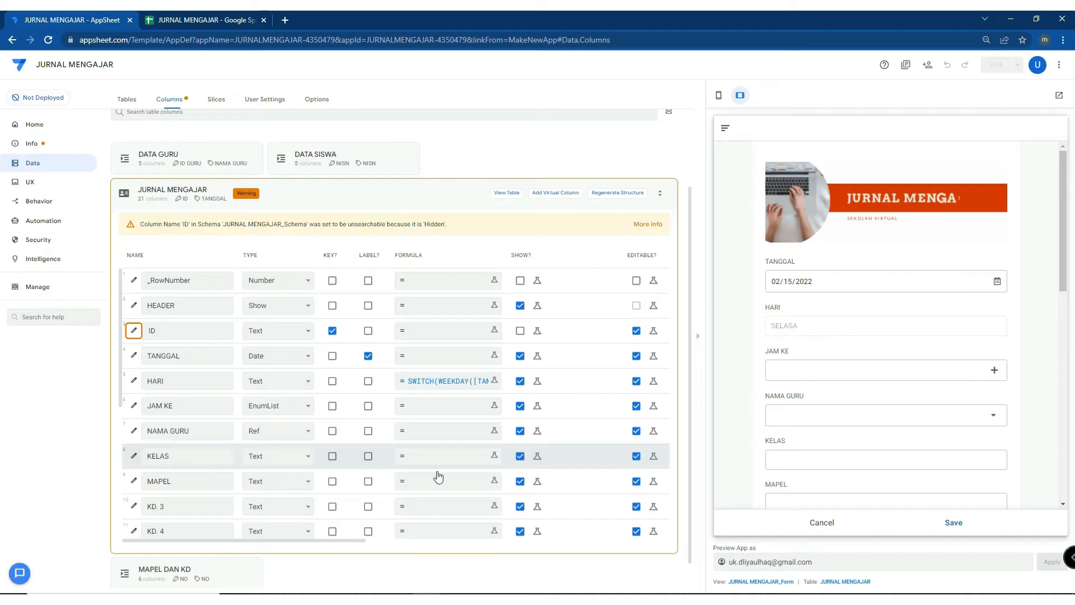
pyautogui.click(840, 458)
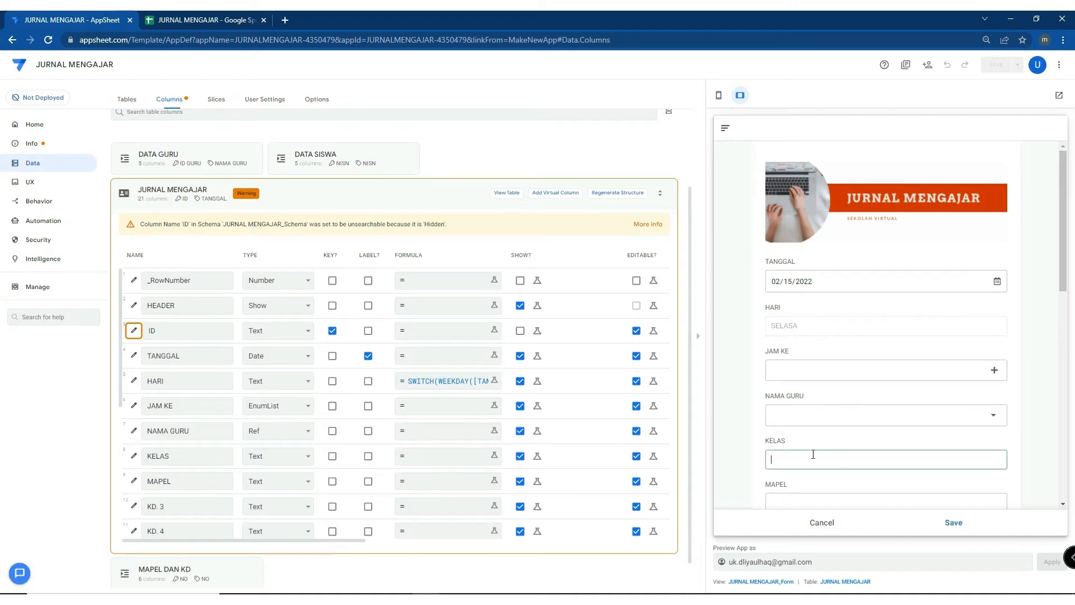
pyautogui.scroll(-2, 813, 455)
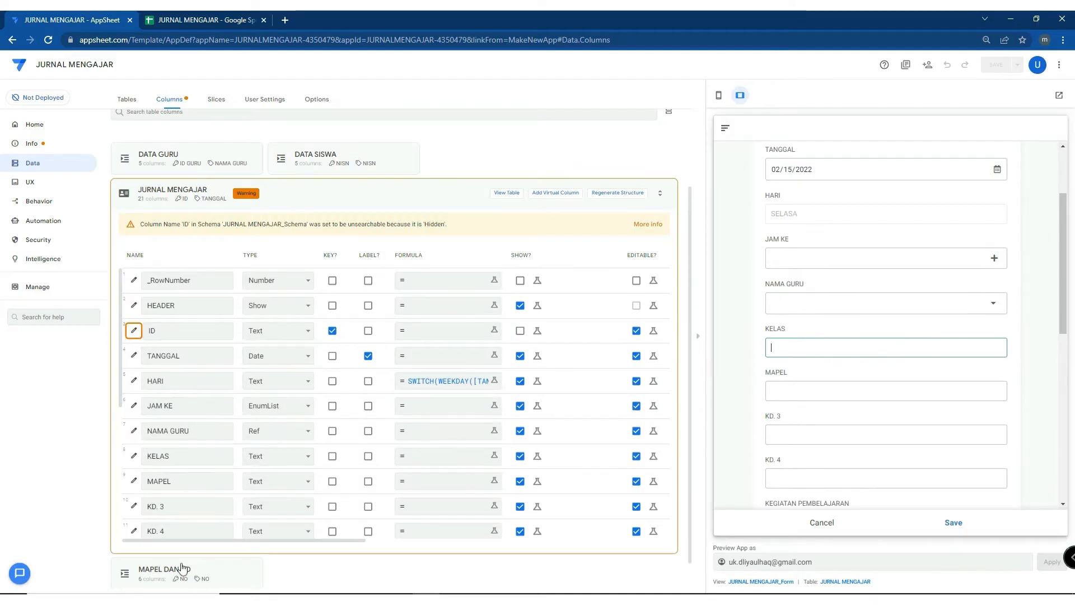
# Examine the columns of the MAPEL DAN KD and DATA SISWA tables
pyautogui.click(228, 575)
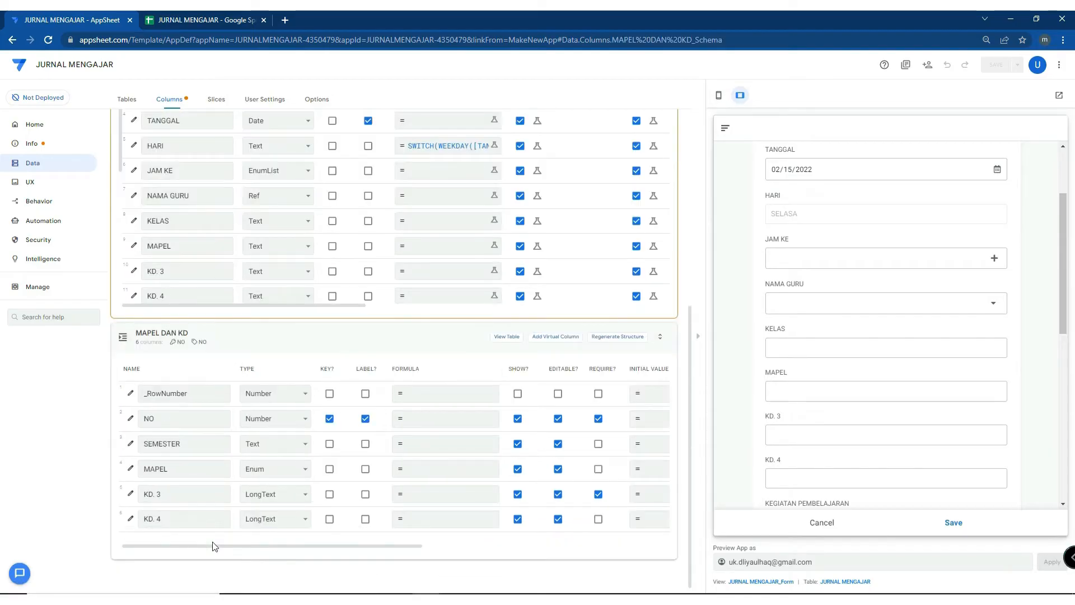
pyautogui.click(327, 337)
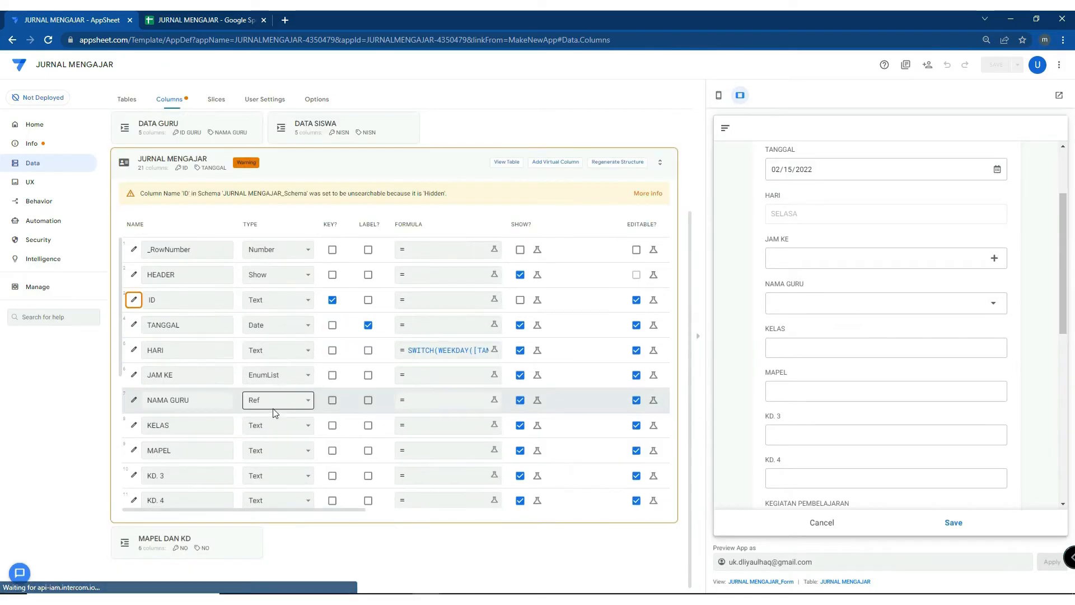
pyautogui.click(365, 210)
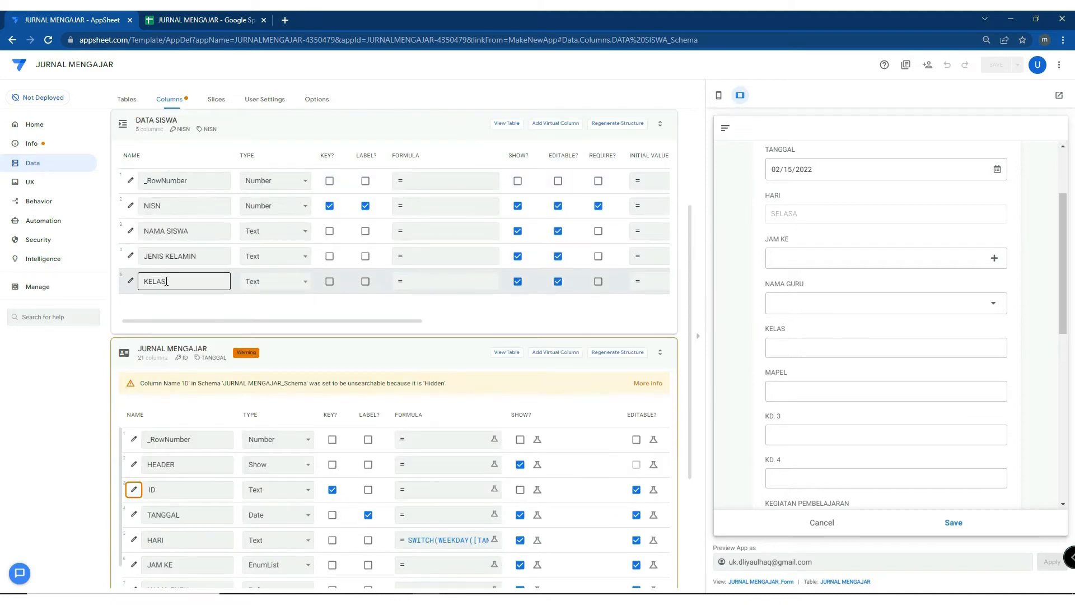
pyautogui.scroll(1, 325, 171)
pyautogui.click(329, 187)
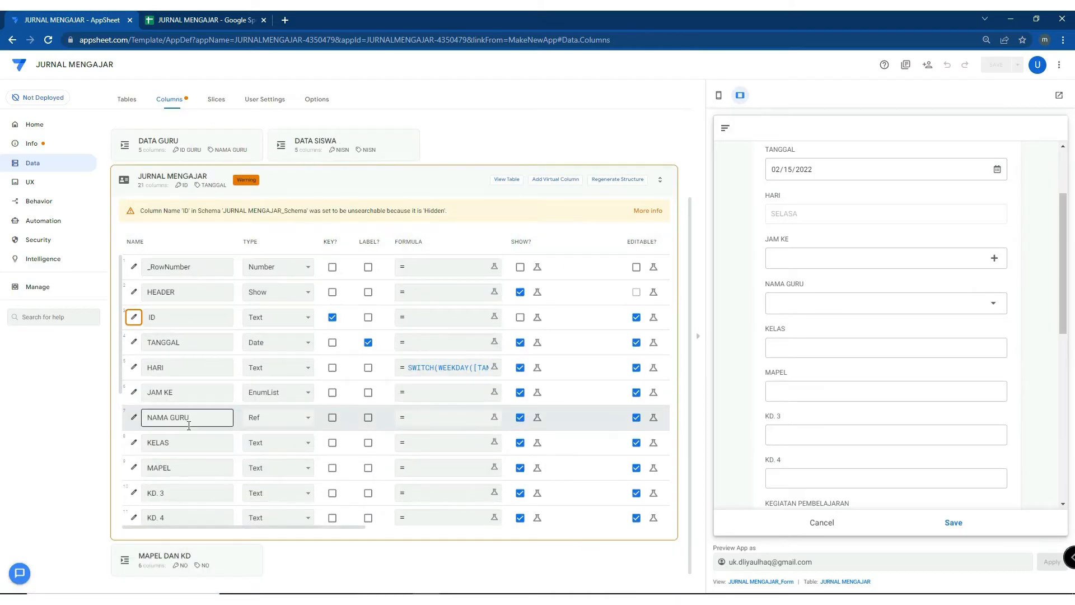
# Open the settings of the JURNAL MENGAJAR table's KELAS column, try the Enum type, and restore Text
pyautogui.click(134, 445)
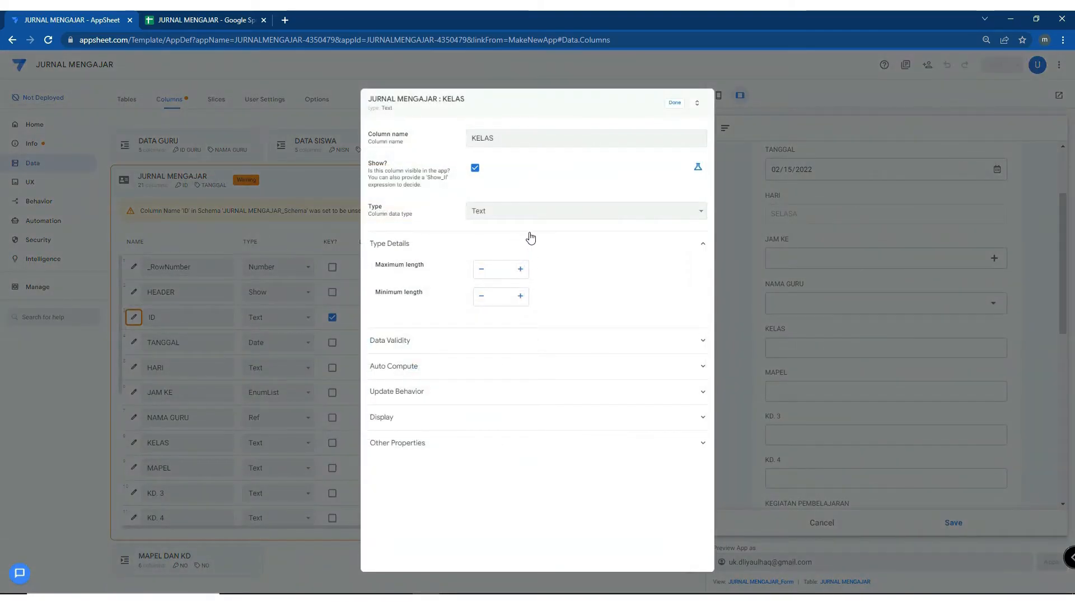
pyautogui.click(530, 215)
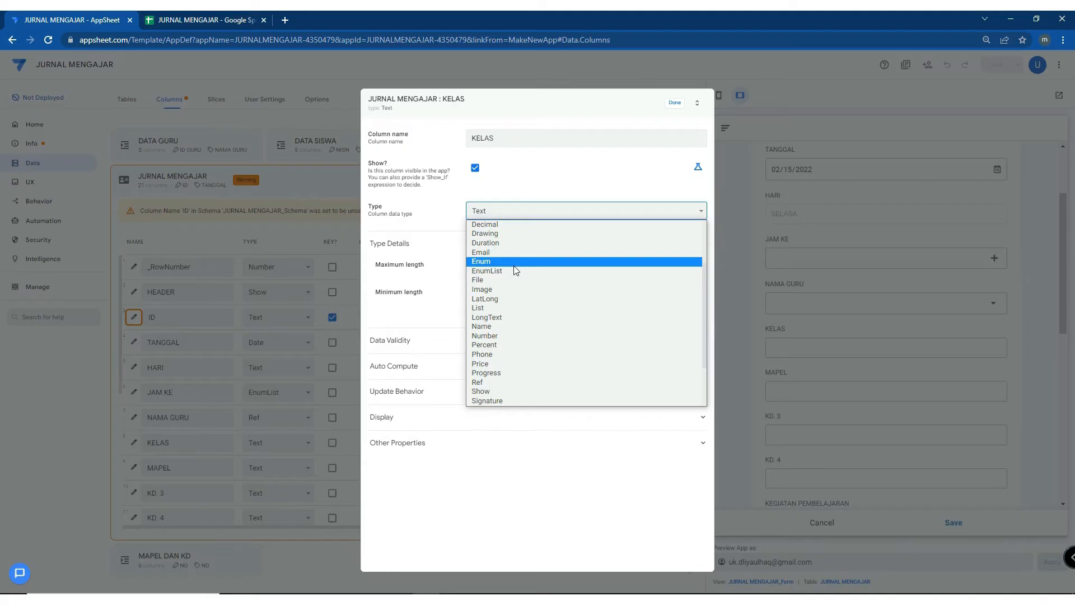
pyautogui.click(514, 266)
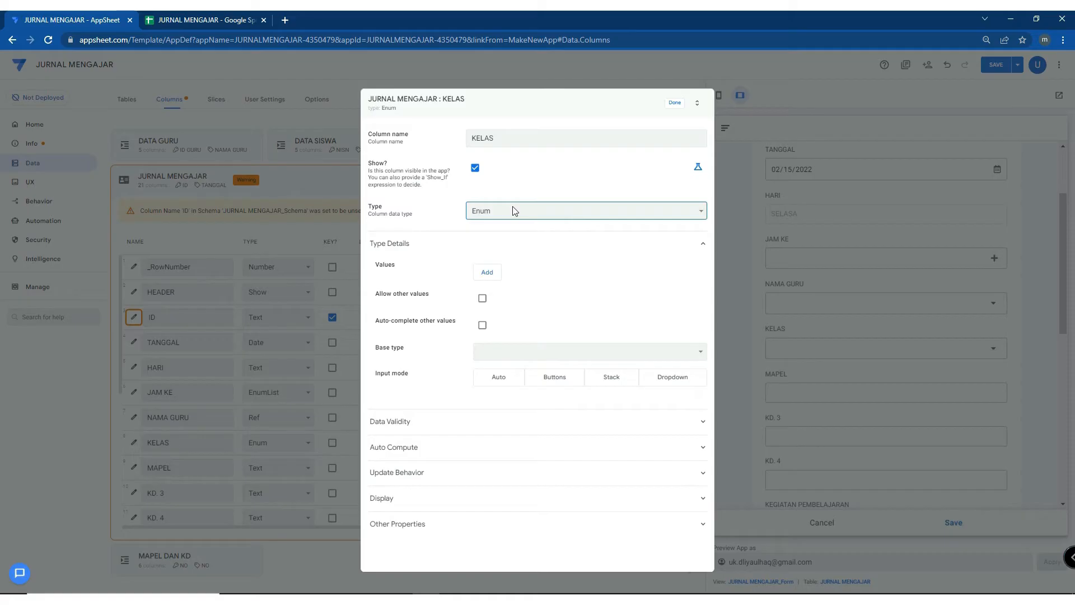
pyautogui.click(488, 216)
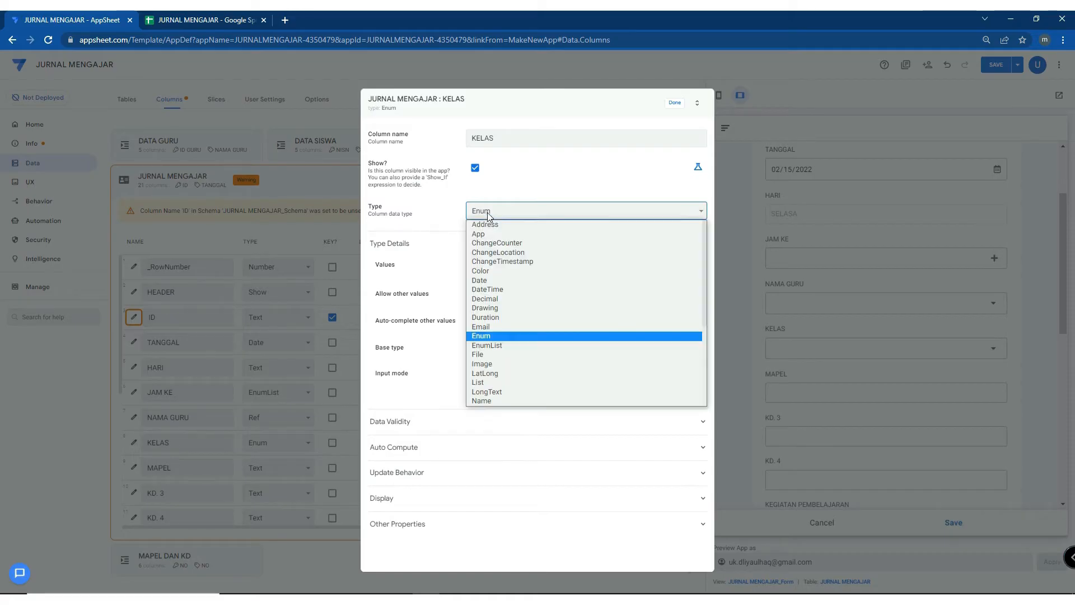
pyautogui.scroll(-2, 490, 348)
pyautogui.scroll(-1, 489, 358)
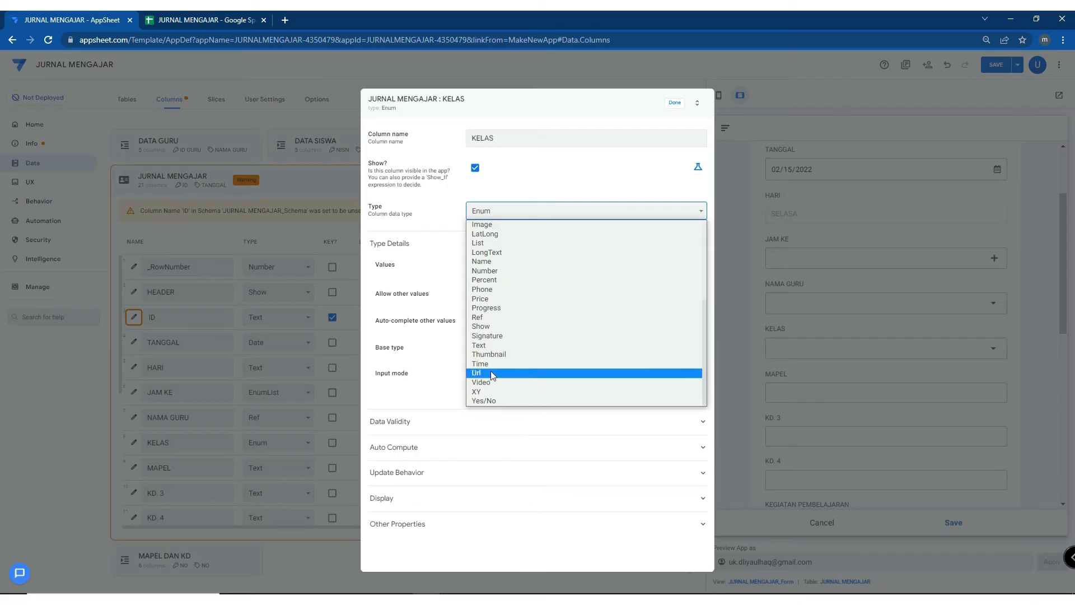
pyautogui.click(495, 342)
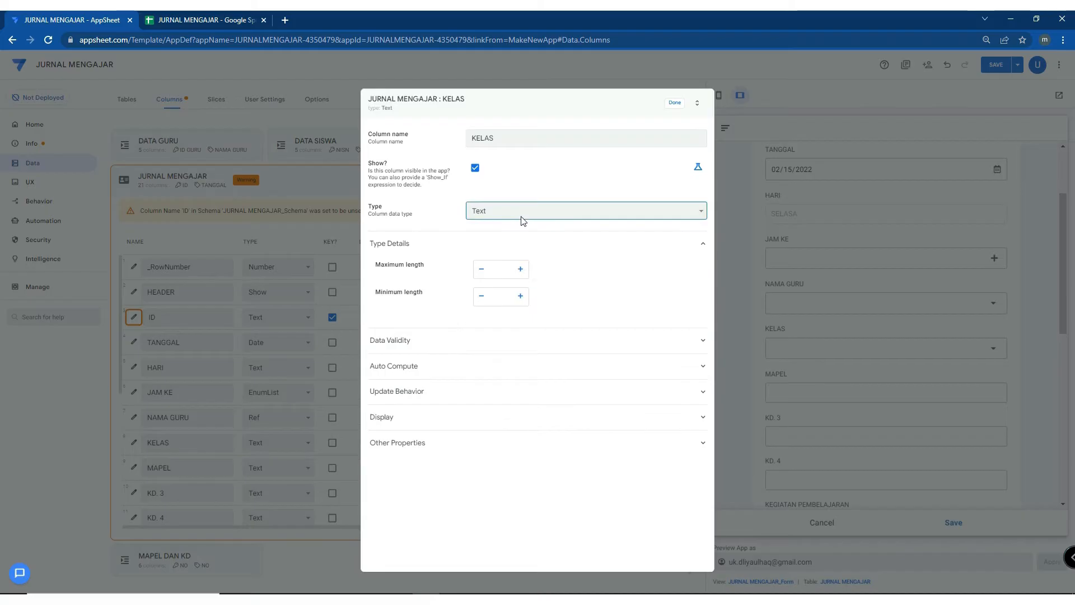
# Enter DATA SISWA[KELAS] as the Valid If formula of the KELAS column
pyautogui.click(540, 346)
pyautogui.click(498, 368)
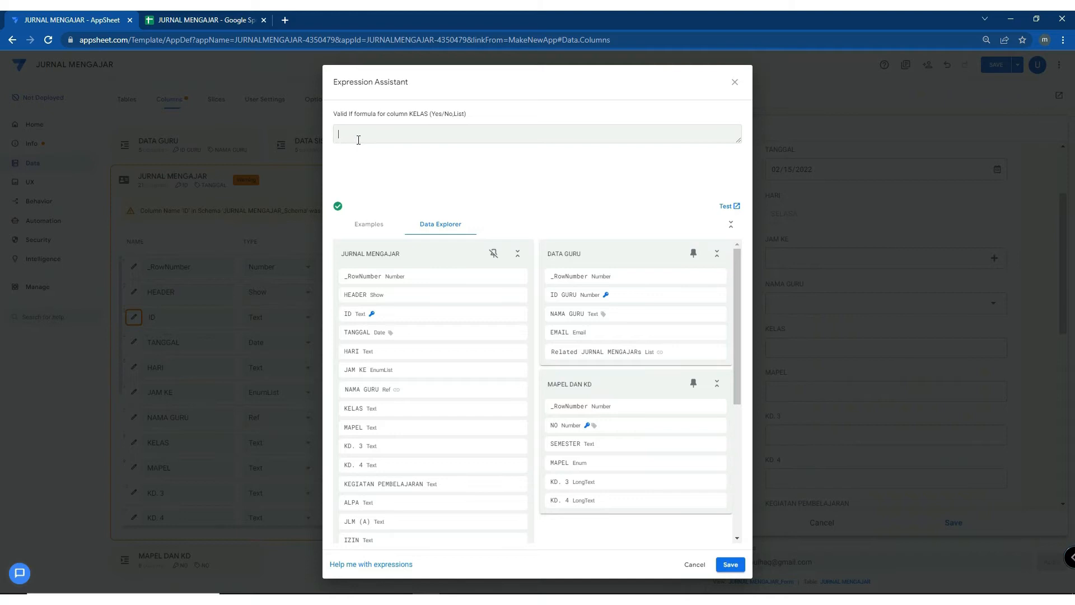
pyautogui.write('DATA')
pyautogui.write('SISWA[KELAS]')
pyautogui.moveTo(339, 135); pyautogui.dragTo(452, 142)
pyautogui.click(376, 136)
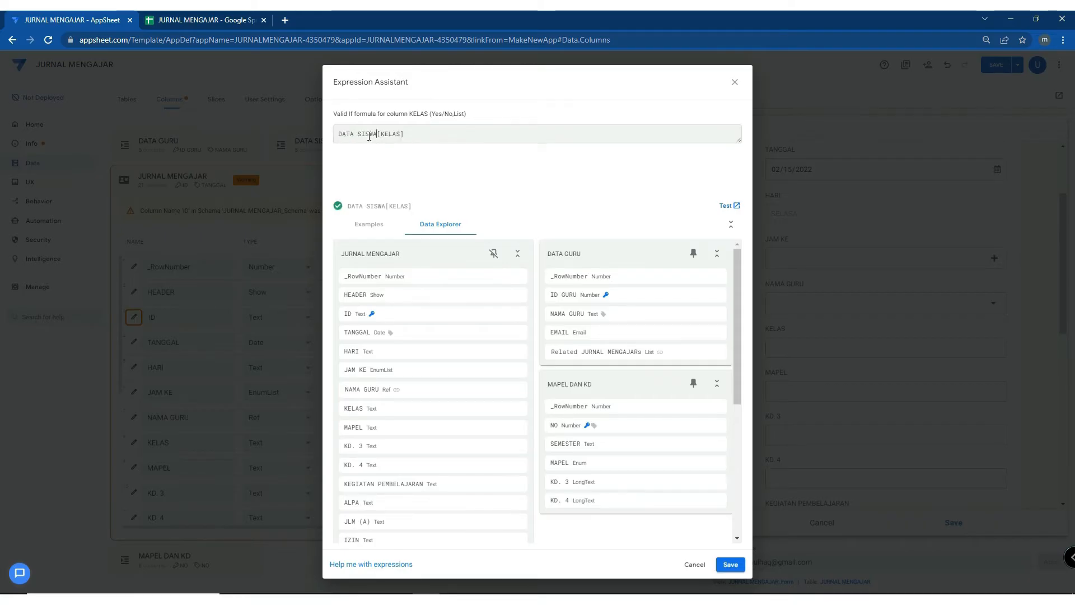
pyautogui.moveTo(431, 136); pyautogui.dragTo(320, 143)
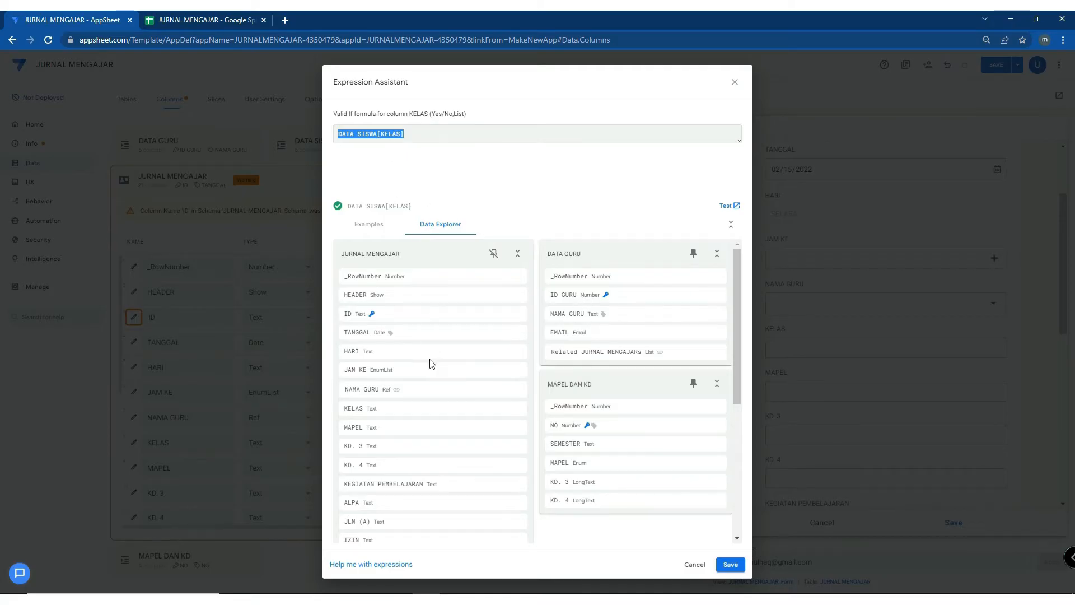
# Clear the Valid If formula, insert DATA SISWA[KELAS] from the data explorer instead, and save the KELAS column settings
pyautogui.scroll(-5, 407, 431)
pyautogui.moveTo(343, 433); pyautogui.dragTo(380, 437)
pyautogui.moveTo(424, 137); pyautogui.dragTo(278, 134)
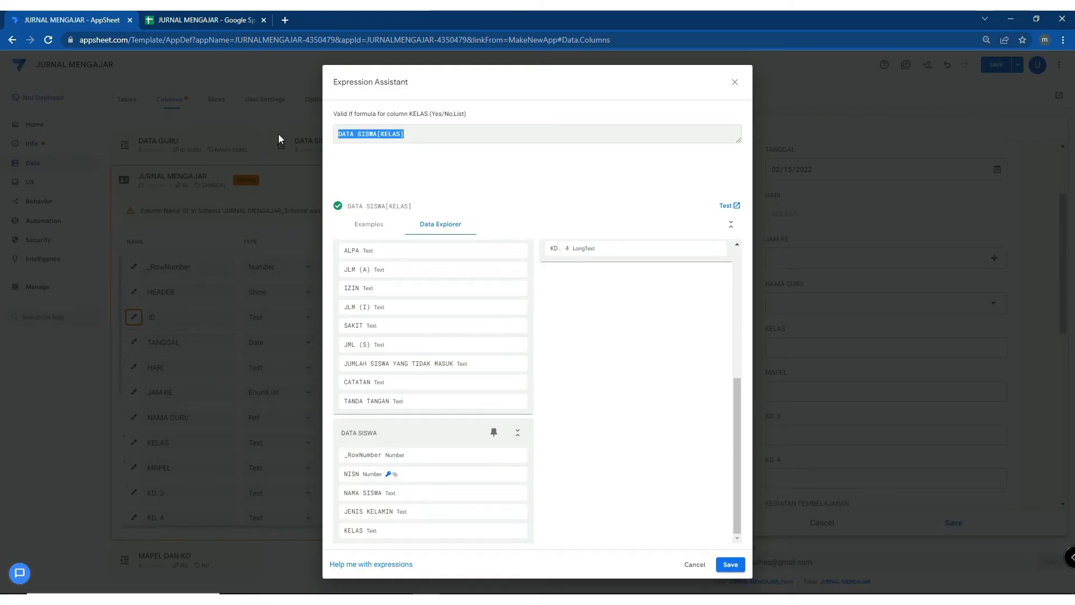
pyautogui.press('BackSpace')
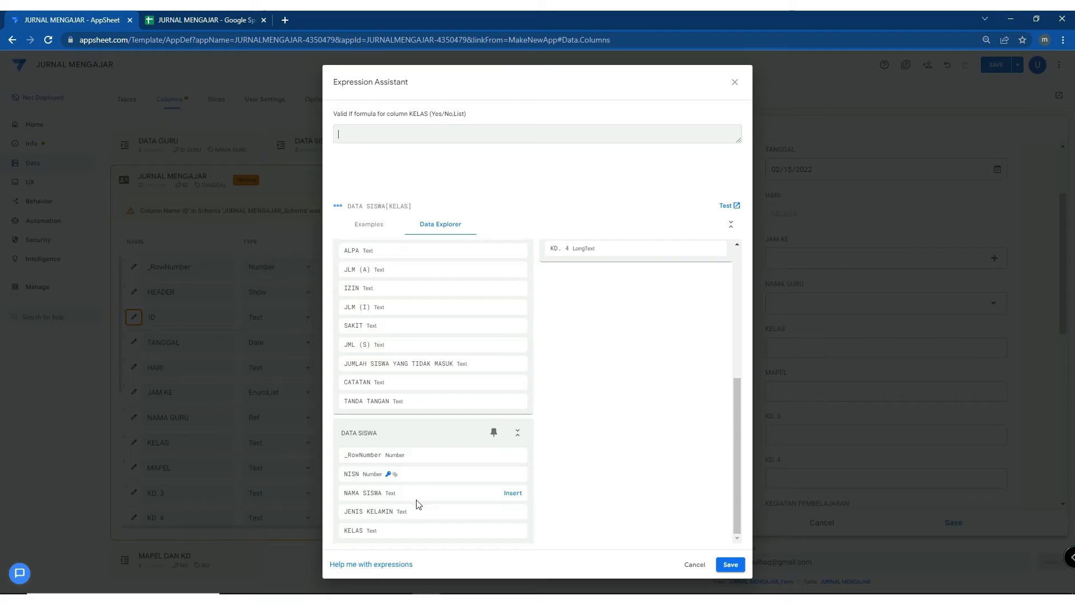
pyautogui.click(513, 530)
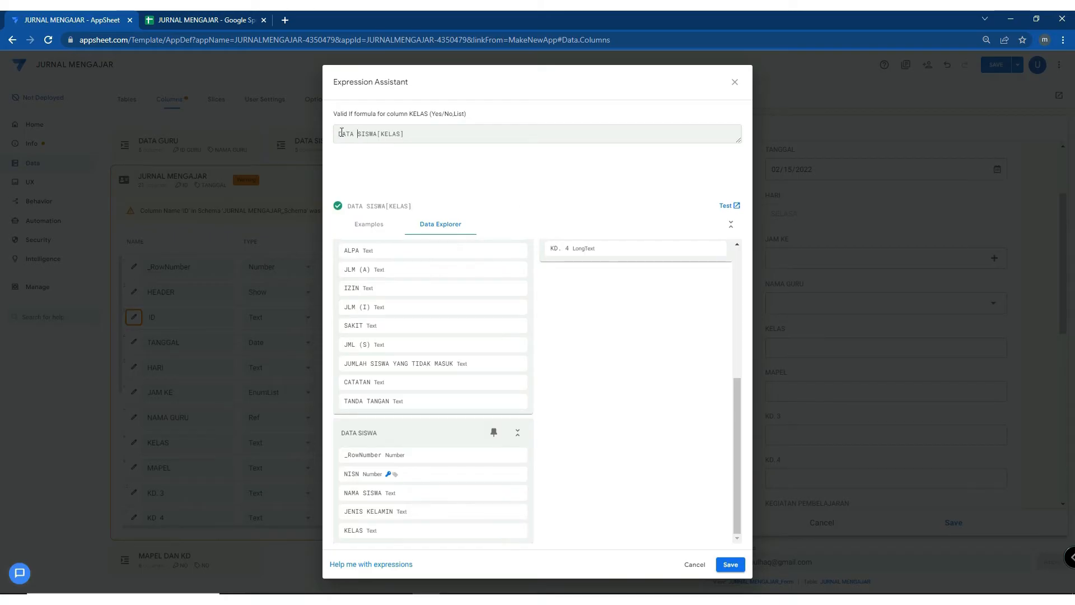
pyautogui.click(732, 565)
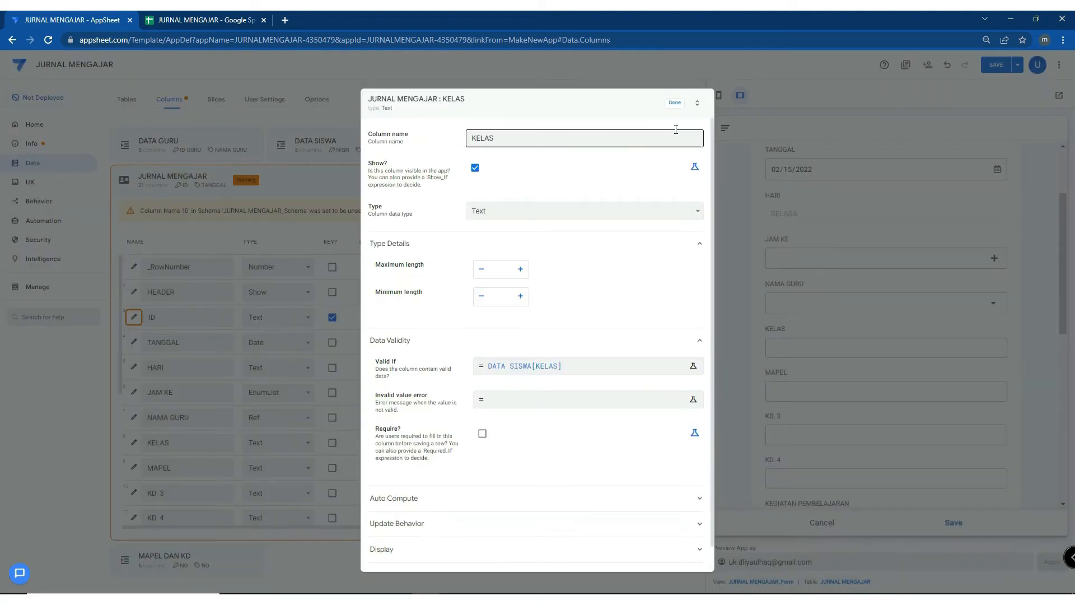
pyautogui.click(674, 104)
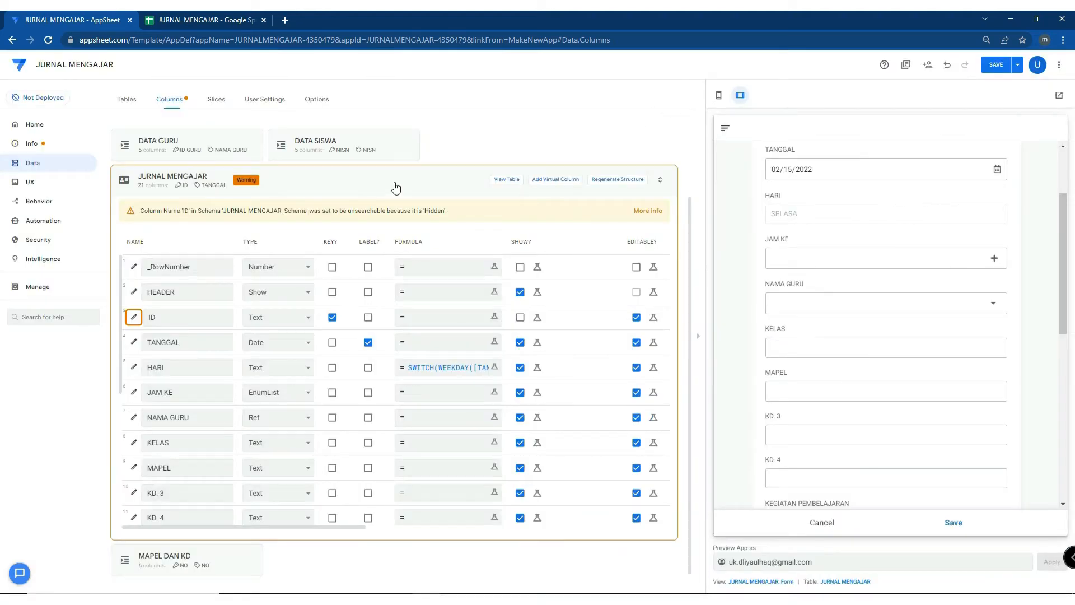
# Check the DATA SISWA columns, save the app, and choose 7A for KELAS in the preview form
pyautogui.click(305, 146)
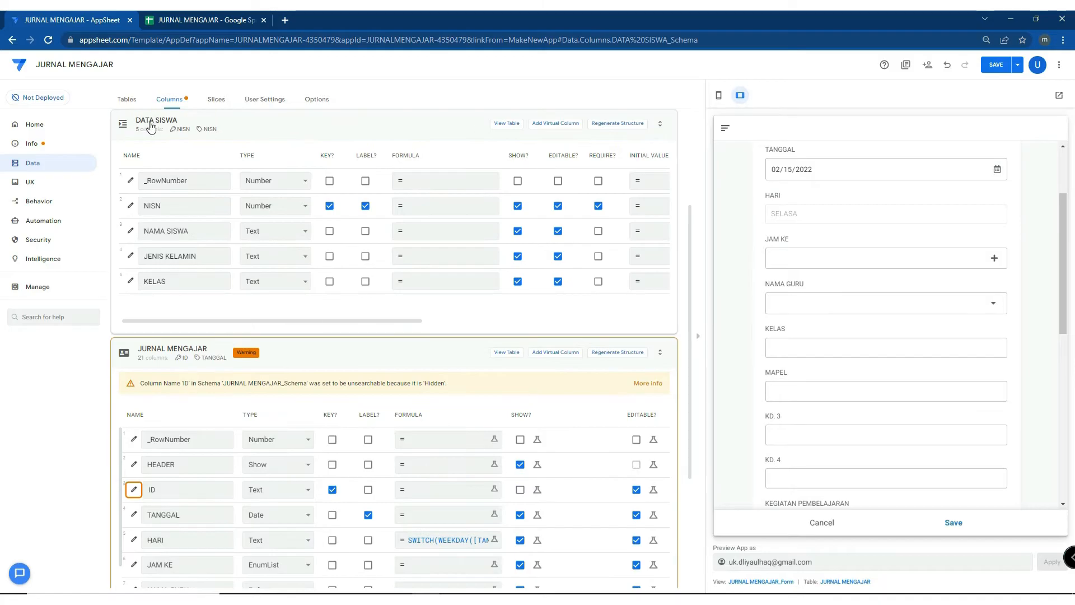
pyautogui.click(303, 132)
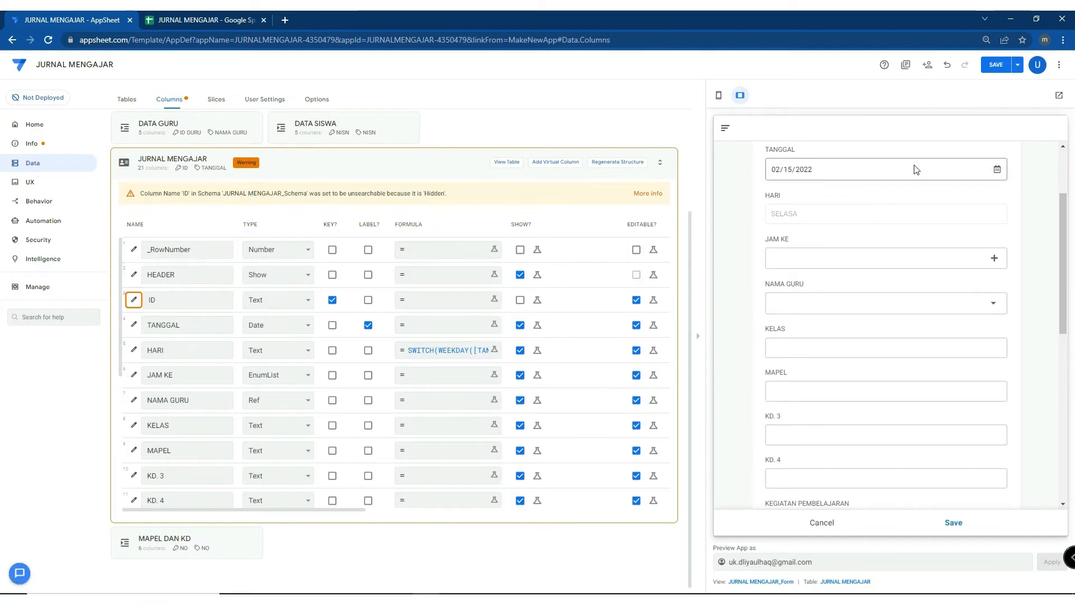
pyautogui.click(1006, 70)
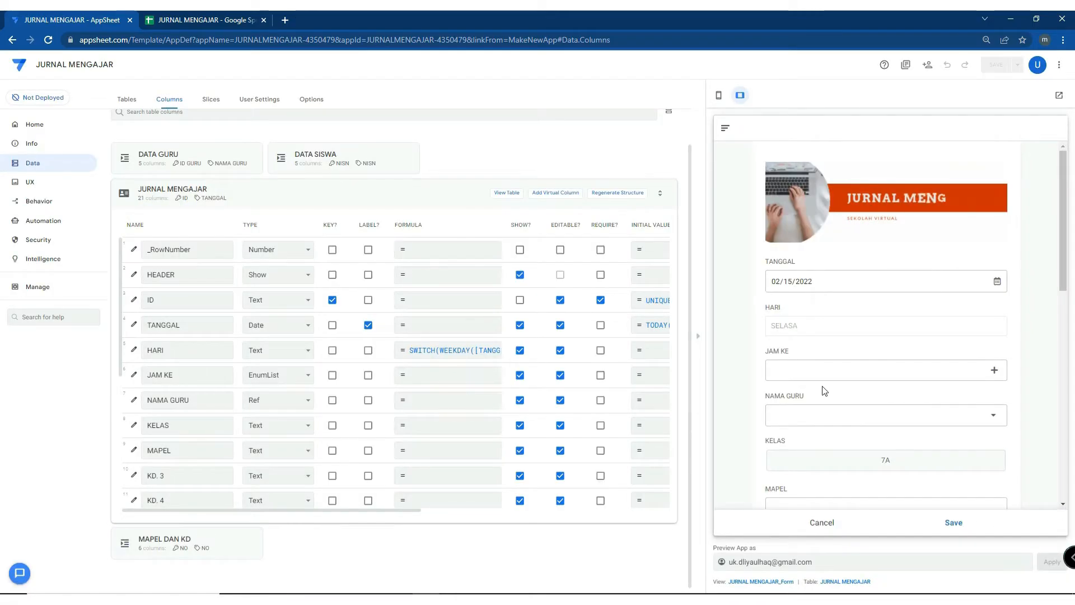
pyautogui.scroll(-2, 824, 390)
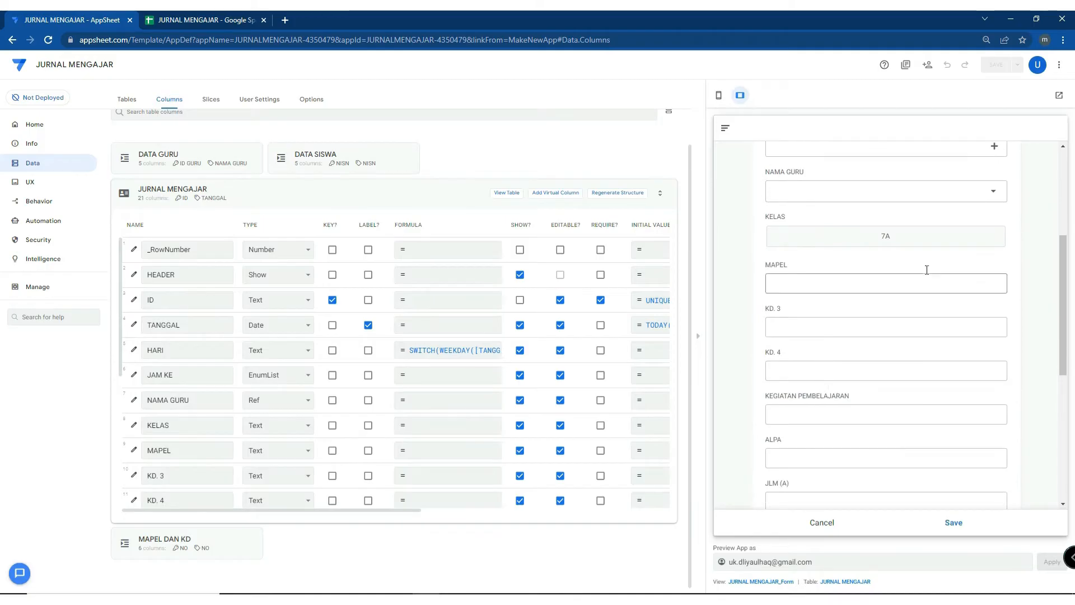
pyautogui.click(872, 246)
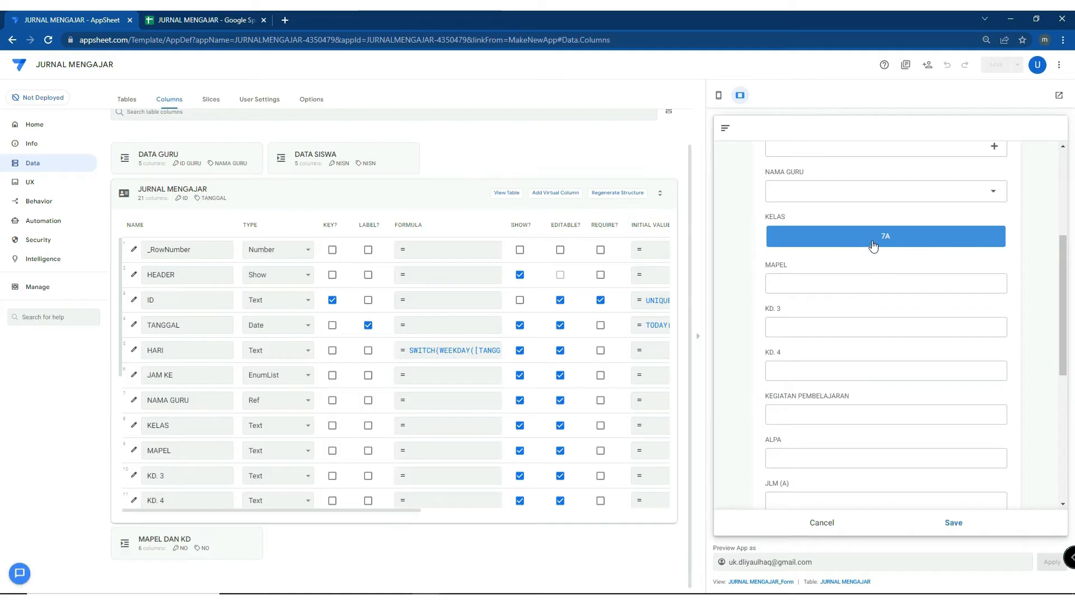
# Switch to Google Sheets and examine the KELAS values in the DATA SISWA sheet
pyautogui.click(230, 14)
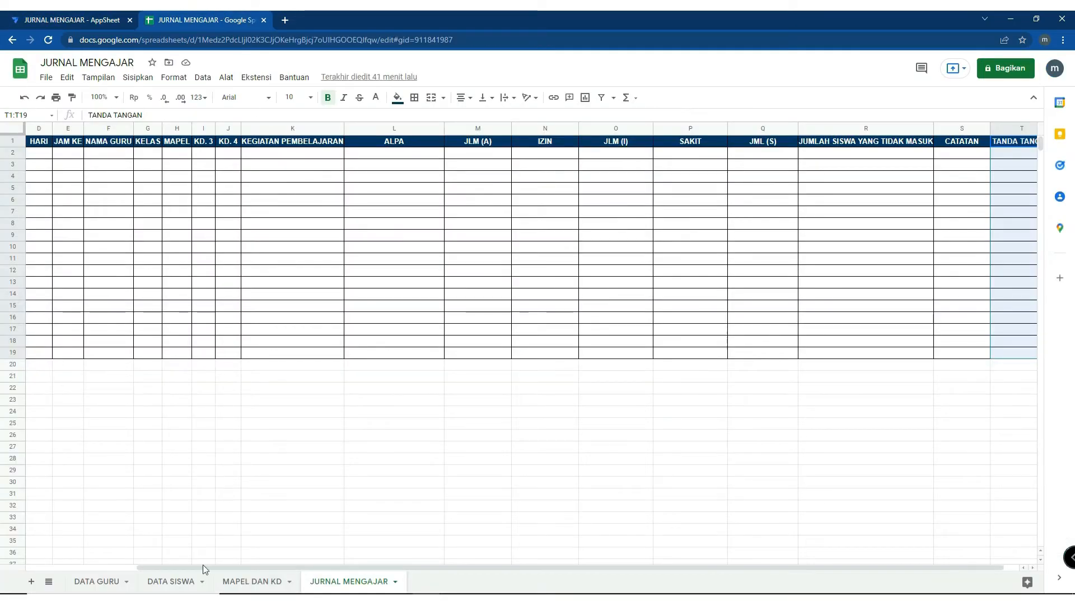
pyautogui.click(162, 582)
pyautogui.moveTo(305, 154); pyautogui.dragTo(318, 321)
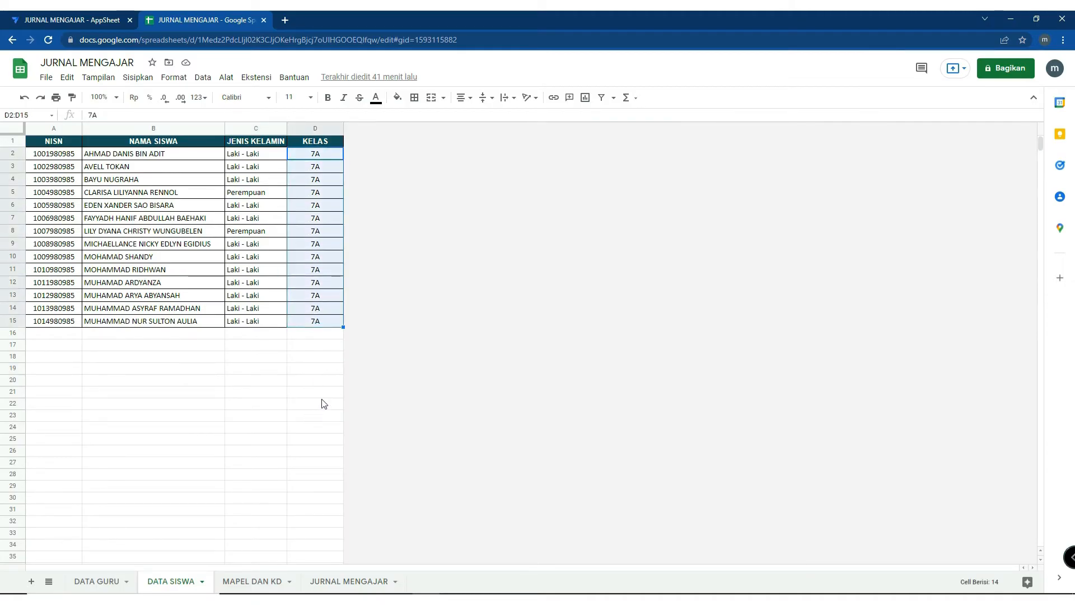
# Switch back to AppSheet and set the JURNAL MENGAJAR table's MAPEL column to the Valid If formula MAPEL DAN KD[MAPEL]
pyautogui.click(93, 18)
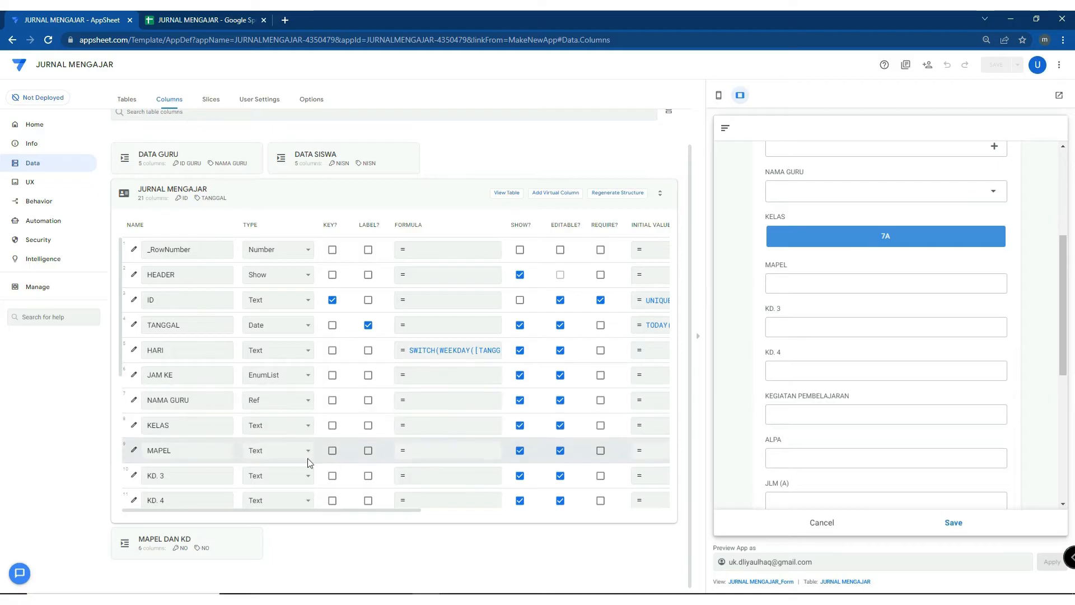
pyautogui.scroll(-1, 127, 436)
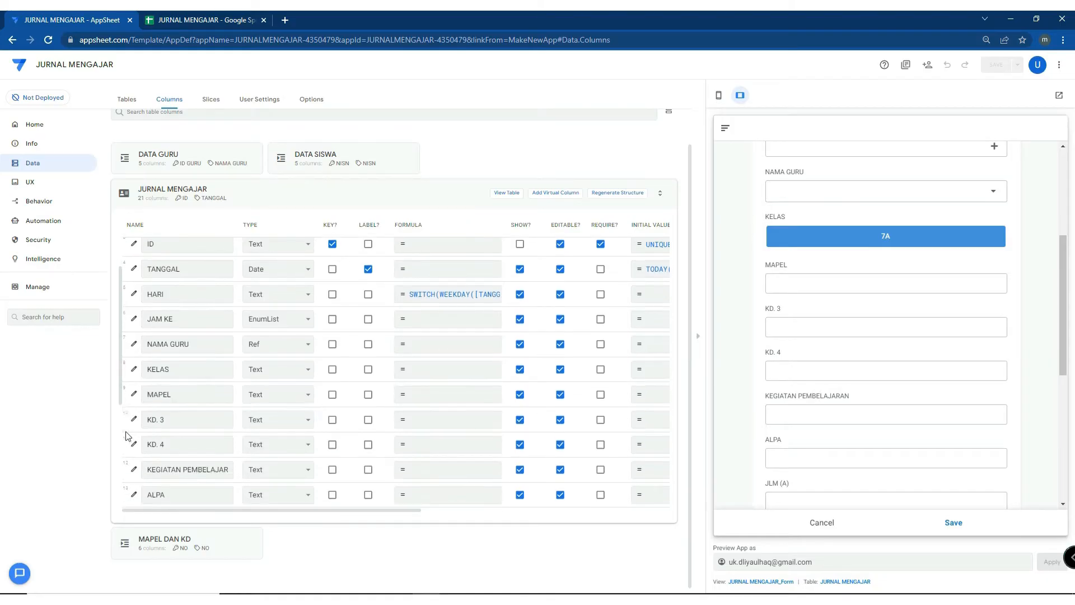
pyautogui.click(134, 394)
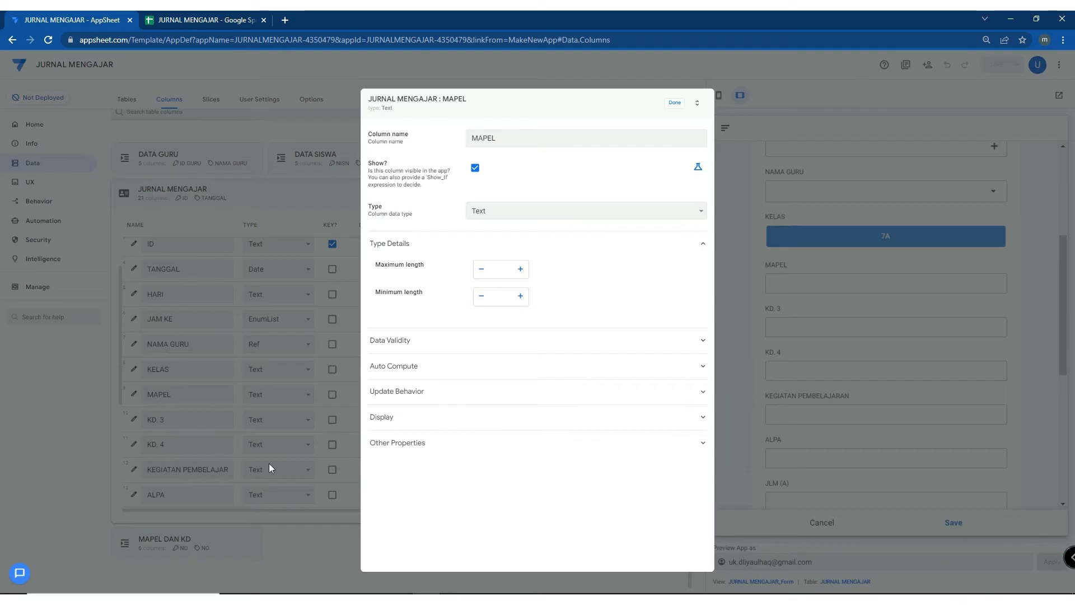
pyautogui.click(598, 346)
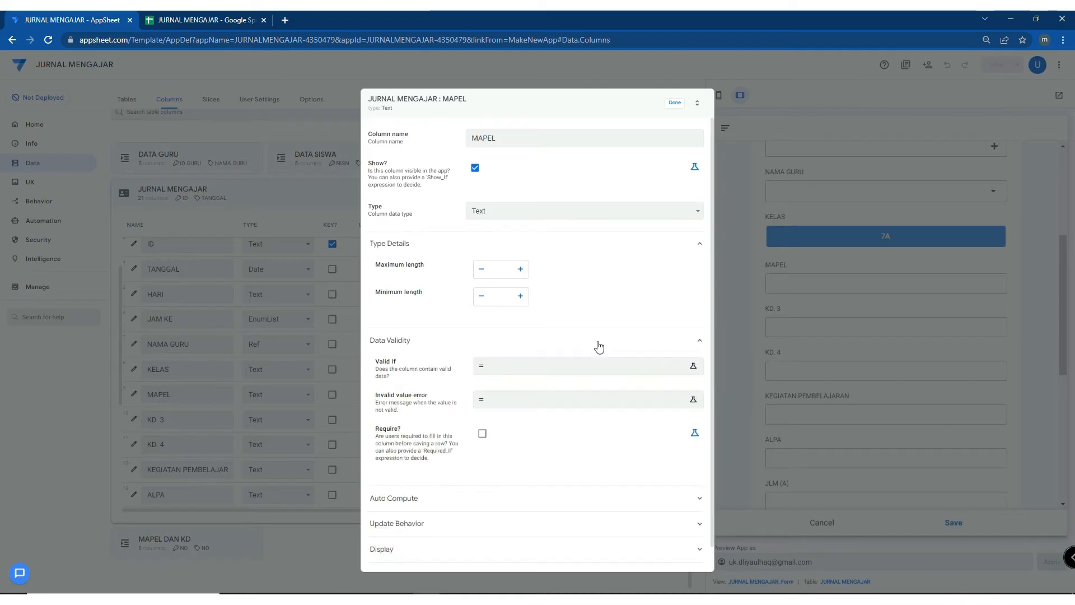
pyautogui.click(535, 367)
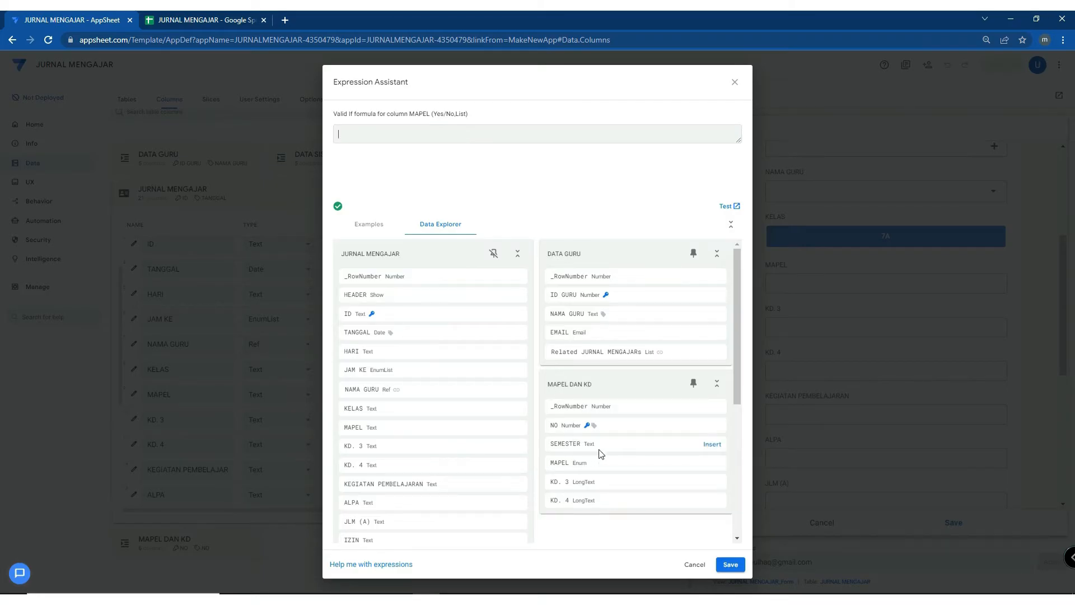
pyautogui.click(712, 463)
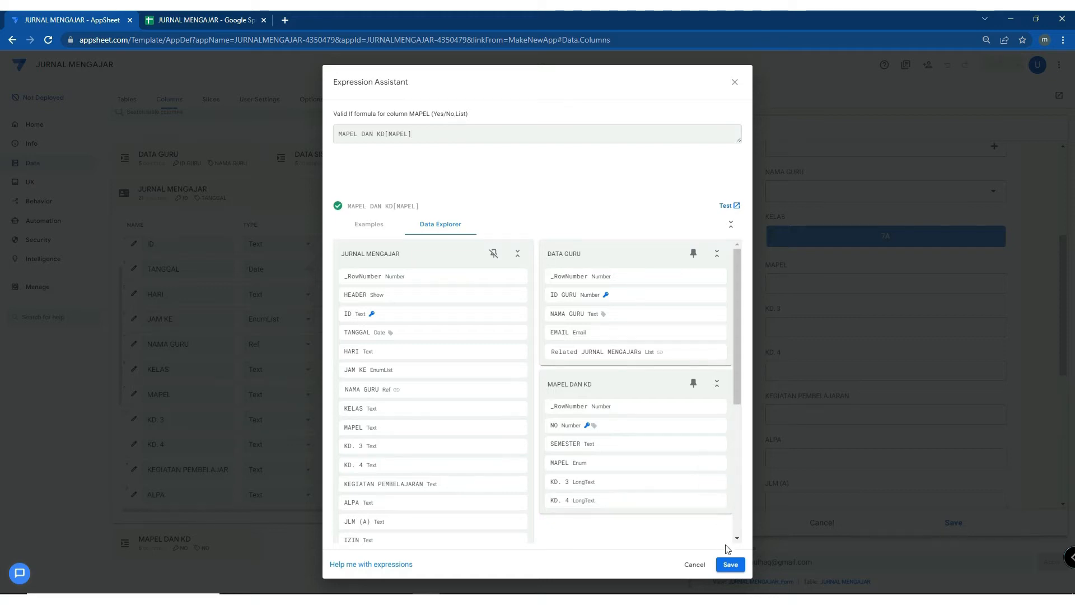
pyautogui.click(730, 563)
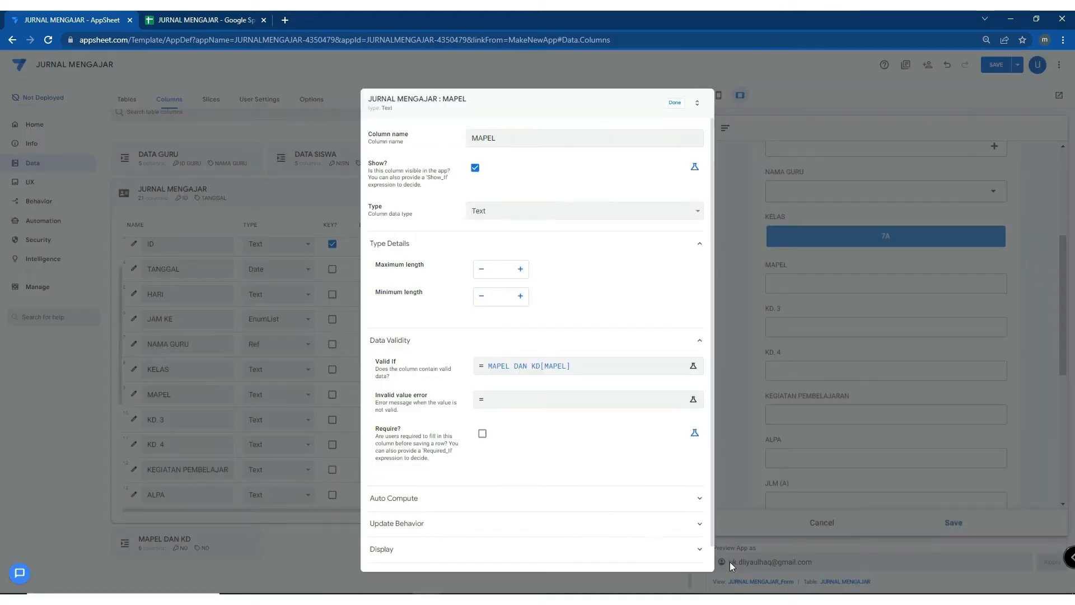
# Close the MAPEL column settings and set the KD. 3 column's Valid If formula to MAPEL DAN KD[KD. 3]
pyautogui.click(673, 112)
pyautogui.scroll(-1, 824, 297)
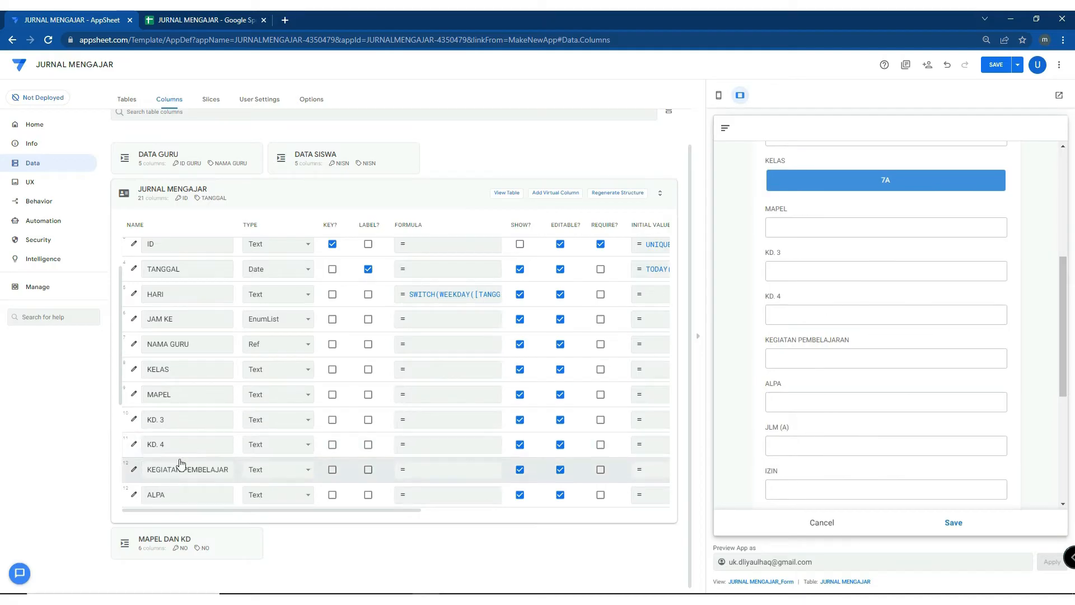
pyautogui.click(134, 419)
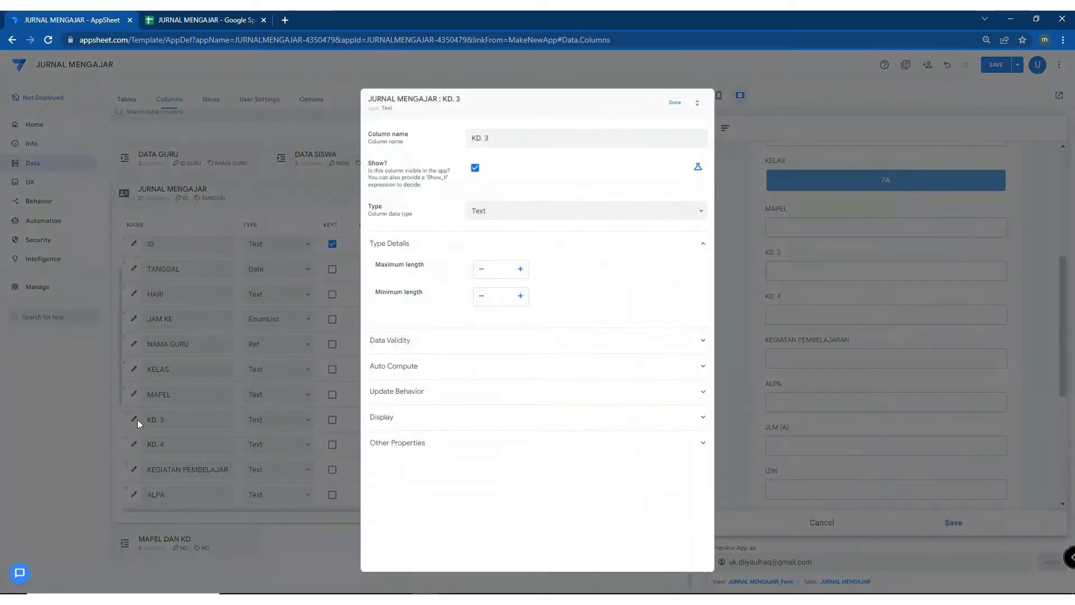
pyautogui.click(560, 340)
pyautogui.click(580, 373)
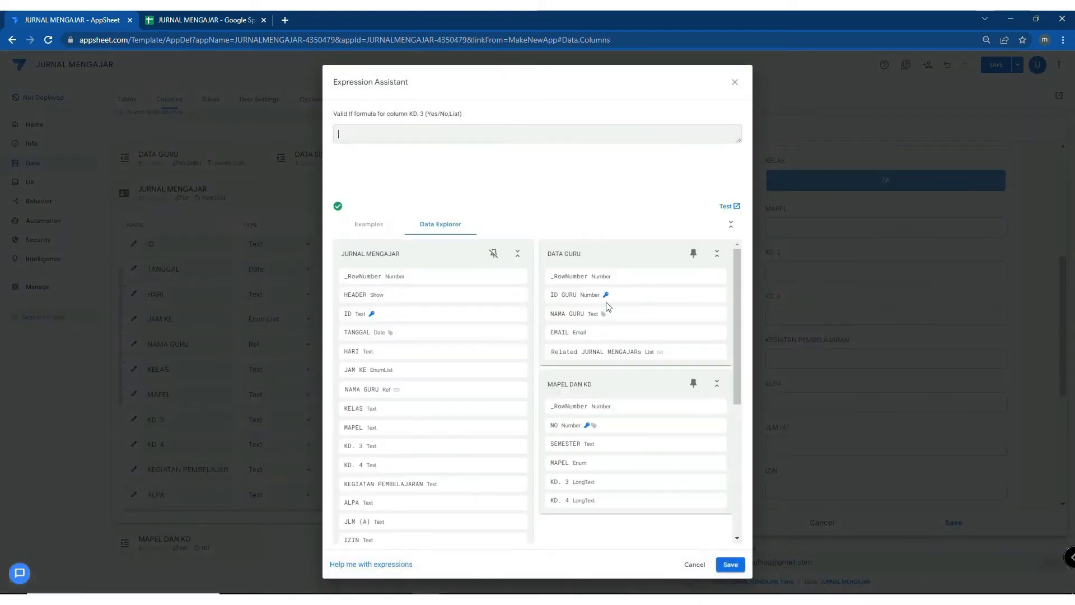
pyautogui.click(707, 486)
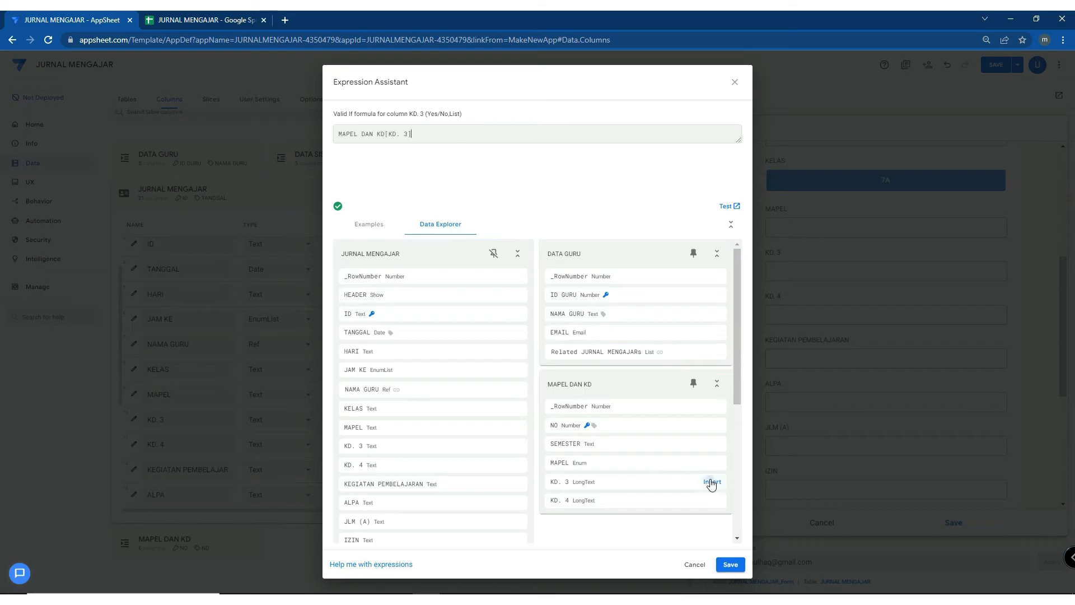
pyautogui.click(730, 564)
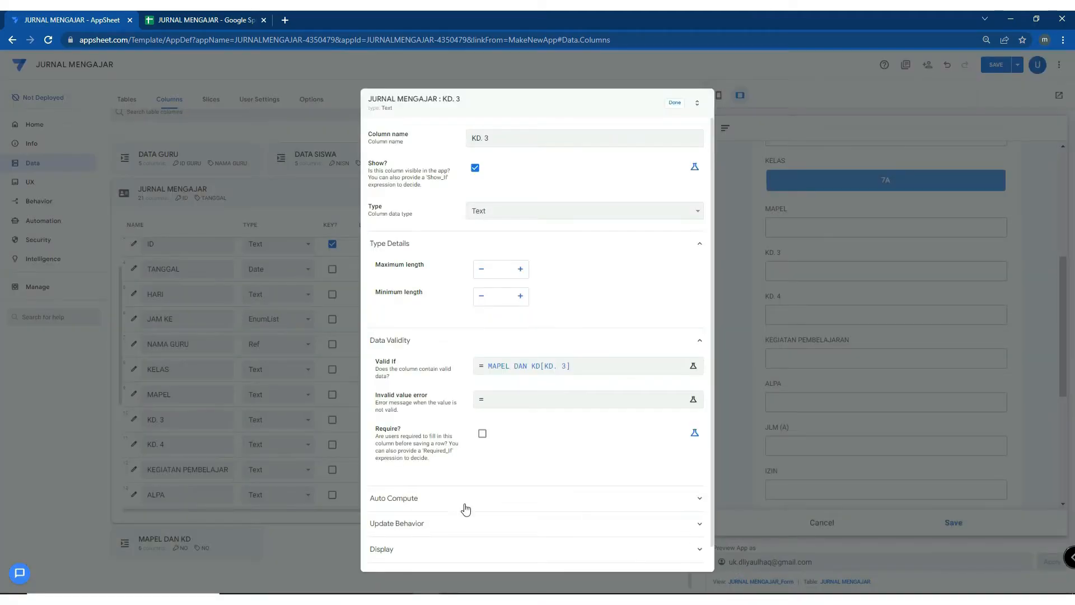
pyautogui.click(679, 106)
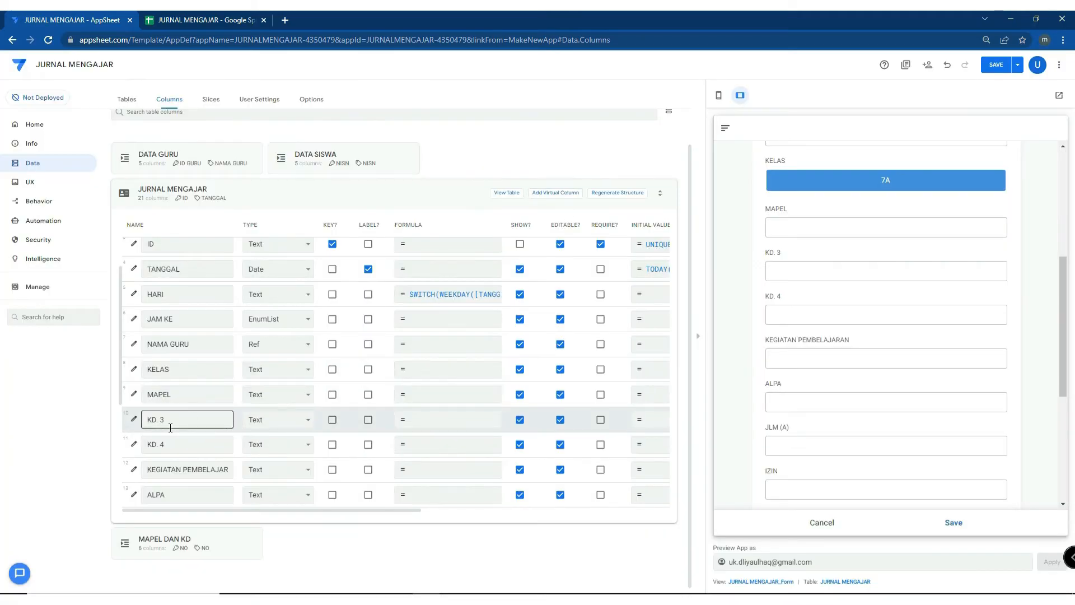
# Set the KD. 4 column's Valid If formula to MAPEL DAN KD[KD. 4] and save the app
pyautogui.click(134, 446)
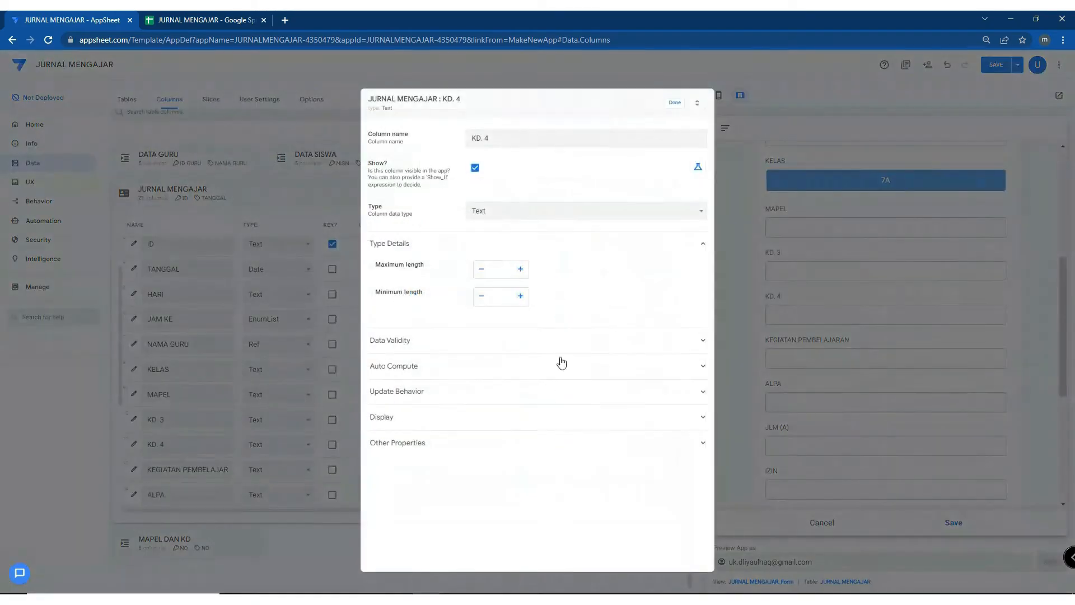
pyautogui.click(623, 351)
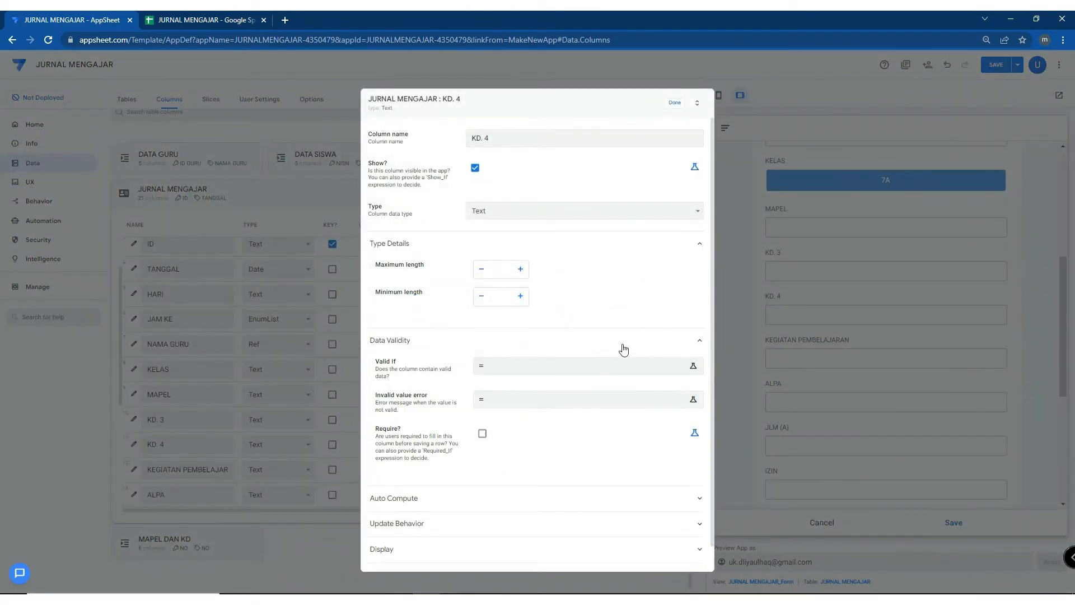
pyautogui.click(678, 369)
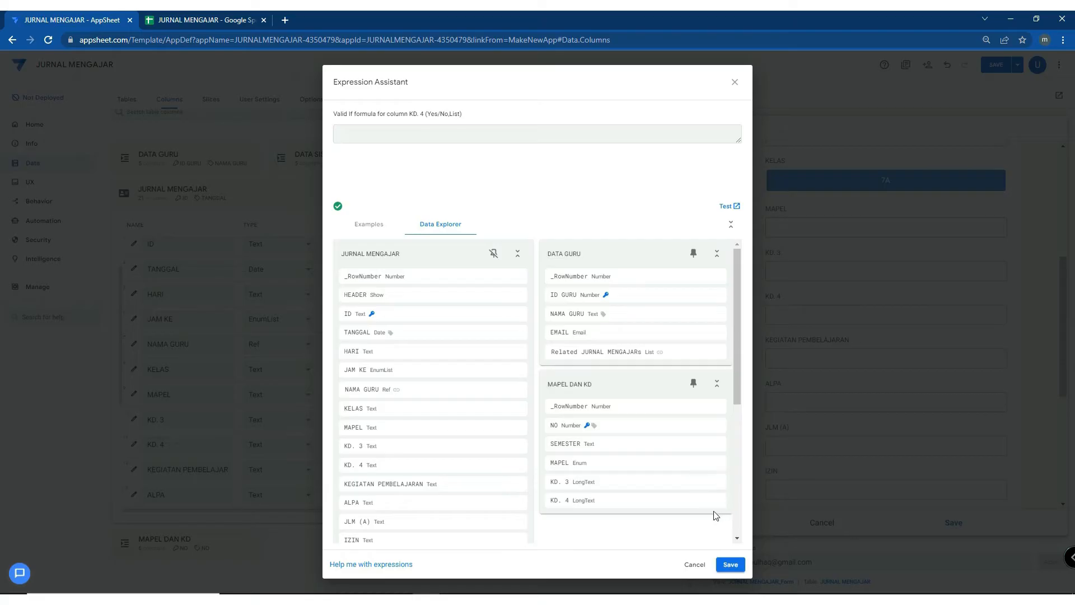
pyautogui.click(712, 501)
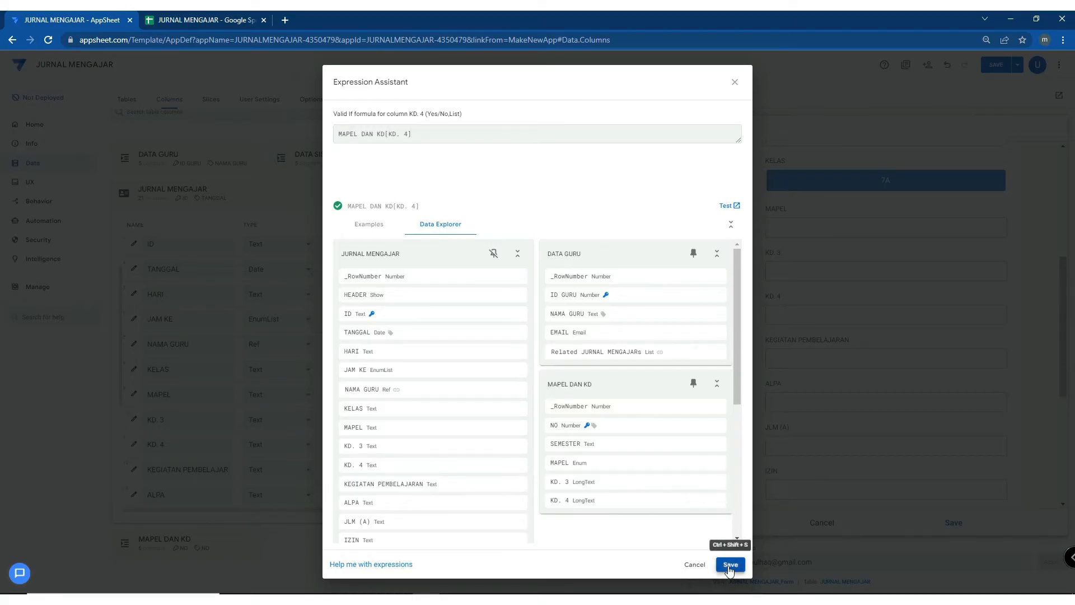
pyautogui.click(730, 564)
pyautogui.click(676, 104)
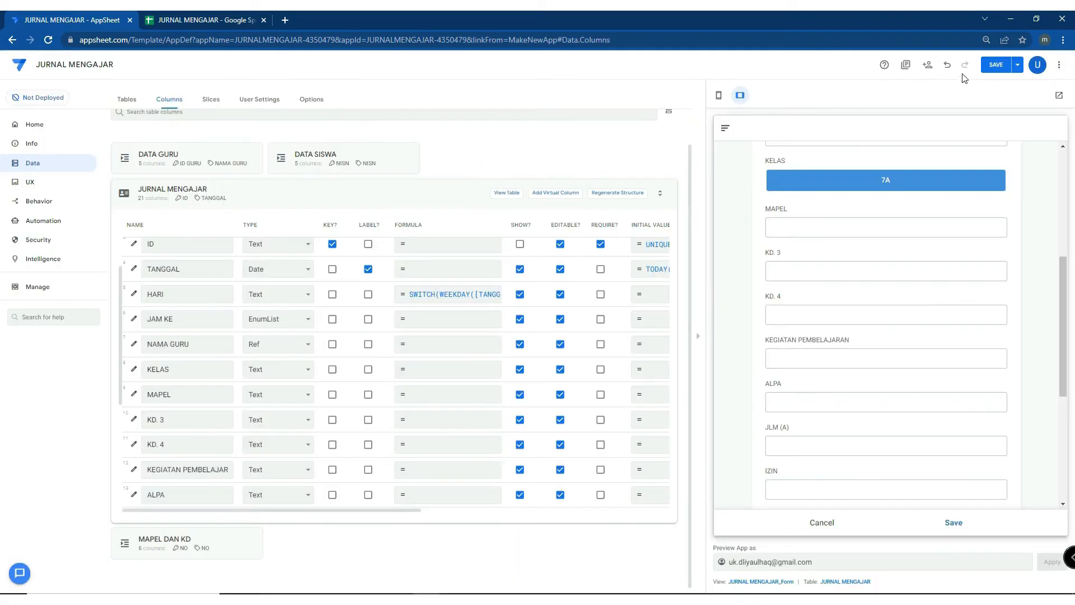
pyautogui.click(1001, 65)
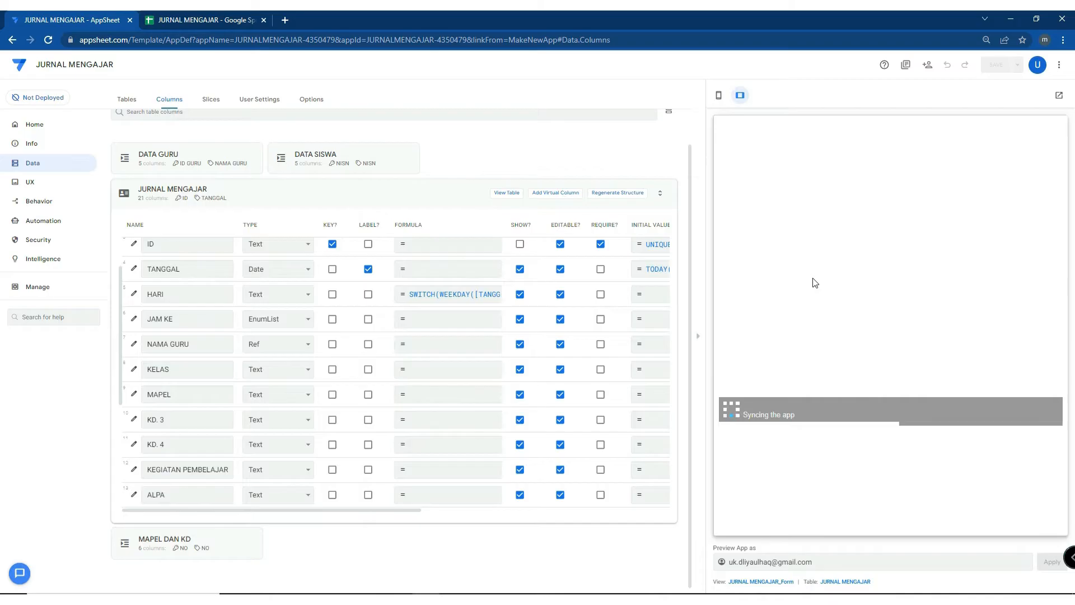
# Test the MAPEL choices in the preview form by switching between IPA, MATEMATIKA and IPS
pyautogui.scroll(-5, 870, 322)
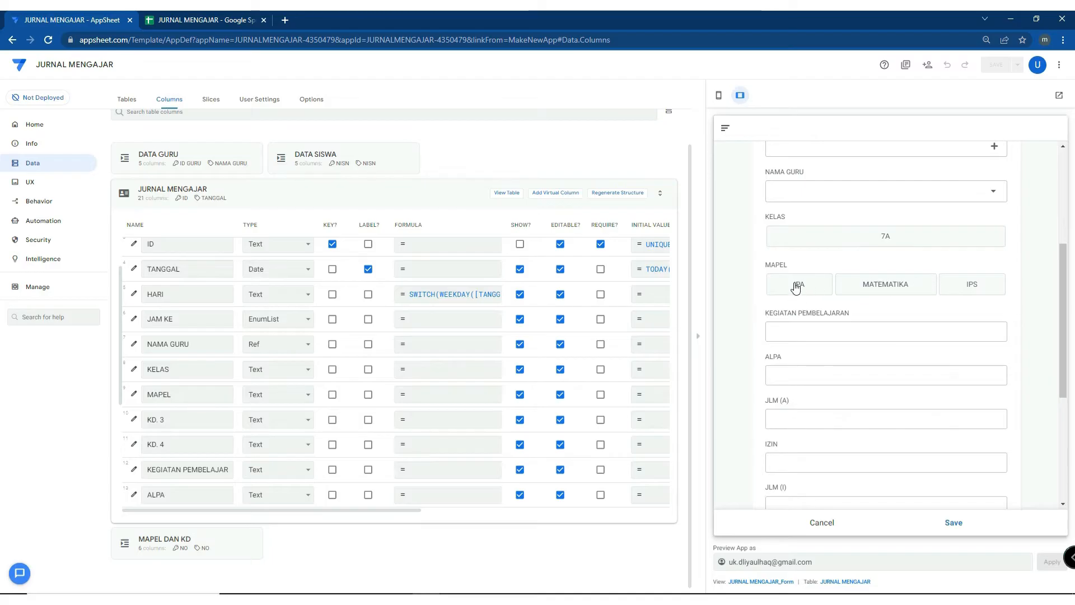
pyautogui.click(967, 289)
pyautogui.click(908, 291)
pyautogui.click(799, 292)
pyautogui.click(968, 289)
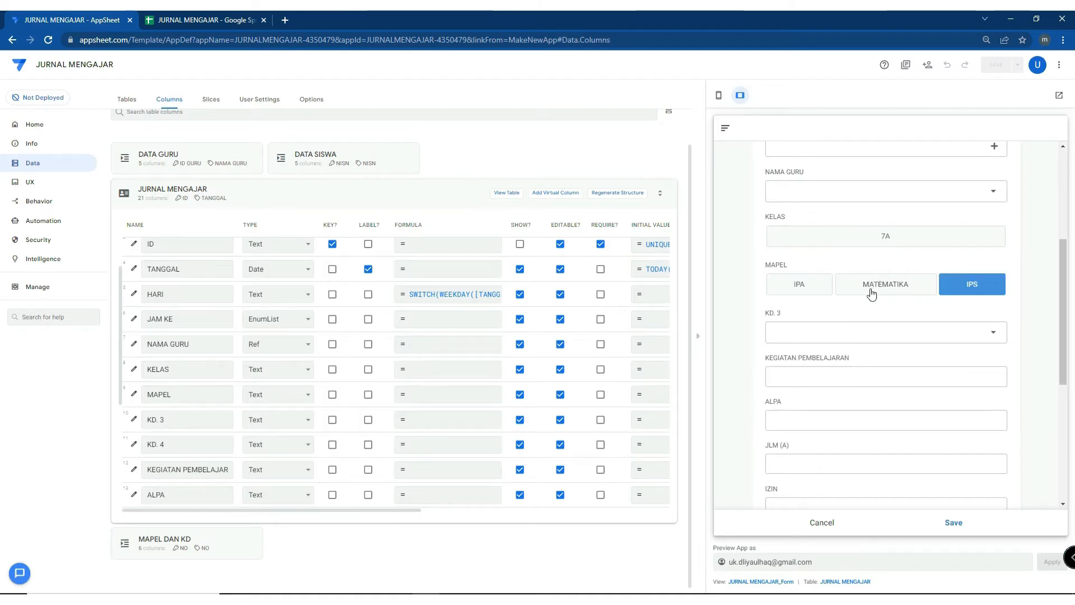
pyautogui.click(802, 292)
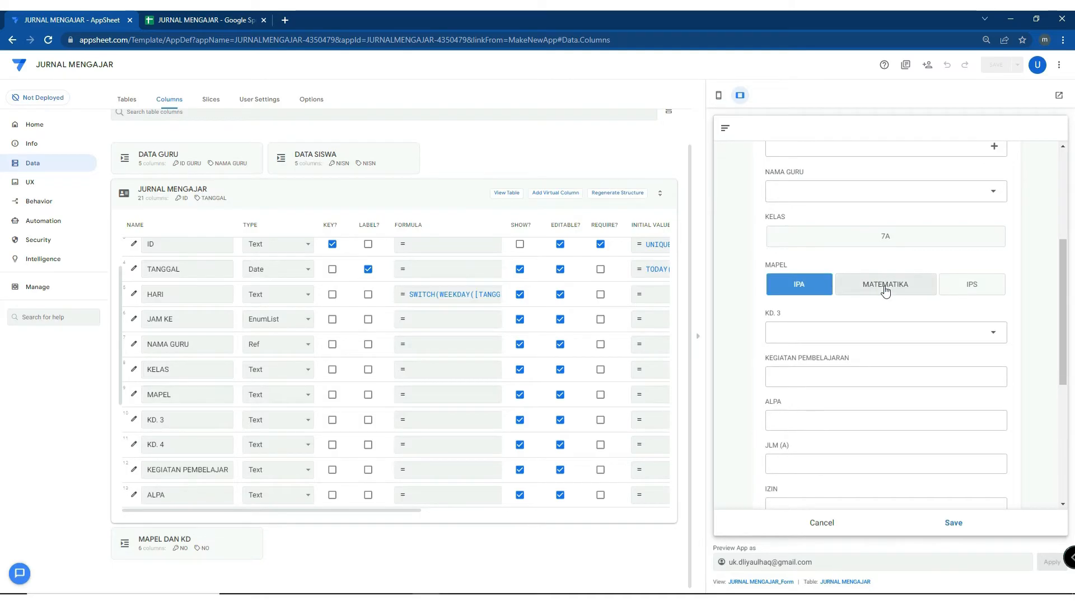
pyautogui.click(886, 287)
pyautogui.click(967, 287)
pyautogui.click(824, 293)
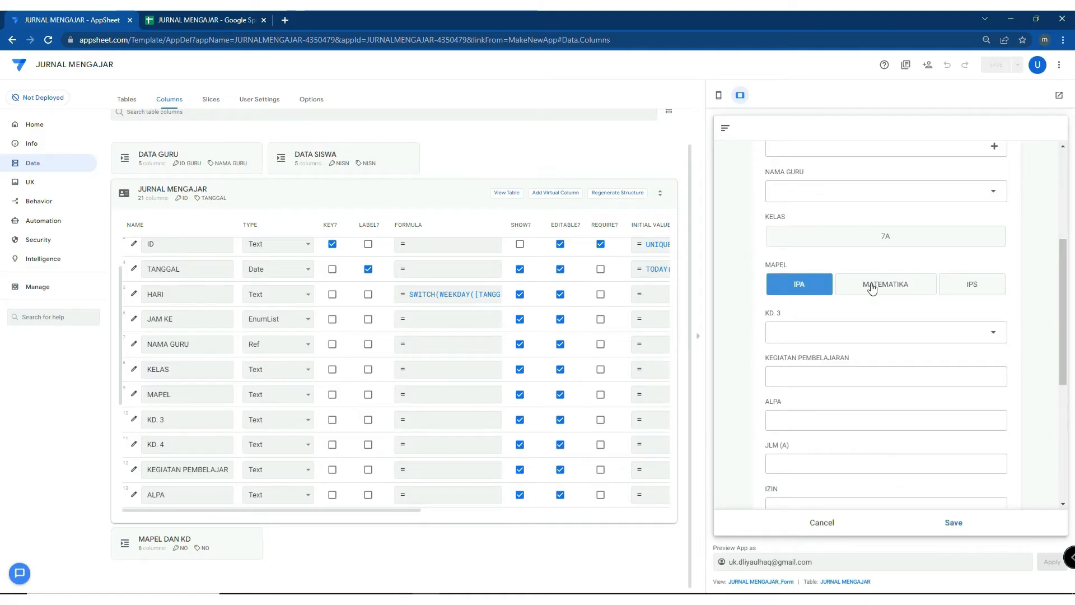
# Change the MAPEL column's type to Enum with the Dropdown input mode and save the app
pyautogui.click(283, 397)
pyautogui.click(135, 395)
pyautogui.click(536, 218)
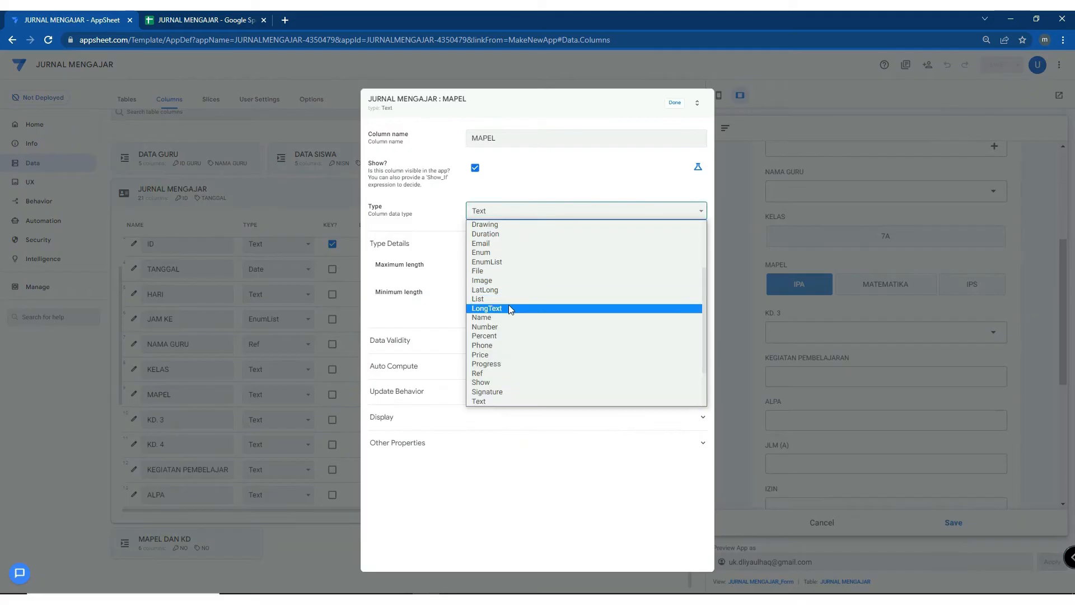
pyautogui.click(506, 255)
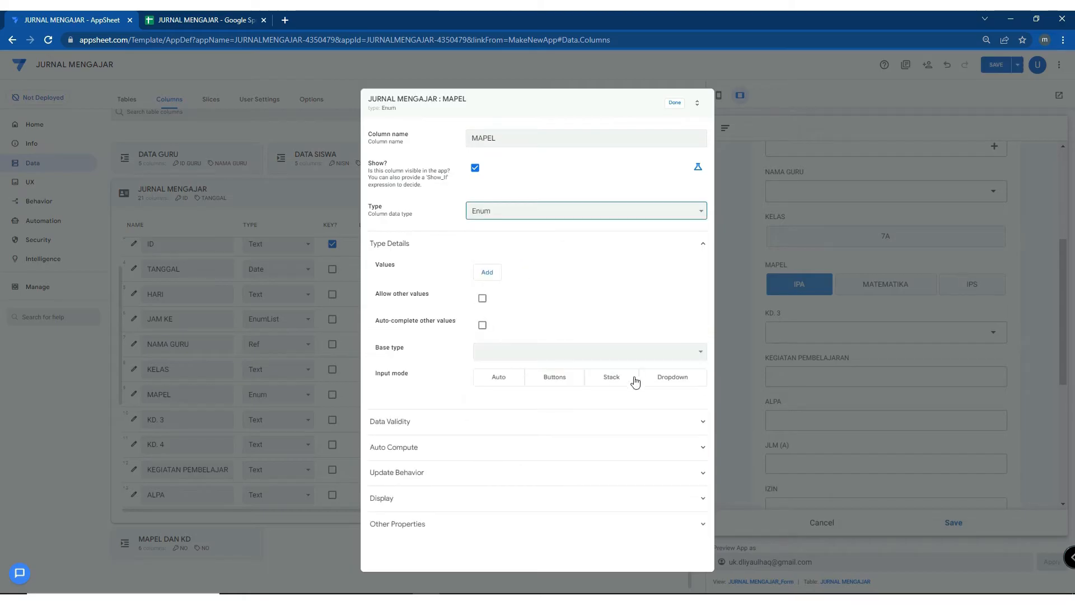
pyautogui.click(648, 382)
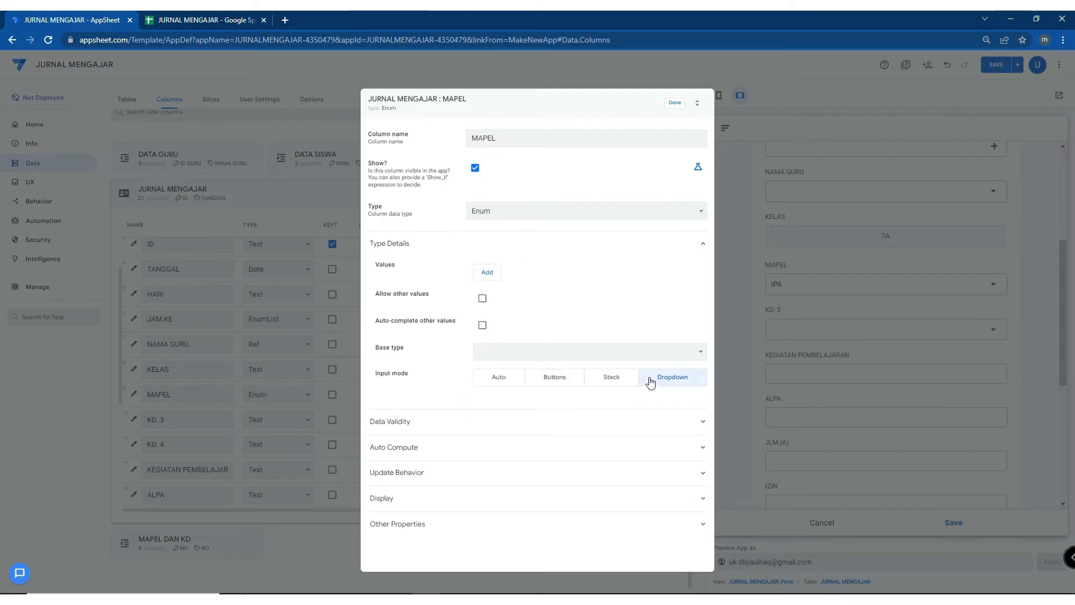
pyautogui.click(675, 105)
pyautogui.click(996, 65)
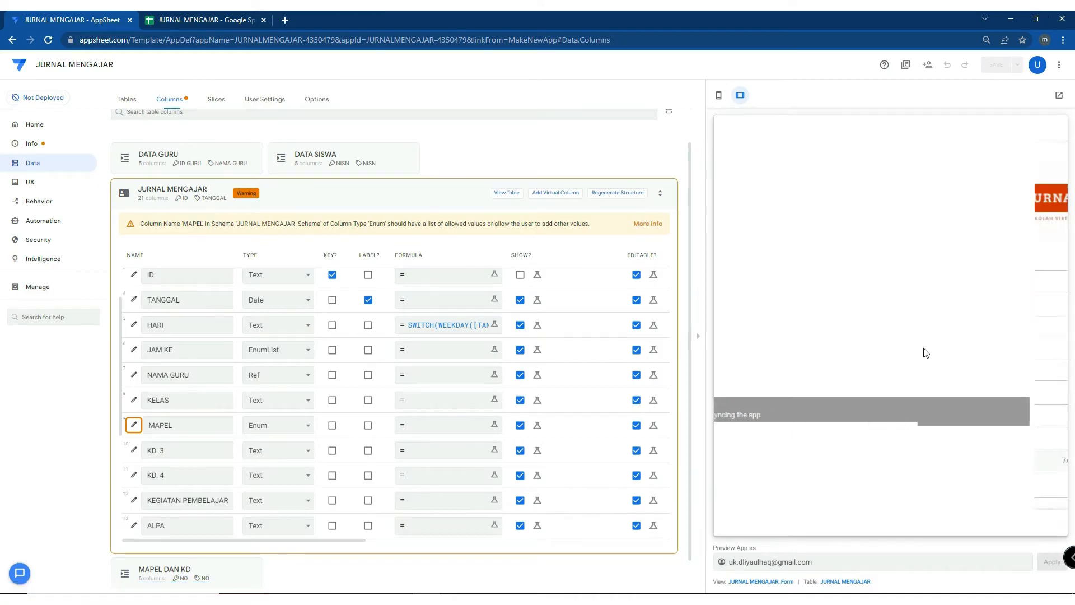
# Test the MAPEL dropdown in the preview form by choosing IPS and switching to MATEMATIKA
pyautogui.scroll(-5, 871, 367)
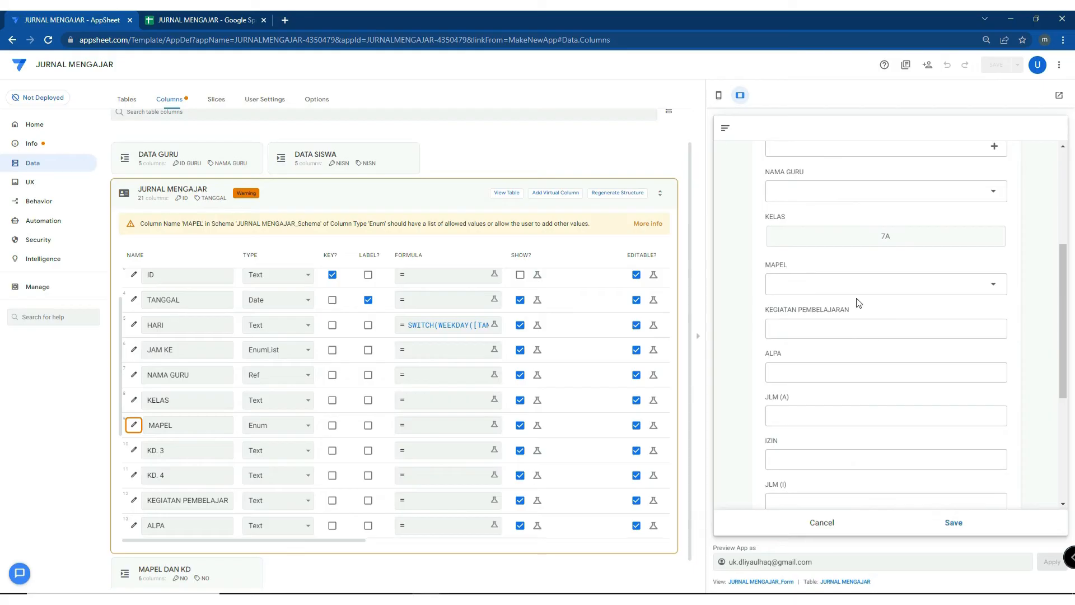
pyautogui.click(830, 288)
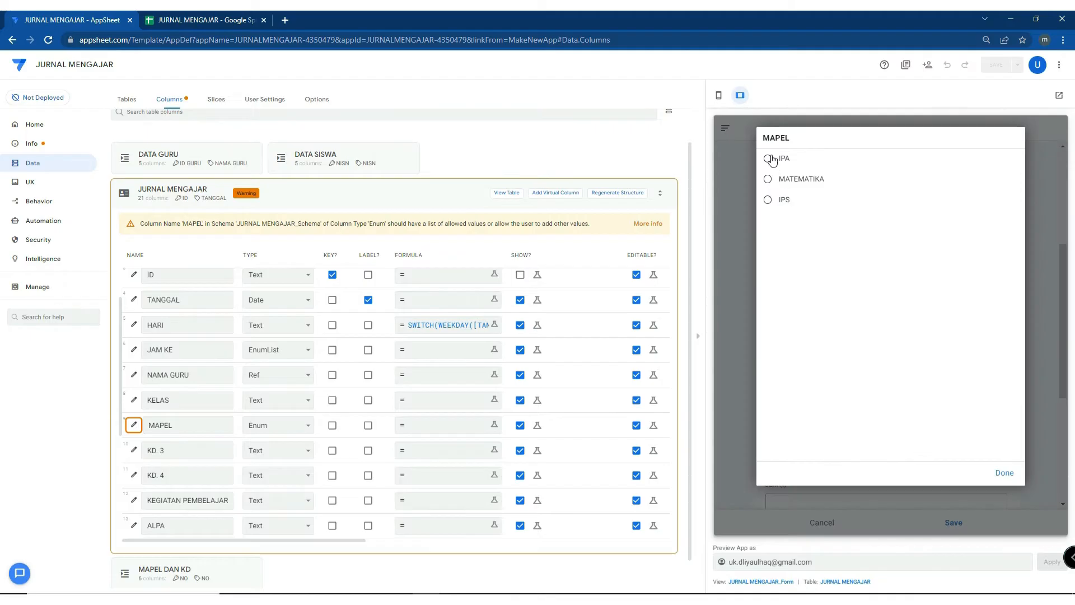
pyautogui.click(780, 200)
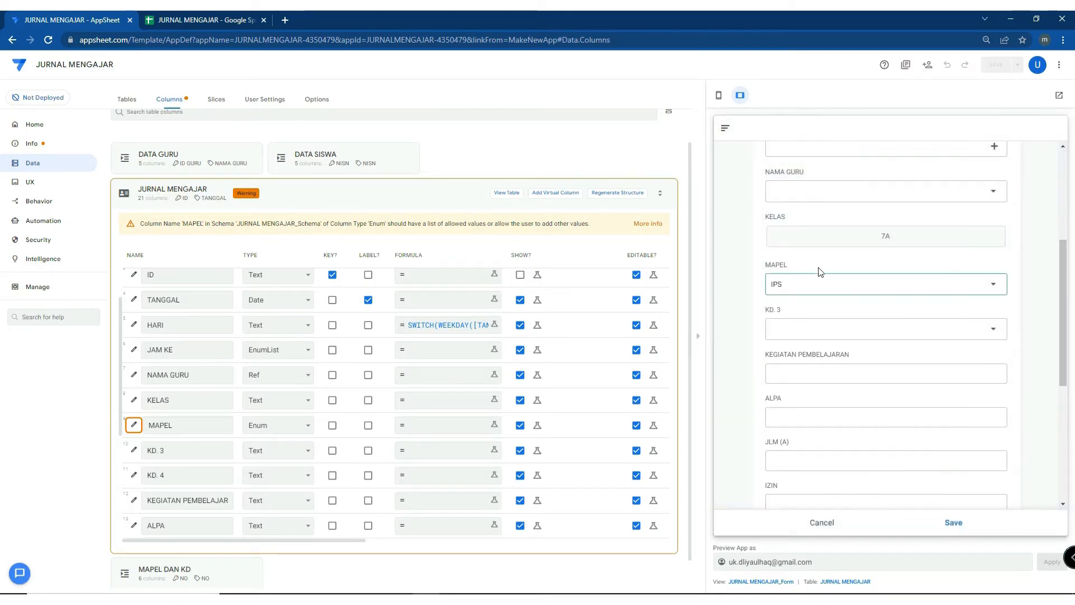
pyautogui.click(811, 286)
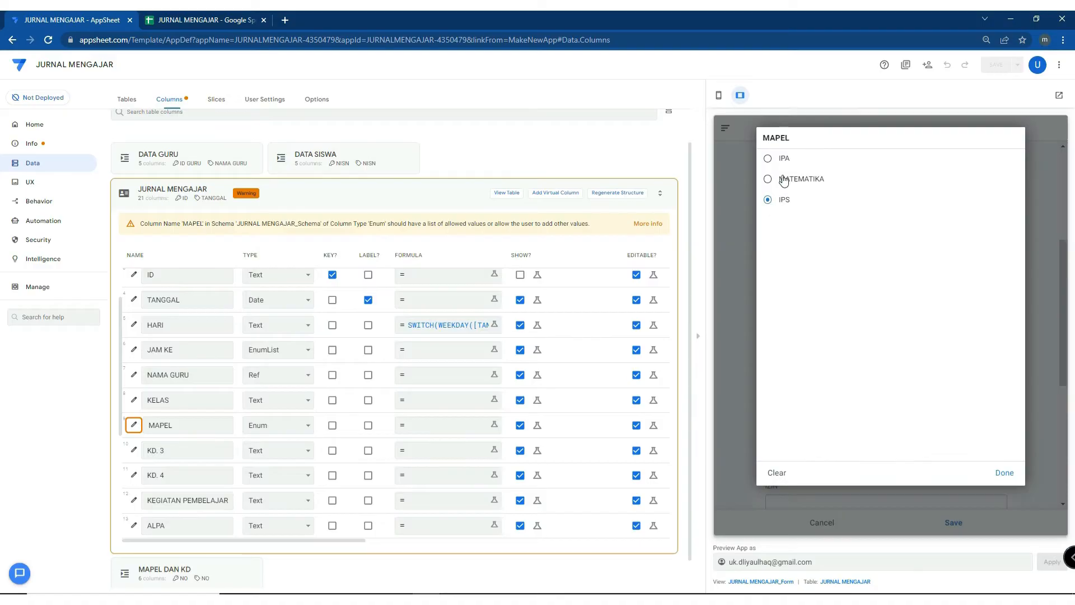
pyautogui.click(781, 181)
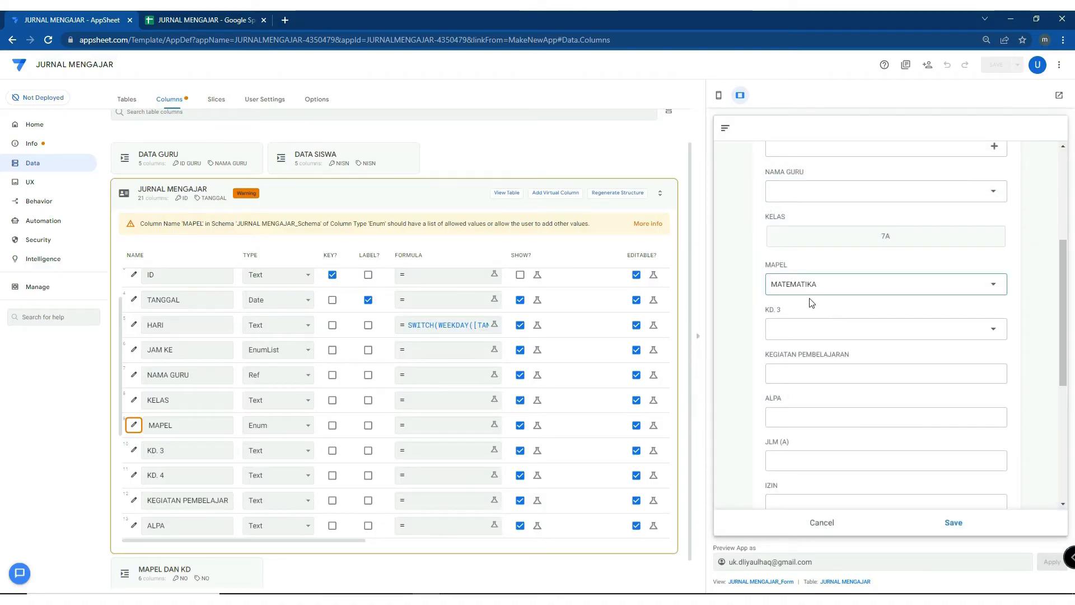
# Test the dependent dropdowns in the preview form by choosing competency 3.1 for KD. 3 and 4.1 for KD. 4
pyautogui.click(817, 333)
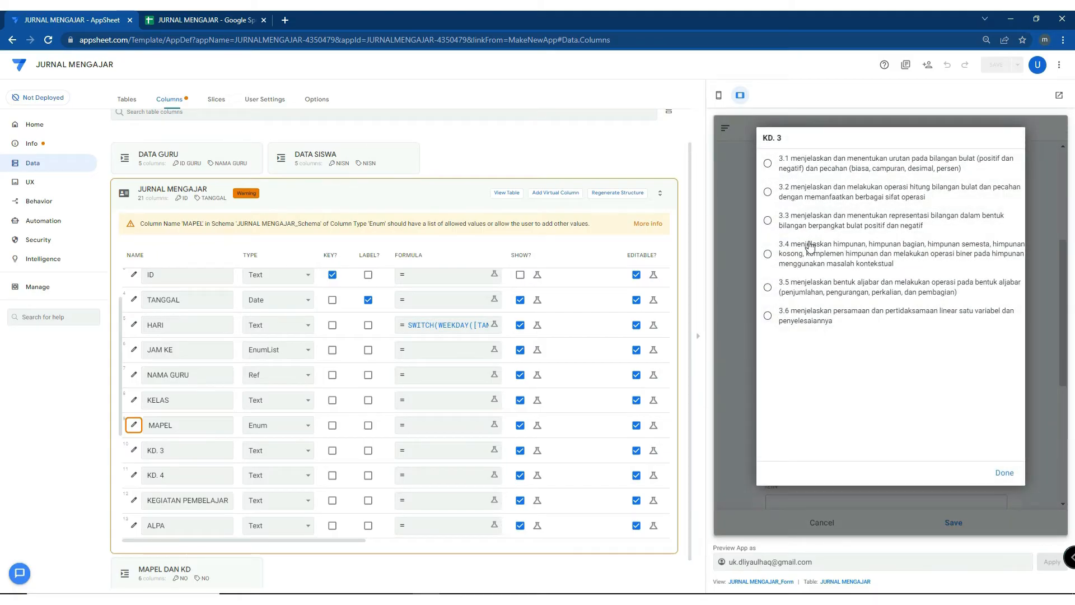
pyautogui.click(789, 168)
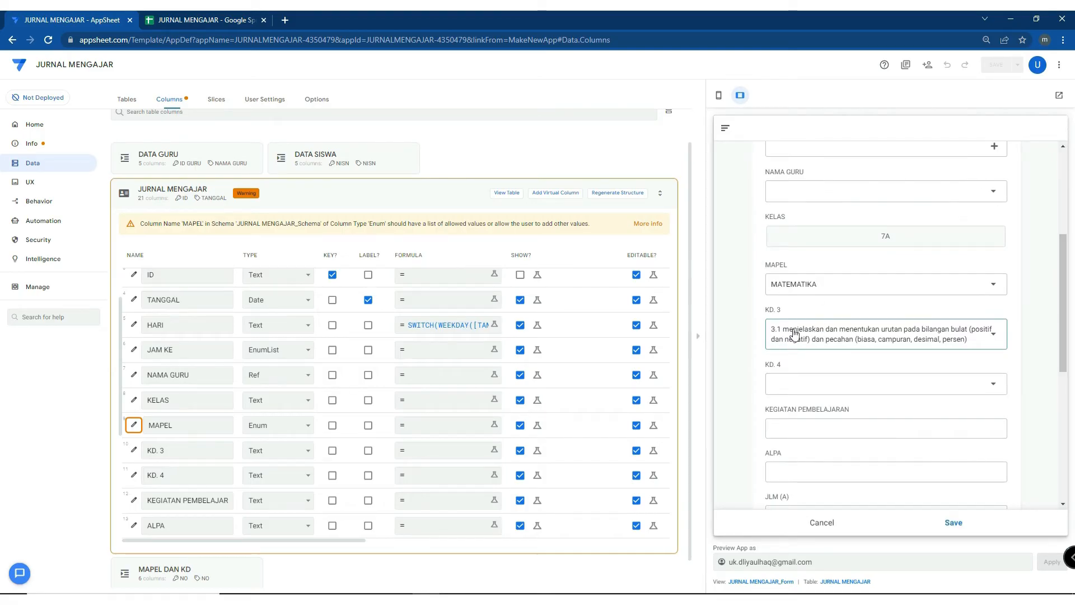
pyautogui.click(793, 383)
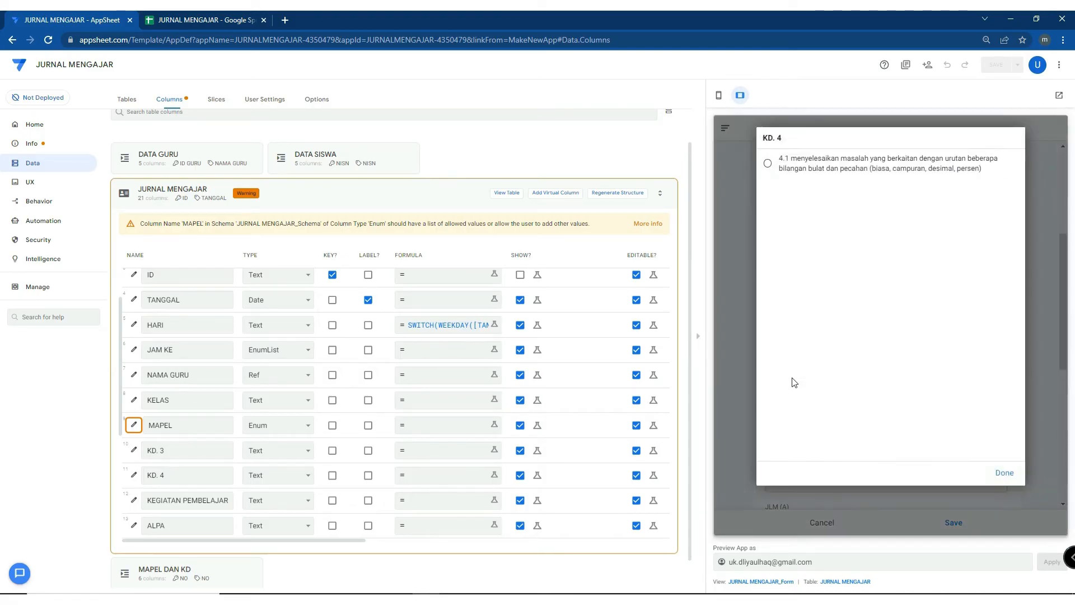
pyautogui.click(810, 162)
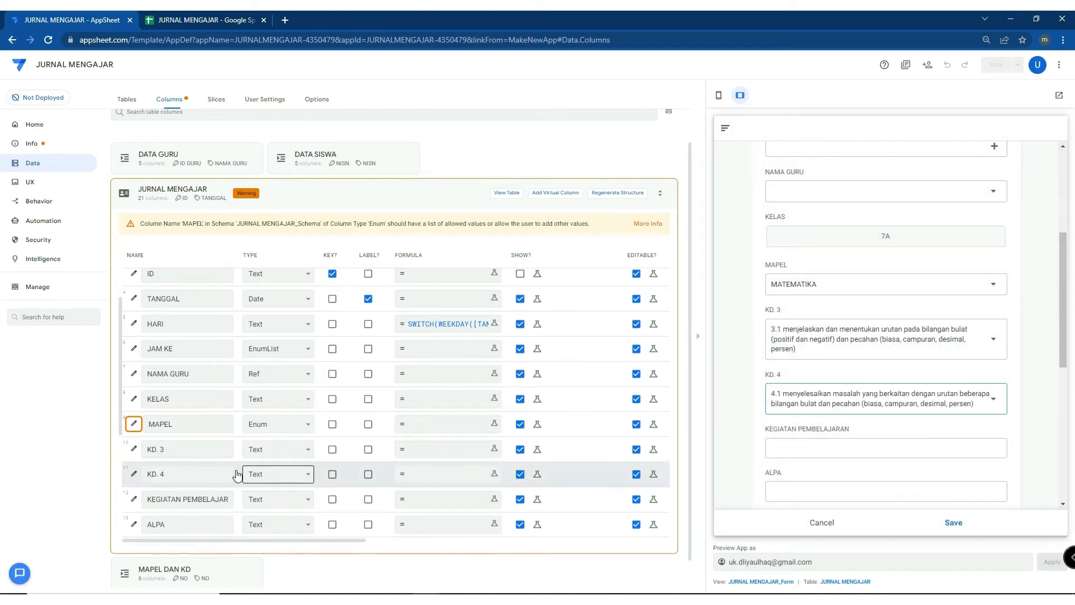
# Change the KD. 3 column's type to EnumList with the Dropdown input mode and close its settings
pyautogui.scroll(-1, 224, 398)
pyautogui.click(196, 419)
pyautogui.click(289, 395)
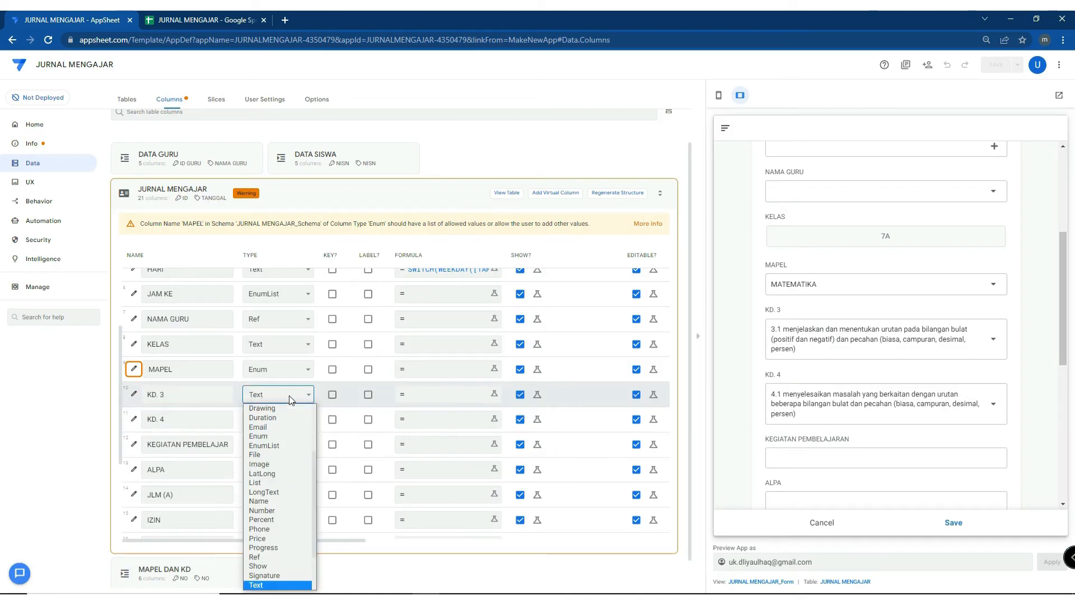
pyautogui.click(133, 394)
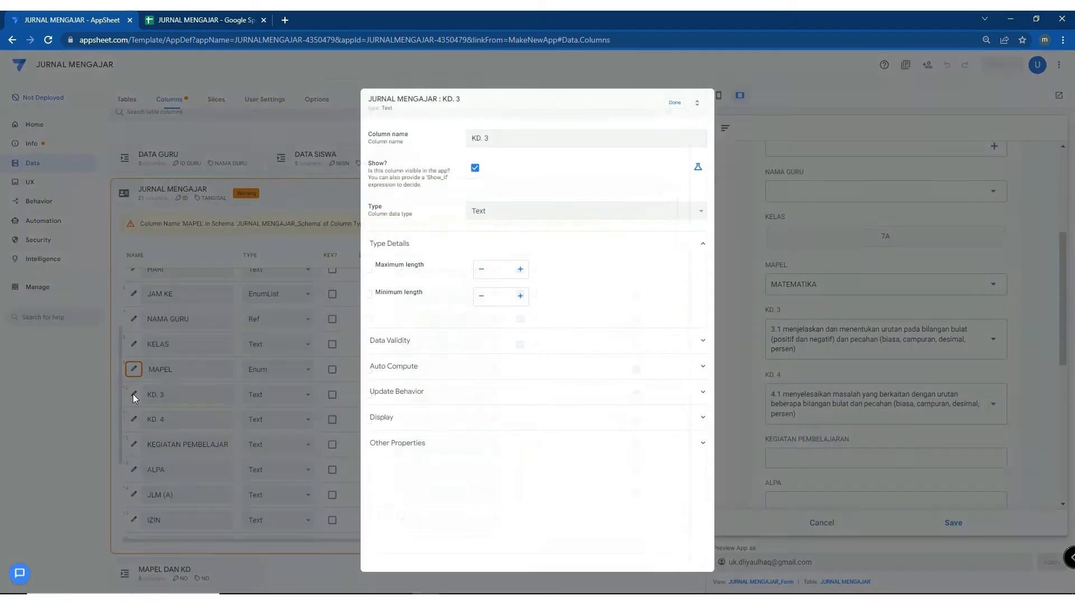
pyautogui.click(461, 342)
pyautogui.click(544, 211)
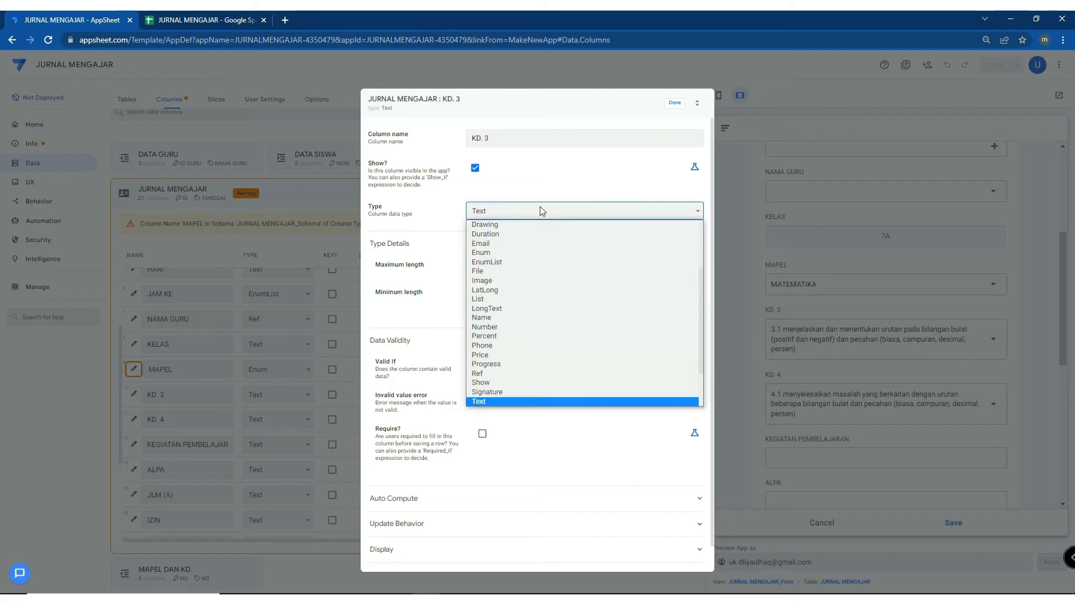
pyautogui.click(521, 267)
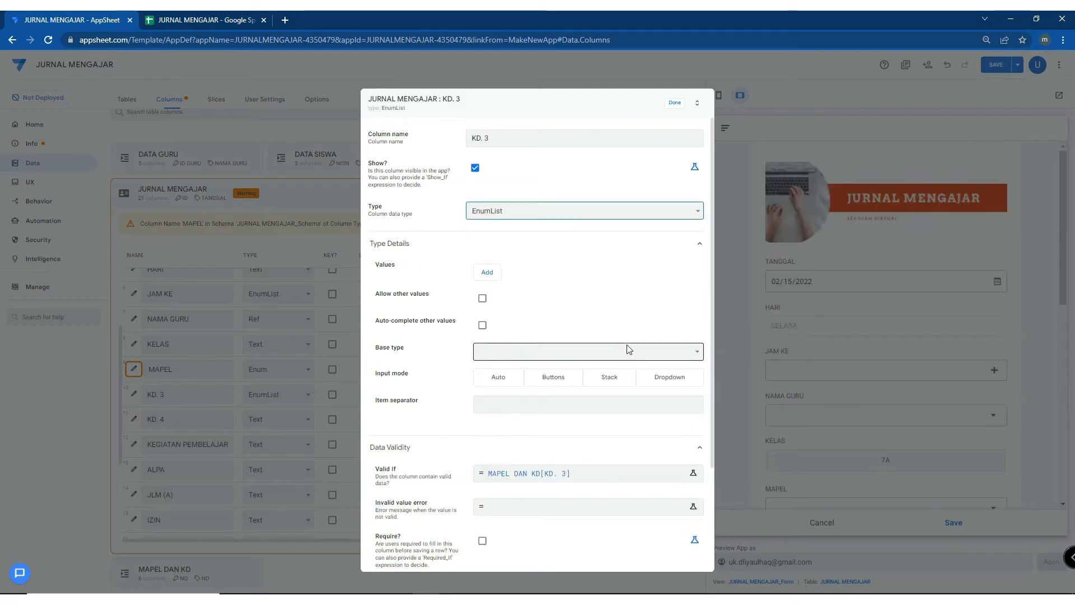
pyautogui.click(665, 378)
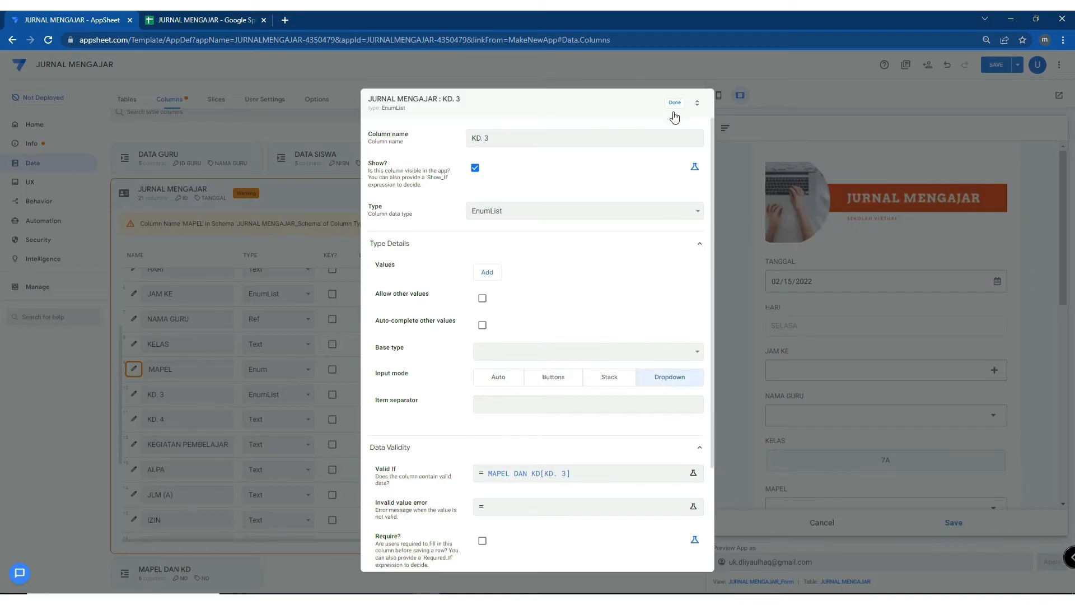
pyautogui.click(675, 103)
# Change the KD. 4 column's type to EnumList with the Dropdown input mode and save the app
pyautogui.click(134, 419)
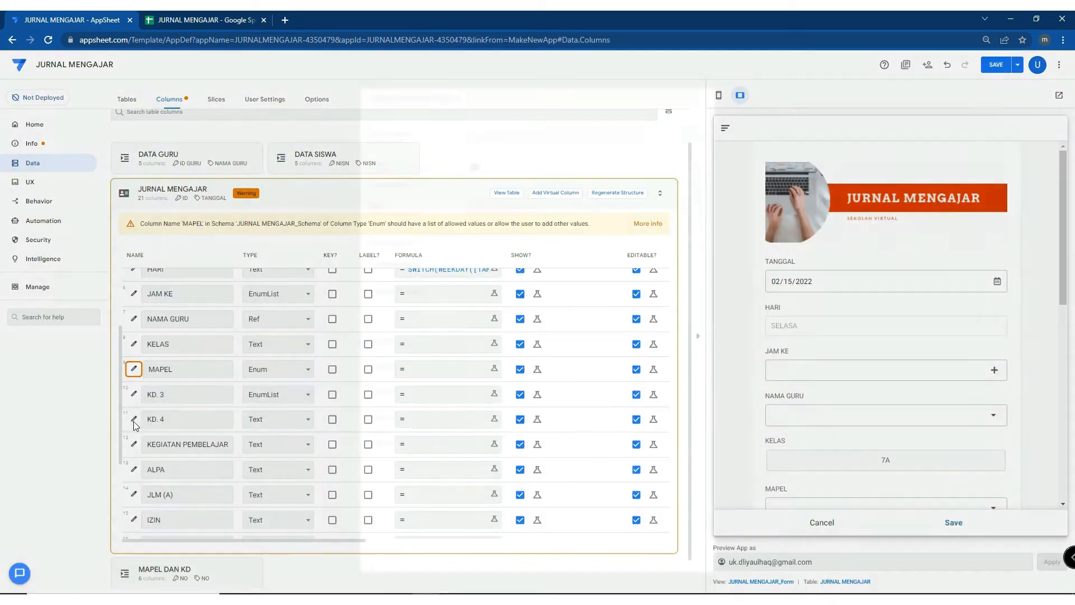
pyautogui.click(527, 211)
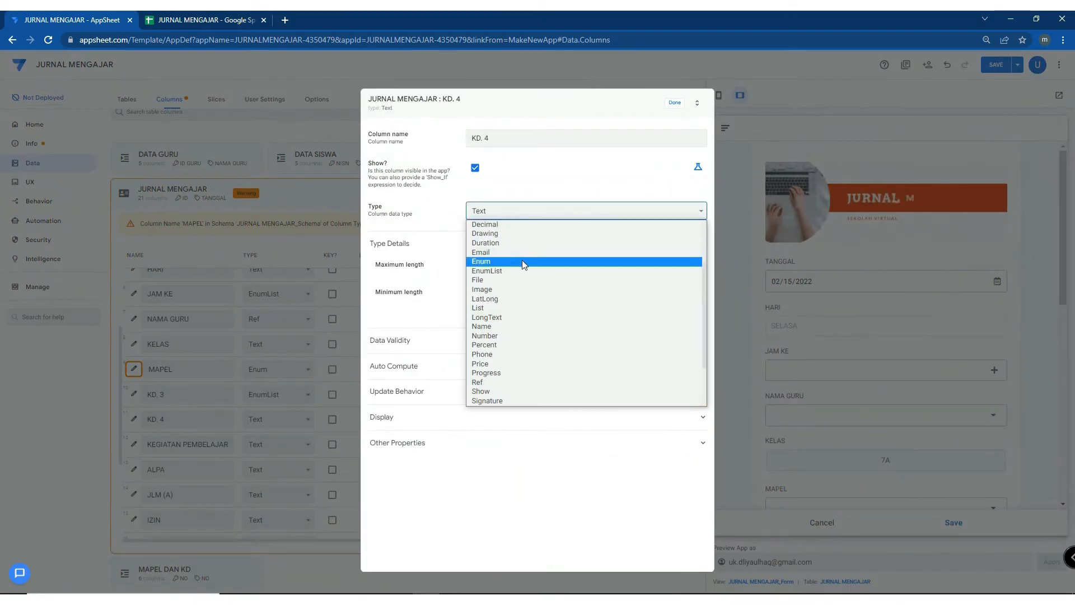
pyautogui.click(522, 268)
pyautogui.click(655, 379)
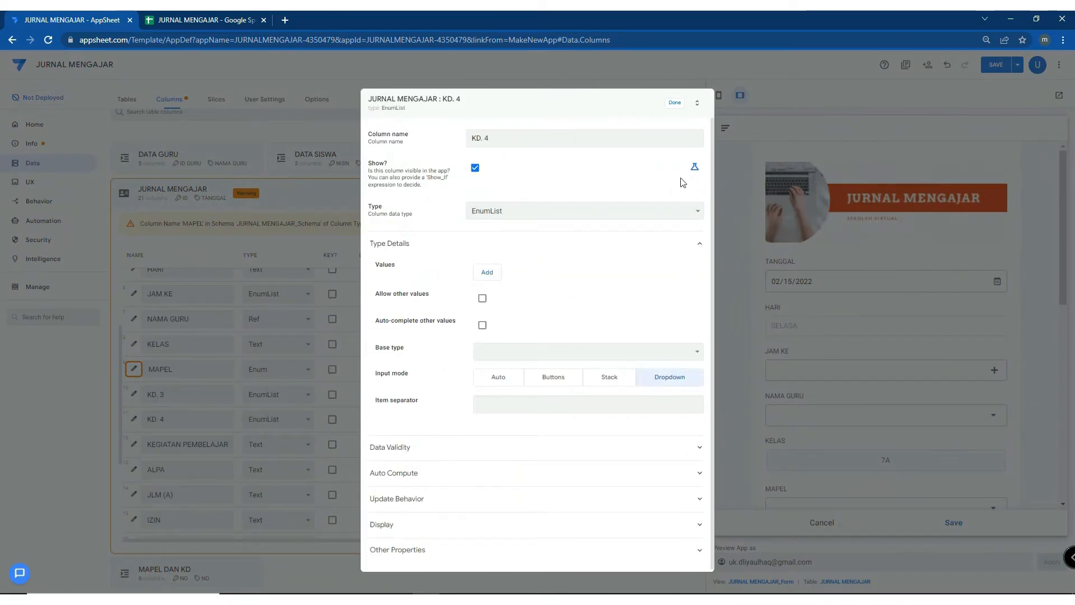
pyautogui.click(675, 103)
pyautogui.click(996, 65)
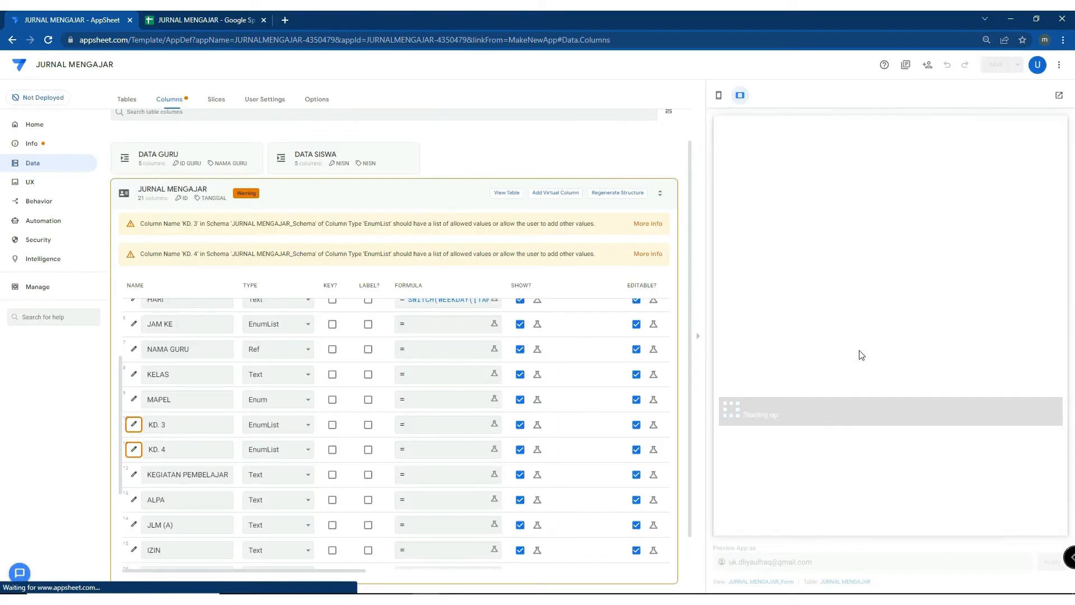
# Choose IPA as the MAPEL in the preview form to test the subject dropdown
pyautogui.scroll(-8, 801, 350)
pyautogui.scroll(1, 801, 351)
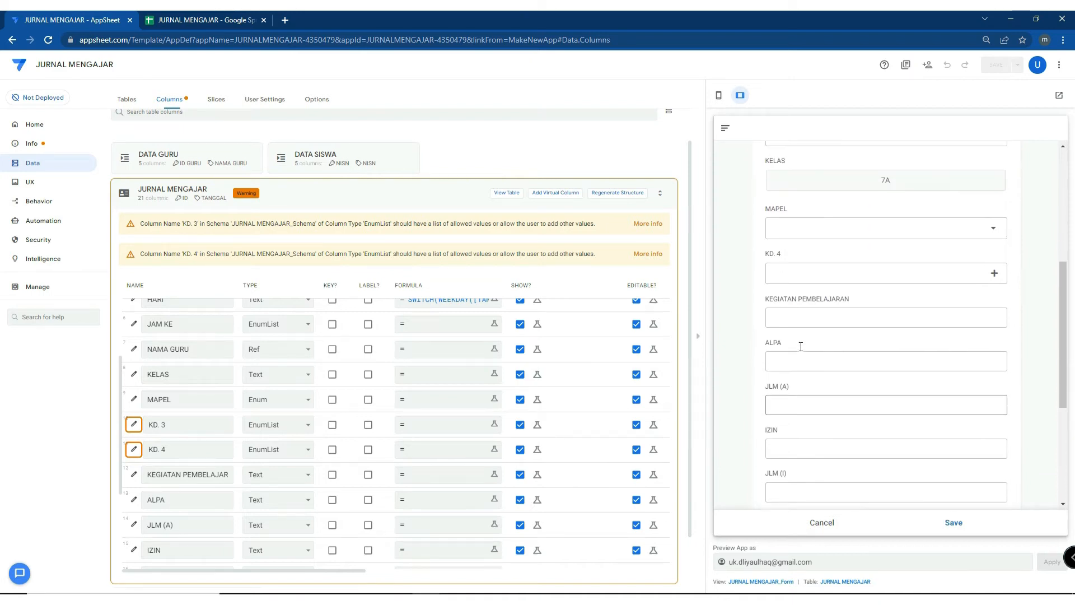
pyautogui.click(844, 229)
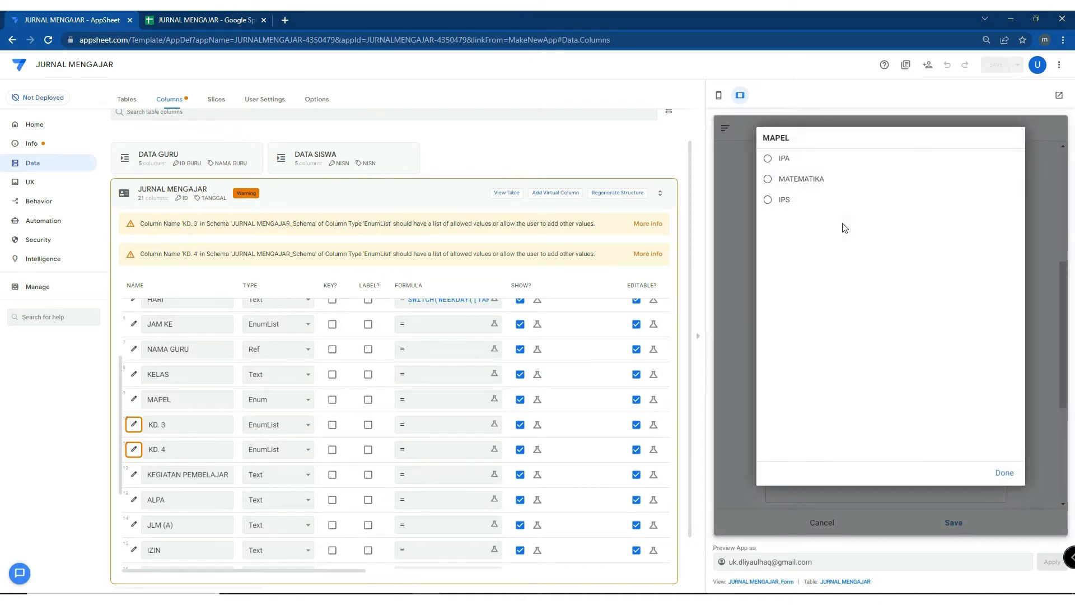
pyautogui.click(787, 161)
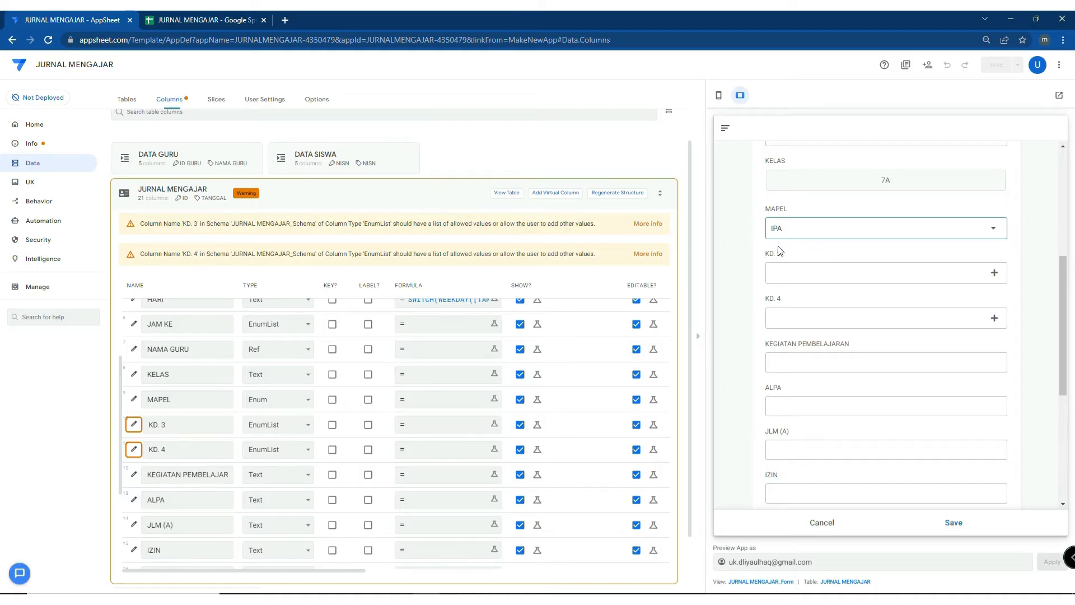
pyautogui.click(791, 230)
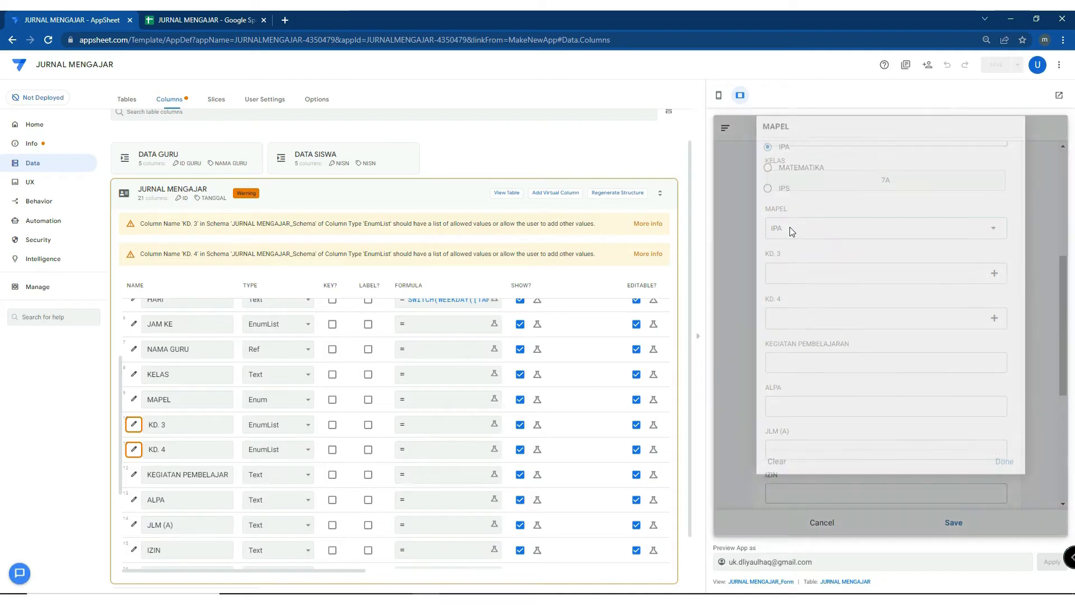
pyautogui.click(785, 163)
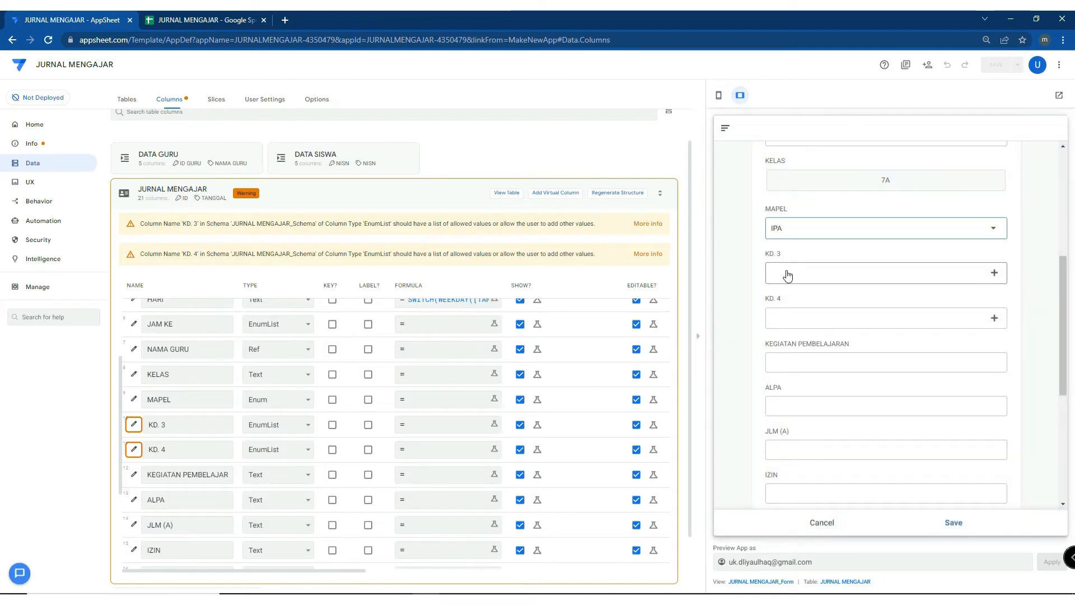
# Test multiple selection for KD. 3 in the preview form by checking competencies 3.1, 3.2 and 3.3
pyautogui.click(788, 274)
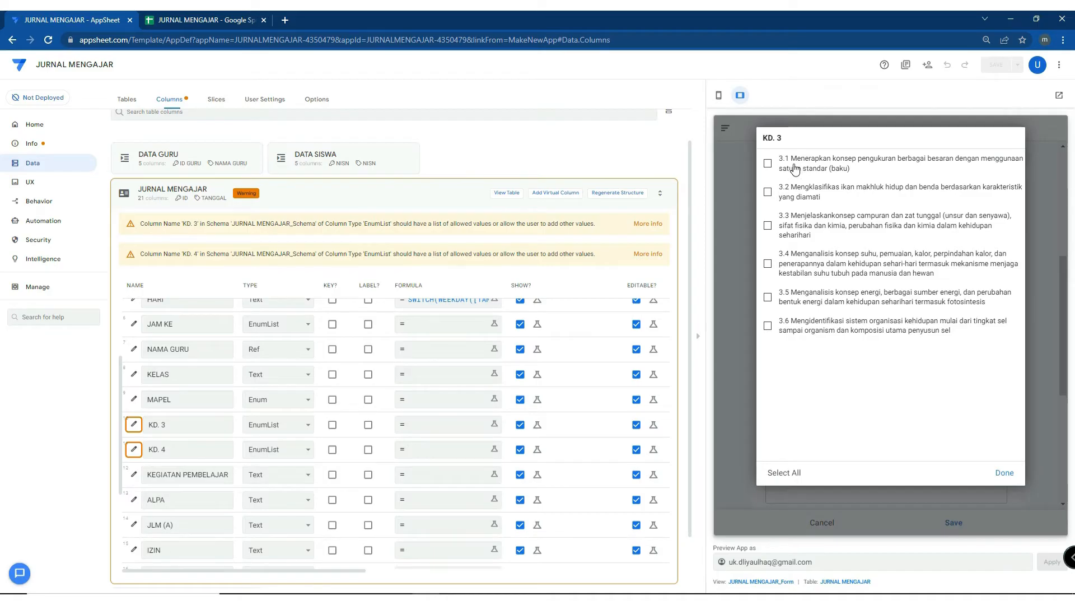
pyautogui.click(792, 166)
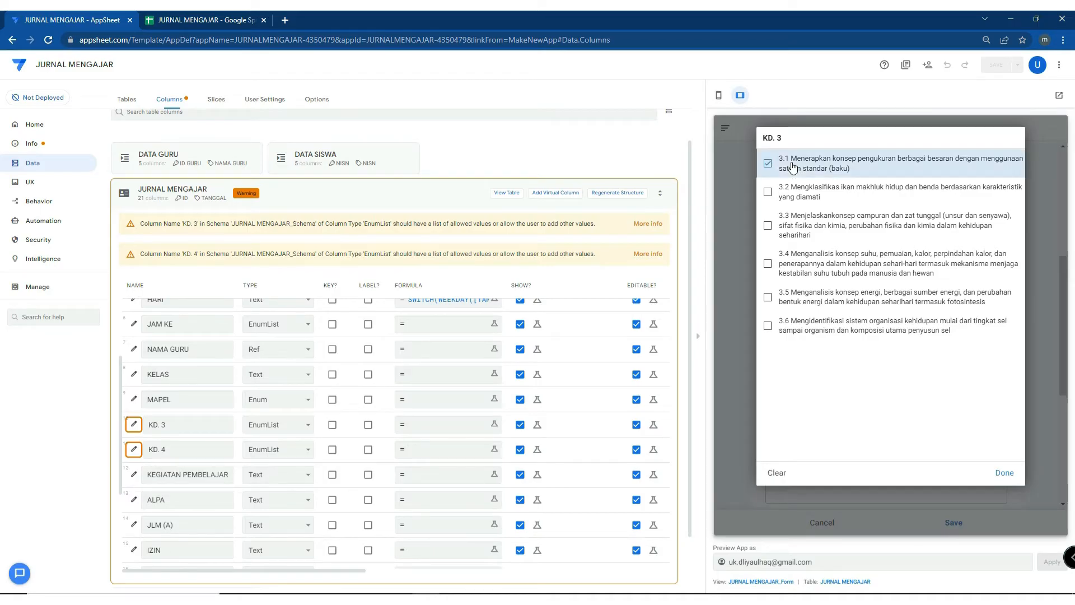
pyautogui.click(798, 228)
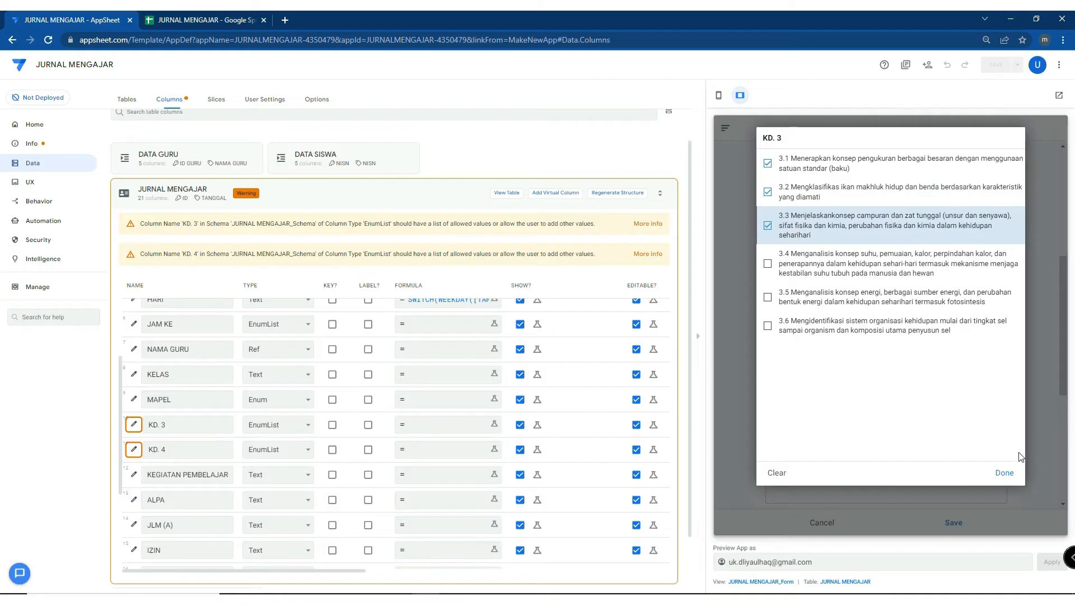
pyautogui.click(1005, 473)
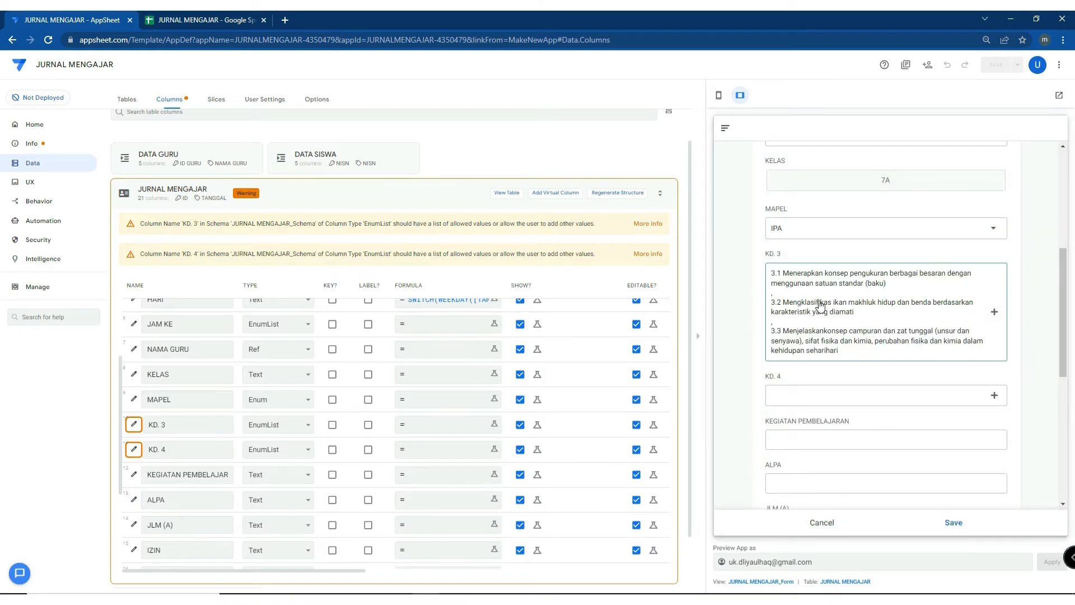
# Examine the KD. 4 options in the preview form and compare them with the chosen subject and KD. 3 competencies
pyautogui.scroll(-2, 821, 307)
pyautogui.click(799, 284)
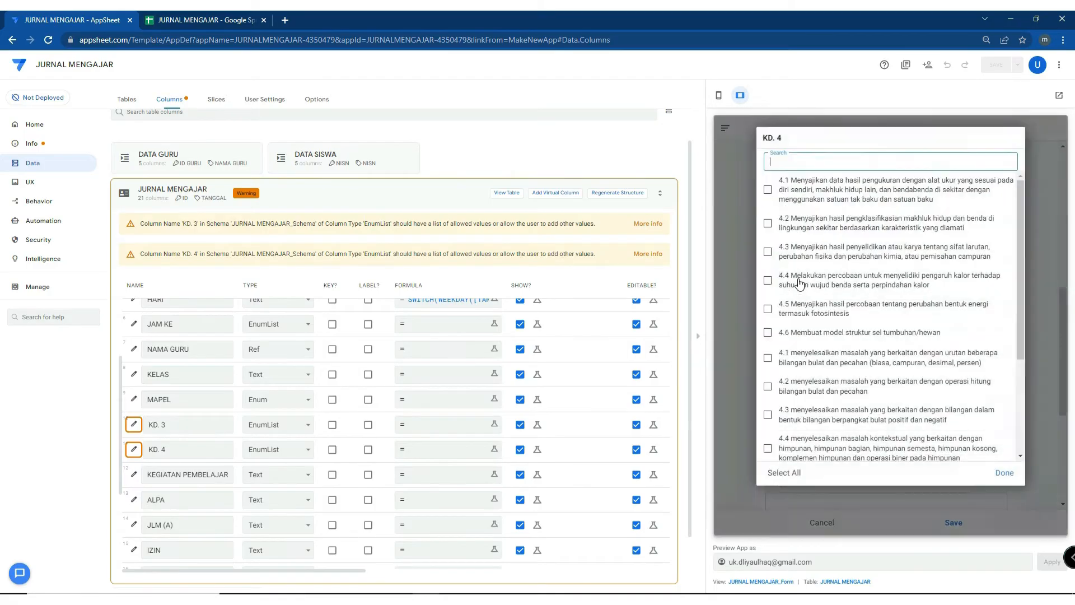
pyautogui.scroll(-3, 801, 193)
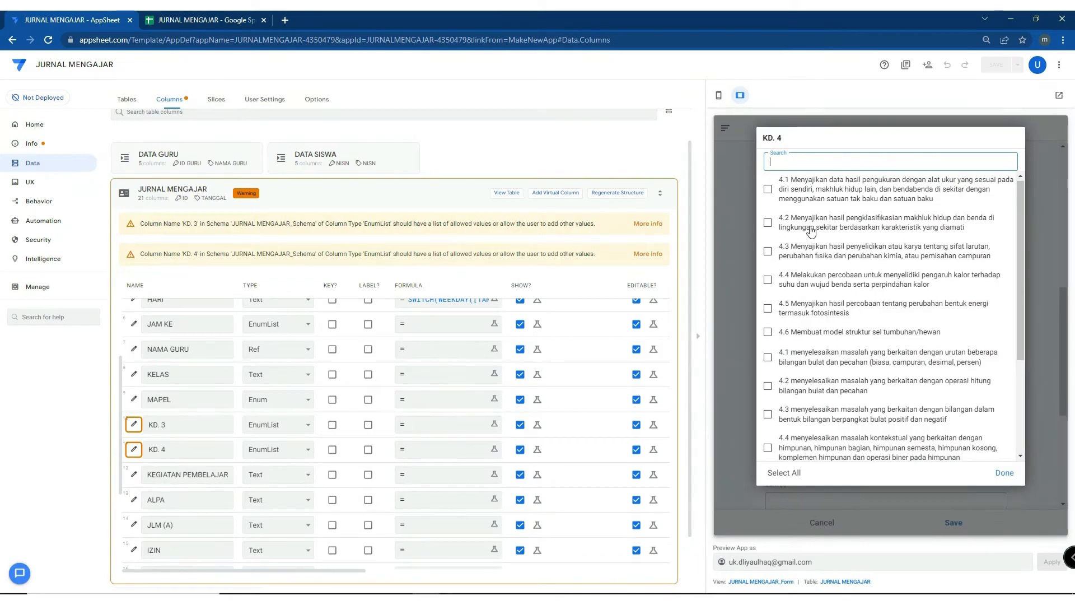
pyautogui.scroll(3, 798, 193)
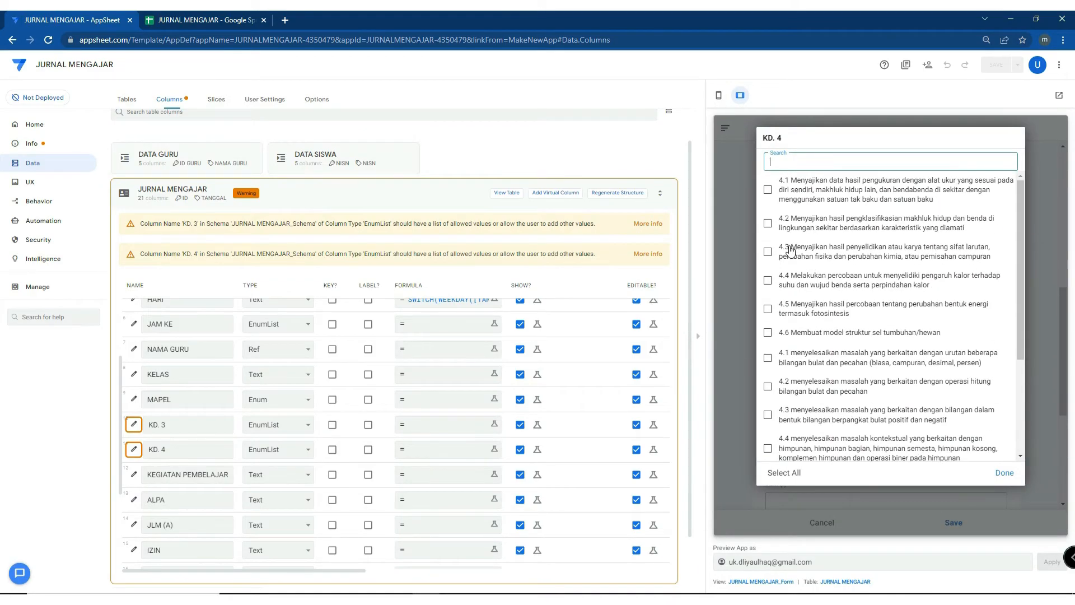
pyautogui.click(1006, 474)
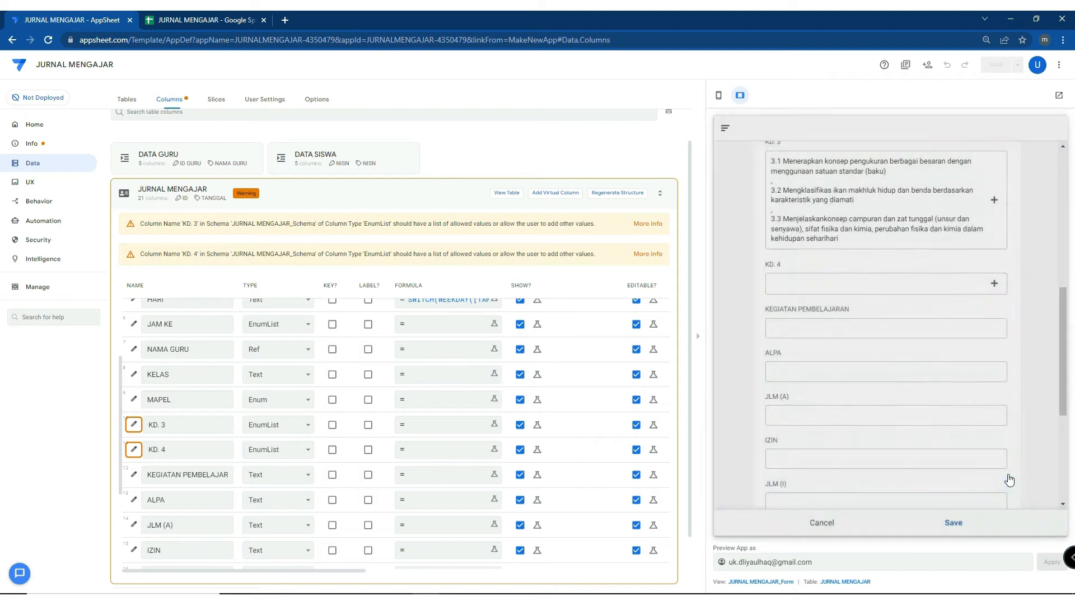
pyautogui.scroll(2, 879, 304)
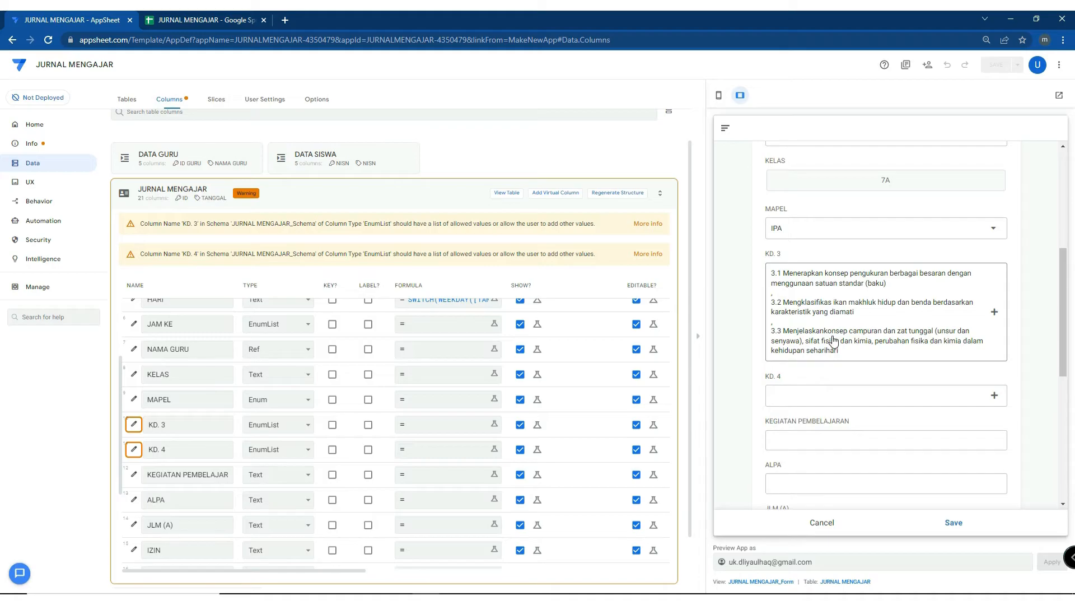
pyautogui.scroll(-2, 832, 343)
pyautogui.scroll(2, 832, 340)
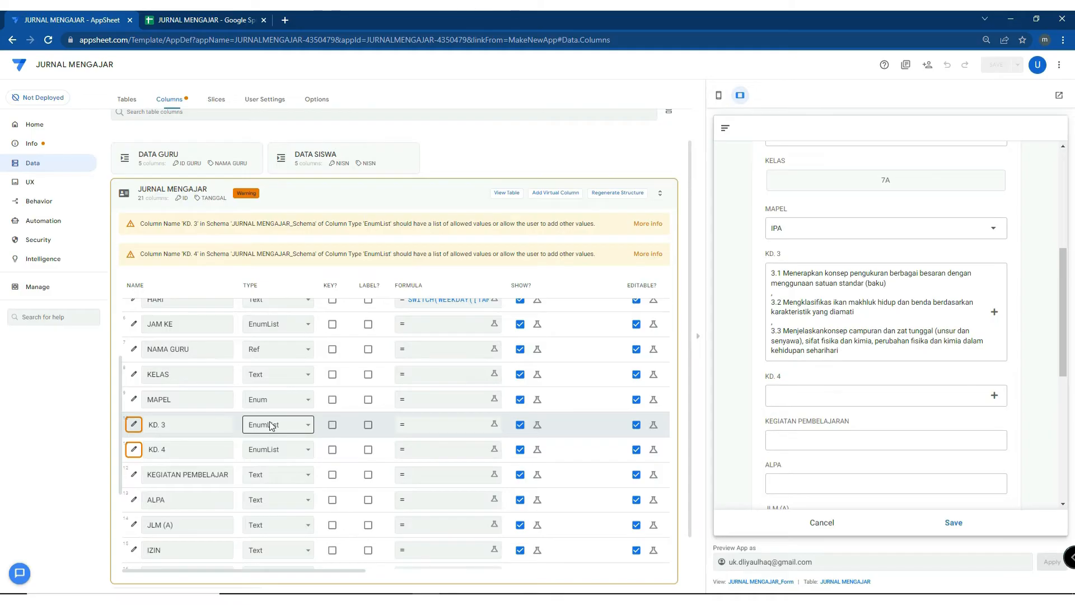
# Change the KD. 3 column's type back to Text and close its settings
pyautogui.click(284, 424)
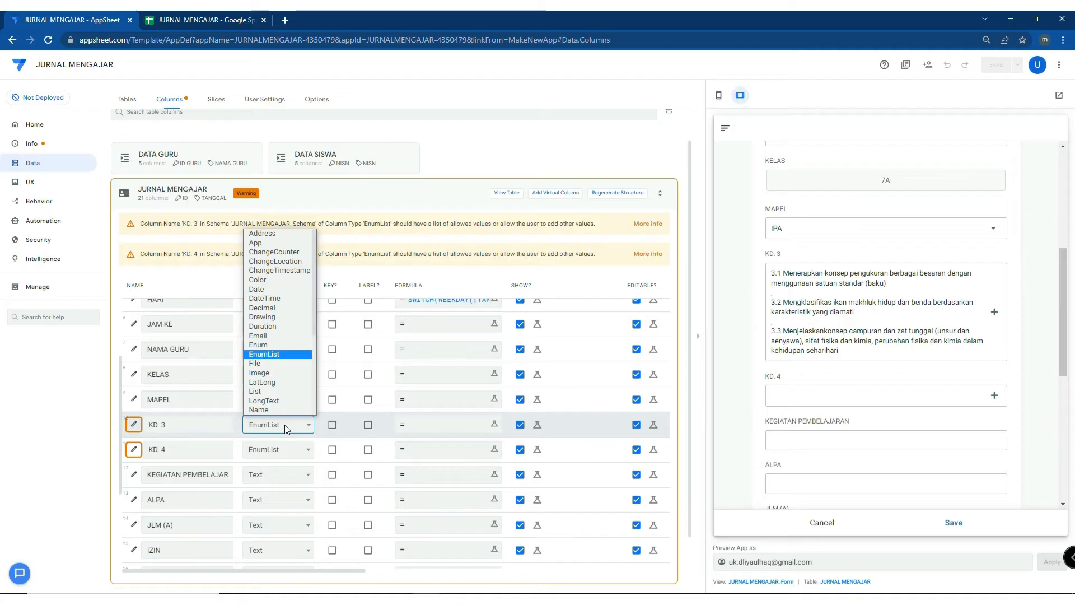
pyautogui.click(133, 425)
pyautogui.click(597, 233)
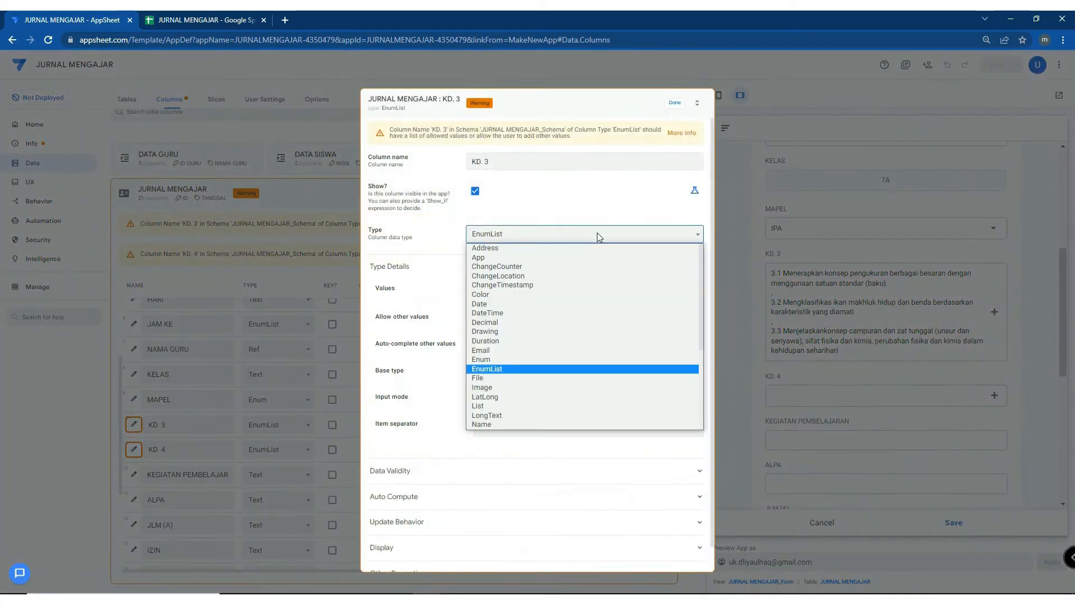
pyautogui.scroll(-3, 515, 392)
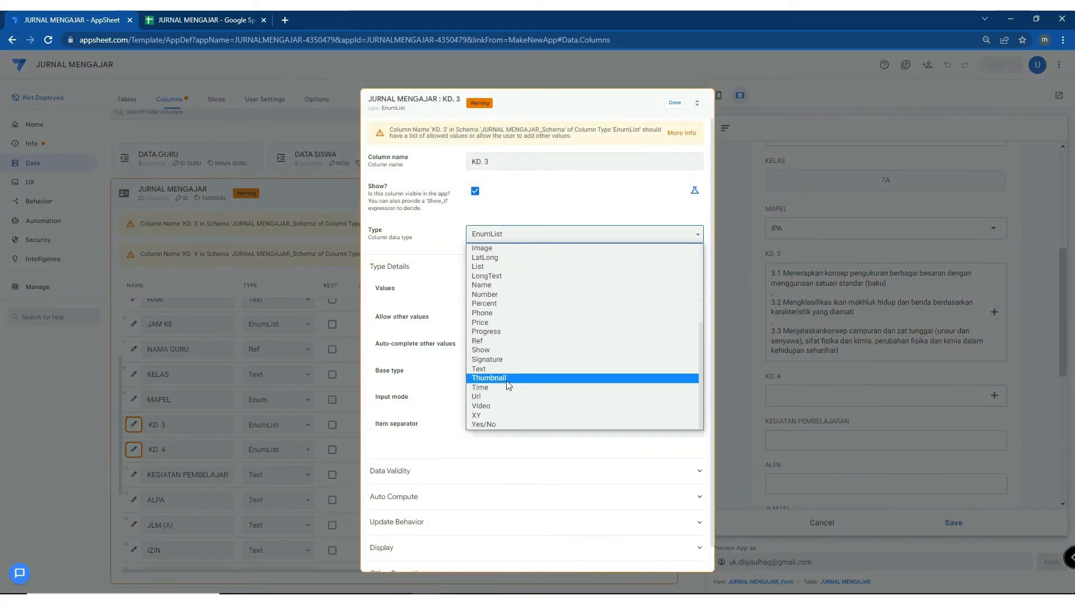
pyautogui.click(507, 371)
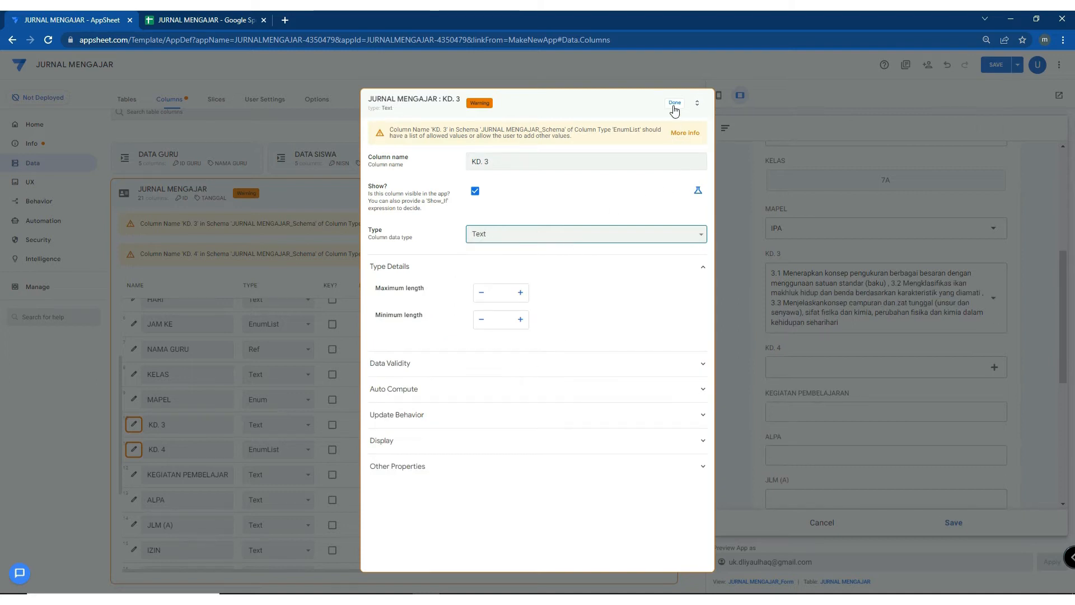
pyautogui.click(675, 103)
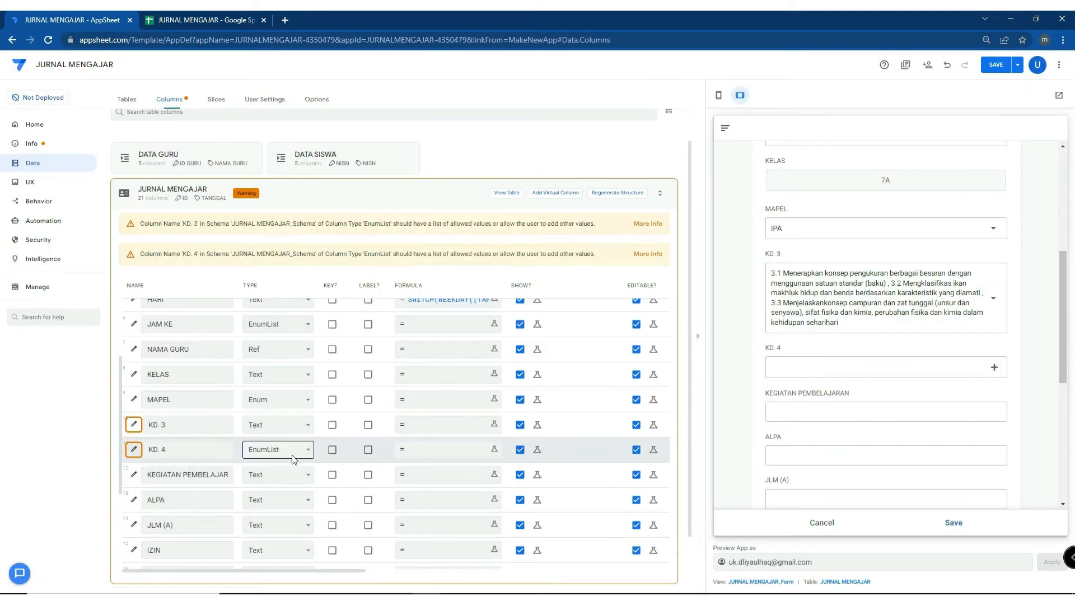
# Change the KD. 4 column's type back to Text and save the app
pyautogui.click(288, 451)
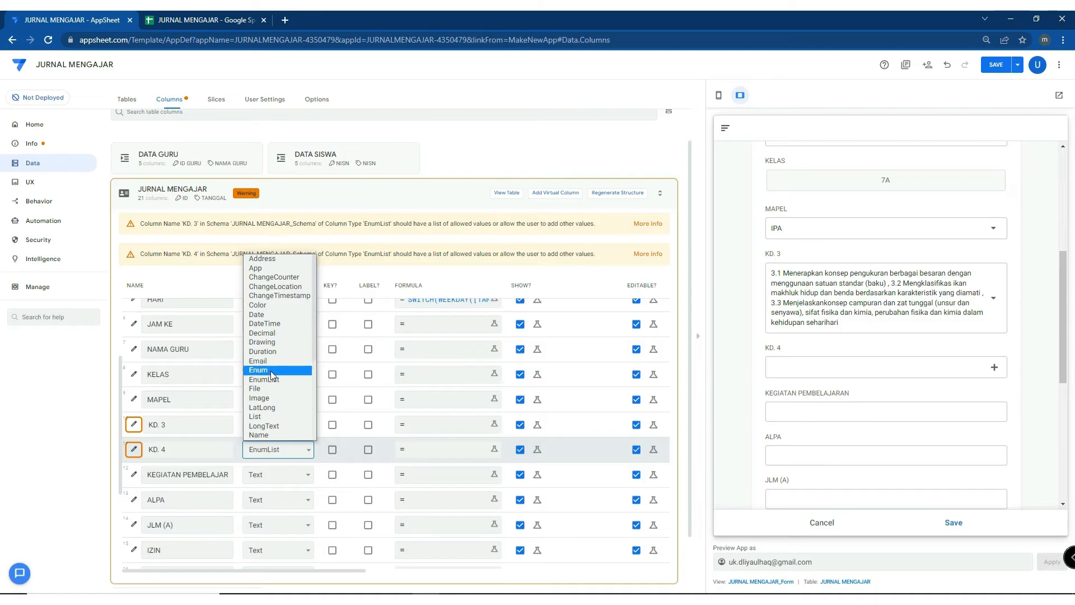
pyautogui.scroll(-1, 274, 434)
pyautogui.scroll(-3, 273, 435)
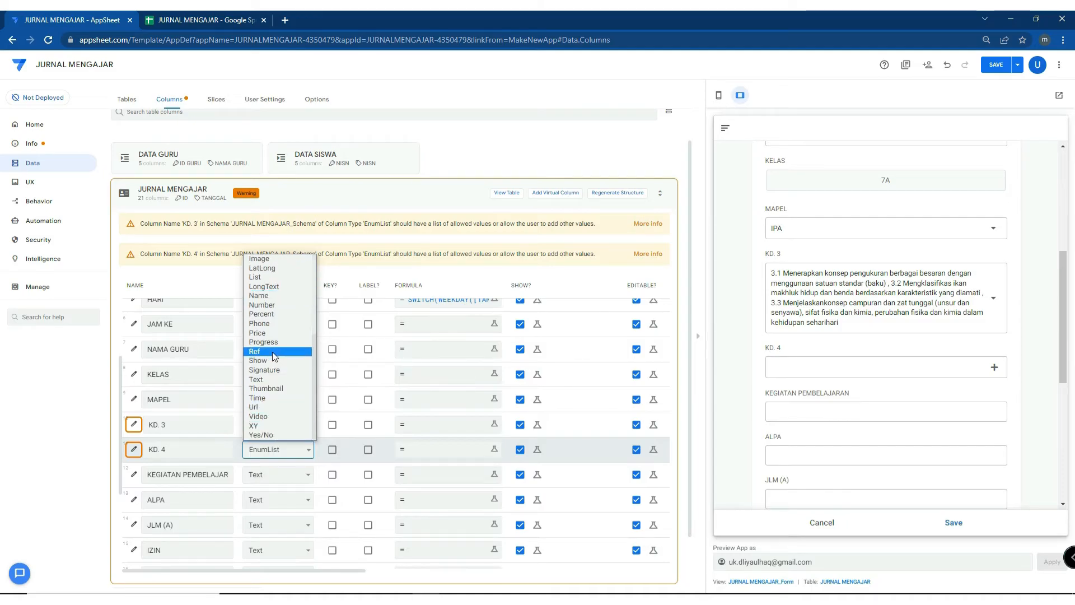
pyautogui.click(271, 380)
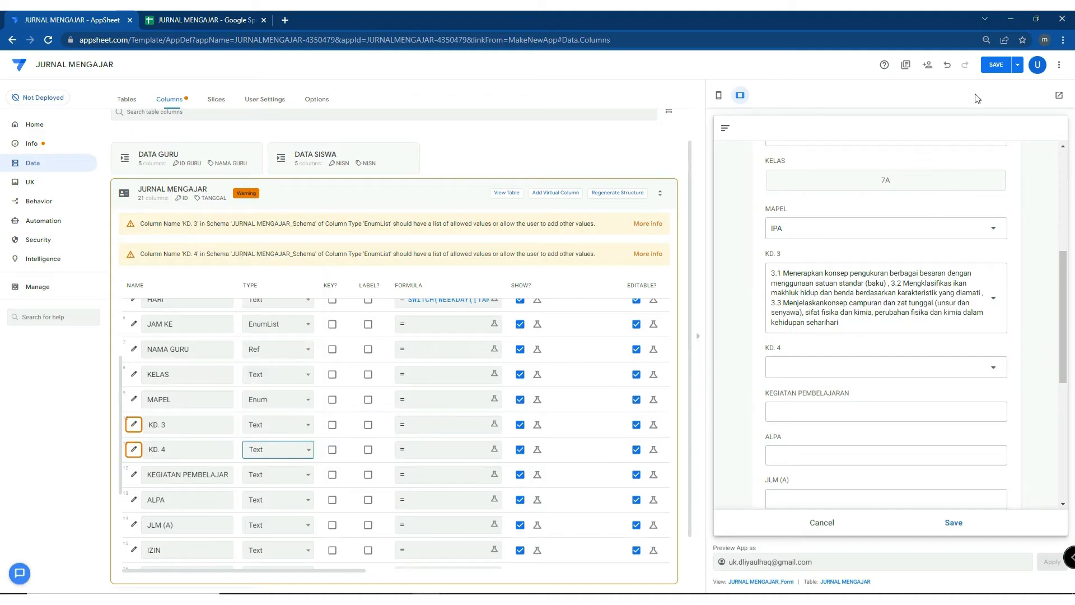
pyautogui.click(996, 65)
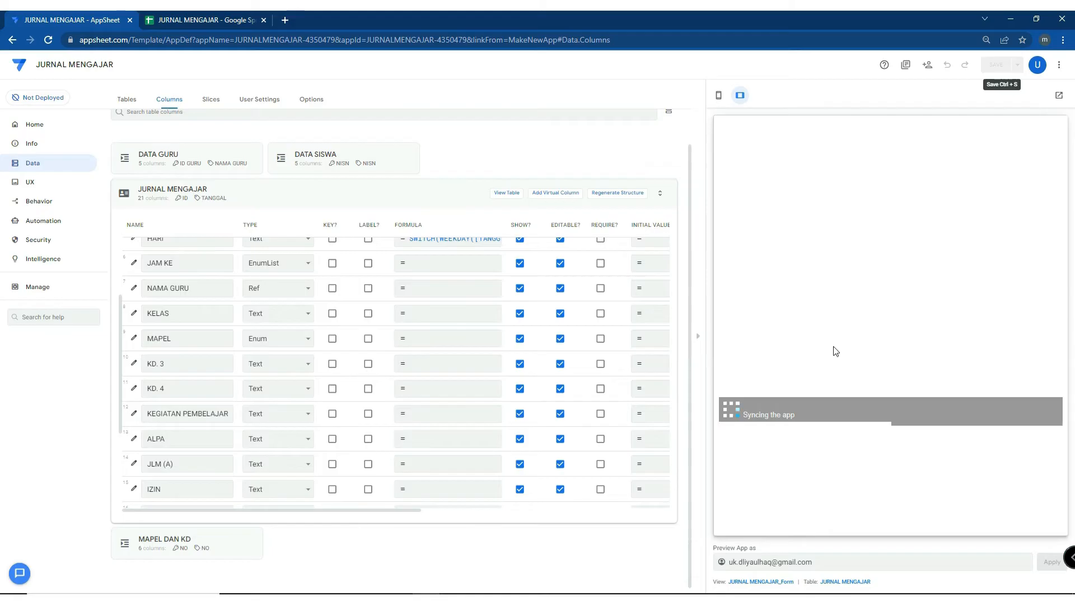
# Choose class 7A for KELAS in the preview form and activate the KEGIATAN PEMBELAJARAN field
pyautogui.scroll(-2, 849, 322)
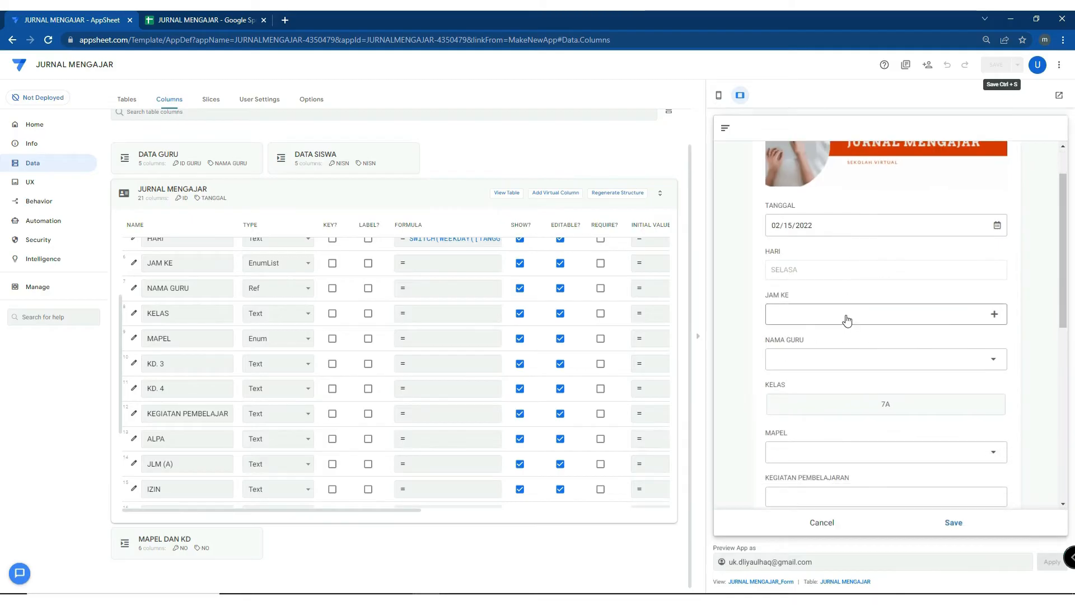
pyautogui.scroll(-3, 847, 320)
pyautogui.click(856, 239)
pyautogui.click(822, 333)
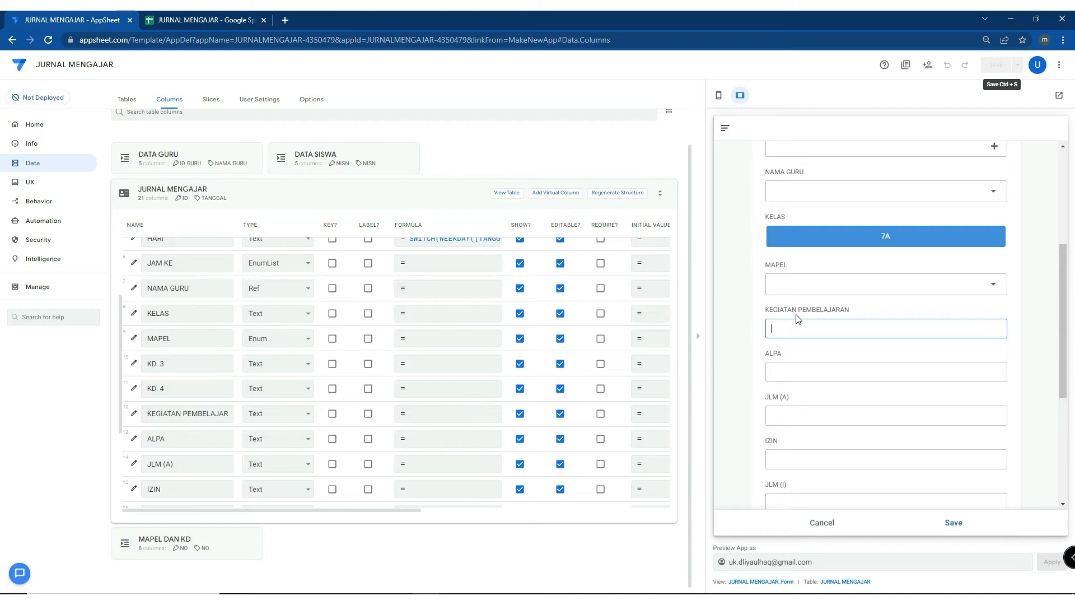
# Change the KEGIATAN PEMBELAJARAN column's type to LongText and test the field in the preview form with the text FGDFGGD
pyautogui.scroll(-2, 202, 442)
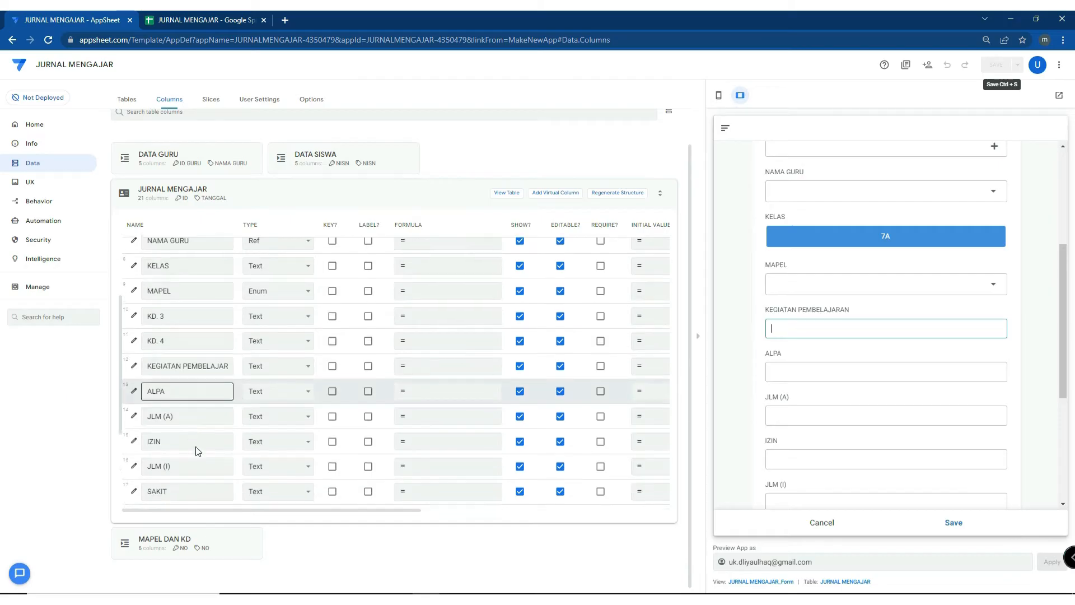
pyautogui.click(204, 358)
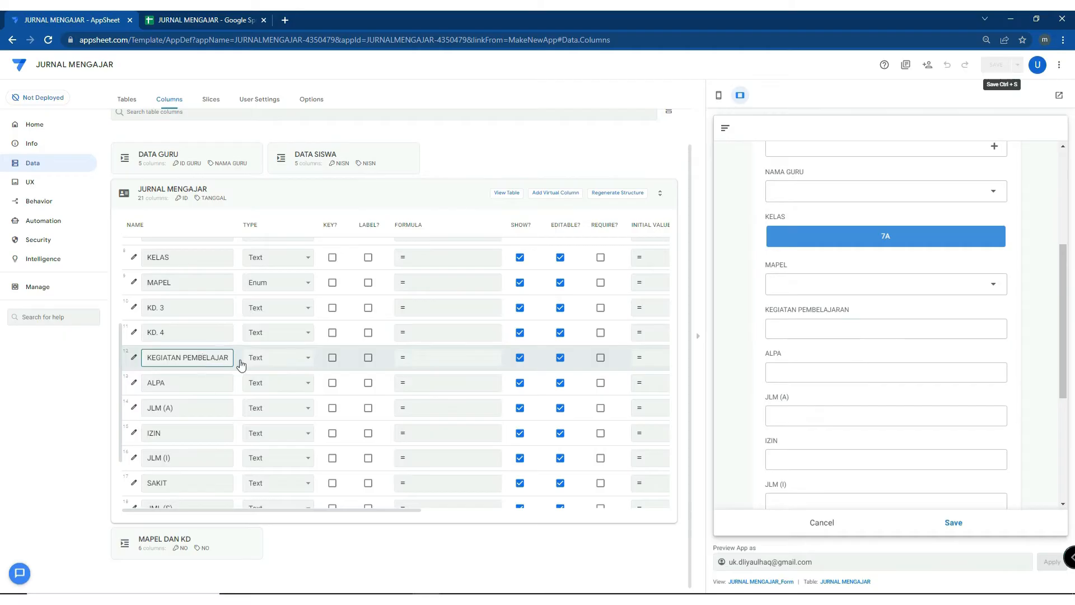
pyautogui.click(263, 355)
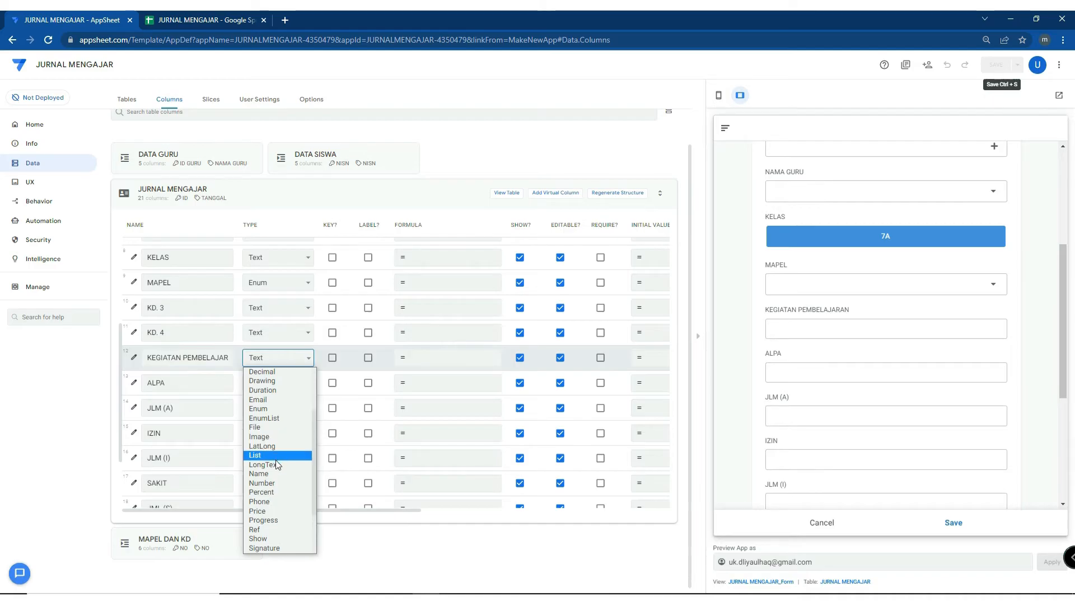
pyautogui.click(277, 460)
pyautogui.click(836, 328)
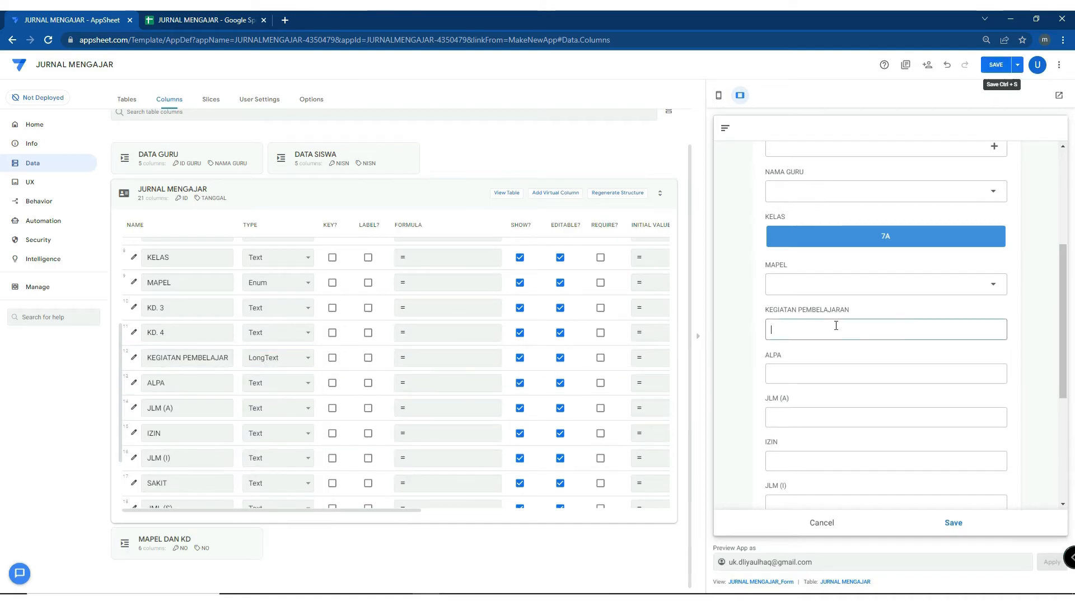
pyautogui.write('FGDFGGD')
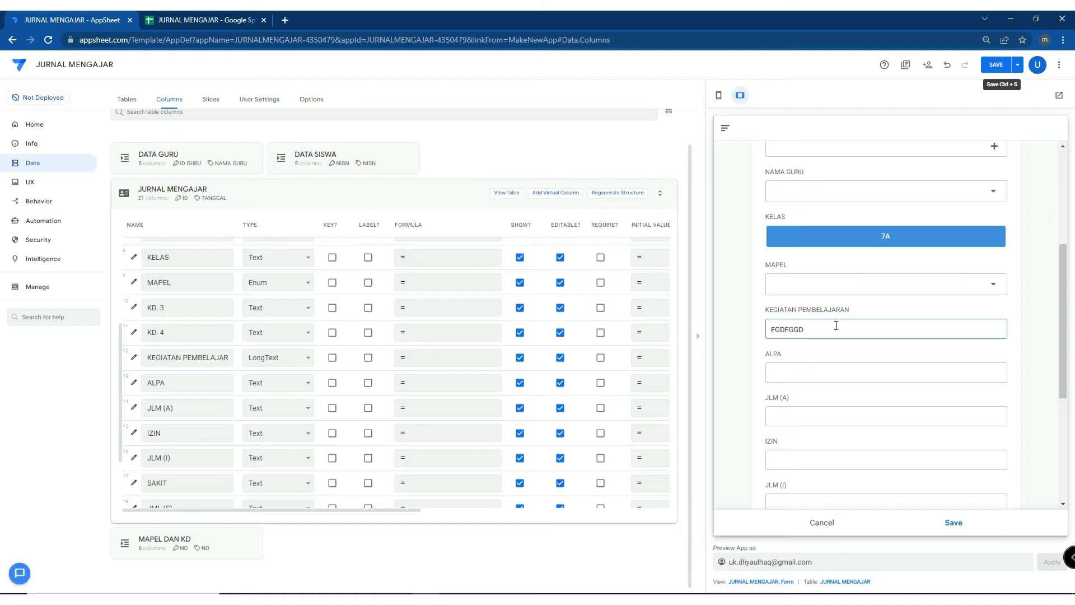
# Add the lines LOIHJNIKJRNGR, RTGRETGRBERNJERT and TYNDES to KEGIATAN PEMBELAJARAN in the preview form to test multi-line entry
pyautogui.press('Return')
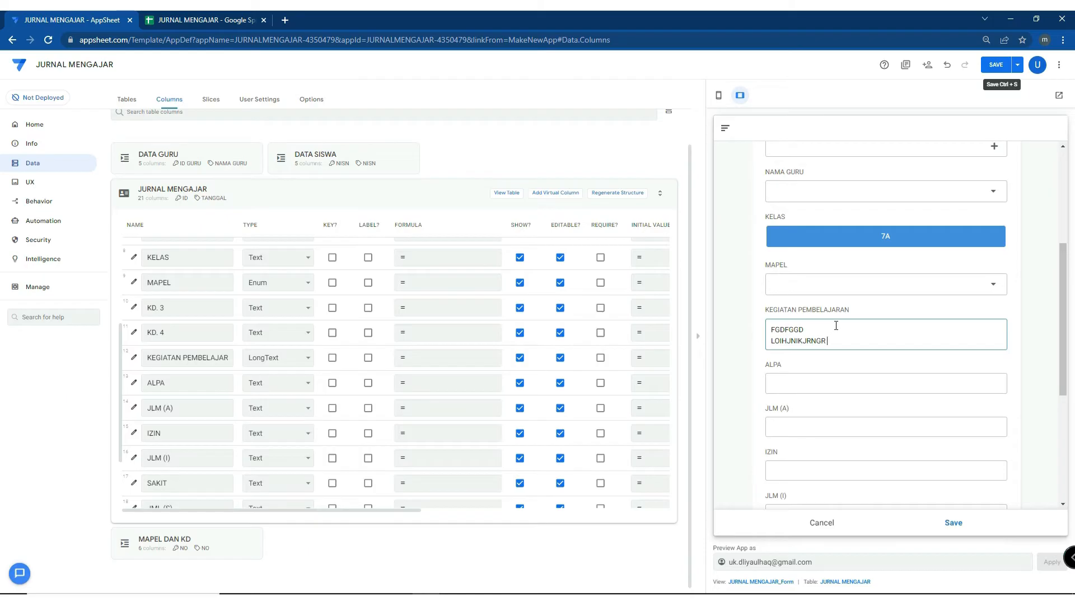
pyautogui.write('LOIHJNIKJRNGR')
pyautogui.press('Return')
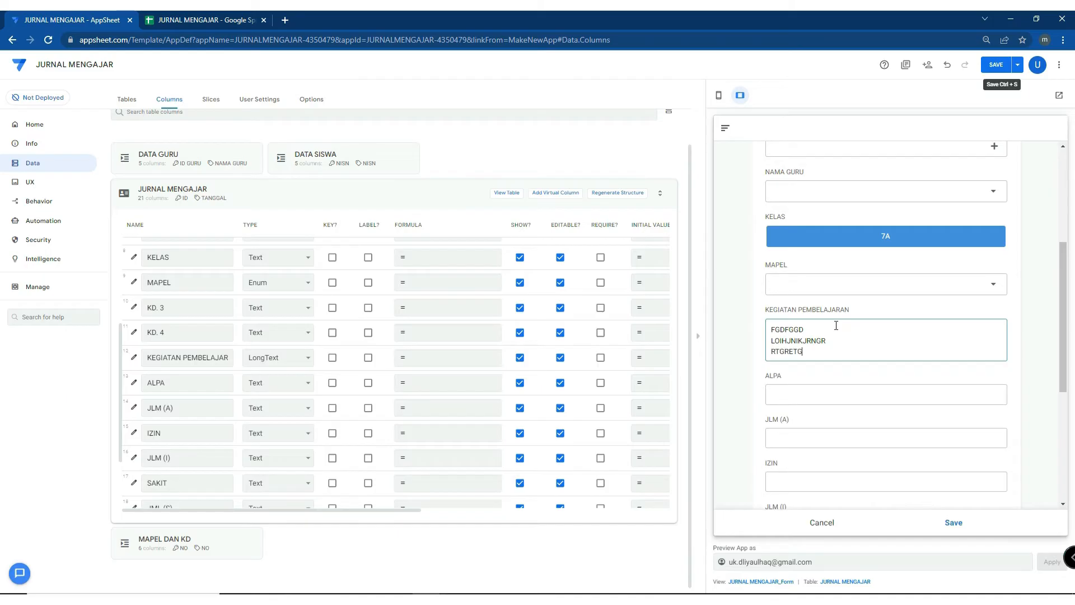
pyautogui.write('RTGRETGRBERNJERT')
pyautogui.press('Return')
pyautogui.write('TYNDES')
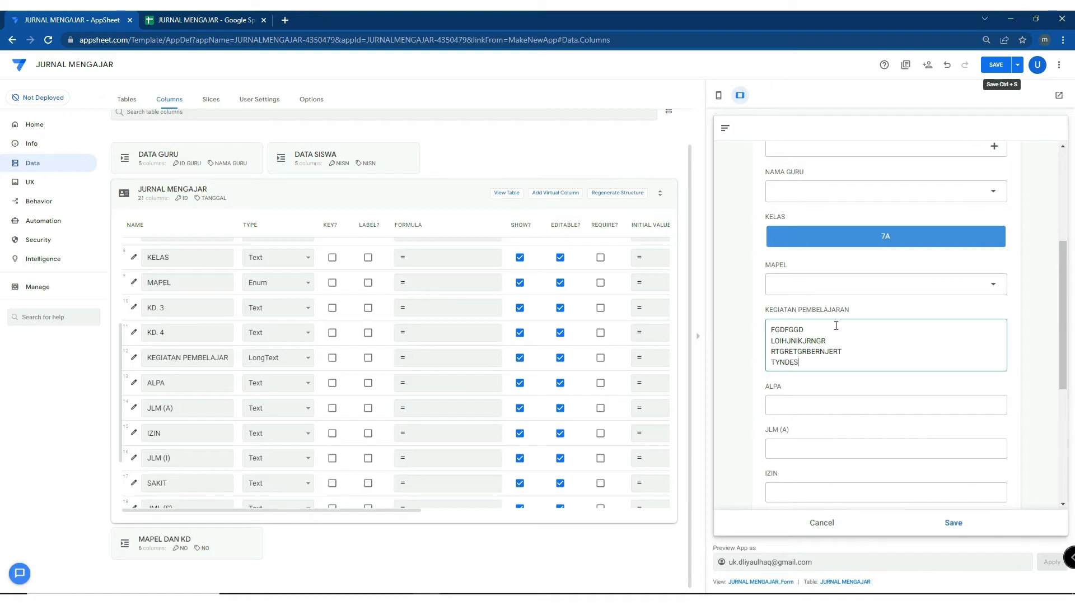
# Clear all test text from the KEGIATAN PEMBELAJARAN field in the preview form and save the app
pyautogui.moveTo(801, 360); pyautogui.dragTo(754, 327)
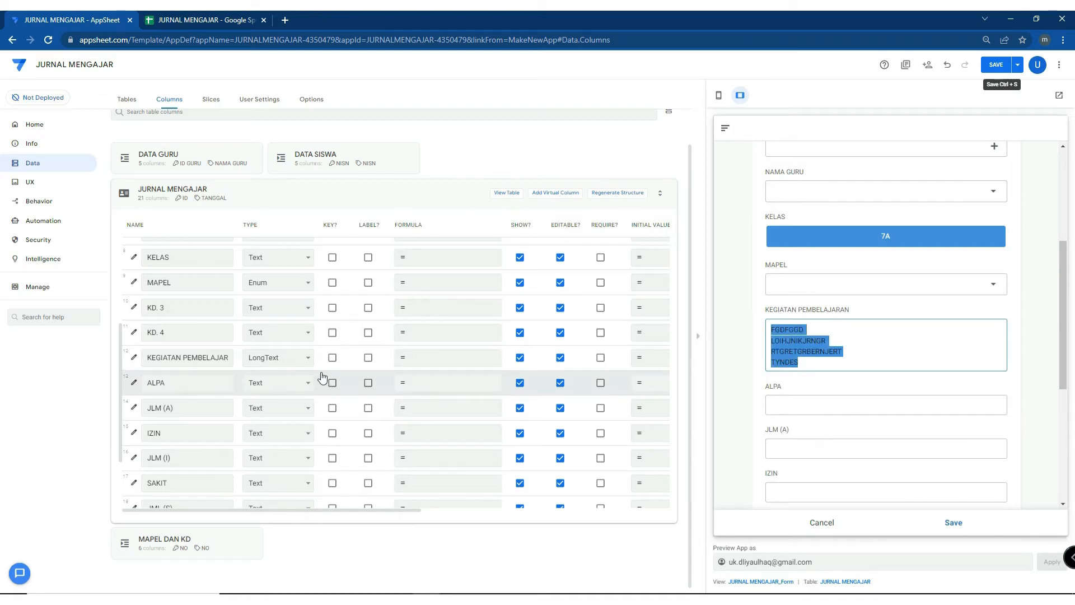
pyautogui.click(809, 361)
pyautogui.moveTo(810, 361); pyautogui.dragTo(759, 326)
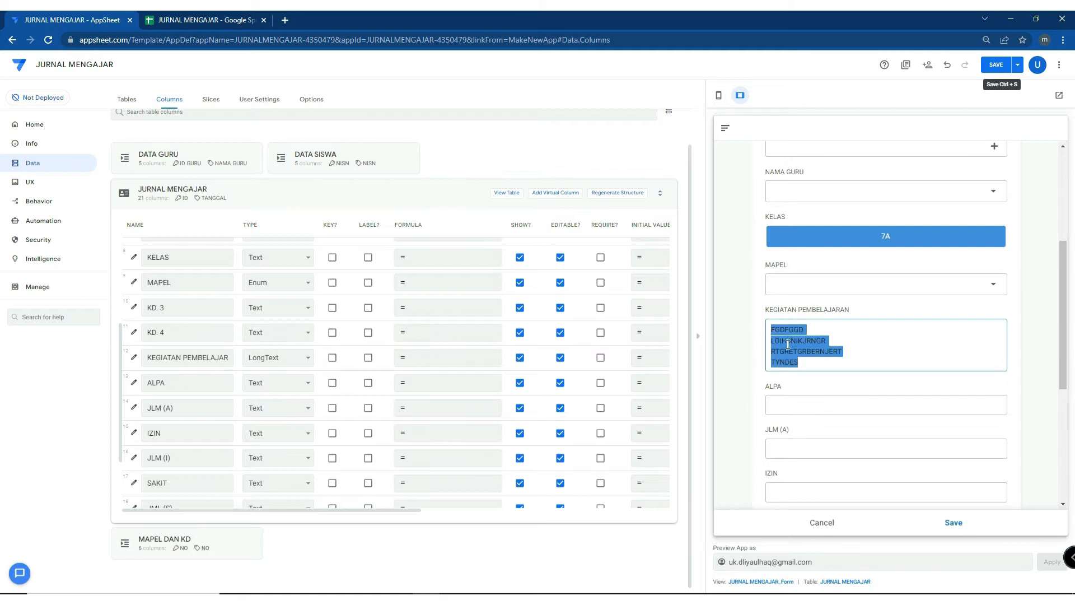
pyautogui.press('BackSpace')
pyautogui.hotkey('ctrl', 's')
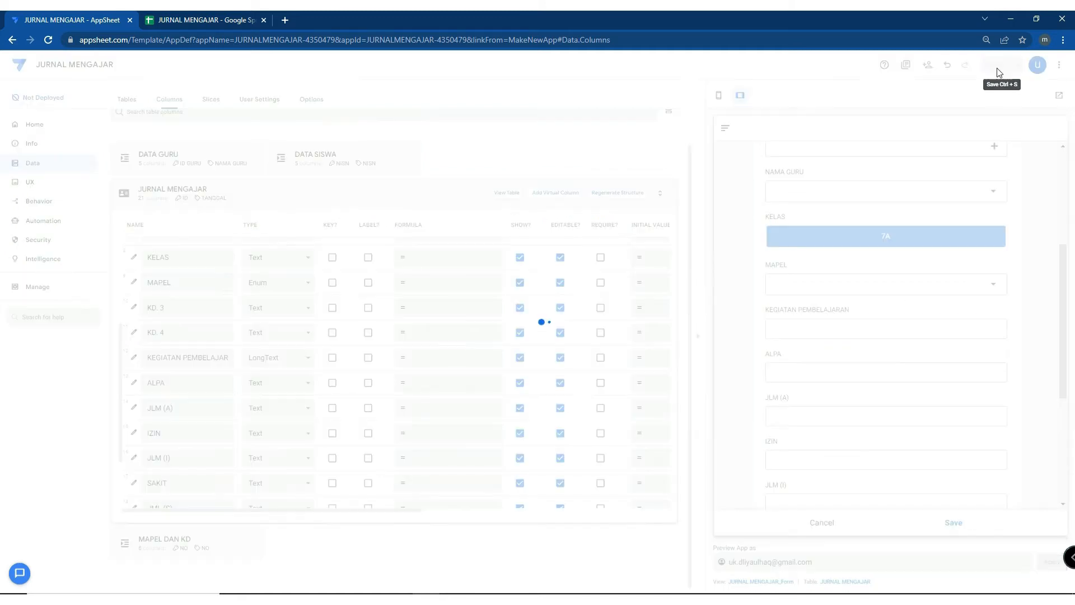
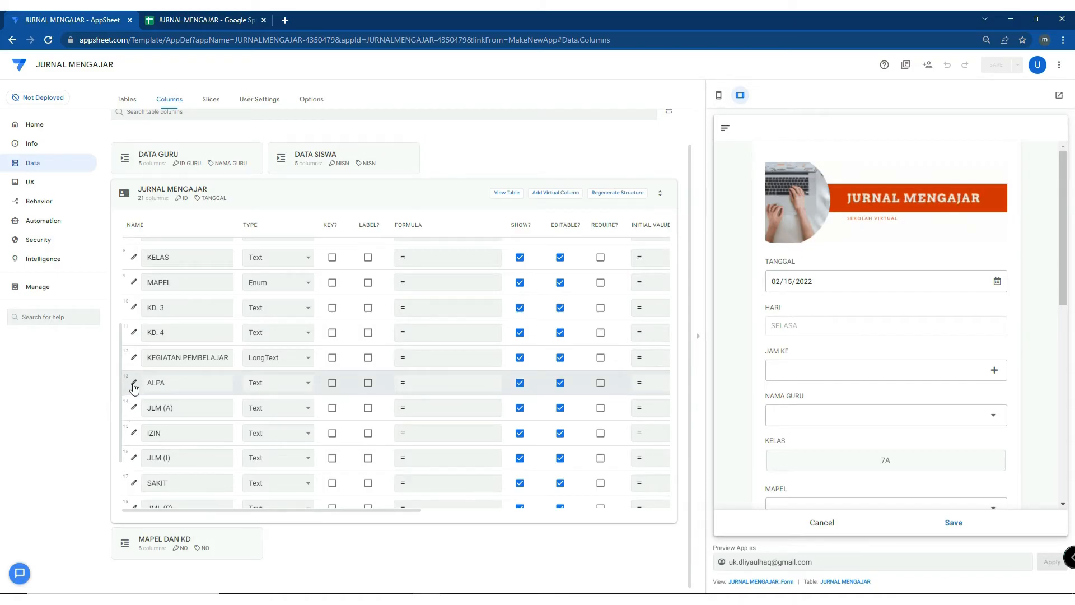
# Set the ALPA column's Valid If expression to DATA SISWA[NAMA SISWA] and save the app
pyautogui.click(134, 383)
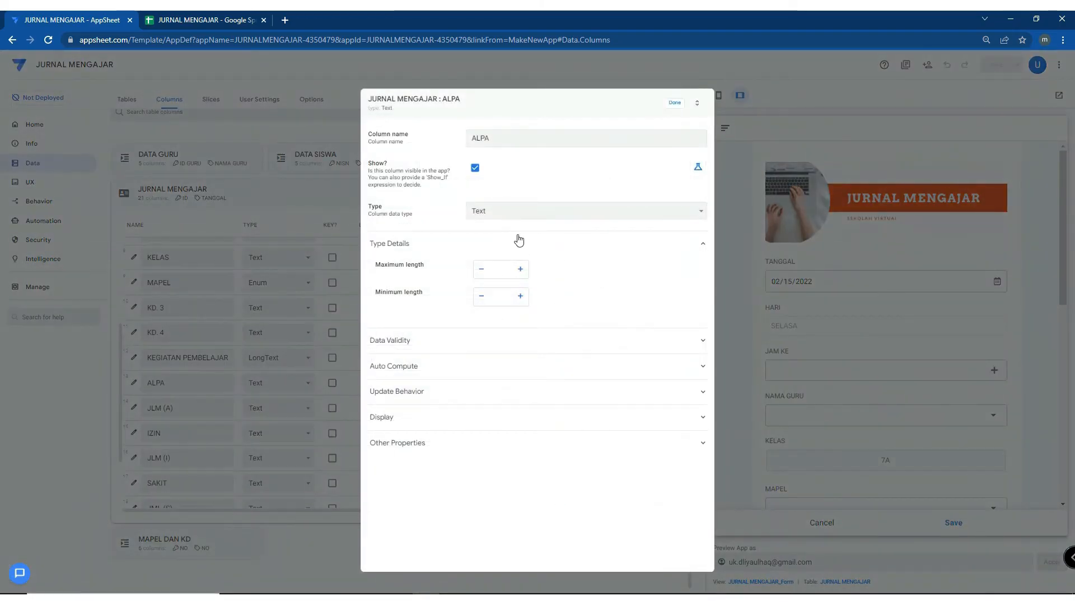
pyautogui.click(543, 348)
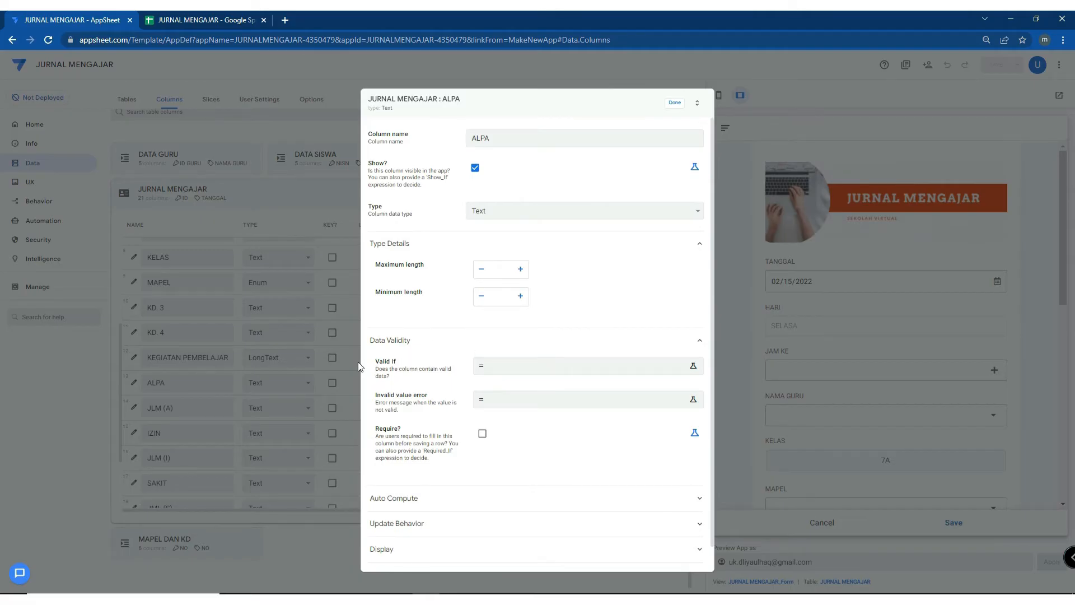
pyautogui.click(559, 367)
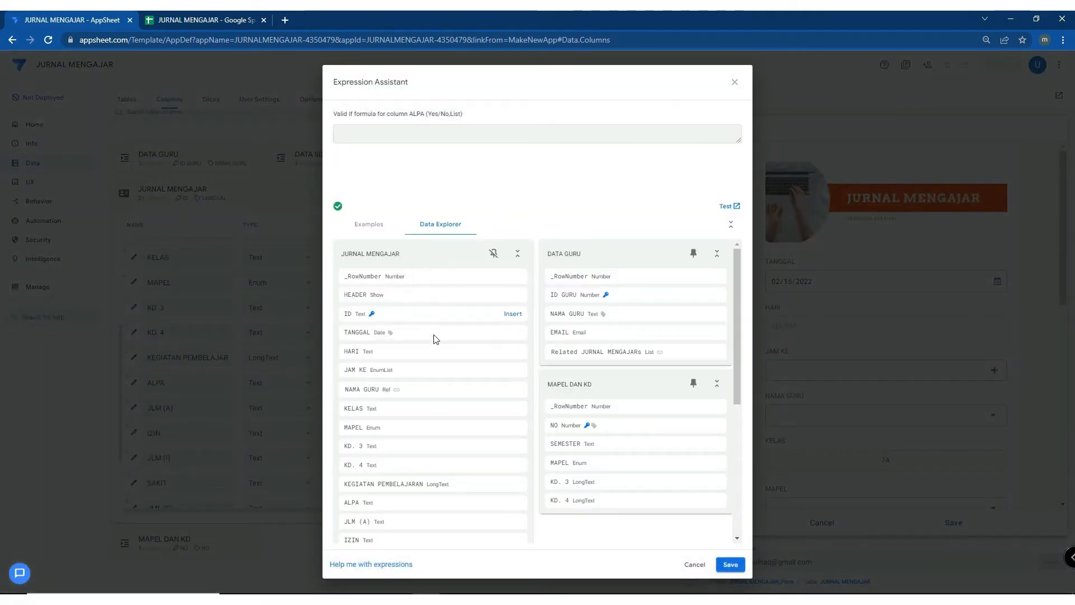
pyautogui.scroll(-5, 448, 418)
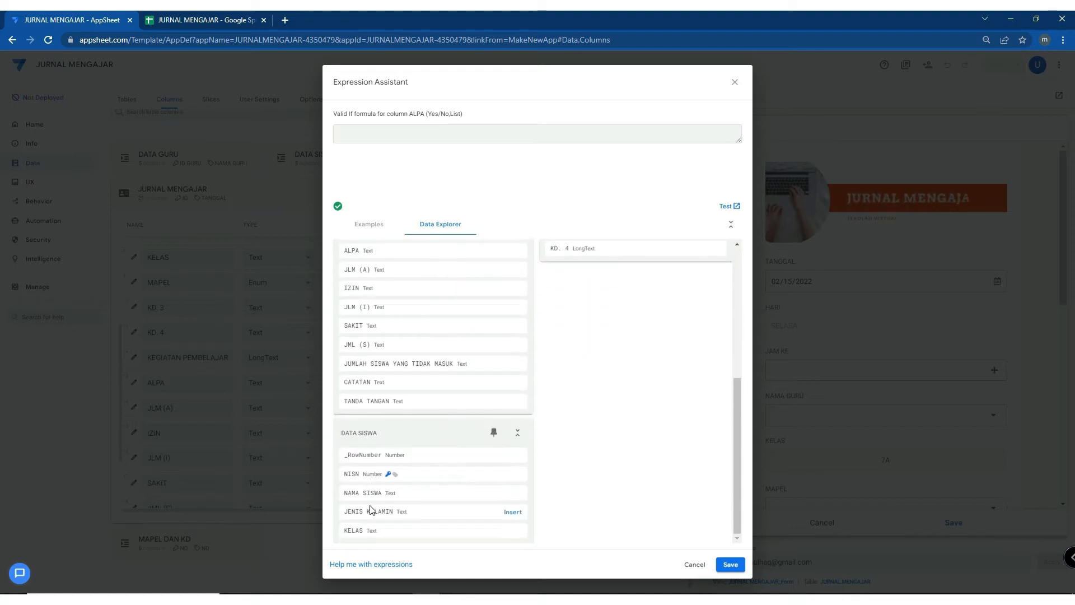
pyautogui.click(511, 493)
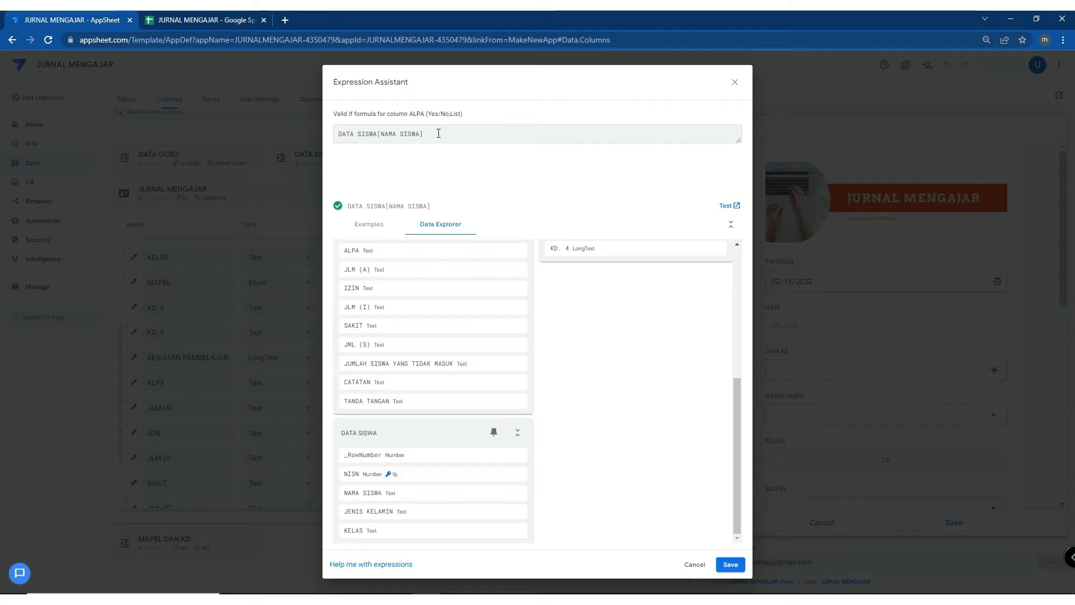
pyautogui.click(731, 566)
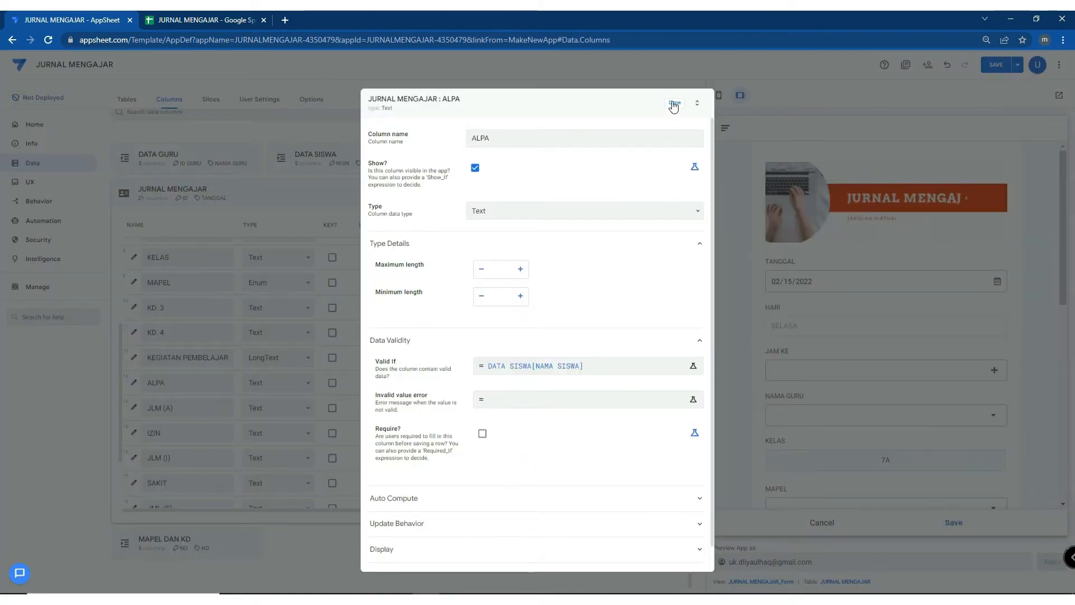
pyautogui.click(673, 104)
pyautogui.click(997, 64)
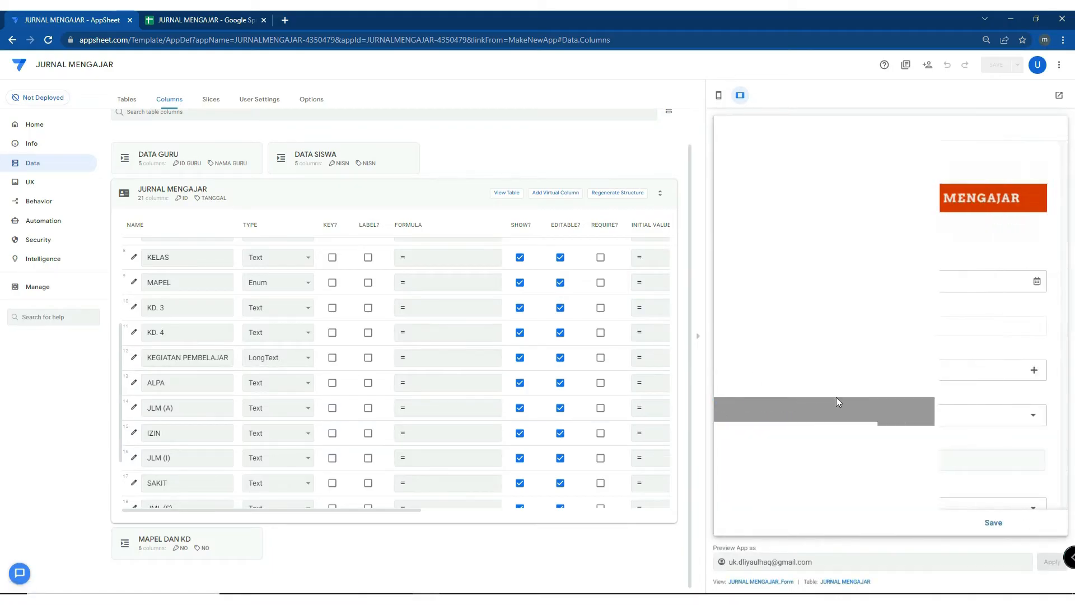
# Choose class 7A in the preview form and test the ALPA dropdown by picking different students one after another
pyautogui.scroll(-5, 836, 398)
pyautogui.click(871, 187)
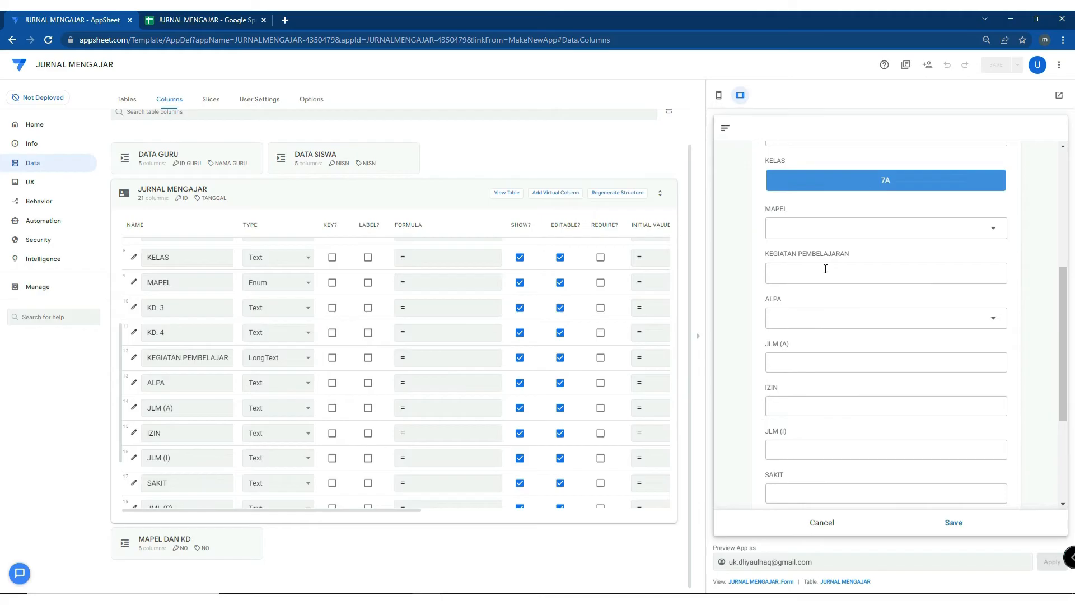
pyautogui.click(813, 320)
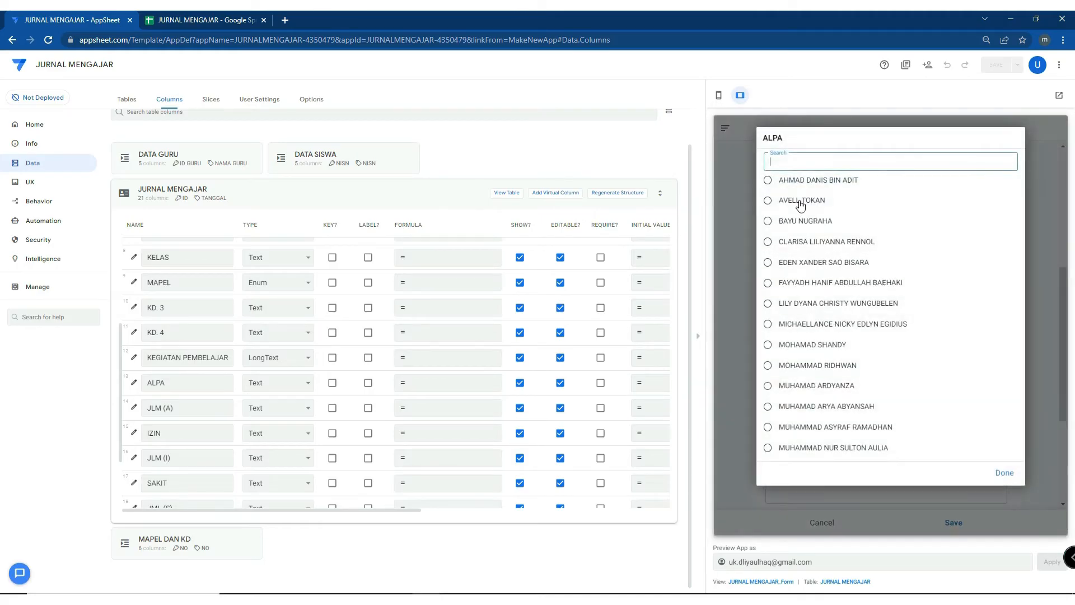
pyautogui.click(813, 186)
pyautogui.click(793, 322)
pyautogui.click(784, 202)
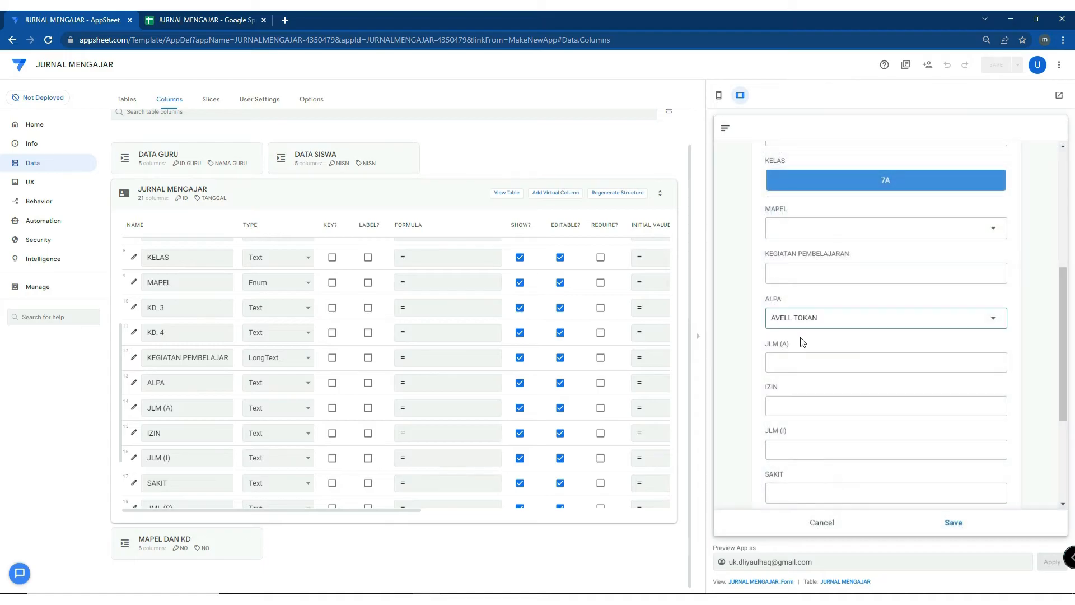
pyautogui.click(805, 327)
pyautogui.click(806, 187)
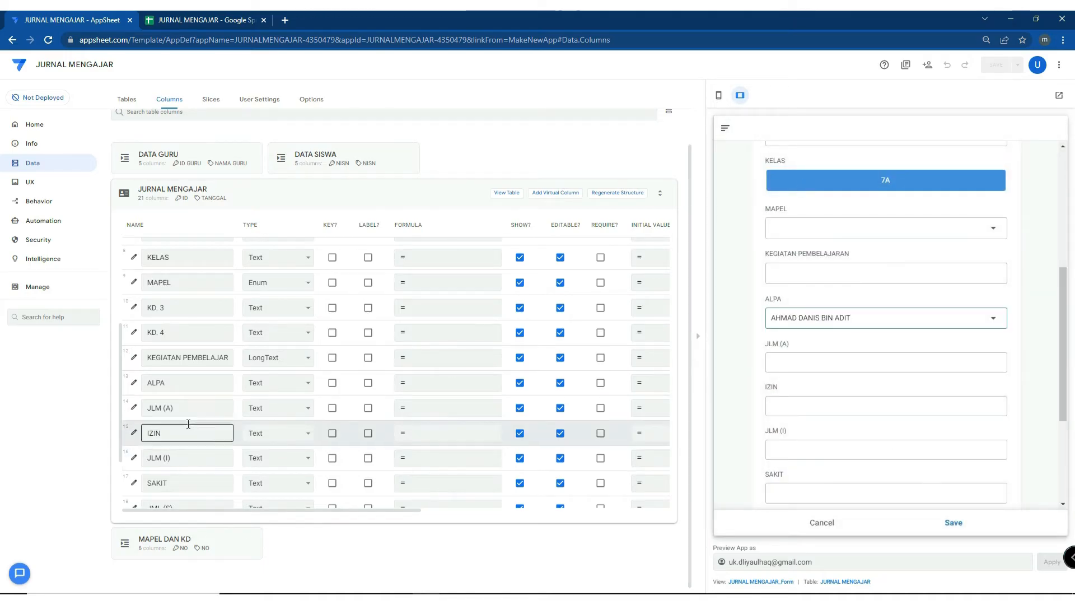
# Change the ALPA column's type to EnumList and save the app
pyautogui.click(148, 409)
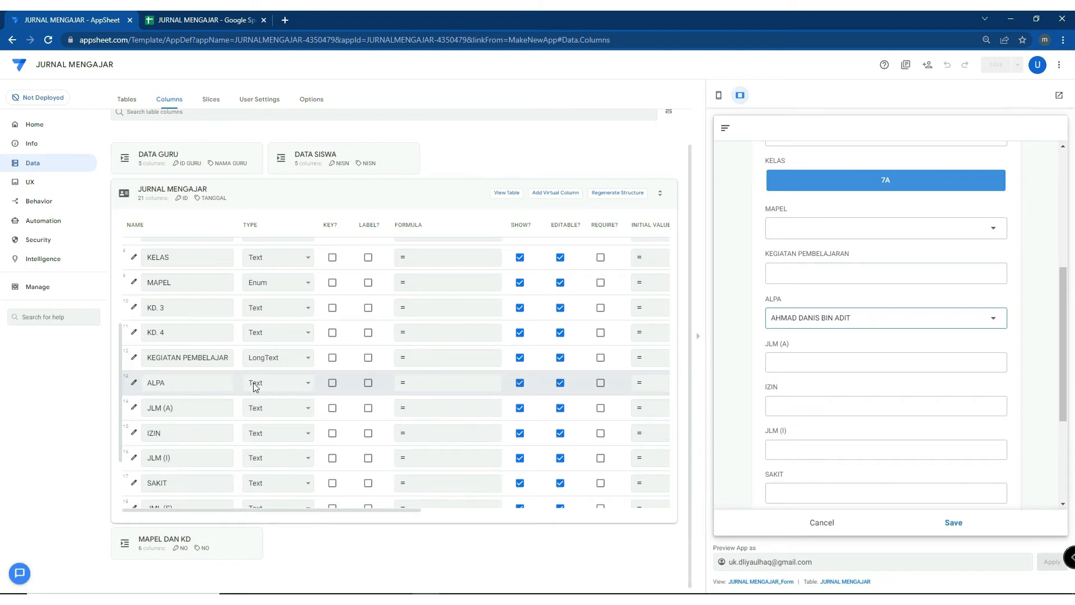
pyautogui.click(187, 384)
pyautogui.click(276, 383)
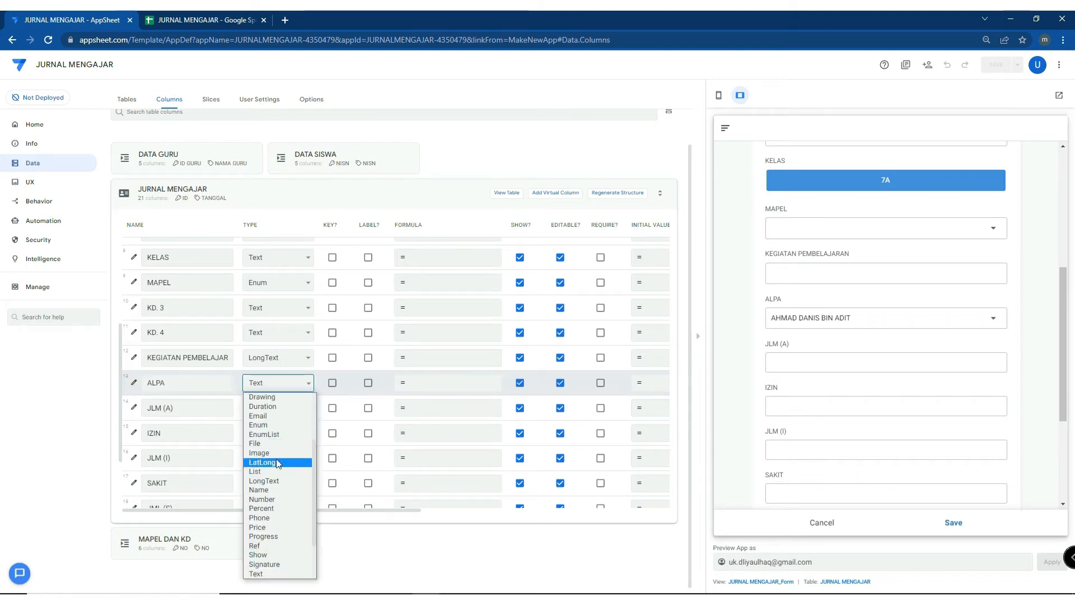
pyautogui.click(279, 436)
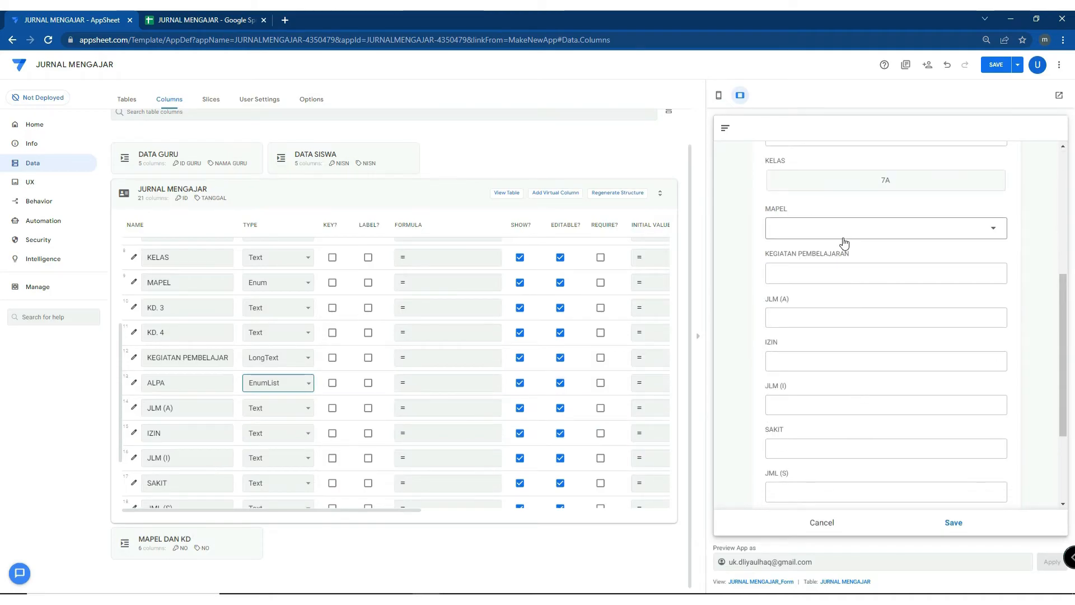
pyautogui.click(996, 64)
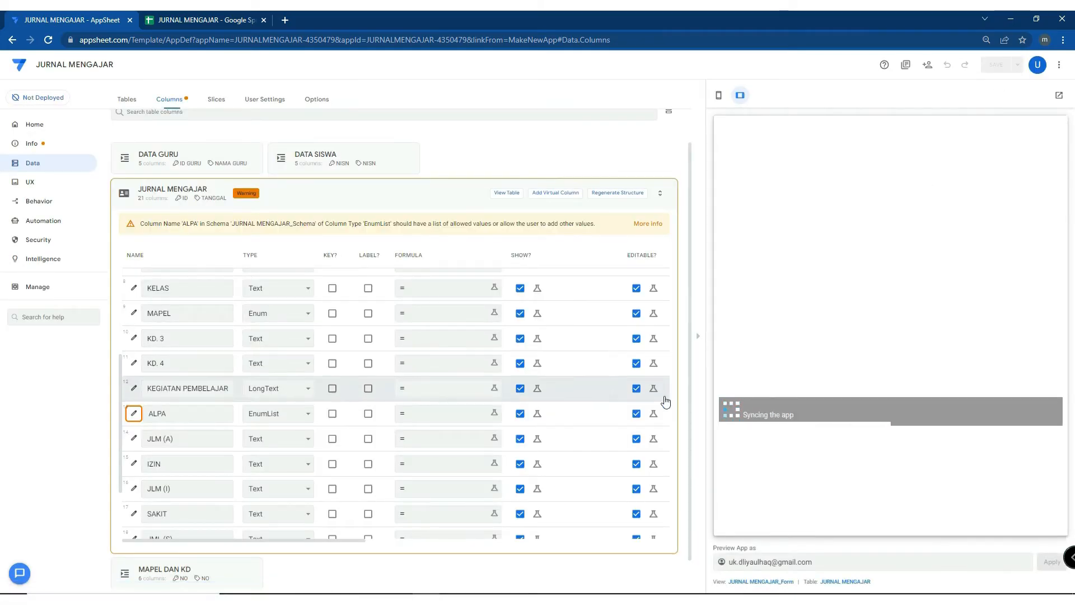
# Choose class 7A for KELAS in the preview form and select the first four students in the ALPA list
pyautogui.scroll(-6, 805, 439)
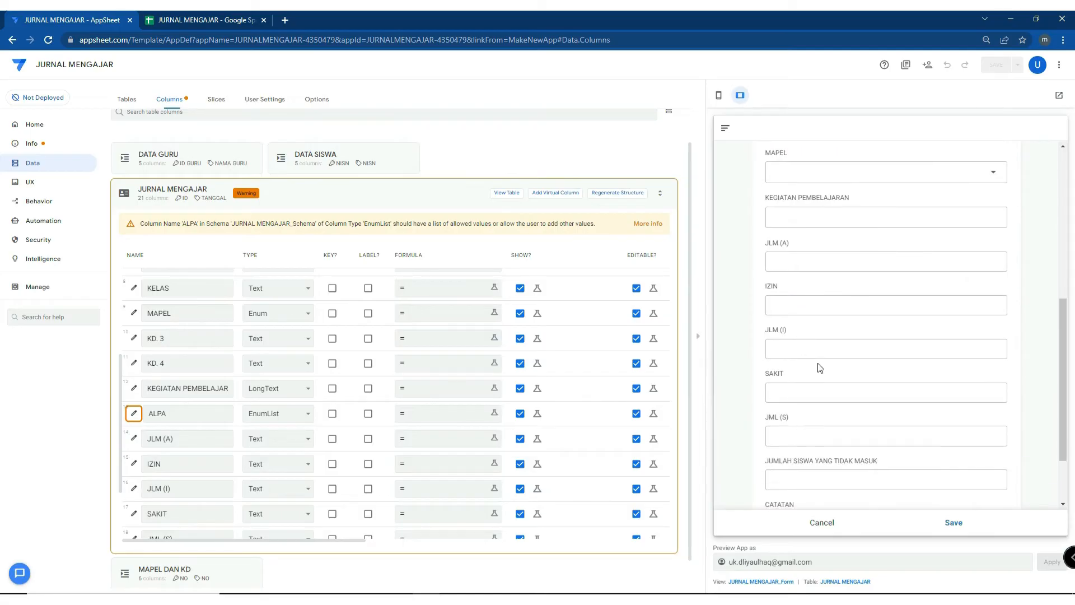
pyautogui.scroll(3, 836, 252)
pyautogui.click(842, 292)
pyautogui.click(803, 430)
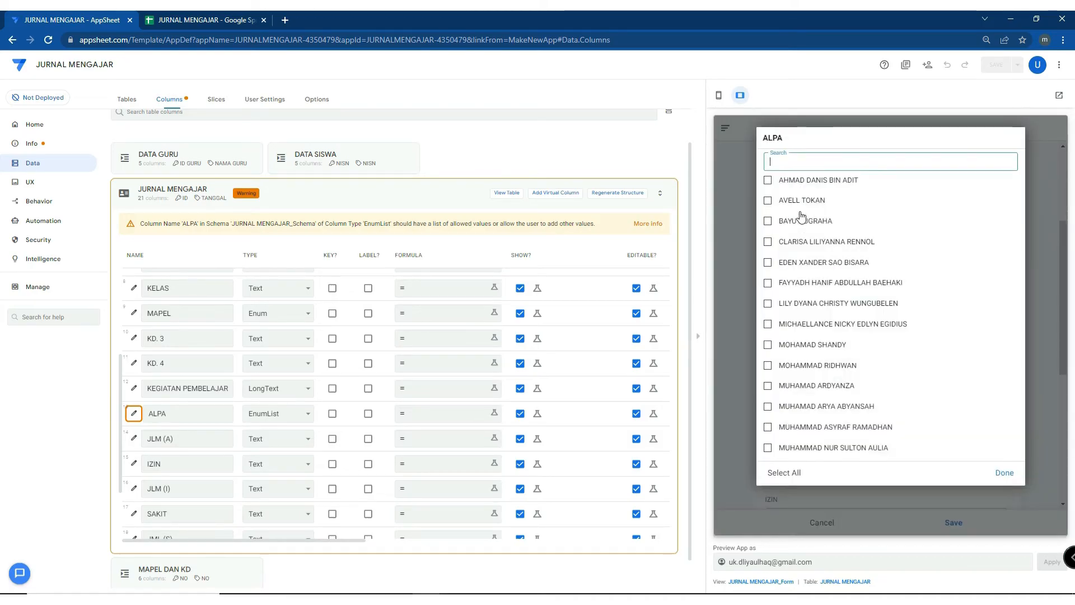
pyautogui.click(792, 181)
pyautogui.click(793, 200)
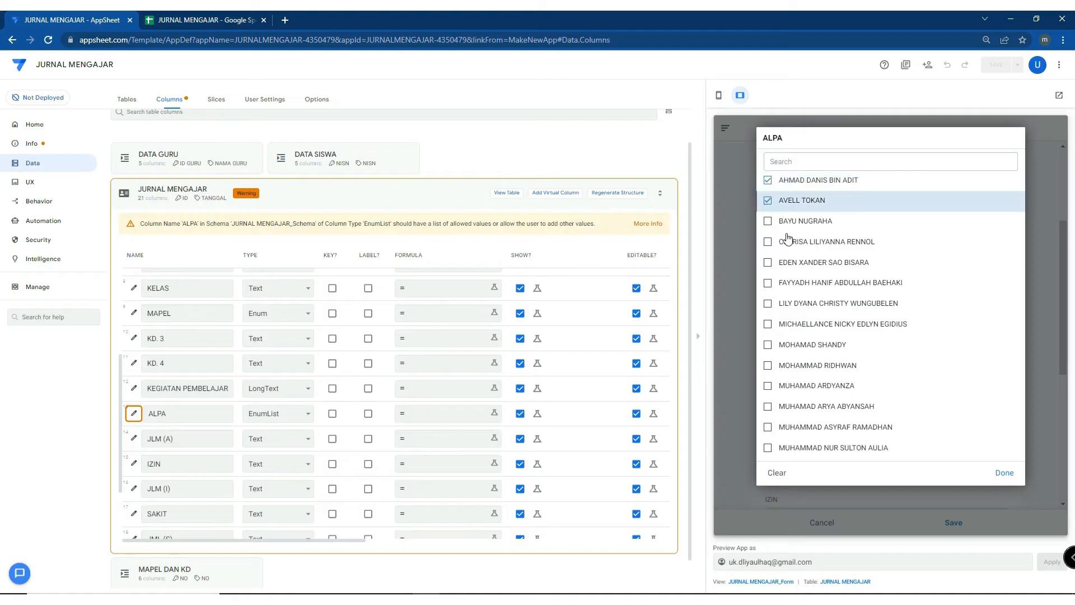
pyautogui.click(787, 220)
pyautogui.click(788, 241)
pyautogui.click(1006, 473)
pyautogui.scroll(-3, 983, 460)
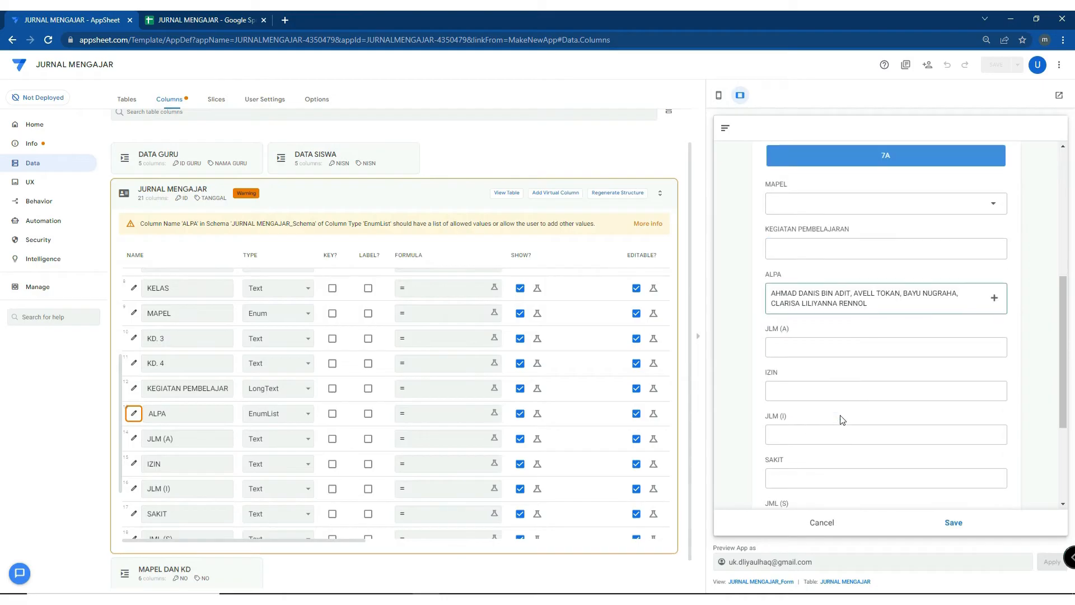
# Change the JLM (A) column's type to Number
pyautogui.click(273, 440)
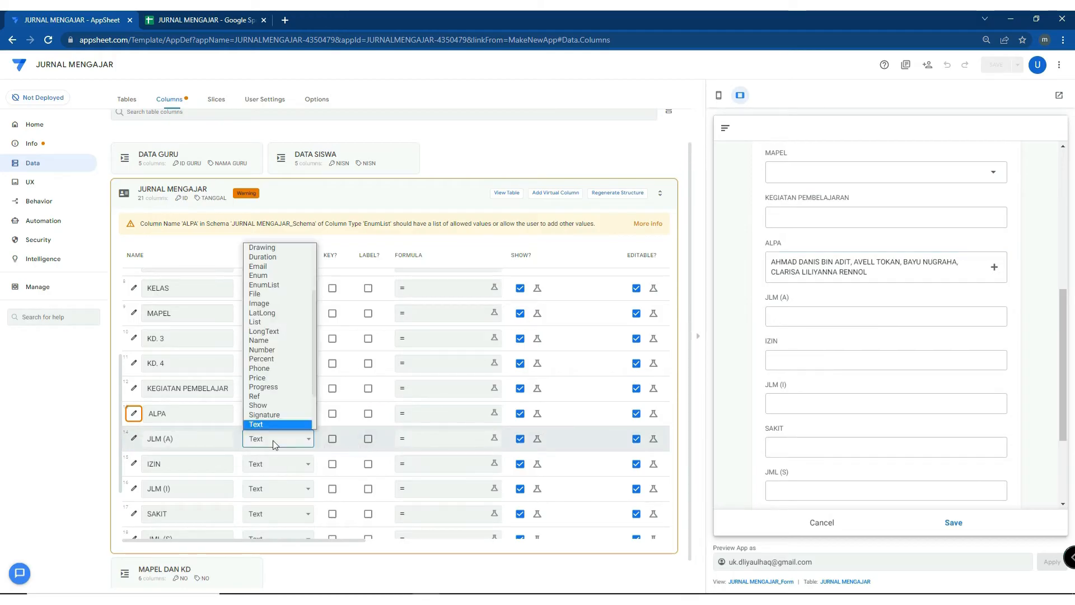
pyautogui.scroll(-2, 272, 394)
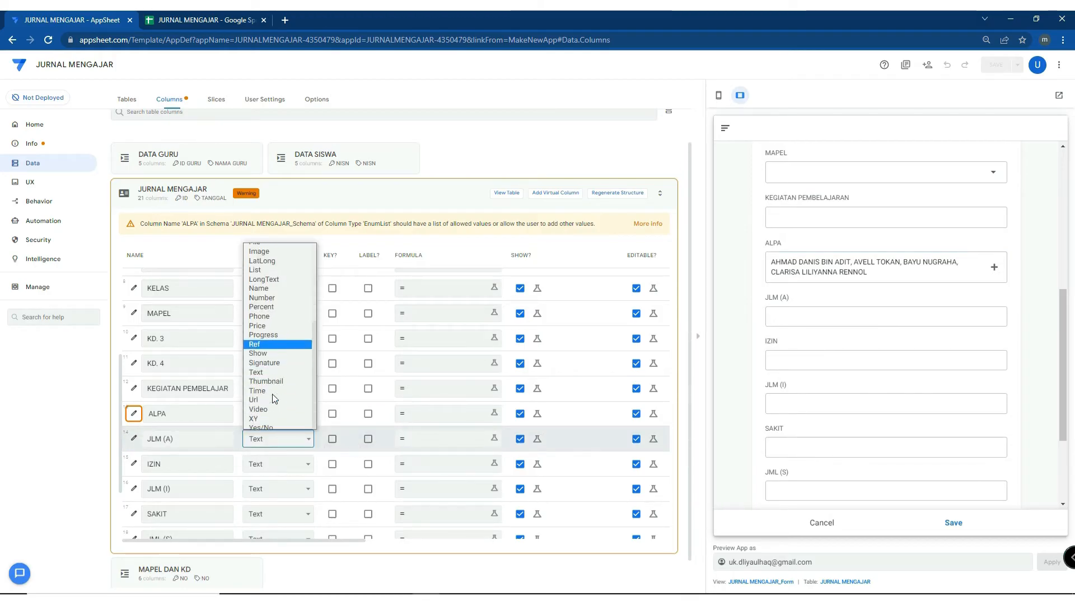
pyautogui.click(285, 294)
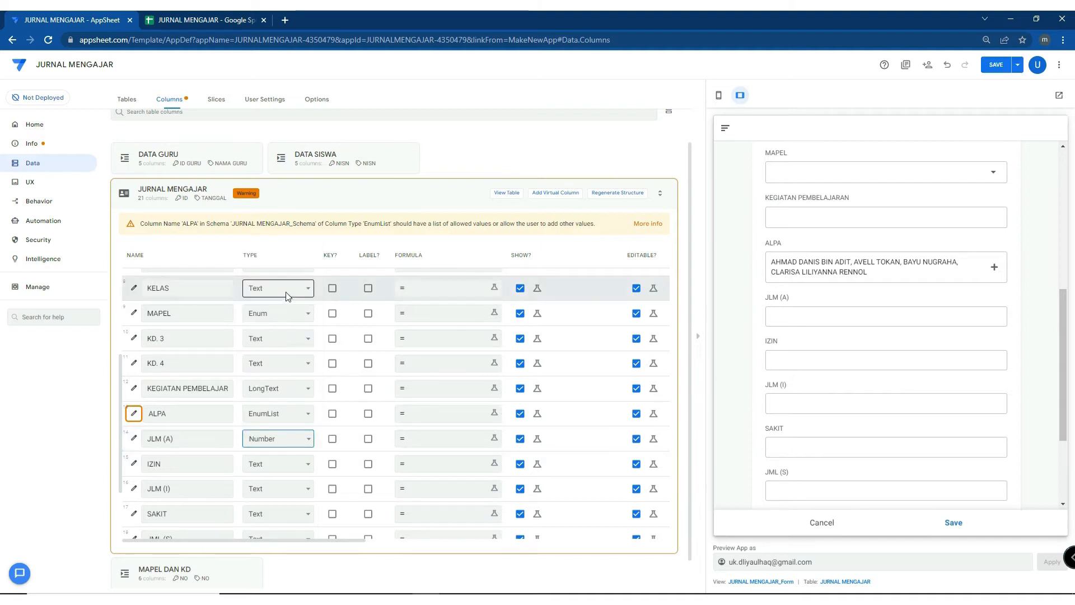
# Set the JLM (A) column's app formula to COUNT([ALPA])
pyautogui.click(462, 441)
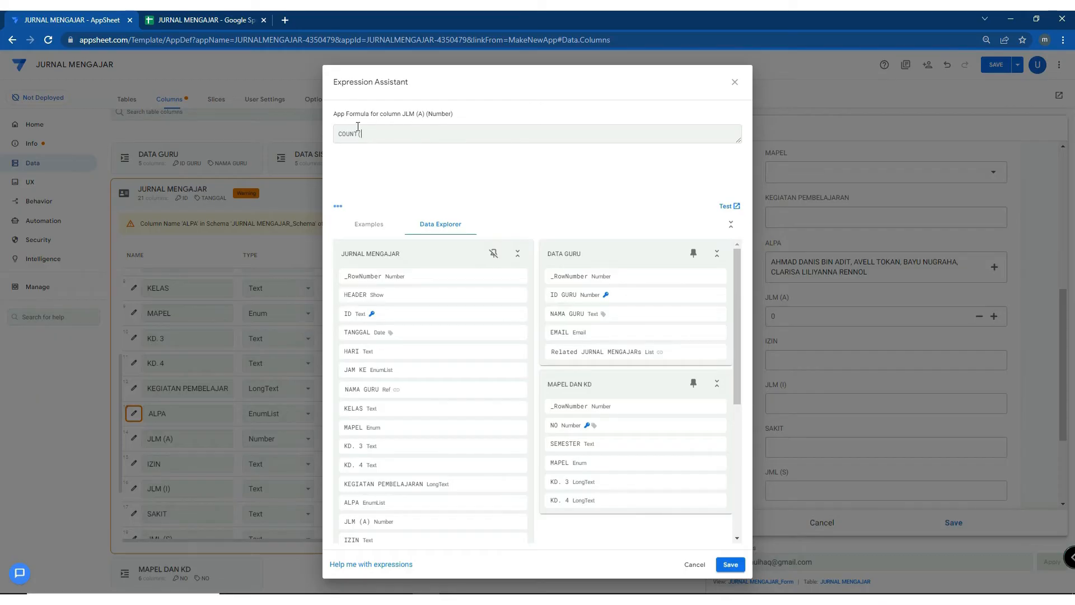
pyautogui.scroll(-5, 403, 448)
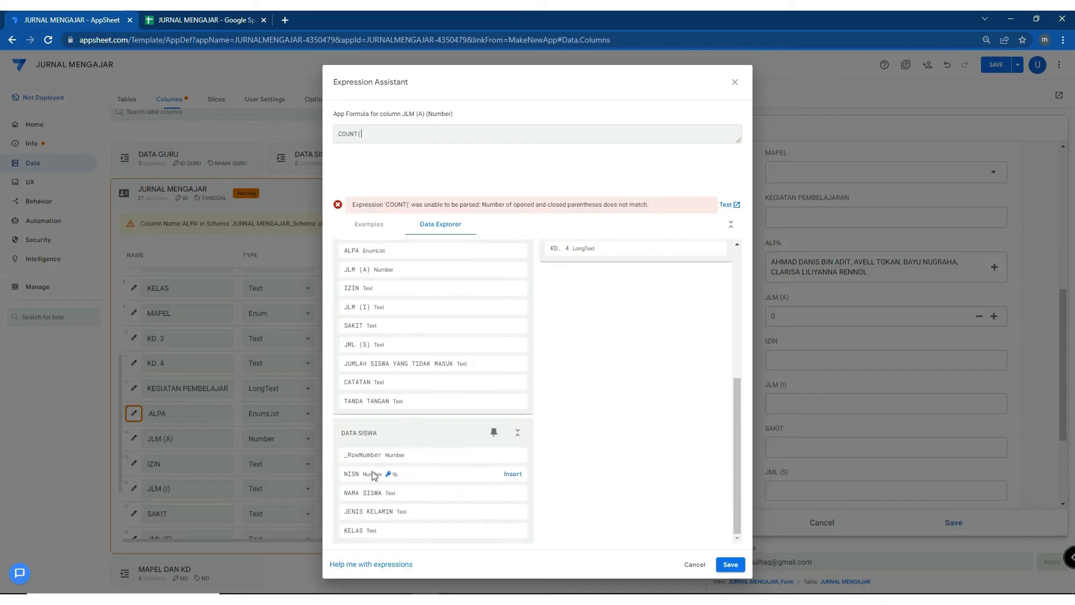
pyautogui.scroll(3, 470, 415)
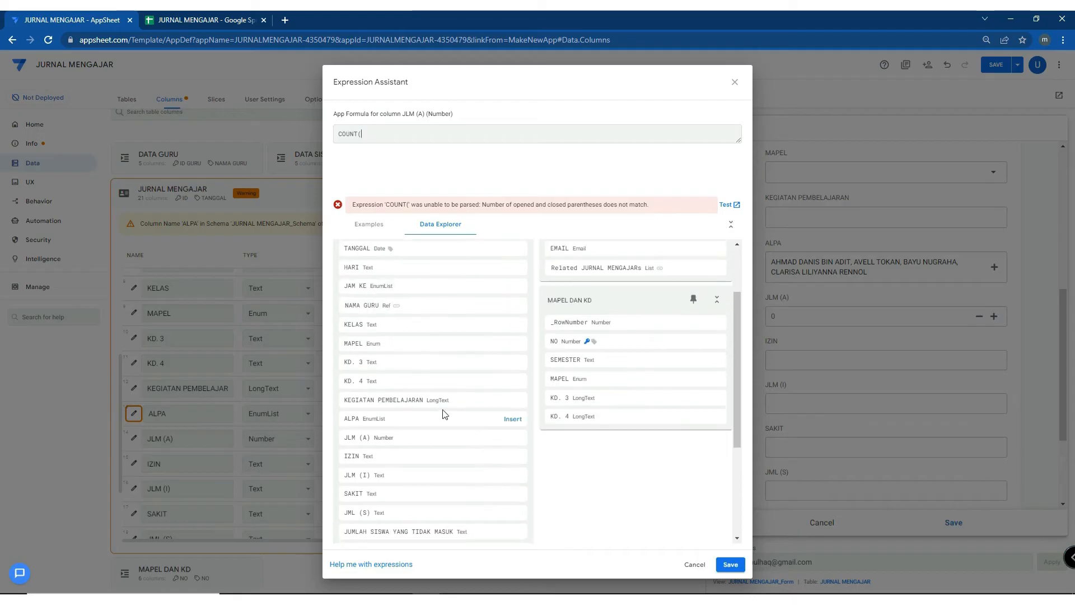
pyautogui.click(512, 420)
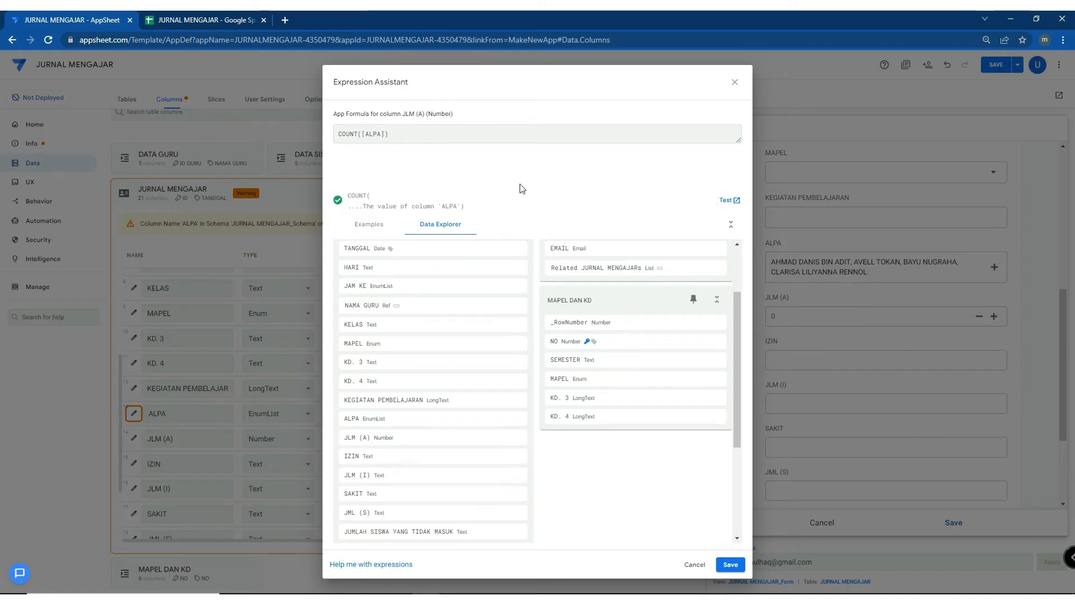
pyautogui.click(728, 563)
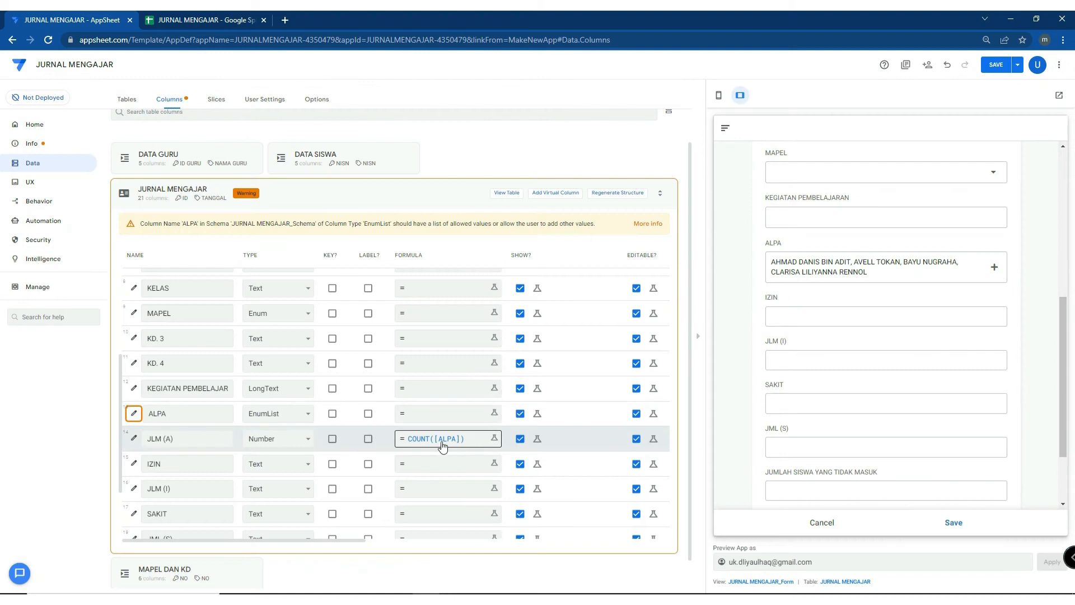
pyautogui.scroll(-1, 446, 443)
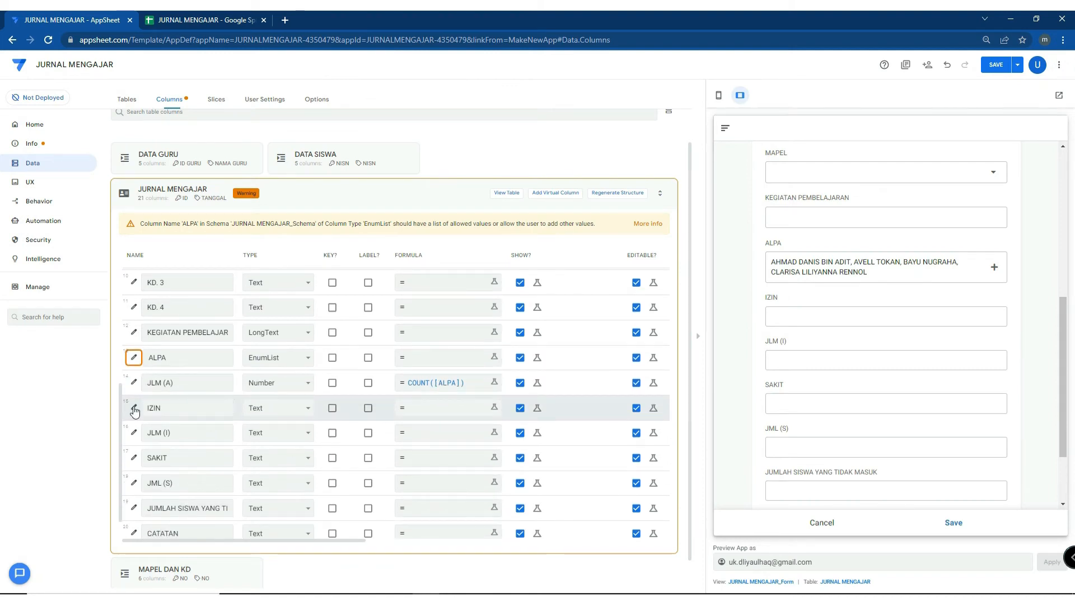
# Set the IZIN column's Valid If formula to DATA SISWA[NAMA SISWA] and close its settings
pyautogui.click(173, 357)
pyautogui.click(134, 407)
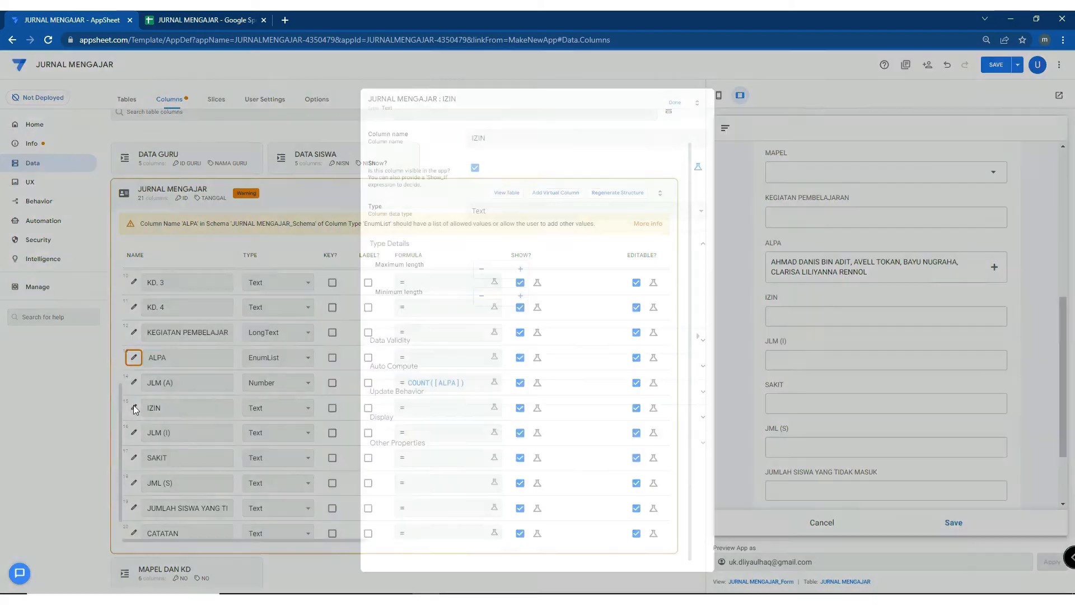
pyautogui.click(537, 351)
pyautogui.click(550, 369)
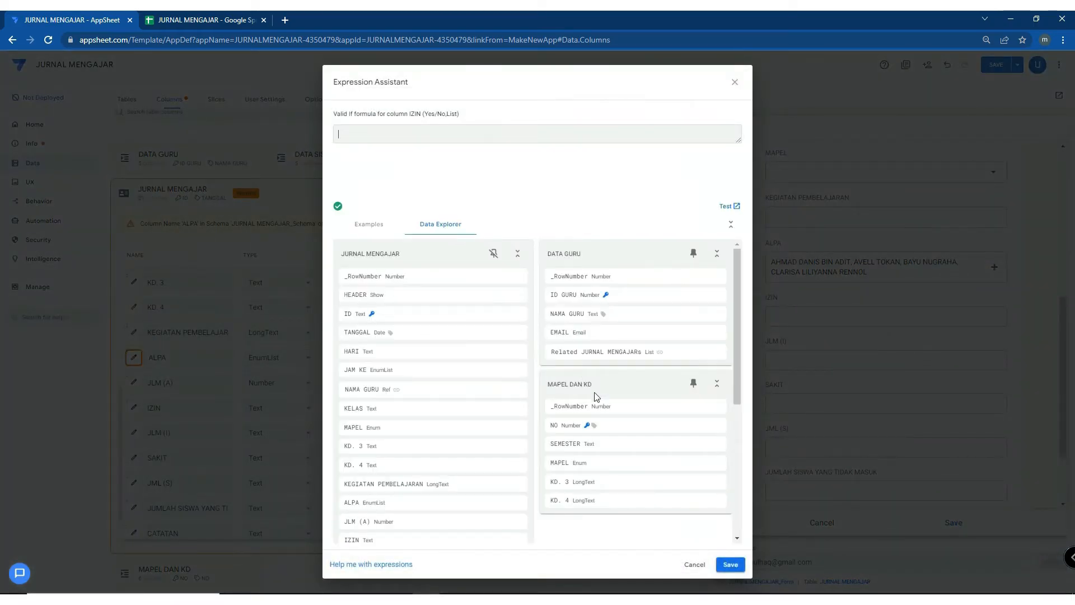
pyautogui.scroll(-5, 473, 432)
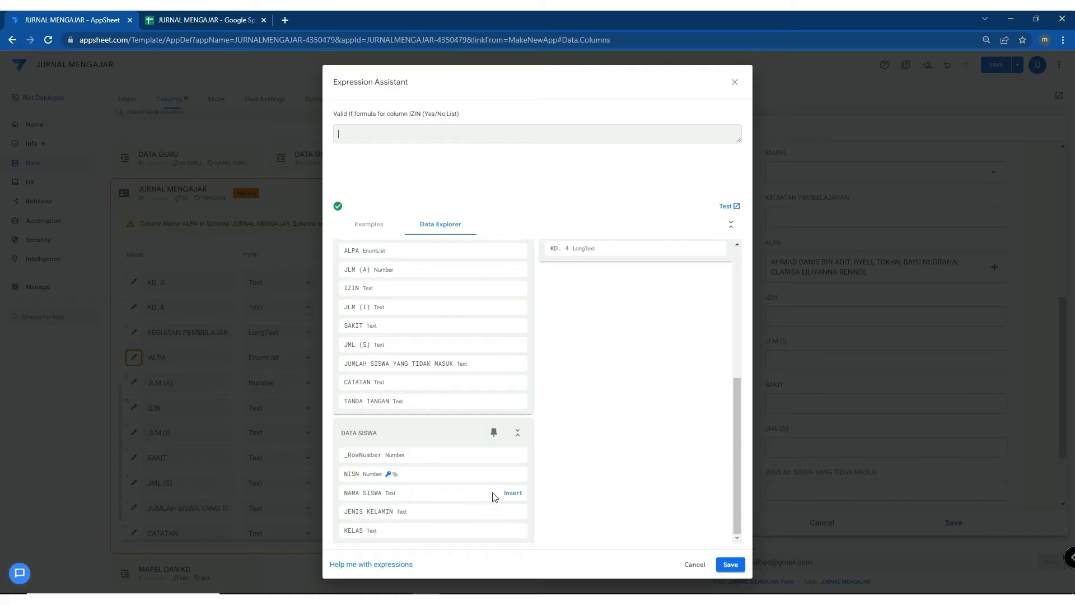
pyautogui.click(512, 494)
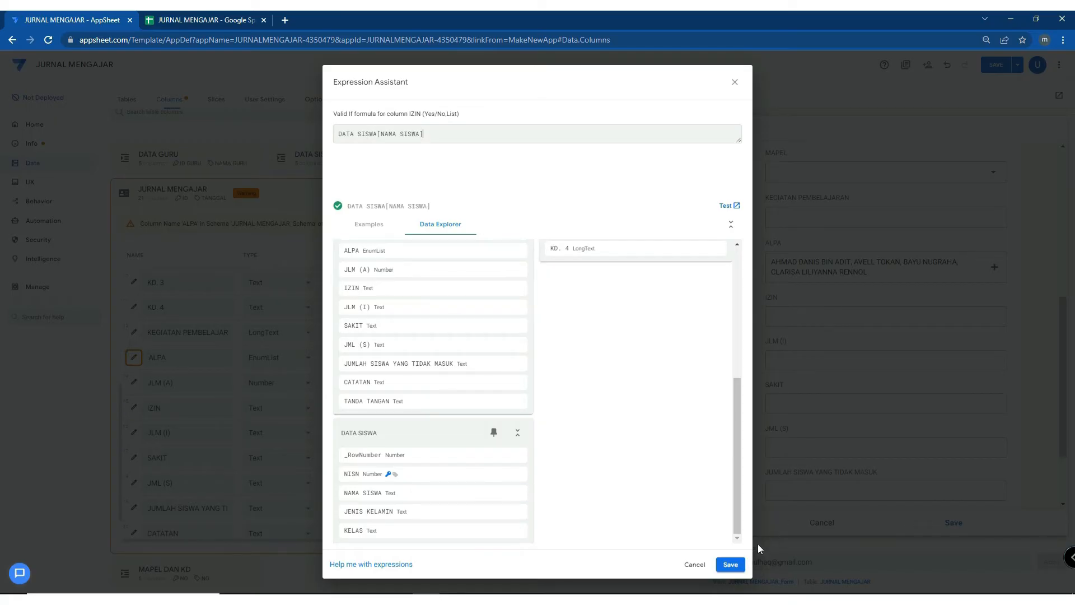
pyautogui.click(730, 565)
pyautogui.click(669, 113)
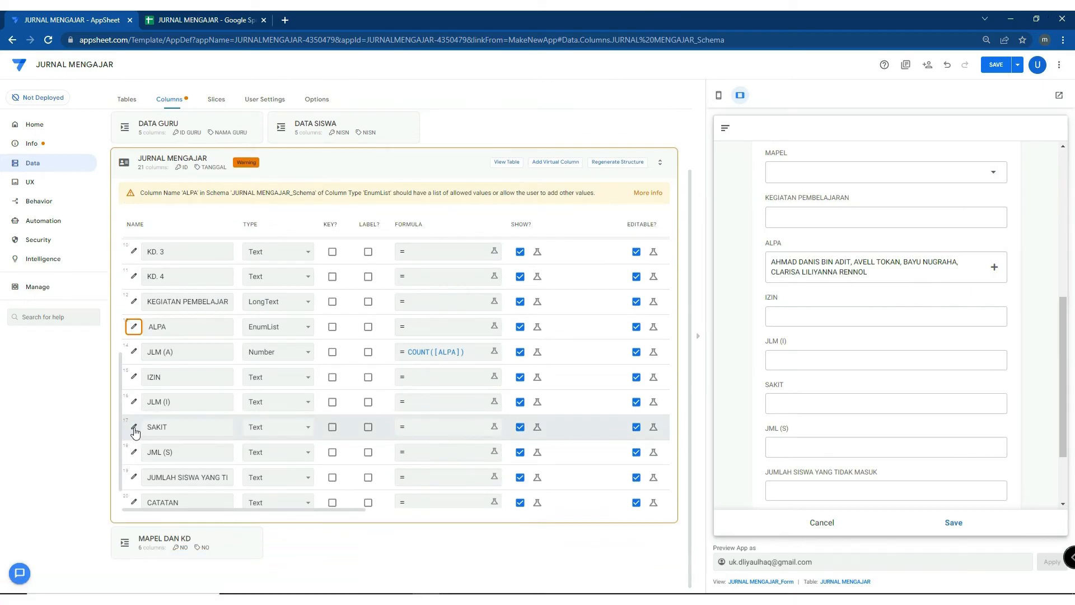
# Open the SAKIT column's Valid If formula for editing and find the DATA SISWA table's columns
pyautogui.click(134, 427)
pyautogui.click(481, 341)
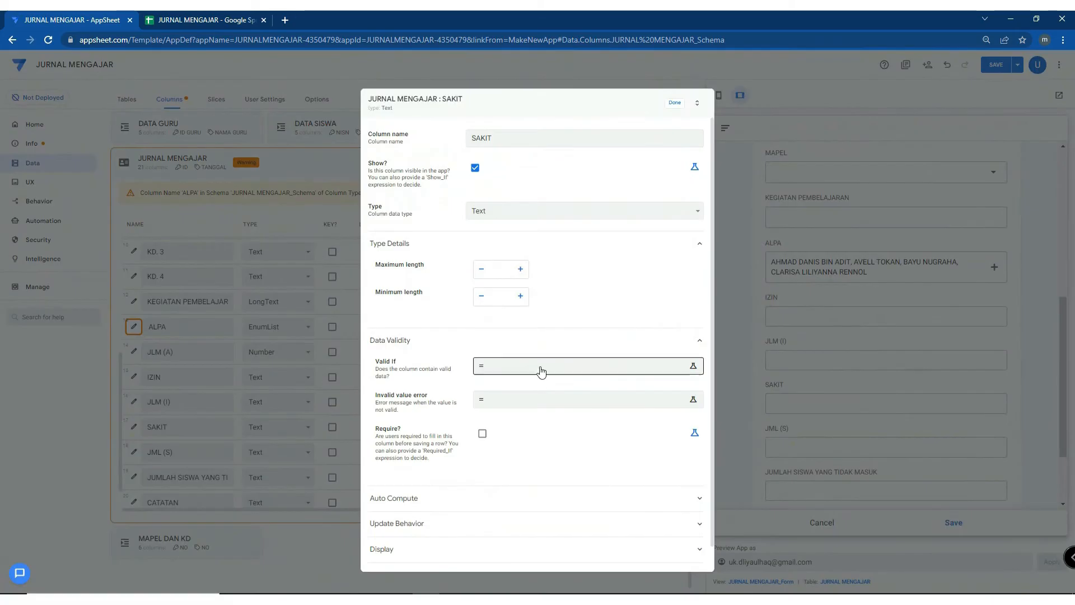
pyautogui.click(541, 370)
pyautogui.scroll(-10, 436, 511)
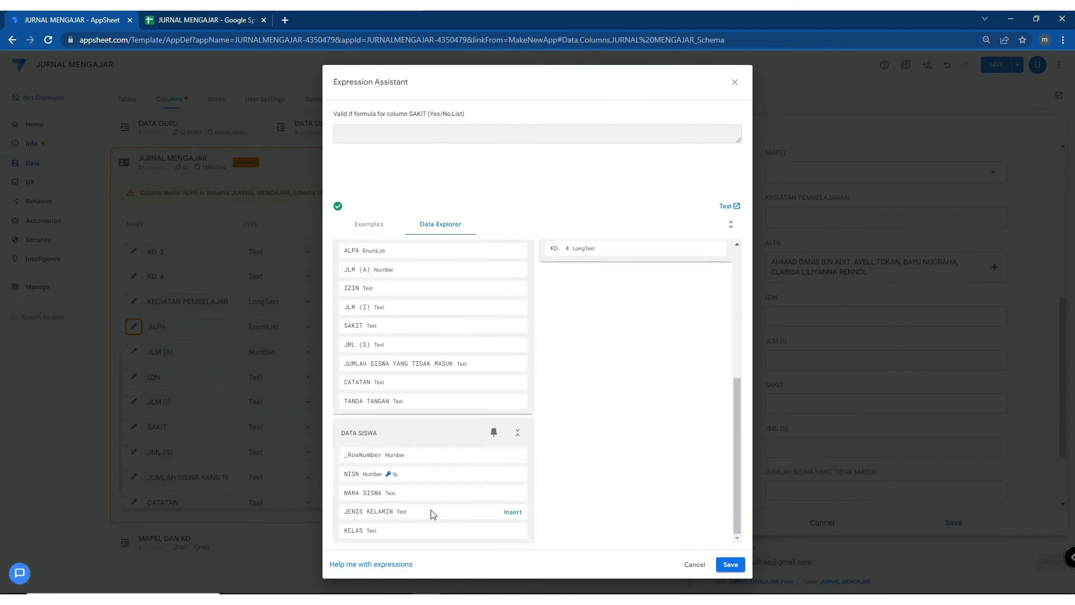
# Set the SAKIT column's Valid If formula to DATA SISWA[NAMA SISWA] and finish editing the column
pyautogui.click(510, 493)
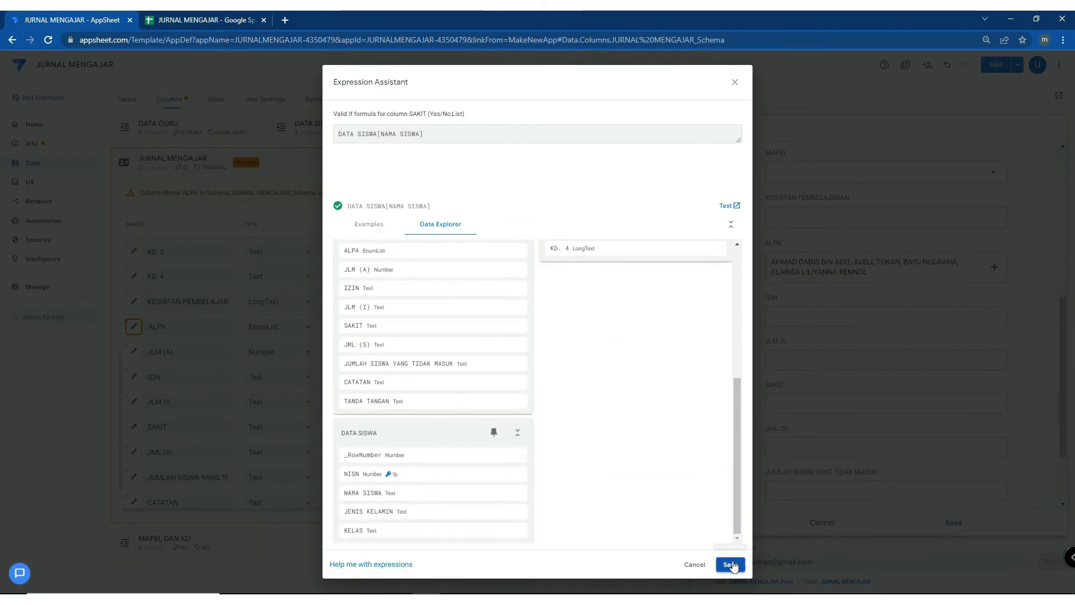
pyautogui.click(731, 565)
pyautogui.click(676, 103)
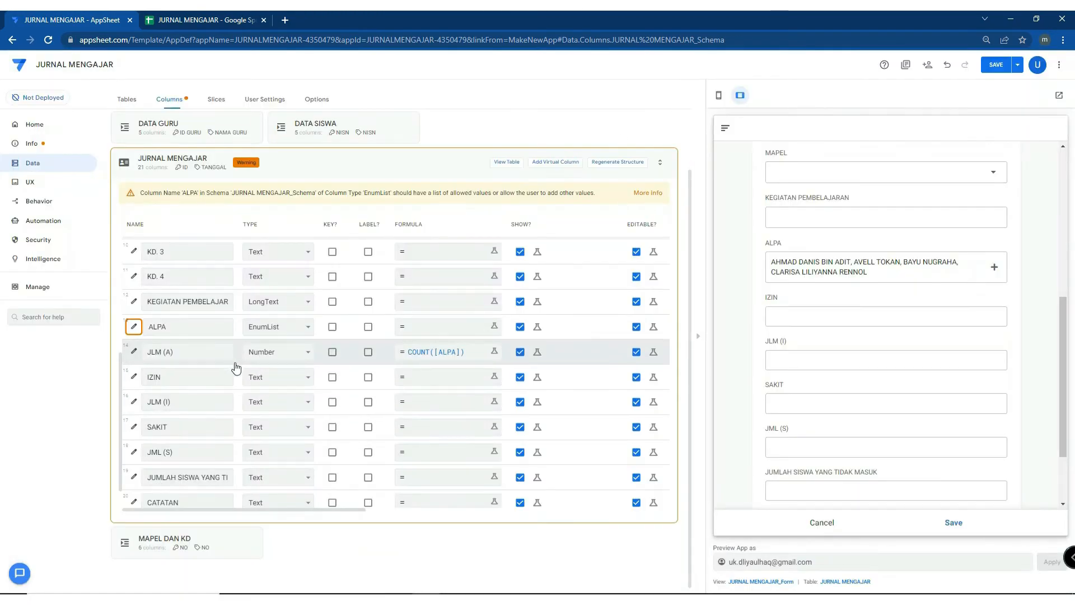
# Copy the JLM (A) count formula into the JLM (I) column and adapt it to COUNT([IZIN])
pyautogui.click(462, 354)
pyautogui.hotkey('ctrl', 'a')
pyautogui.hotkey('ctrl', 'c')
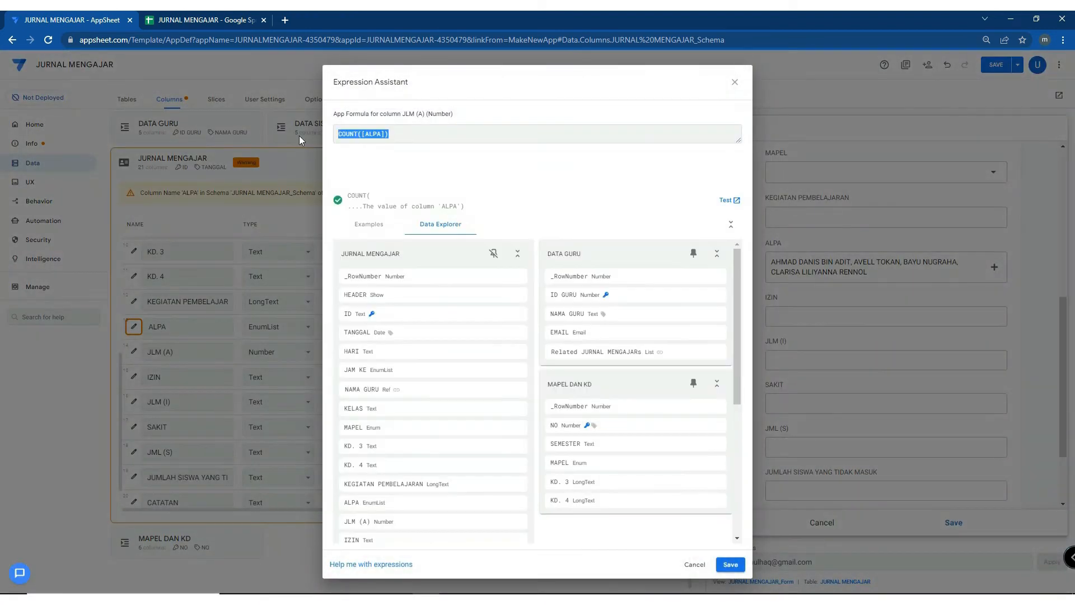
pyautogui.click(724, 569)
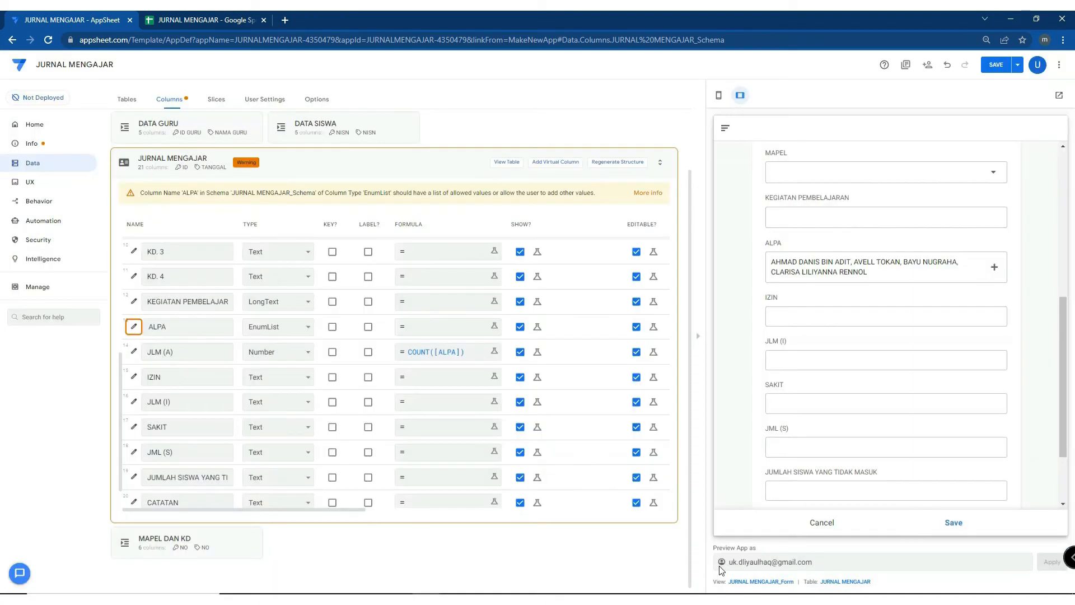
pyautogui.click(418, 404)
pyautogui.hotkey('ctrl', 'v')
pyautogui.moveTo(380, 137); pyautogui.dragTo(367, 138)
pyautogui.write('IZIN')
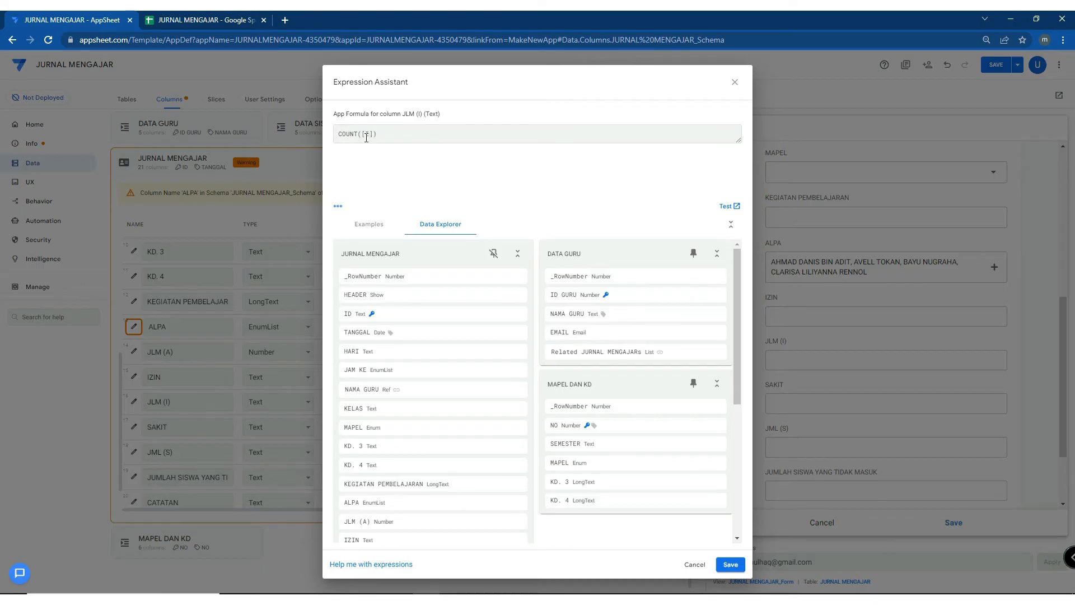
pyautogui.write('IN')
pyautogui.click(732, 564)
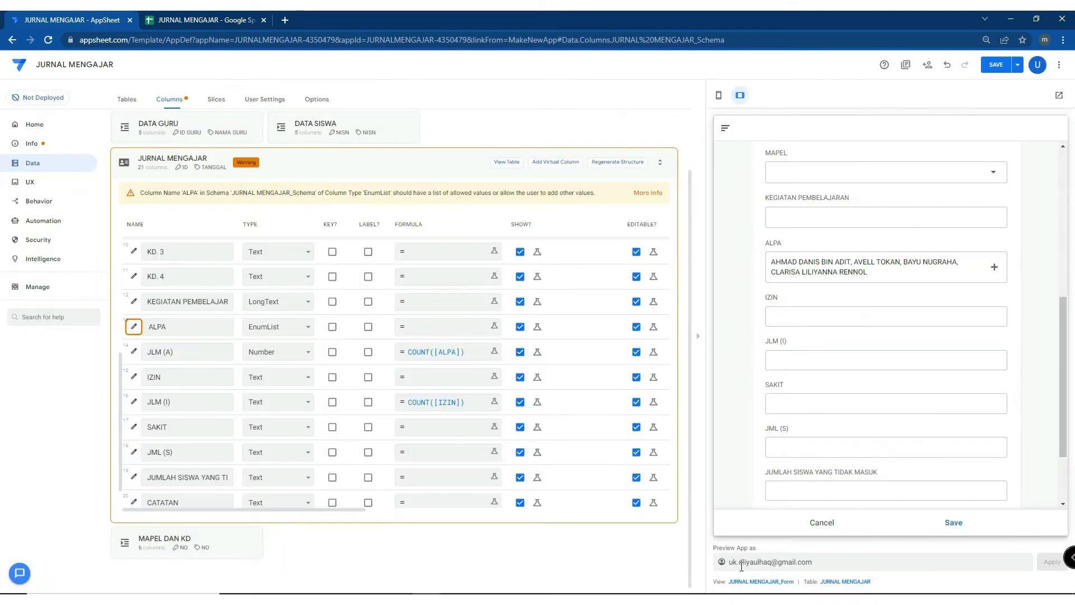
# Give the JML (S) column the app formula COUNT([SAKIT]) by adapting the copied formula
pyautogui.click(435, 460)
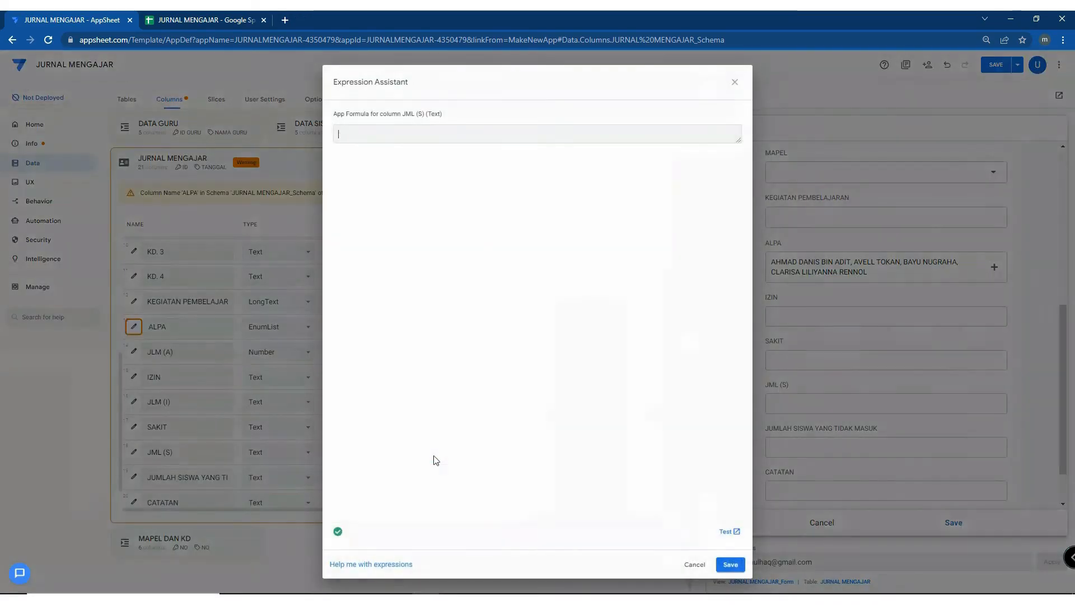
pyautogui.hotkey('ctrl', 'v')
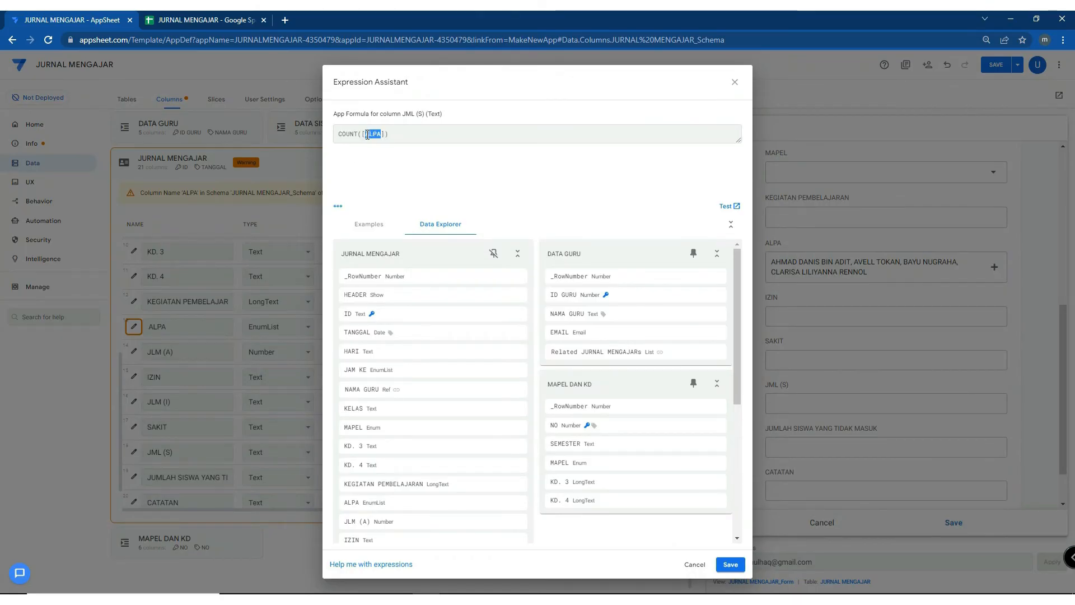
pyautogui.press('BackSpace')
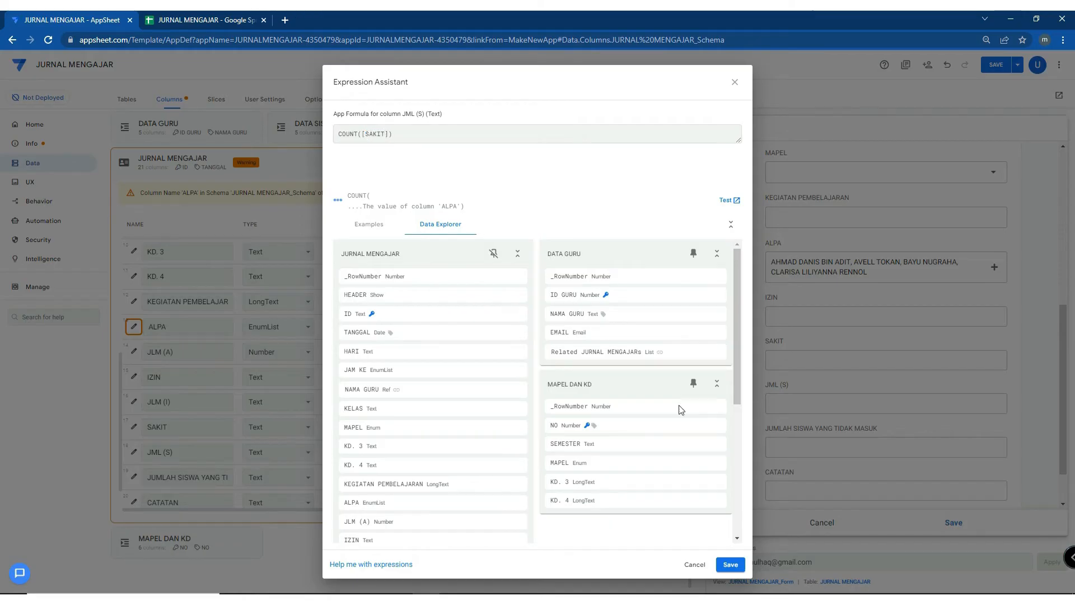
pyautogui.click(731, 565)
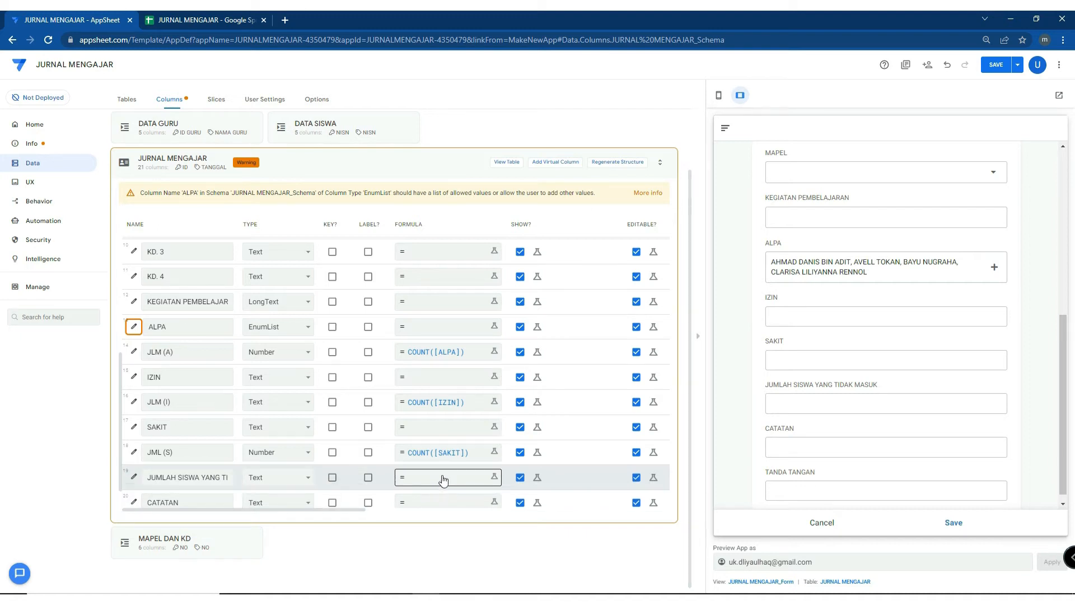
pyautogui.tripleClick(146, 353)
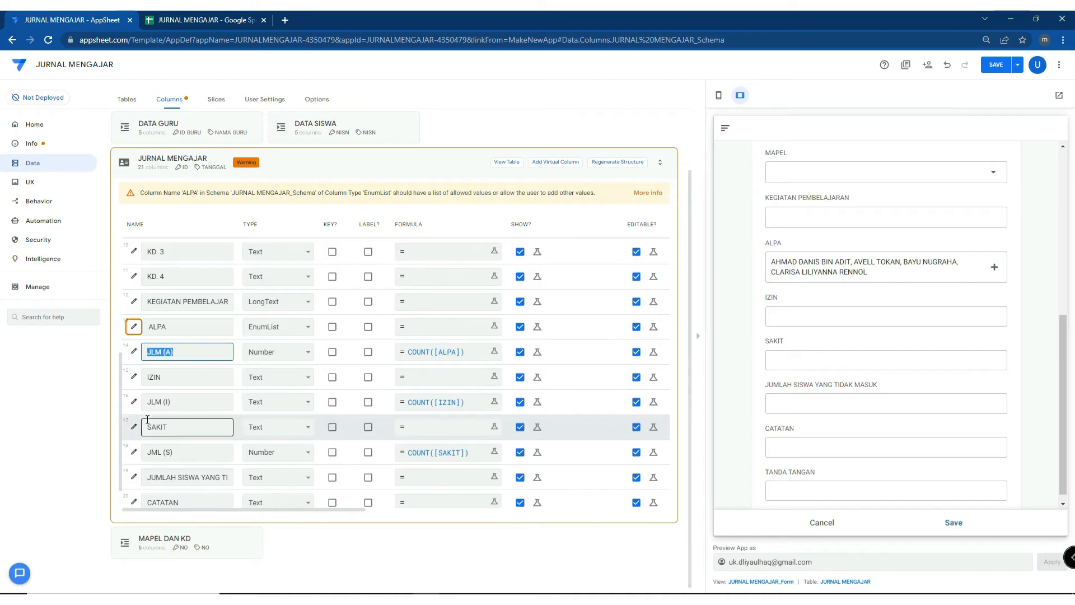
pyautogui.tripleClick(192, 405)
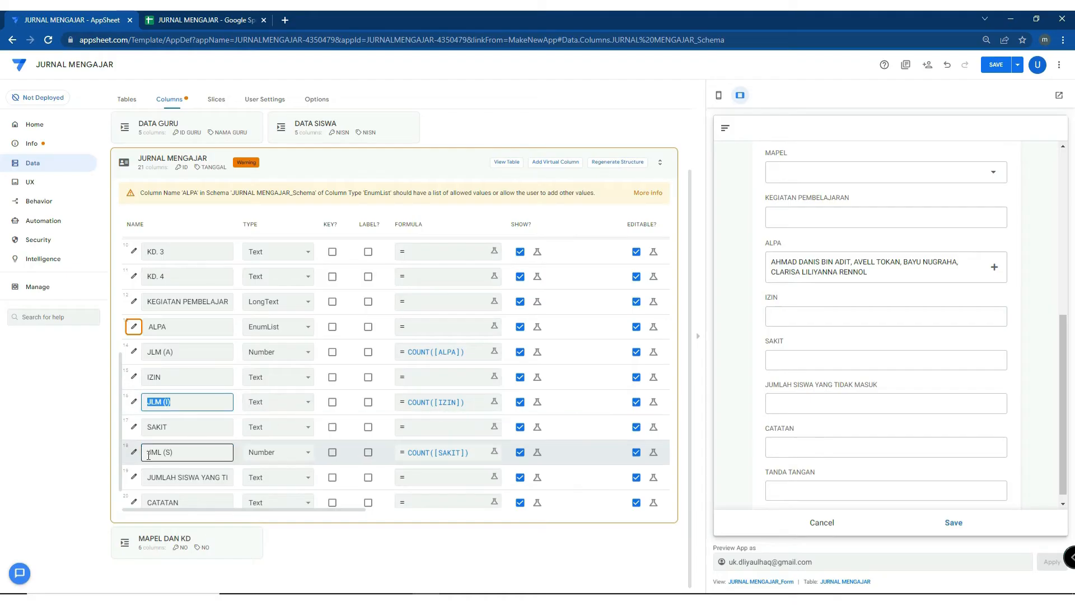
pyautogui.tripleClick(191, 453)
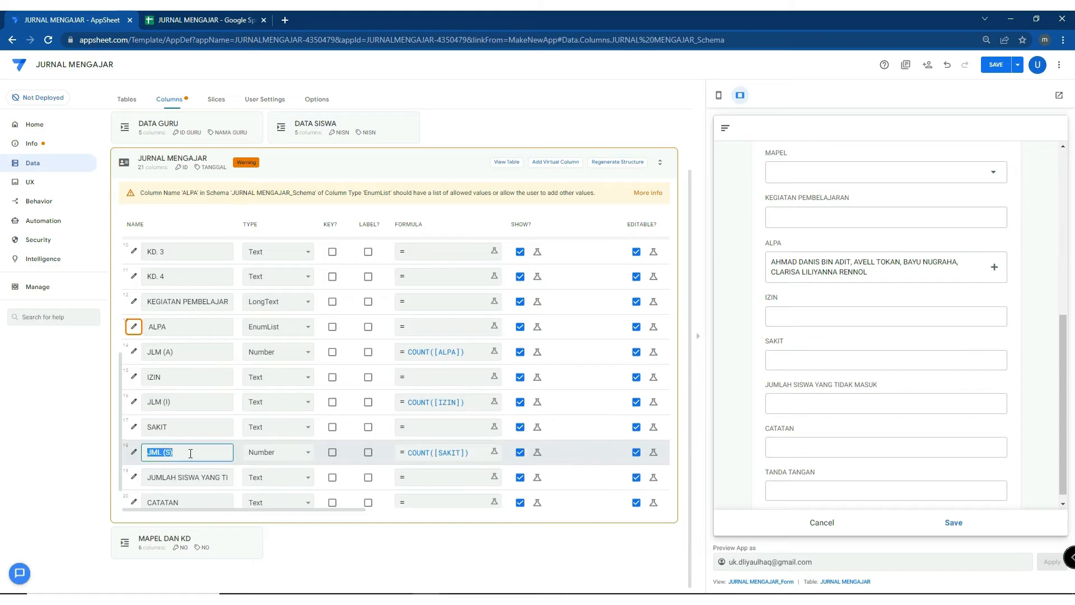
# Build the app formula [JLM (A)]+[JLM (I)]+[JML (S)] for the JUMLAH SISWA YANG TIDAK MASUK column
pyautogui.click(438, 480)
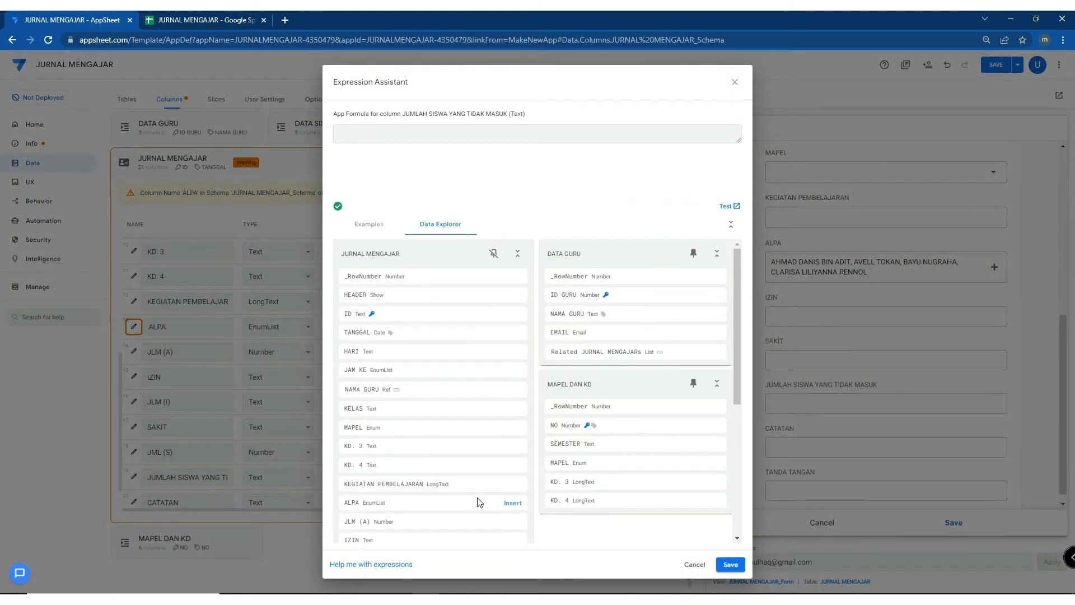
pyautogui.scroll(-2, 479, 502)
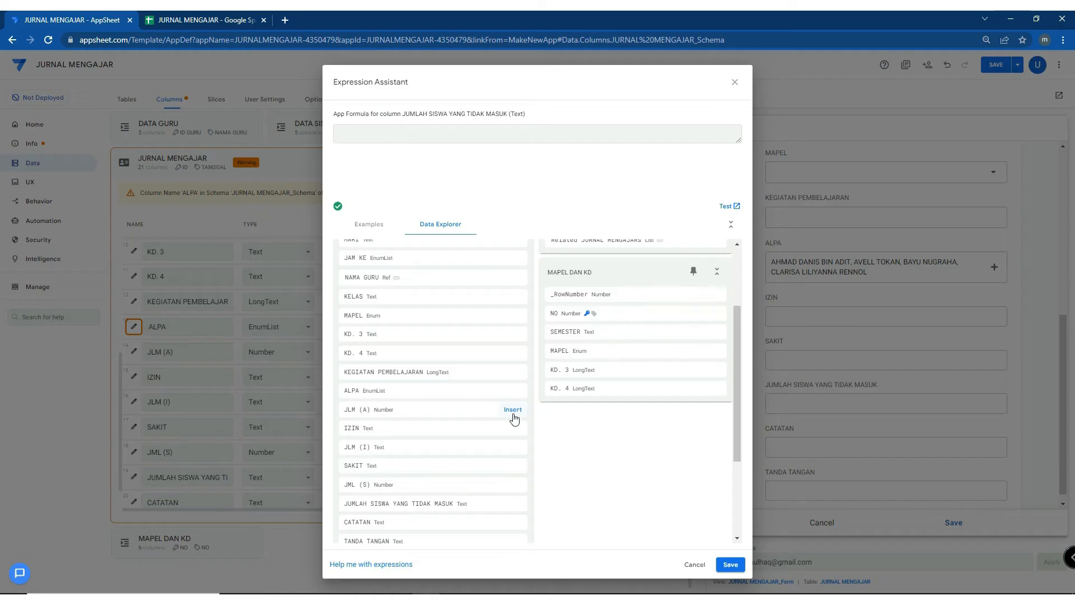
pyautogui.click(513, 410)
pyautogui.moveTo(517, 454)
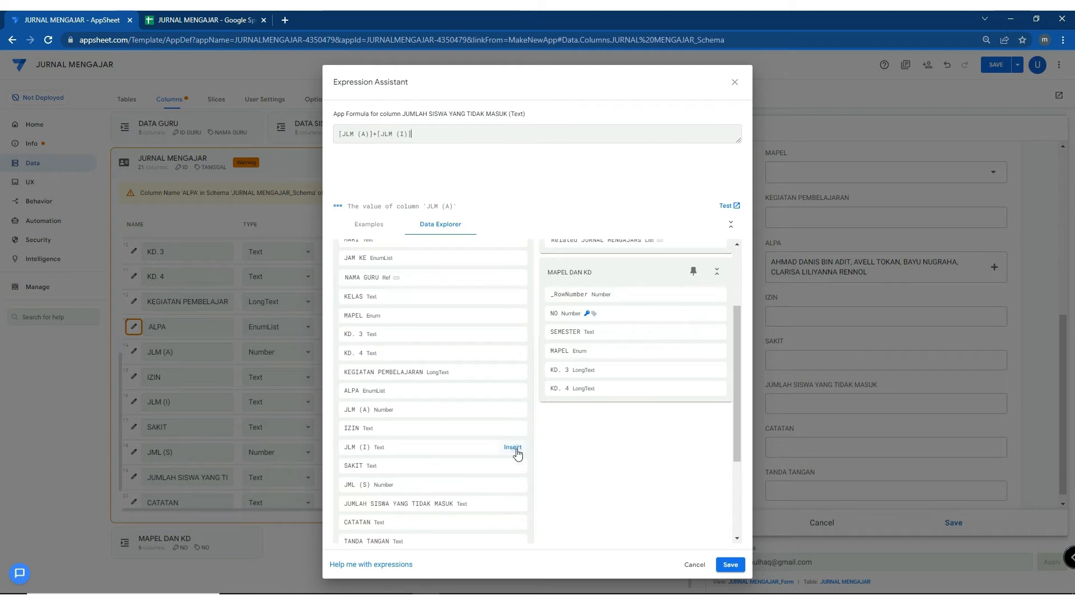
pyautogui.write('+')
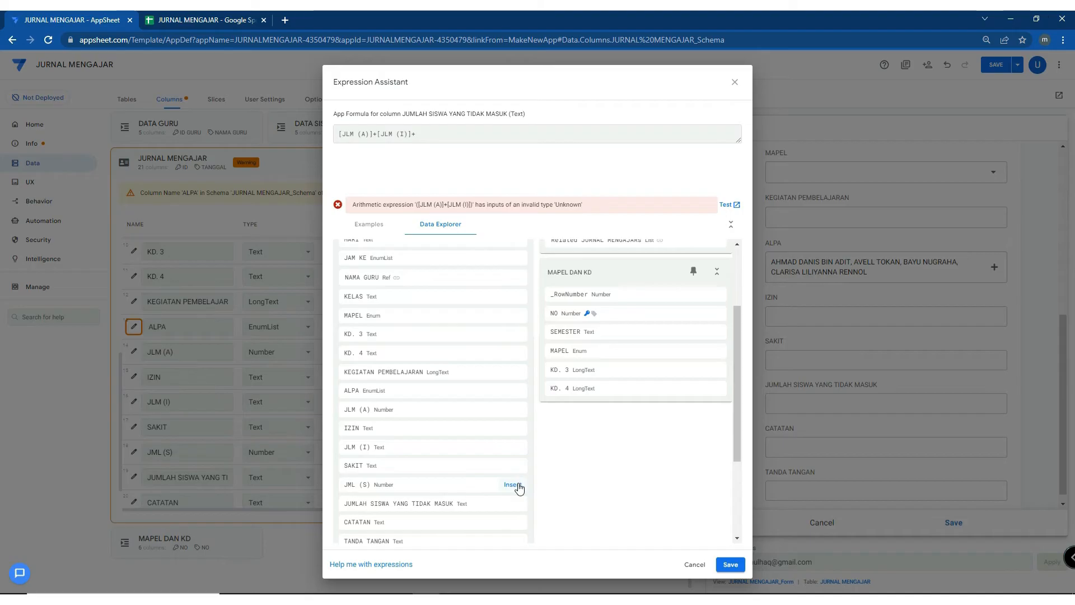
pyautogui.click(513, 485)
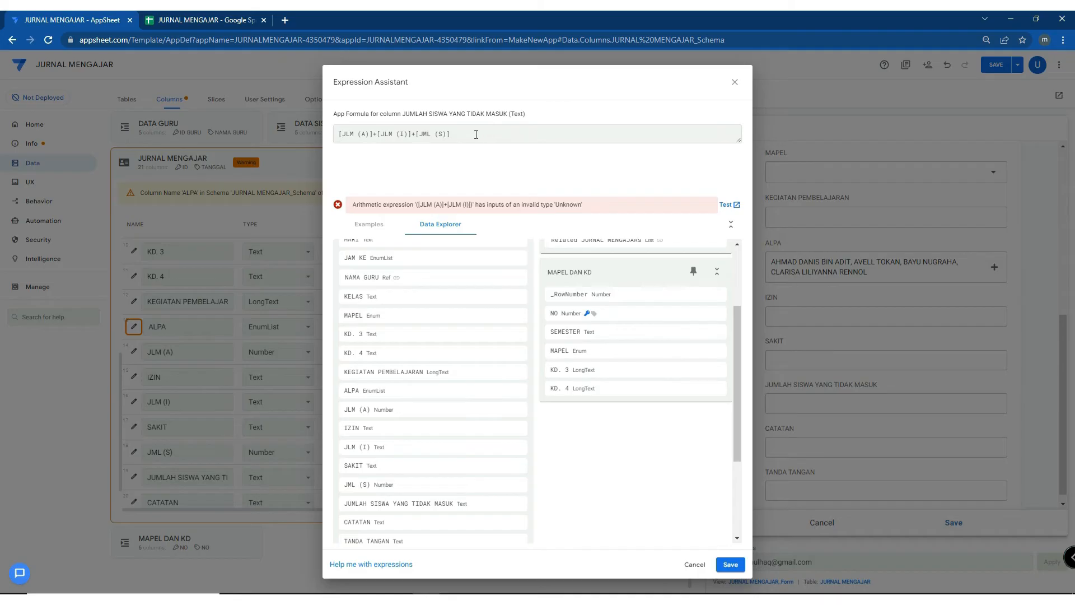
# Copy the whole sum formula to the clipboard, clear it from the expression and save the empty expression
pyautogui.moveTo(477, 135); pyautogui.dragTo(244, 122)
pyautogui.hotkey('ctrl', 'c')
pyautogui.press('BackSpace')
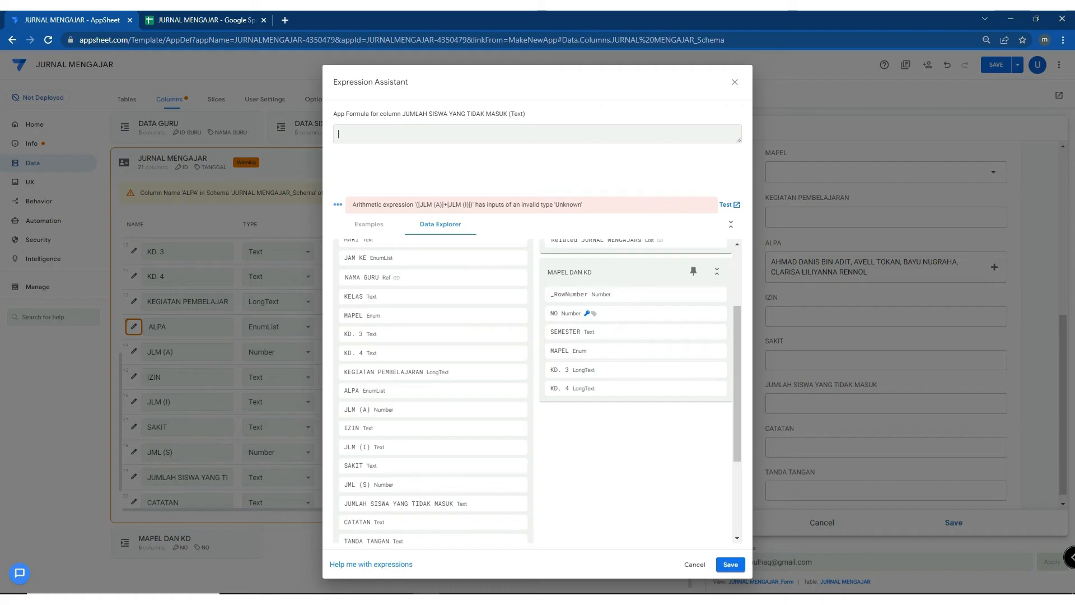
pyautogui.click(731, 566)
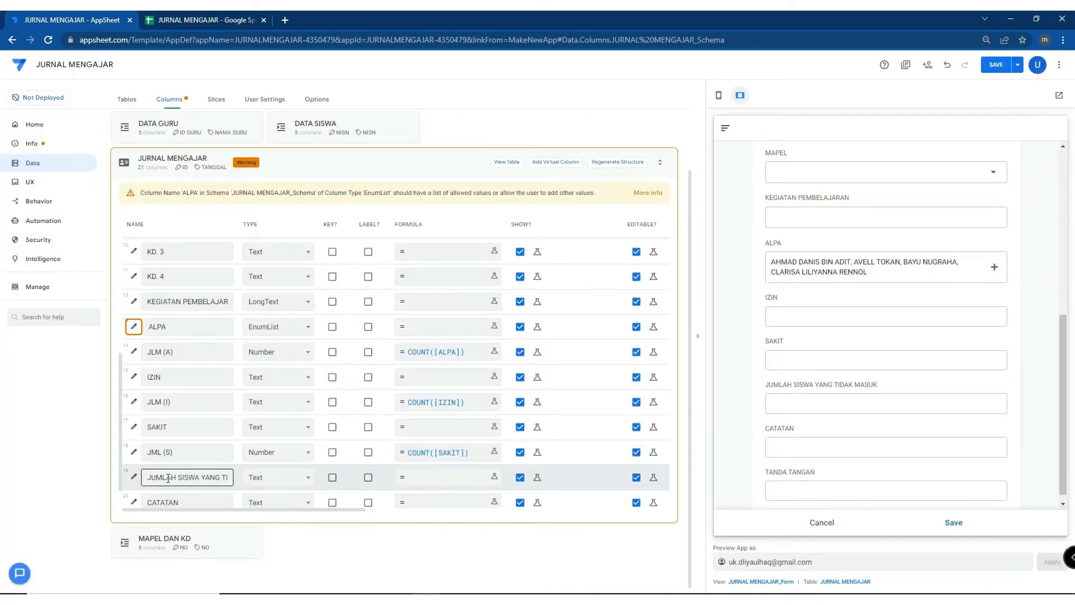
# Change the JUMLAH SISWA YANG TIDAK MASUK column type to Number and paste the formula [JLM (A)]+[JLM (I)]+[JML (S)]
pyautogui.click(278, 478)
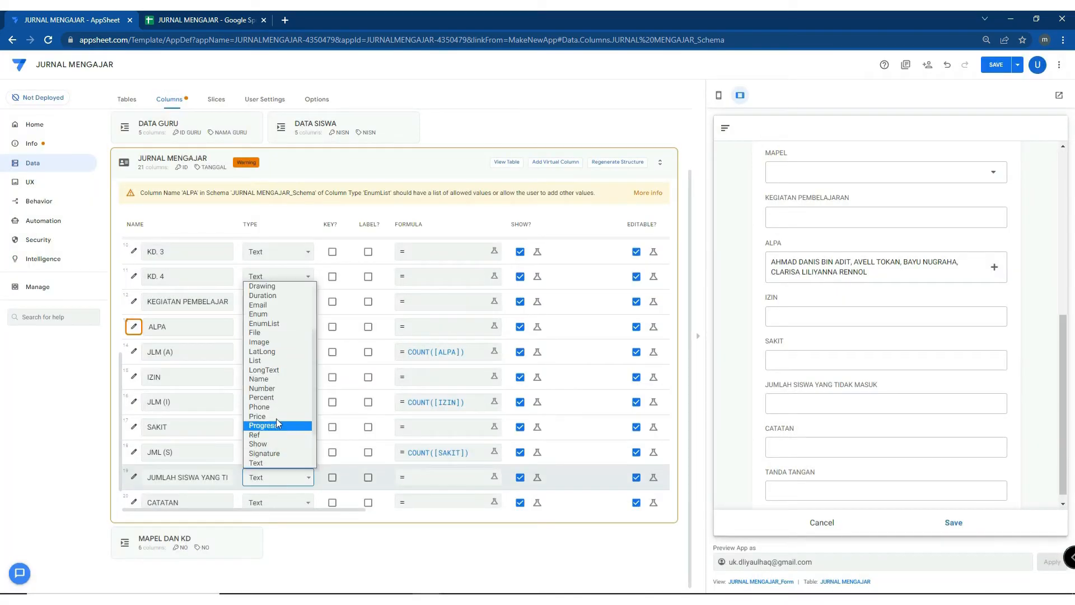
pyautogui.click(285, 388)
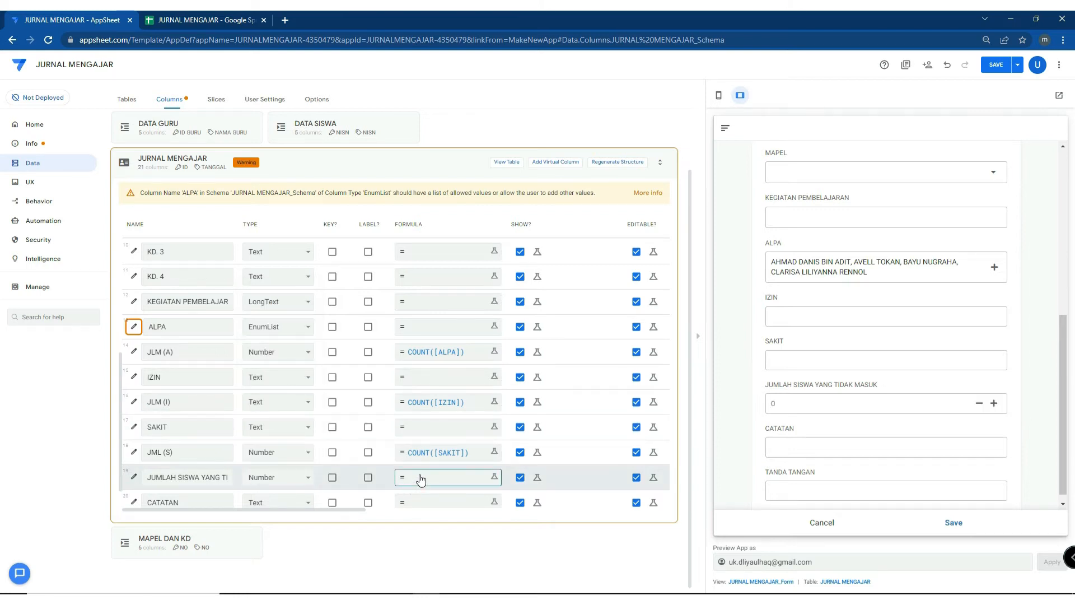
pyautogui.click(419, 478)
pyautogui.click(358, 129)
pyautogui.hotkey('ctrl', 'v')
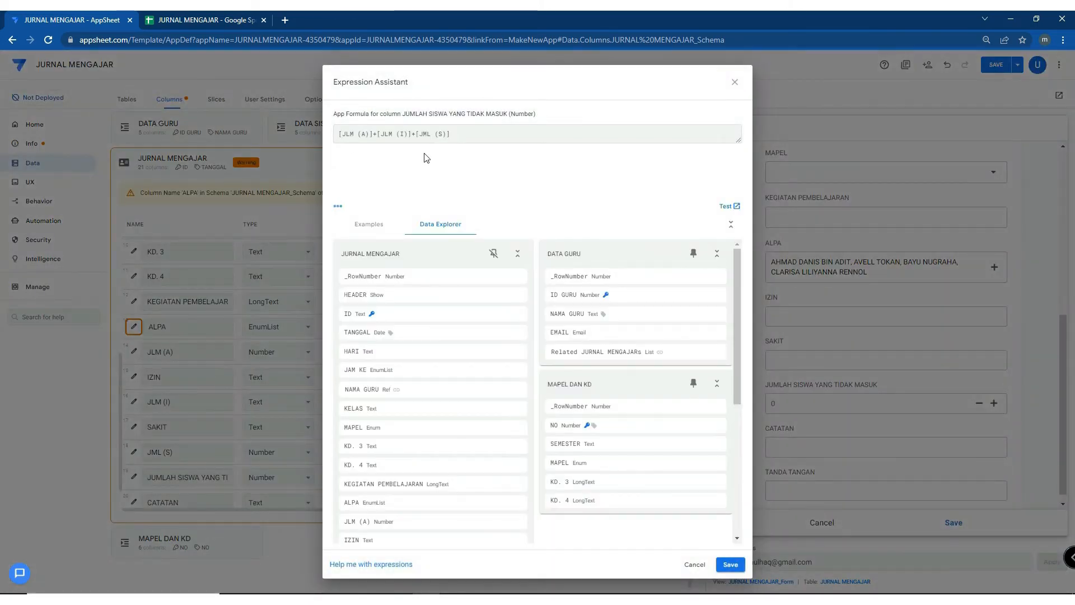
pyautogui.click(727, 566)
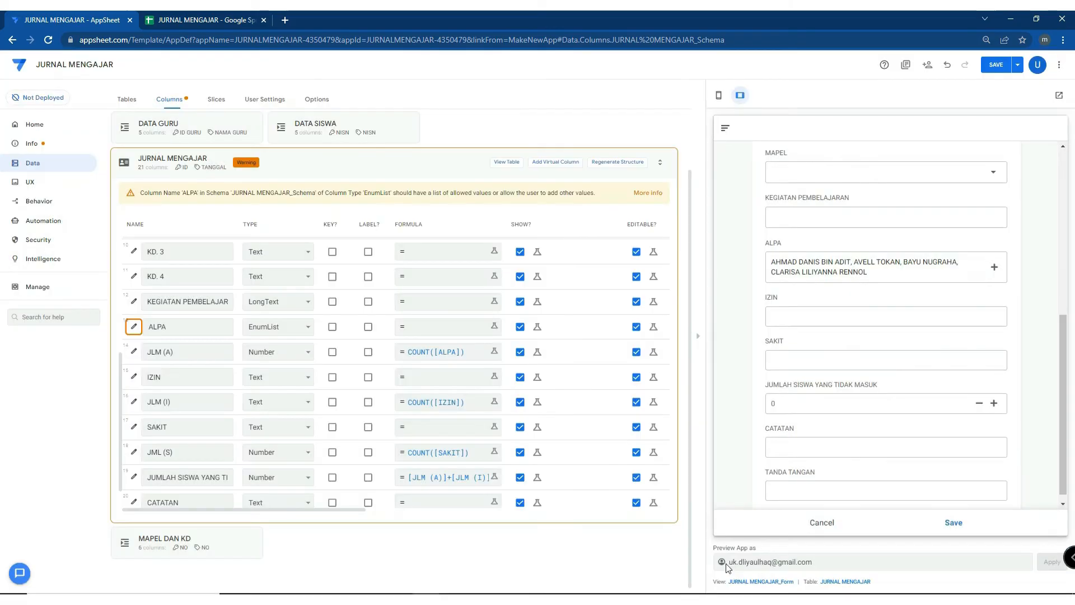
# Save the app and review the app formula of the JLM (I) column
pyautogui.click(992, 66)
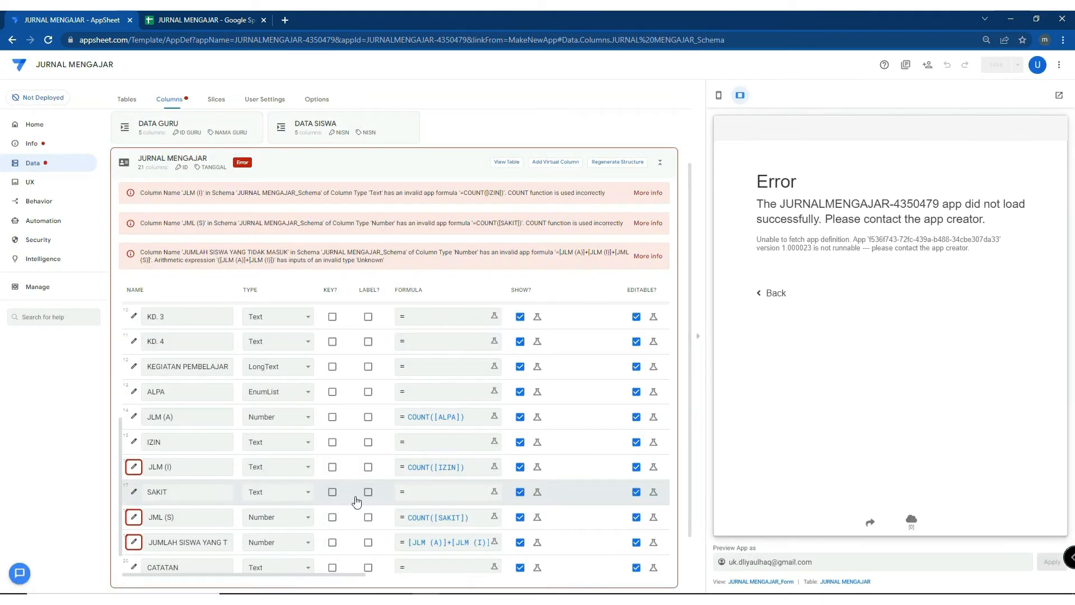
pyautogui.scroll(-1, 355, 497)
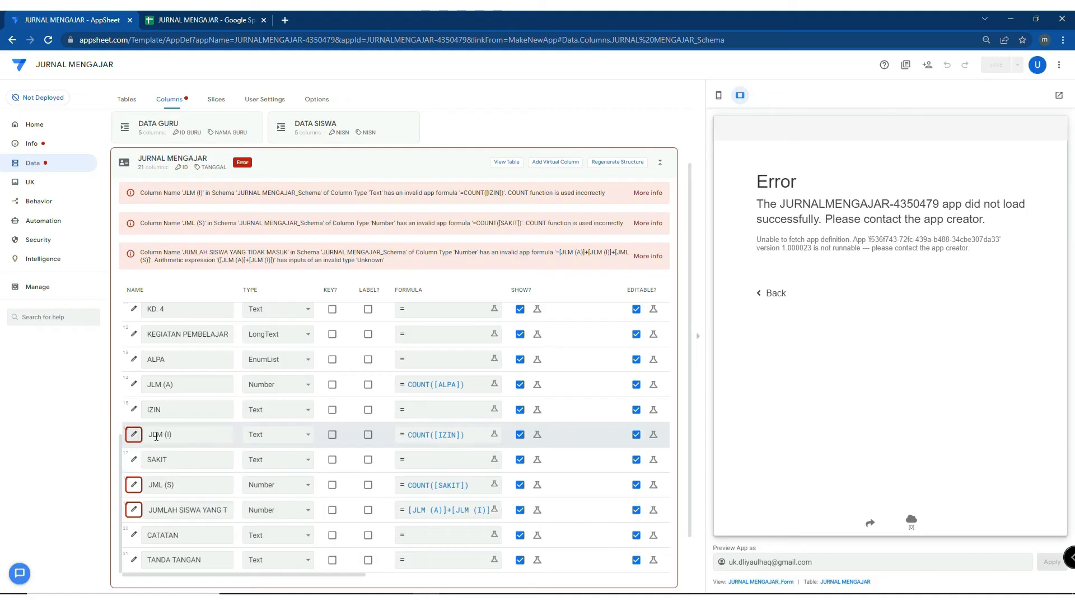
pyautogui.click(441, 437)
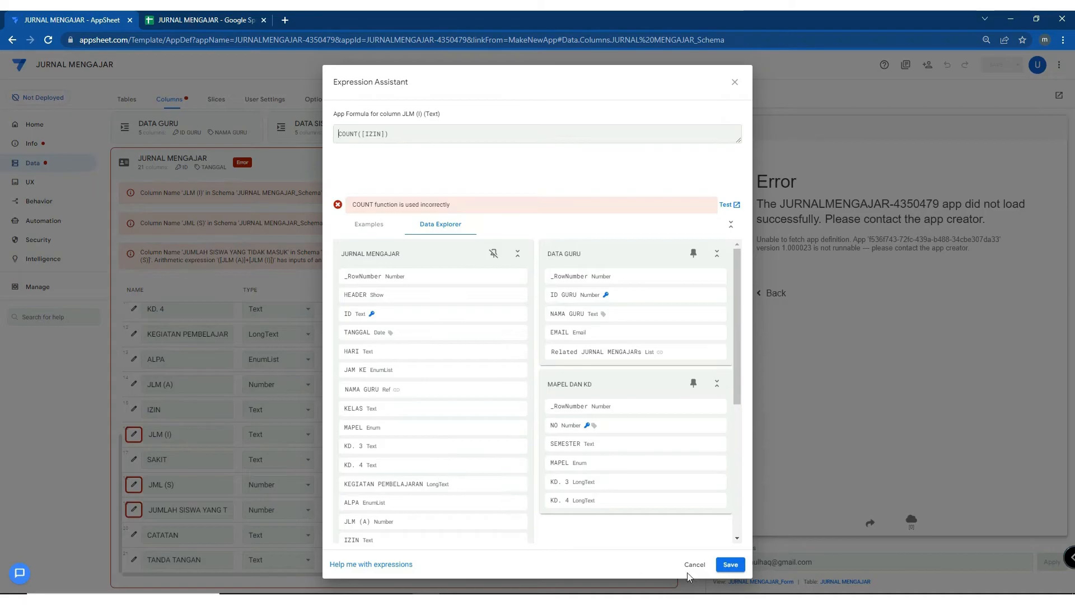
pyautogui.click(731, 564)
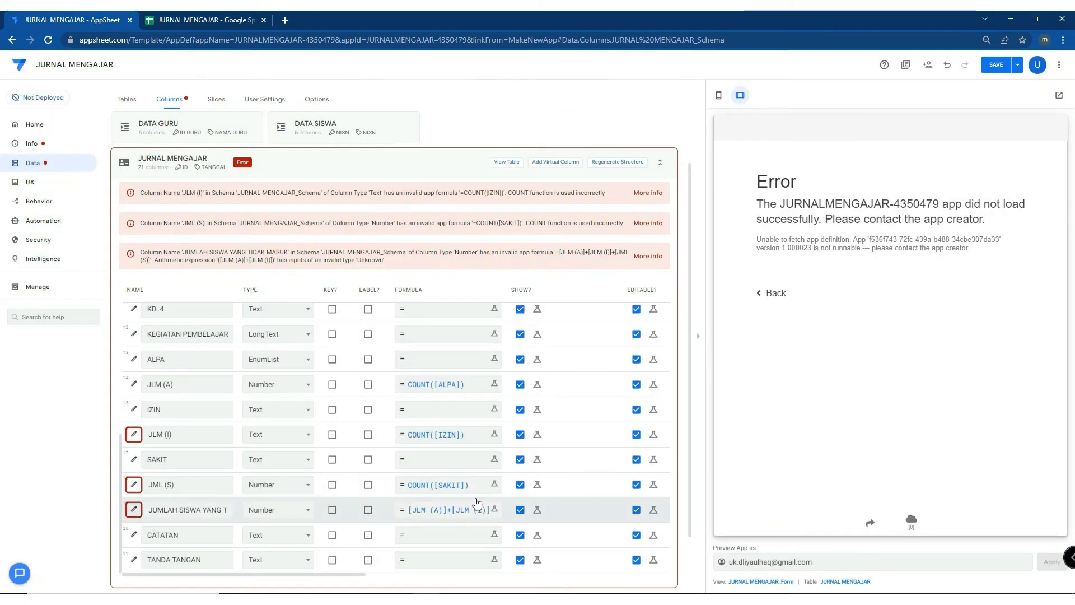
# Change the JLM (I) column type to Number and save the app
pyautogui.click(268, 442)
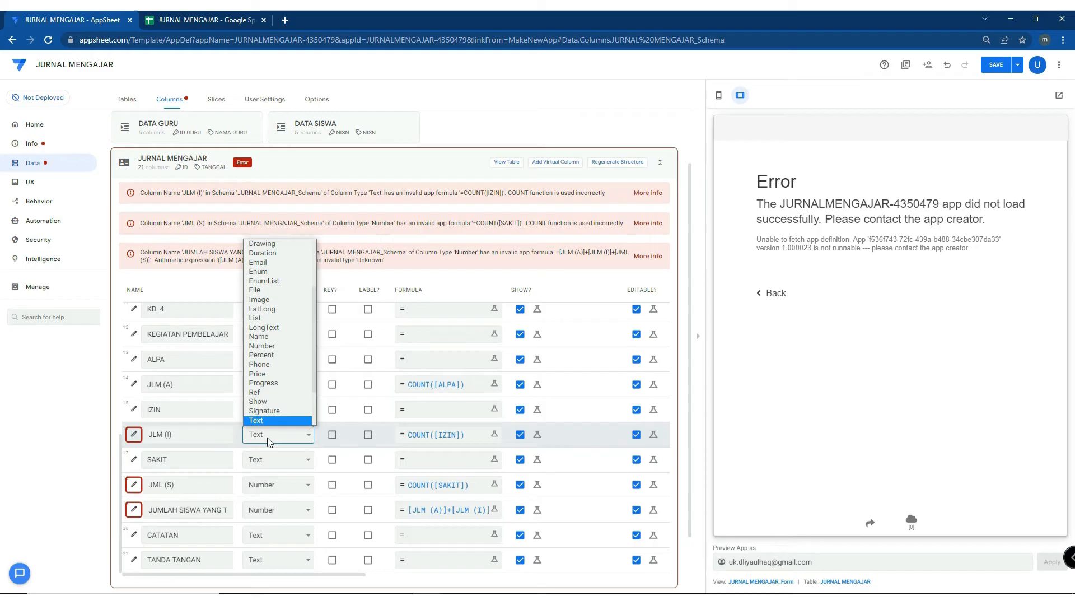
pyautogui.click(276, 359)
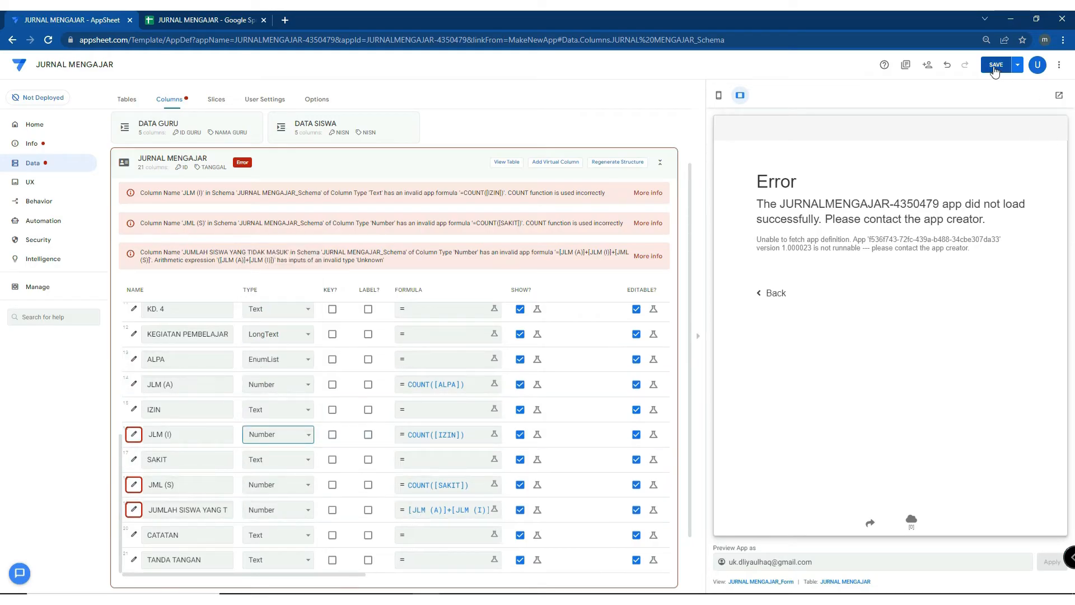
pyautogui.click(995, 67)
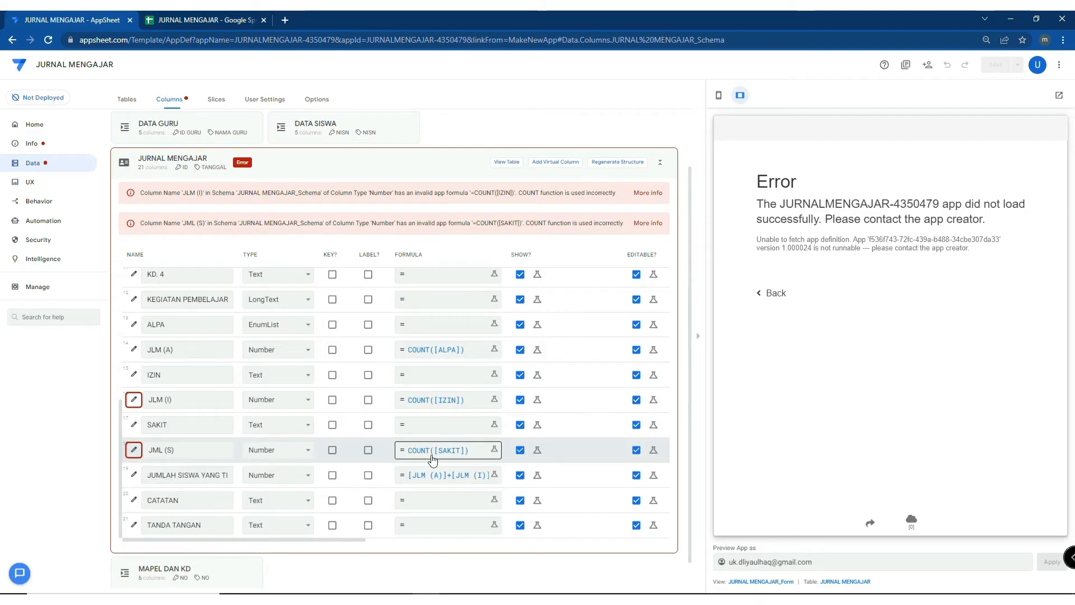
# Choose Number as the column type of JML (S) in the JURNAL MENGAJAR table
pyautogui.click(300, 453)
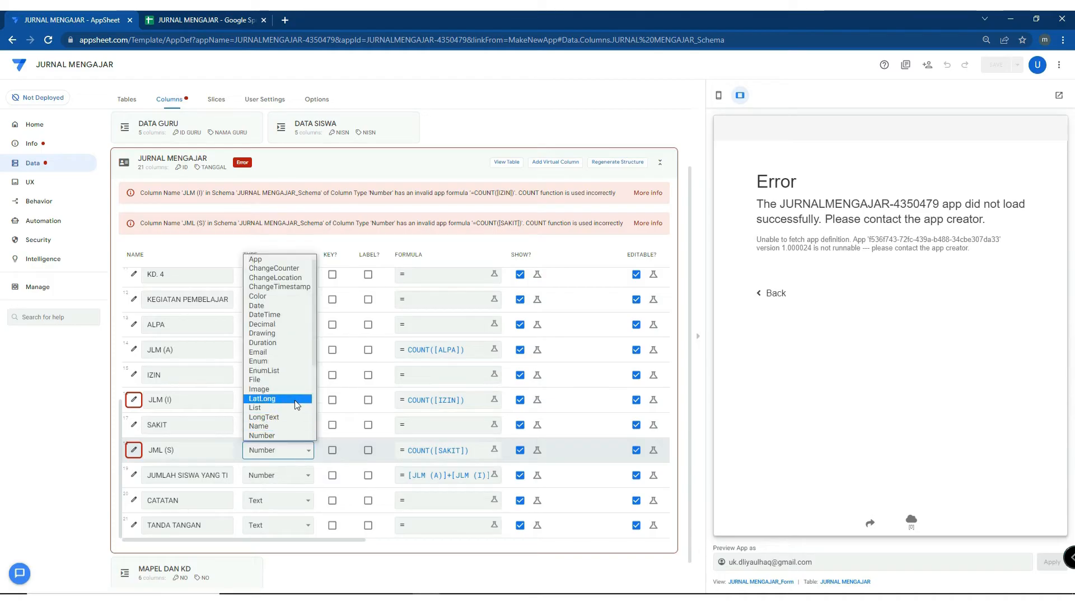
pyautogui.scroll(-3, 290, 371)
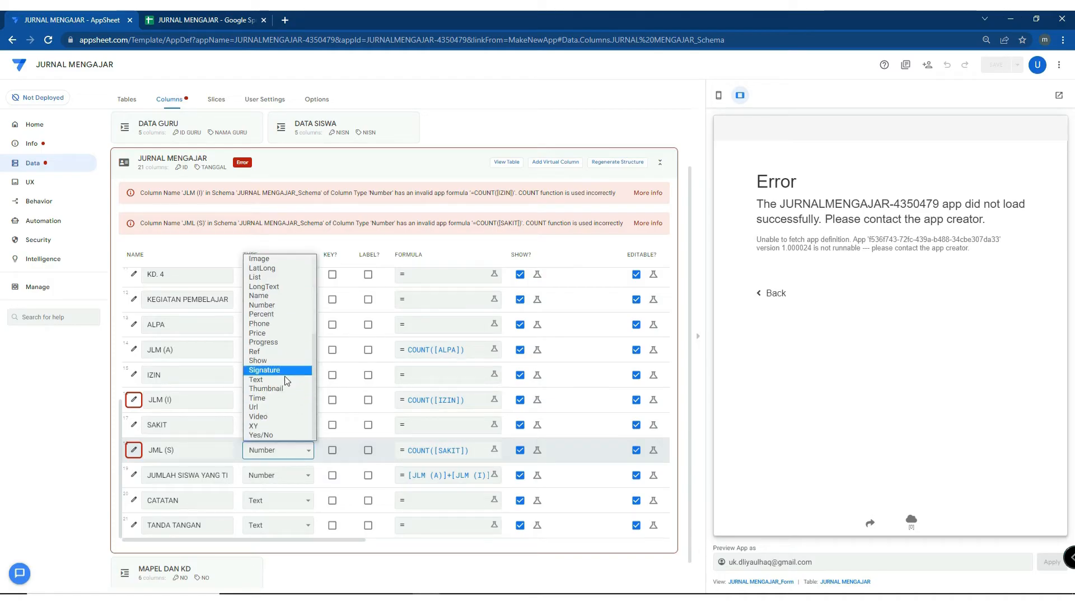
pyautogui.click(279, 306)
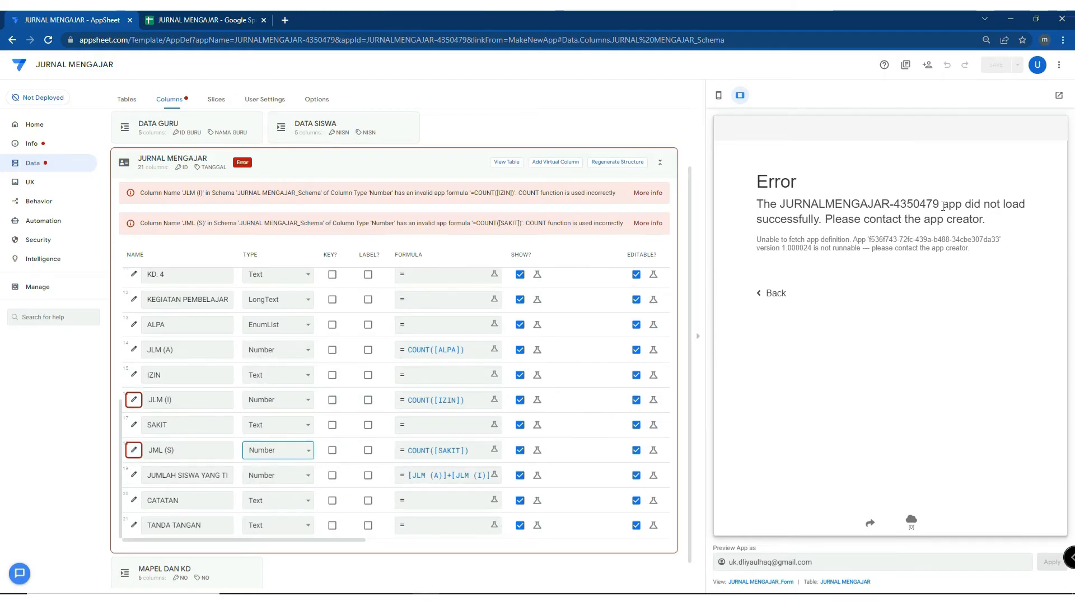
# Clear the app formula of the JML (S) column, save the empty expression and save the app
pyautogui.click(415, 451)
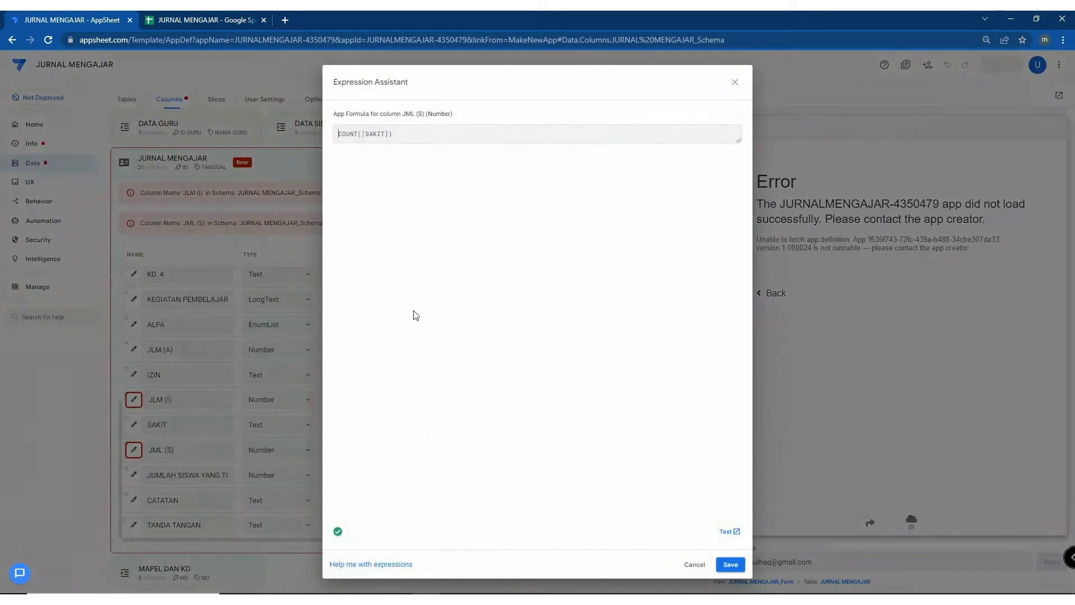
pyautogui.moveTo(404, 135); pyautogui.dragTo(297, 136)
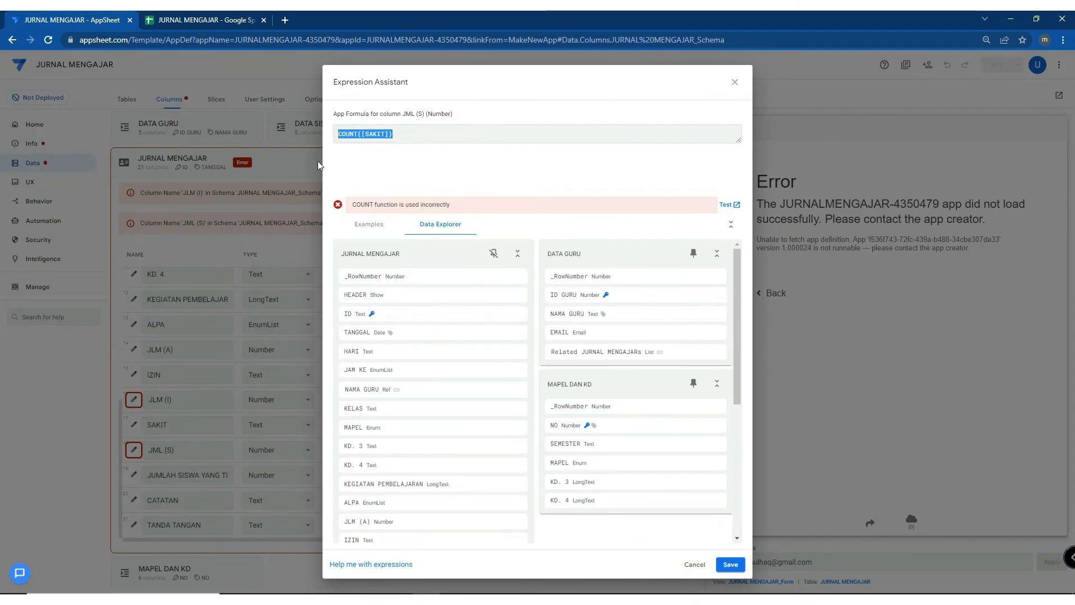
pyautogui.press('BackSpace')
pyautogui.click(731, 565)
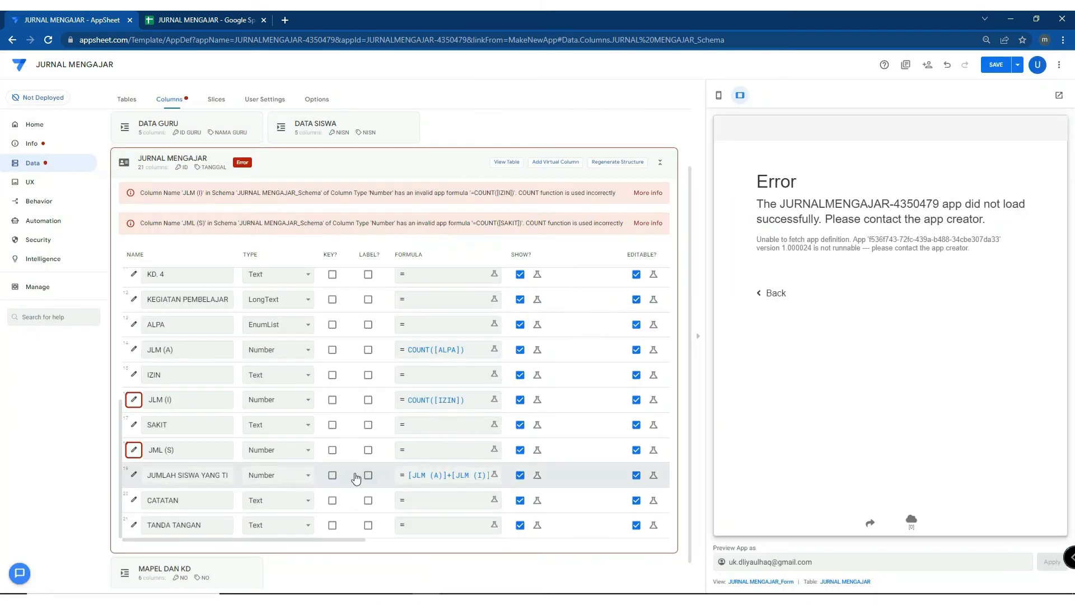
pyautogui.click(1003, 66)
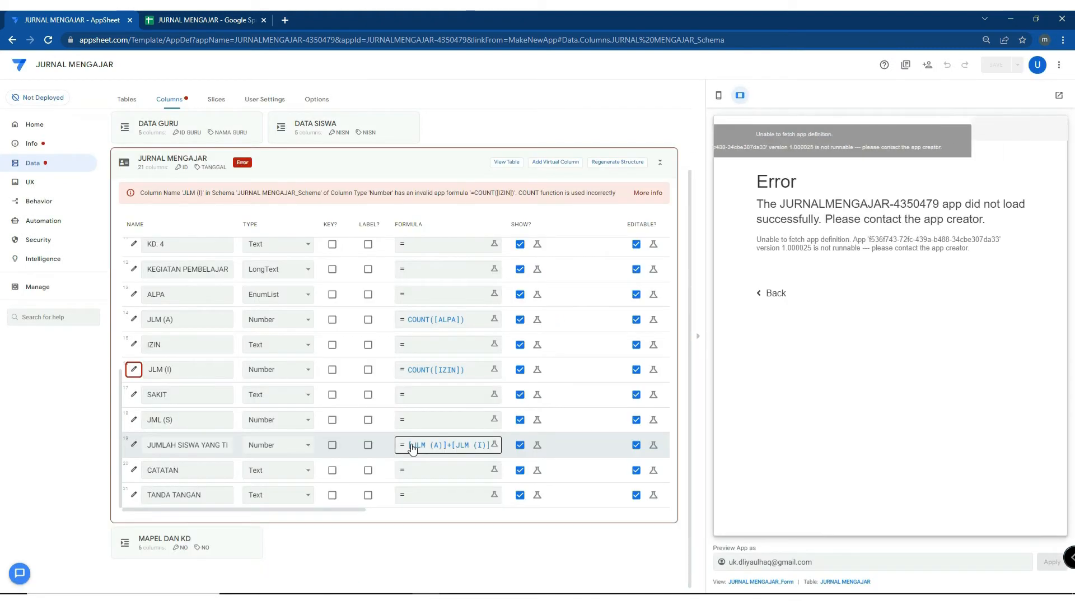
# Remove the app formula from the JLM (I) column and save the app
pyautogui.click(447, 371)
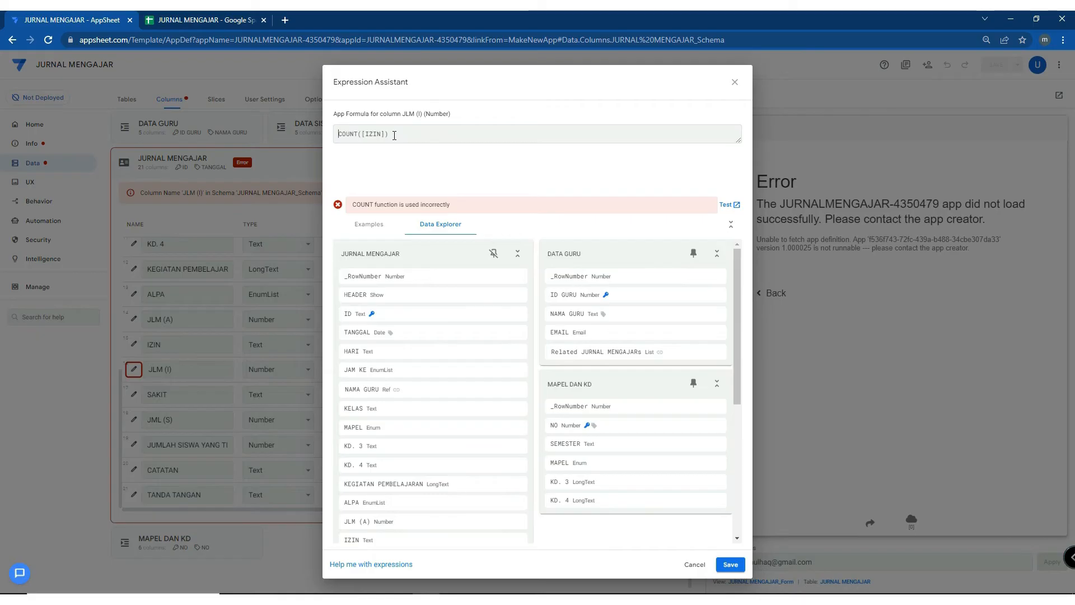
pyautogui.moveTo(386, 135); pyautogui.dragTo(365, 137)
pyautogui.press('BackSpace')
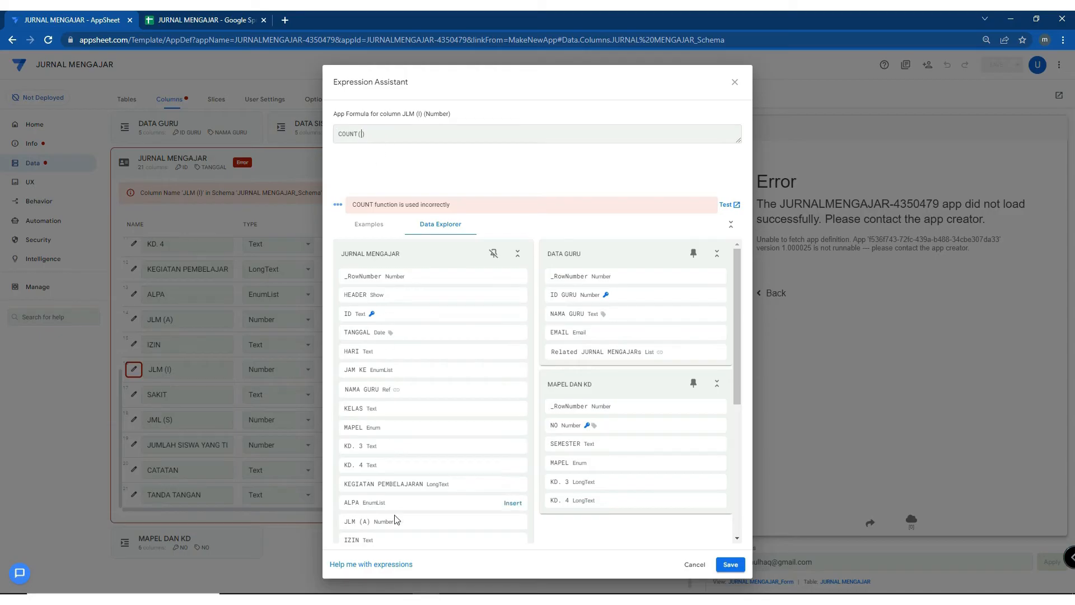
pyautogui.click(513, 541)
pyautogui.click(729, 564)
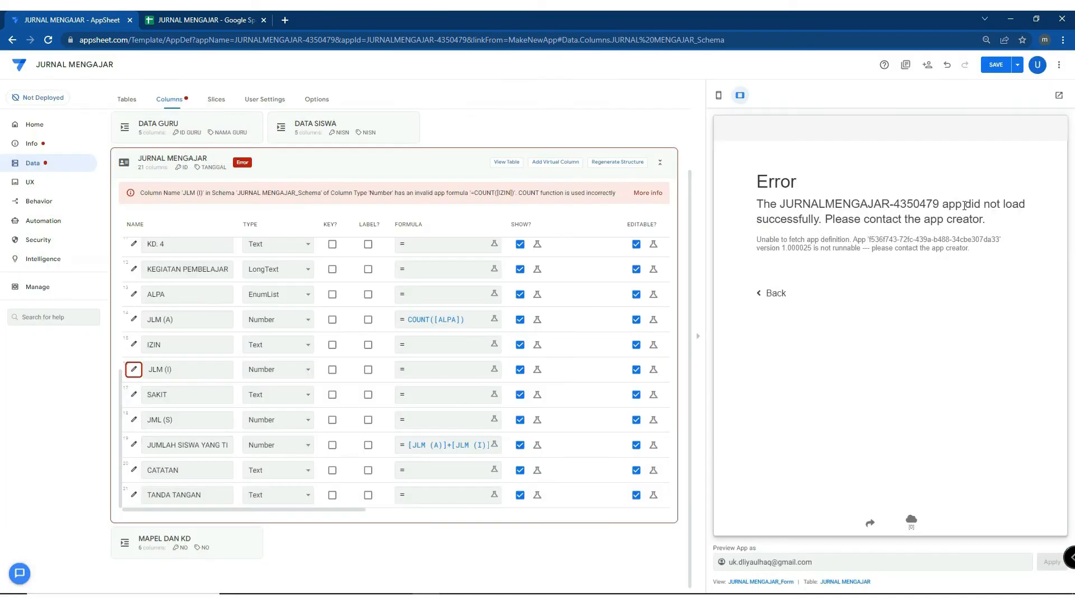
pyautogui.click(999, 66)
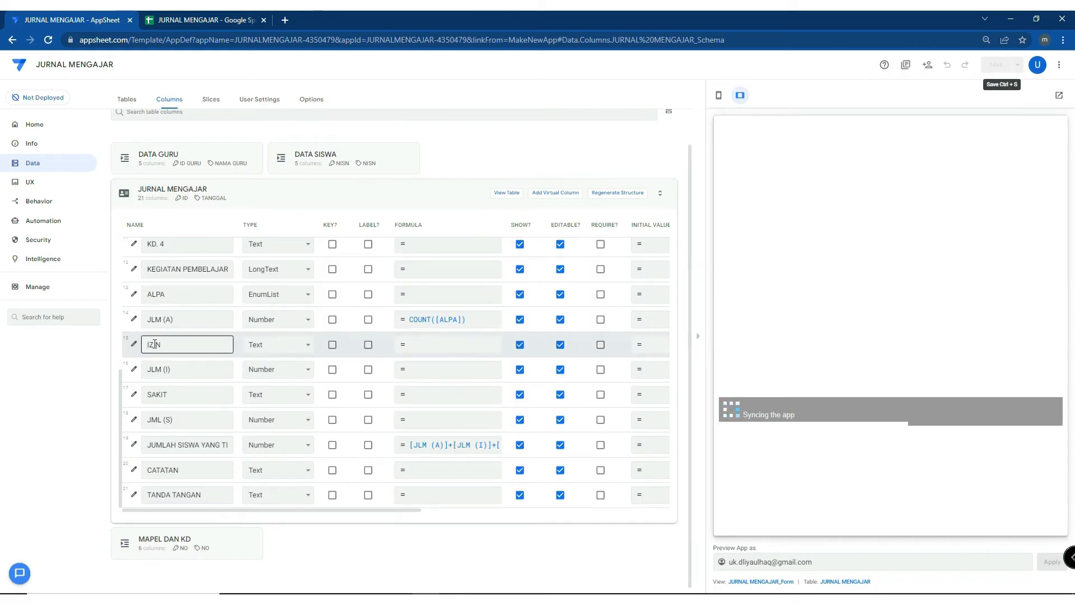
# Change the IZIN and SAKIT column types to EnumList and save the app
pyautogui.click(250, 343)
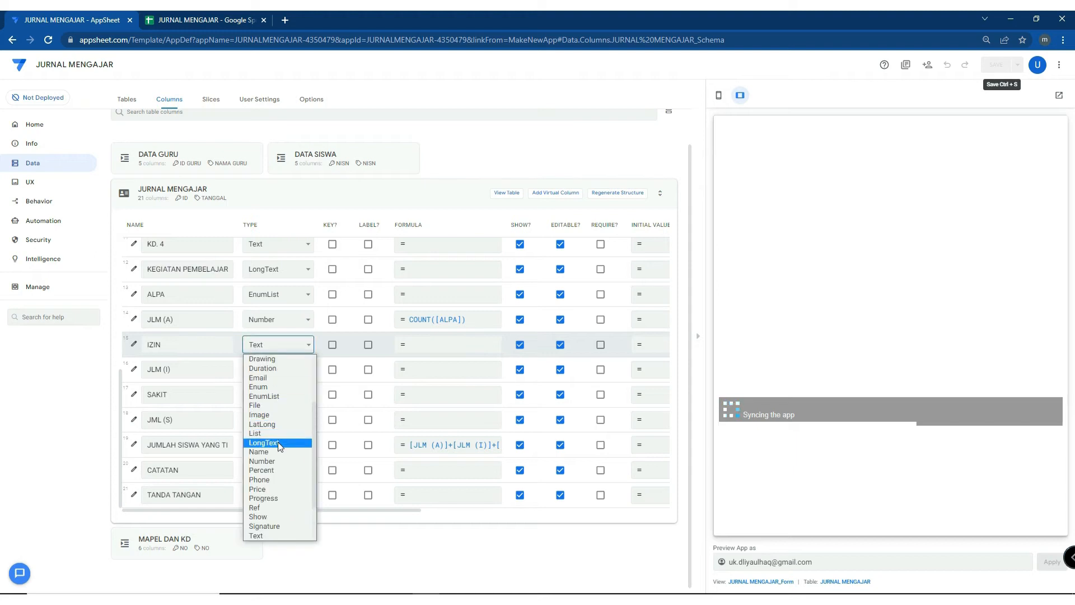
pyautogui.click(282, 397)
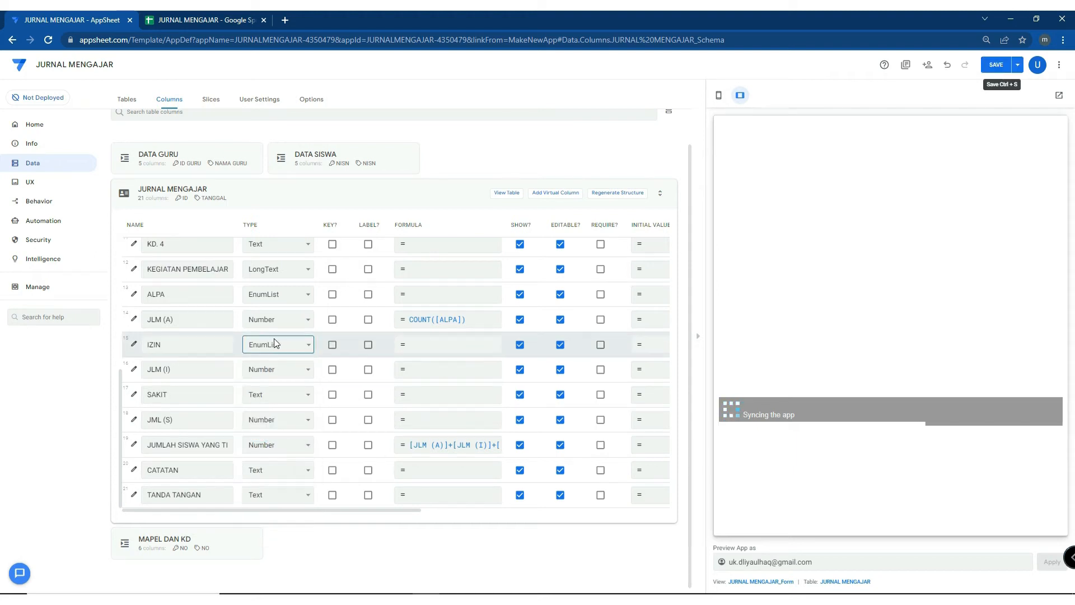
pyautogui.click(257, 394)
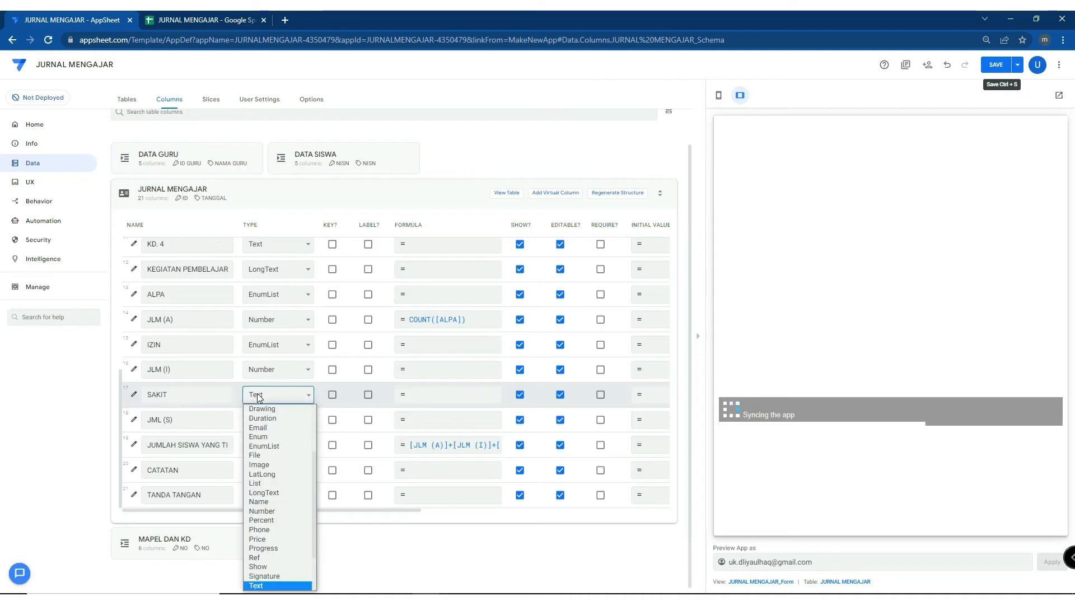
pyautogui.click(283, 445)
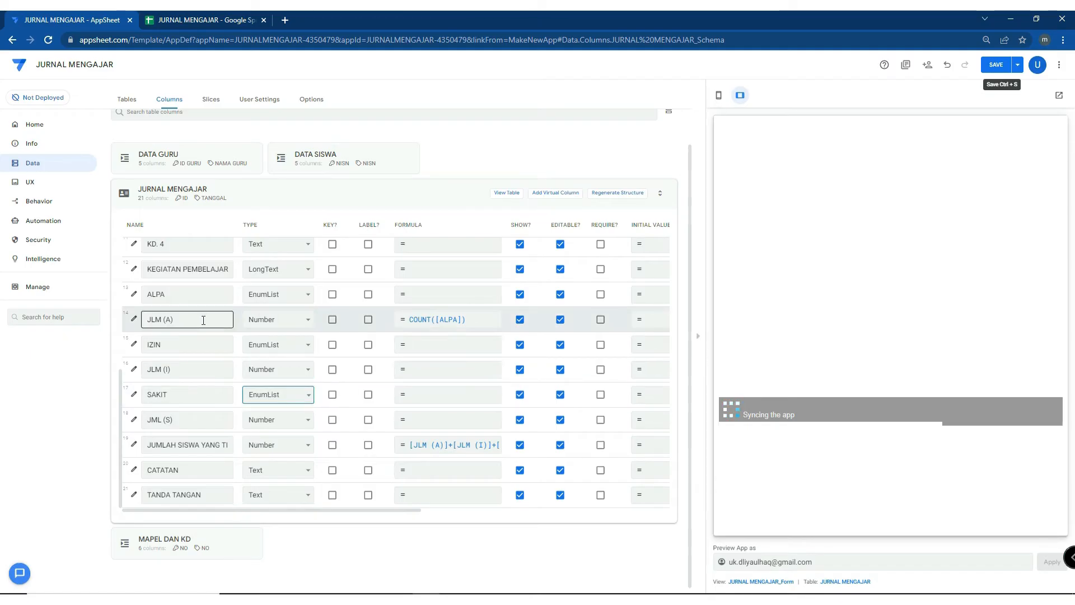
pyautogui.click(186, 397)
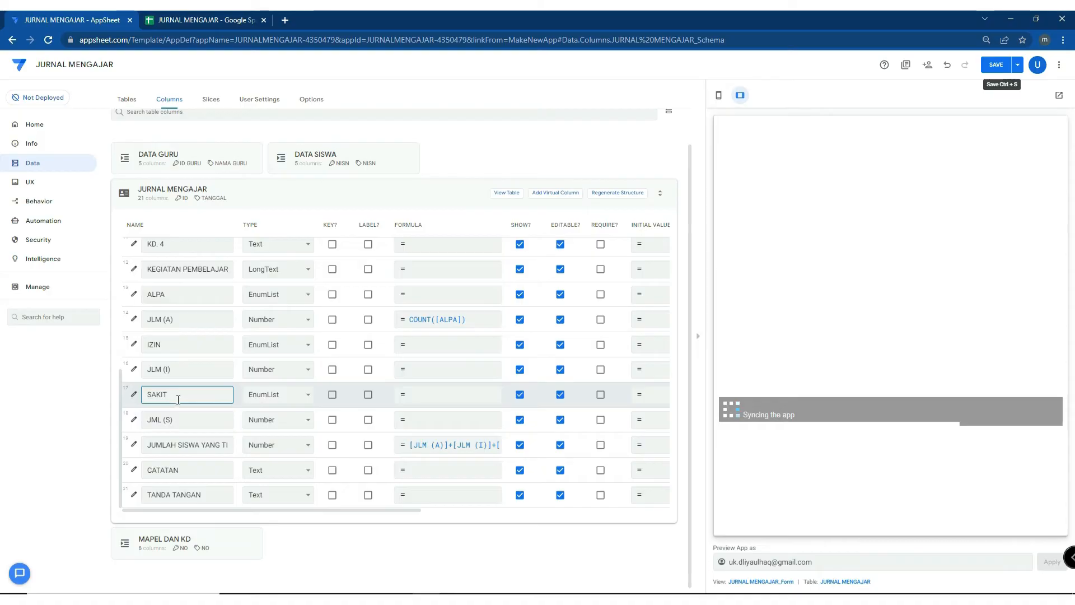
pyautogui.click(995, 65)
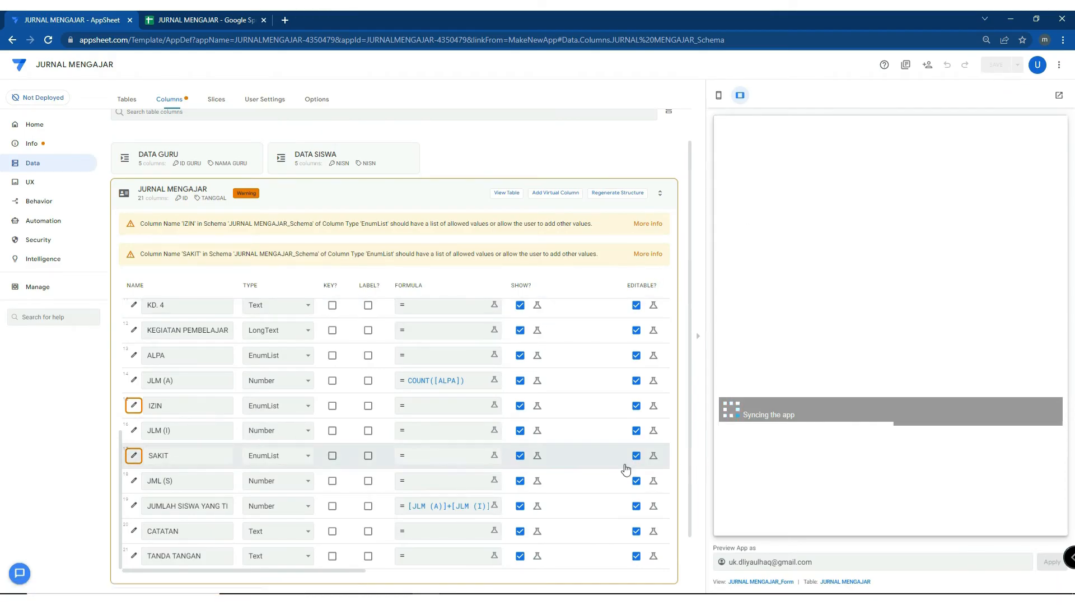
# Set the app formula of the JLM (I) column to COUNT([IZIN]) and save the app
pyautogui.scroll(-1, 304, 456)
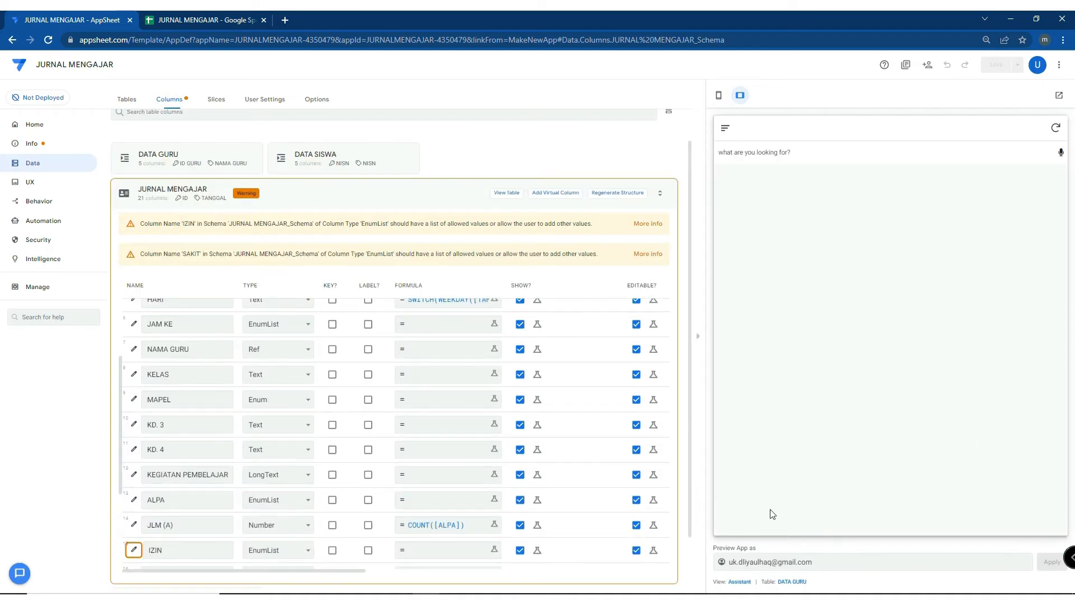
pyautogui.scroll(-1, 369, 414)
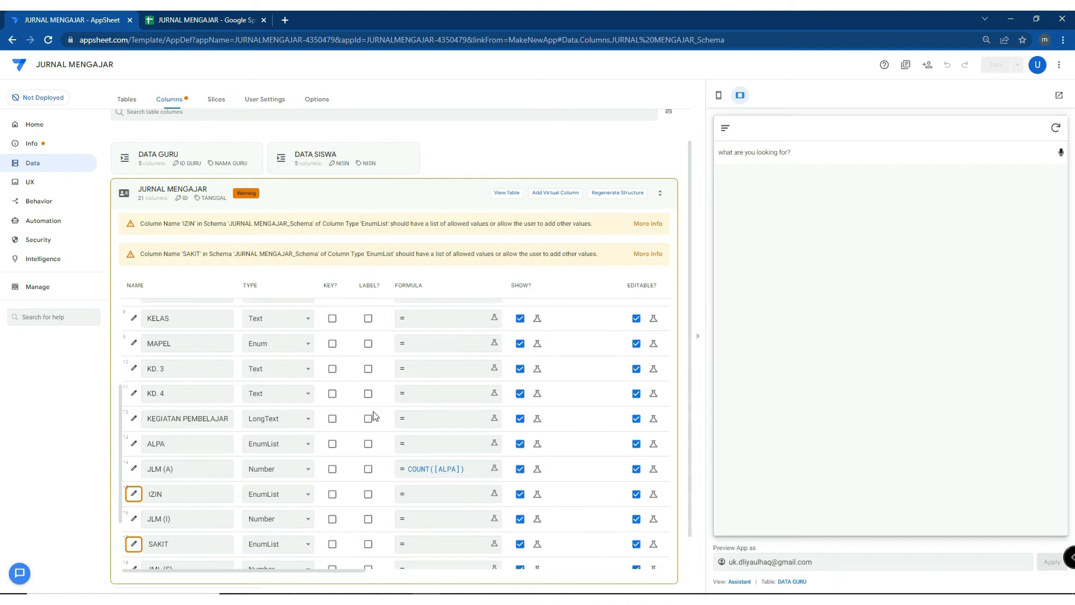
pyautogui.scroll(-1, 374, 415)
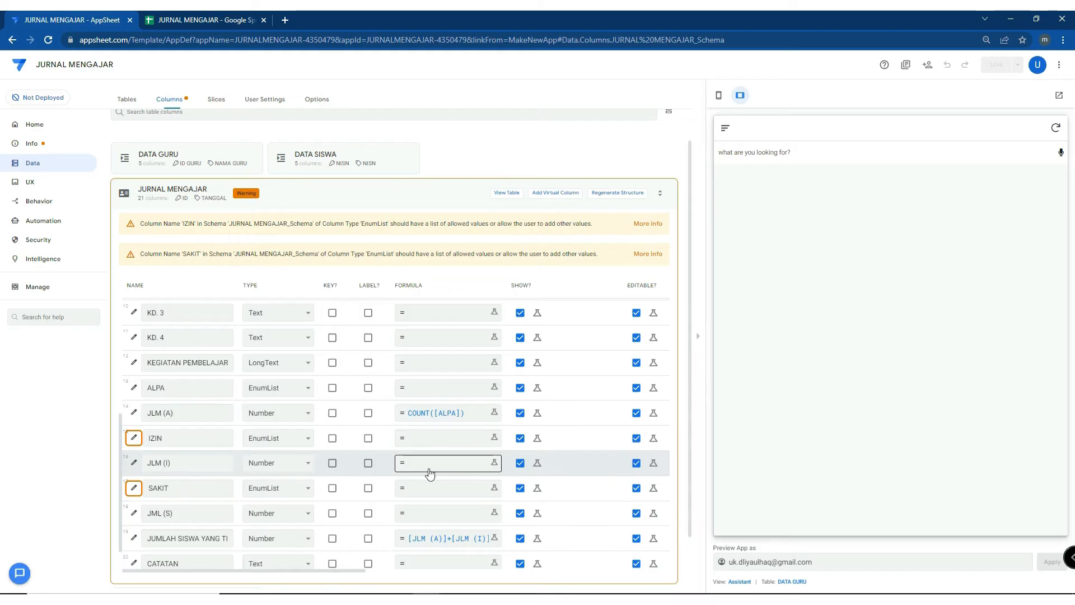
pyautogui.scroll(-1, 458, 465)
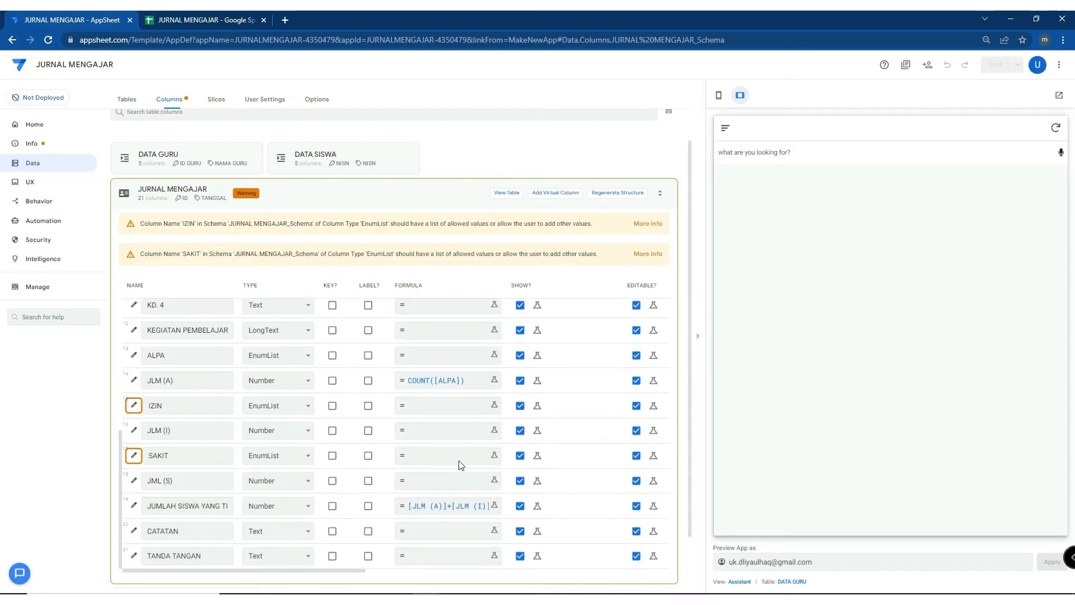
pyautogui.click(446, 431)
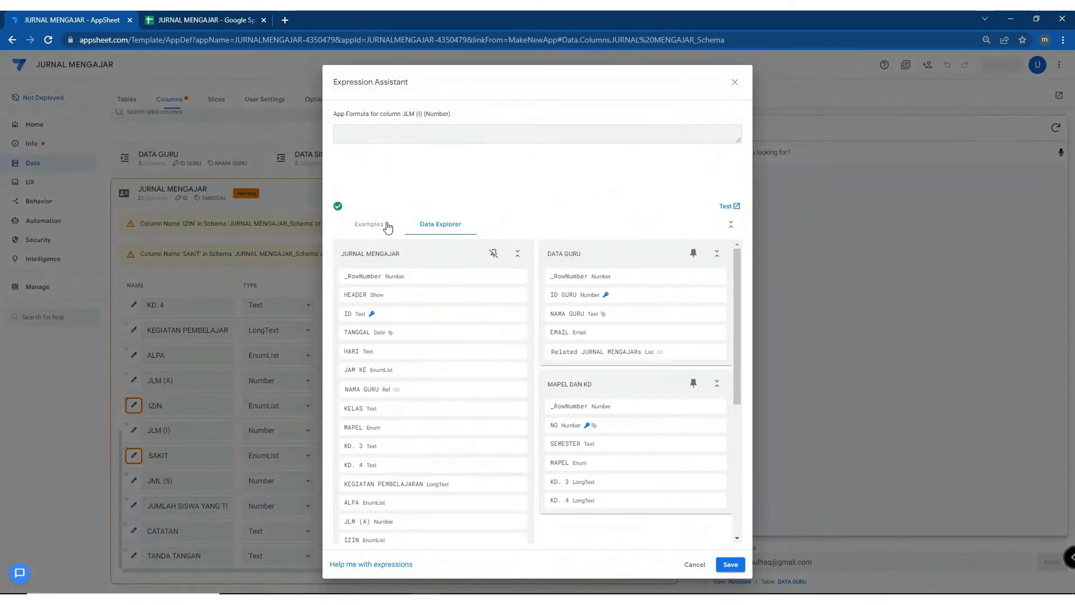
pyautogui.write('[JLM (A)]+[JLM (I)]+[JML (S)]')
pyautogui.hotkey('ctrl', 'a')
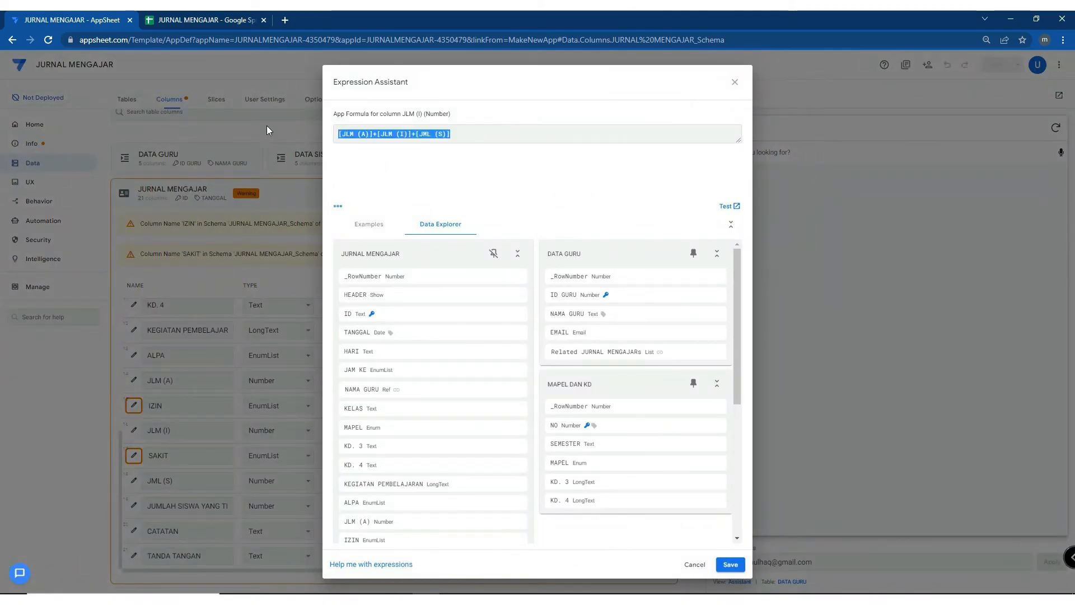
pyautogui.write('COUNT(')
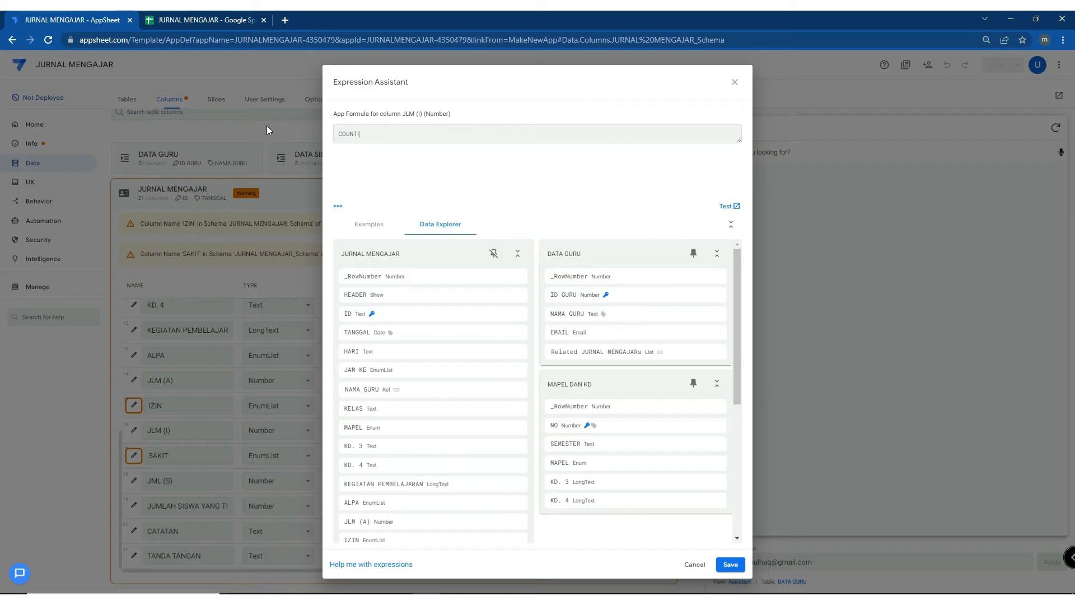
pyautogui.moveTo(513, 543)
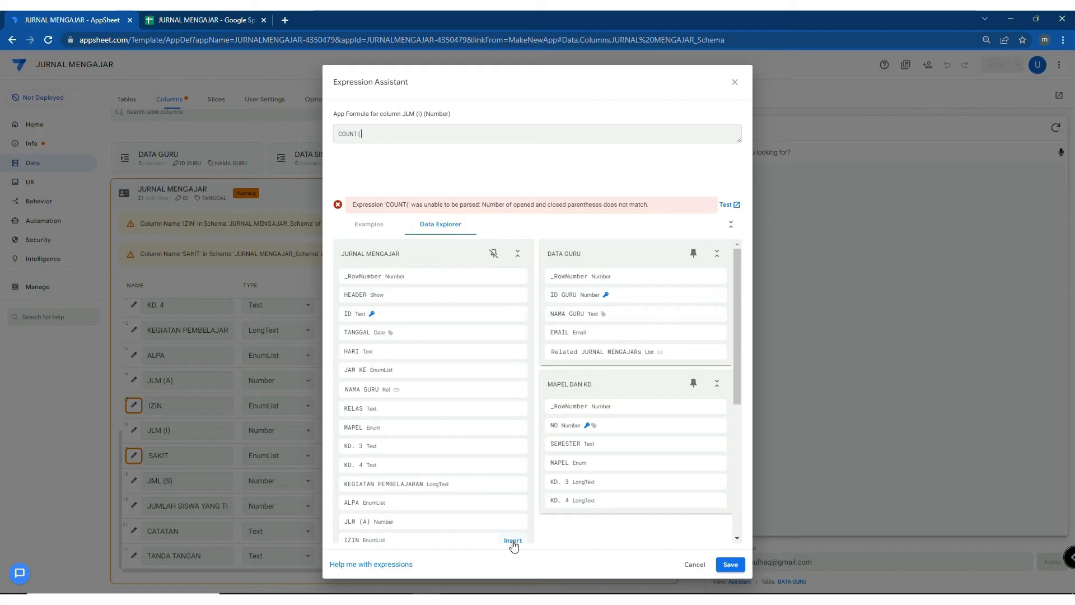
pyautogui.click(512, 541)
pyautogui.write(')')
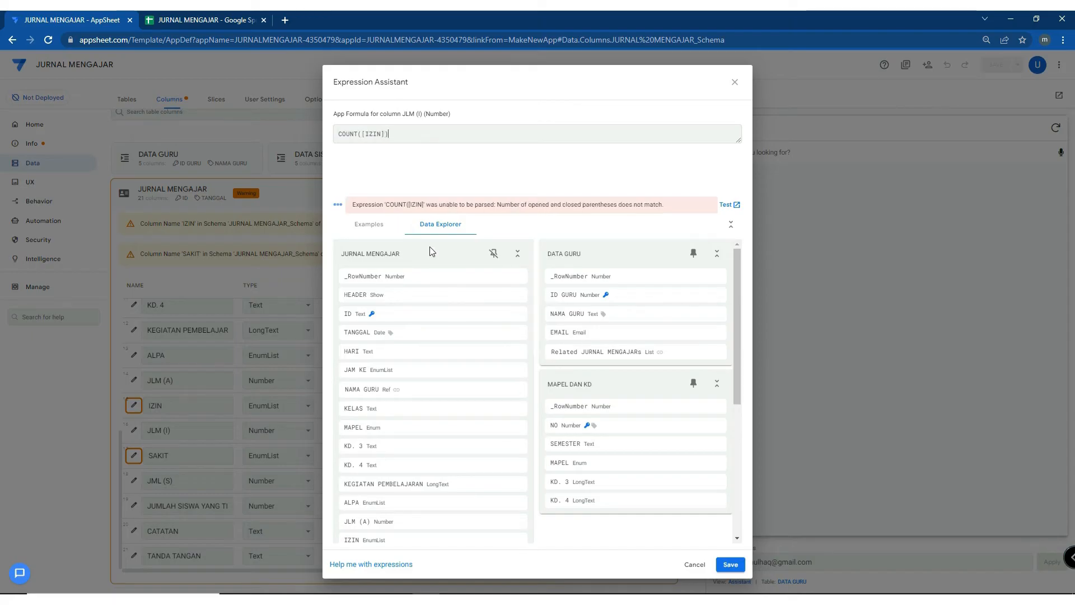
pyautogui.click(730, 565)
pyautogui.click(1004, 68)
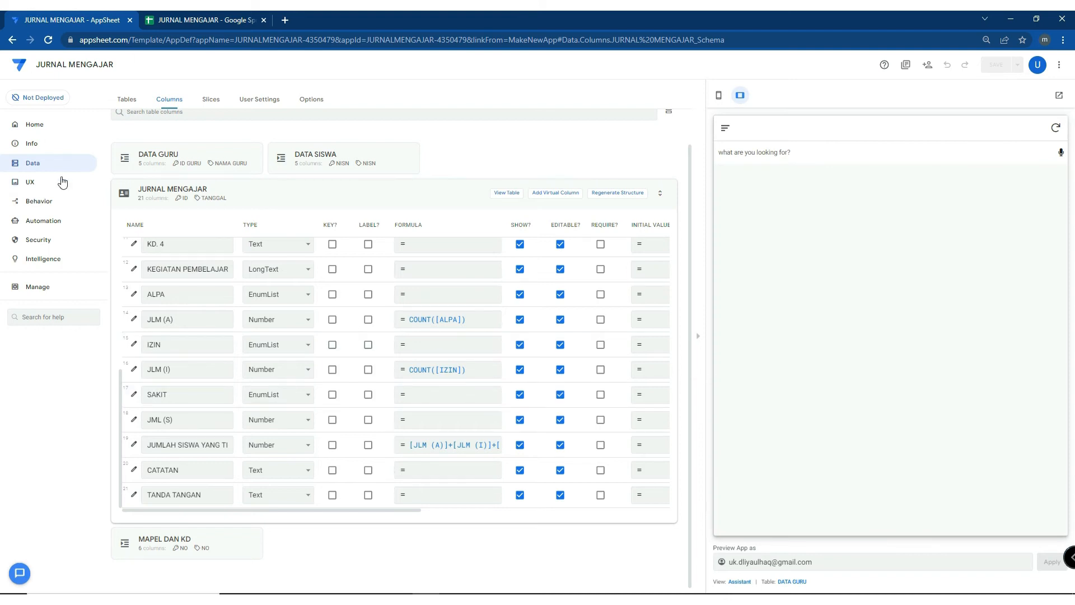
# Set the position of the JURNAL MENGAJAR view to center in the UX settings and save the app
pyautogui.click(30, 182)
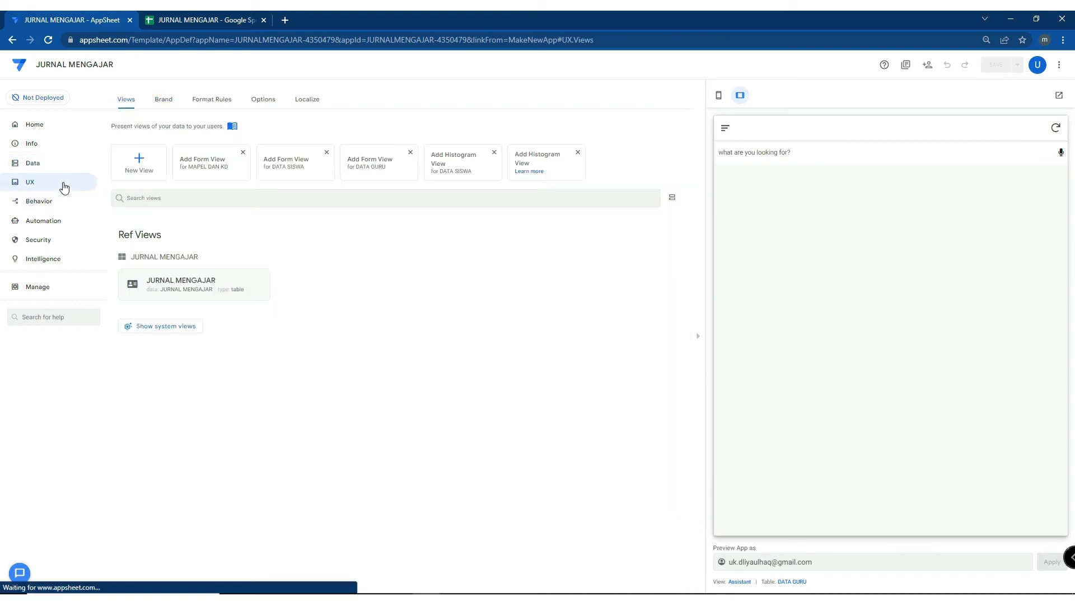
pyautogui.click(201, 286)
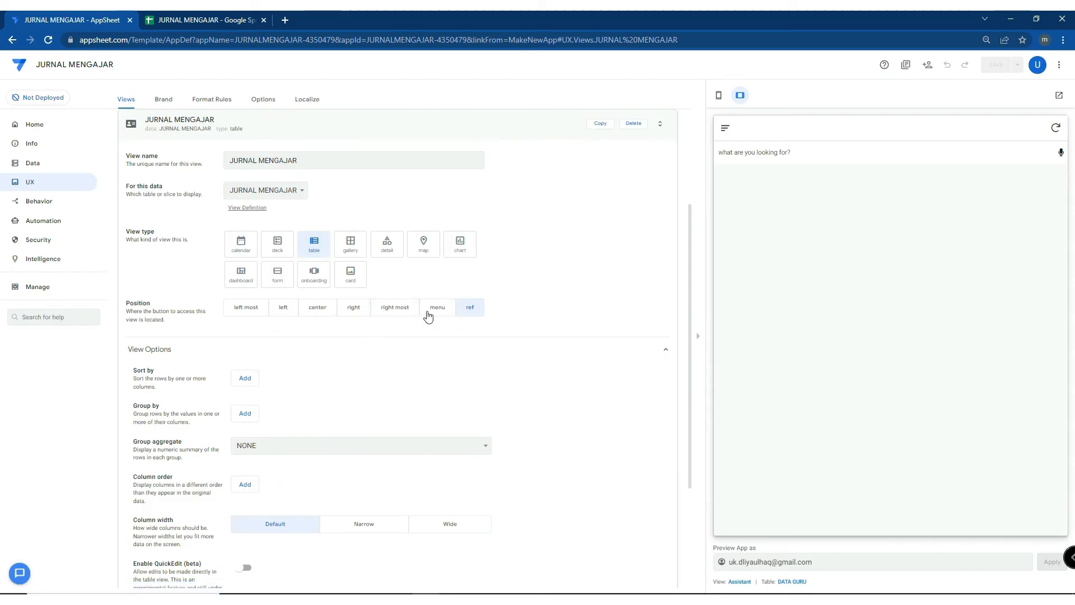
pyautogui.click(430, 313)
pyautogui.click(400, 310)
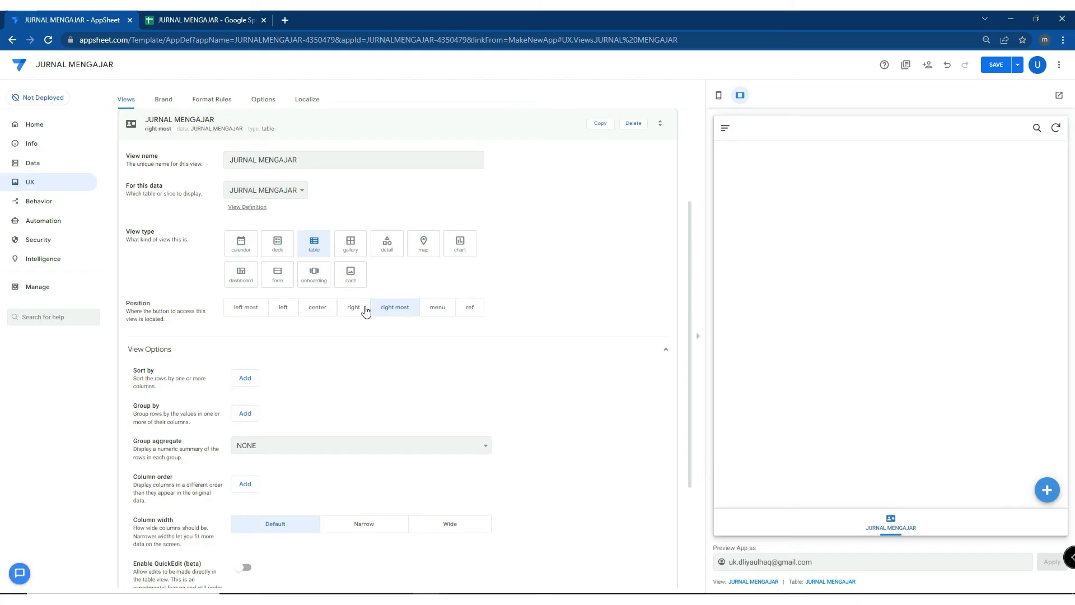
pyautogui.click(323, 309)
pyautogui.click(996, 67)
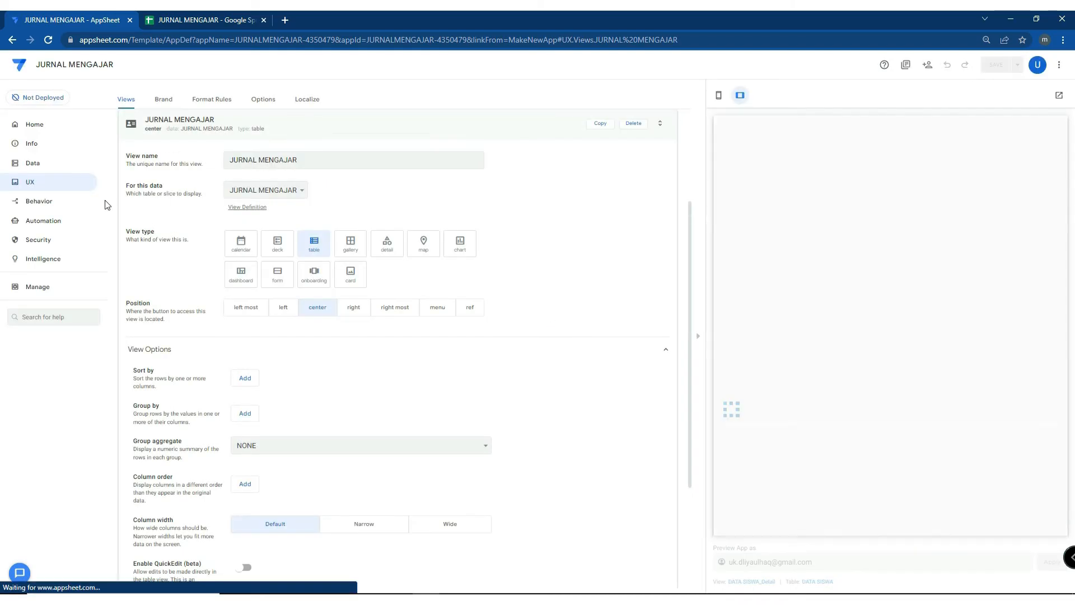
# Copy the COUNT([IZIN]) app formula of the JLM (I) column in the JURNAL MENGAJAR table, keeping the formula as it is
pyautogui.click(34, 164)
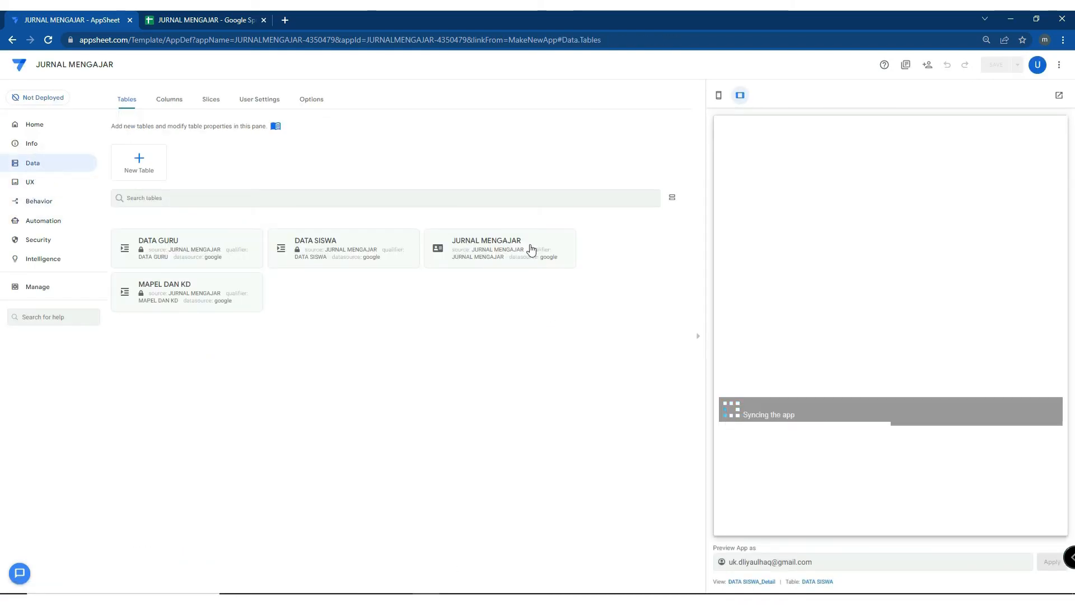
pyautogui.click(493, 247)
pyautogui.click(513, 280)
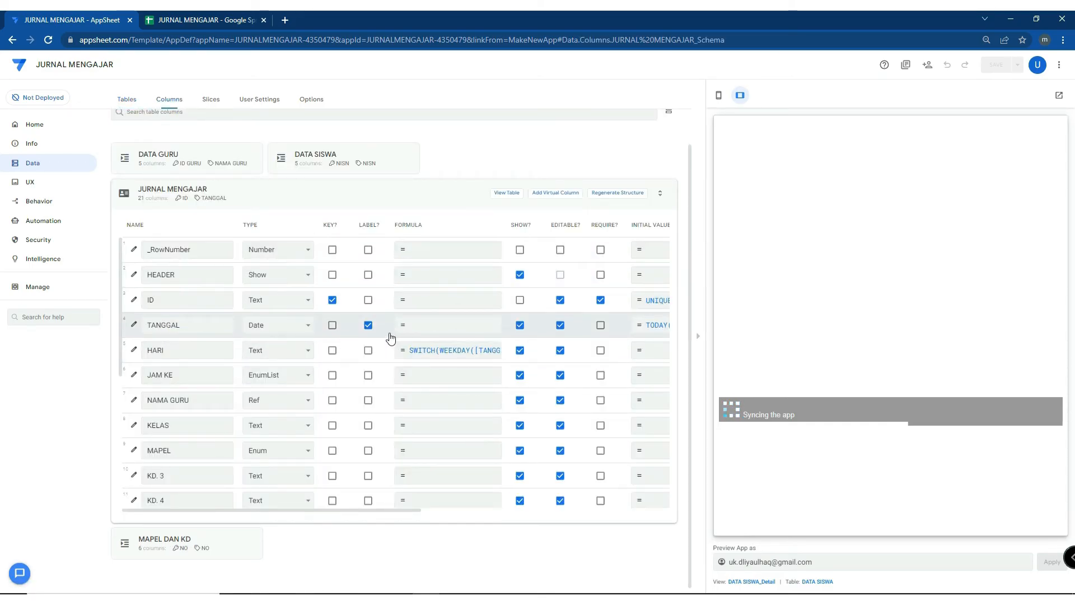
pyautogui.scroll(-3, 392, 341)
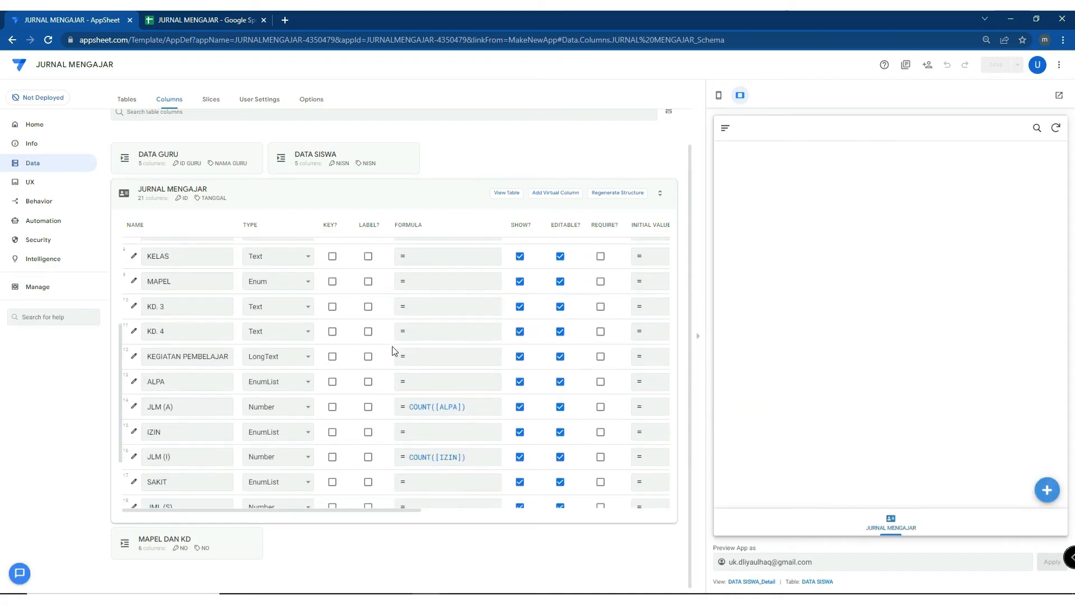
pyautogui.scroll(-2, 395, 351)
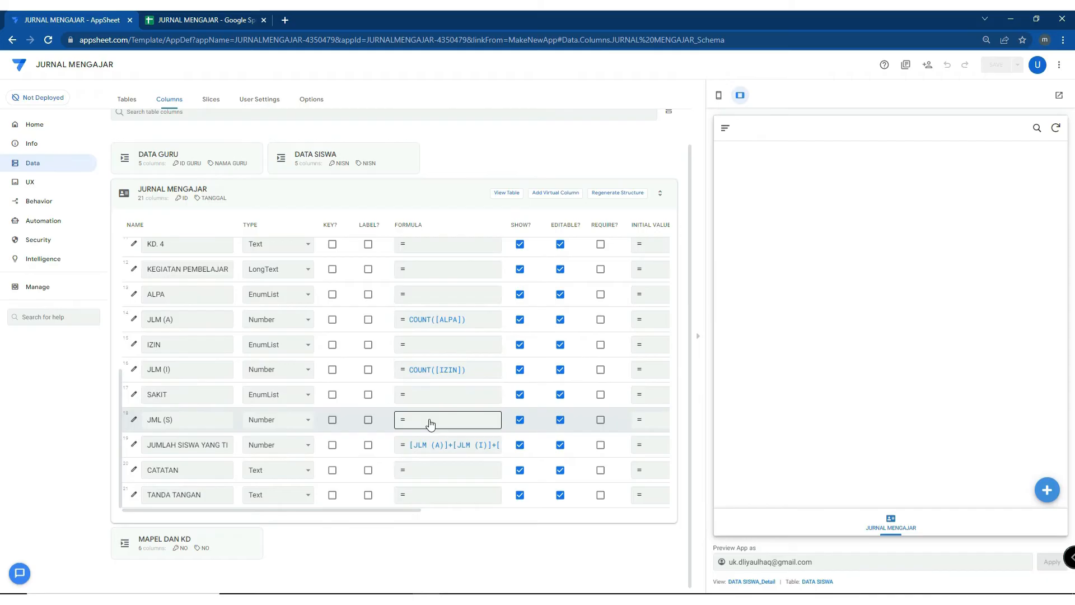
pyautogui.click(461, 370)
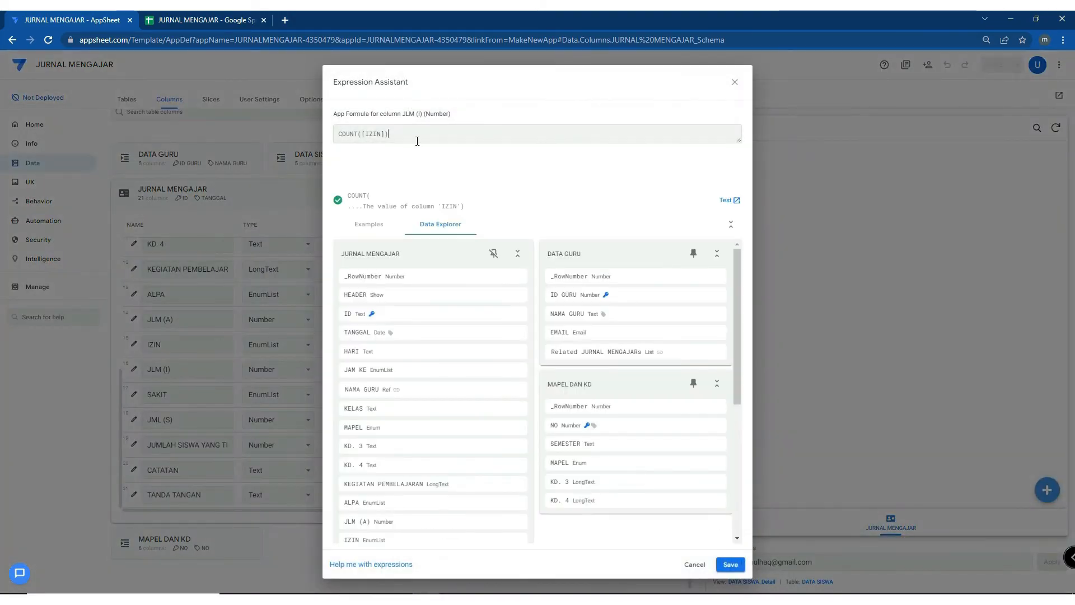
pyautogui.moveTo(417, 141); pyautogui.dragTo(291, 140)
pyautogui.hotkey('ctrl', 'c')
pyautogui.click(738, 566)
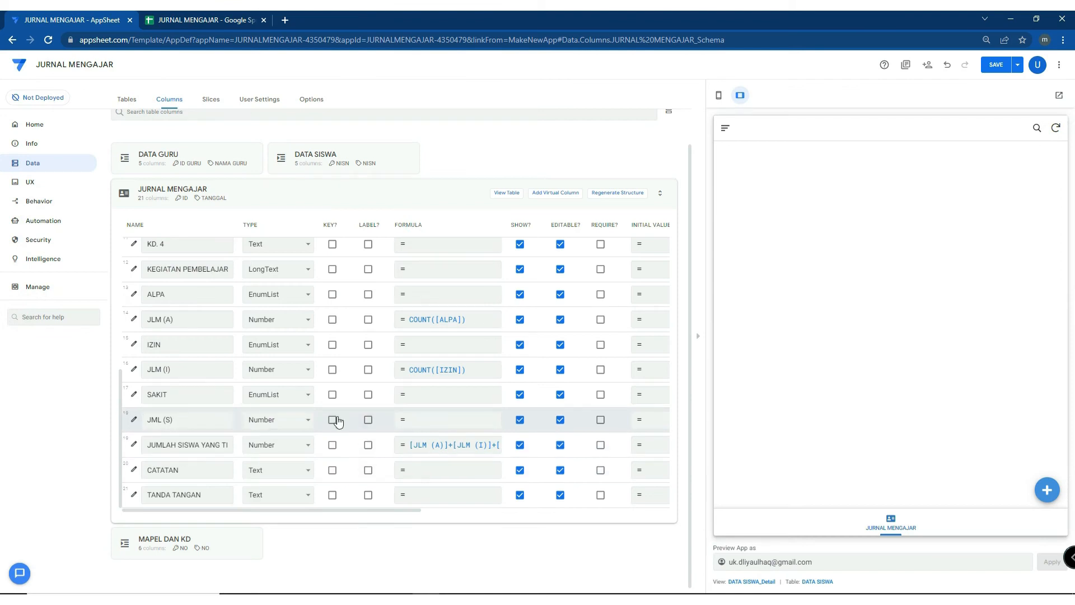
# Set the app formula of the JML (S) column to COUNT([SAKIT]) and save the app
pyautogui.click(425, 422)
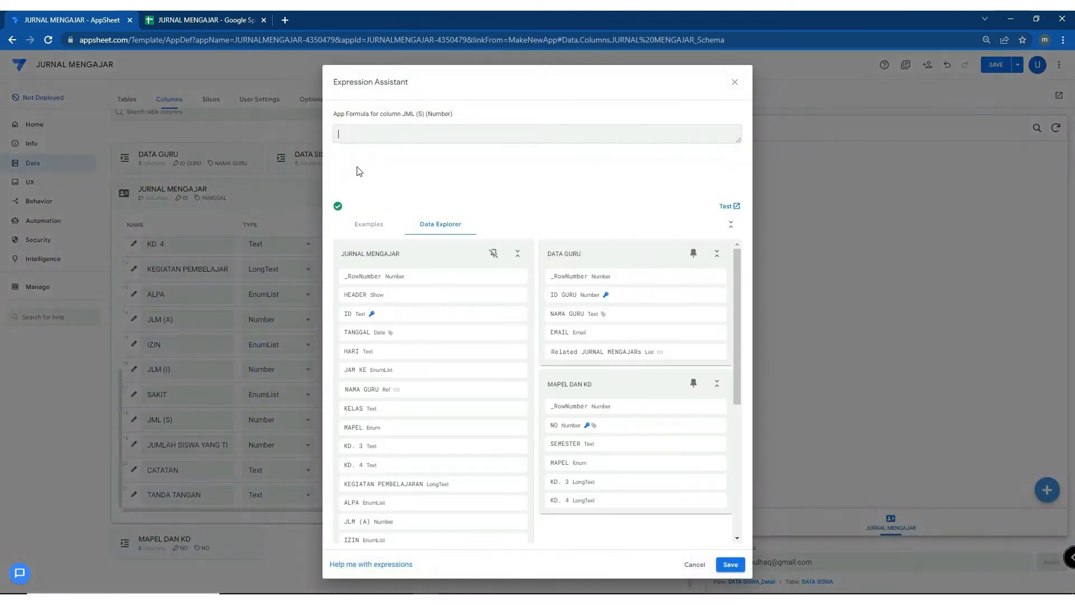
pyautogui.click(385, 139)
pyautogui.hotkey('ctrl', 'v')
pyautogui.moveTo(382, 136); pyautogui.dragTo(366, 136)
pyautogui.write('SAK')
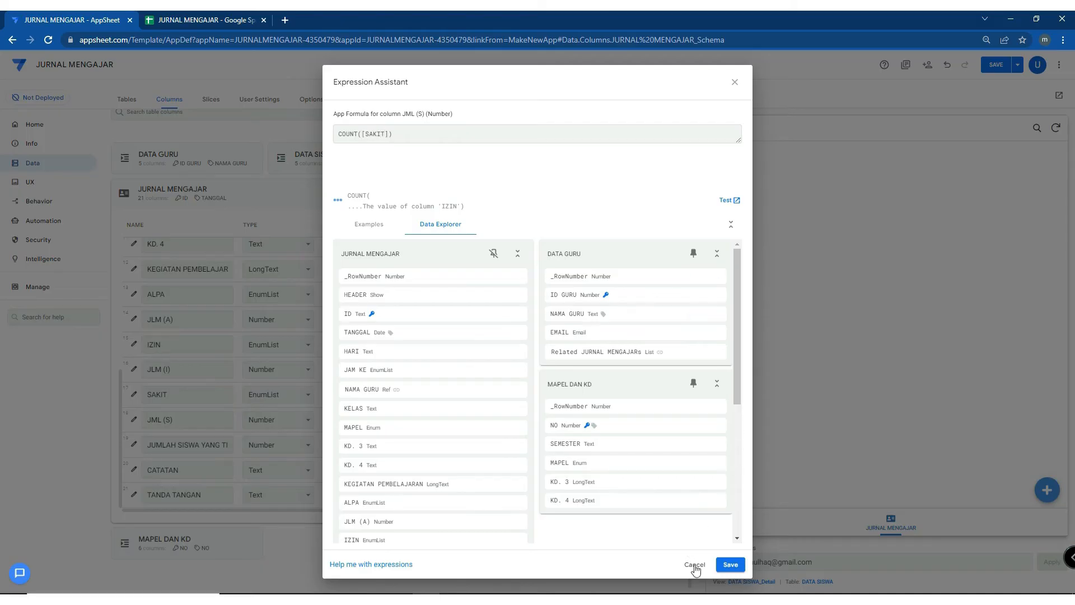
pyautogui.click(729, 567)
pyautogui.click(1002, 66)
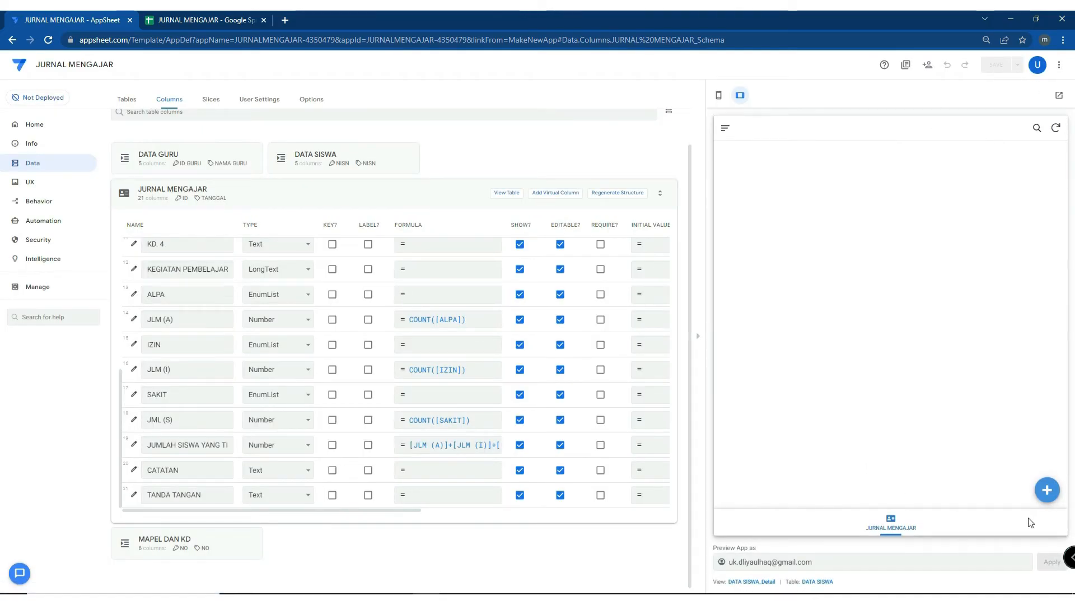
# Start a new JURNAL MENGAJAR entry in the app preview, choosing class 7A and the first three students for ALPA
pyautogui.click(1047, 490)
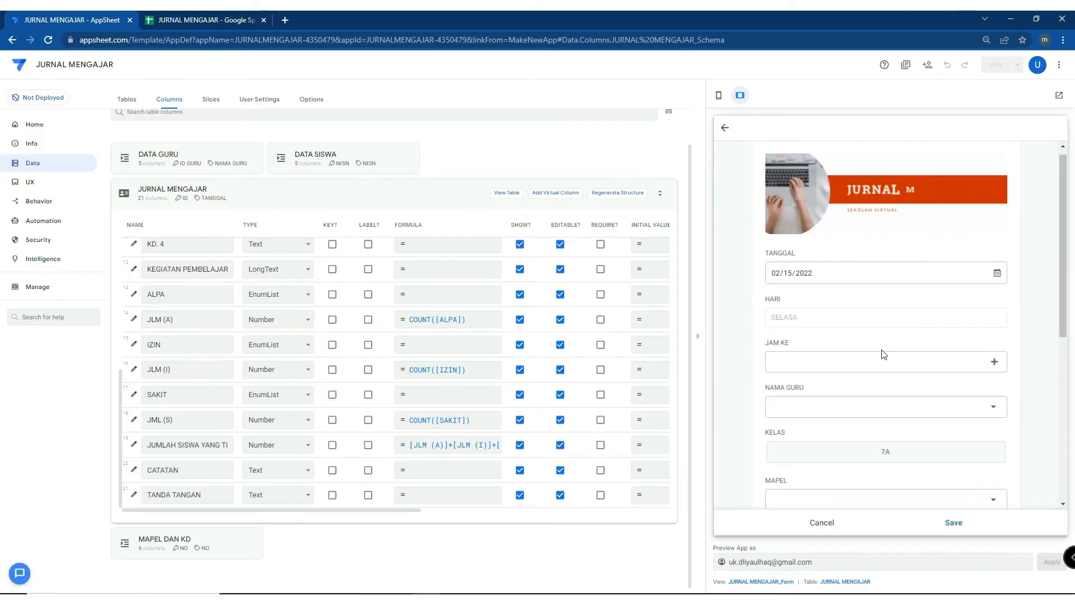
pyautogui.scroll(-4, 883, 308)
pyautogui.click(883, 240)
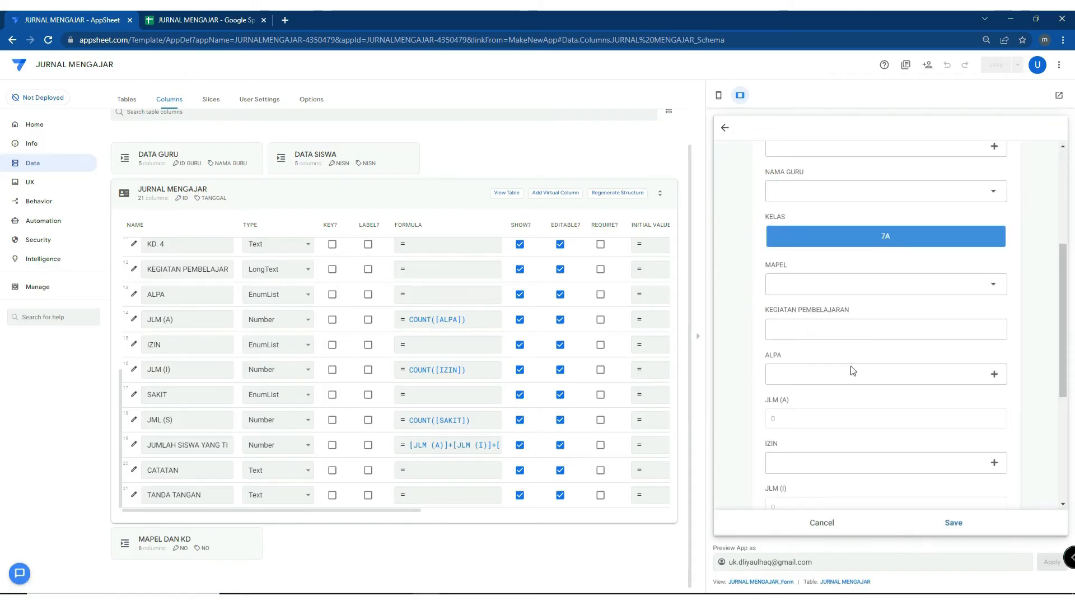
pyautogui.click(853, 380)
pyautogui.click(823, 186)
pyautogui.click(822, 205)
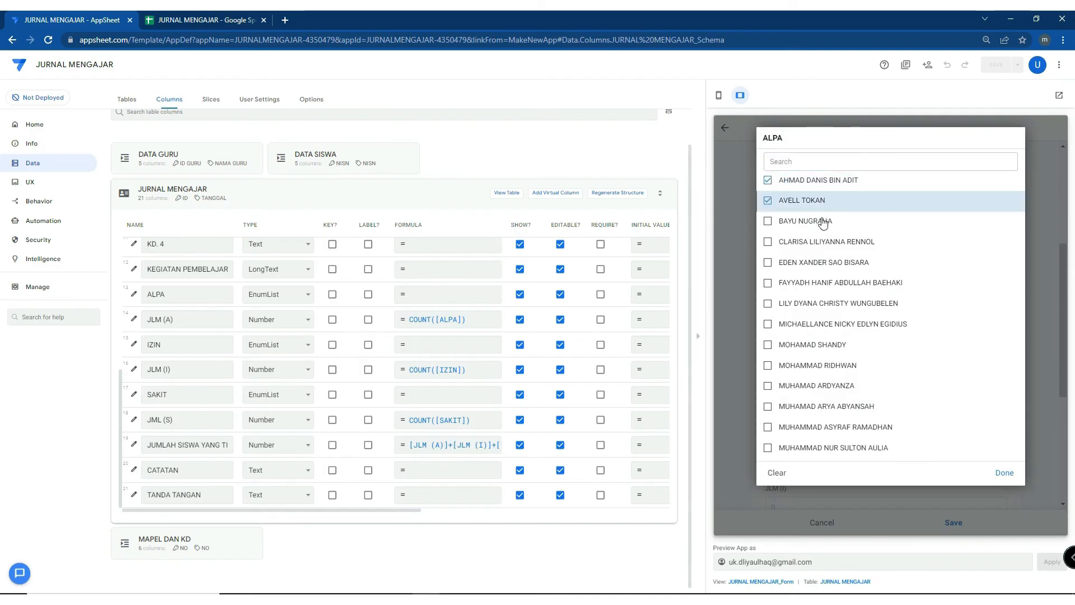
pyautogui.click(822, 221)
pyautogui.click(1002, 473)
# Select the first three students in the list for the IZIN field of the preview form
pyautogui.click(862, 296)
pyautogui.click(819, 181)
pyautogui.click(819, 201)
pyautogui.click(819, 222)
pyautogui.click(1002, 474)
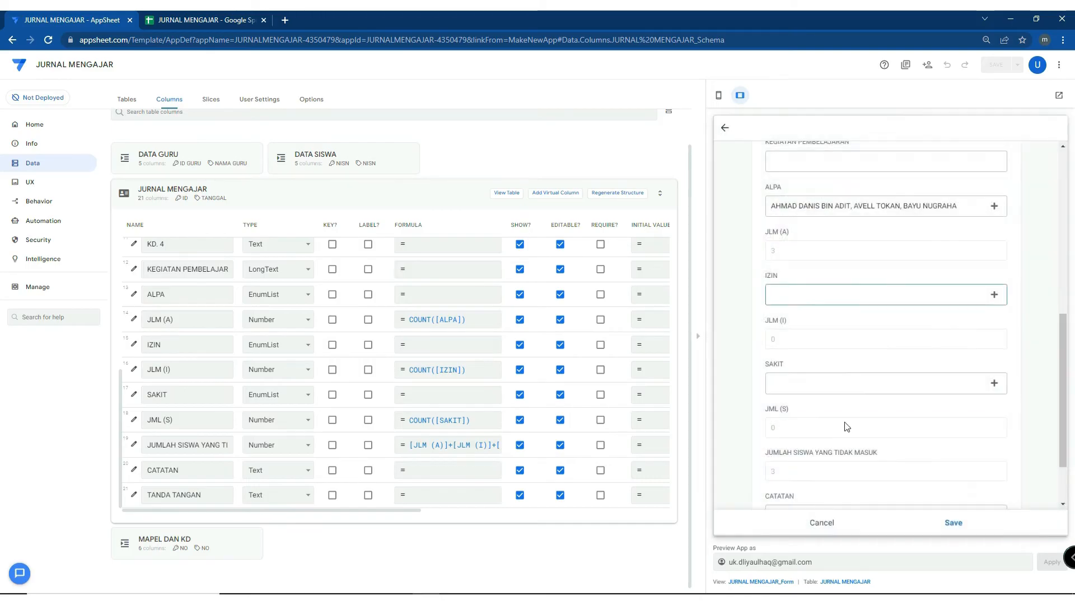
# Select the first three students in the list for the SAKIT field of the preview form
pyautogui.click(831, 305)
pyautogui.click(806, 180)
pyautogui.click(806, 200)
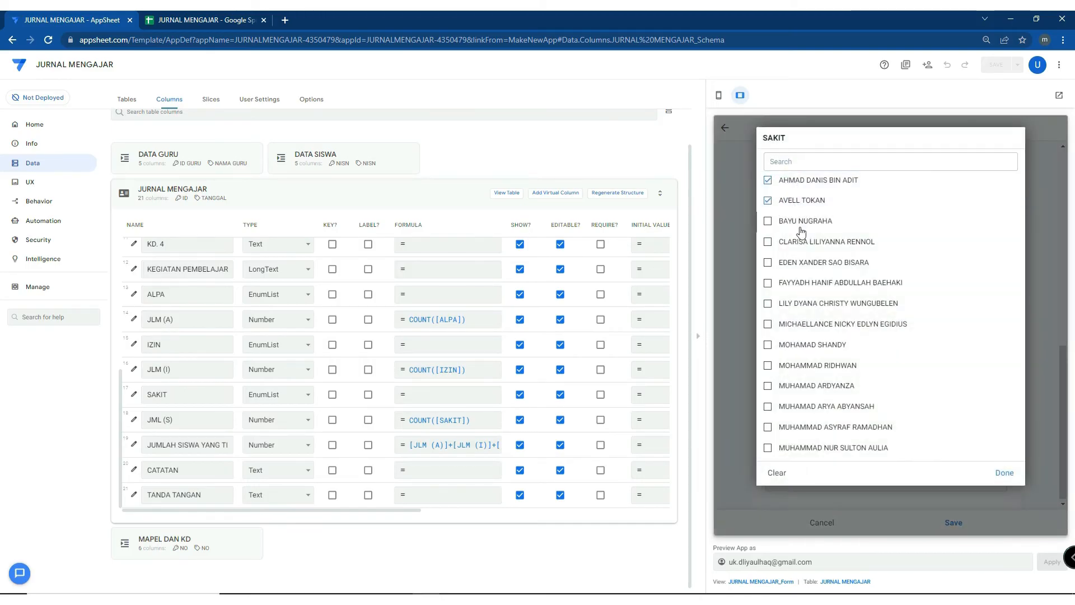
pyautogui.click(802, 221)
pyautogui.click(1004, 474)
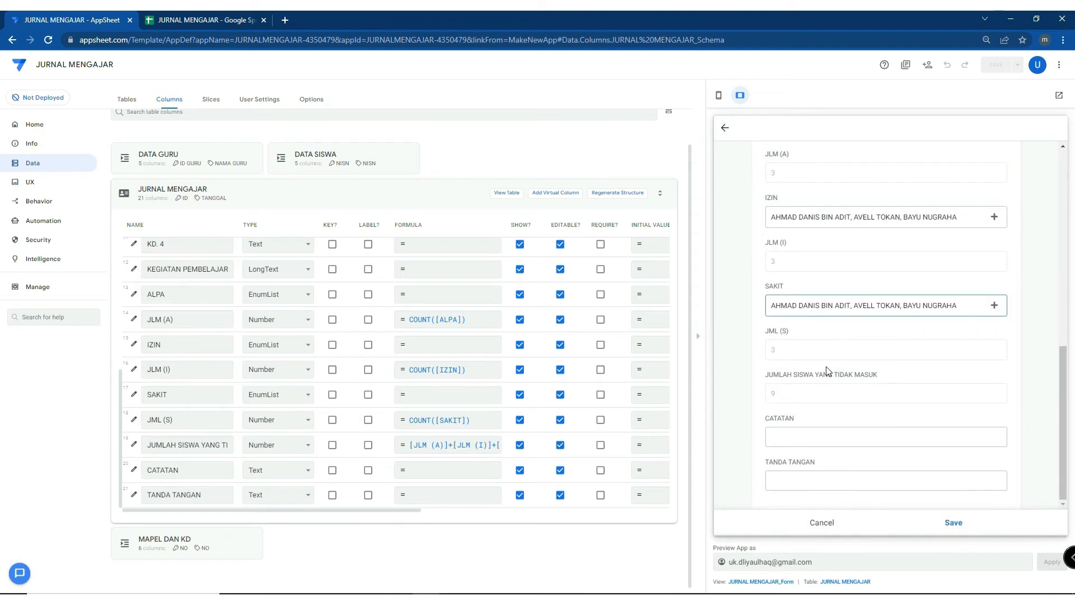
# Examine the computed absence counts in the preview form and compare the students ticked in the ALPA and IZIN lists
pyautogui.scroll(2, 792, 282)
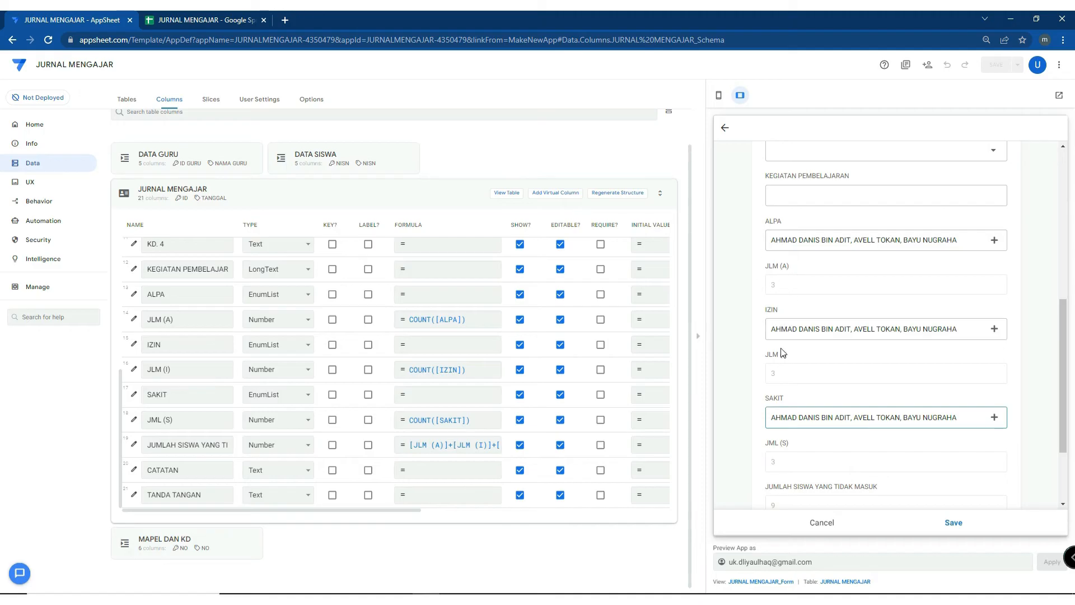
pyautogui.scroll(-1, 784, 368)
pyautogui.scroll(-1, 785, 367)
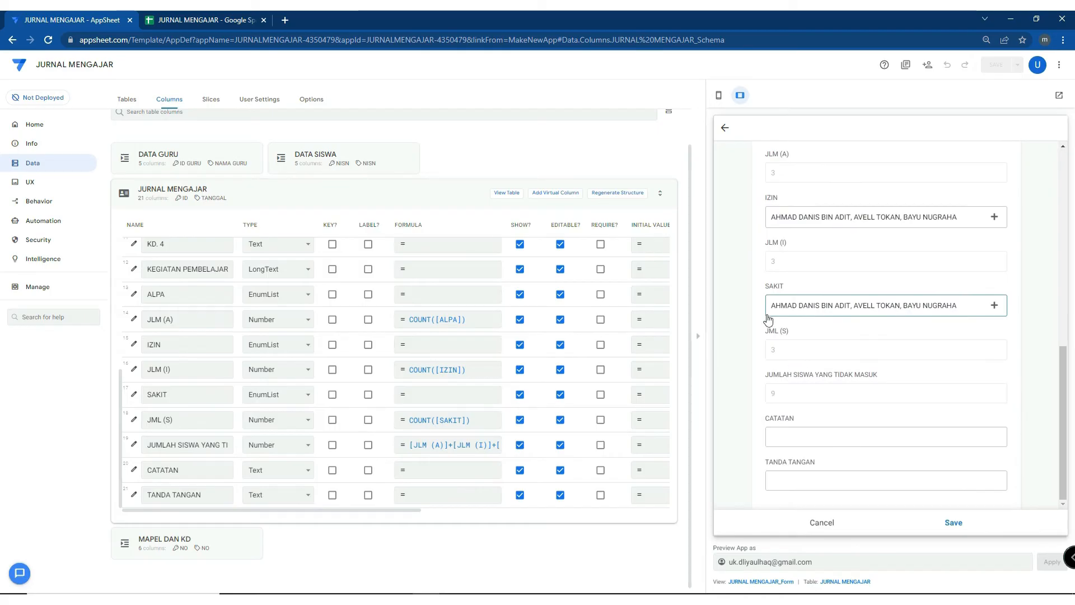
pyautogui.click(795, 436)
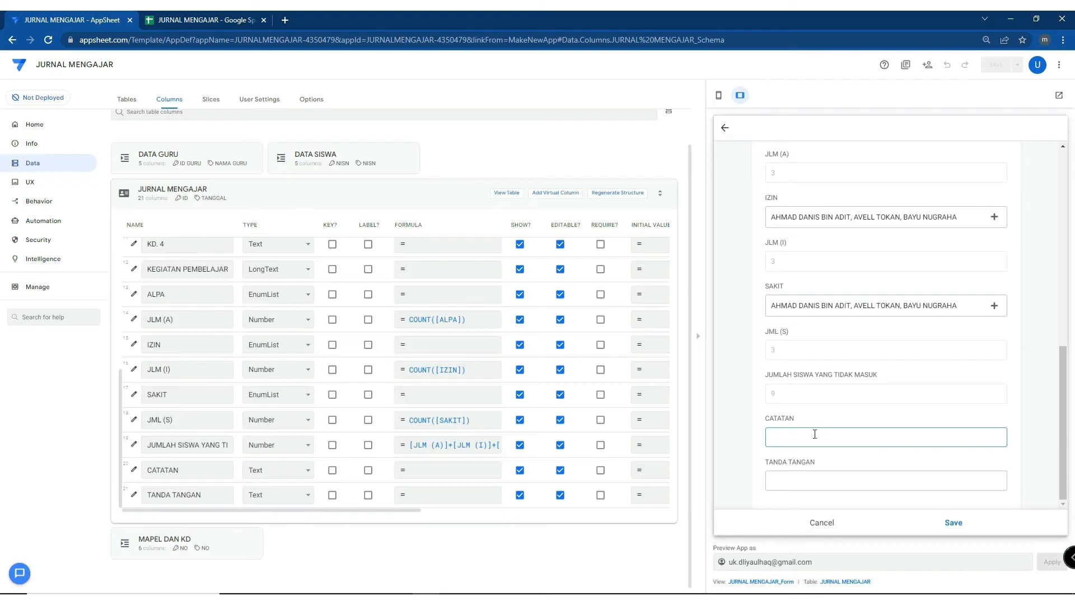
pyautogui.scroll(3, 838, 372)
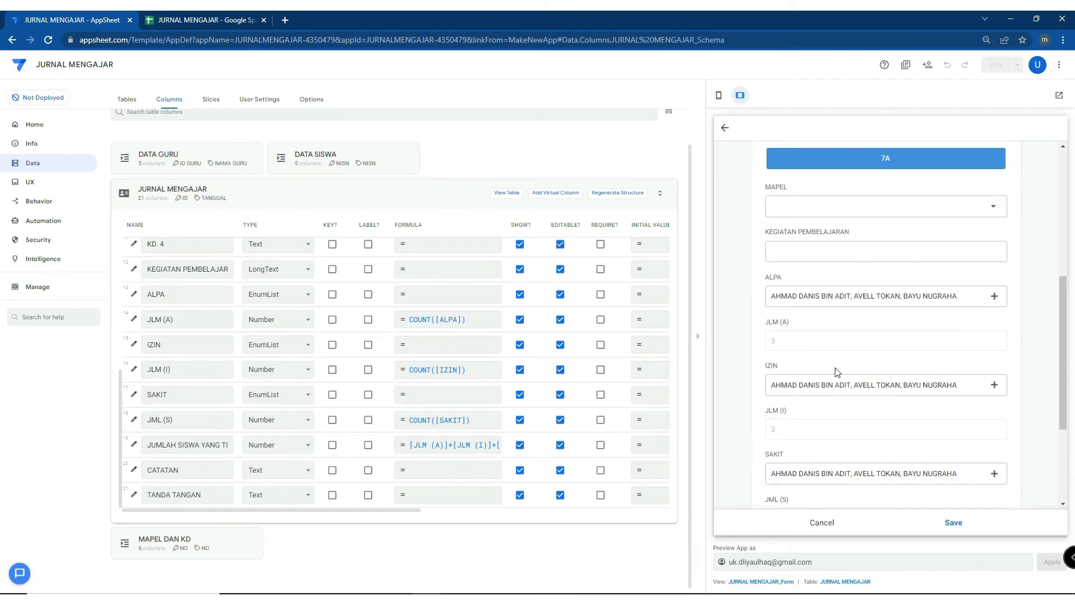
pyautogui.click(839, 303)
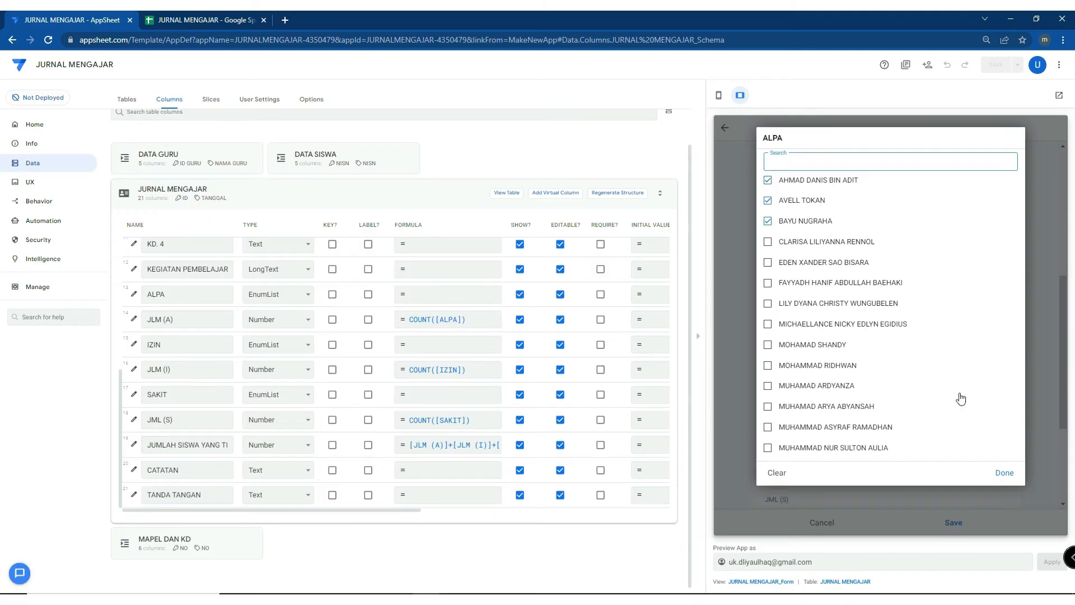
pyautogui.click(1004, 473)
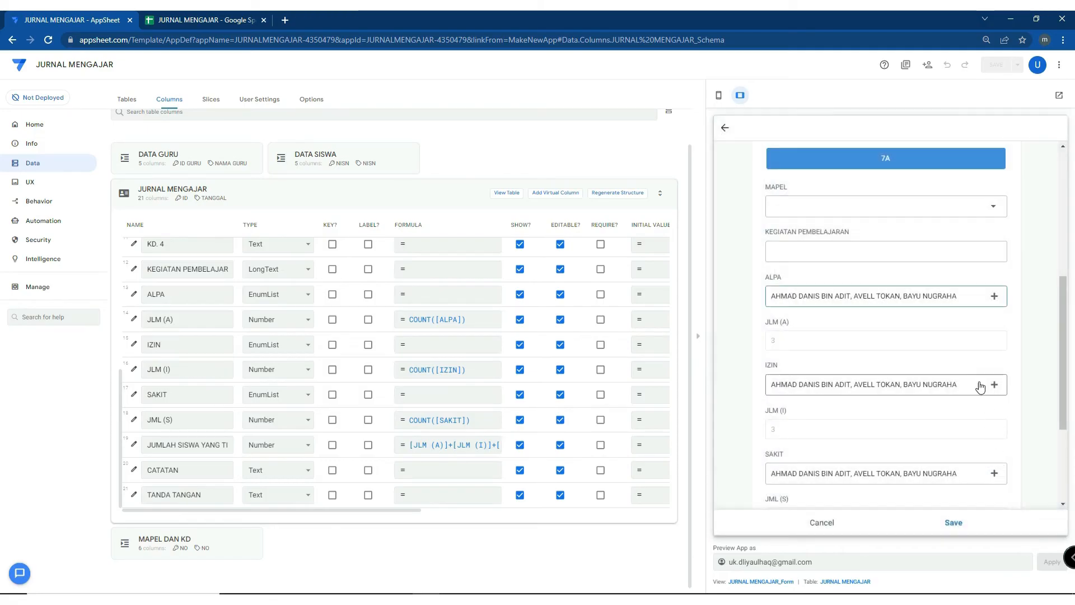
pyautogui.click(844, 382)
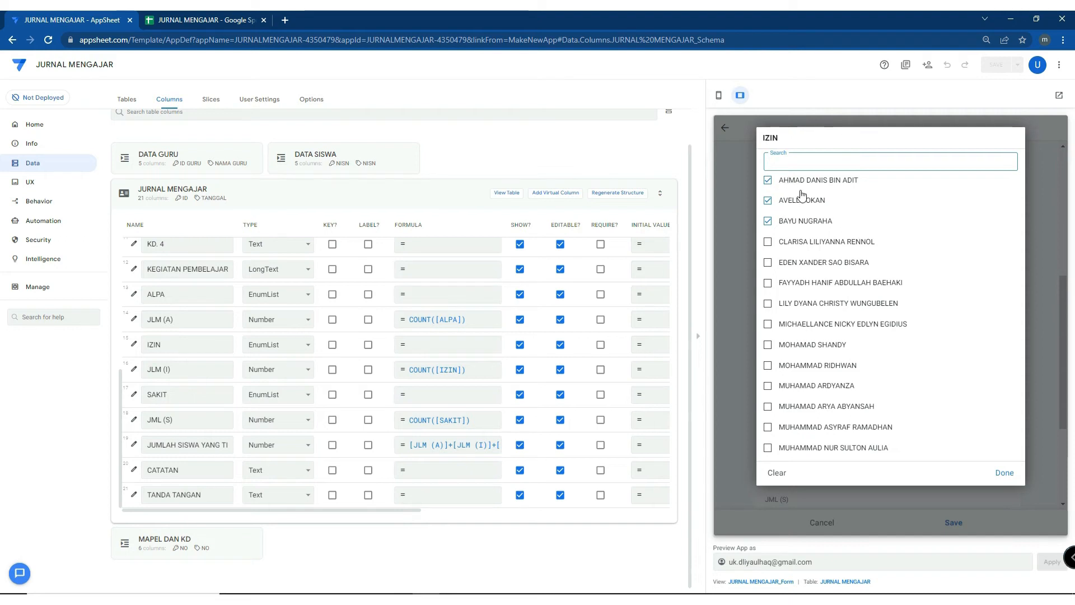
pyautogui.click(1006, 474)
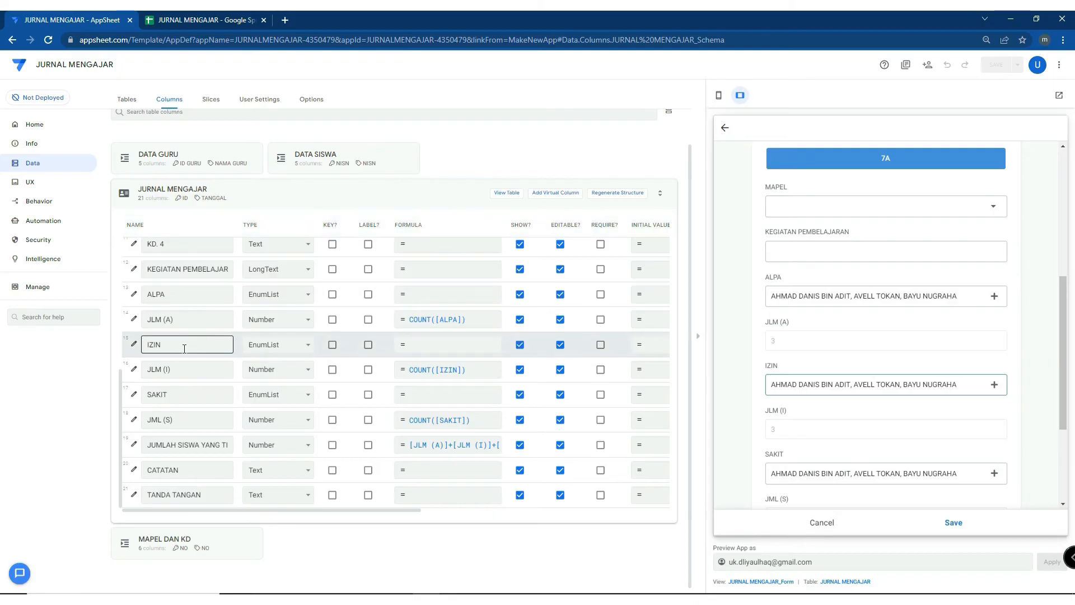
# Set the Valid If formula of the ALPA column to DATA SISWA[NAMA SISWA]-[IZIN]-[SAKIT]
pyautogui.scroll(1, 157, 334)
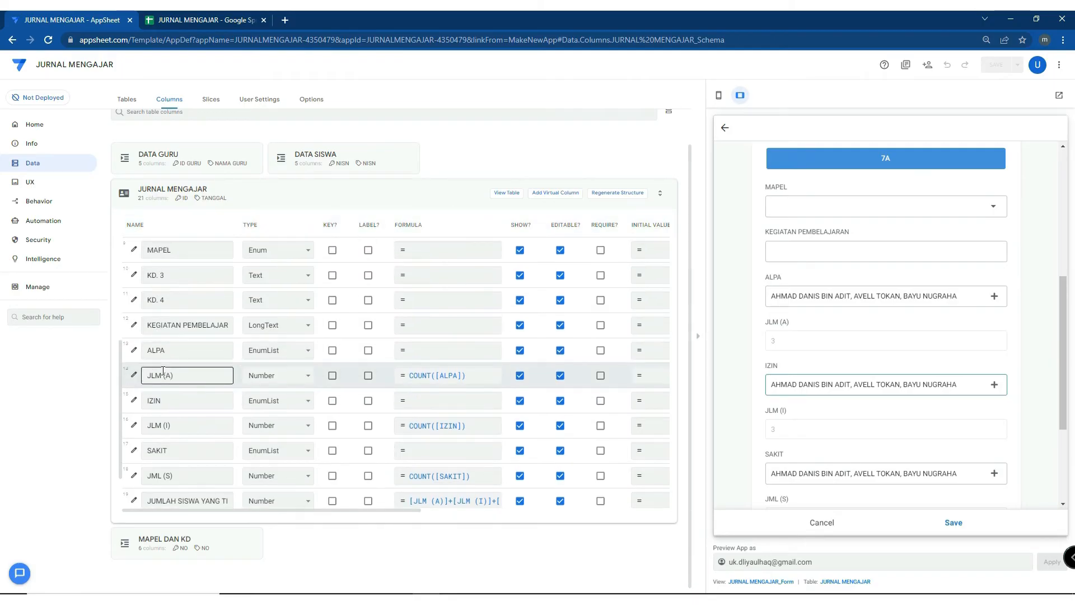
pyautogui.click(134, 351)
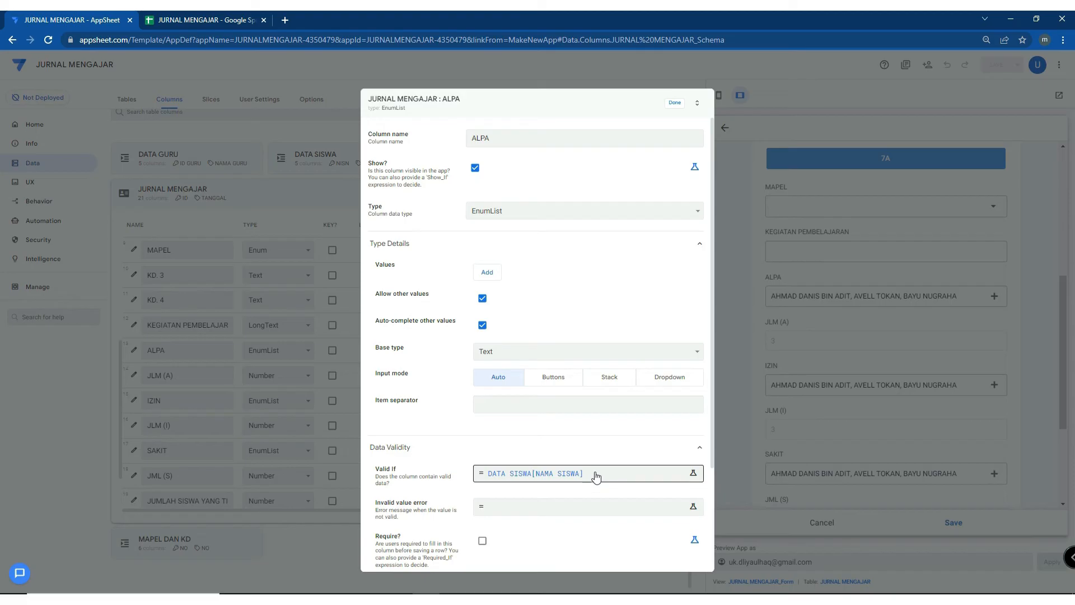
pyautogui.click(594, 474)
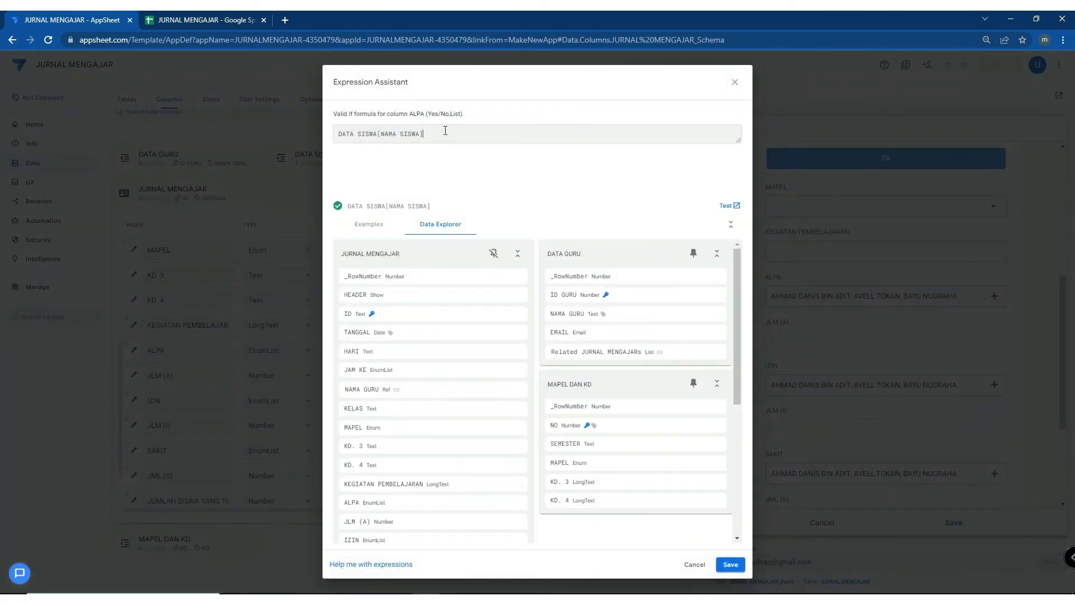
pyautogui.write('-')
pyautogui.click(510, 540)
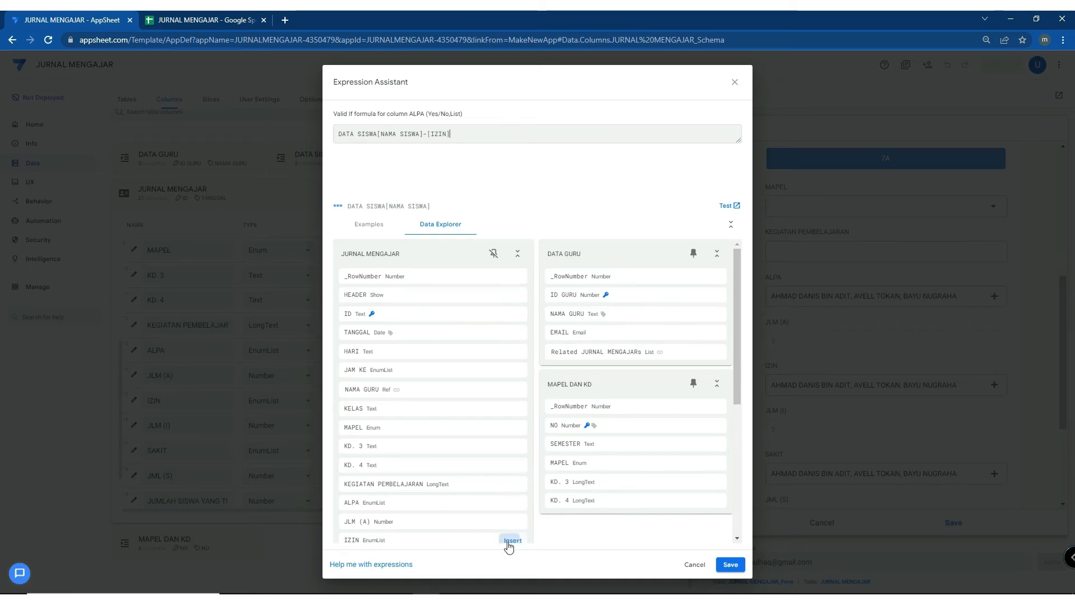
pyautogui.write('-')
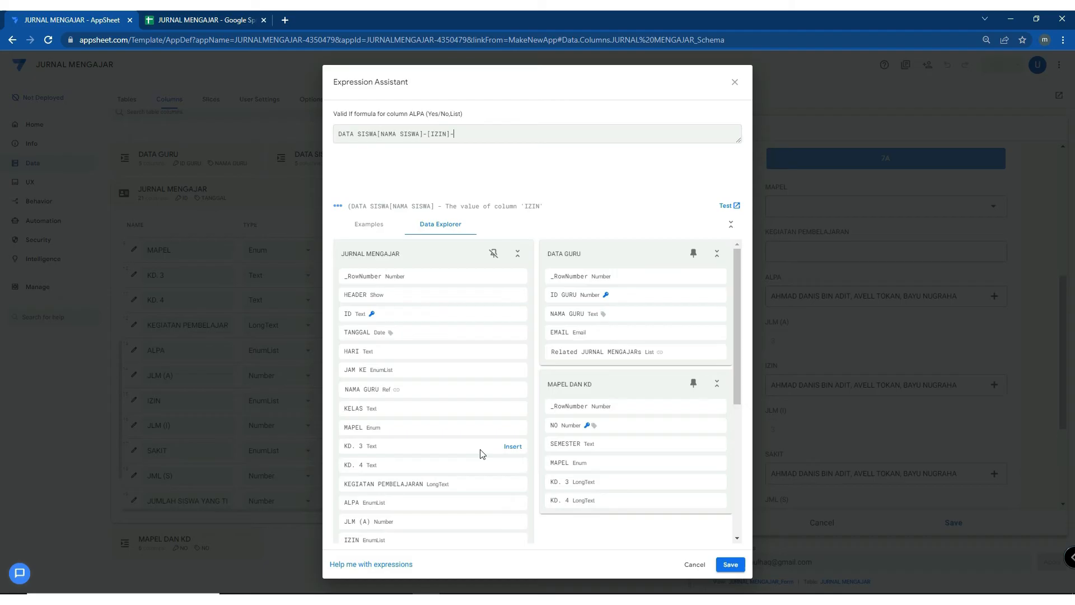
pyautogui.scroll(-2, 509, 545)
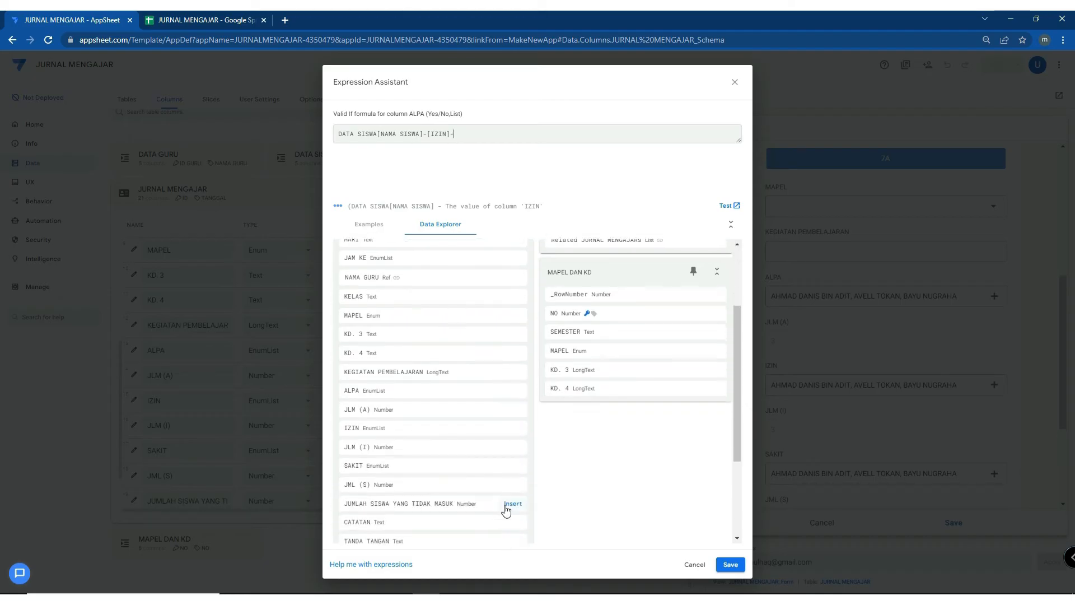
pyautogui.click(513, 467)
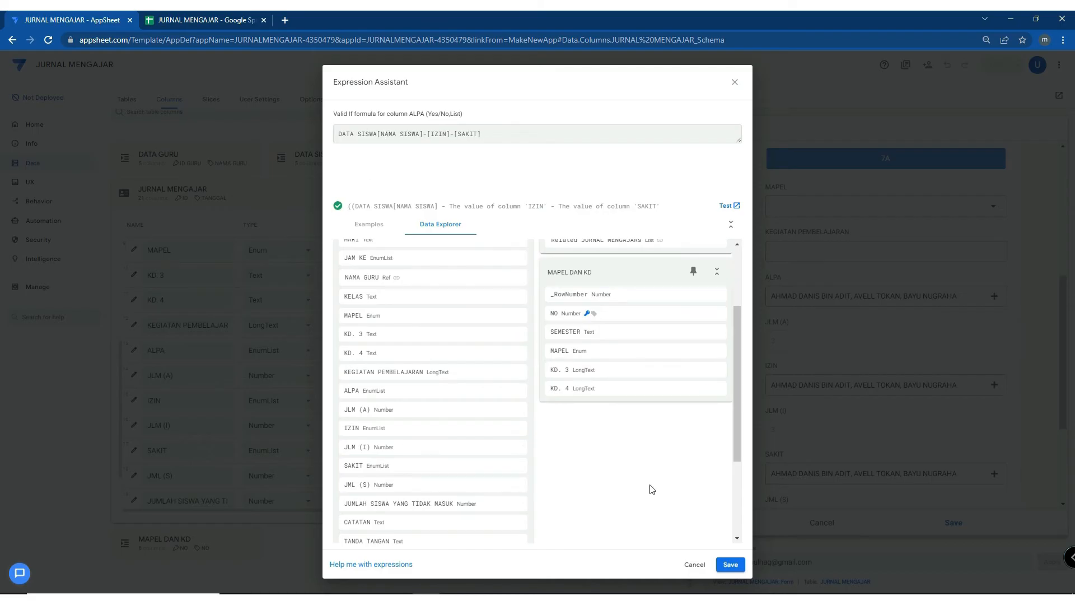
pyautogui.click(736, 566)
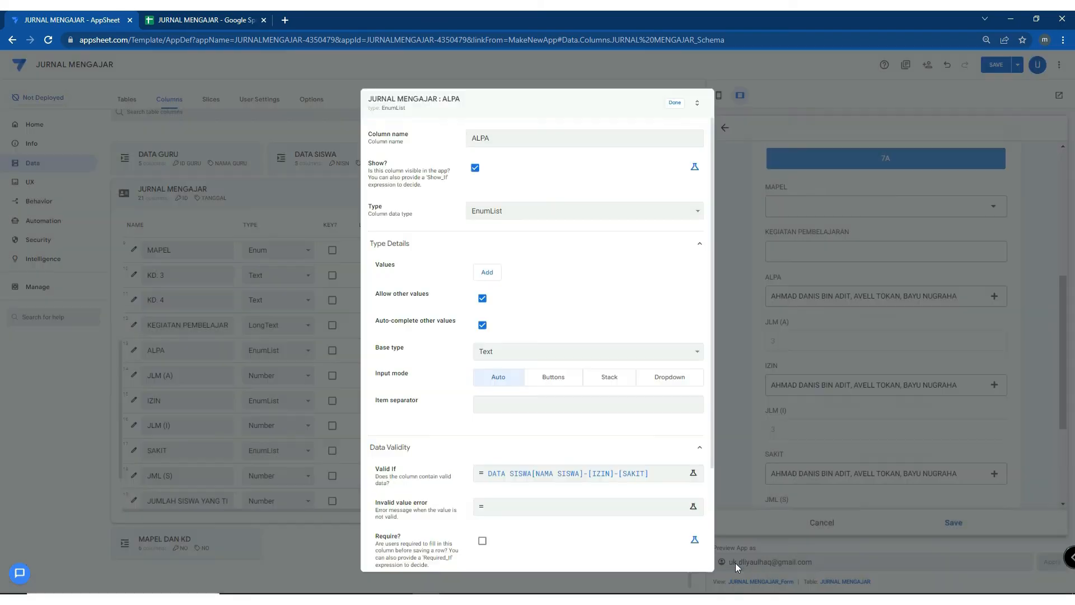
pyautogui.click(677, 106)
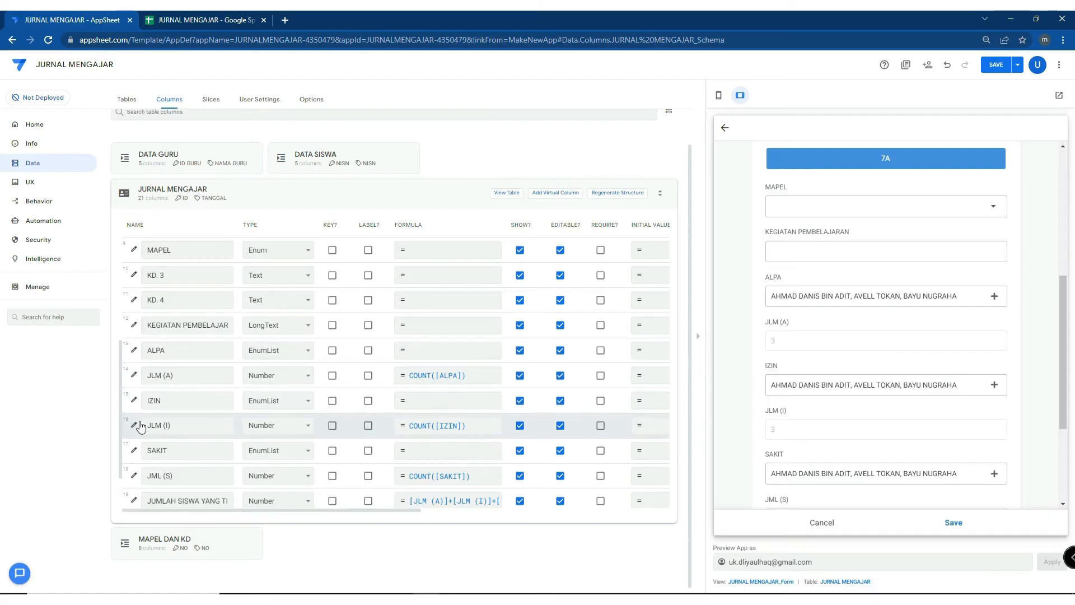
# Set the Valid If formula of the IZIN column to DATA SISWA[NAMA SISWA]-[ALPA]-[SAKIT]
pyautogui.click(133, 400)
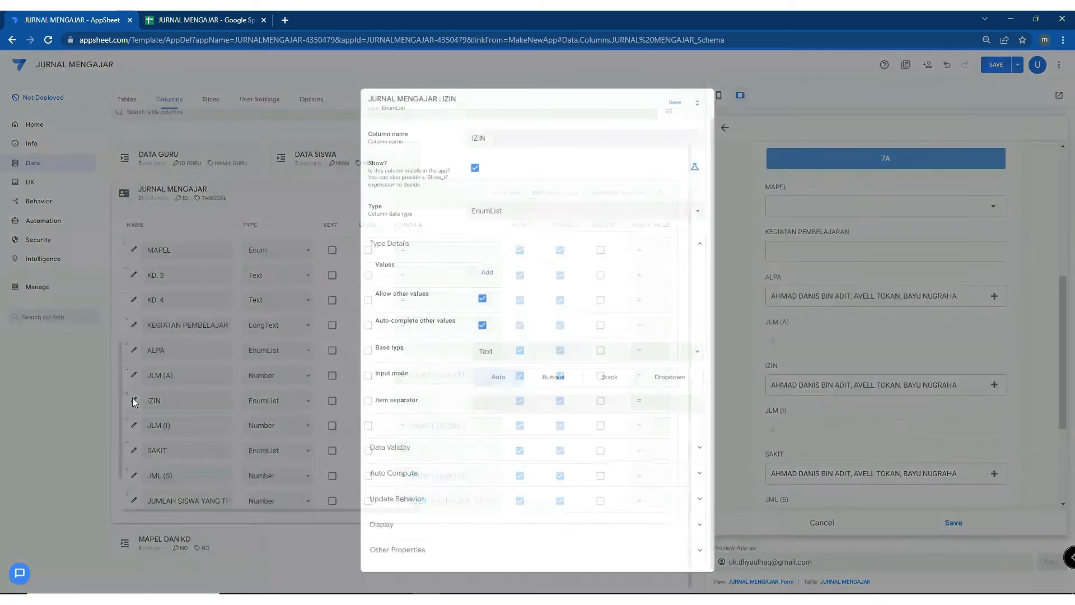
pyautogui.click(576, 471)
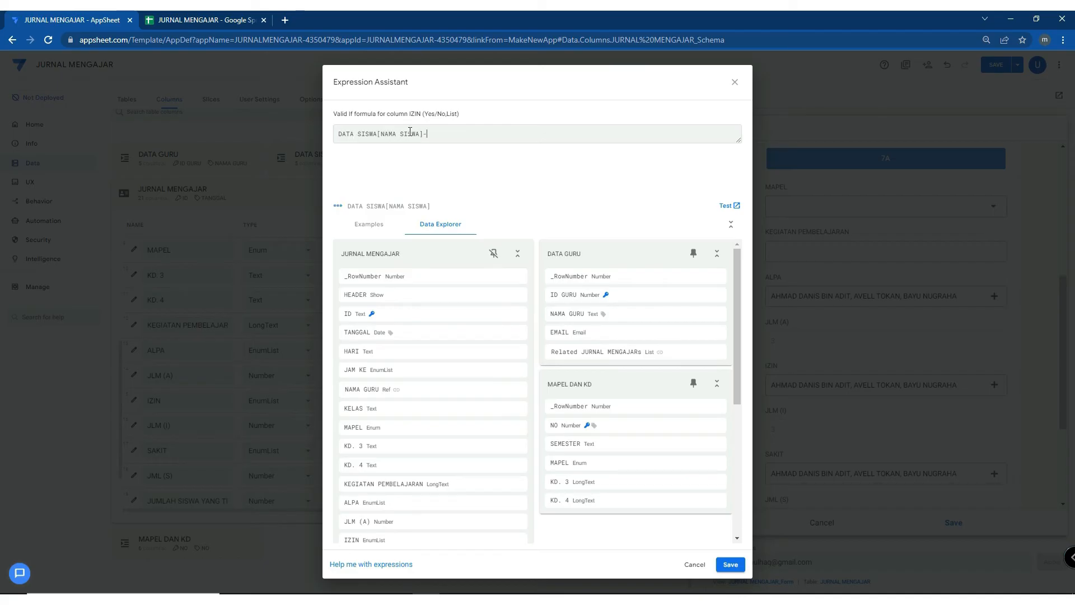
pyautogui.scroll(-1, 437, 516)
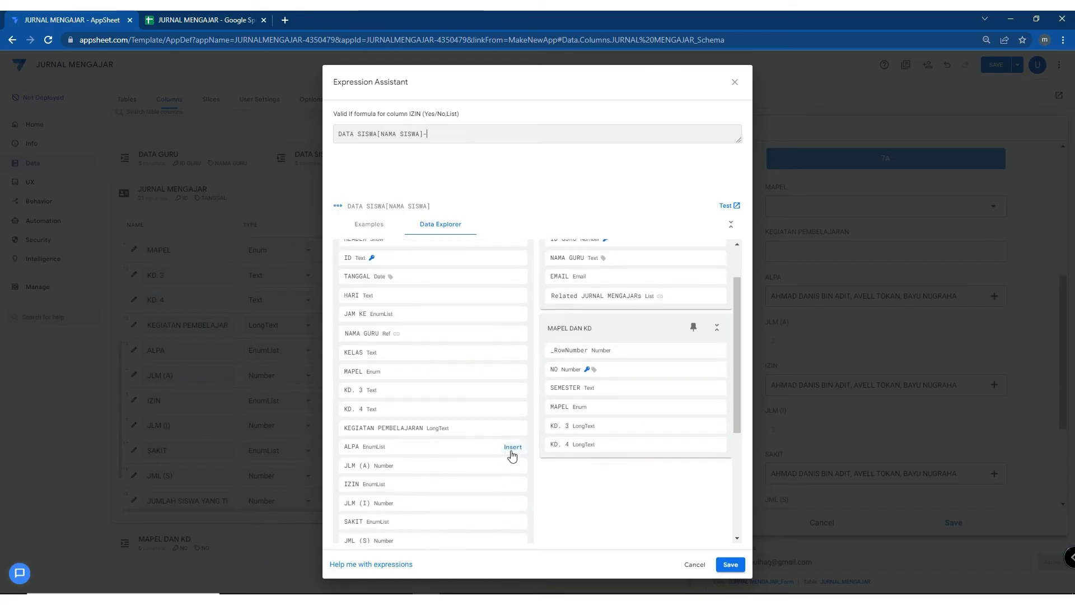
pyautogui.click(512, 448)
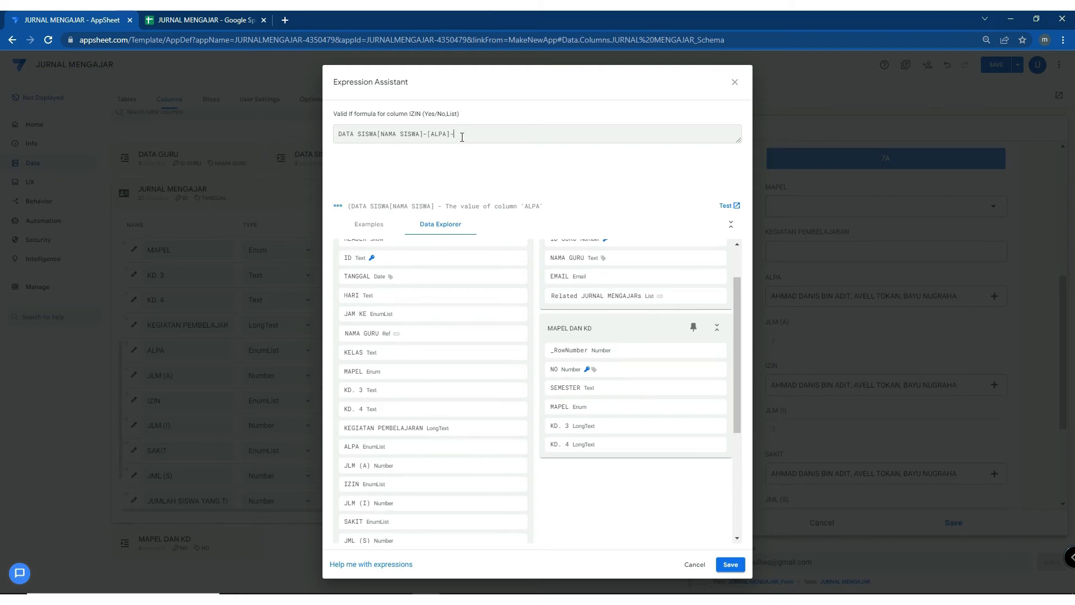
pyautogui.click(513, 485)
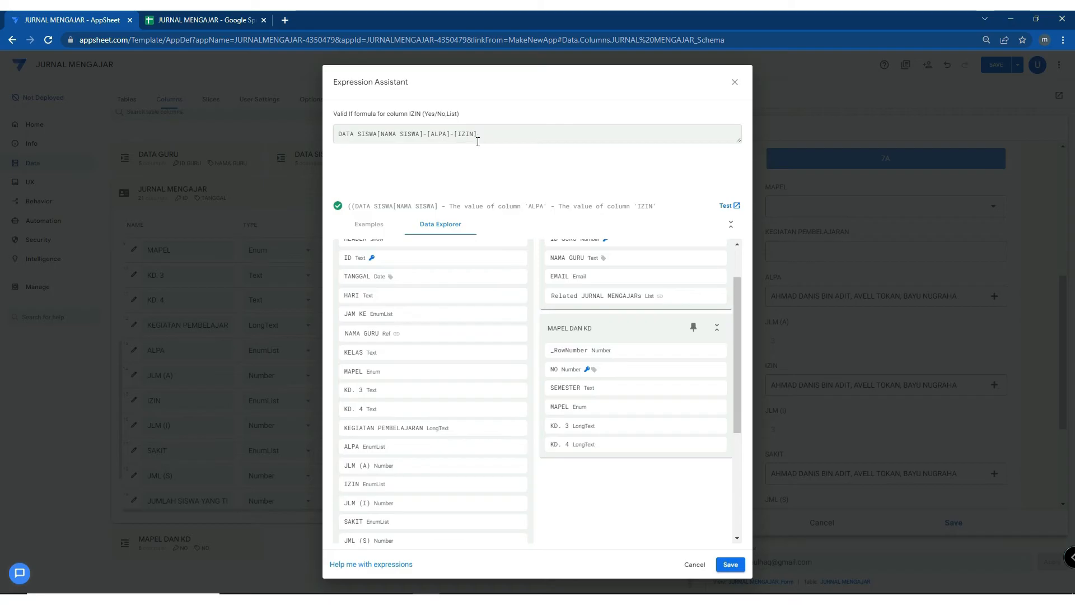
pyautogui.write('--')
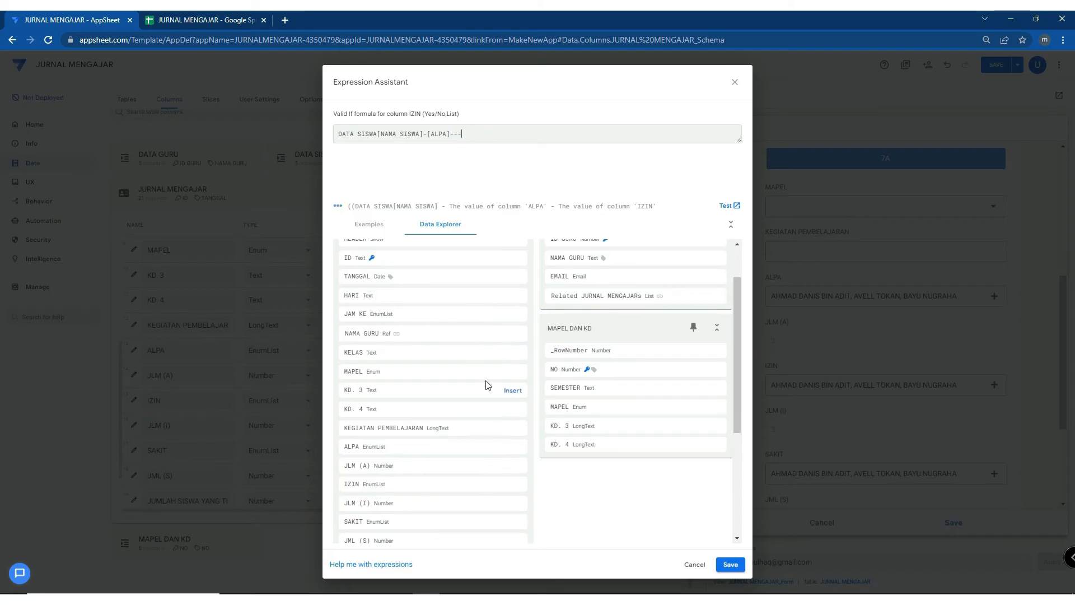
pyautogui.press('BackSpace')
pyautogui.click(513, 522)
pyautogui.click(731, 565)
pyautogui.click(676, 103)
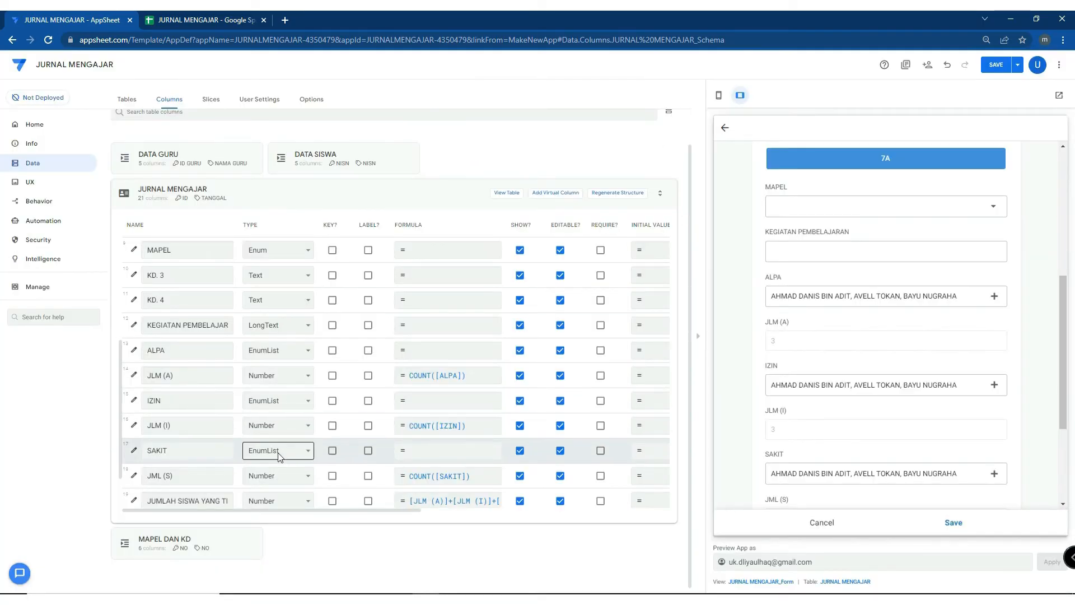
# Set the Valid If formula of the SAKIT column to DATA SISWA[NAMA SISWA]-[ALPA]-[IZIN] and save the app
pyautogui.click(133, 453)
pyautogui.click(522, 448)
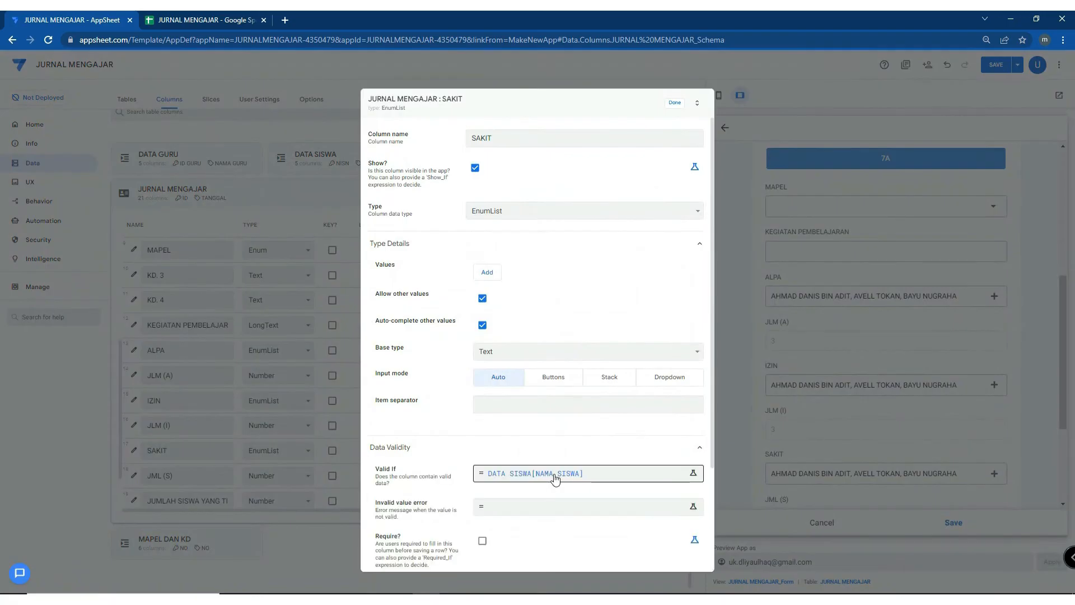
pyautogui.click(590, 474)
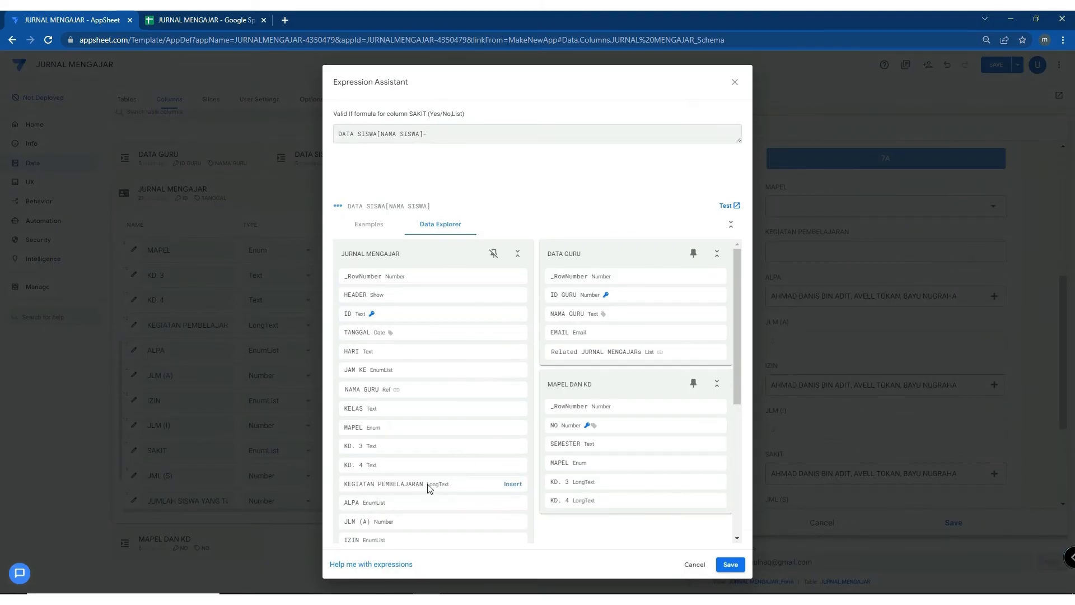
pyautogui.scroll(-1, 432, 486)
pyautogui.click(506, 447)
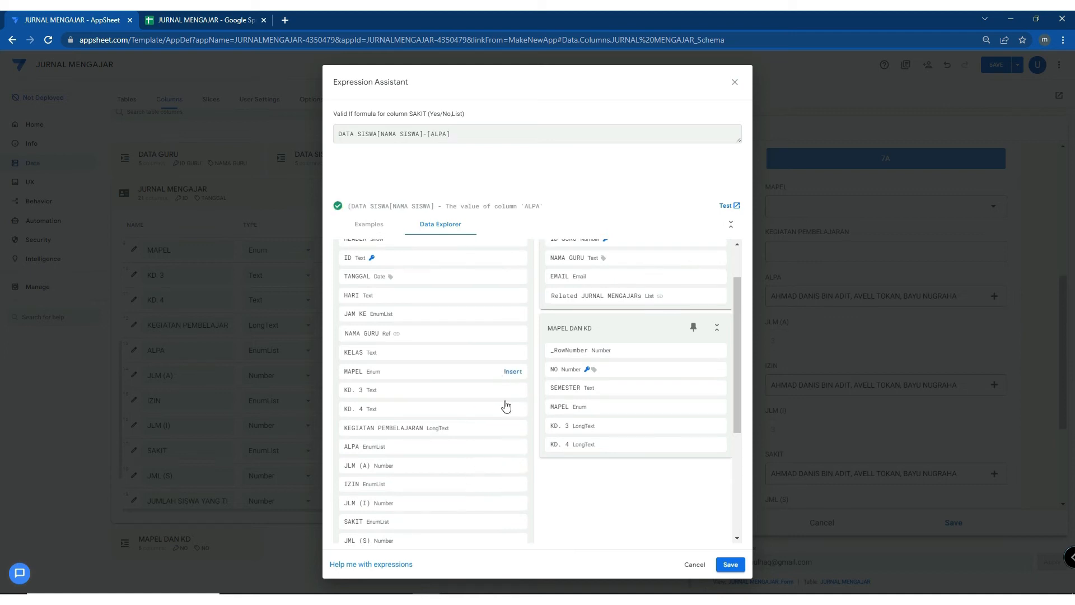
pyautogui.write('-')
pyautogui.click(513, 484)
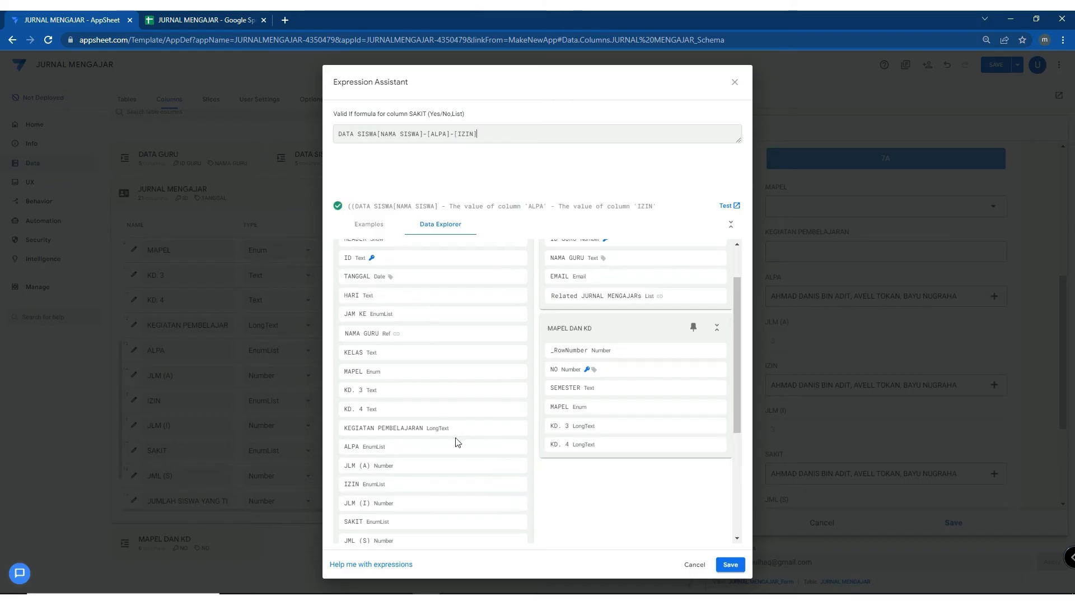
pyautogui.click(730, 564)
pyautogui.click(674, 104)
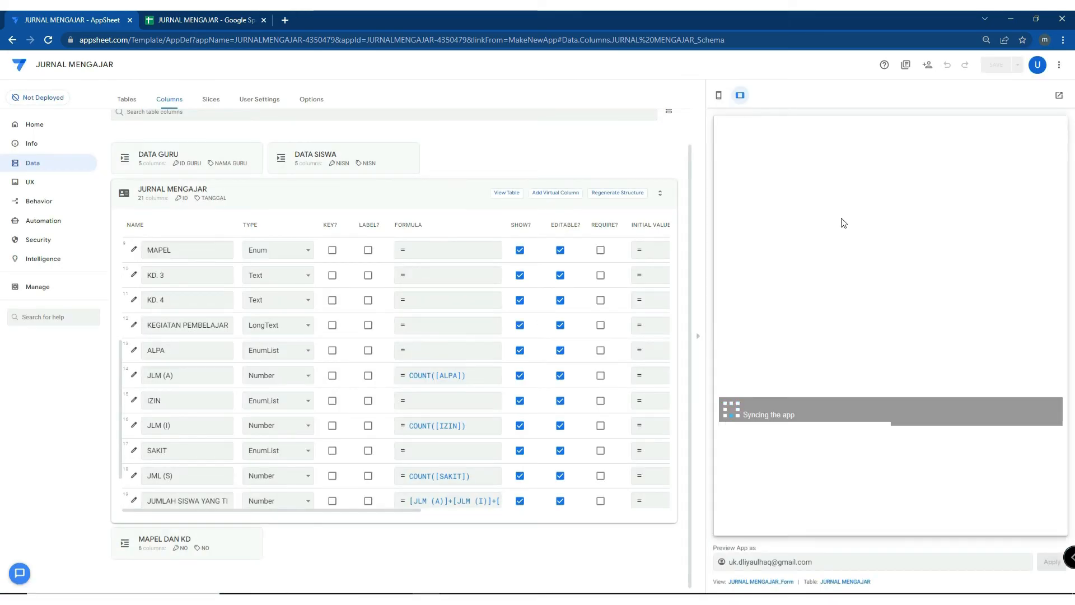
# Change the TANDA TANGAN column type to Signature, check its field in the preview form and save the app
pyautogui.scroll(-1, 383, 437)
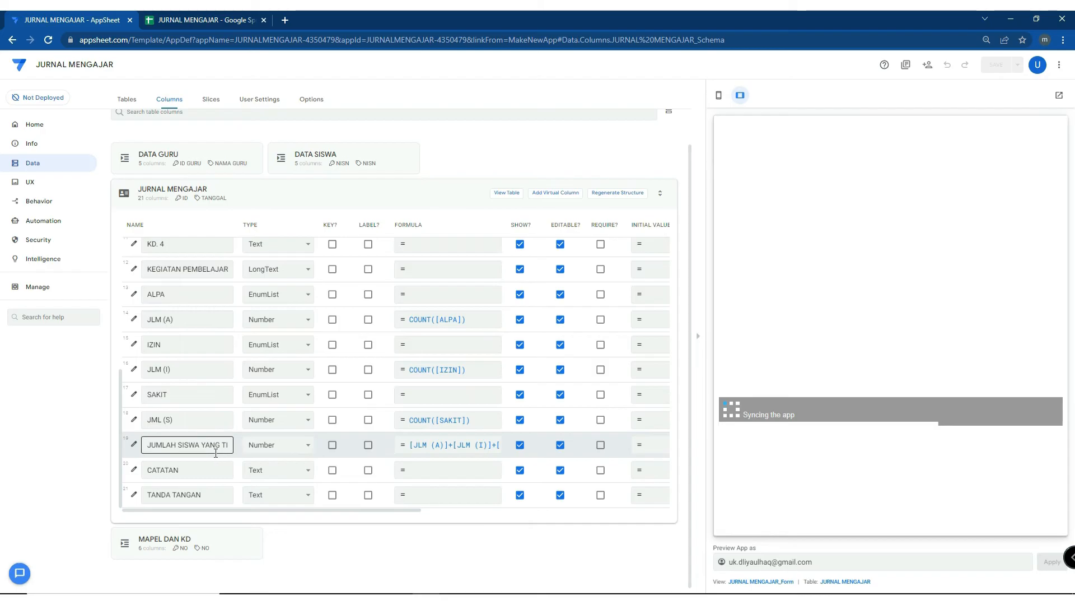
pyautogui.click(260, 495)
pyautogui.scroll(-2, 276, 459)
pyautogui.click(278, 420)
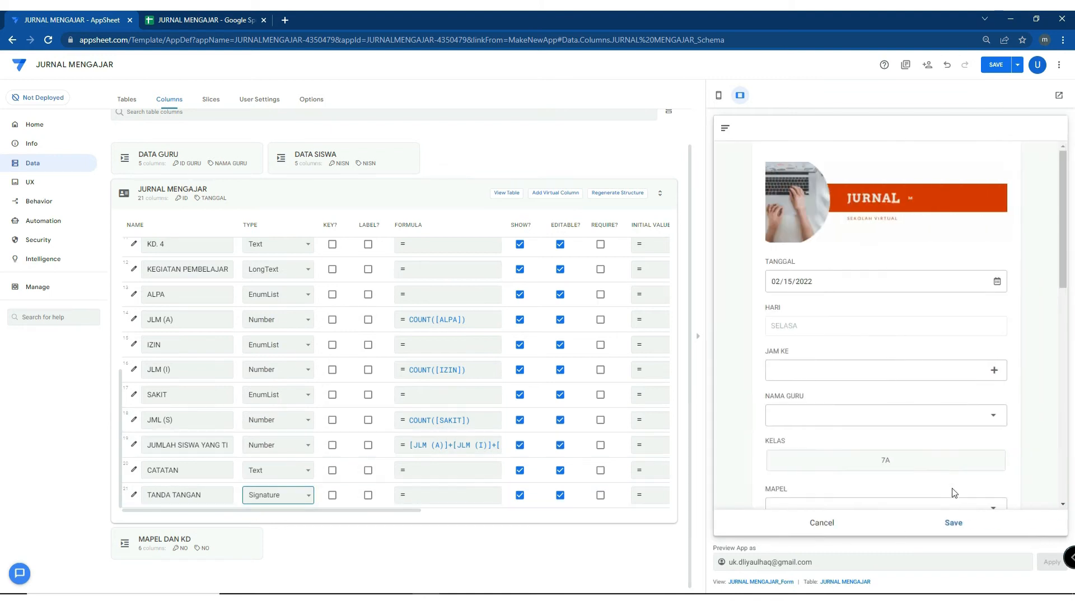
pyautogui.scroll(-10, 941, 420)
pyautogui.click(899, 426)
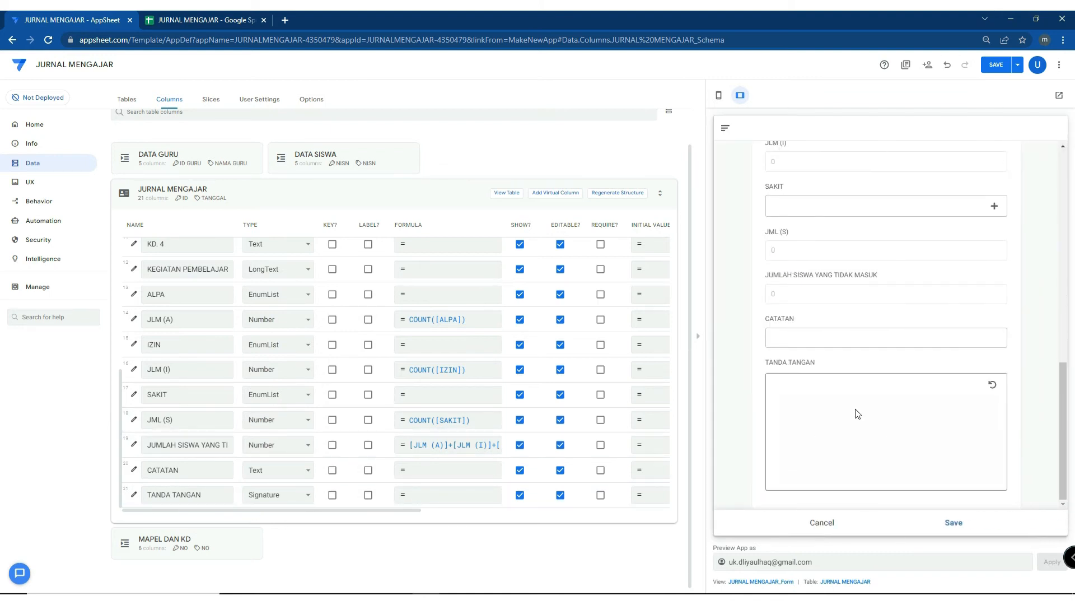
pyautogui.click(996, 65)
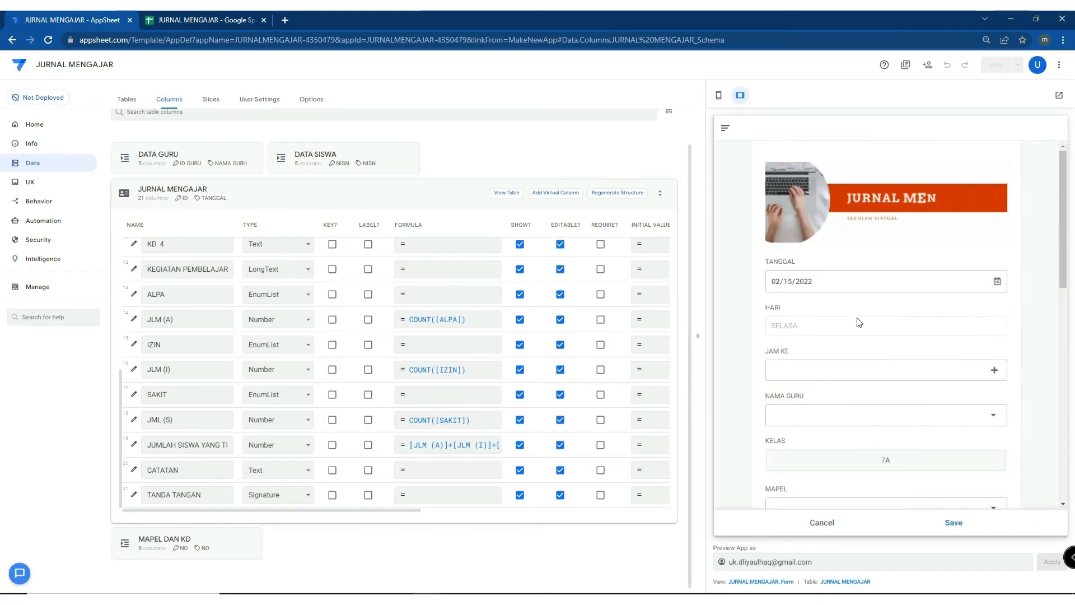
# Select lesson hours 1 and 2 for the JAM KE field of the preview form
pyautogui.scroll(-3, 858, 322)
pyautogui.scroll(1, 833, 267)
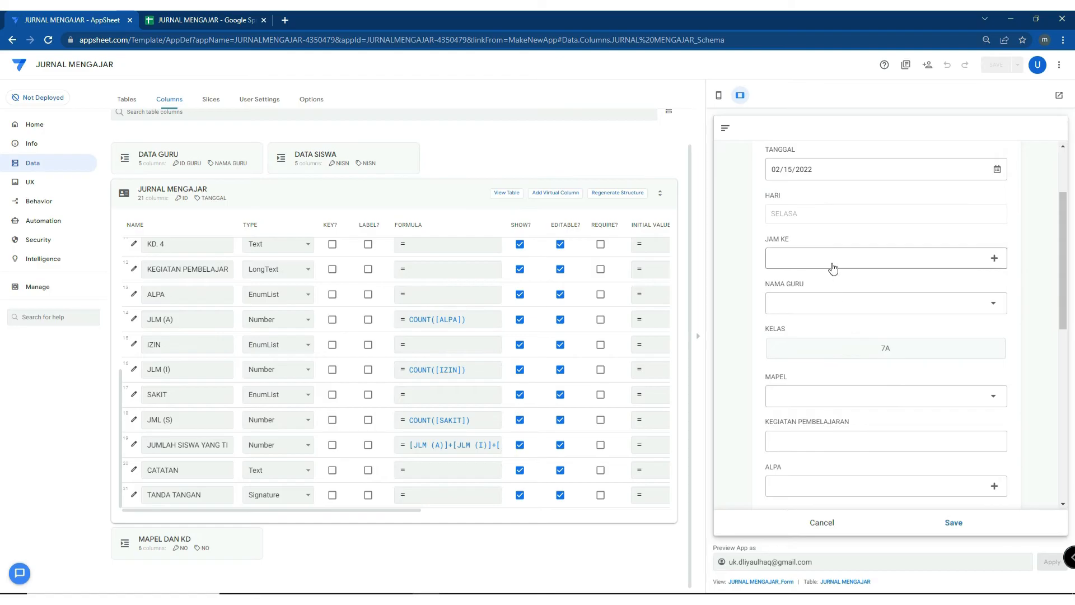
pyautogui.click(782, 256)
pyautogui.click(796, 181)
pyautogui.click(798, 200)
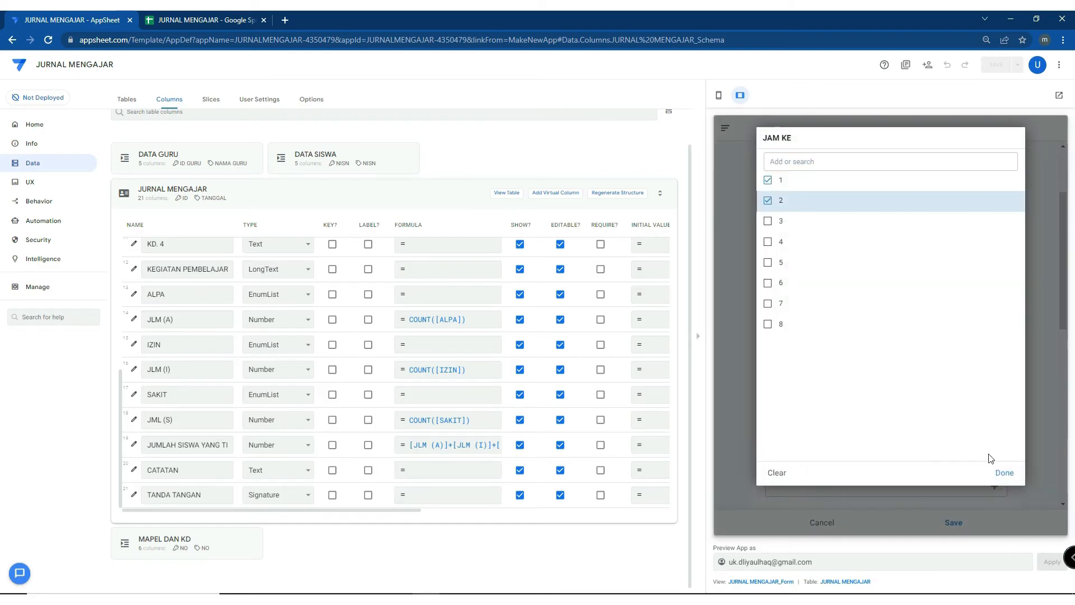
pyautogui.click(1003, 473)
# Choose a teacher for NAMA GURU, class 7A for KELAS and MATEMATIKA for MAPEL in the preview form
pyautogui.scroll(-2, 879, 422)
pyautogui.click(842, 194)
pyautogui.click(818, 190)
pyautogui.click(882, 248)
pyautogui.click(881, 285)
pyautogui.click(834, 184)
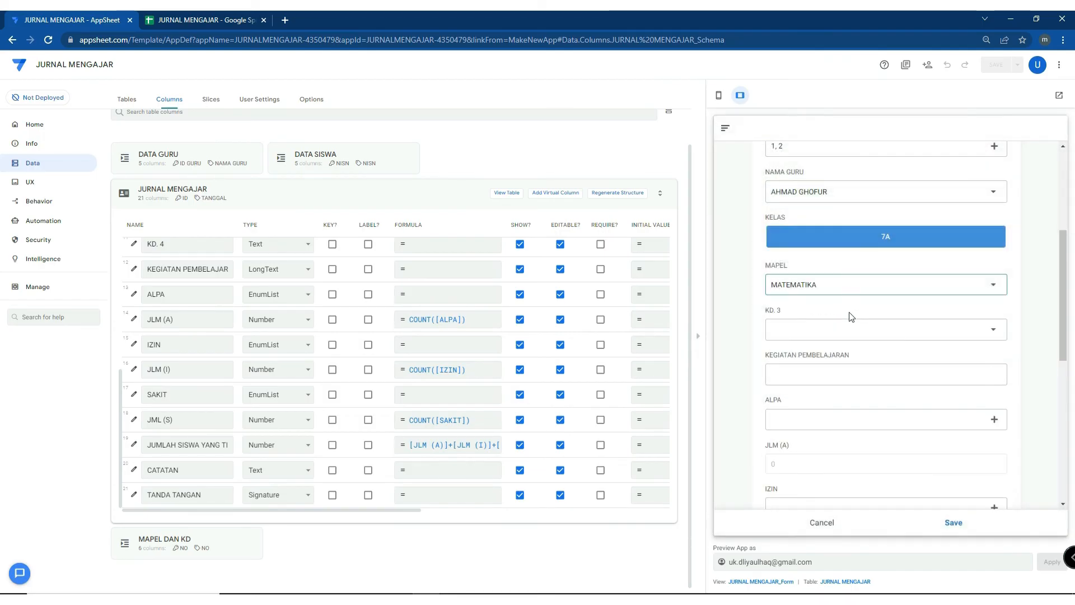
# Choose competency 3.1 for the KD. 3 field and competency 4.1 for the KD. 4 field
pyautogui.click(848, 332)
pyautogui.click(840, 147)
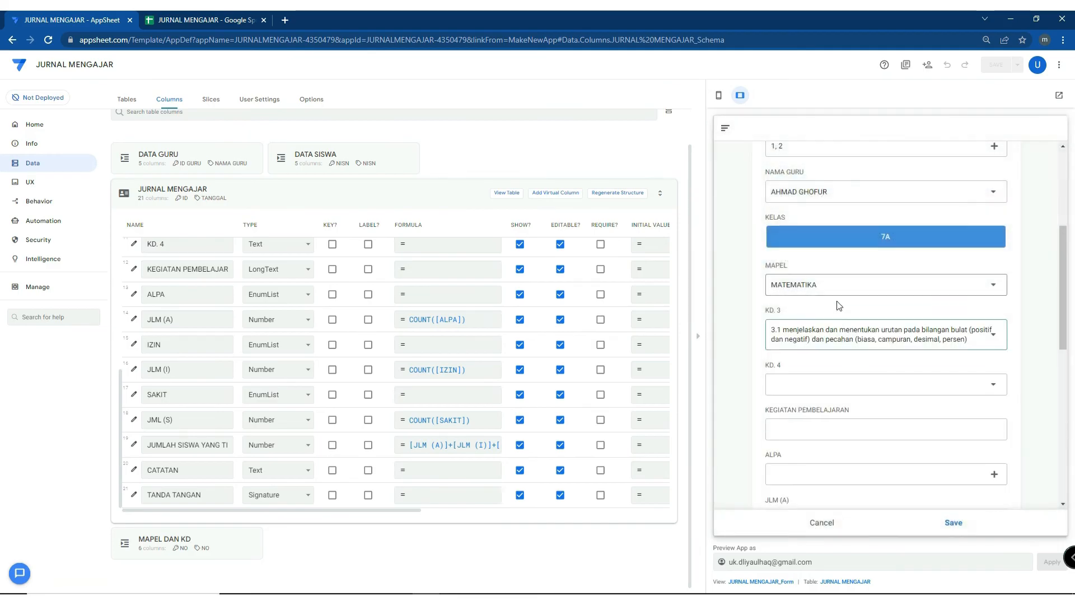
pyautogui.click(836, 386)
pyautogui.click(835, 180)
pyautogui.scroll(-1, 819, 323)
pyautogui.scroll(-2, 820, 323)
# Leave KEGIATAN PEMBELAJARAN empty and select the first two students in the list for the ALPA field
pyautogui.click(821, 287)
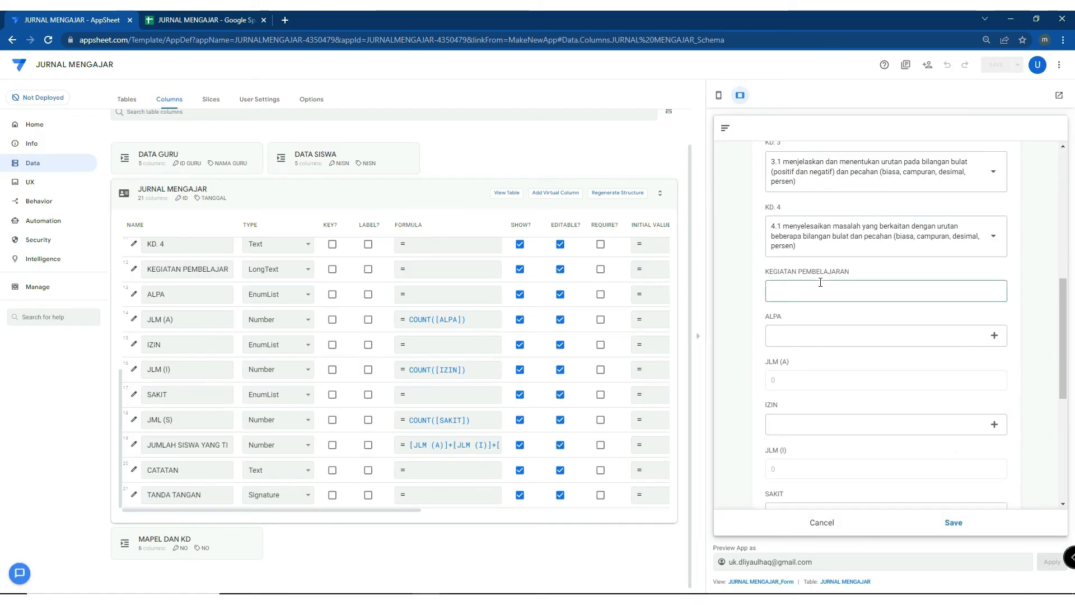
pyautogui.click(833, 336)
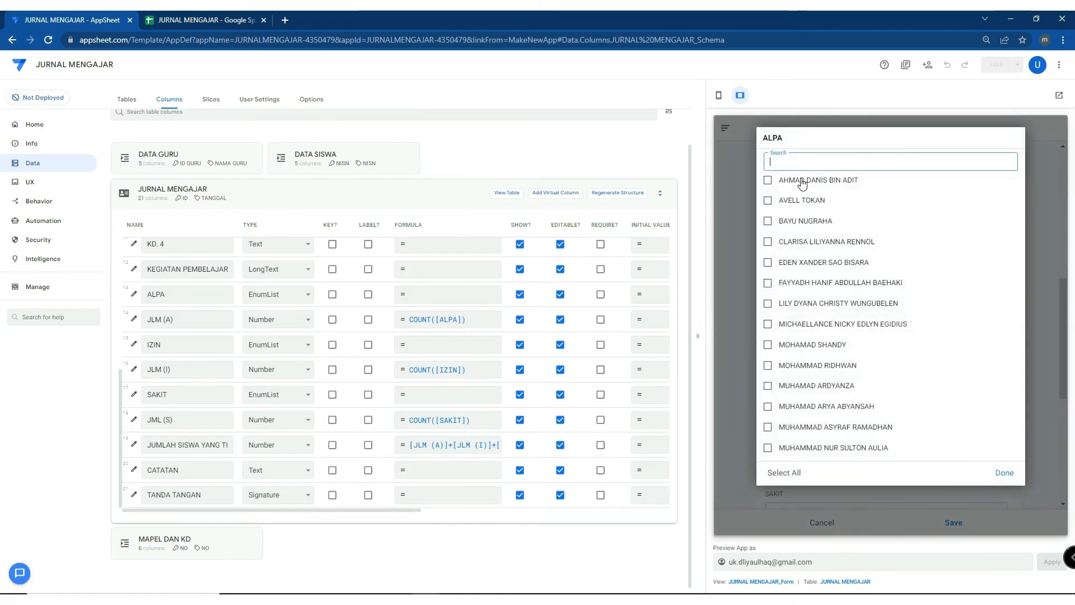
pyautogui.click(803, 183)
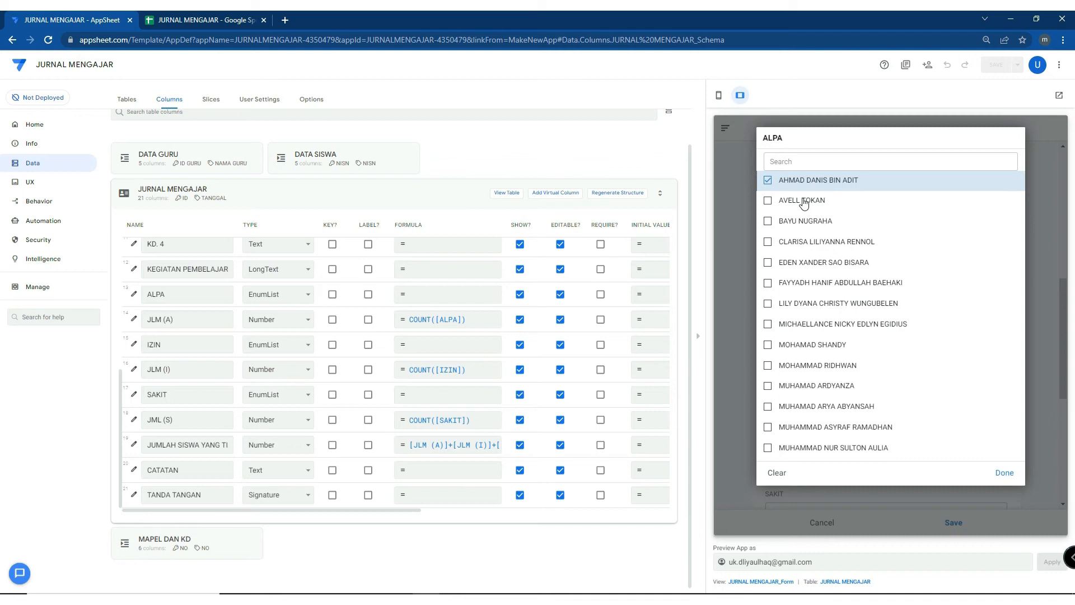
pyautogui.click(803, 202)
pyautogui.click(1002, 474)
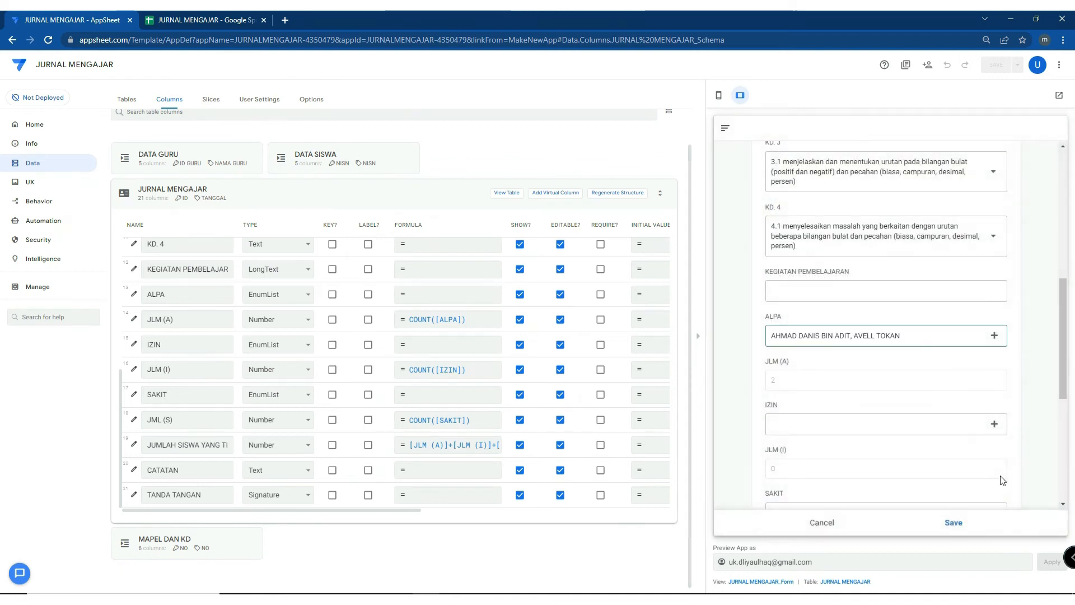
# Check which students the IZIN and SAKIT lists offer, without selecting anyone
pyautogui.scroll(-1, 804, 400)
pyautogui.click(801, 371)
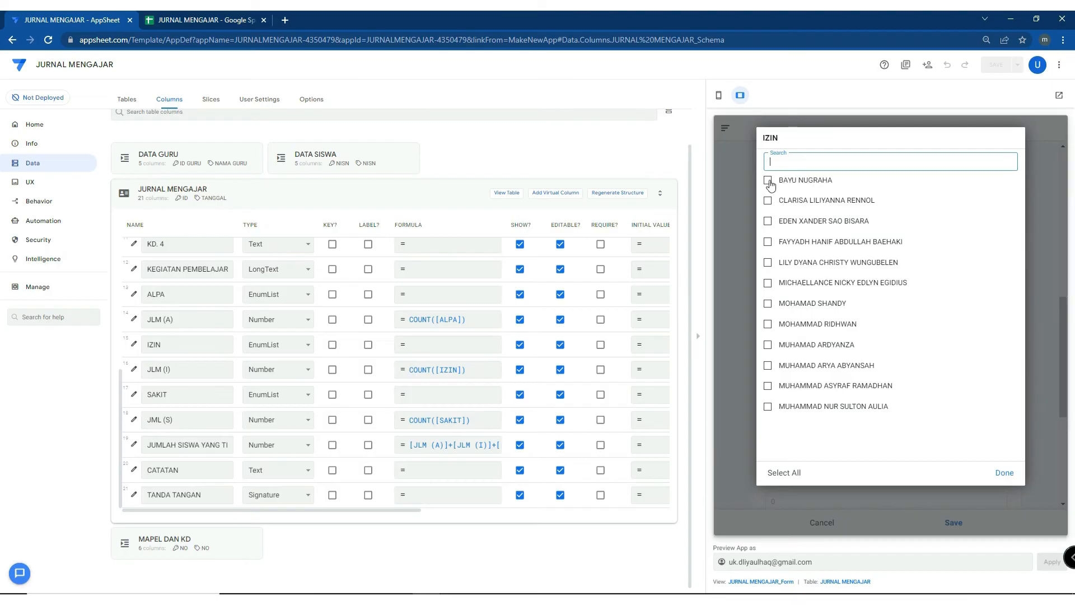
pyautogui.click(1003, 473)
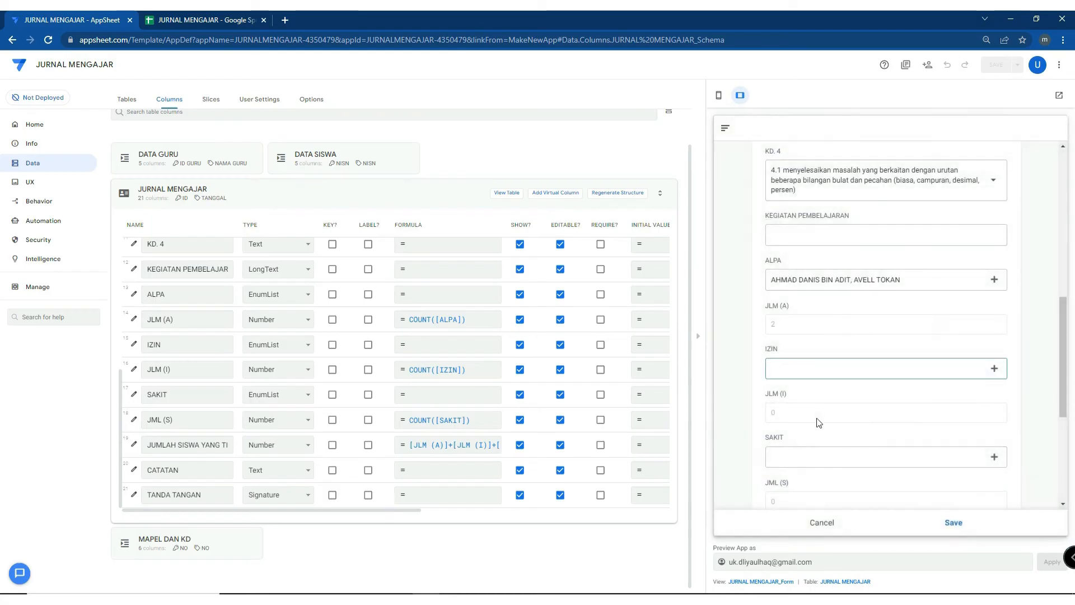
pyautogui.click(821, 456)
pyautogui.click(1005, 474)
# Select the first two students offered in the list for the IZIN field
pyautogui.click(868, 381)
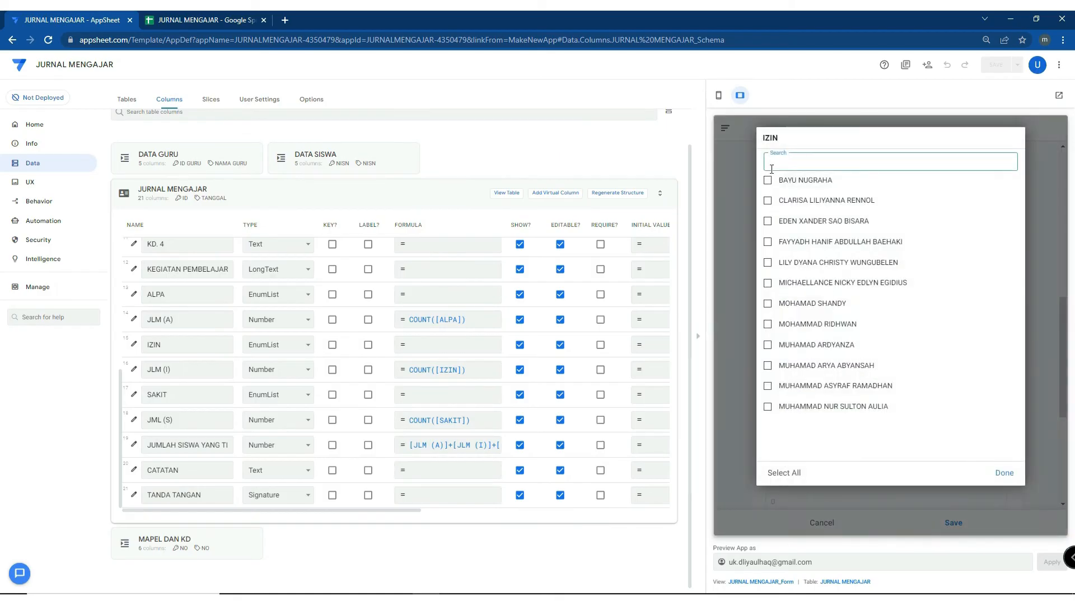
pyautogui.click(796, 181)
pyautogui.click(798, 207)
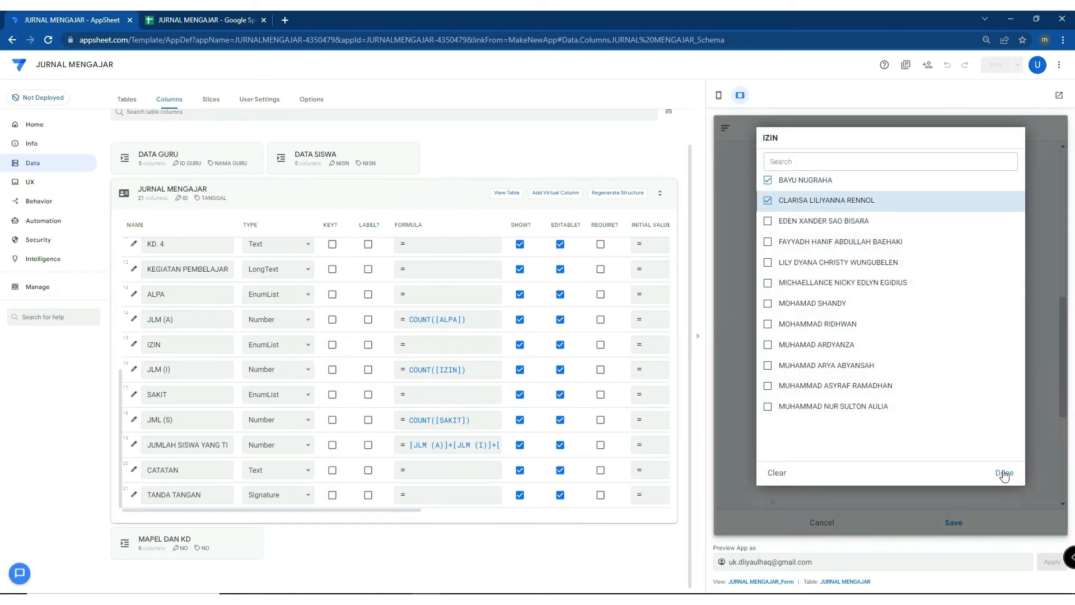
pyautogui.click(1005, 473)
# Check which students the SAKIT list offers after the ALPA and IZIN selections
pyautogui.scroll(-2, 826, 353)
pyautogui.click(826, 352)
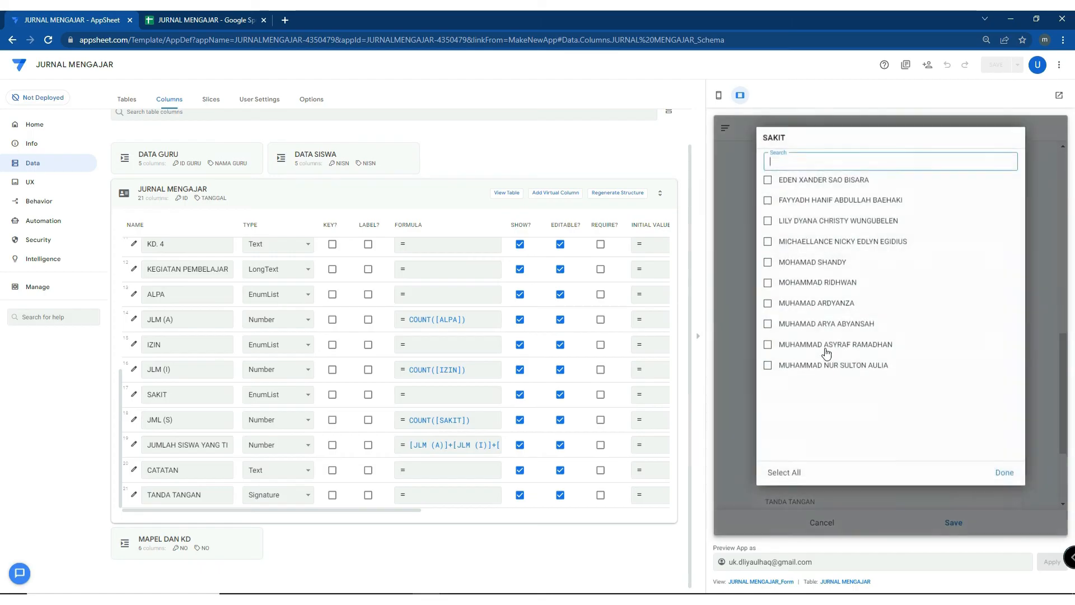
pyautogui.click(998, 475)
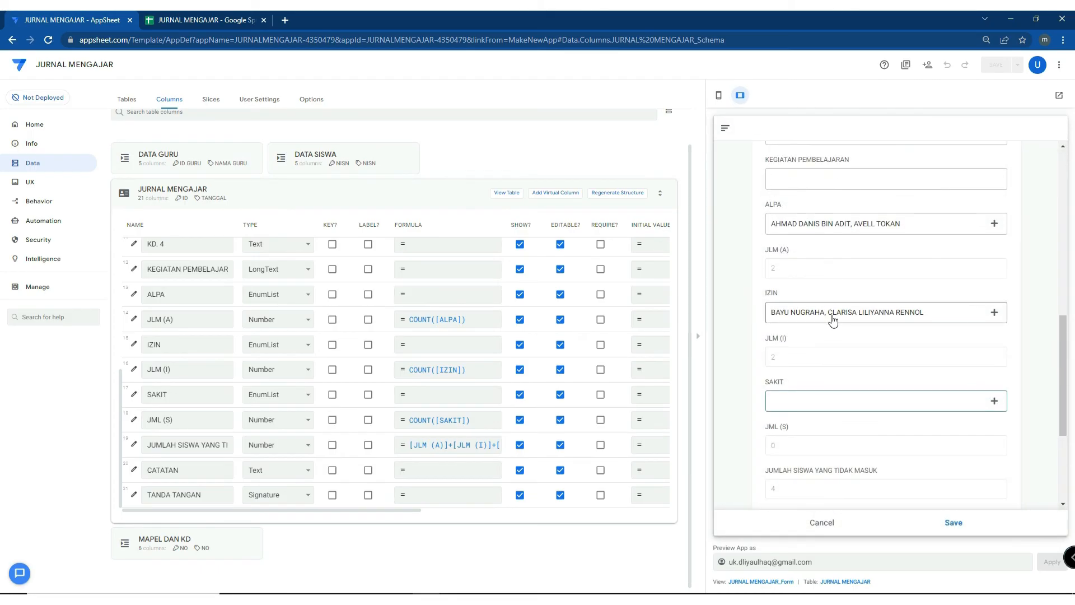
# Clear the IZIN selection and select all the students offered in its list instead
pyautogui.click(833, 315)
pyautogui.click(783, 473)
pyautogui.click(824, 325)
pyautogui.click(780, 481)
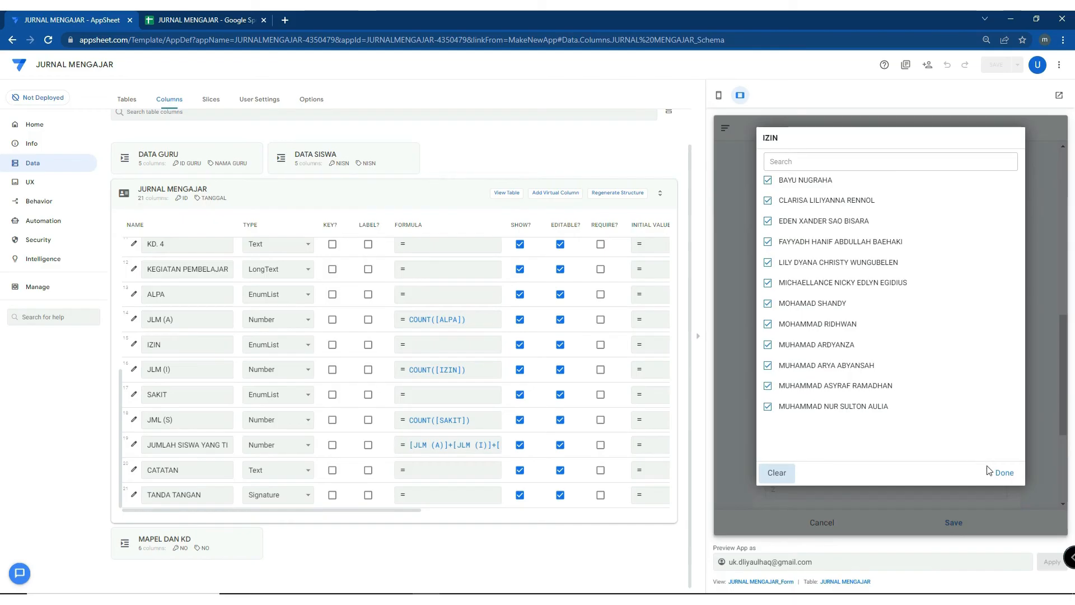
pyautogui.click(990, 472)
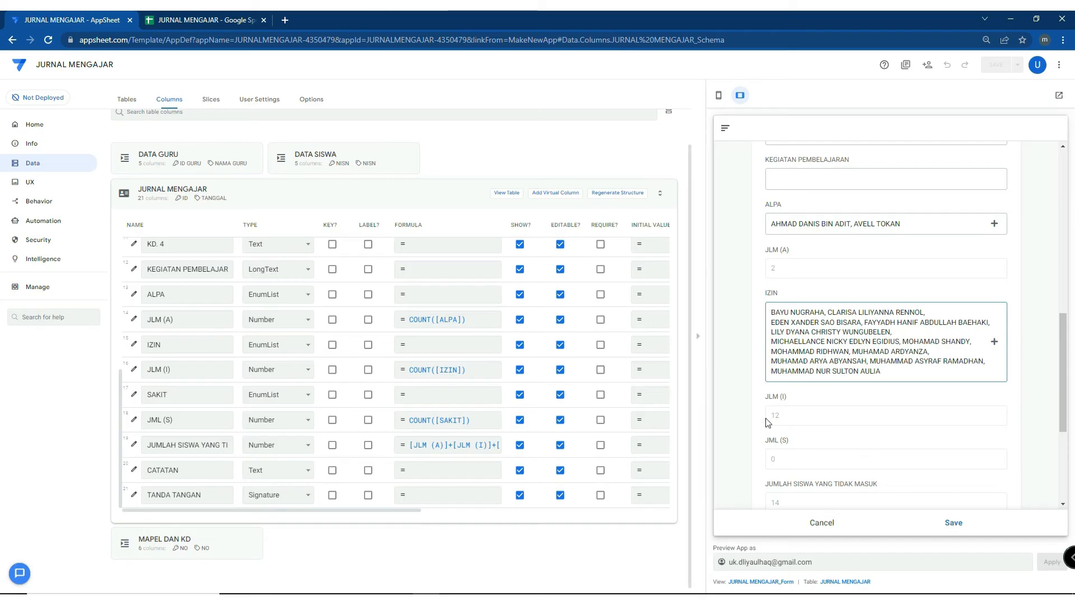
# Unlock the TANDA TANGAN field at the end of the preview form and draw a short signature in it
pyautogui.scroll(-2, 831, 439)
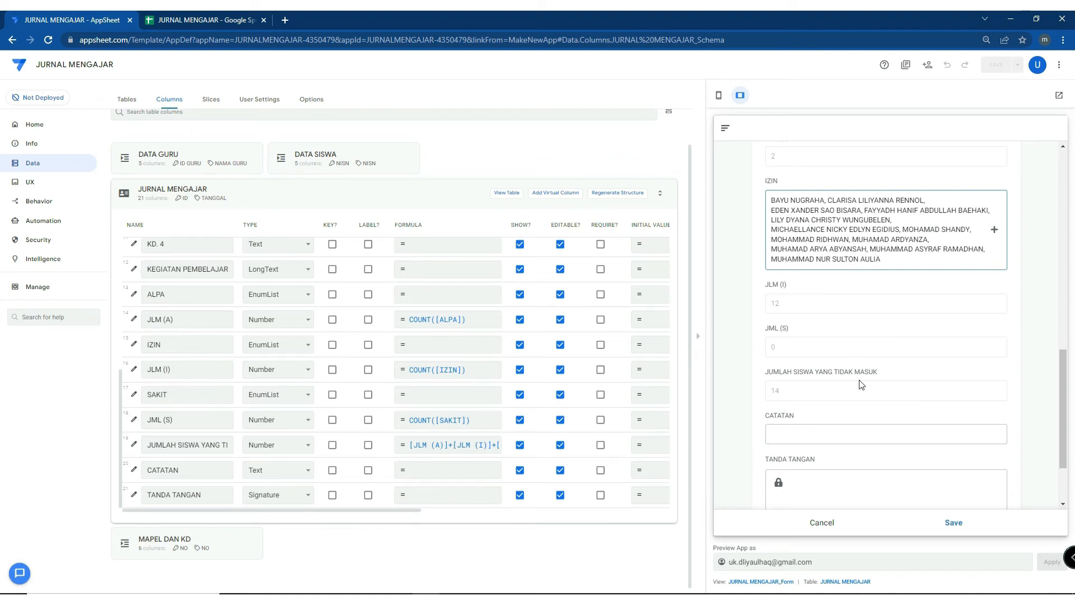
pyautogui.scroll(-2, 835, 410)
pyautogui.click(837, 337)
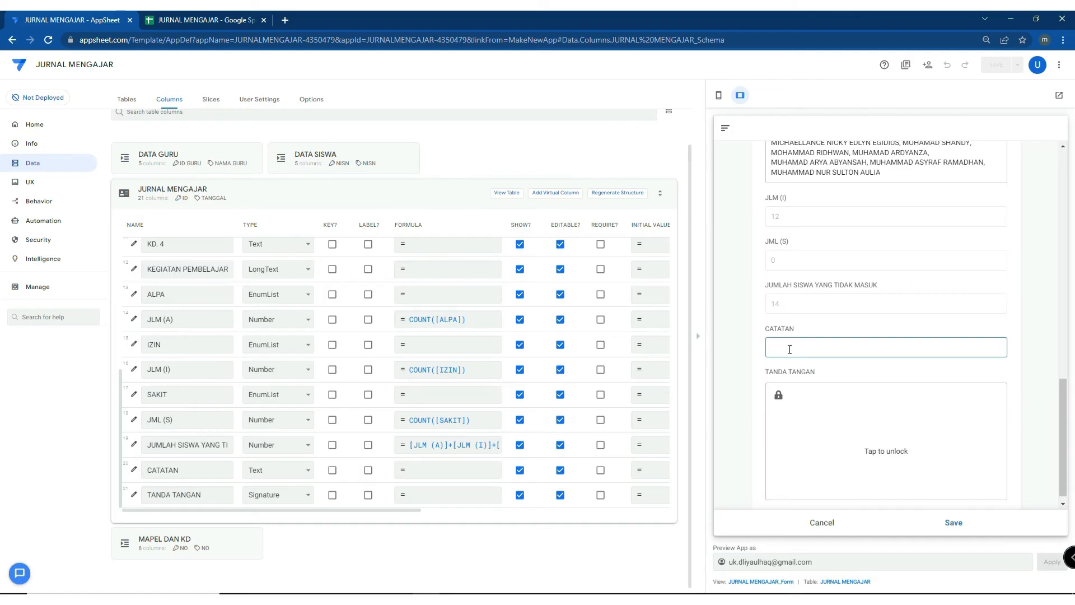
pyautogui.click(885, 455)
pyautogui.moveTo(898, 427); pyautogui.dragTo(894, 444)
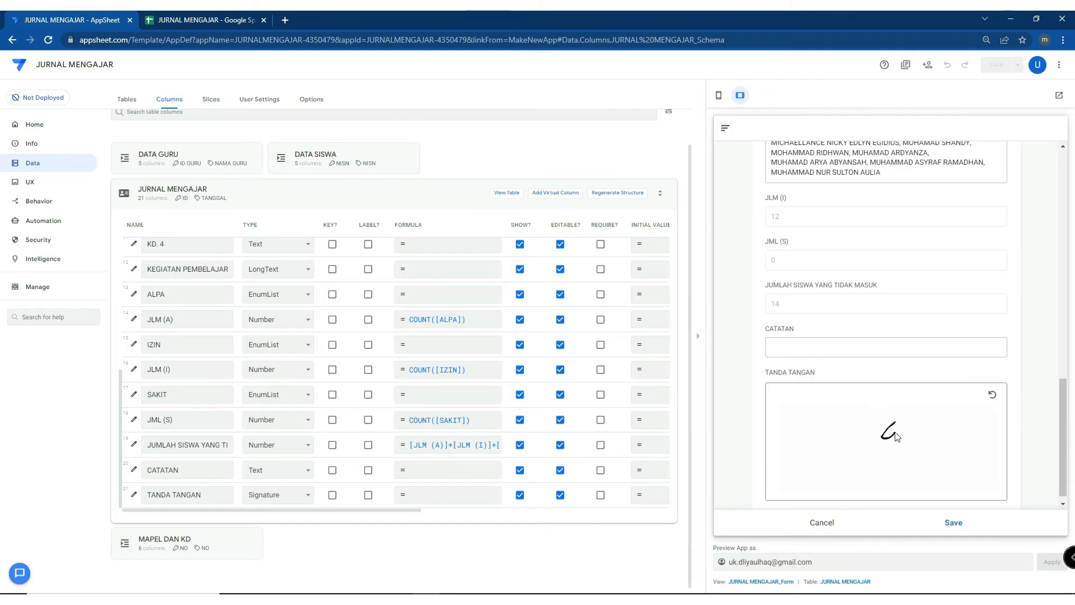
# Discard the filled-in test entry in the preview form and start a new JURNAL MENGAJAR entry
pyautogui.scroll(5, 886, 423)
pyautogui.scroll(-3, 887, 423)
pyautogui.scroll(10, 886, 423)
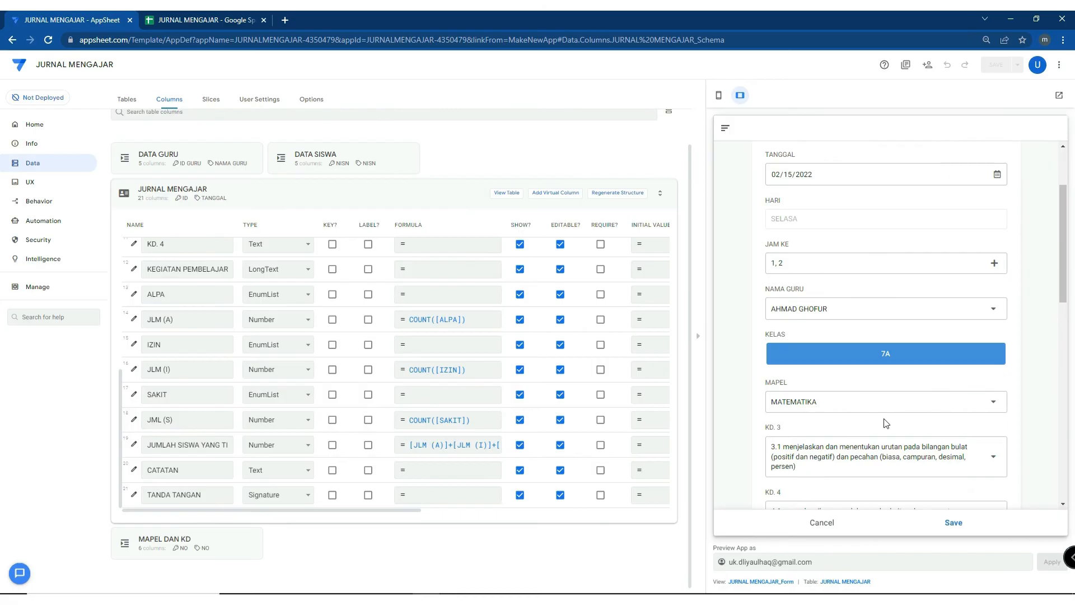
pyautogui.click(832, 524)
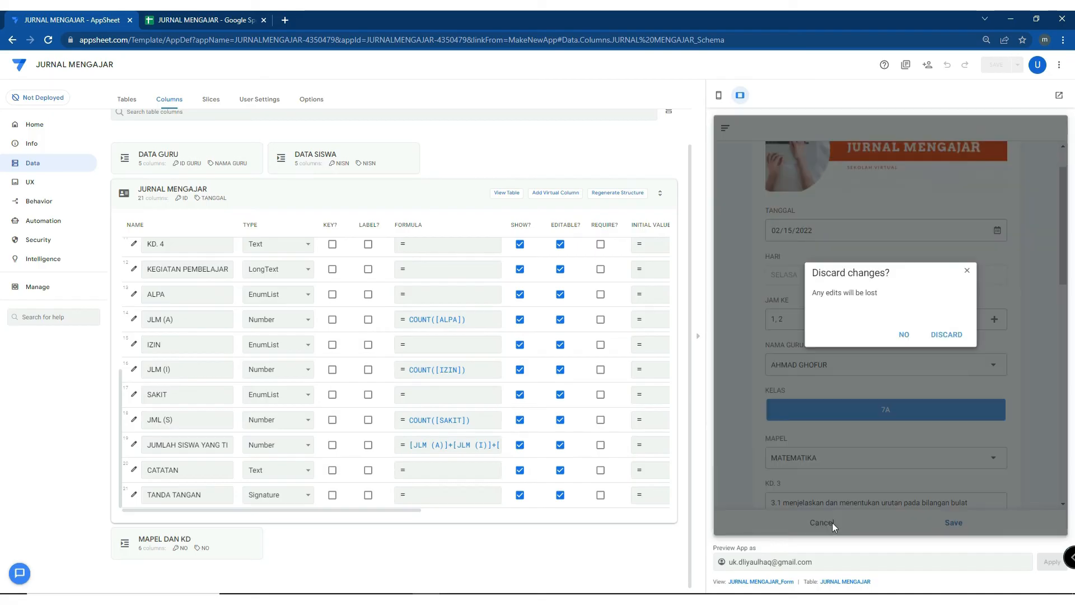
pyautogui.click(942, 334)
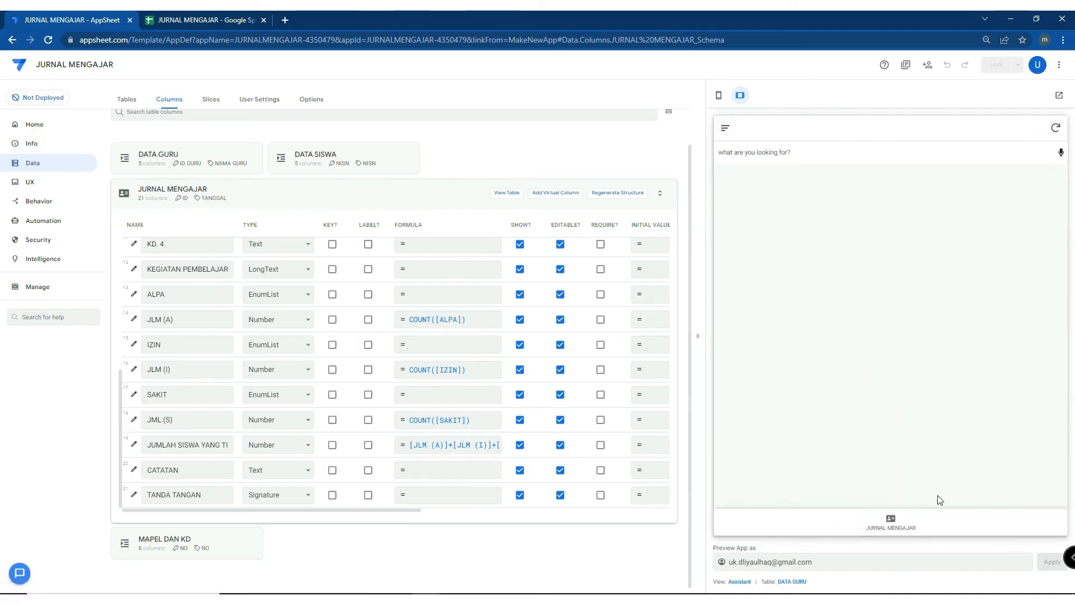
pyautogui.click(892, 517)
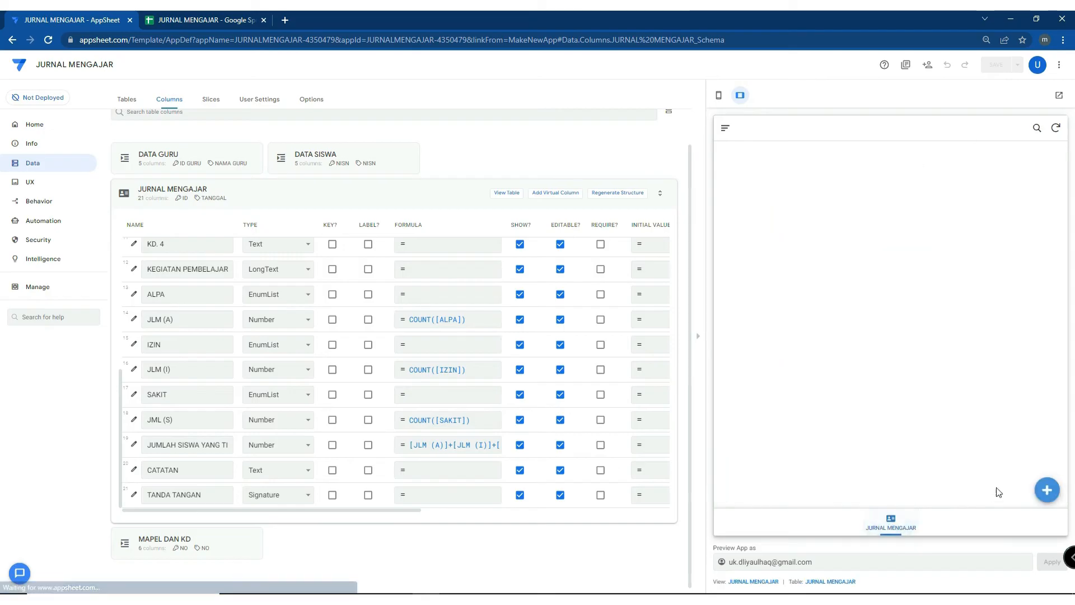
pyautogui.click(1047, 489)
# Examine the fields of the blank entry form alongside the JURNAL MENGAJAR column list
pyautogui.scroll(-3, 865, 291)
pyautogui.scroll(-5, 865, 291)
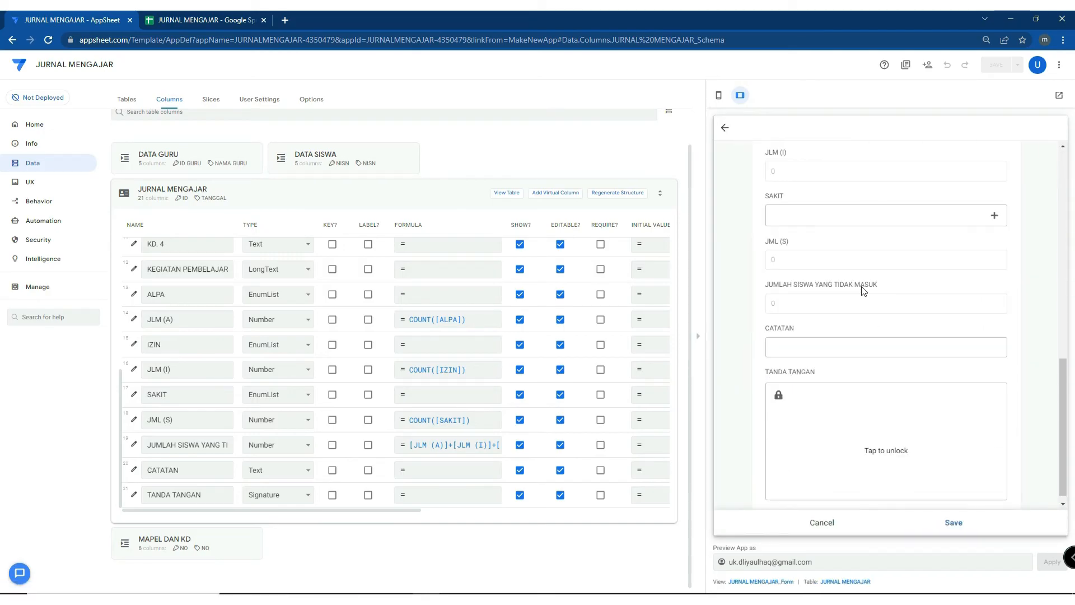
pyautogui.scroll(8, 864, 291)
pyautogui.scroll(-2, 884, 322)
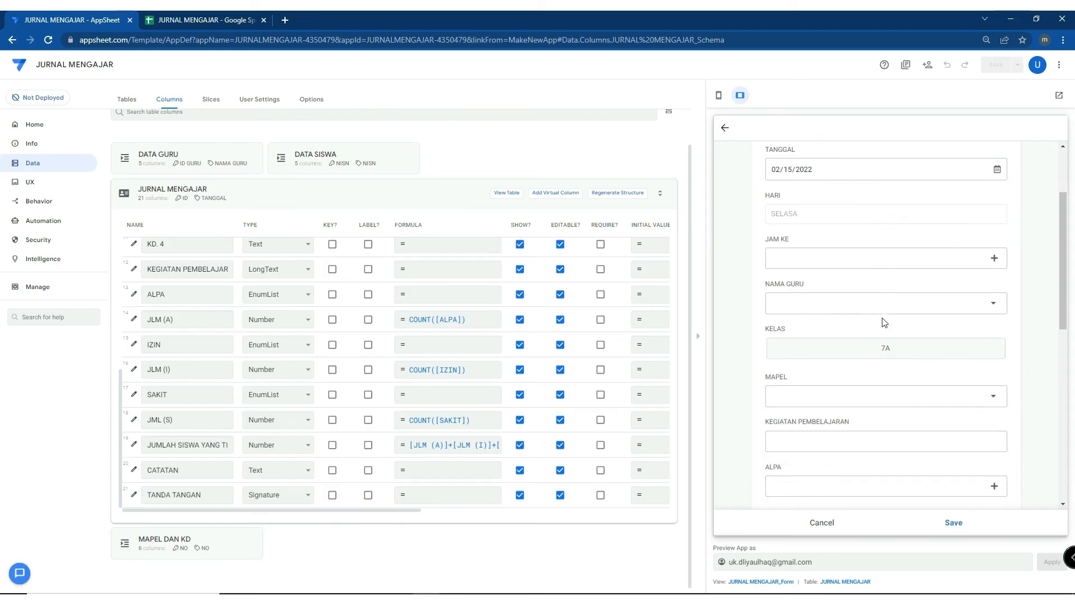
pyautogui.scroll(2, 807, 303)
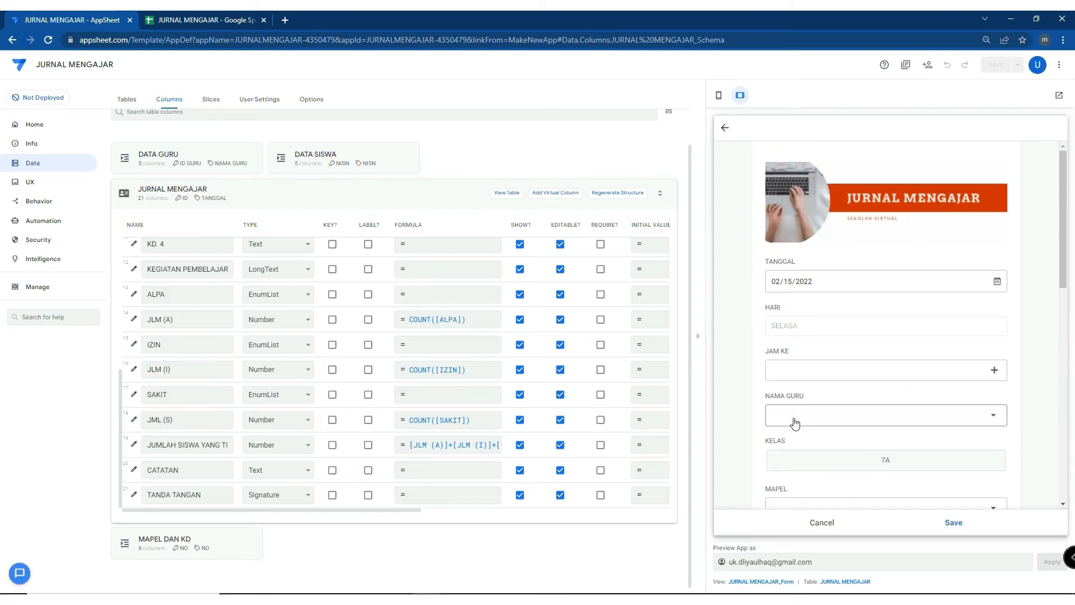
pyautogui.scroll(-3, 810, 438)
pyautogui.scroll(3, 810, 438)
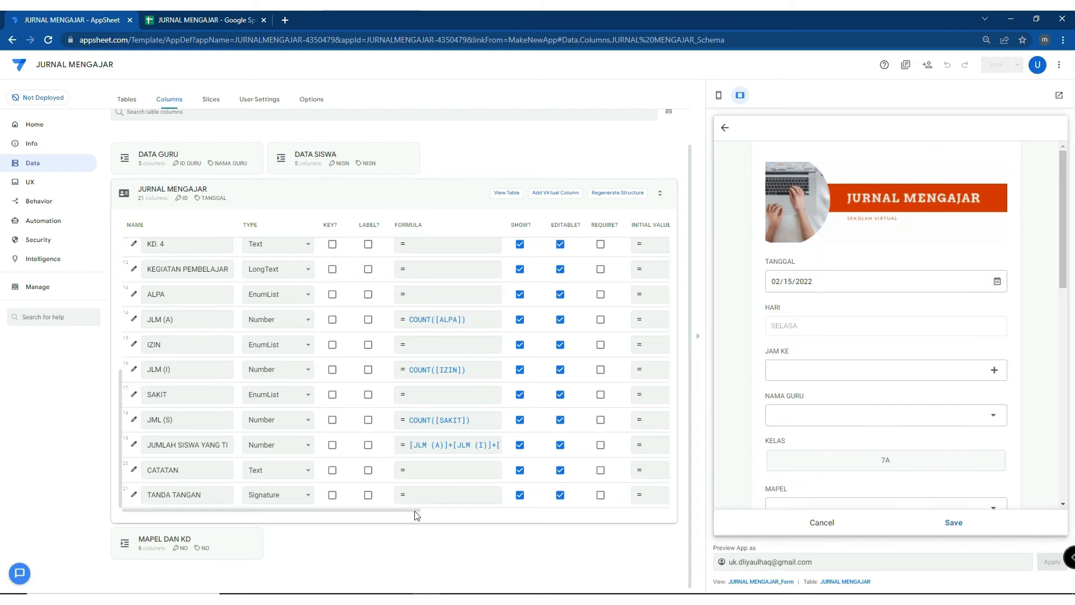
pyautogui.moveTo(399, 509); pyautogui.dragTo(376, 476)
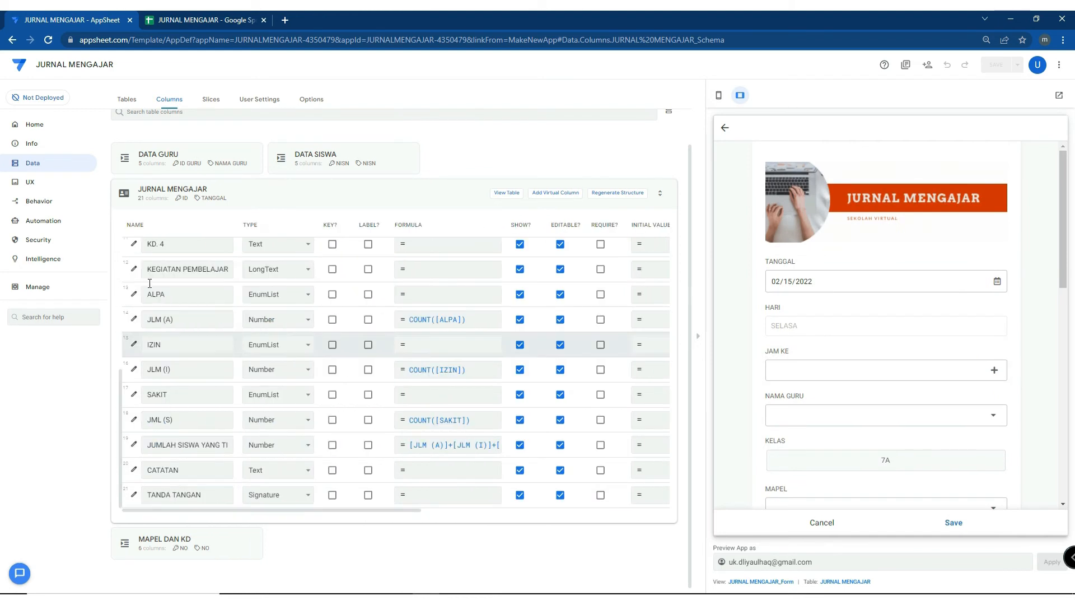
pyautogui.scroll(5, 147, 289)
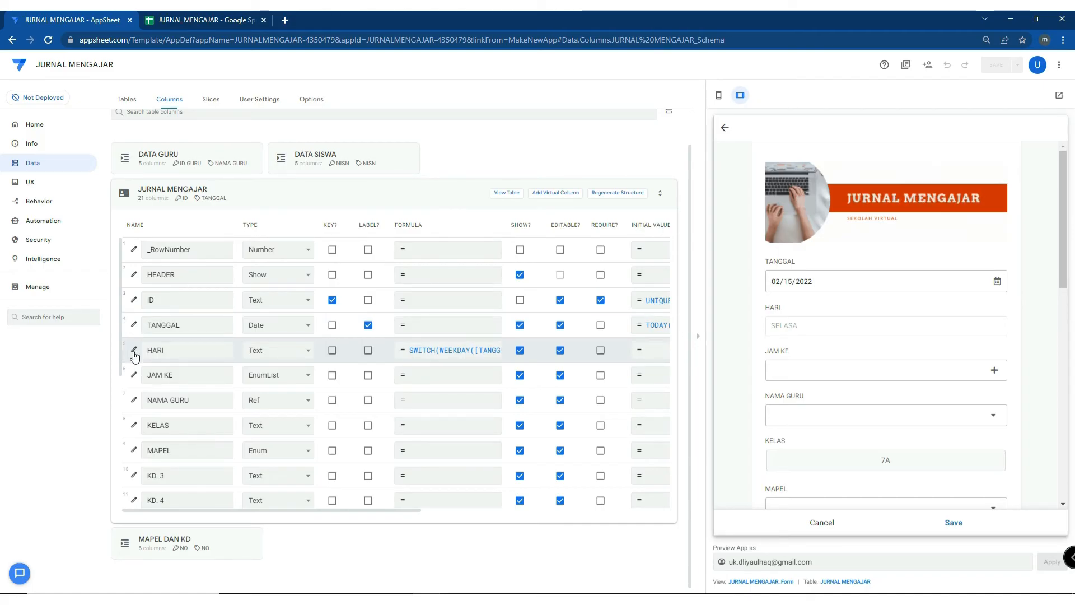
pyautogui.scroll(-1, 817, 431)
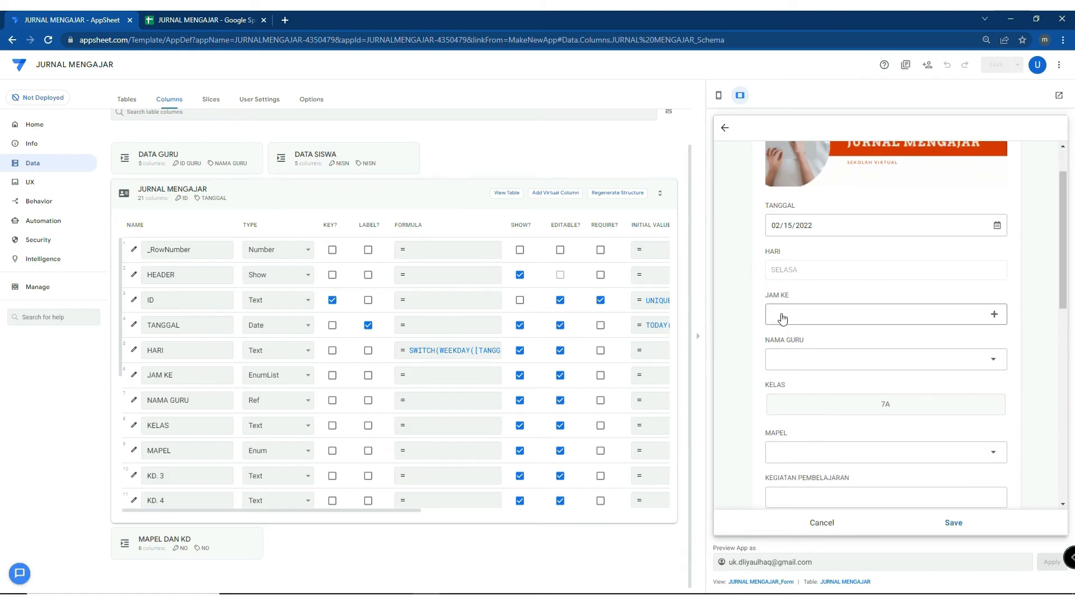
# Give the NAMA GURU column the Show_If expression ISNOTBLANK([JAM KE]) and save the app
pyautogui.click(134, 400)
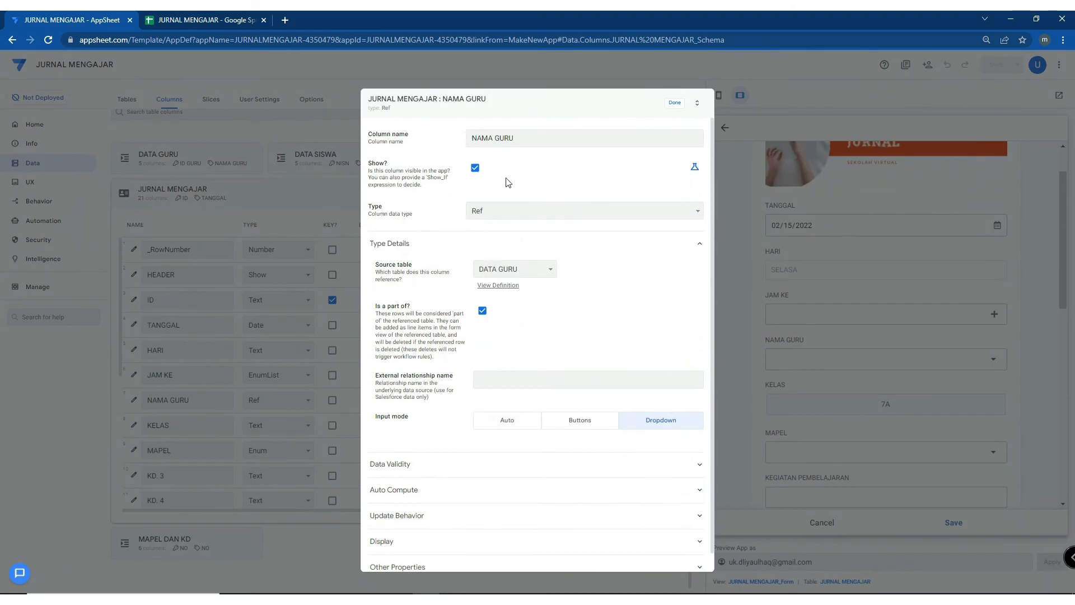
pyautogui.click(694, 168)
pyautogui.click(562, 173)
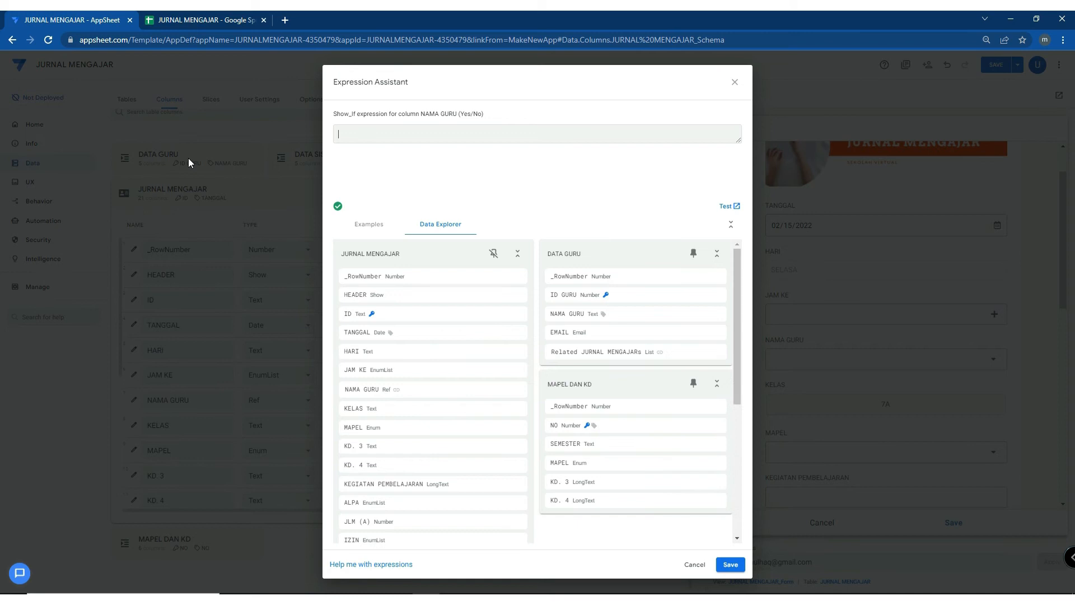
pyautogui.write('ISNOTBLANK(')
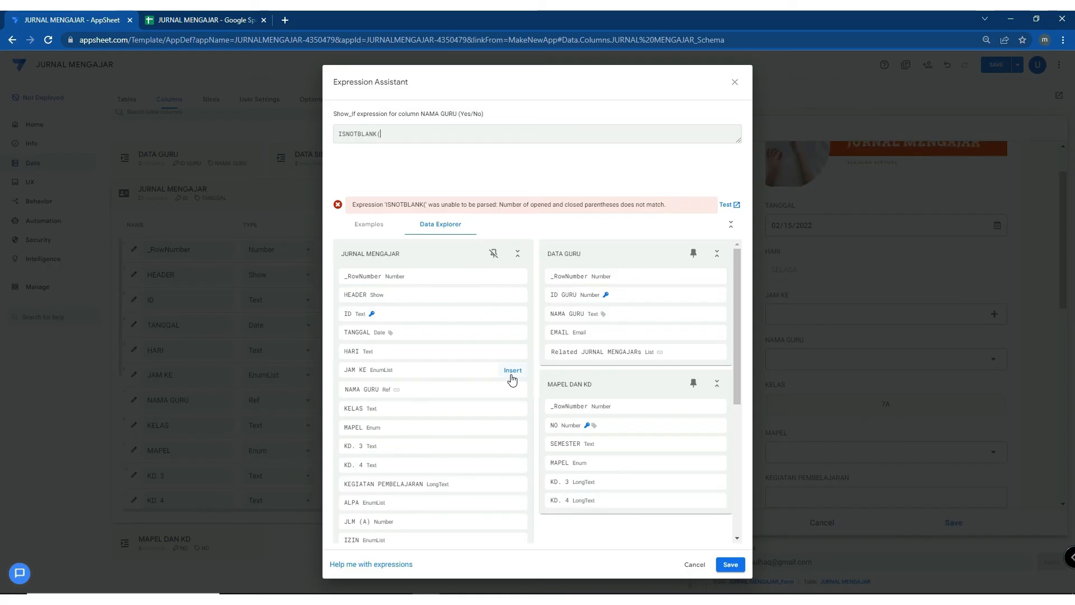
pyautogui.click(511, 374)
pyautogui.write(')')
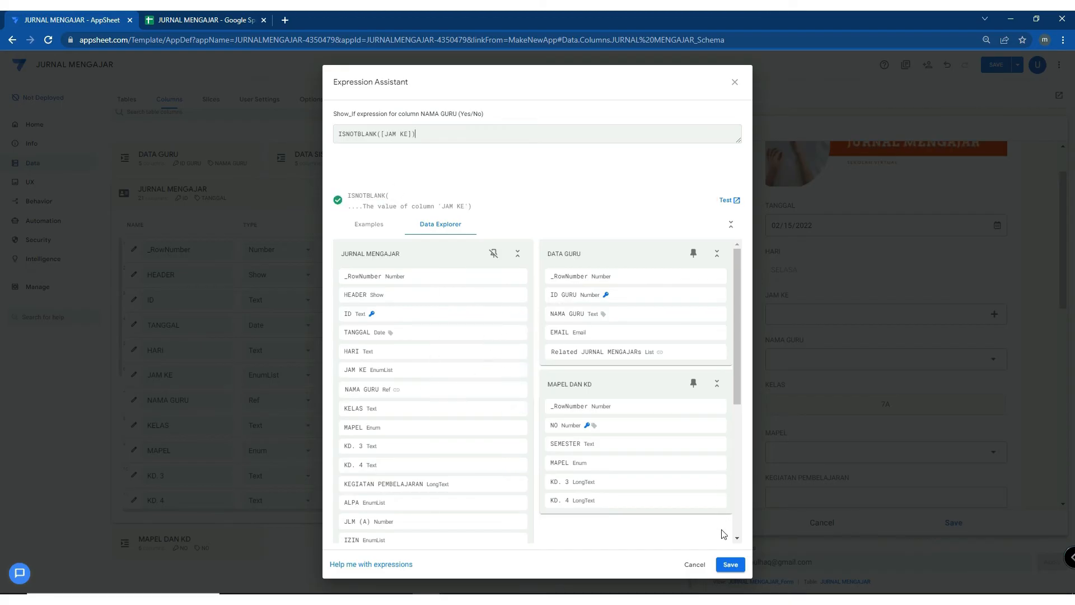
pyautogui.click(731, 565)
pyautogui.click(675, 103)
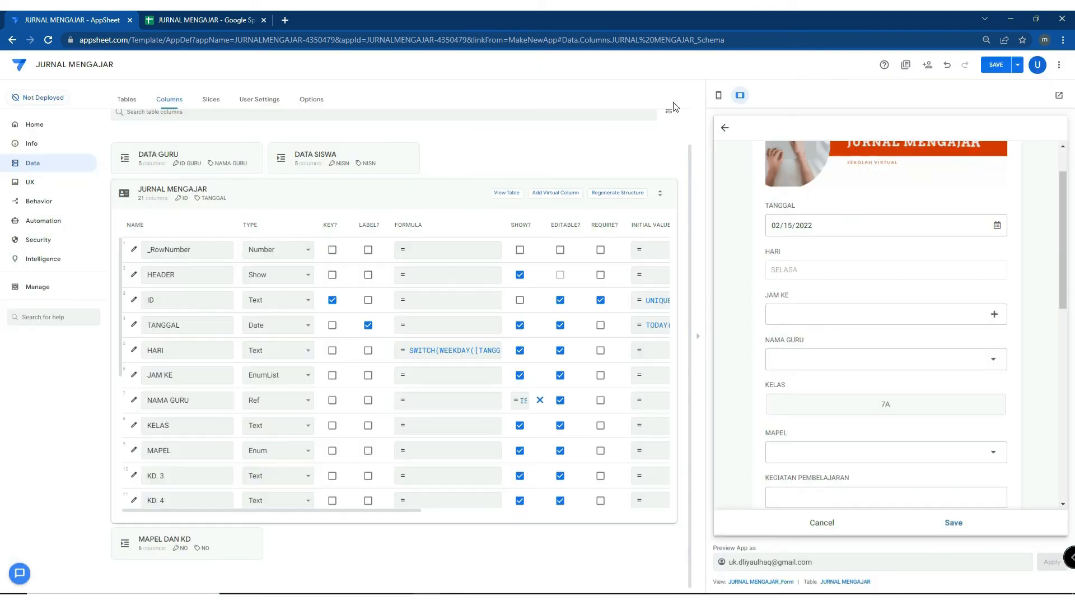
pyautogui.click(997, 65)
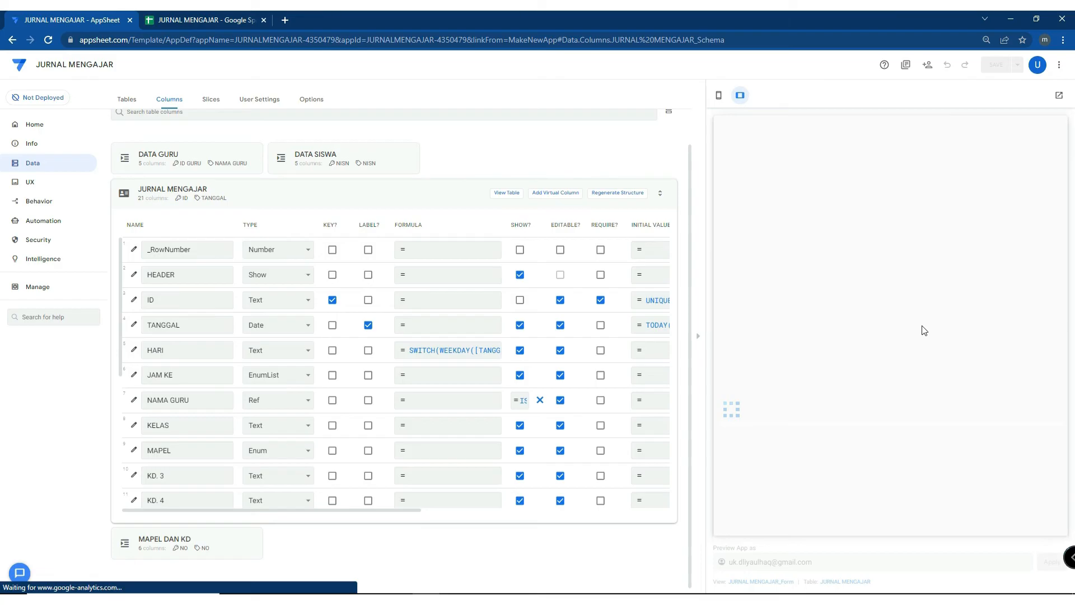
# Select 1 and 2 for JAM KE in the preview form to test the display condition of NAMA GURU
pyautogui.scroll(-3, 834, 305)
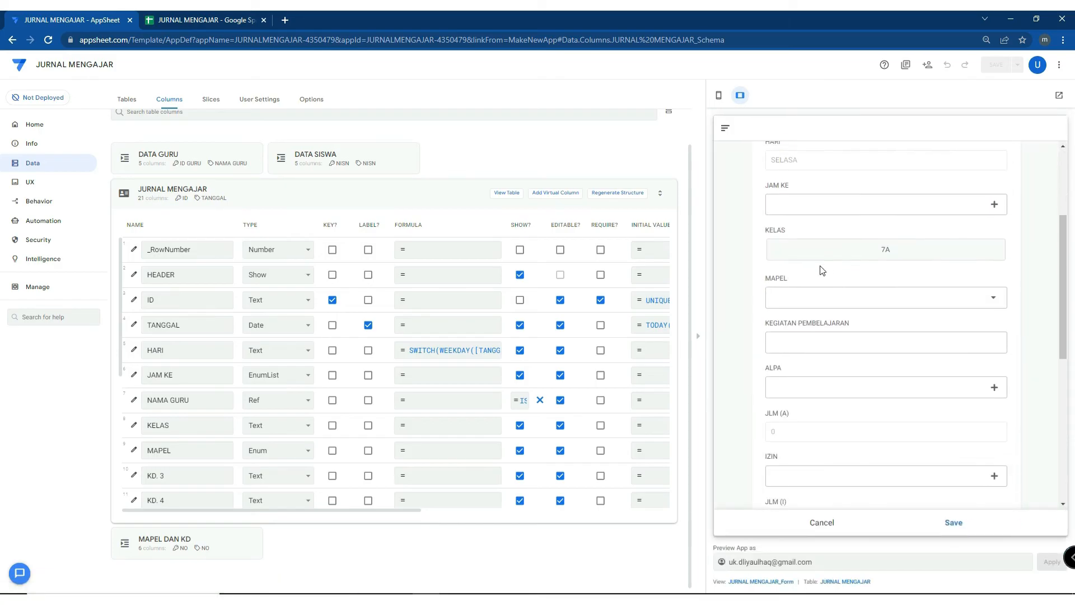
pyautogui.click(786, 202)
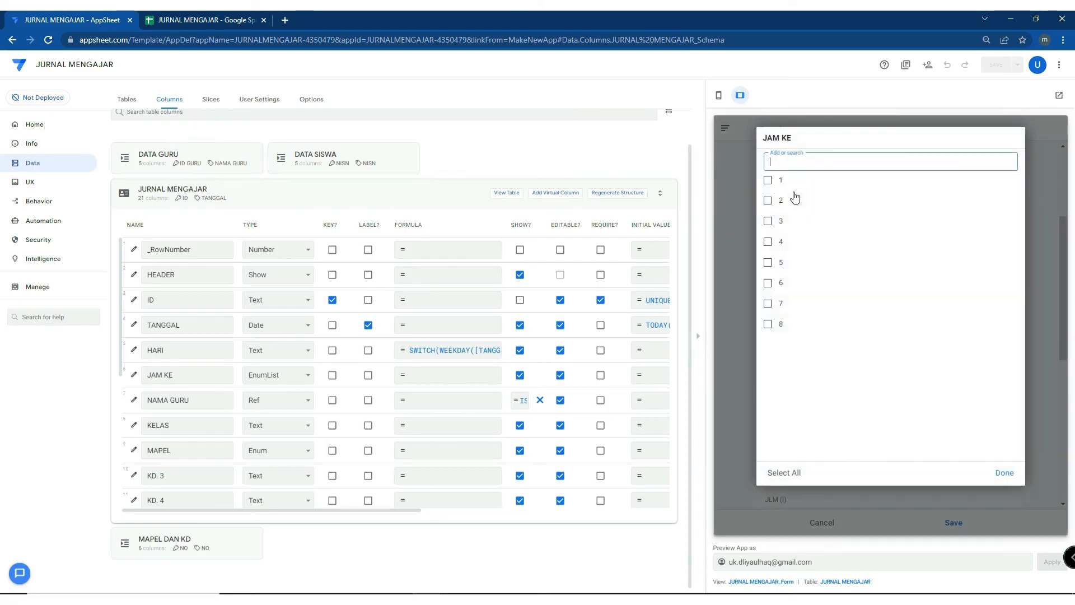
pyautogui.click(785, 180)
pyautogui.click(792, 201)
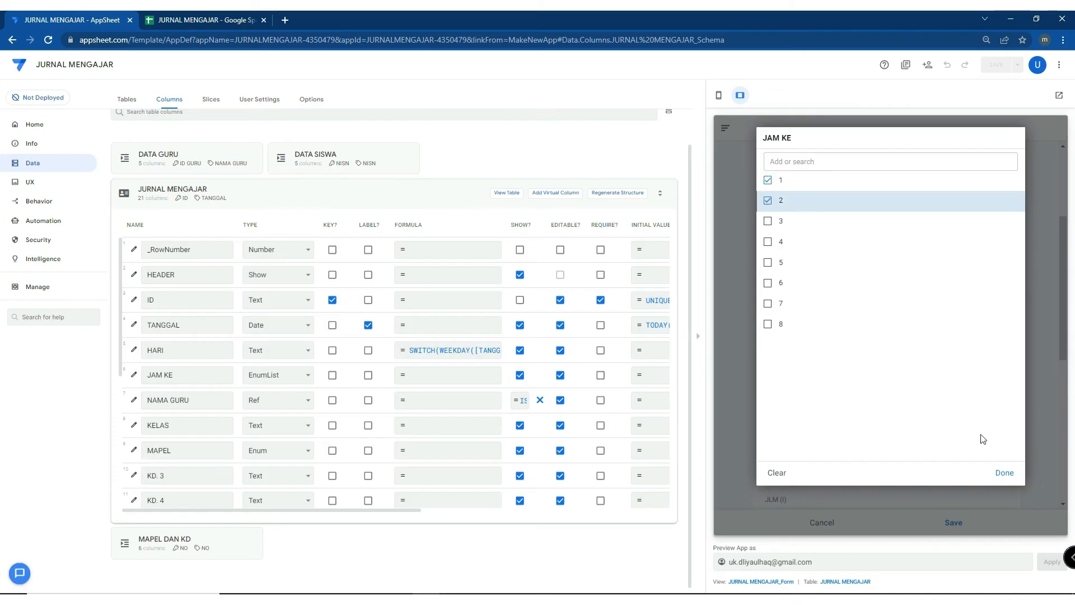
pyautogui.click(1005, 473)
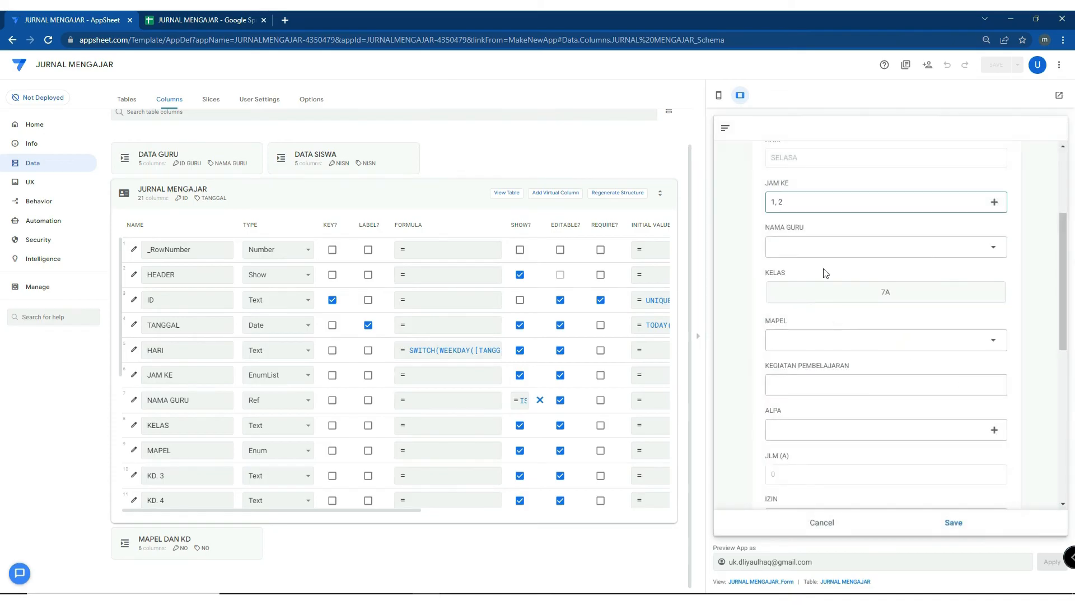
pyautogui.click(799, 247)
pyautogui.click(1005, 472)
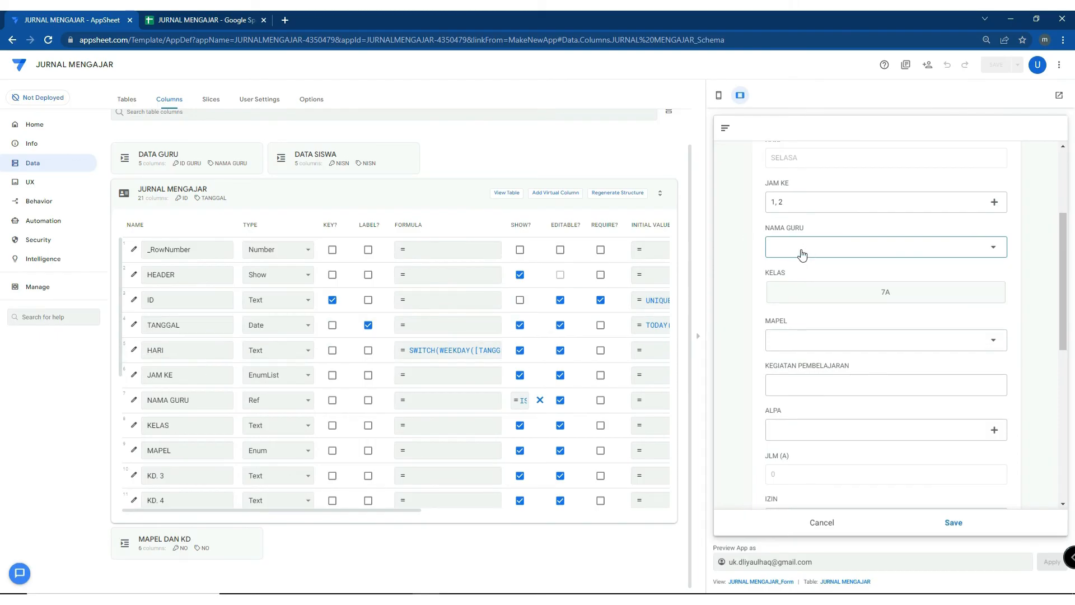
pyautogui.scroll(1, 804, 224)
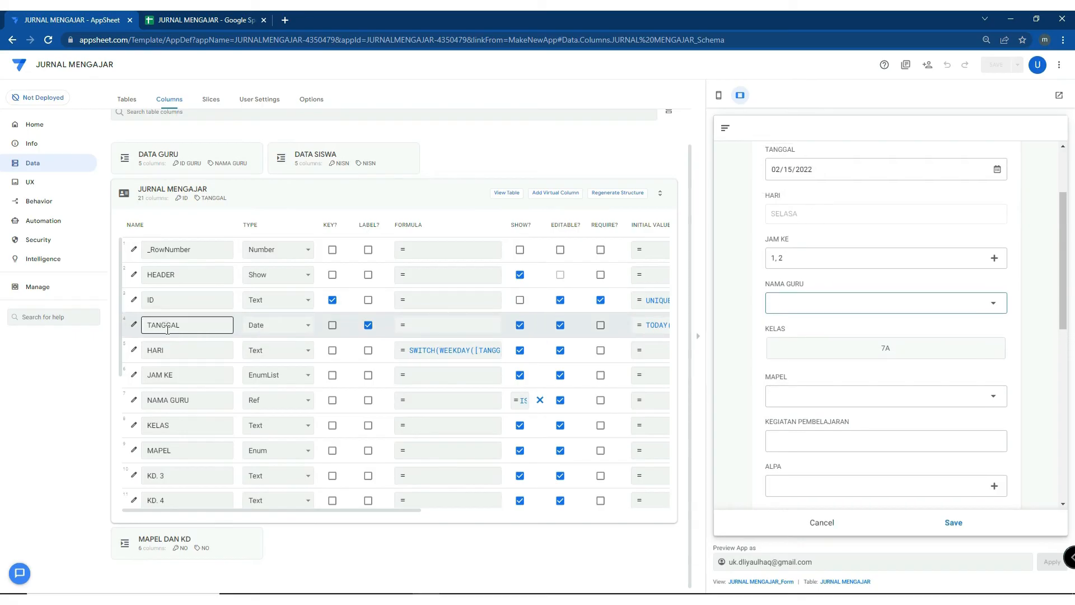
# Make JAM KE required, give NAMA GURU the Required_If expression ISNOTBLANK([JAM KE]) copied from its show condition, and save the app
pyautogui.click(601, 377)
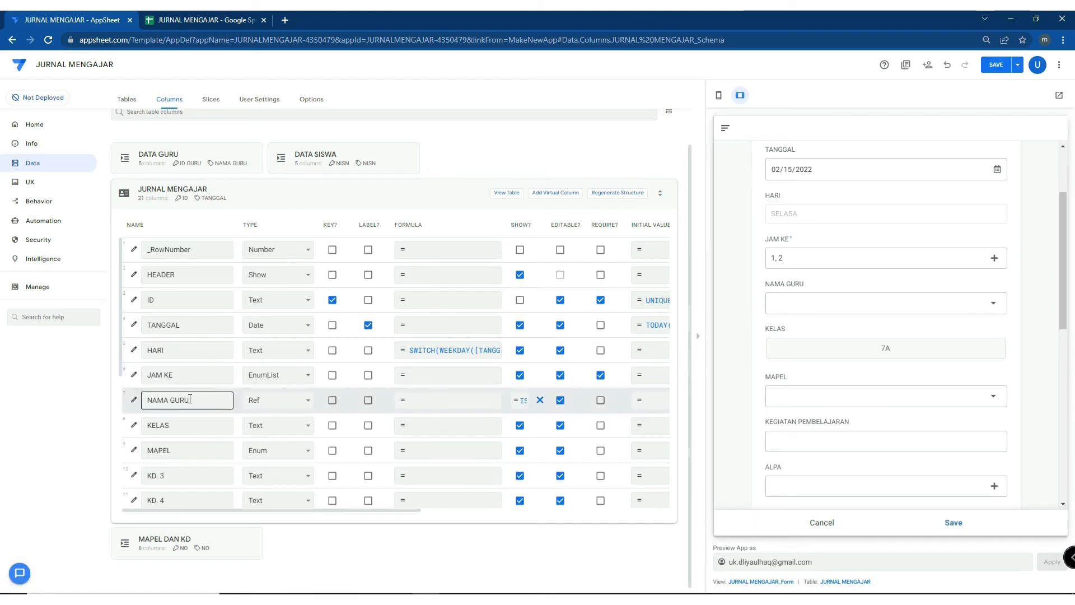
pyautogui.click(133, 400)
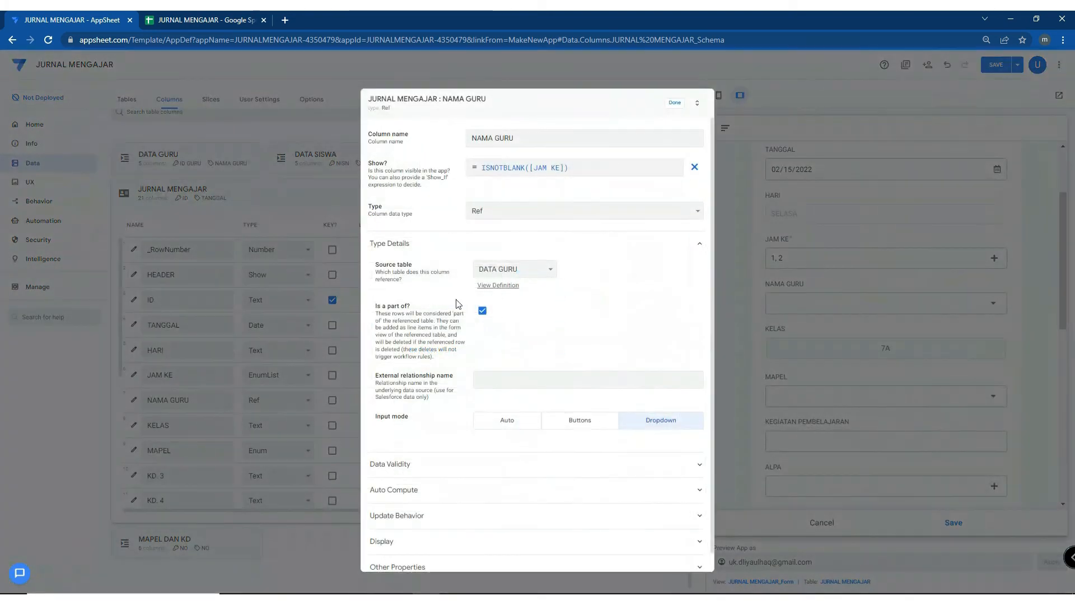
pyautogui.click(576, 167)
pyautogui.hotkey('ctrl', 'c')
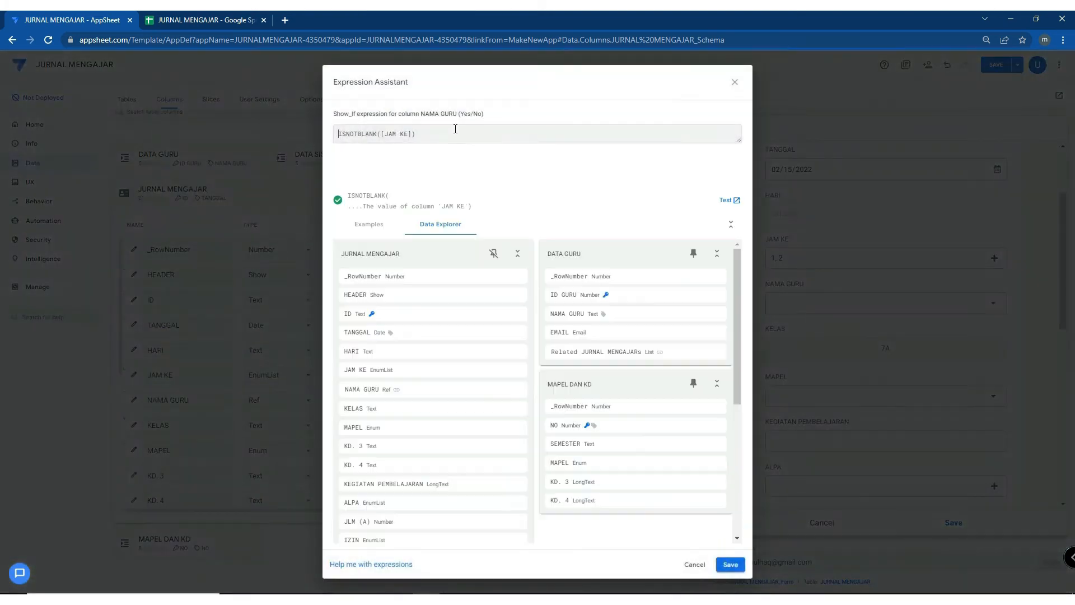
pyautogui.click(729, 565)
pyautogui.click(555, 464)
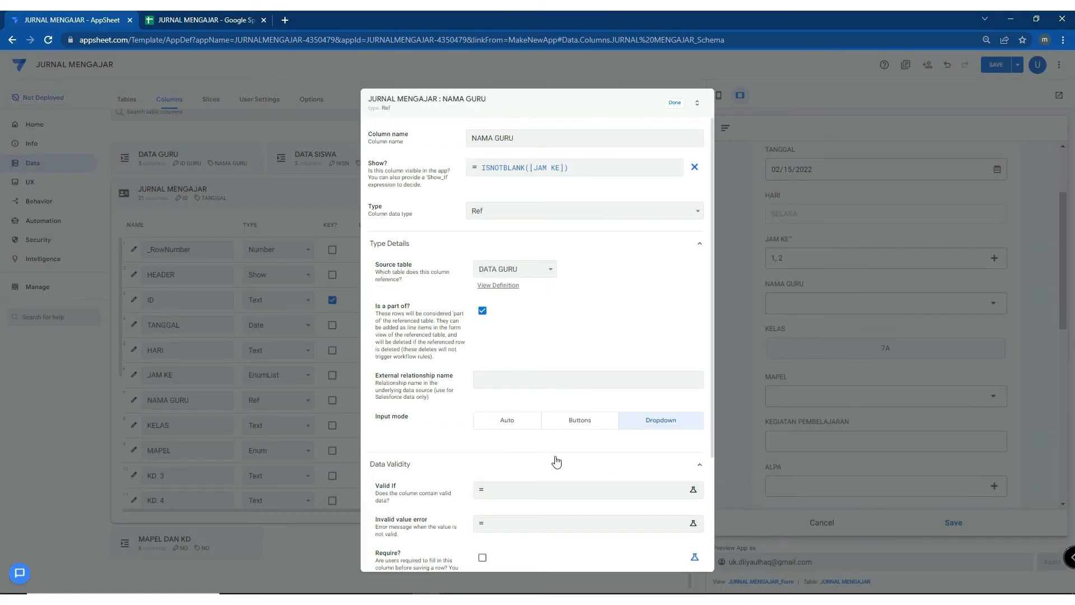
pyautogui.scroll(-2, 493, 450)
pyautogui.click(695, 448)
pyautogui.click(610, 450)
pyautogui.hotkey('ctrl', 'v')
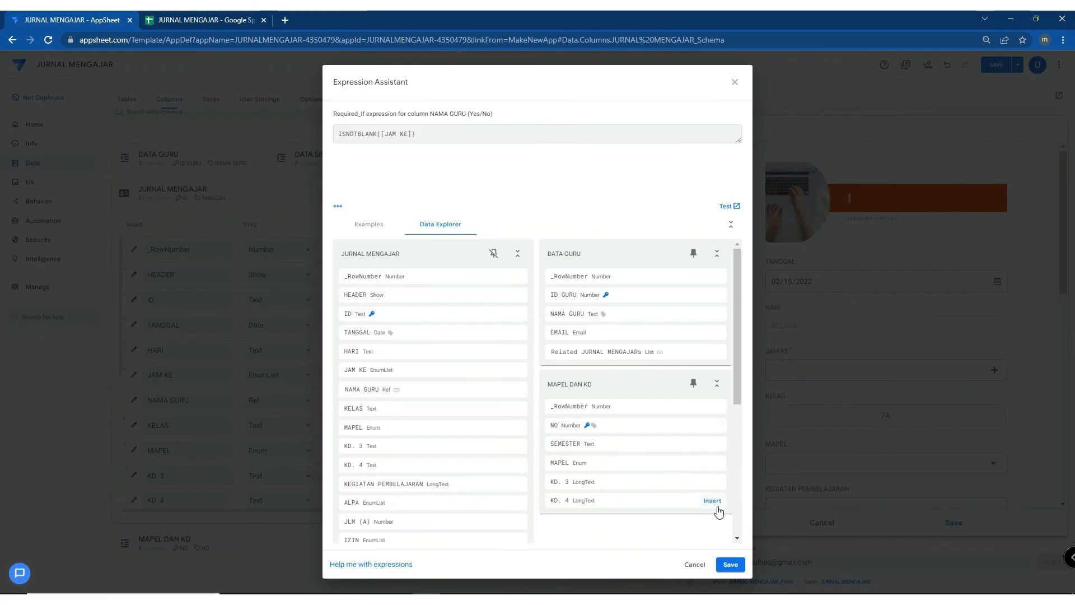
pyautogui.click(730, 565)
pyautogui.click(674, 107)
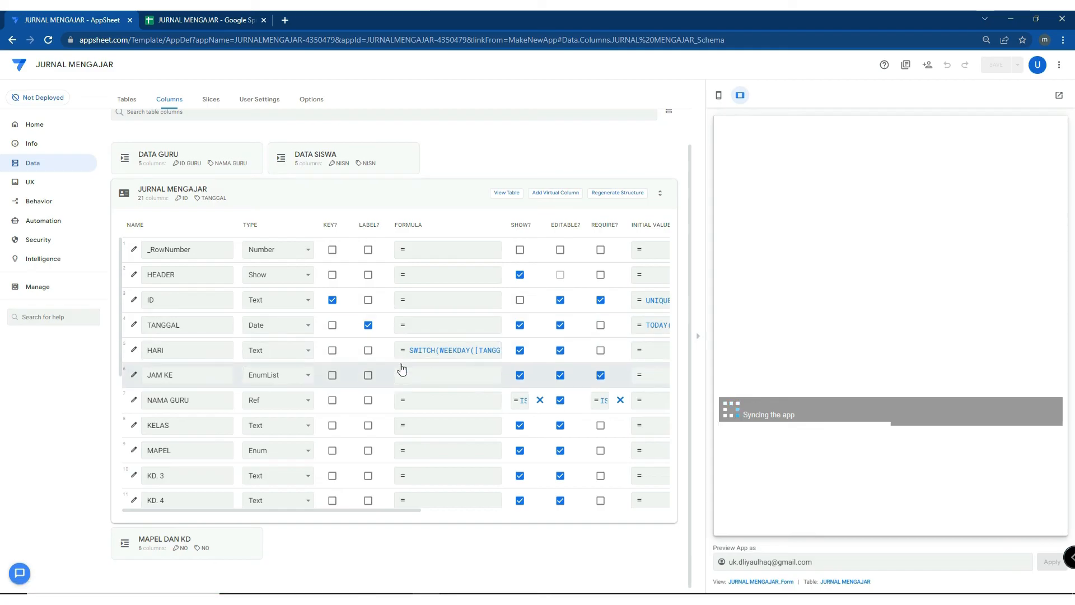
# Give the KELAS column the Show_If expression ISNOTBLANK([NAMA GURU]) and copy that expression for reuse
pyautogui.scroll(-1, 786, 308)
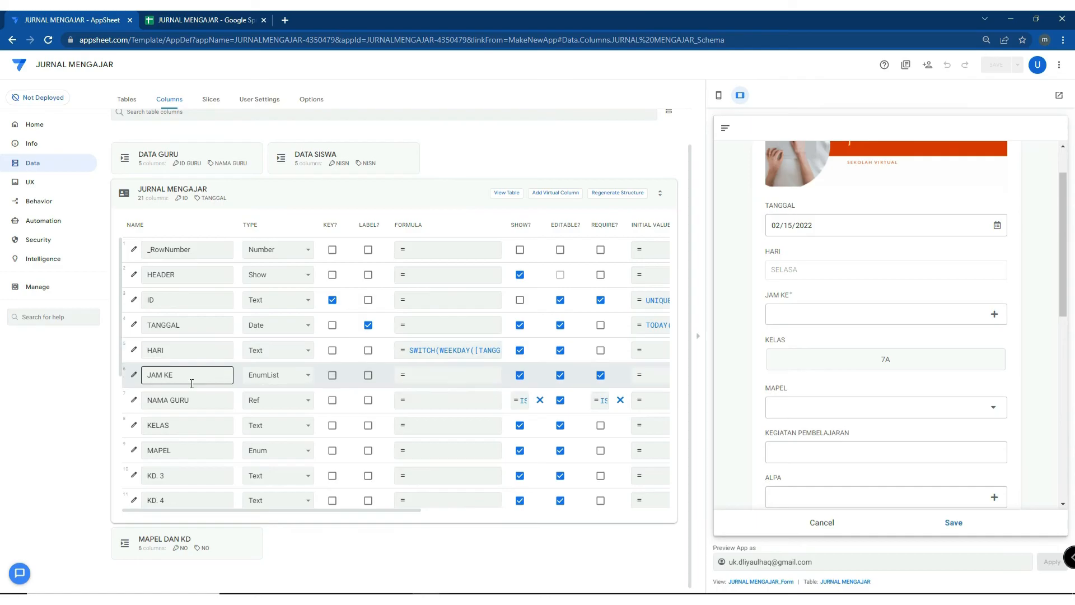
pyautogui.click(134, 429)
pyautogui.click(697, 167)
pyautogui.click(588, 168)
pyautogui.hotkey('ctrl', 'v')
pyautogui.moveTo(431, 134); pyautogui.dragTo(381, 135)
pyautogui.click(408, 135)
pyautogui.moveTo(411, 135); pyautogui.dragTo(391, 135)
pyautogui.press('BackSpace')
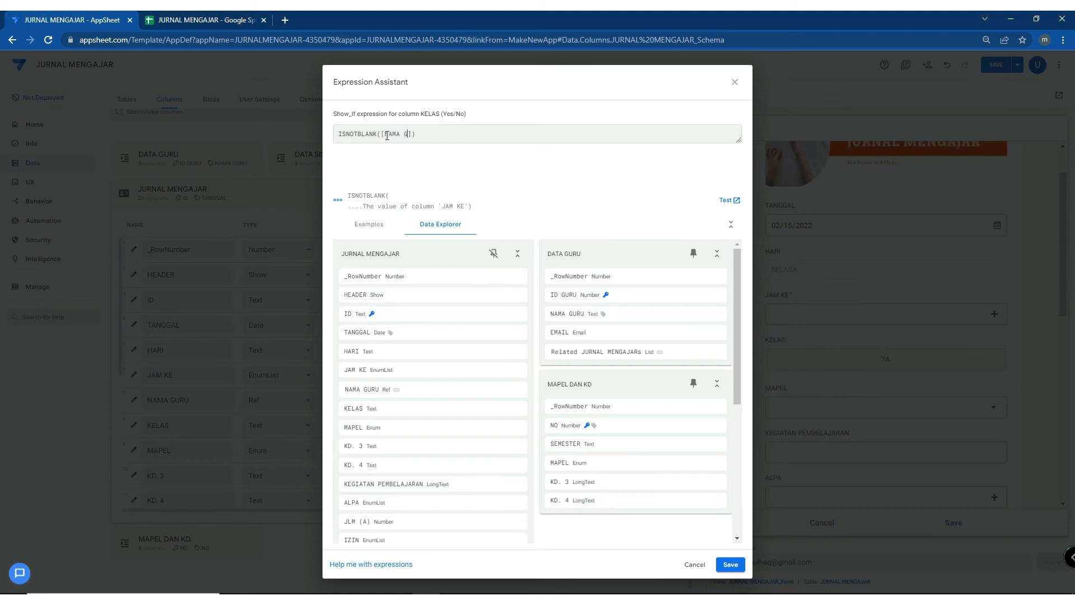
pyautogui.moveTo(429, 134); pyautogui.dragTo(240, 135)
pyautogui.hotkey('ctrl', 'c')
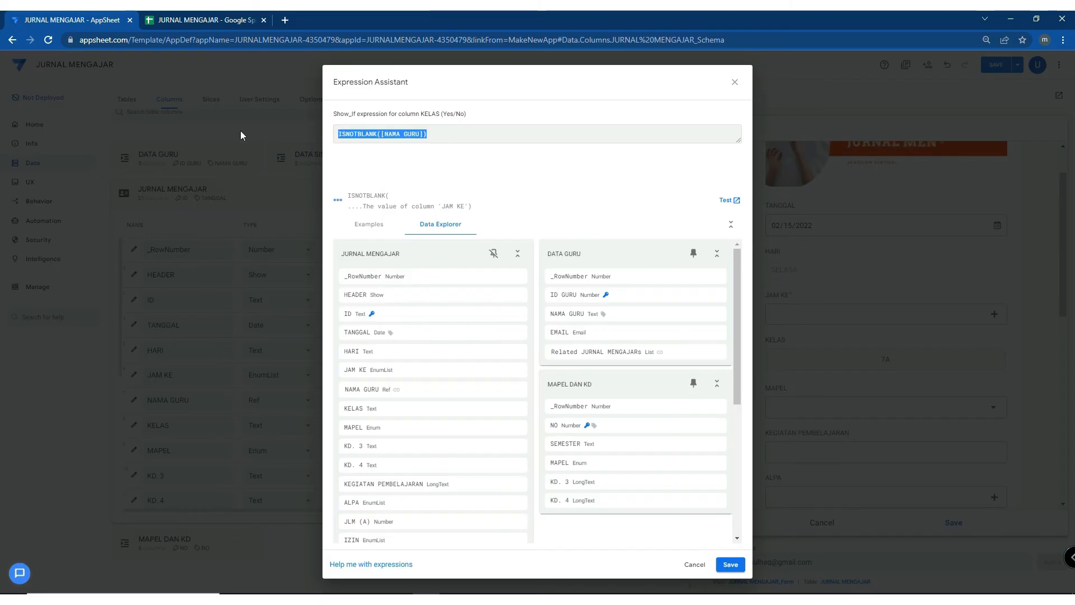
pyautogui.click(730, 565)
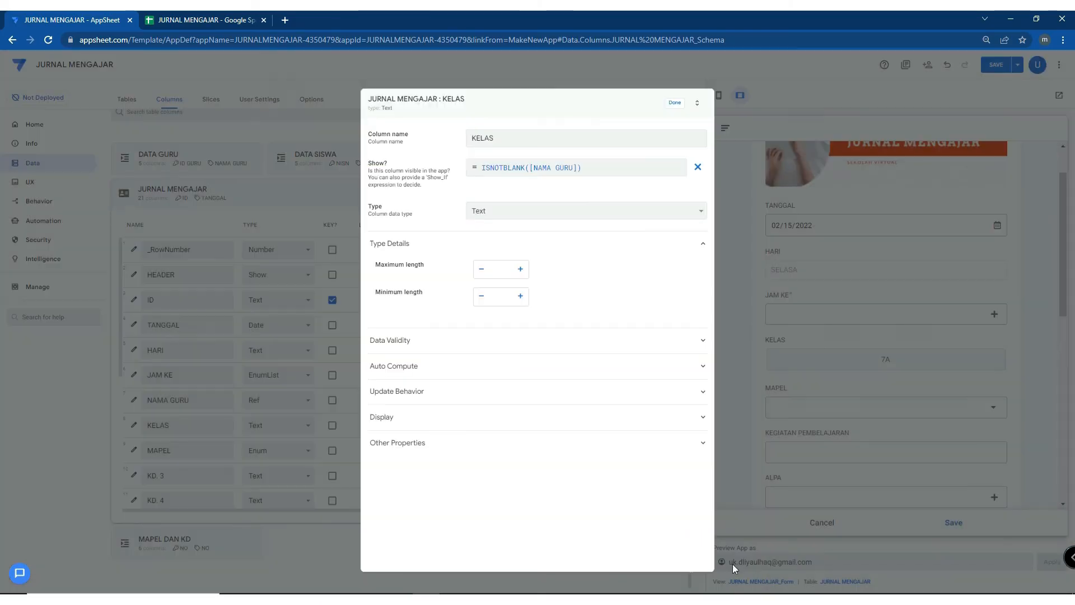
# Give the KELAS column the Required_If expression ISNOTBLANK([NAMA GURU]) and save the app
pyautogui.click(559, 348)
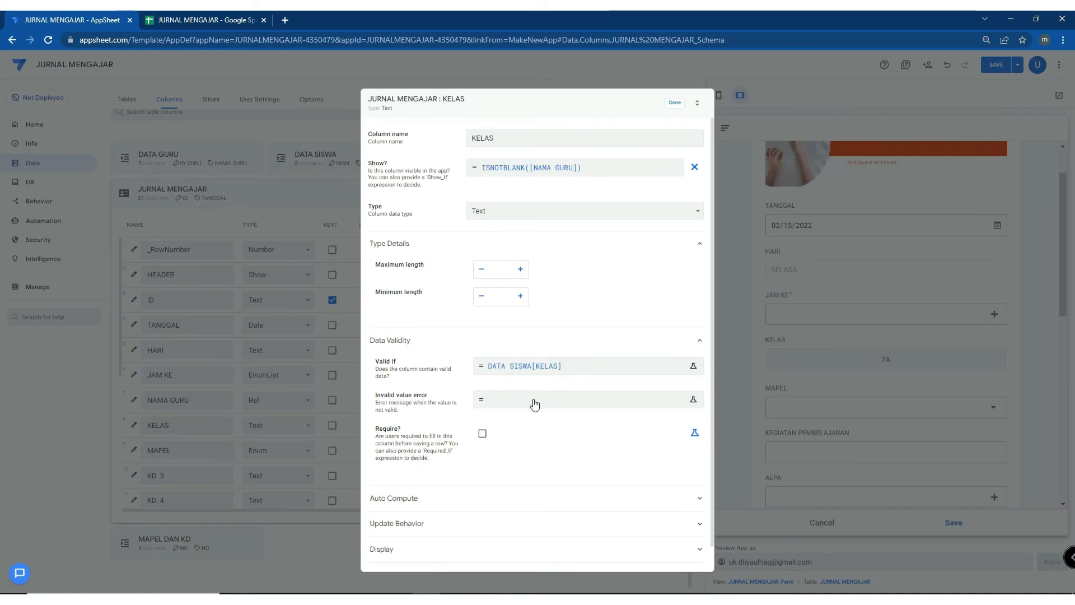
pyautogui.click(536, 496)
pyautogui.scroll(-3, 540, 492)
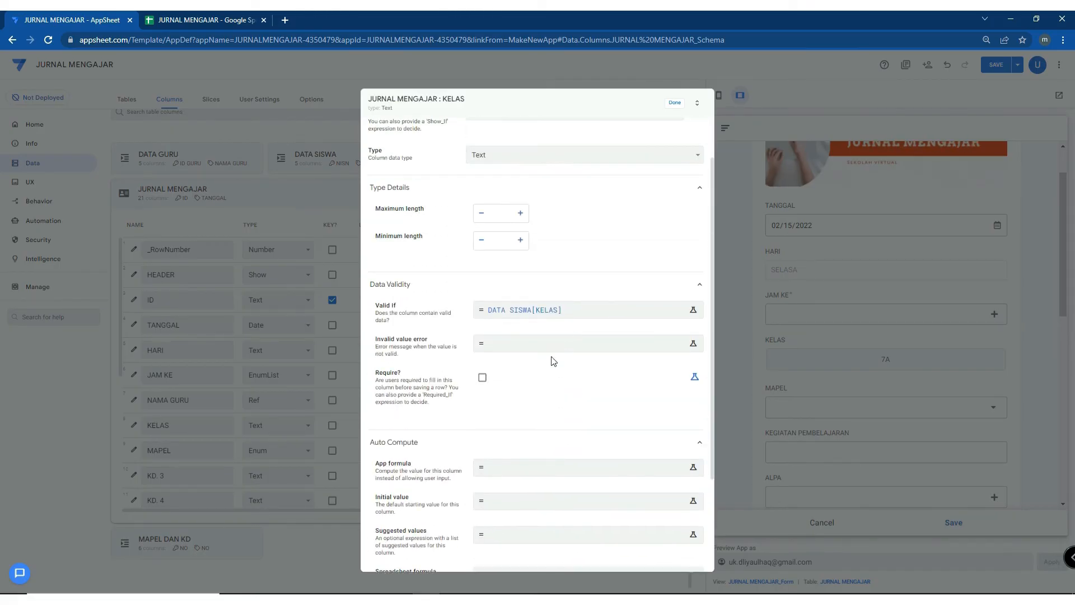
pyautogui.click(644, 379)
pyautogui.hotkey('ctrl', 'v')
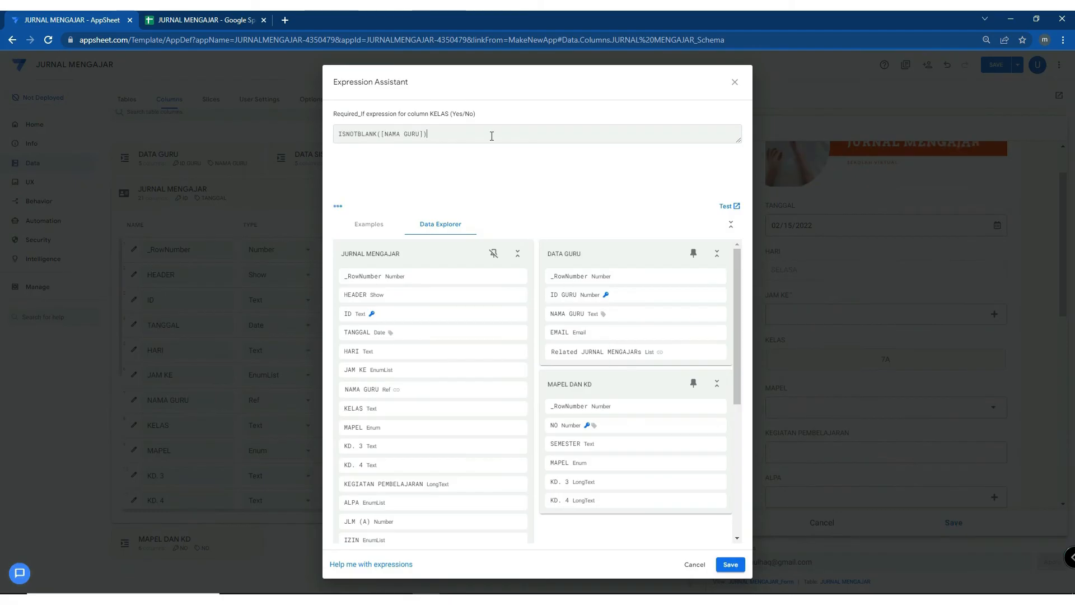
pyautogui.click(730, 565)
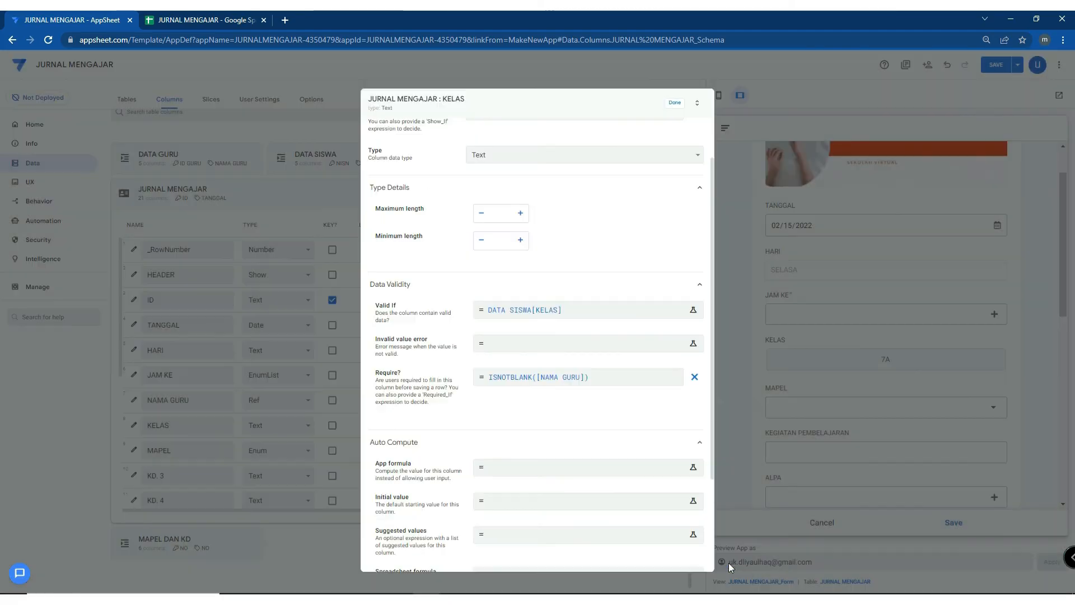
pyautogui.click(679, 106)
pyautogui.click(996, 65)
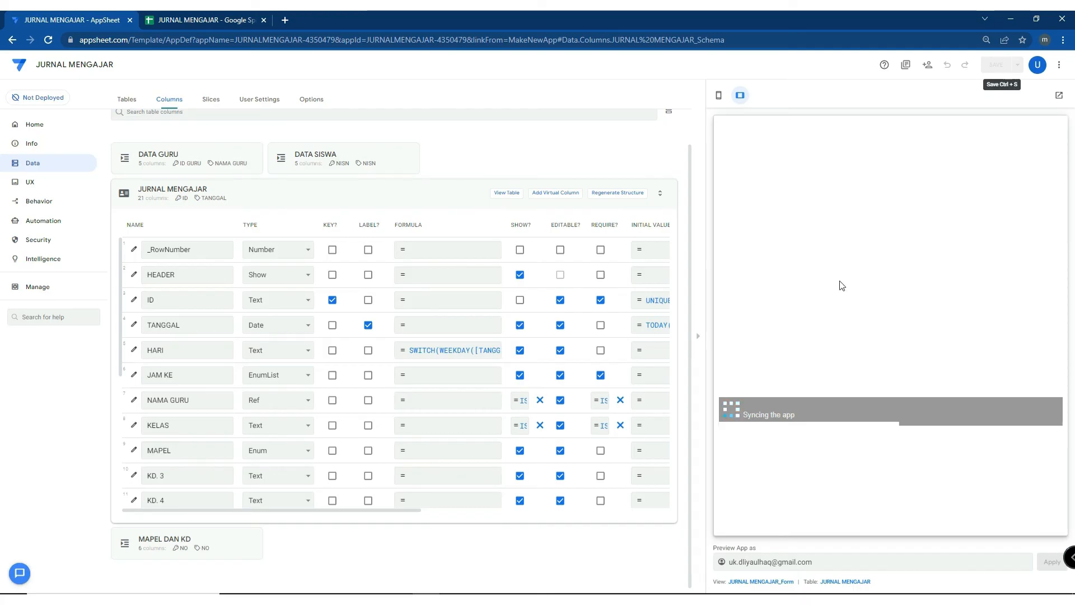
# Check the preview form's fields with JAM KE empty, and select 1 and 2 for JAM KE
pyautogui.scroll(-2, 863, 386)
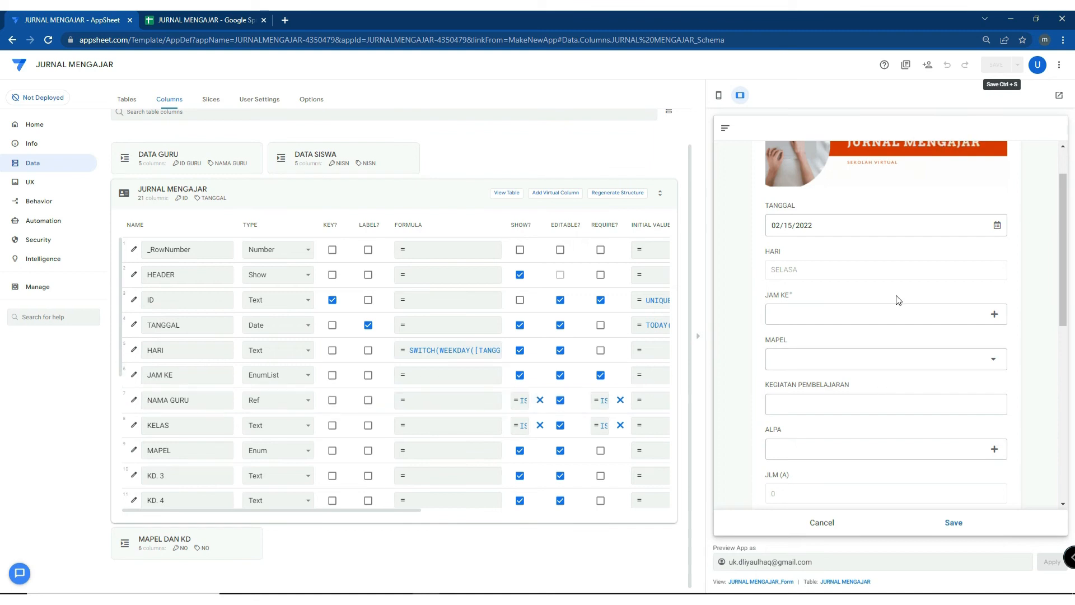
pyautogui.scroll(1, 794, 315)
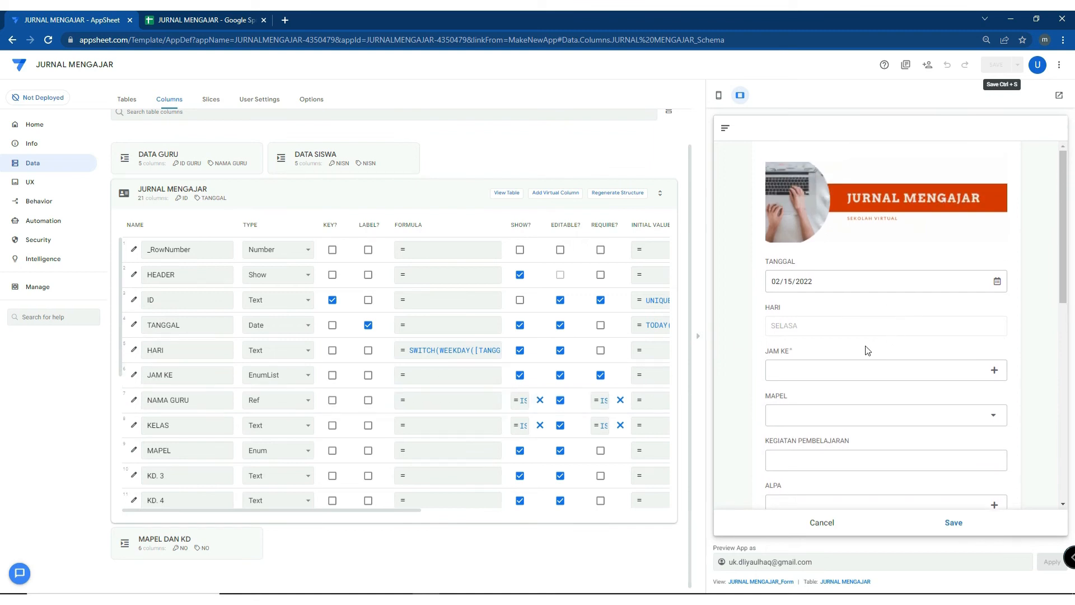
pyautogui.click(867, 370)
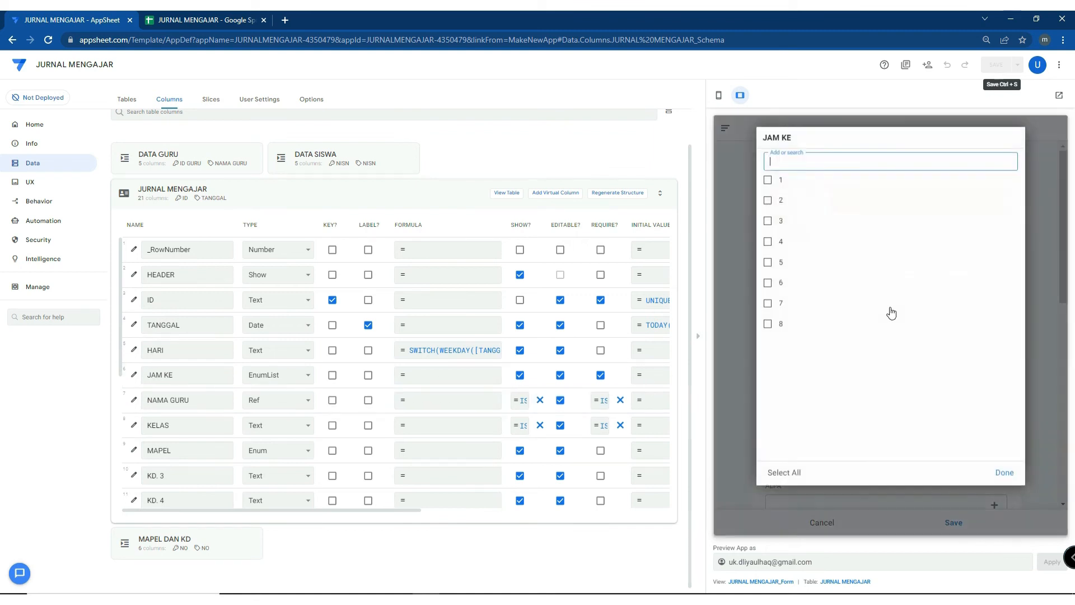
pyautogui.click(1005, 473)
pyautogui.scroll(-10, 877, 334)
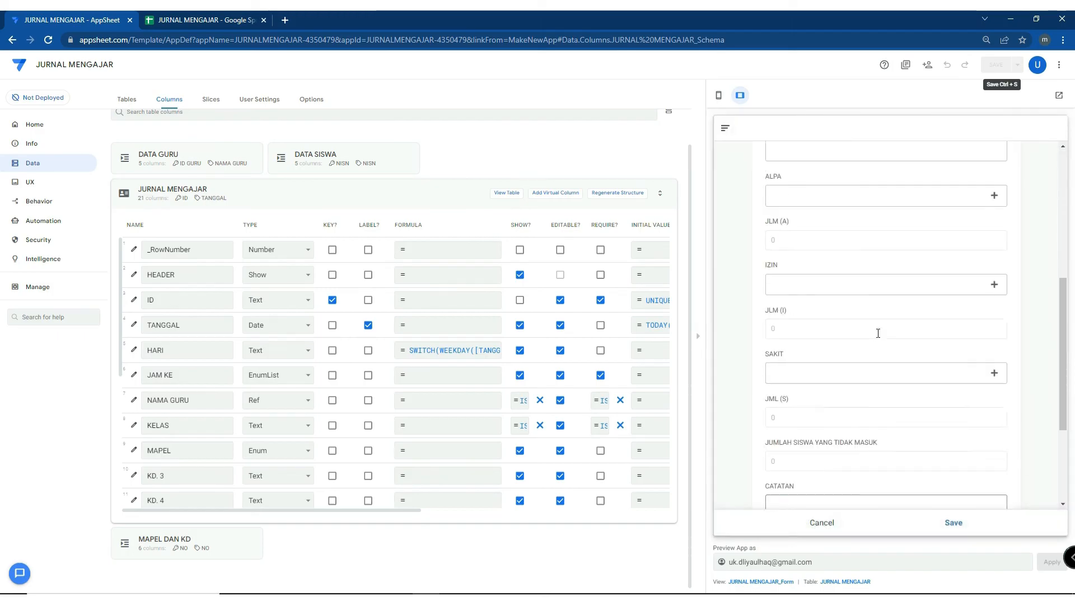
pyautogui.scroll(6, 878, 334)
pyautogui.scroll(-3, 879, 335)
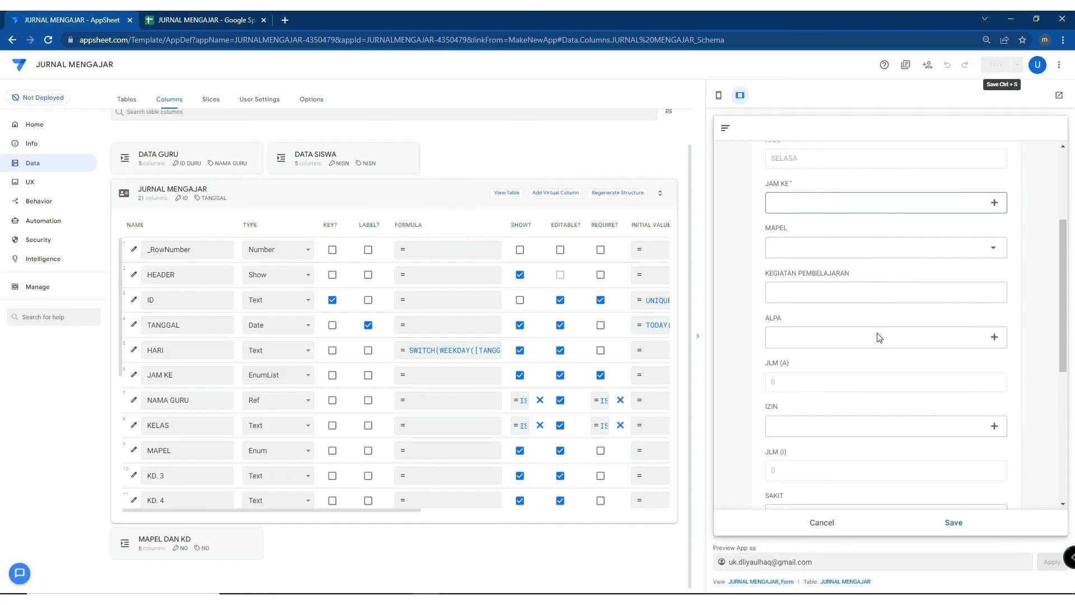
pyautogui.click(860, 213)
pyautogui.click(787, 181)
pyautogui.click(787, 201)
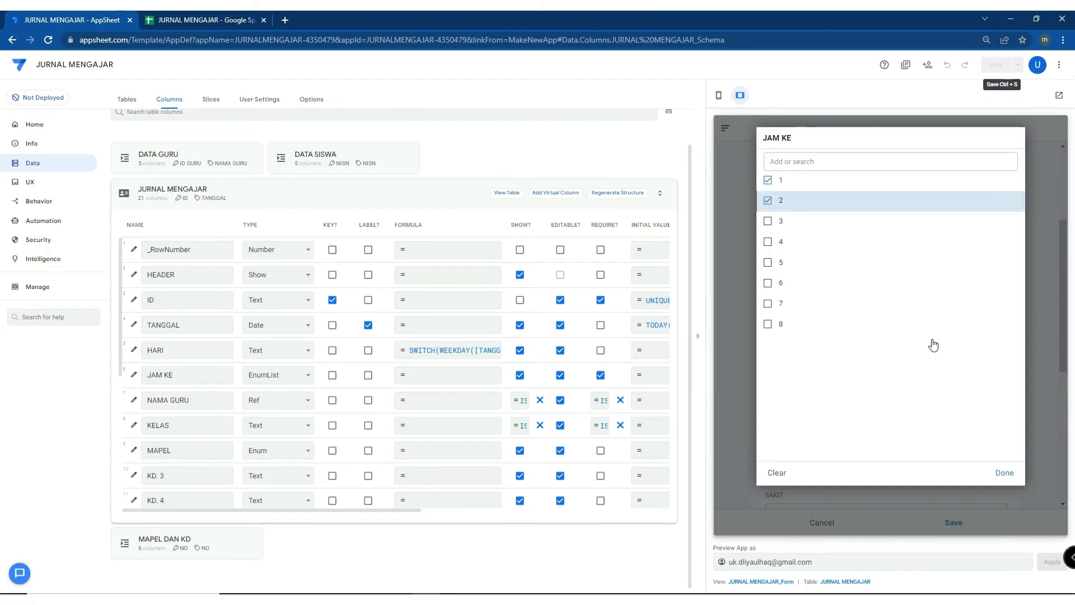
pyautogui.click(1005, 473)
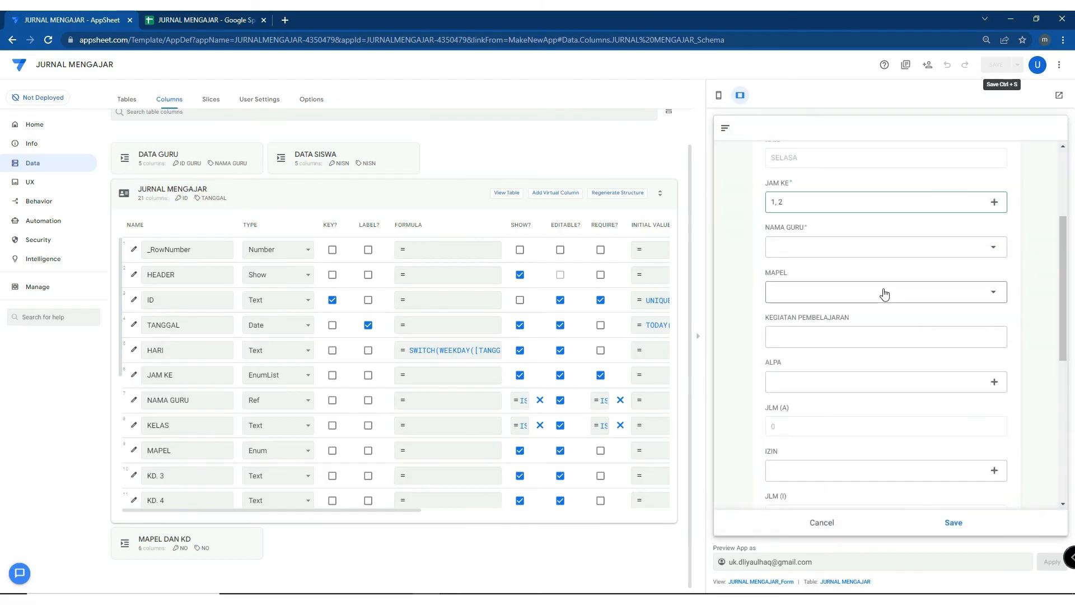
# Choose the first teacher for NAMA GURU, class 7A for KELAS and MATEMATIKA for MAPEL in the preview form
pyautogui.click(799, 254)
pyautogui.click(798, 180)
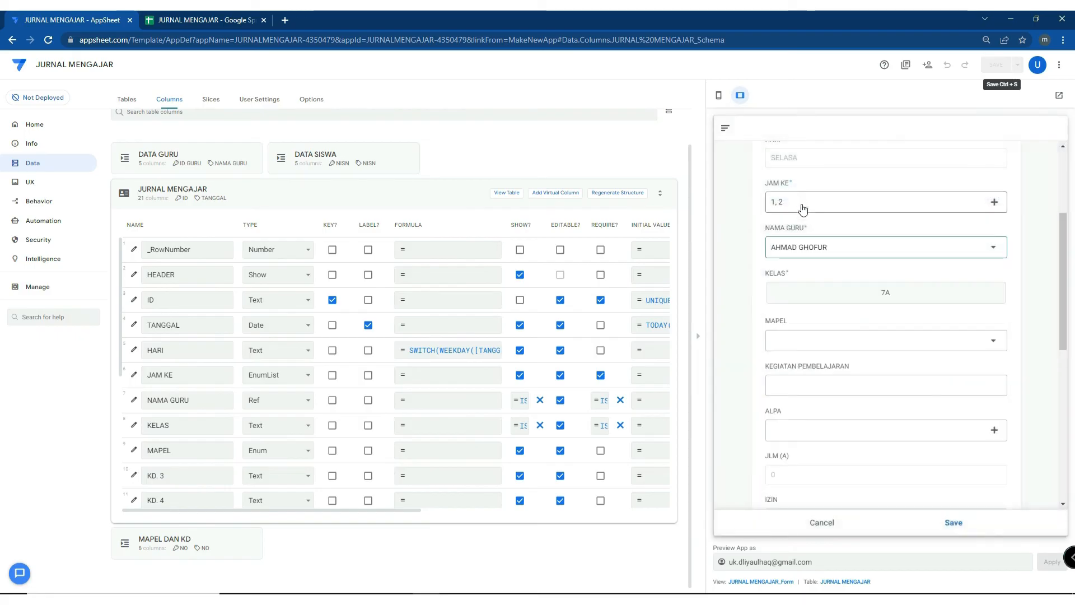
pyautogui.click(845, 346)
pyautogui.click(807, 180)
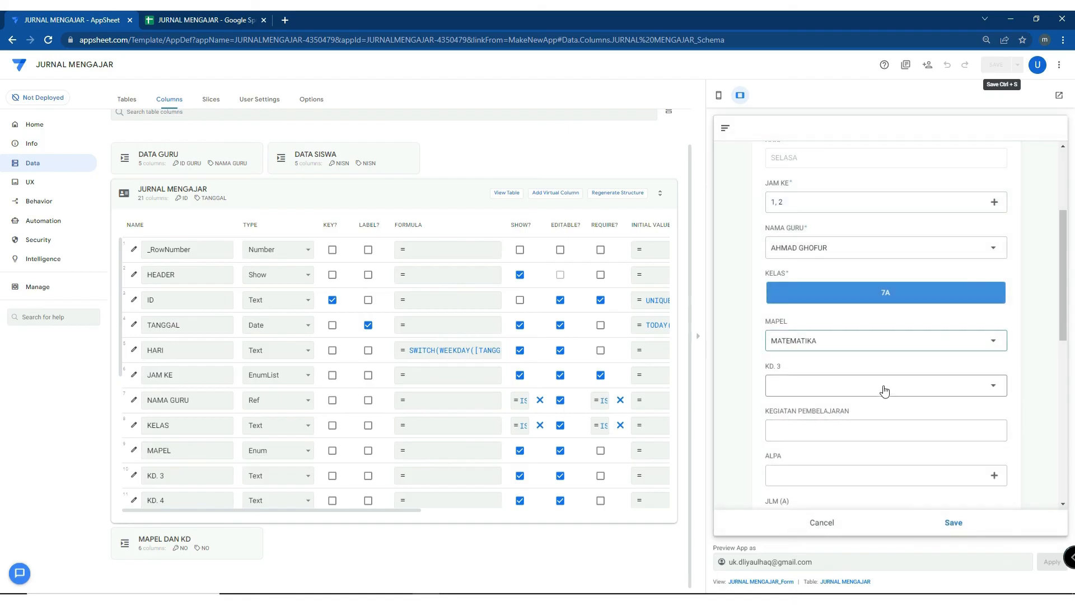
pyautogui.click(134, 350)
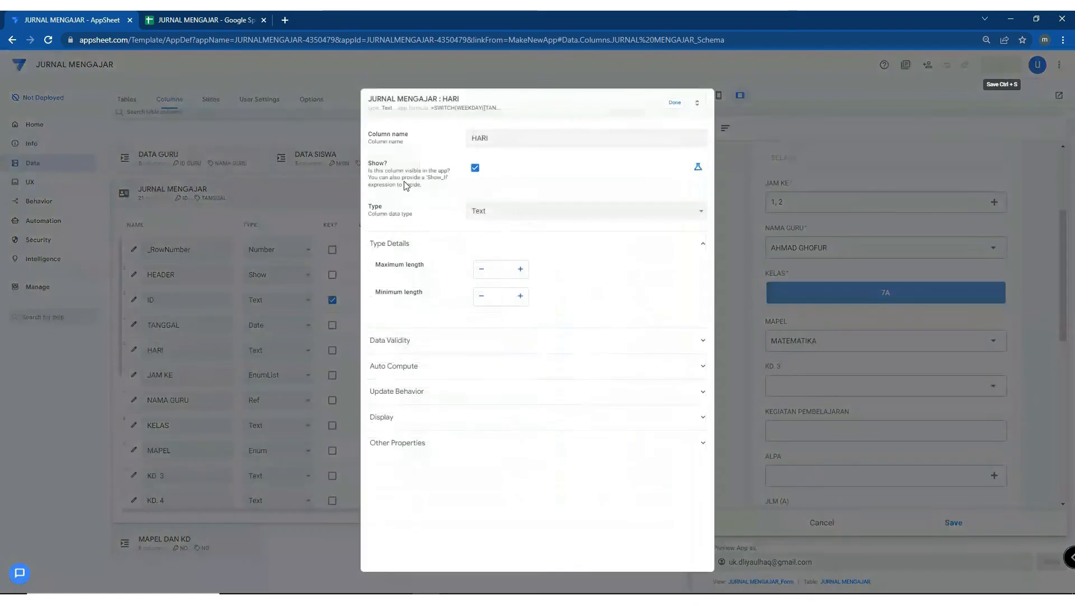
pyautogui.click(675, 103)
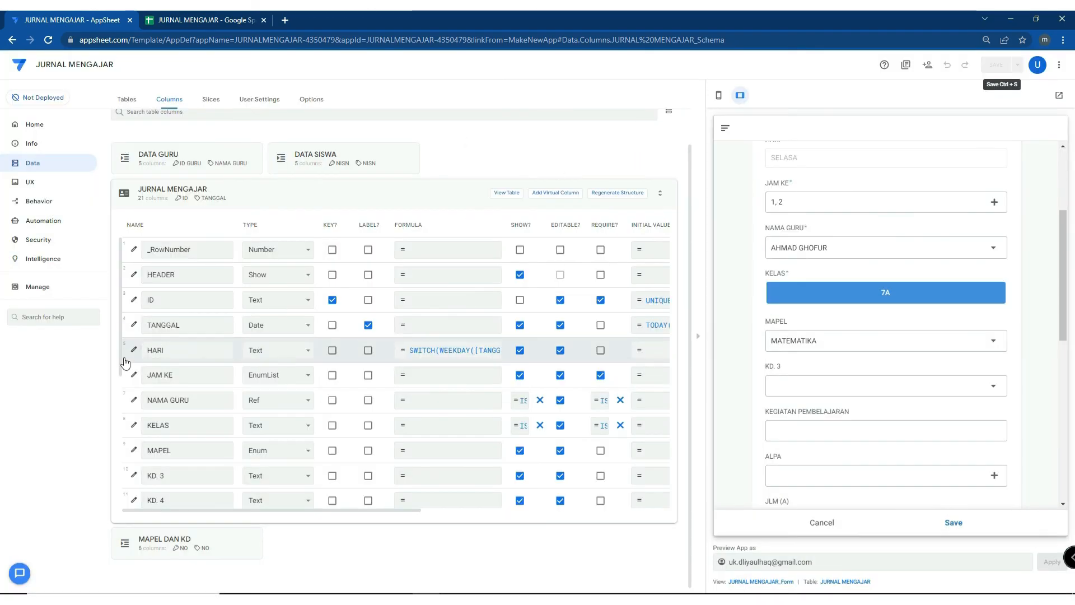
# Choose competency 3.1 for KD. 3 and competency 4.1 for KD. 4 in the preview form
pyautogui.scroll(-7, 930, 385)
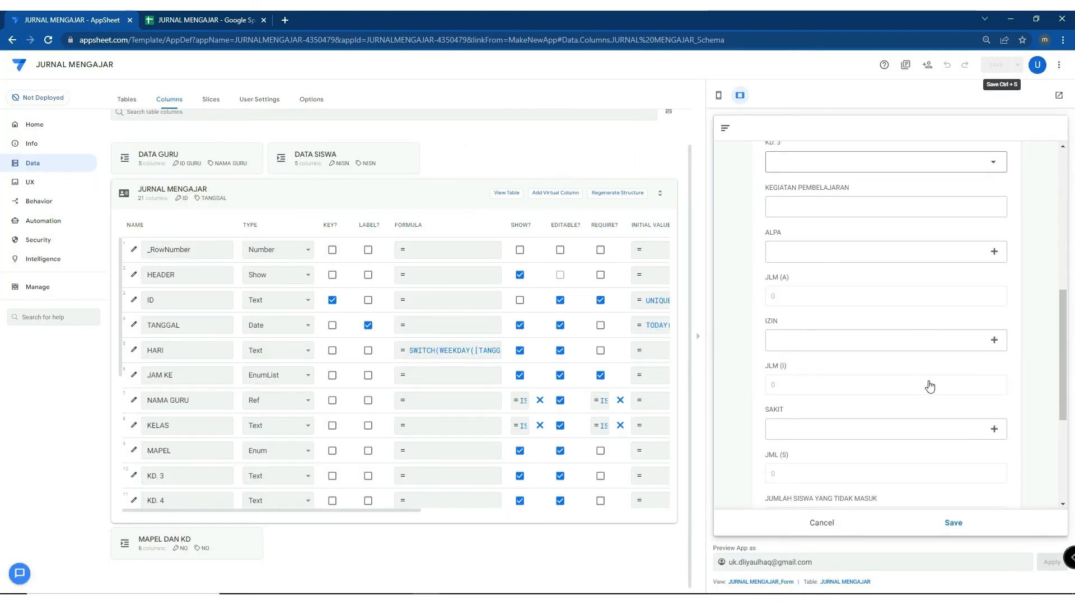
pyautogui.scroll(10, 930, 385)
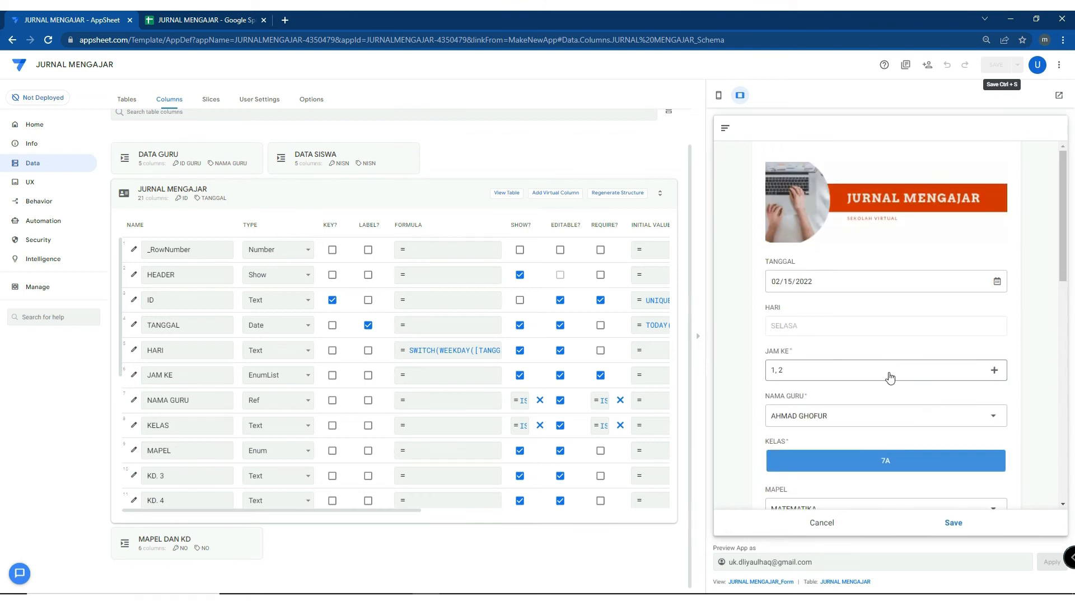
pyautogui.scroll(-3, 889, 377)
pyautogui.click(862, 390)
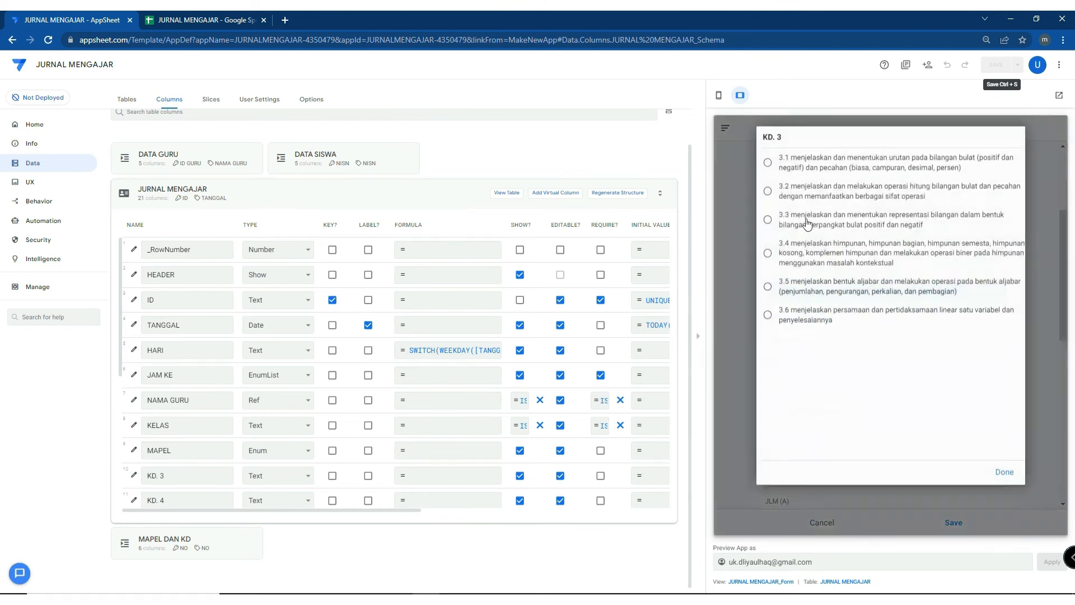
pyautogui.click(868, 152)
pyautogui.scroll(-1, 839, 383)
pyautogui.click(833, 384)
pyautogui.click(818, 169)
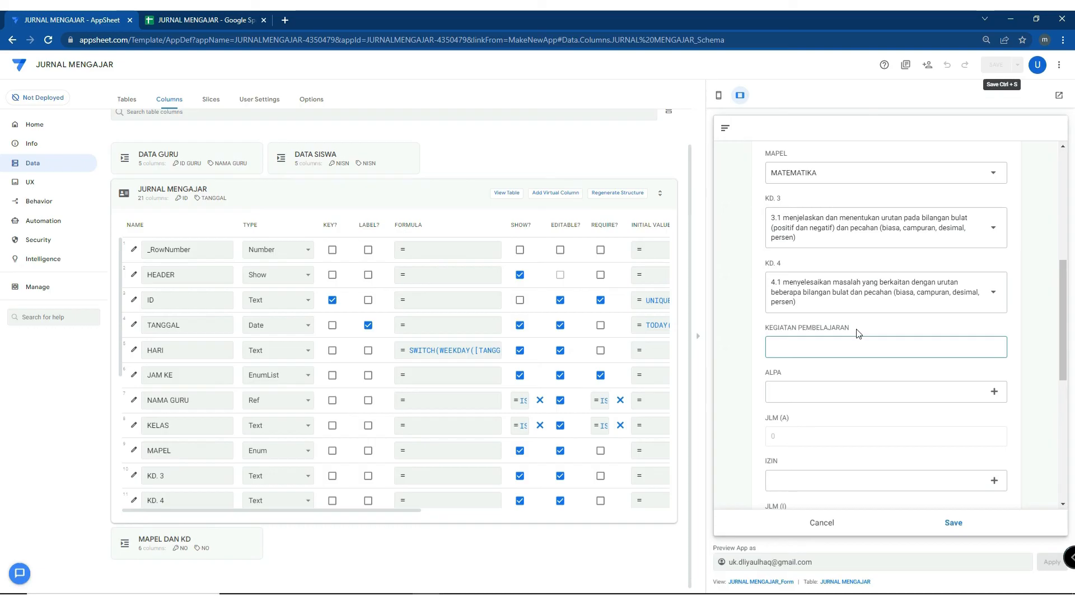
# Enter "Menentukan urutan bilngan bulat" for KEGIATAN PEMBELAJARAN
pyautogui.write('Menentukan uruta')
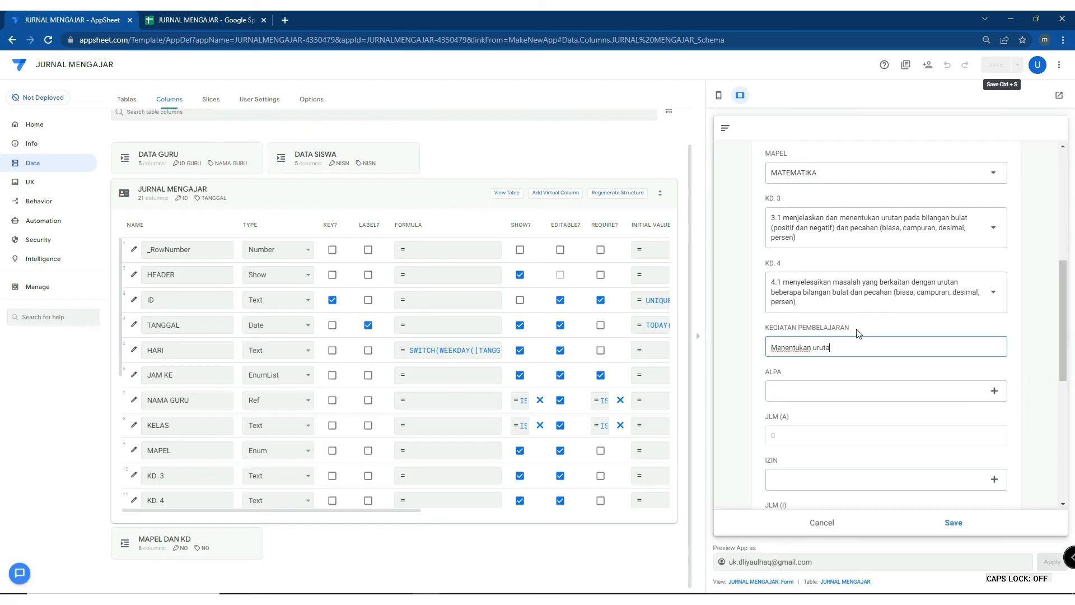
pyautogui.write('n biln')
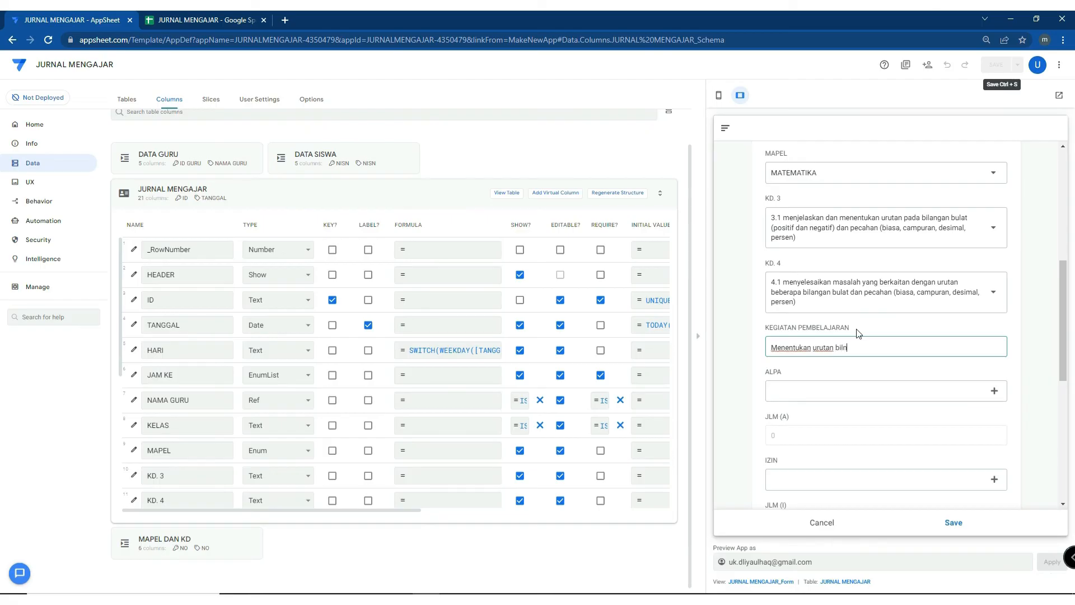
pyautogui.write('gan bulat')
# Mark the first five students in the list as absent without notice under ALPA
pyautogui.click(842, 392)
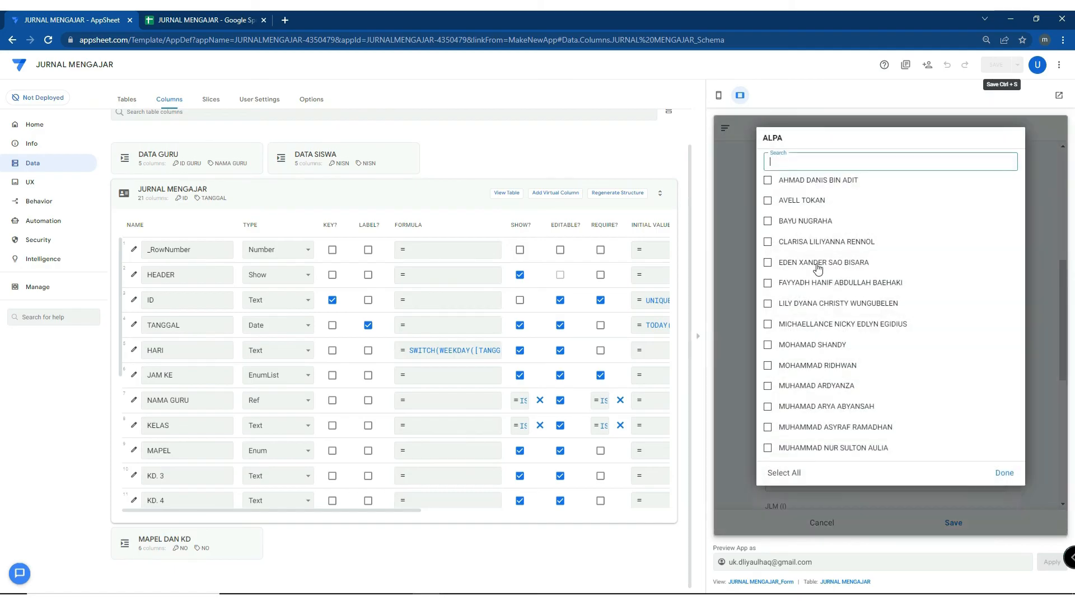
pyautogui.click(792, 179)
pyautogui.click(794, 200)
pyautogui.click(798, 221)
pyautogui.click(801, 244)
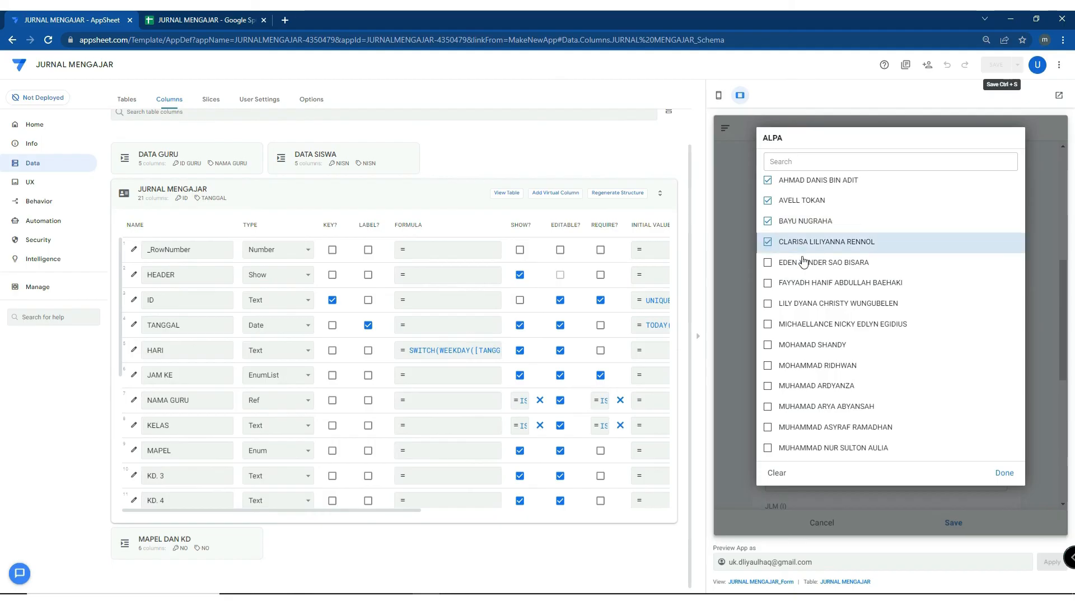
pyautogui.click(802, 262)
pyautogui.click(1003, 475)
# Select the first two students still available for IZIN
pyautogui.scroll(-3, 881, 372)
pyautogui.click(872, 319)
pyautogui.click(783, 181)
pyautogui.click(789, 201)
pyautogui.click(1004, 473)
# Select the first three remaining students for SAKIT and check the total in JUMLAH SISWA YANG TIDAK MASUK
pyautogui.scroll(-1, 859, 432)
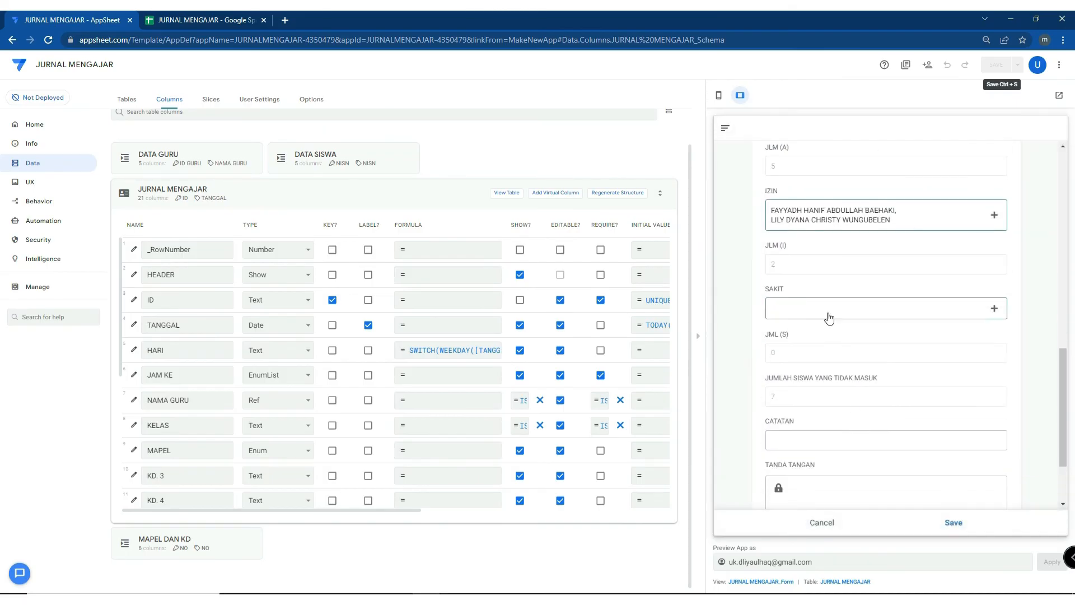
pyautogui.click(829, 314)
pyautogui.click(805, 181)
pyautogui.click(805, 200)
pyautogui.click(806, 227)
pyautogui.click(1003, 472)
pyautogui.click(772, 407)
pyautogui.scroll(-2, 824, 409)
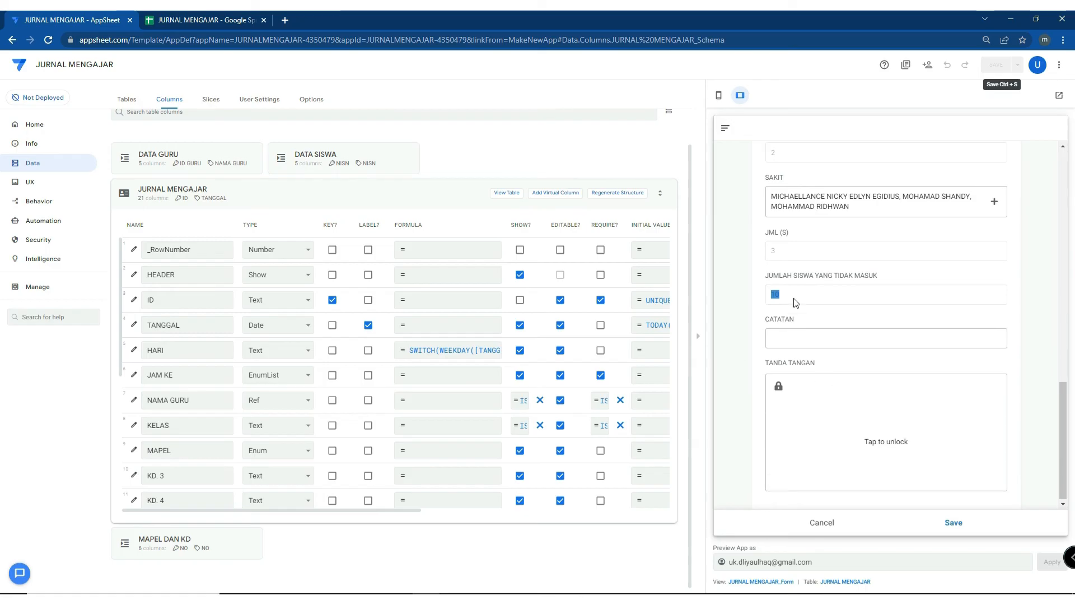
# Leave CATATAN empty, draw a freehand signature in TANDA TANGAN and save the journal entry
pyautogui.click(802, 339)
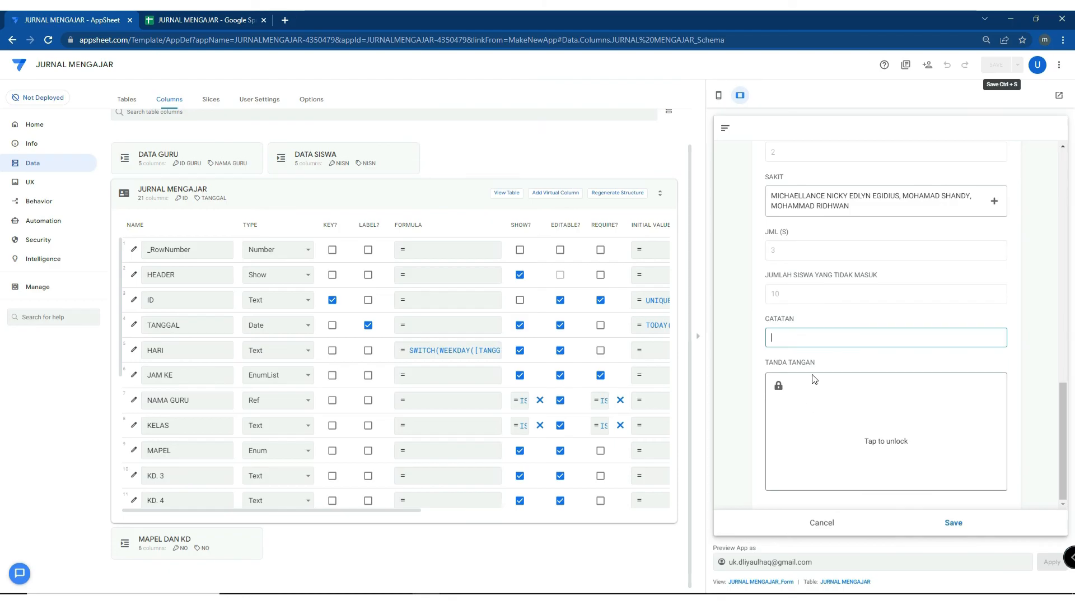
pyautogui.click(812, 417)
pyautogui.moveTo(870, 415)
pyautogui.mouseDown()
pyautogui.moveTo(887, 421)
pyautogui.moveTo(902, 455)
pyautogui.mouseUp()
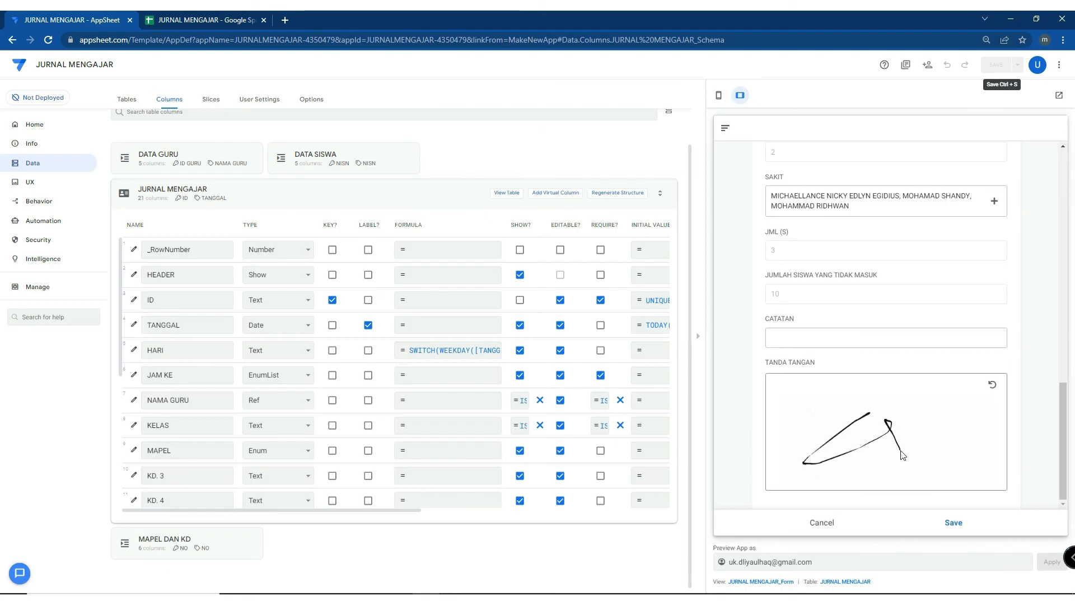
pyautogui.click(954, 522)
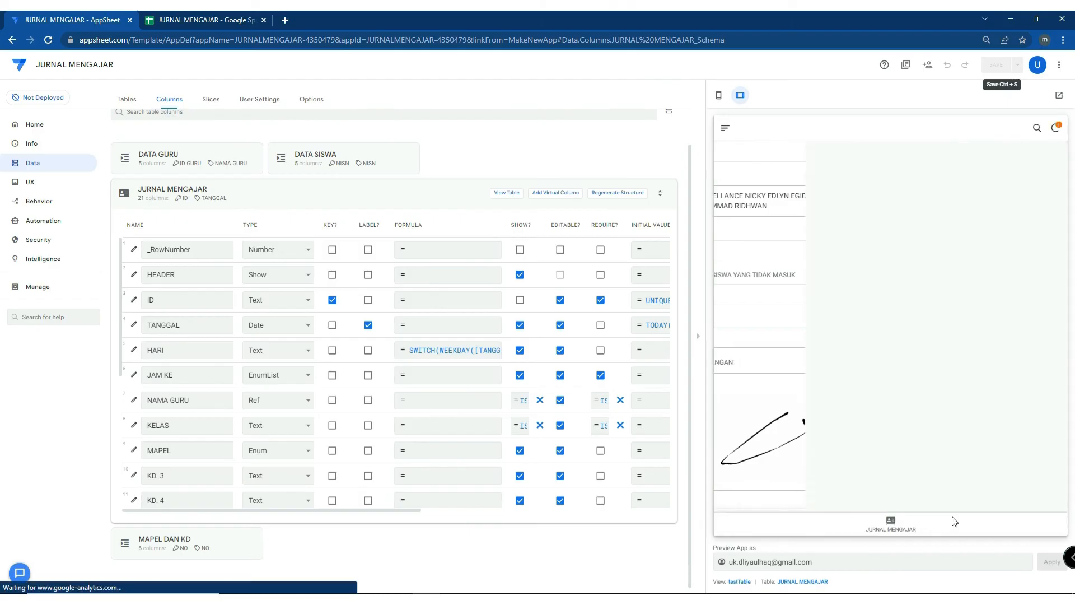
# Open the new entry from the JURNAL MENGAJAR table view in the preview and examine its details
pyautogui.click(891, 526)
pyautogui.moveTo(791, 504); pyautogui.dragTo(768, 497)
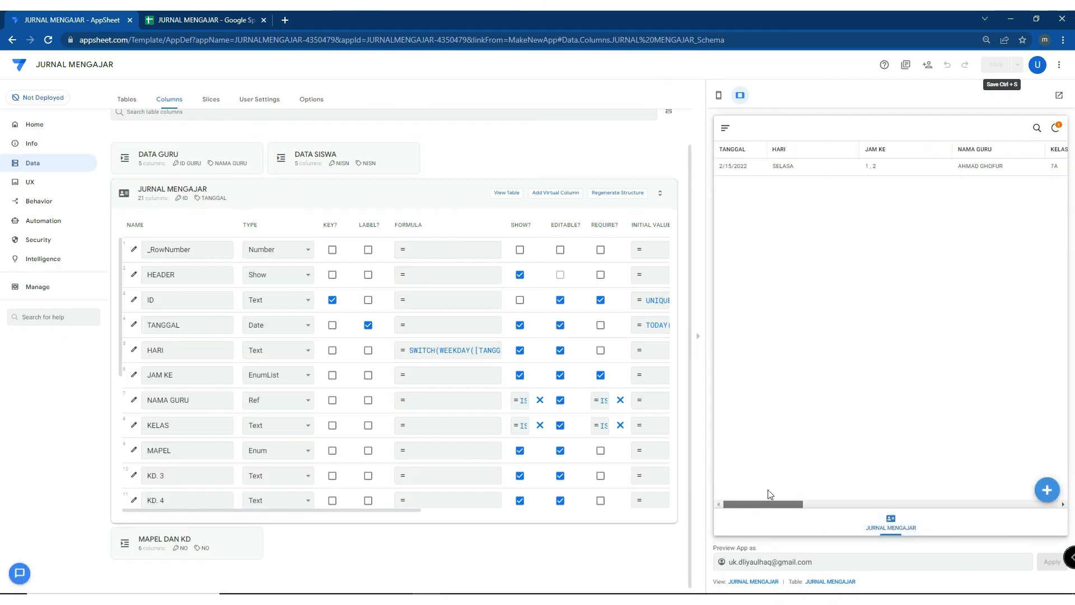
pyautogui.click(929, 170)
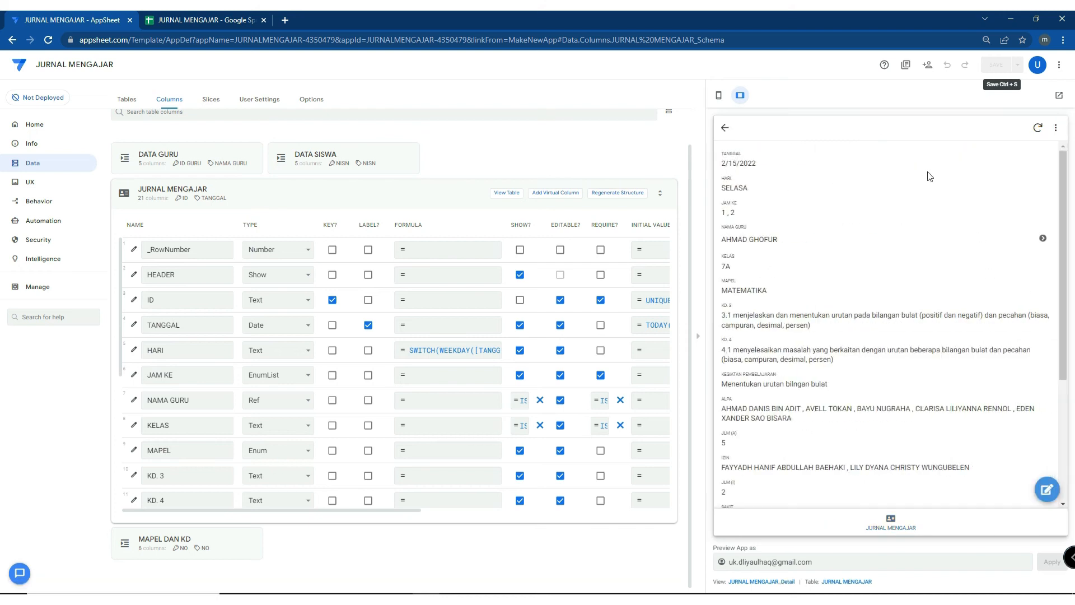
pyautogui.scroll(-4, 764, 325)
pyautogui.scroll(4, 763, 325)
pyautogui.scroll(-1, 763, 324)
pyautogui.scroll(-2, 764, 325)
pyautogui.scroll(3, 763, 325)
# Open the entry's edit form in the preview to examine its filled fields, and return to the detail view
pyautogui.click(1047, 490)
pyautogui.scroll(-10, 955, 380)
pyautogui.scroll(9, 956, 392)
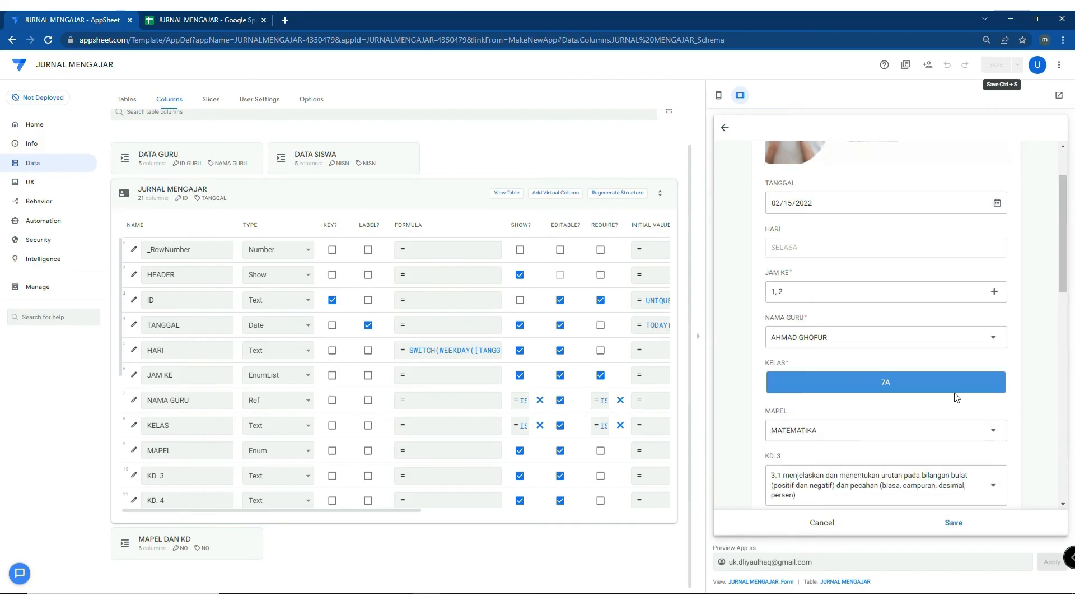
pyautogui.scroll(3, 957, 398)
pyautogui.click(724, 128)
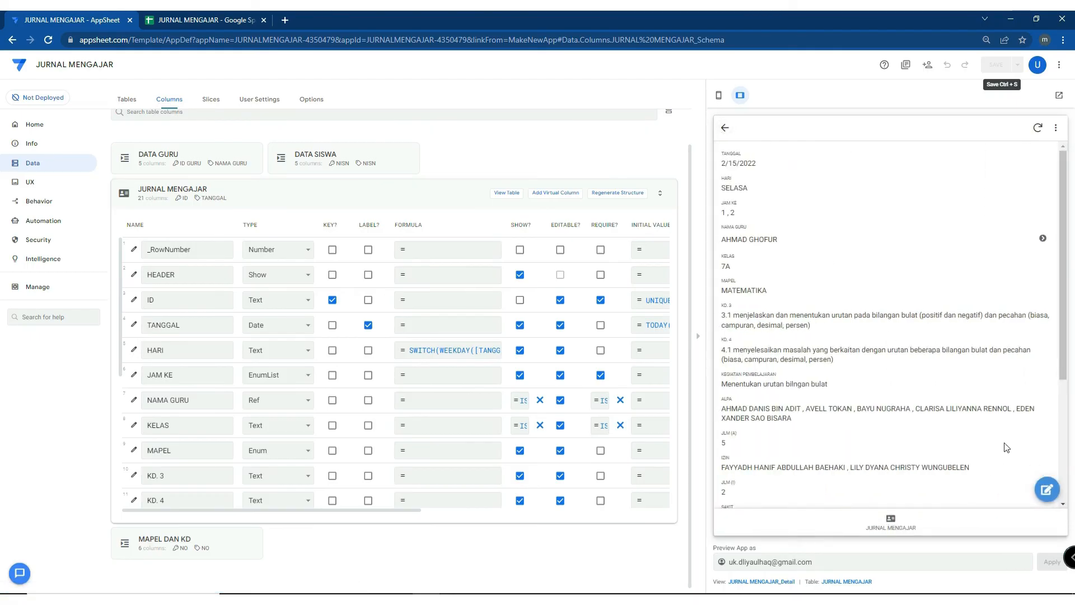
# Open the settings of the JURNAL MENGAJAR table's system-generated Edit action
pyautogui.click(38, 201)
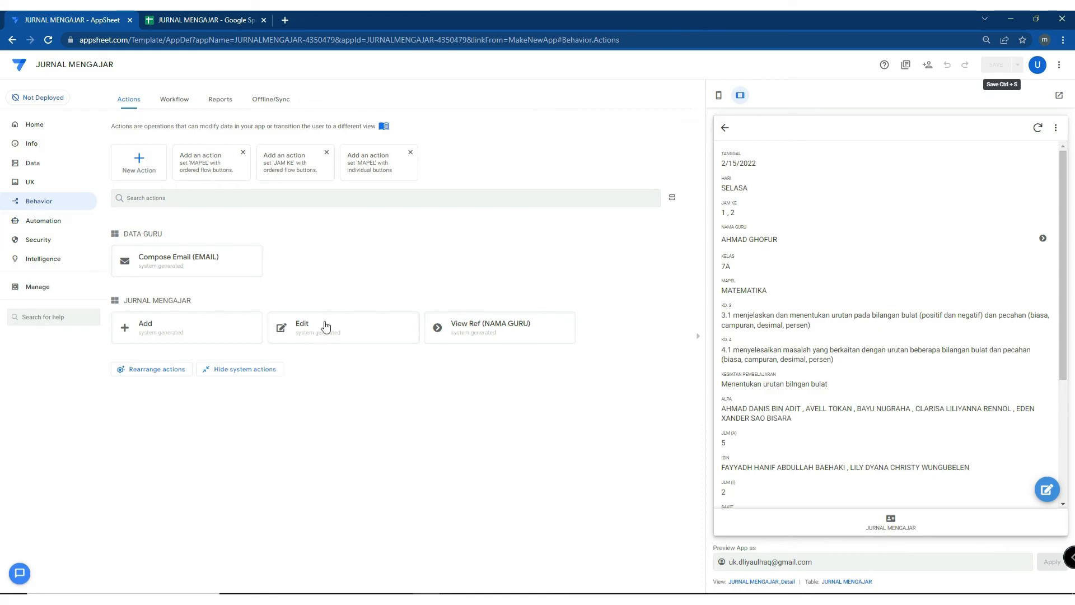
pyautogui.tripleClick(176, 299)
pyautogui.click(348, 326)
pyautogui.click(330, 434)
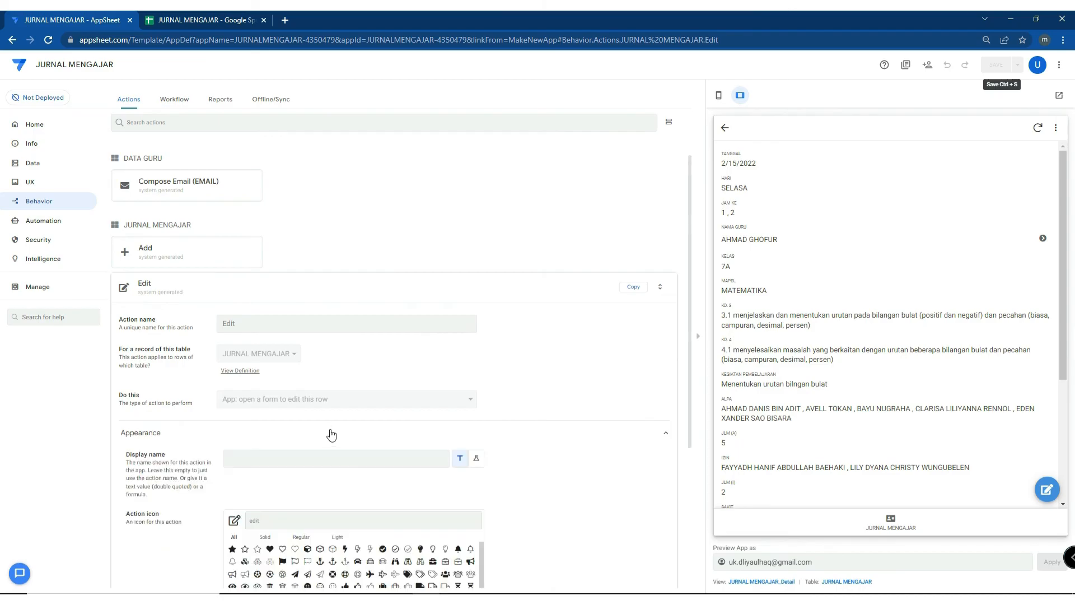
pyautogui.click(278, 455)
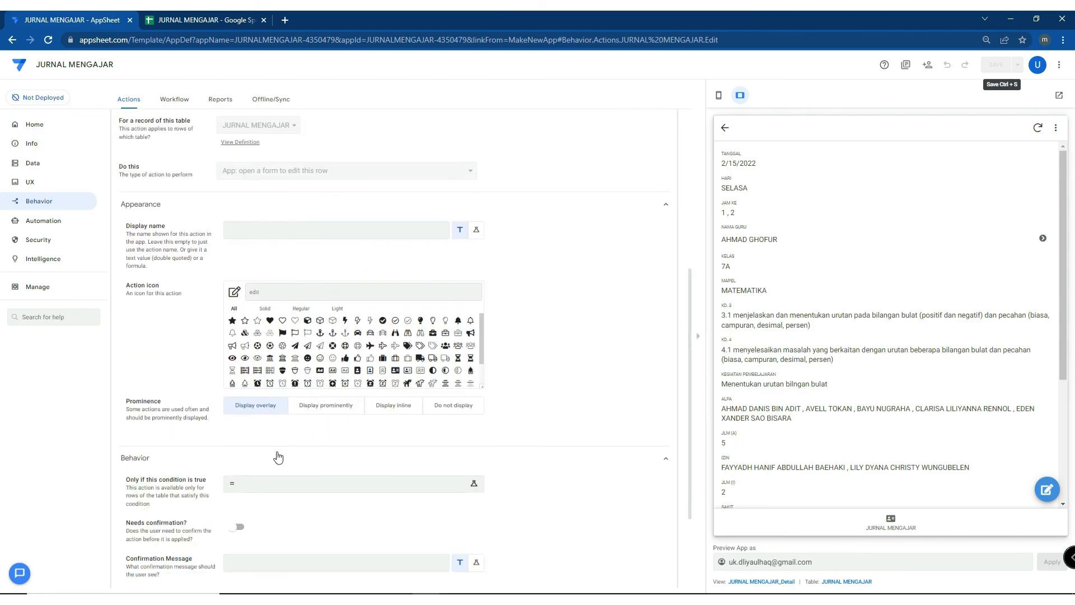
# Make the Edit action available only if ISNOTBLANK([TANDA TANGAN]) is true, and save the app
pyautogui.click(297, 480)
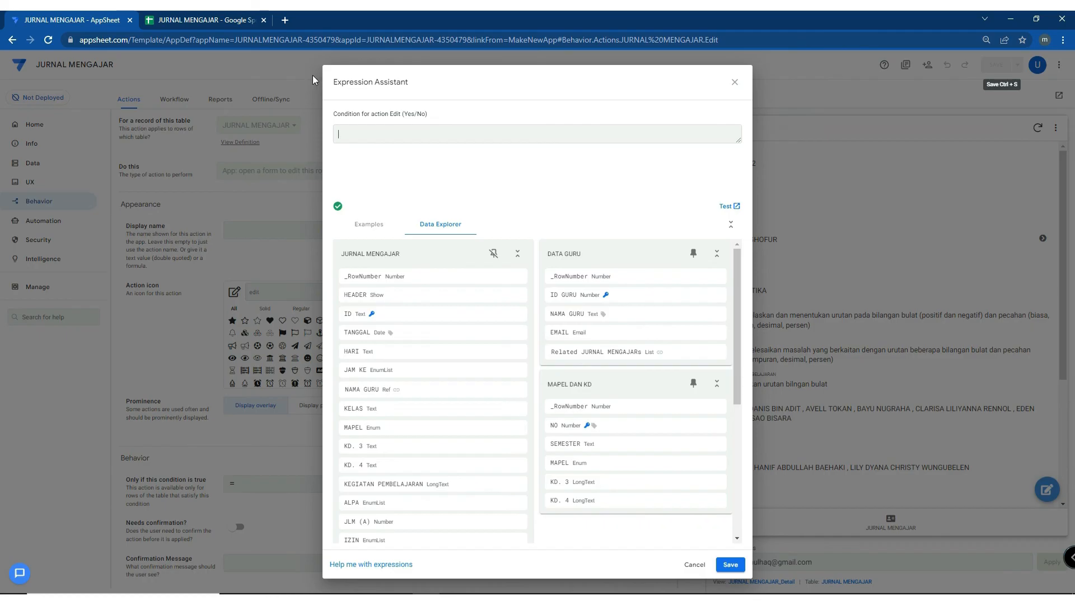
pyautogui.write('1')
pyautogui.hotkey('ctrl', 'a')
pyautogui.press('BackSpace')
pyautogui.press('capslock')
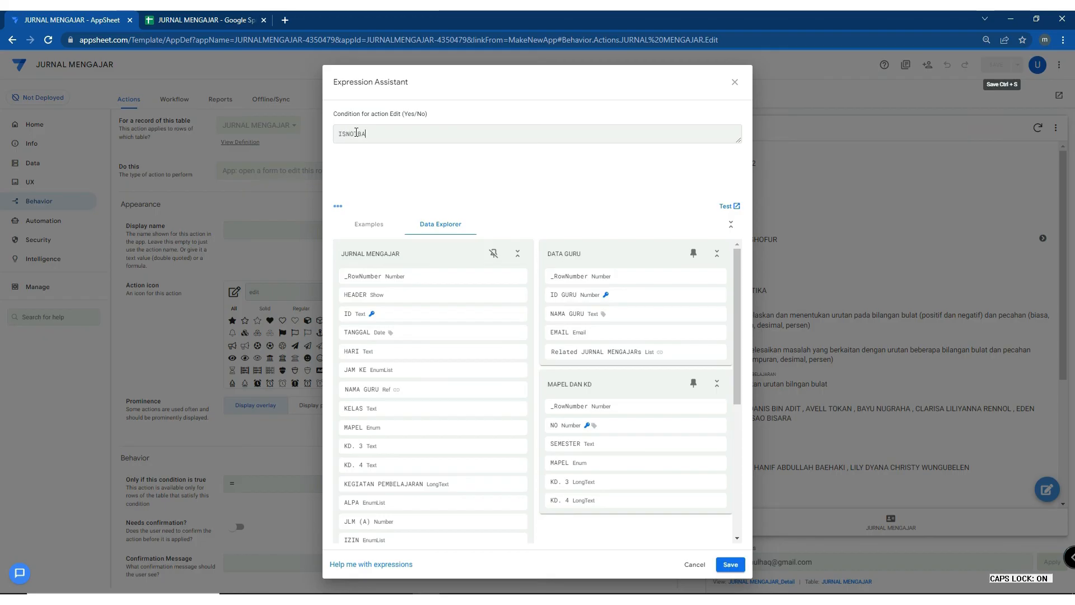
pyautogui.press('BackSpace')
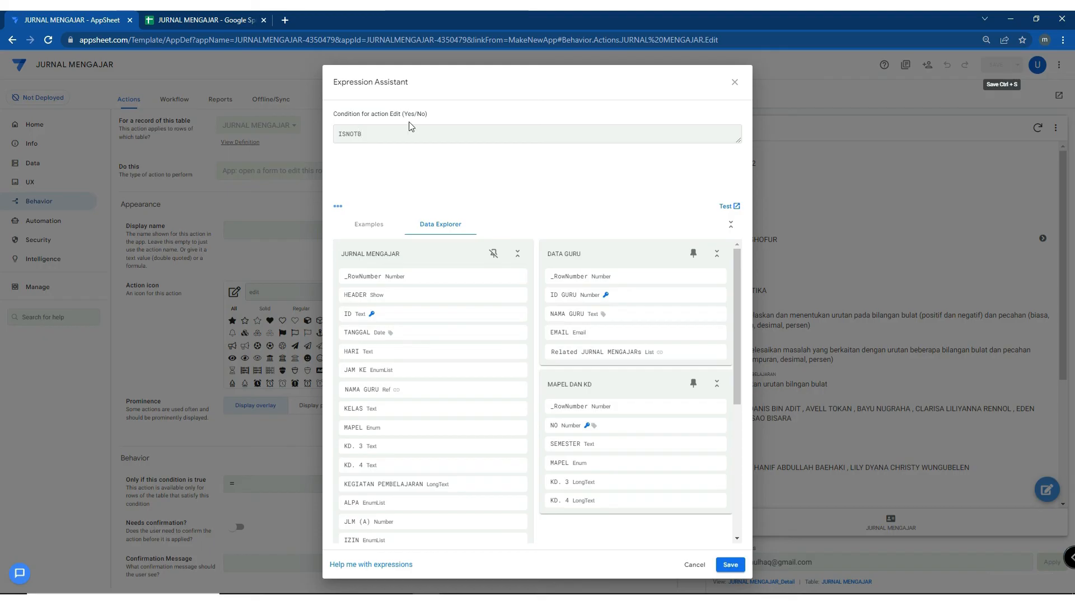
pyautogui.write('LANK')
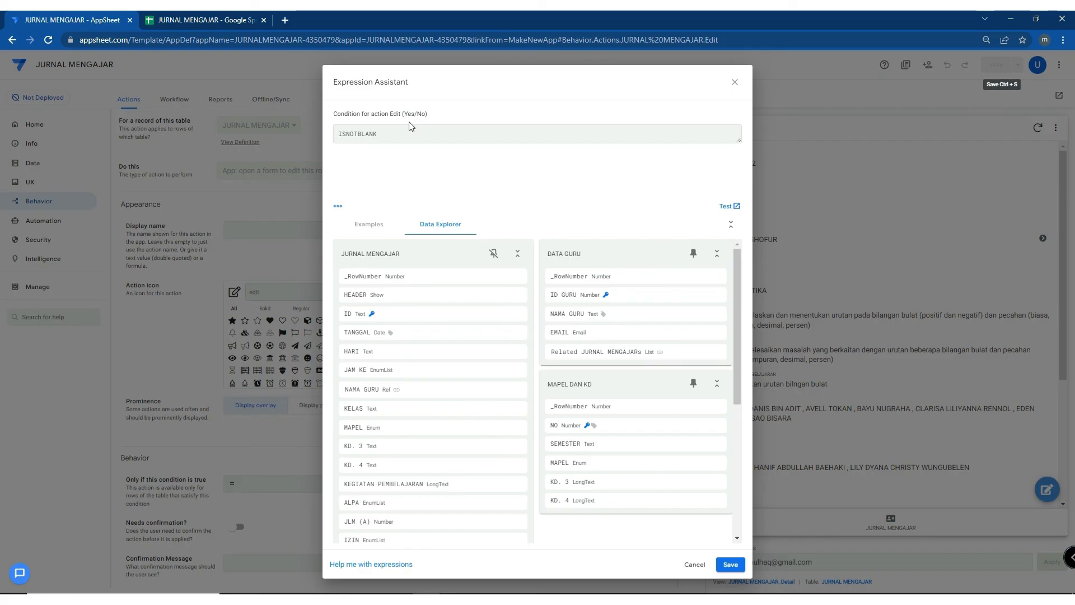
pyautogui.write('([TANDA TANGAN')
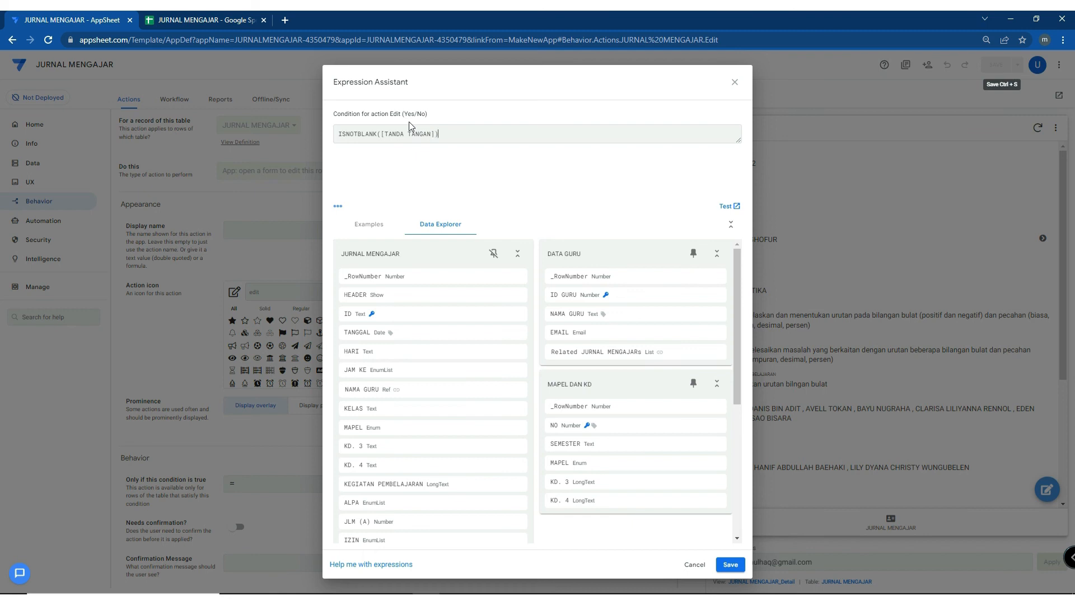
pyautogui.click(730, 564)
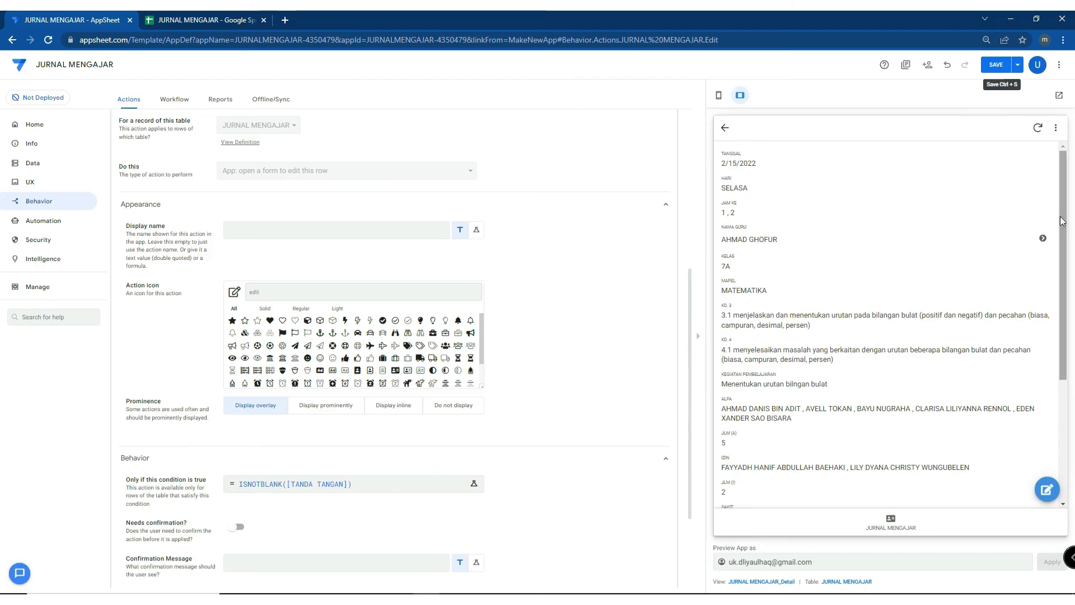
pyautogui.click(996, 65)
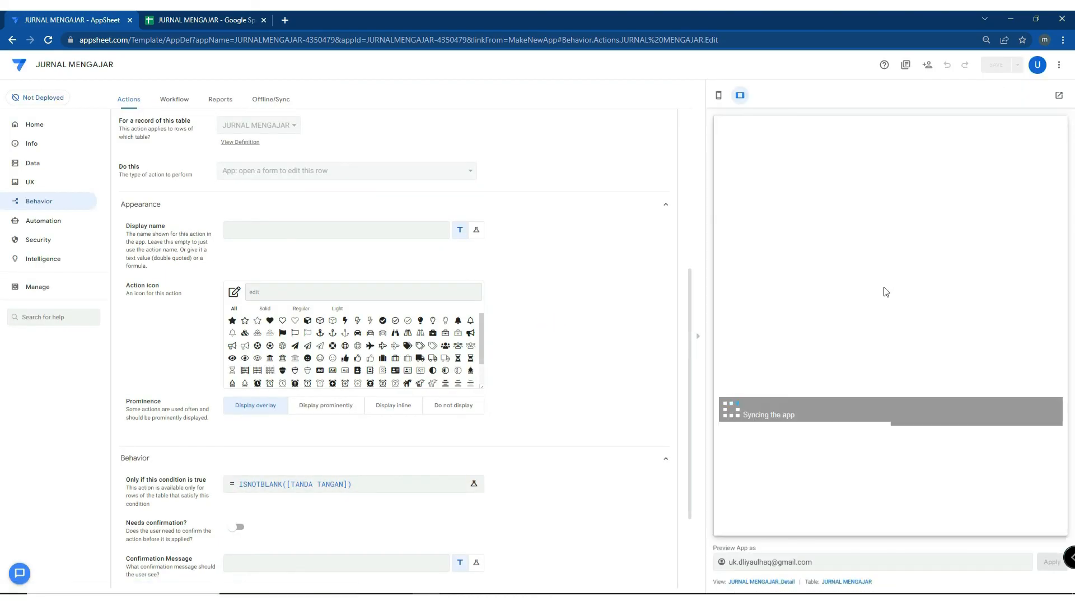
# Check the signed entry's detail view and edit form in the preview, and return to the JURNAL MENGAJAR table view
pyautogui.scroll(-4, 928, 365)
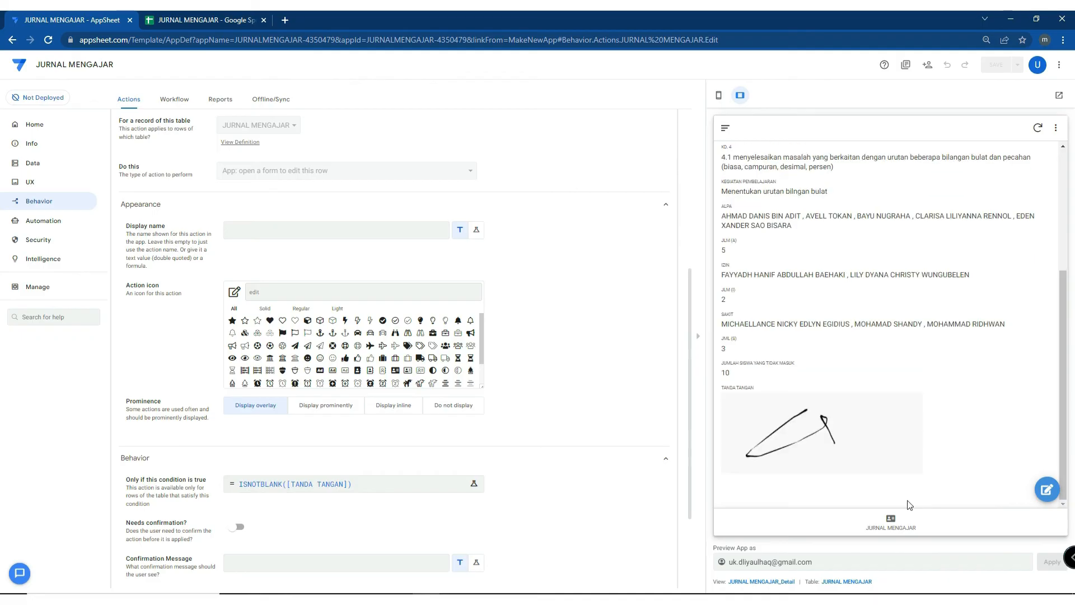
pyautogui.click(896, 523)
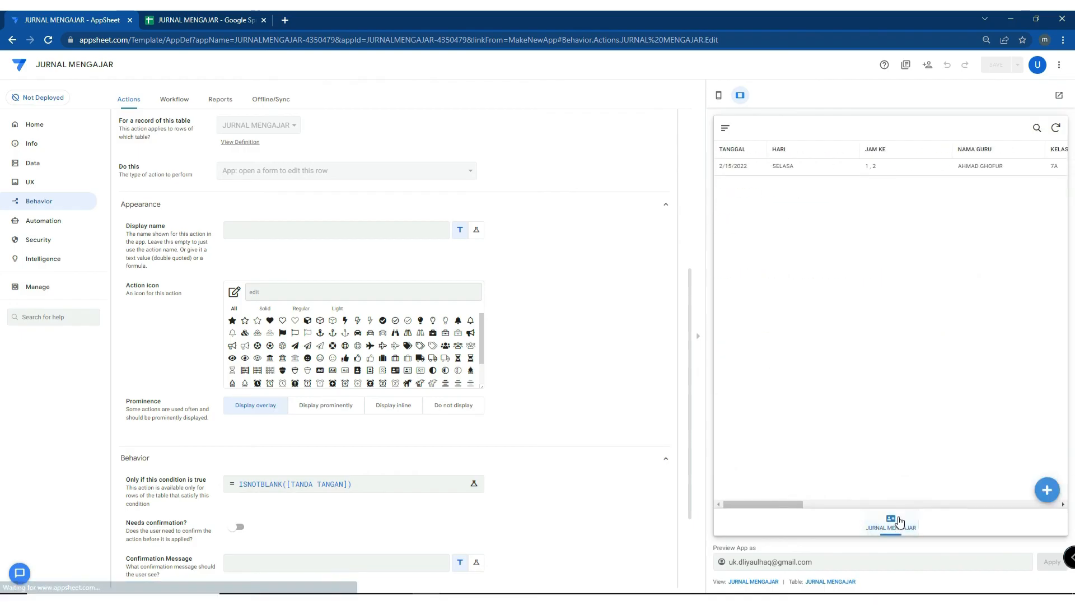
pyautogui.click(916, 174)
pyautogui.scroll(-5, 956, 420)
pyautogui.click(1048, 490)
pyautogui.scroll(-10, 927, 364)
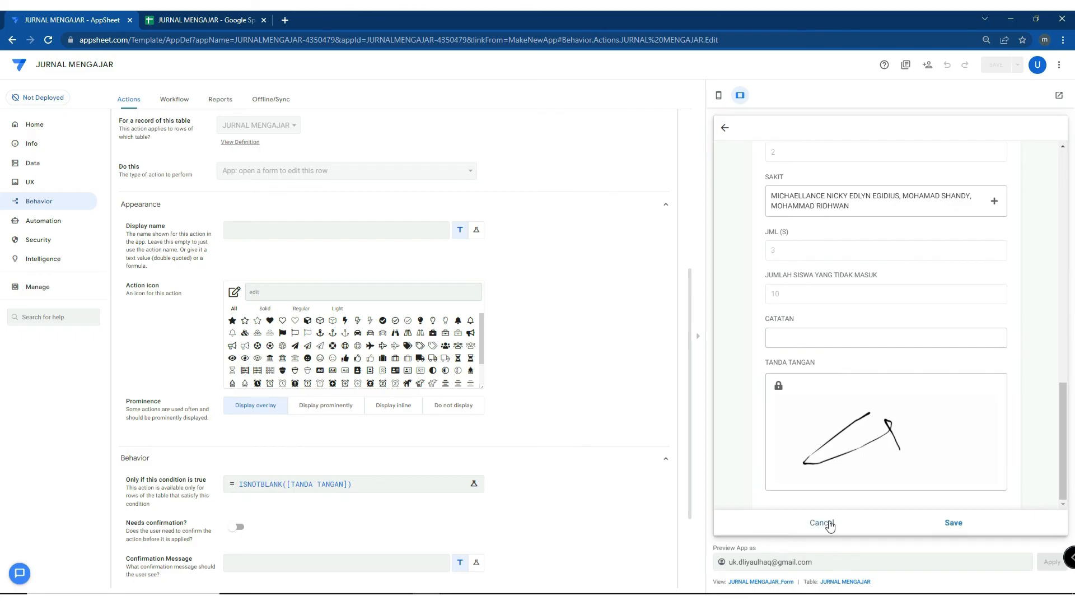
pyautogui.click(829, 524)
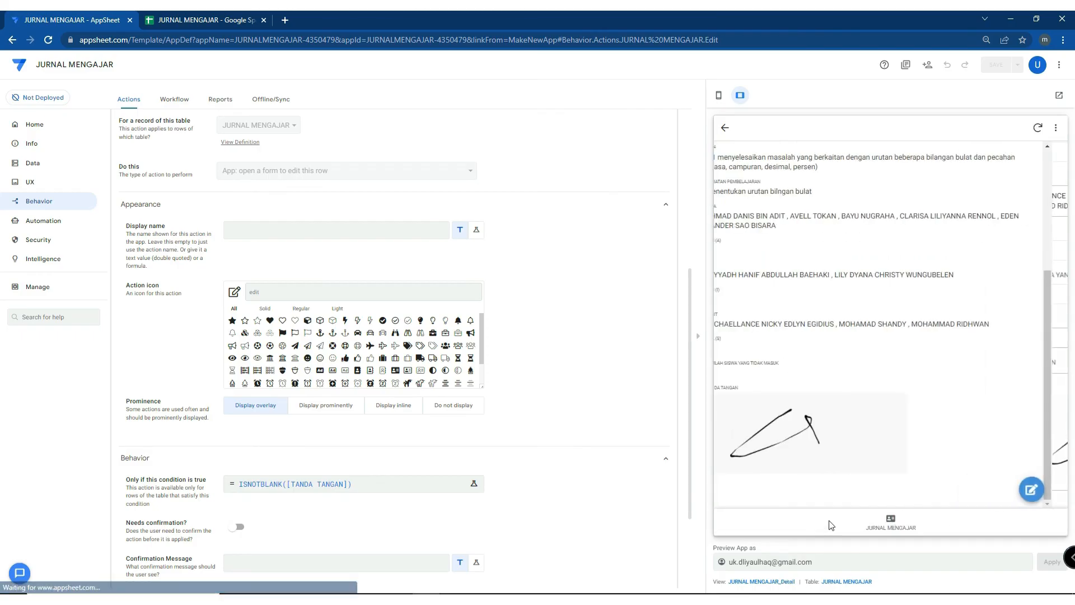
pyautogui.click(725, 130)
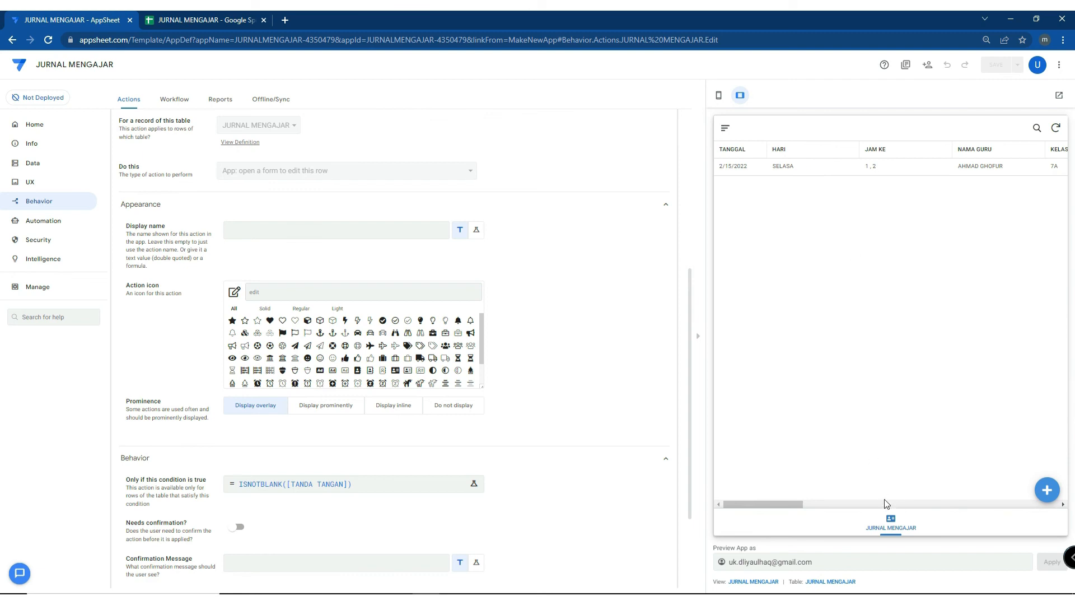
# Start a new journal entry in the preview and select 1 and 2 for JAM KE
pyautogui.click(1046, 489)
pyautogui.scroll(-3, 886, 293)
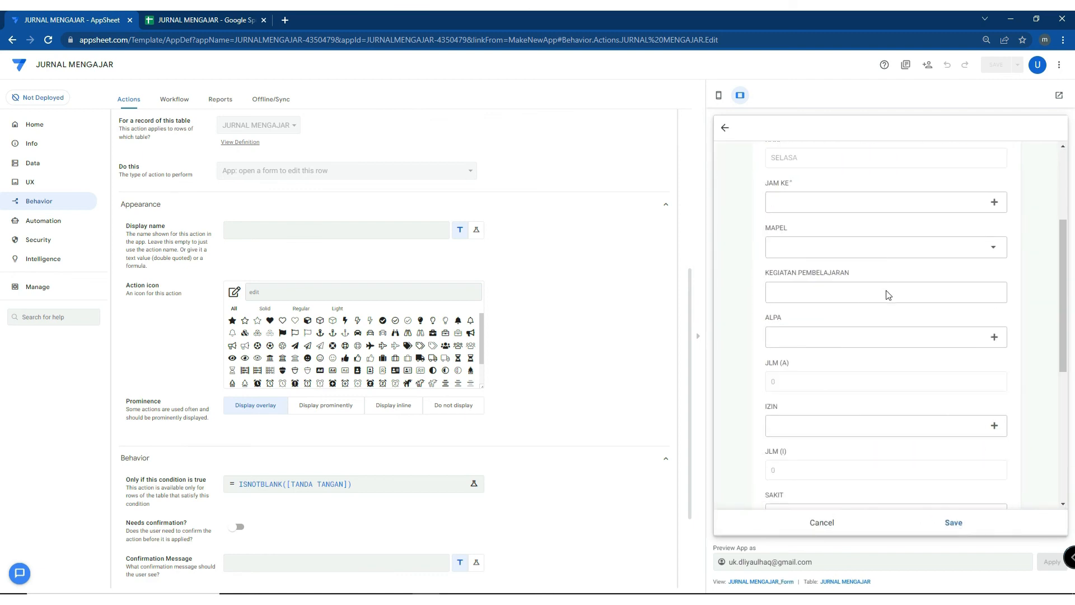
pyautogui.click(815, 203)
pyautogui.click(807, 178)
pyautogui.click(809, 201)
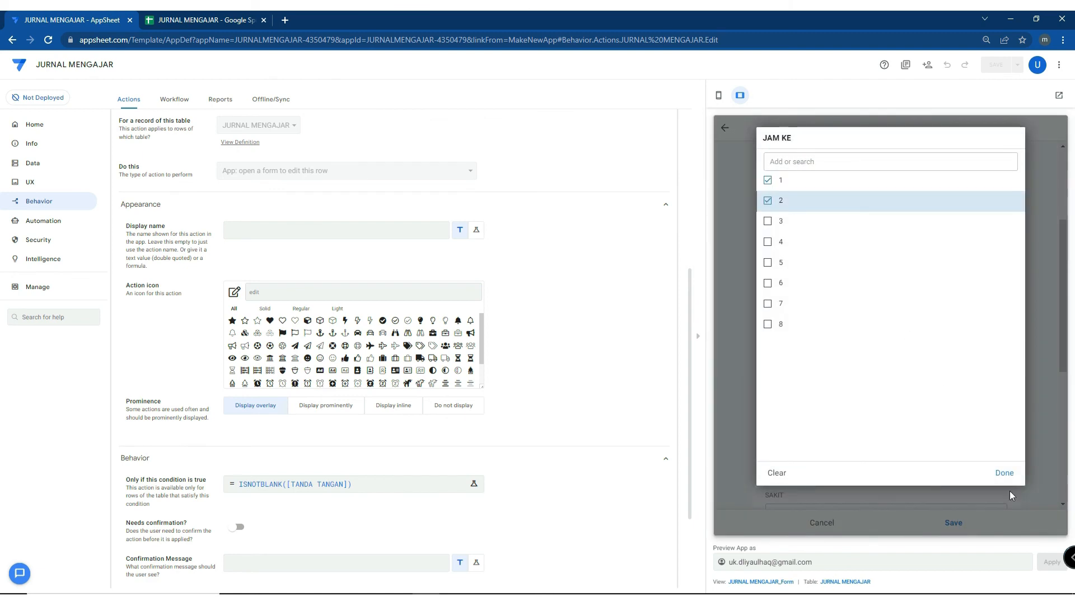
# Select the first listed teacher for NAMA GURU, 7A for KELAS and MATEMATIKA for MAPEL
pyautogui.click(849, 290)
pyautogui.click(830, 184)
pyautogui.click(840, 248)
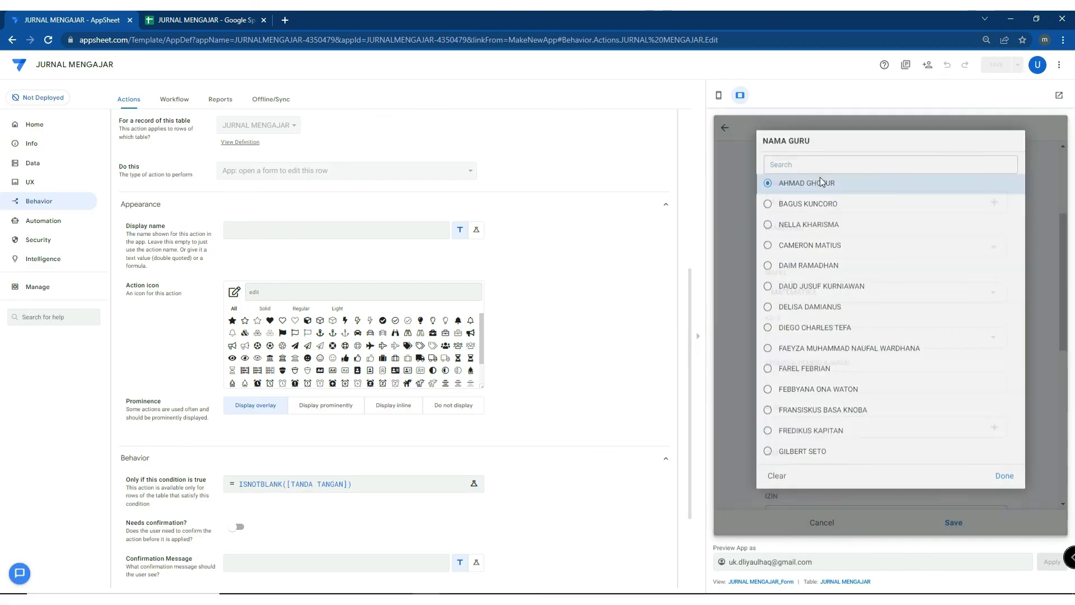
pyautogui.click(824, 178)
# Choose item 3.1 for KD. 3 and item 4.1 for KD. 4, and enter OK in KEGIATAN PEMBELAJARAN
pyautogui.click(868, 329)
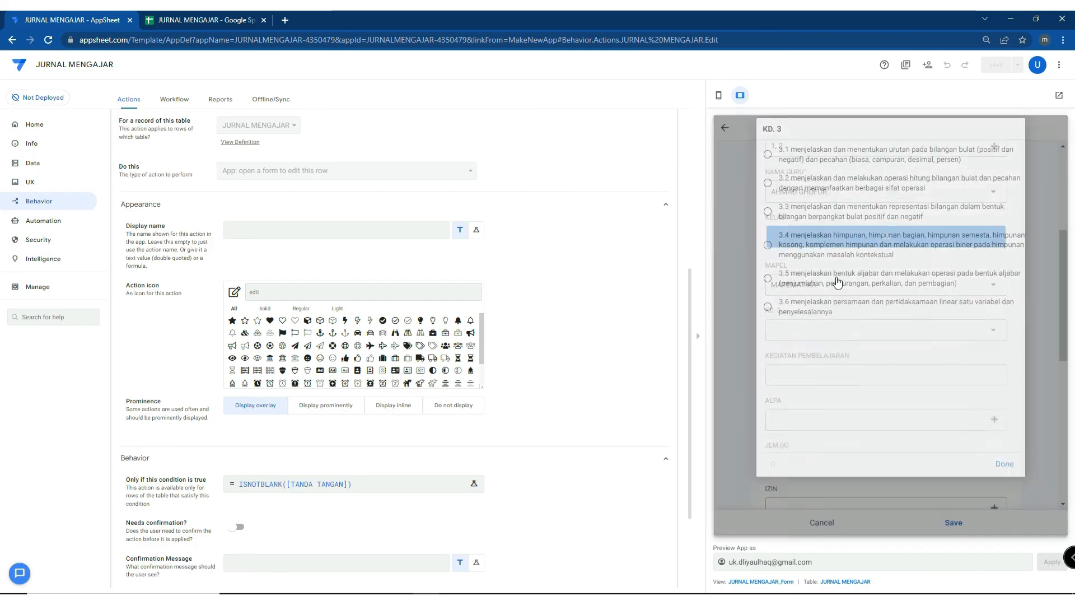
pyautogui.click(821, 168)
pyautogui.click(839, 380)
pyautogui.click(815, 175)
pyautogui.scroll(-1, 822, 404)
pyautogui.click(819, 394)
pyautogui.write('0')
# Mark the second listed student as ALPA, the first remaining student as IZIN and the second remaining student as SAKIT
pyautogui.click(852, 445)
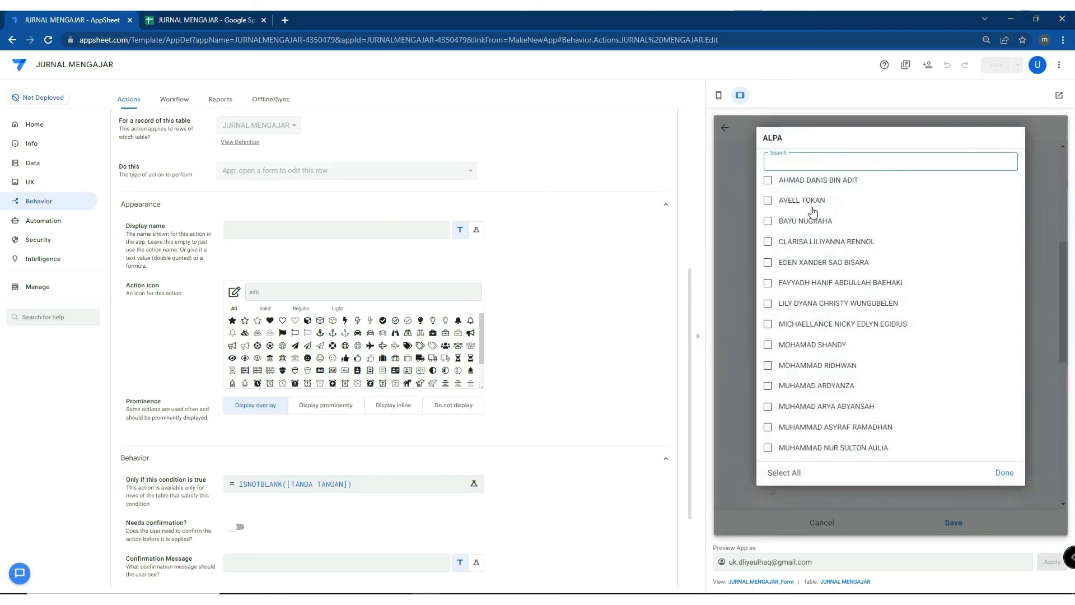
pyautogui.click(815, 206)
pyautogui.click(1005, 473)
pyautogui.scroll(-3, 953, 437)
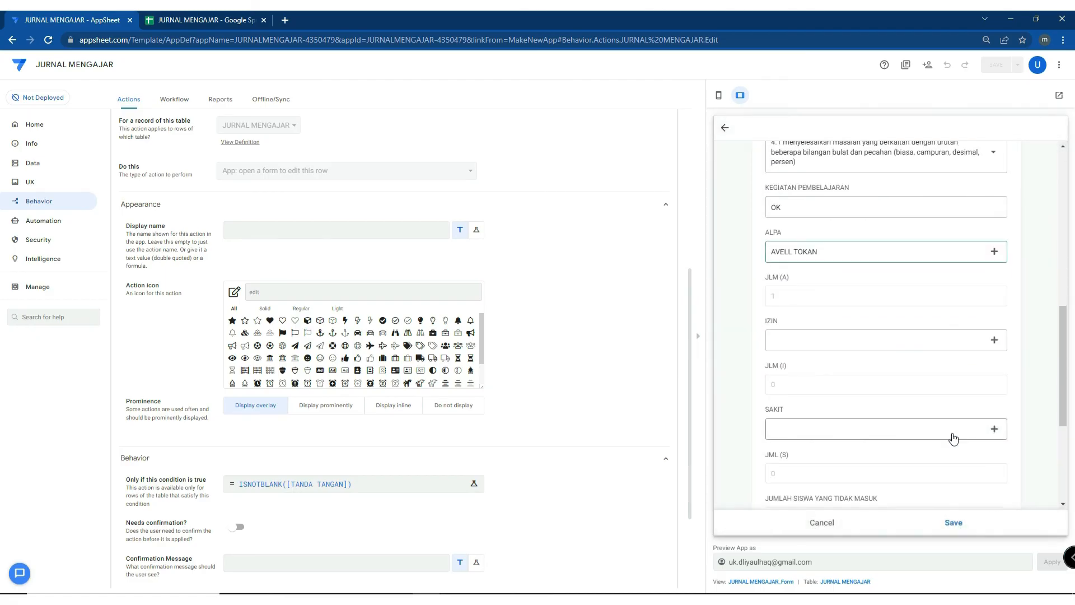
pyautogui.click(888, 312)
pyautogui.click(849, 190)
pyautogui.click(1005, 472)
pyautogui.scroll(-2, 817, 398)
pyautogui.click(811, 344)
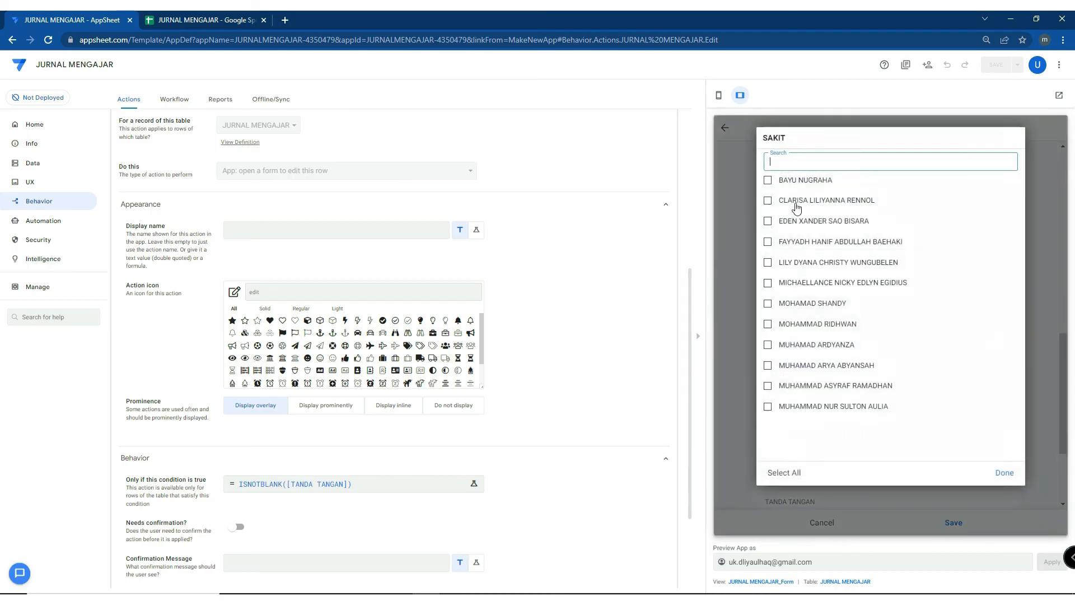
pyautogui.click(797, 203)
pyautogui.click(1005, 472)
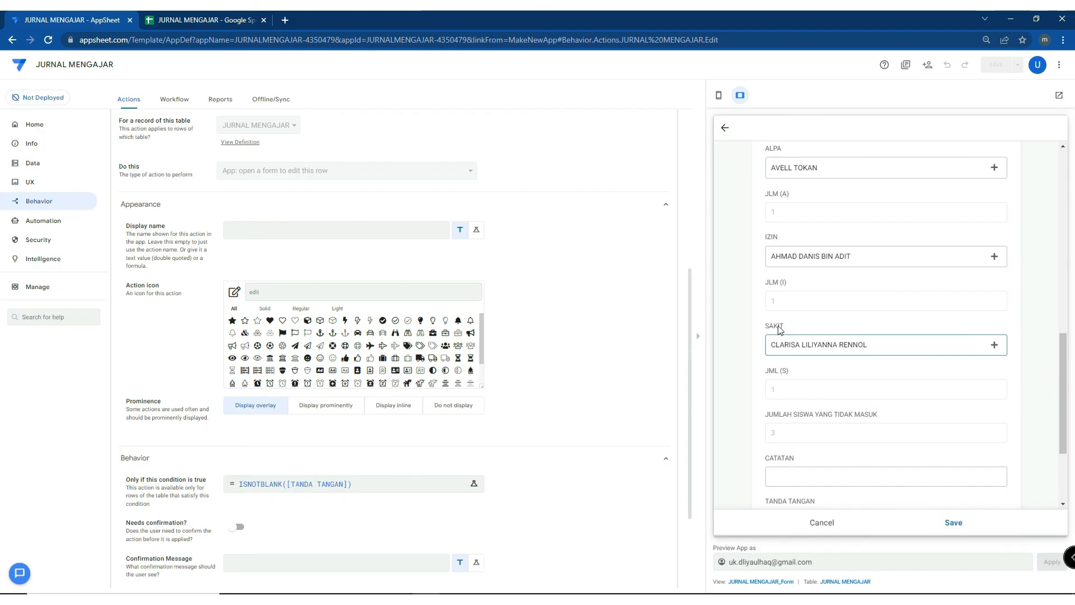
# Examine the JAM KE and NAMA GURU column settings of the JURNAL MENGAJAR table, including the NAMA GURU show and require conditions
pyautogui.click(71, 163)
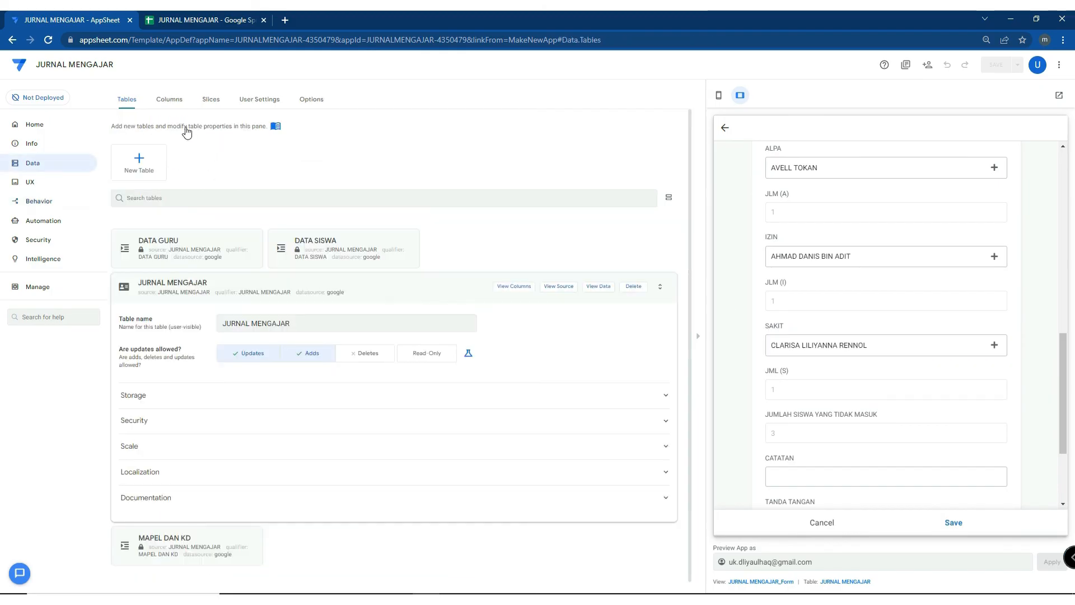
pyautogui.click(376, 287)
pyautogui.click(479, 247)
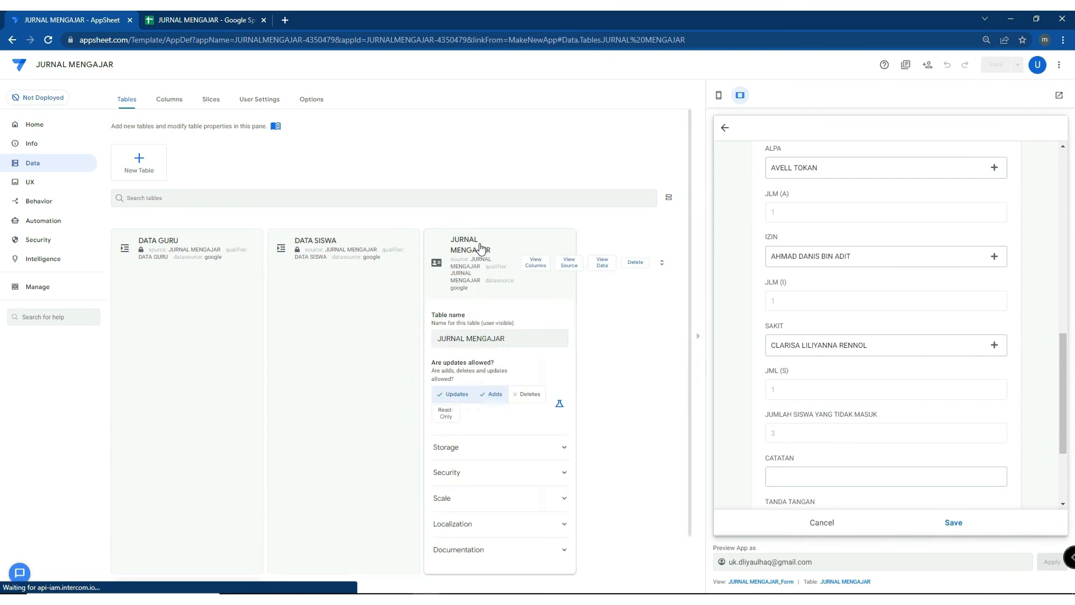
pyautogui.click(508, 281)
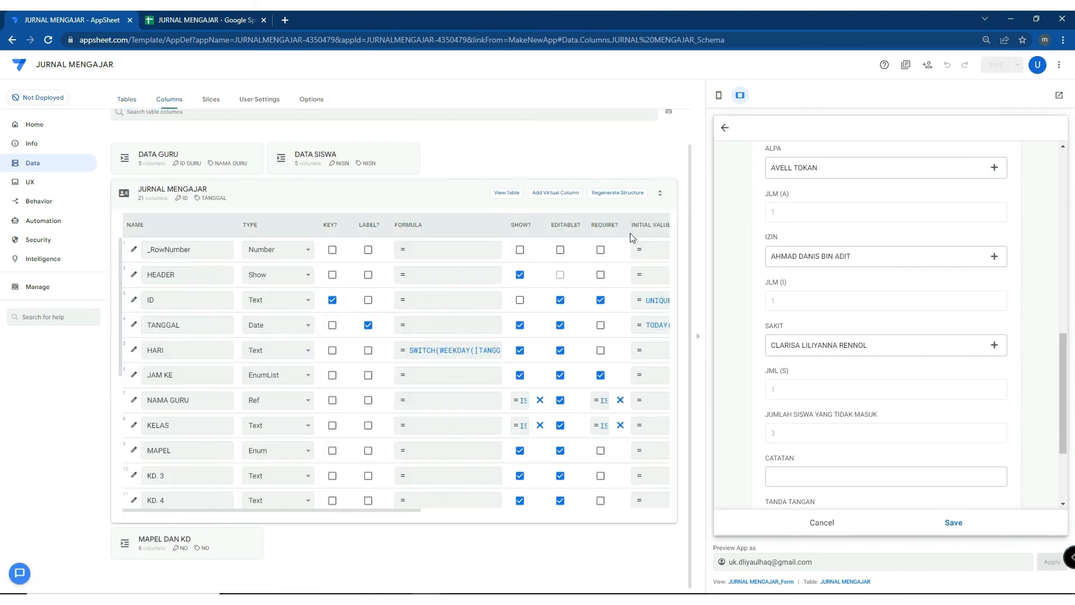
pyautogui.click(134, 374)
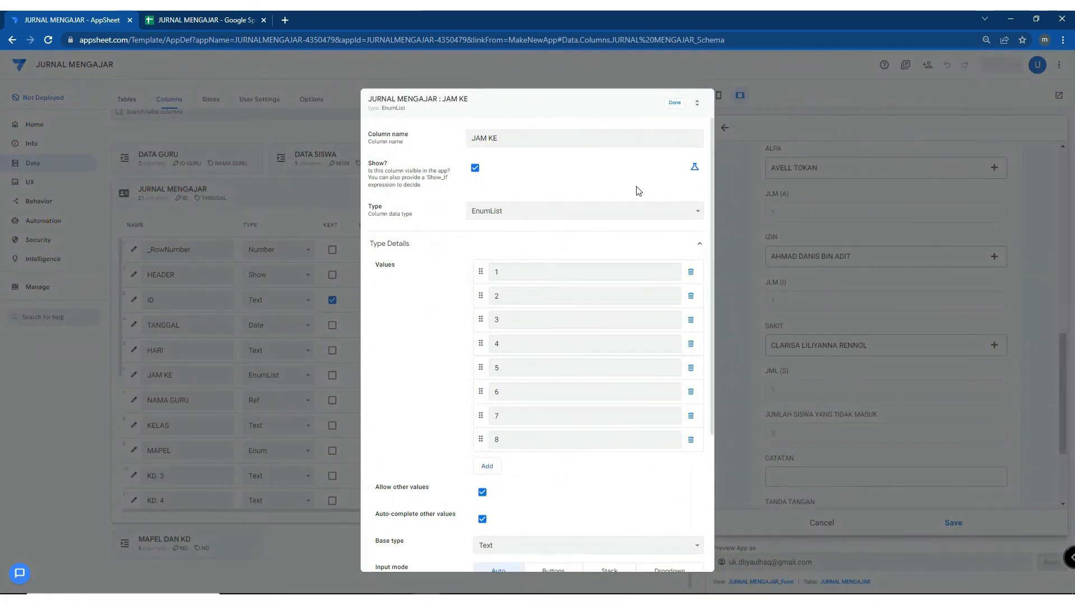
pyautogui.scroll(-5, 527, 511)
pyautogui.click(675, 103)
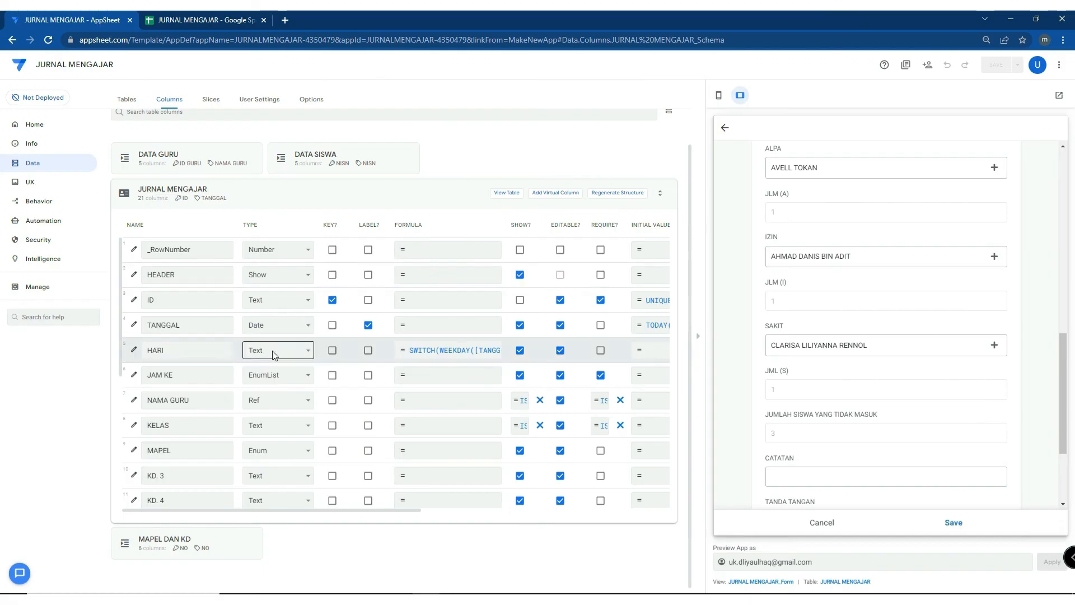
pyautogui.click(134, 399)
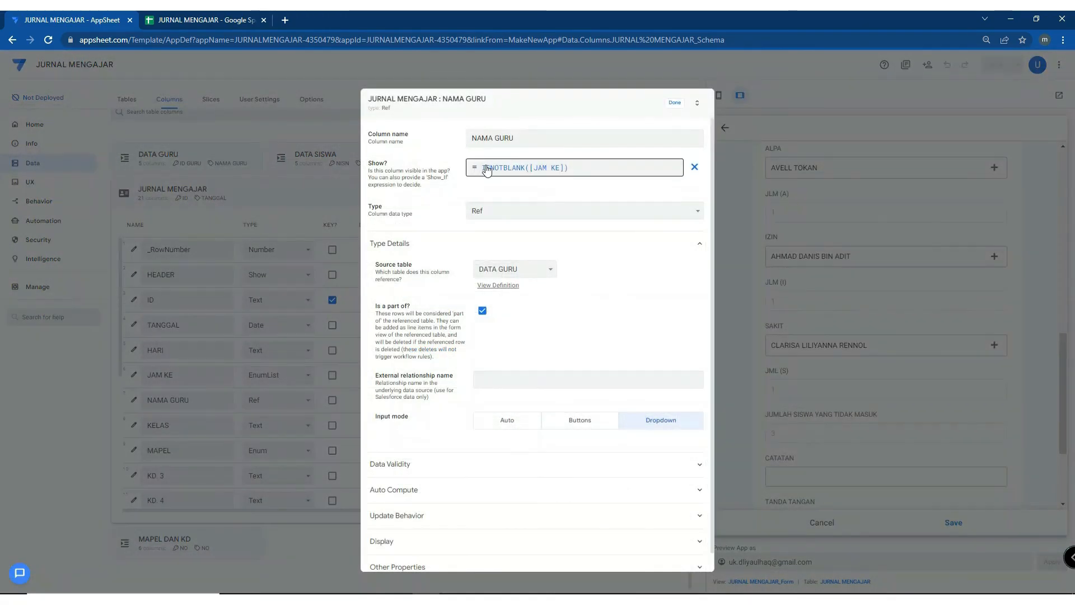
pyautogui.scroll(-1, 557, 516)
pyautogui.click(567, 456)
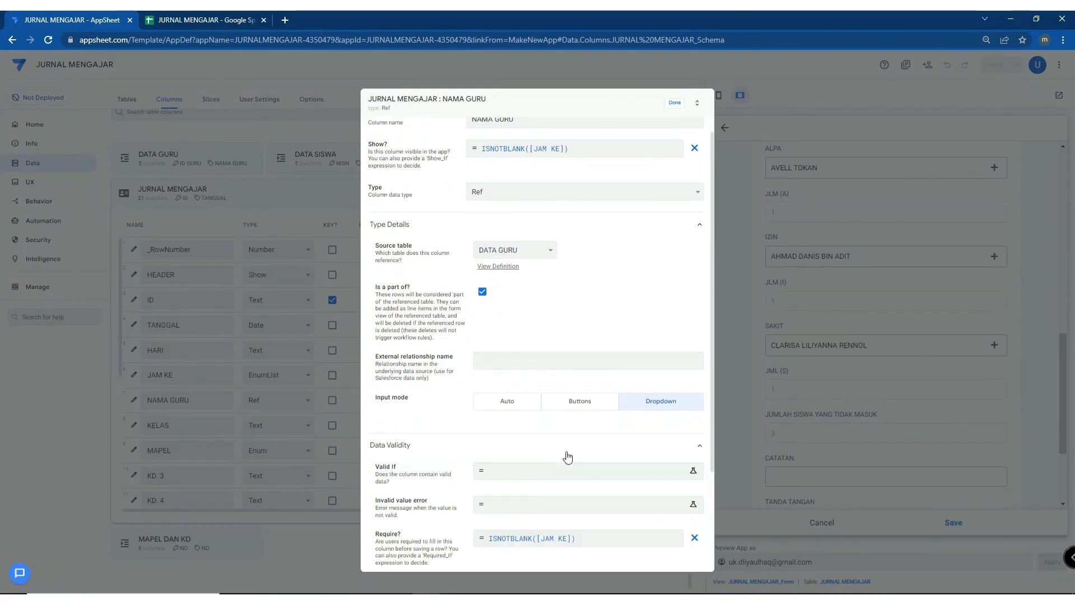
pyautogui.click(674, 104)
# Save the new journal entry without a signature and check its TANDA TANGAN column in the preview's table view
pyautogui.scroll(-3, 886, 407)
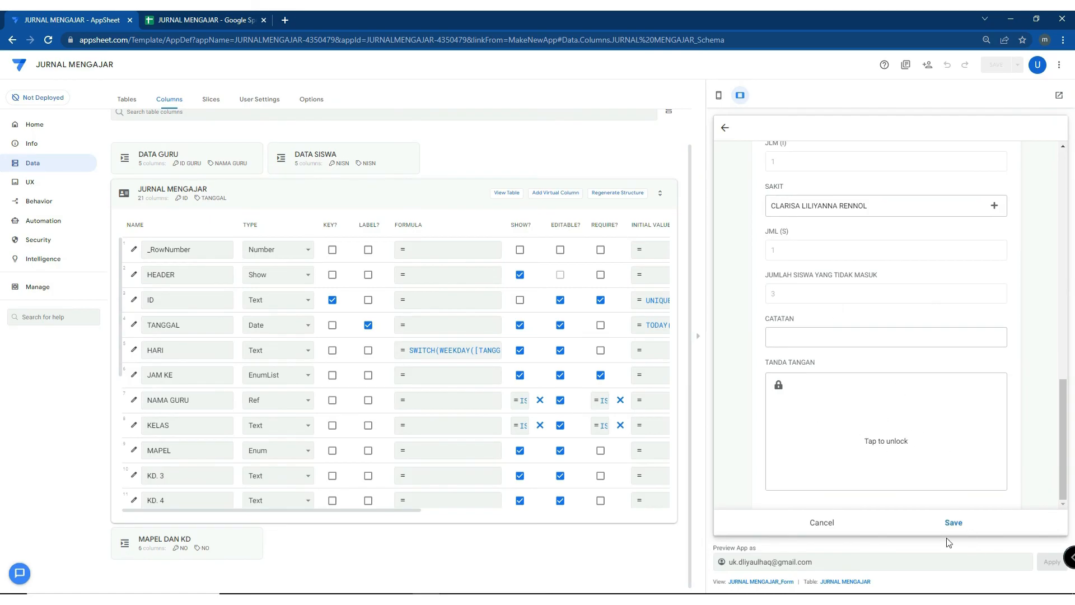
pyautogui.click(953, 524)
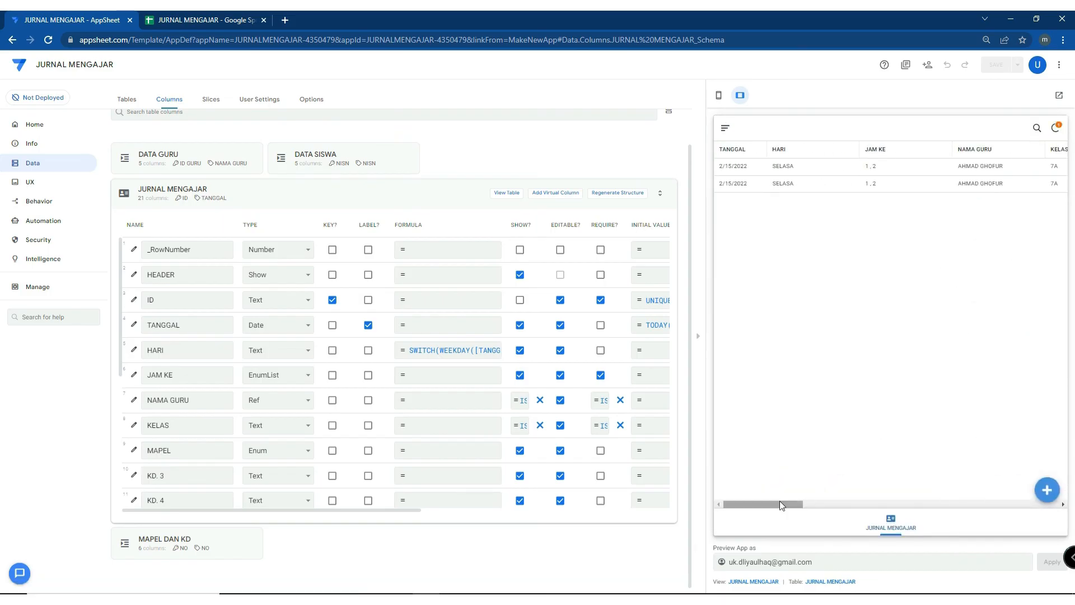
pyautogui.moveTo(782, 505); pyautogui.dragTo(1074, 509)
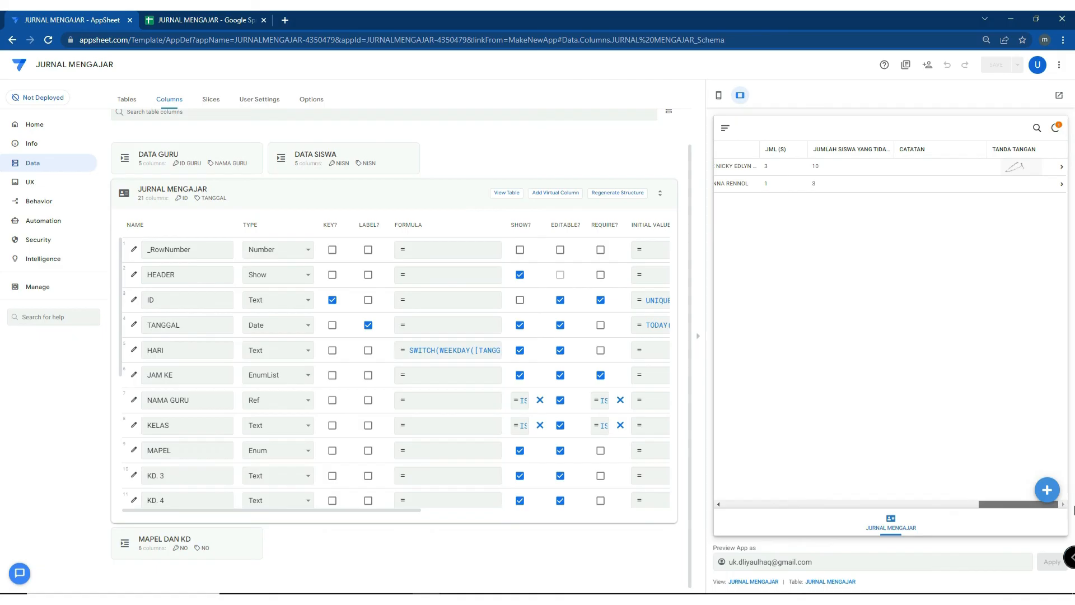
# Open the unsigned entry's detail view in the preview and check whether it offers the Edit action
pyautogui.click(858, 191)
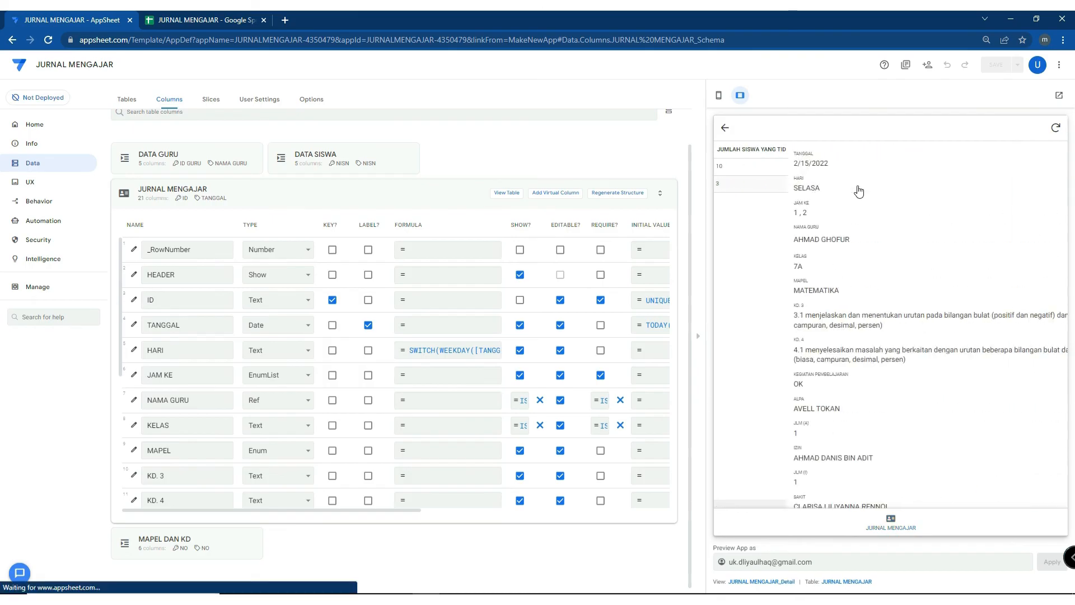
pyautogui.scroll(-3, 912, 343)
pyautogui.scroll(3, 915, 451)
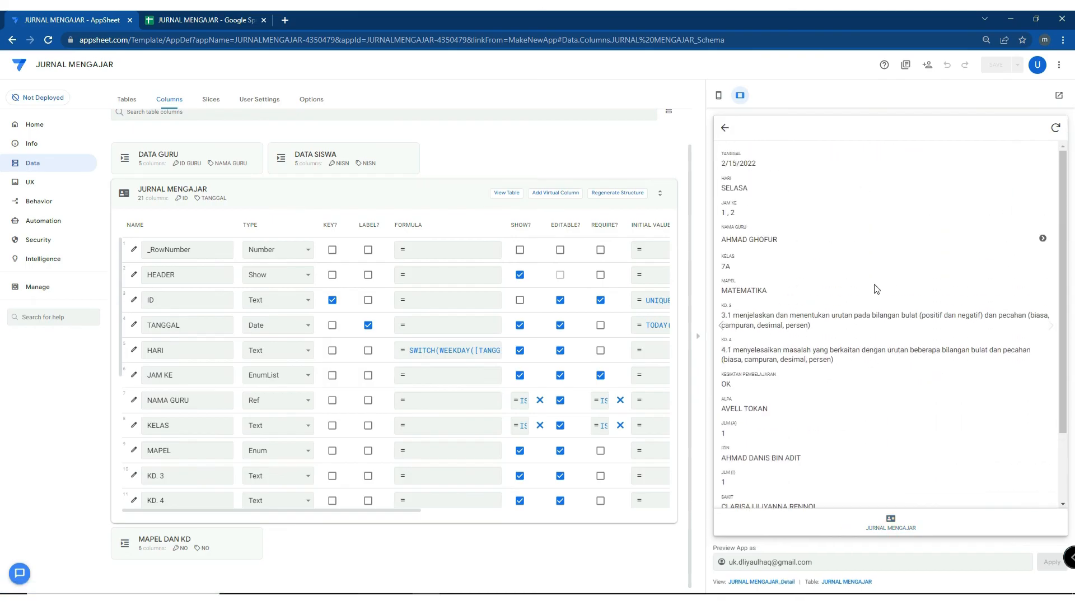
# Return to the preview's table view and reopen the unsigned entry to recheck its details for an Edit action
pyautogui.click(726, 128)
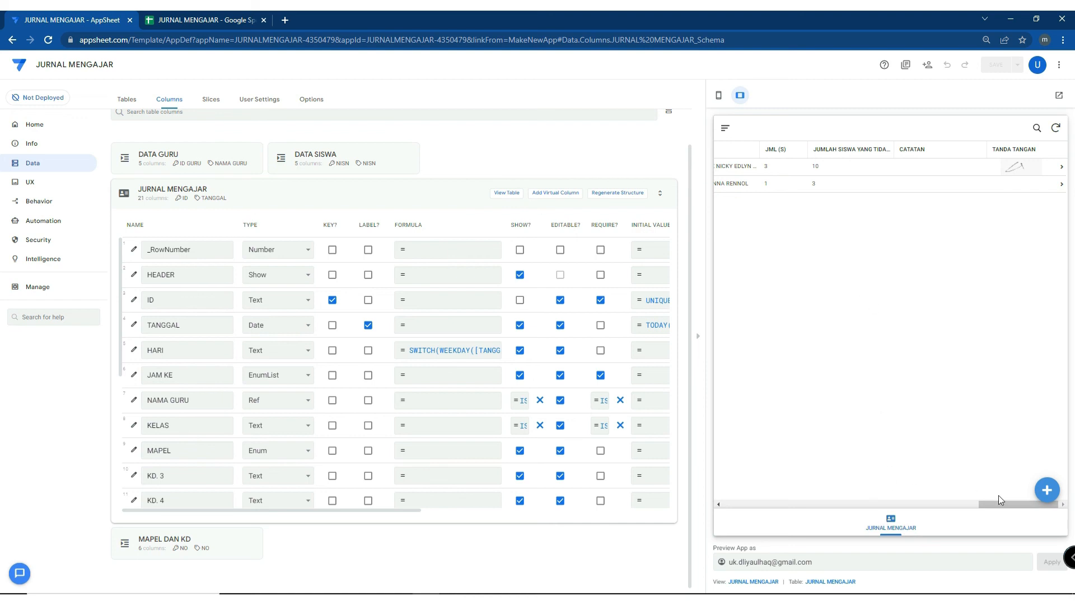
pyautogui.moveTo(999, 503); pyautogui.dragTo(861, 493)
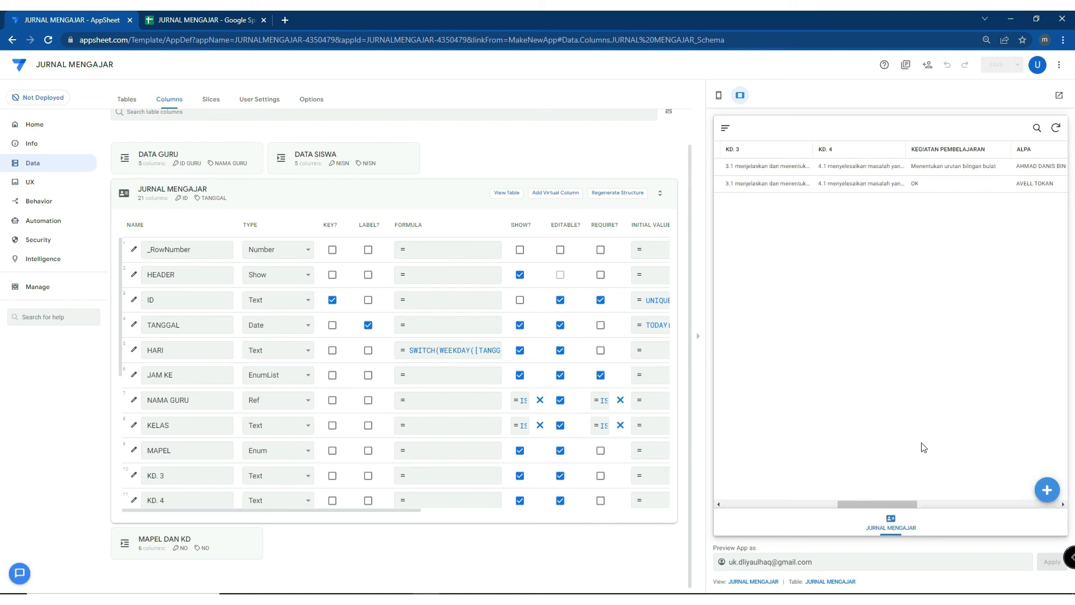
pyautogui.click(871, 192)
pyautogui.scroll(-2, 864, 442)
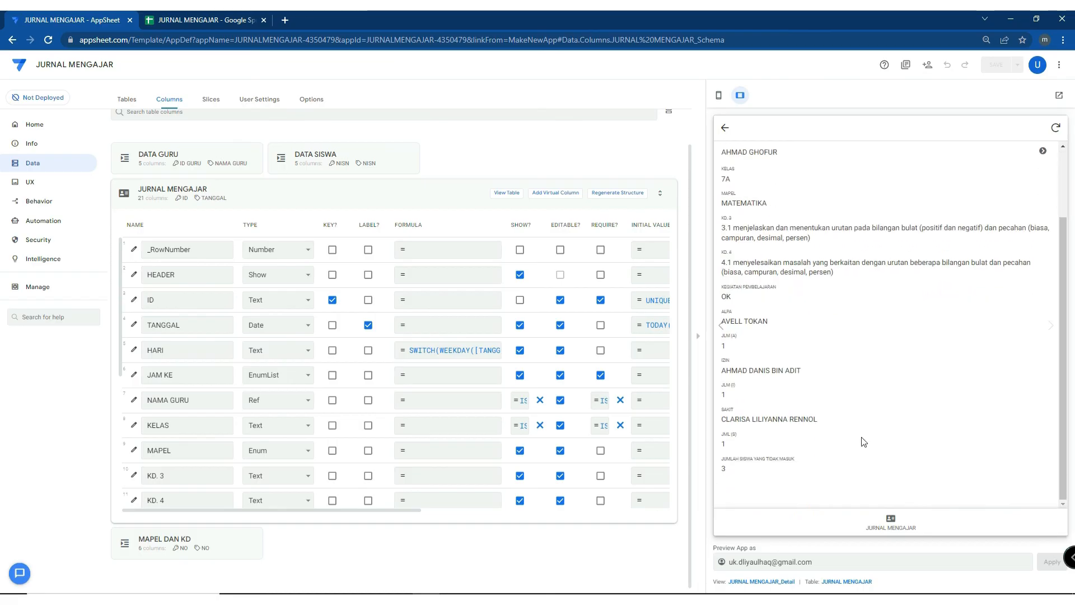
pyautogui.scroll(2, 832, 441)
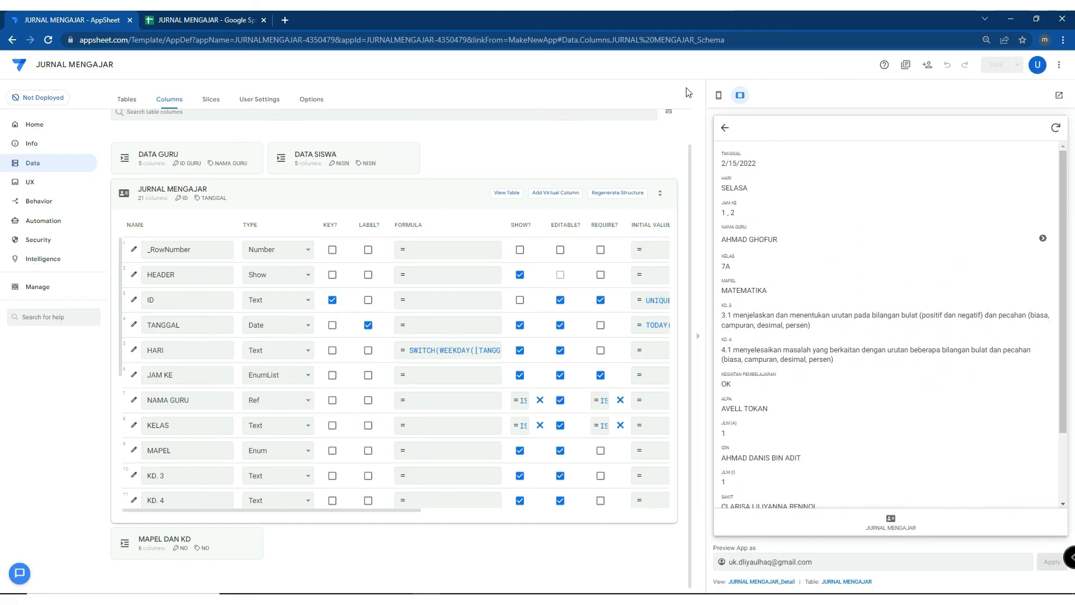
# Change the condition of the JURNAL MENGAJAR Edit action to ISBLANK([TANDA TANGAN]) and save the expression
pyautogui.click(56, 203)
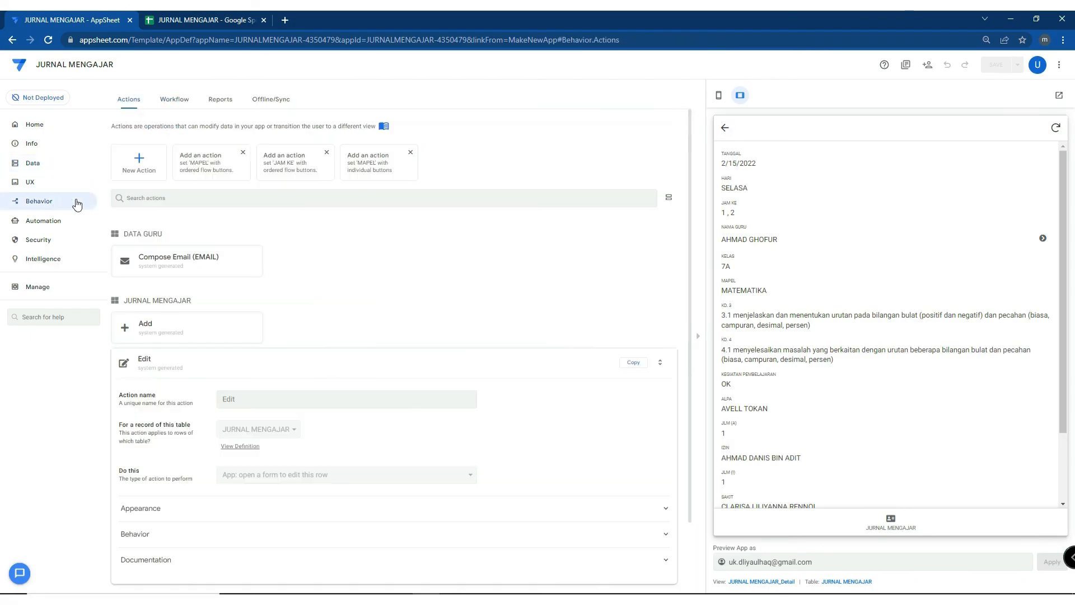
pyautogui.click(311, 465)
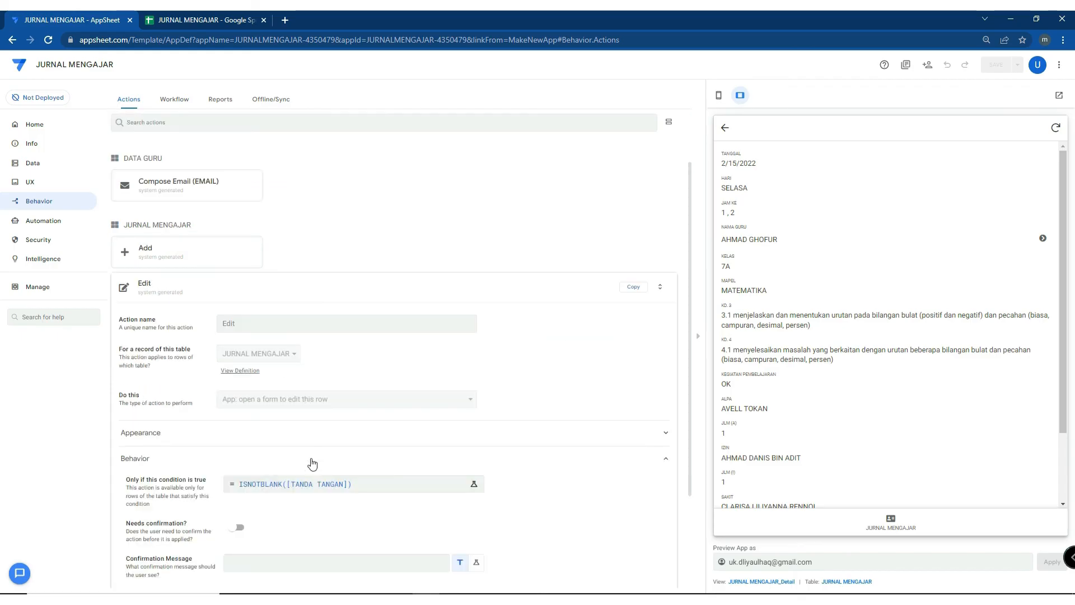
pyautogui.scroll(-2, 312, 426)
pyautogui.click(312, 353)
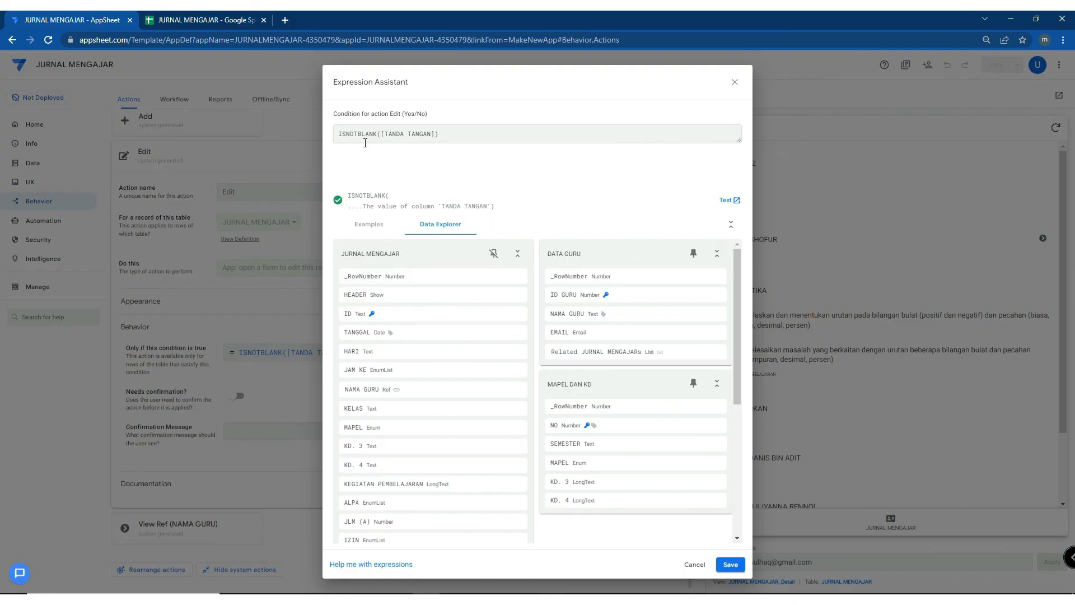
pyautogui.moveTo(358, 136); pyautogui.dragTo(349, 137)
pyautogui.press('BackSpace')
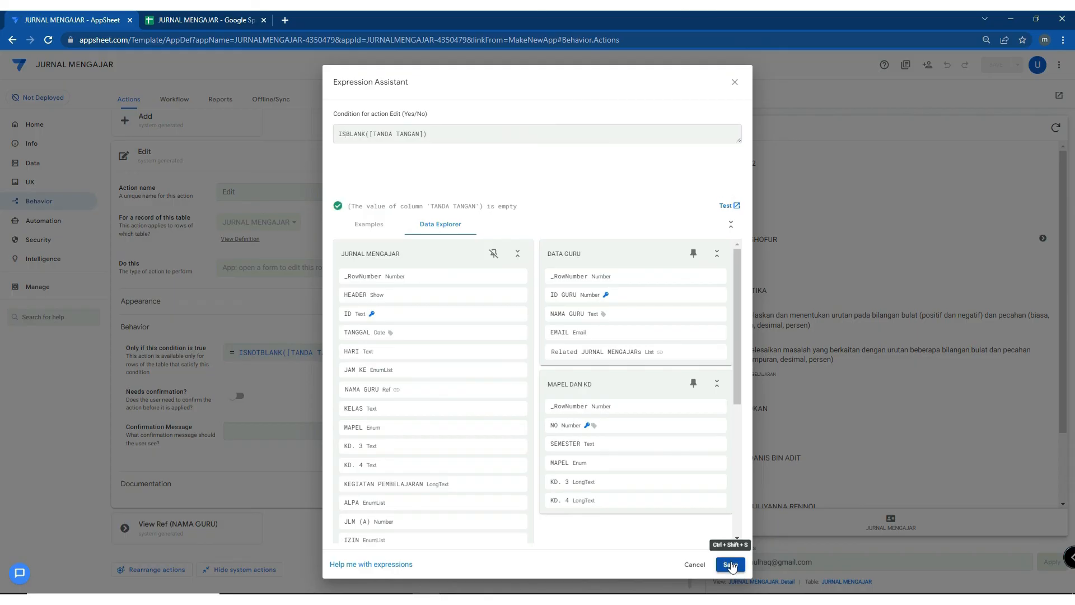
pyautogui.click(730, 565)
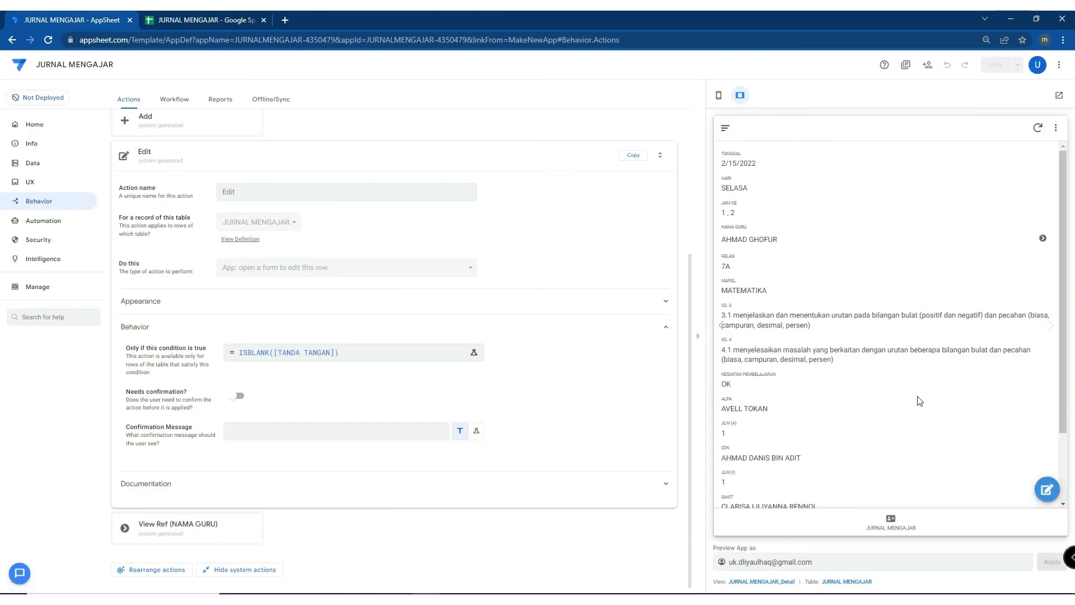
# Open the signed entry's detail view in the preview and check whether it offers the Edit action
pyautogui.click(898, 527)
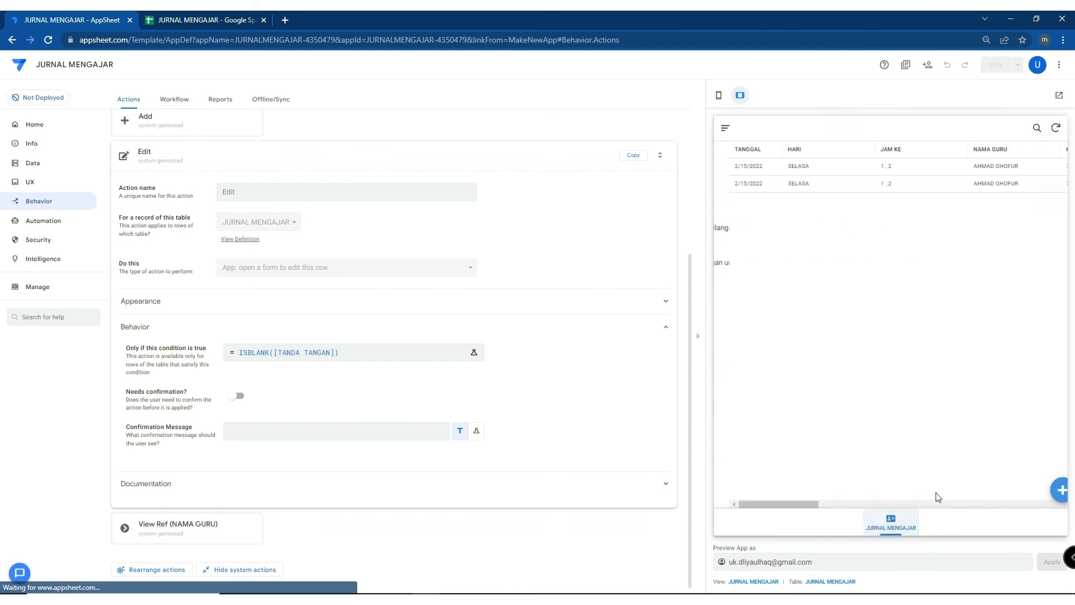
pyautogui.moveTo(784, 504); pyautogui.dragTo(1066, 517)
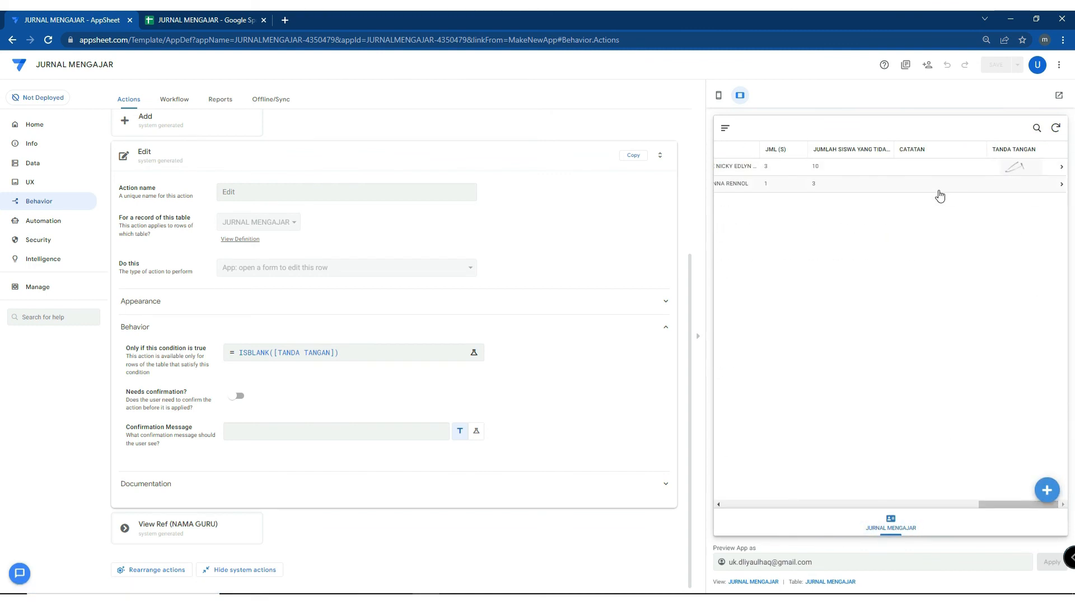
pyautogui.click(891, 168)
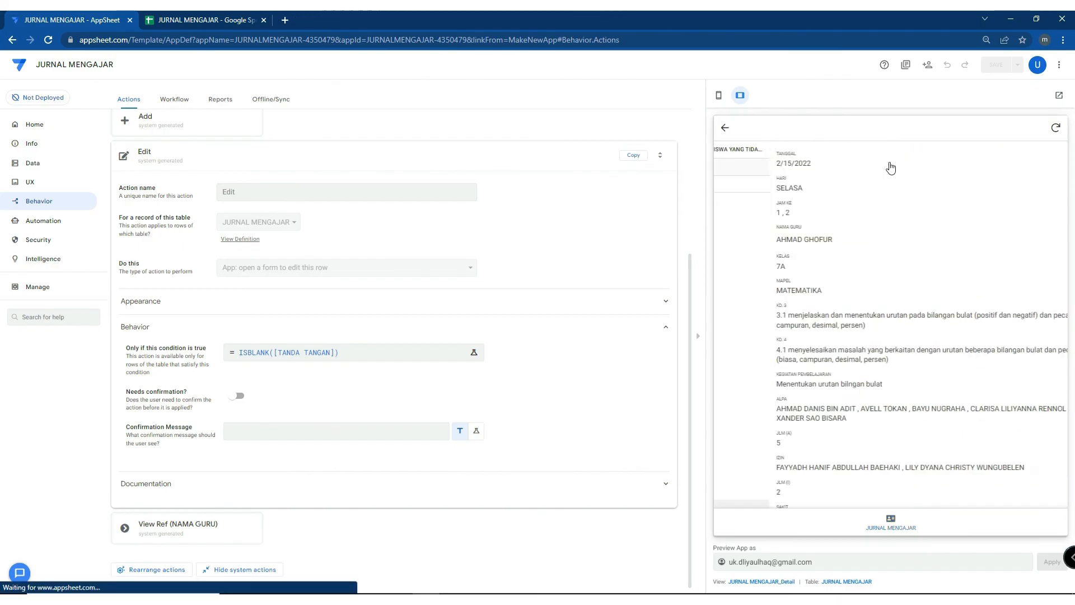
pyautogui.scroll(-5, 890, 358)
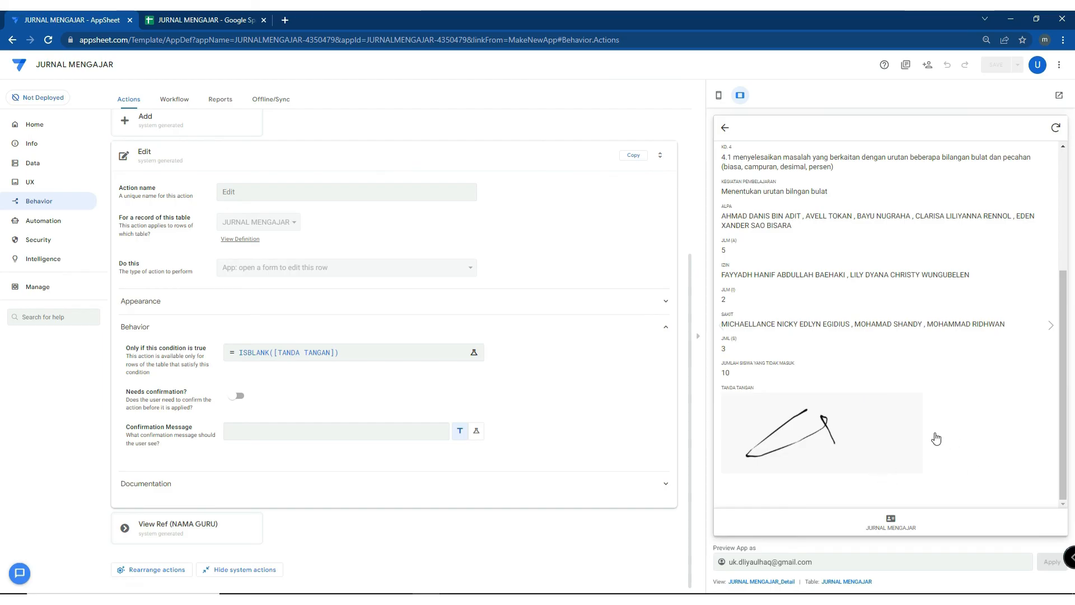
pyautogui.scroll(4, 888, 392)
pyautogui.scroll(-4, 887, 392)
pyautogui.scroll(3, 877, 380)
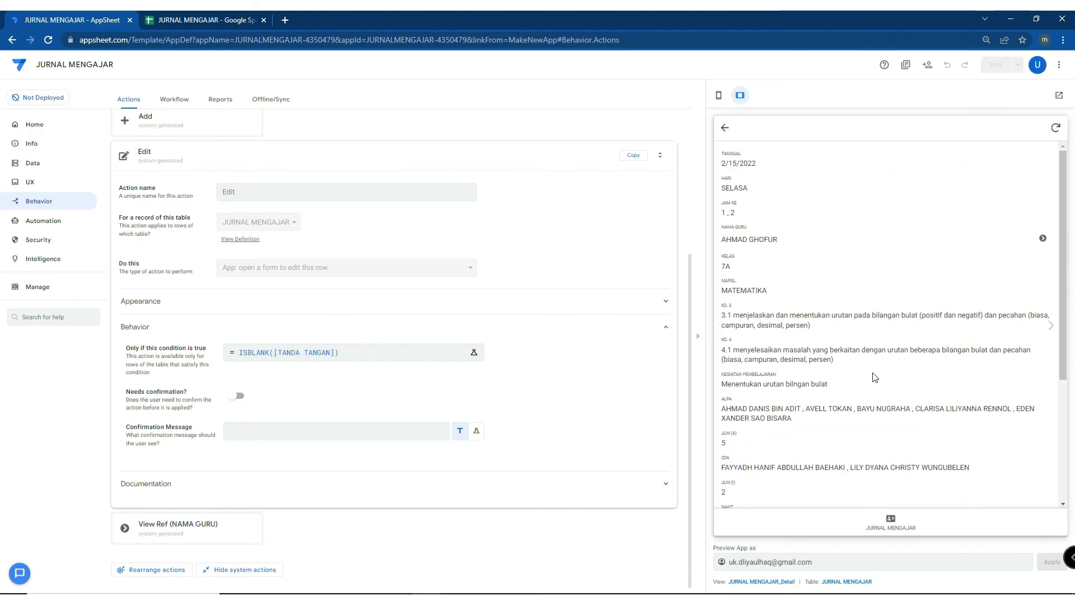
pyautogui.scroll(-3, 879, 381)
# Open the unsigned entry for editing in the preview, draw a signature in TANDA TANGAN and save the entry
pyautogui.click(725, 128)
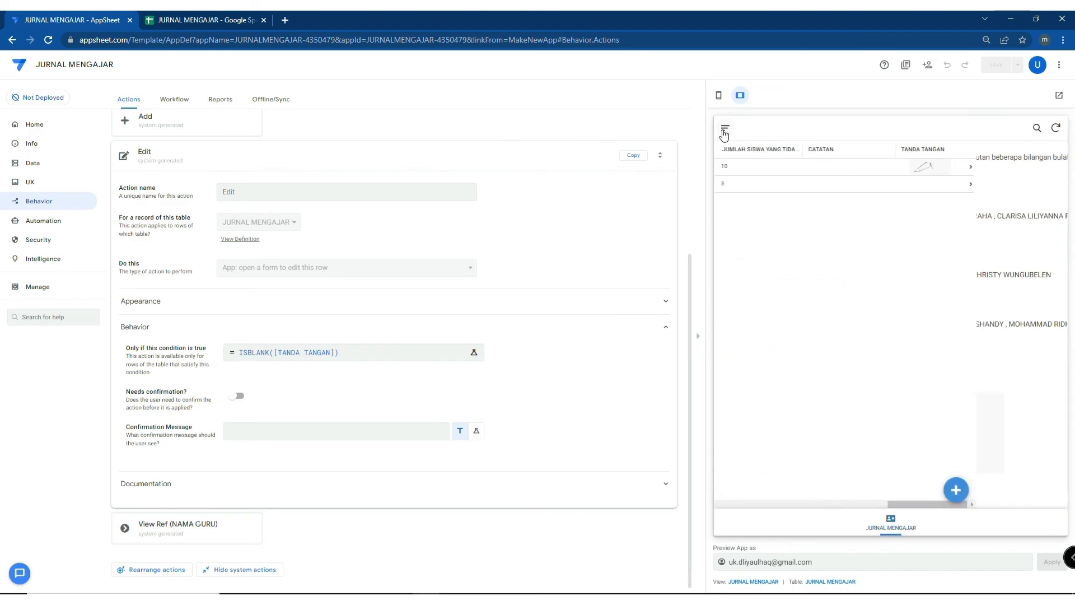
pyautogui.click(781, 185)
pyautogui.scroll(-2, 812, 215)
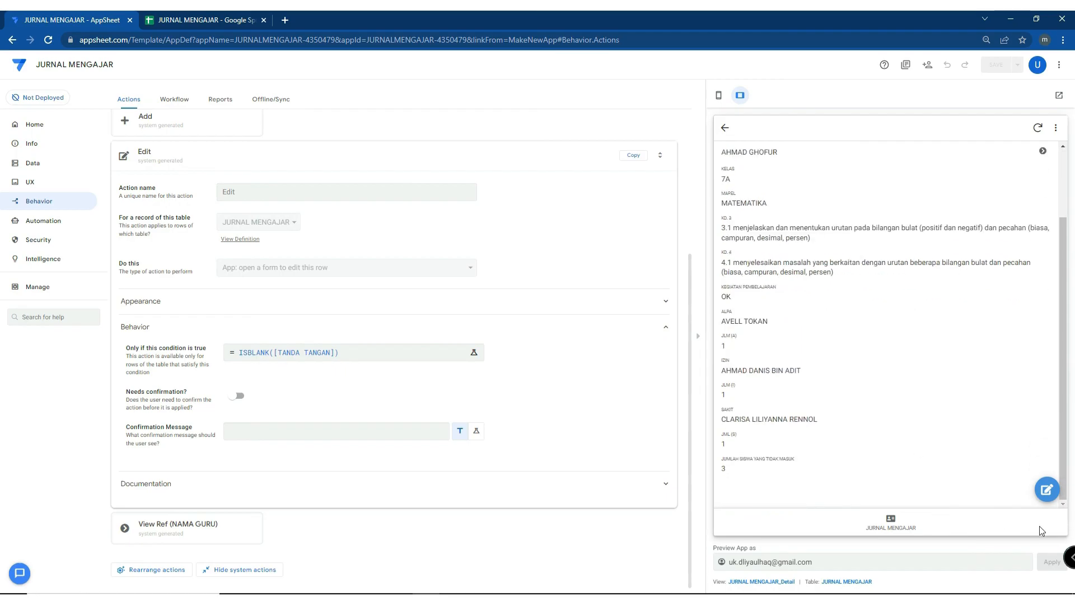
pyautogui.click(1046, 491)
pyautogui.scroll(-10, 896, 364)
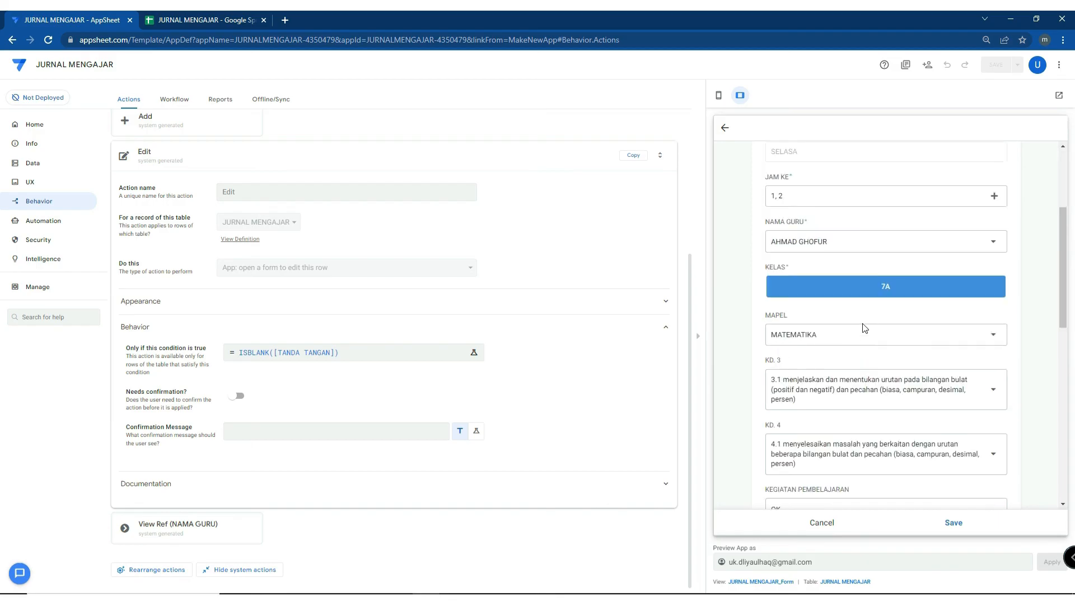
pyautogui.click(878, 406)
pyautogui.moveTo(891, 395)
pyautogui.mouseDown()
pyautogui.moveTo(838, 436)
pyautogui.moveTo(930, 447)
pyautogui.mouseUp()
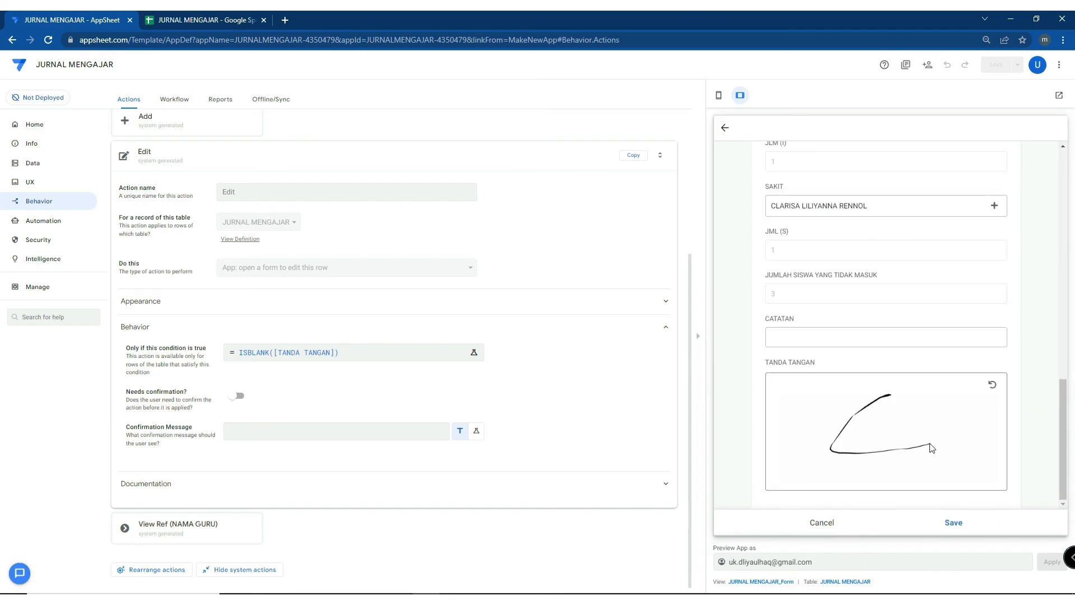
pyautogui.click(952, 522)
# Check the newly signed entry's details for its signature and Edit action, and return to the table view
pyautogui.scroll(-1, 883, 283)
pyautogui.scroll(-2, 899, 450)
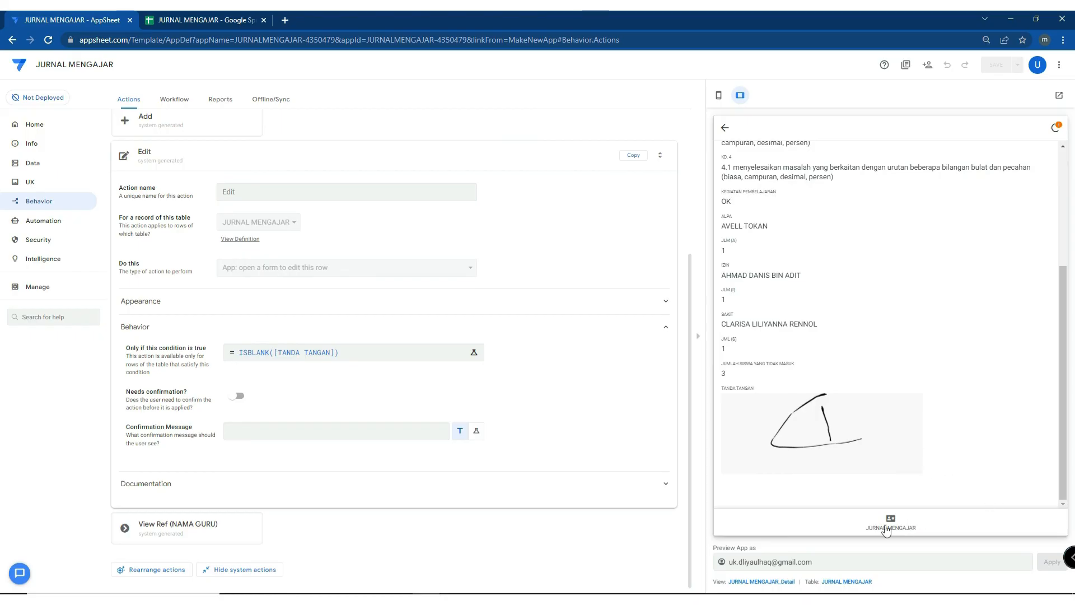
pyautogui.click(724, 129)
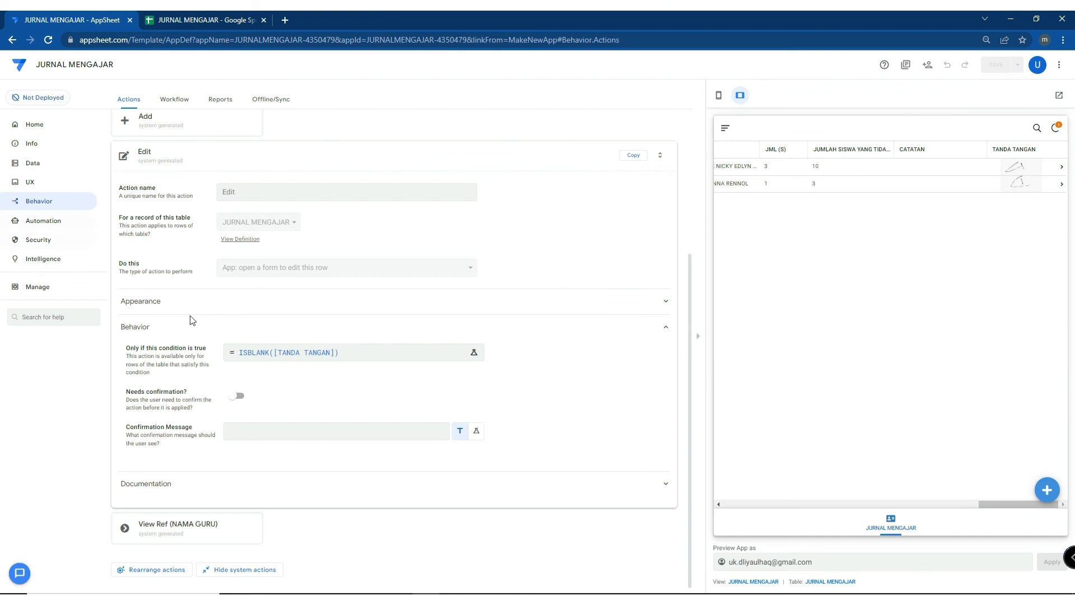
# Collapse the Edit action settings and examine the options of the JURNAL MENGAJAR primary view
pyautogui.scroll(4, 302, 356)
pyautogui.click(325, 360)
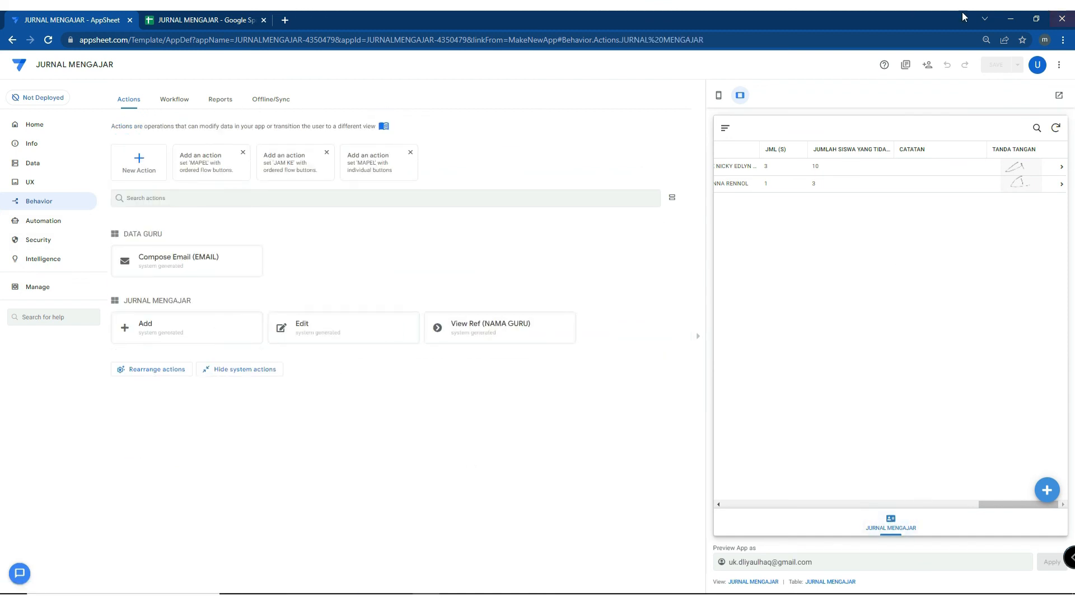
pyautogui.click(76, 184)
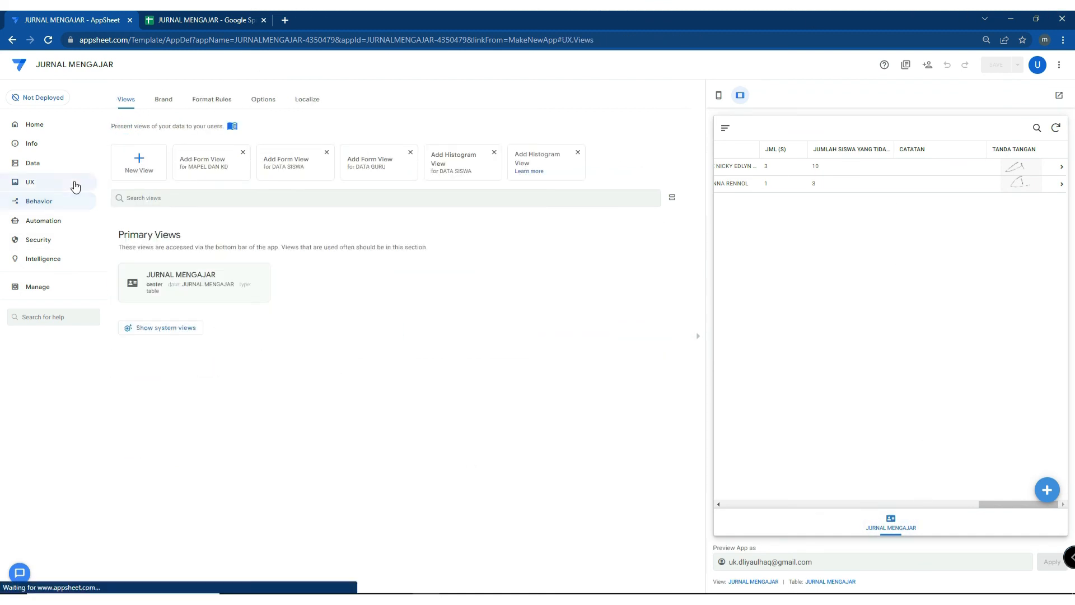
pyautogui.click(221, 278)
pyautogui.scroll(-5, 415, 367)
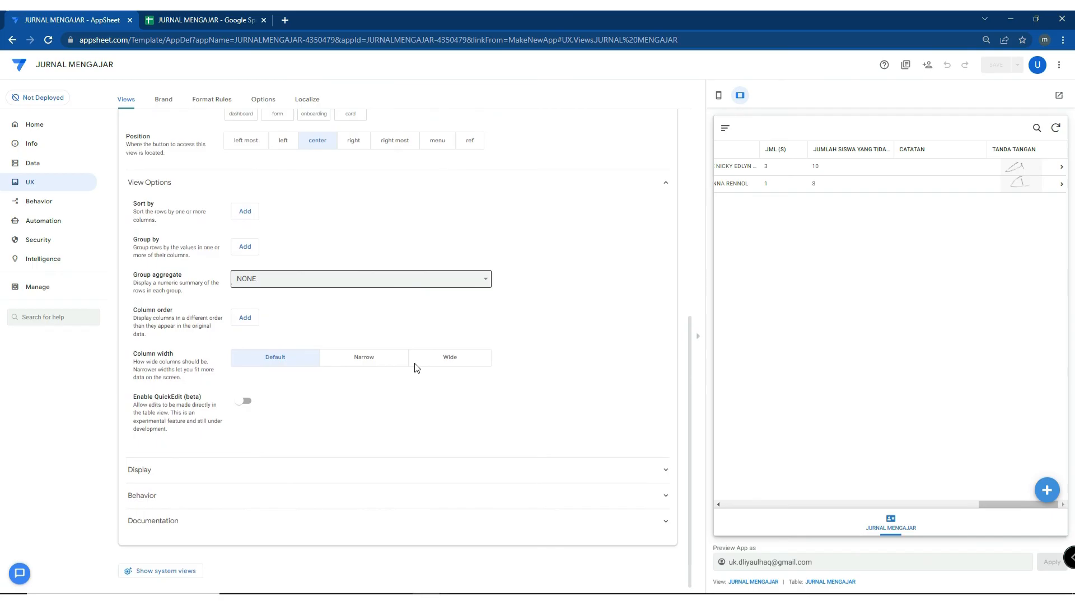
pyautogui.scroll(3, 414, 368)
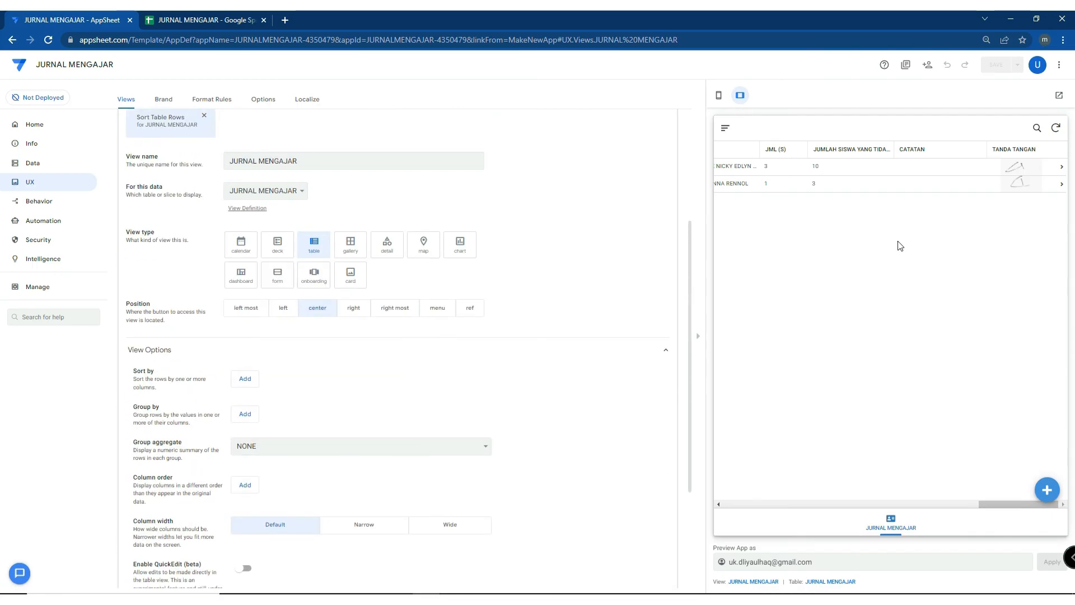
pyautogui.scroll(-3, 425, 396)
pyautogui.scroll(6, 280, 297)
pyautogui.click(296, 296)
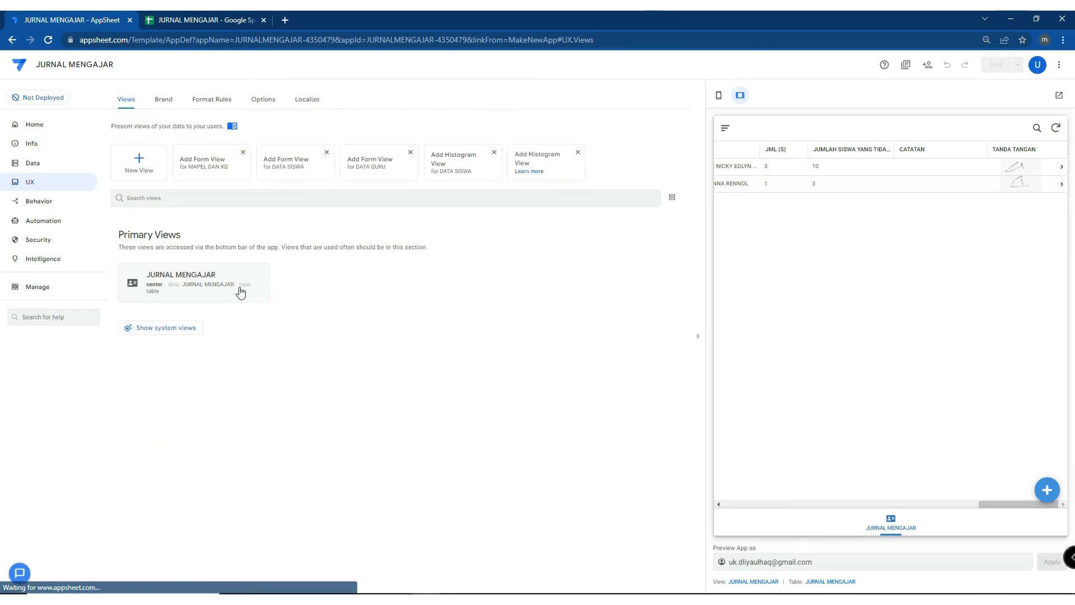
# Show the system views and set the display mode of the JURNAL MENGAJAR_Detail view to Side-by-side
pyautogui.click(174, 329)
pyautogui.scroll(-4, 187, 410)
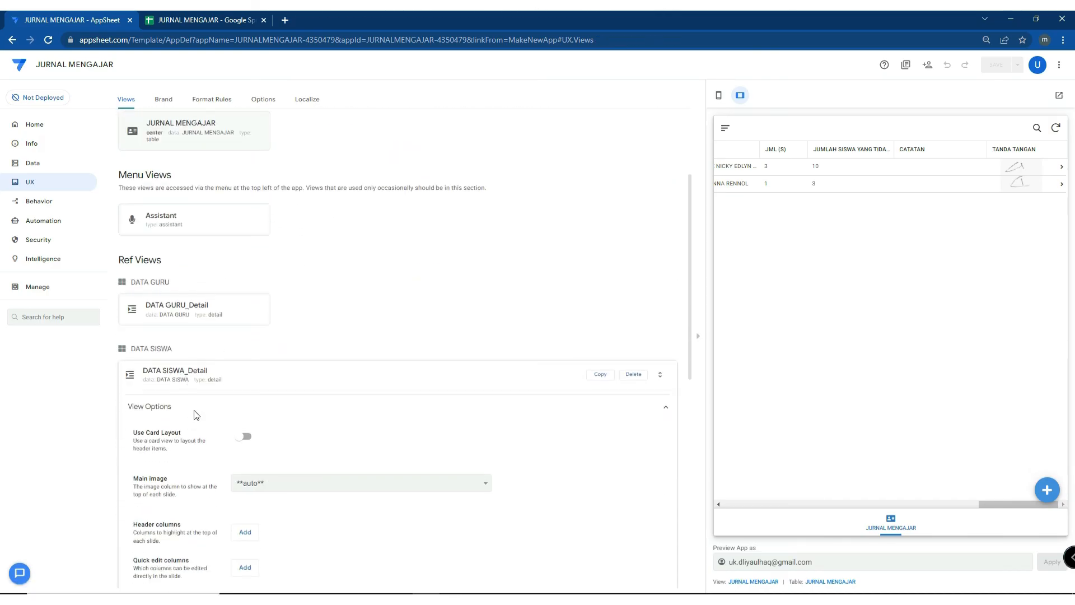
pyautogui.scroll(-8, 291, 377)
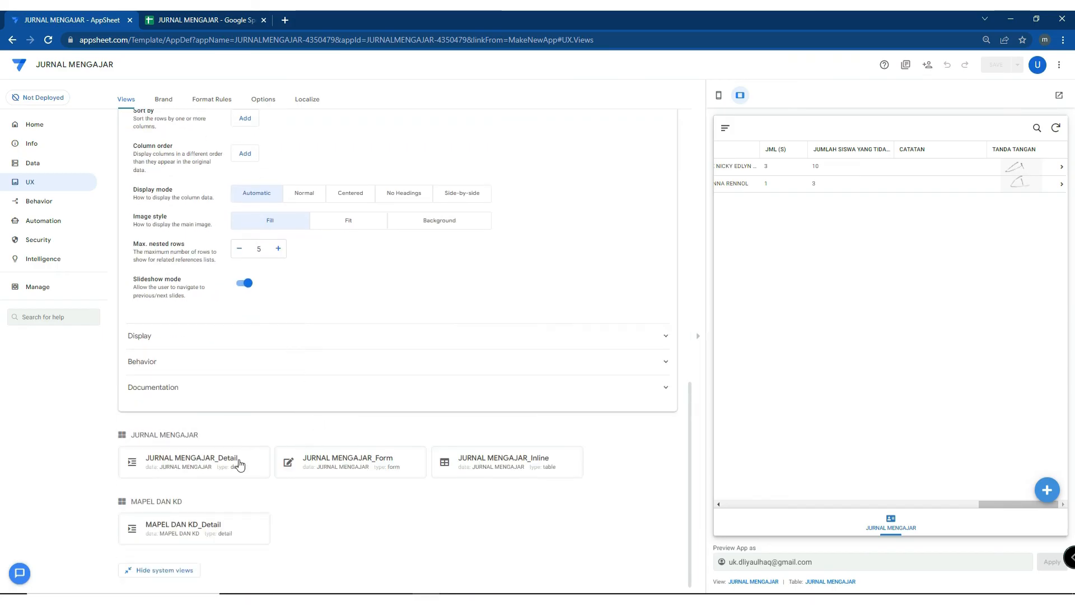
pyautogui.click(239, 464)
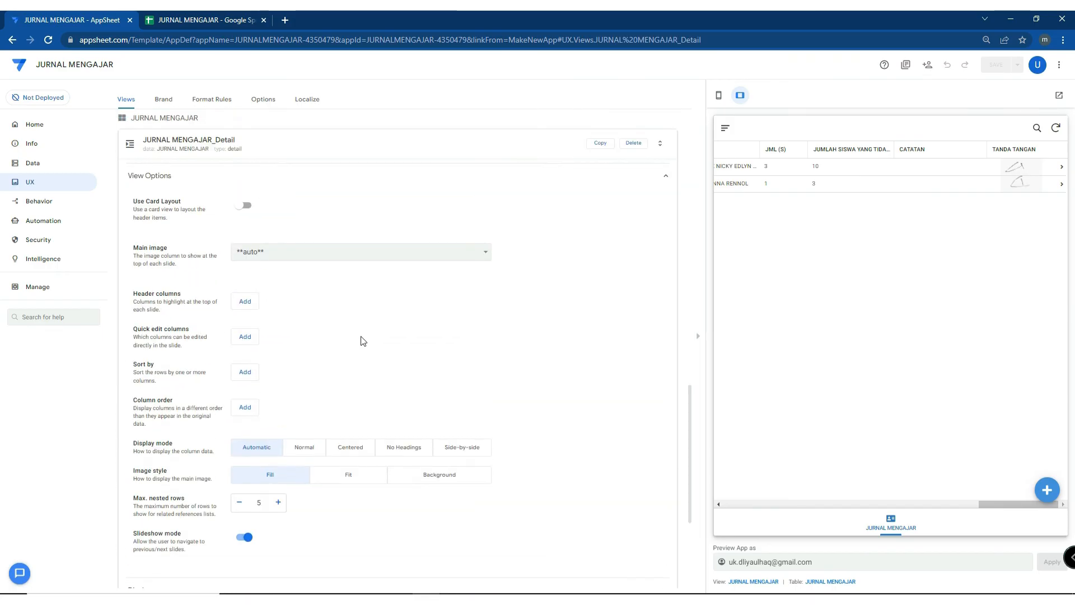
pyautogui.click(462, 448)
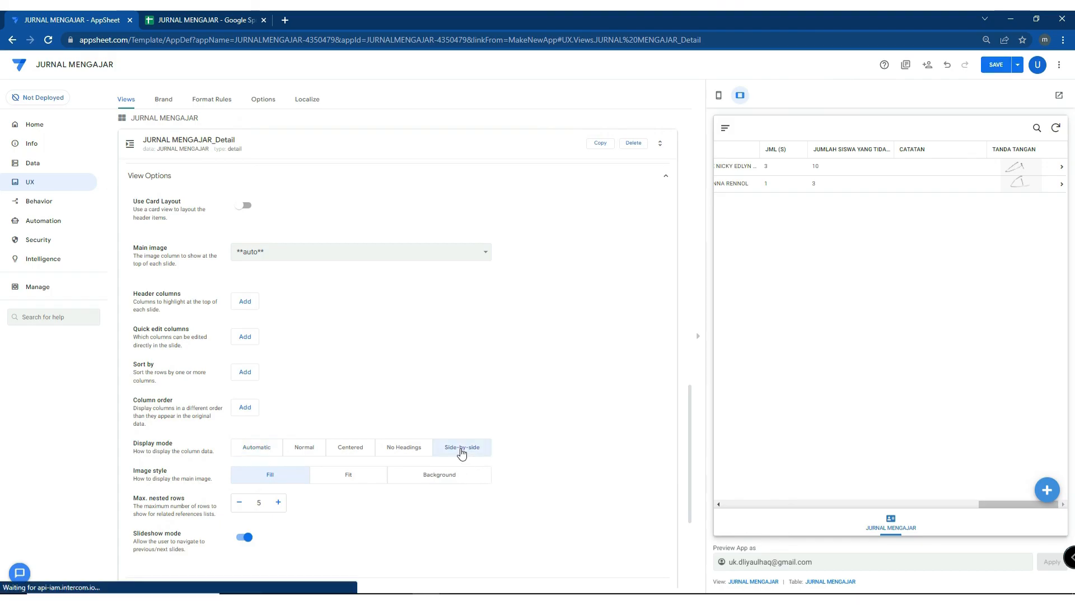
pyautogui.scroll(-4, 816, 285)
pyautogui.scroll(4, 816, 285)
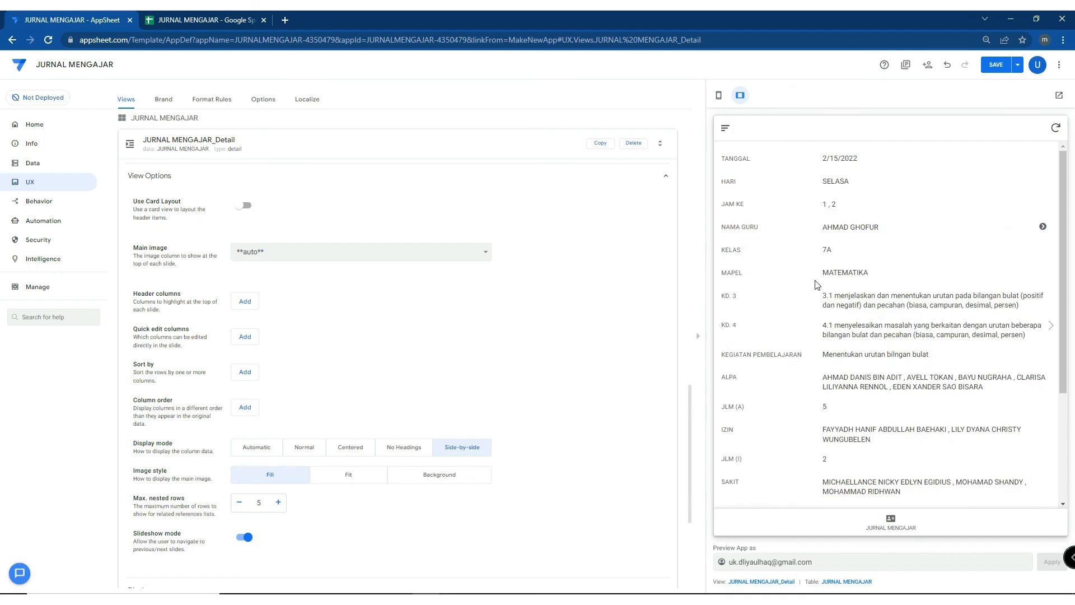
# Fill the JURNAL MENGAJAR_Detail view's column order with **all other columns** followed by every column from _RowNumber through TANDA TANGAN
pyautogui.click(246, 407)
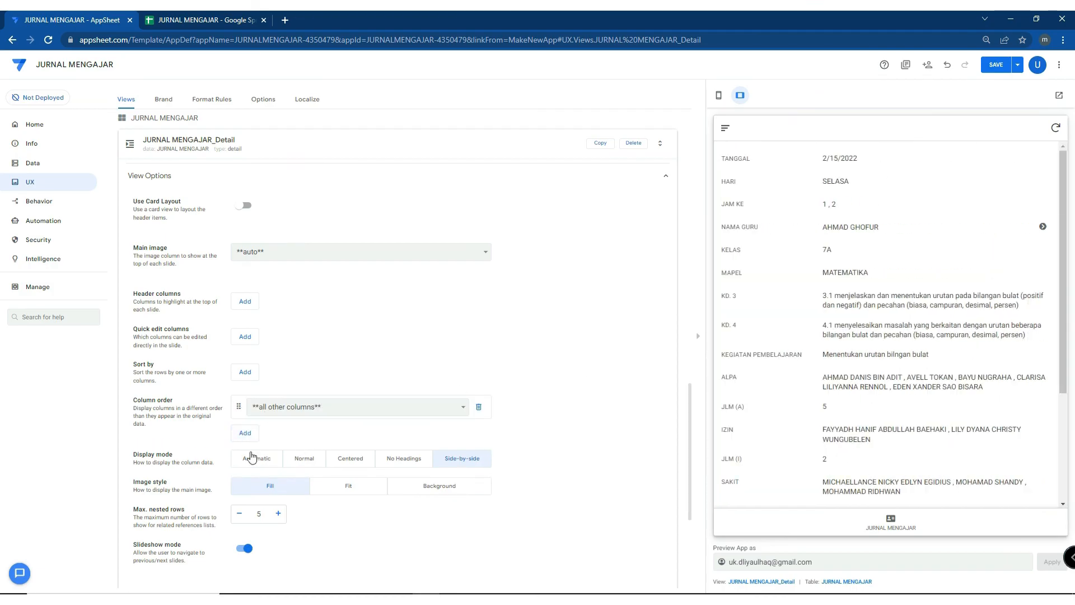
pyautogui.click(244, 434)
pyautogui.click(244, 457)
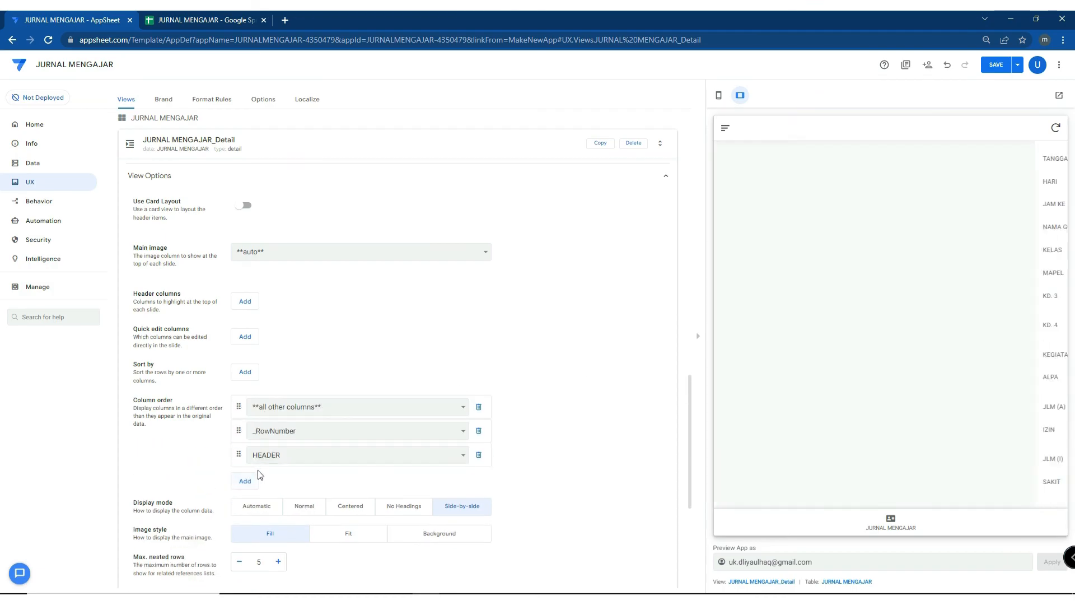
pyautogui.scroll(-2, 260, 475)
pyautogui.click(247, 371)
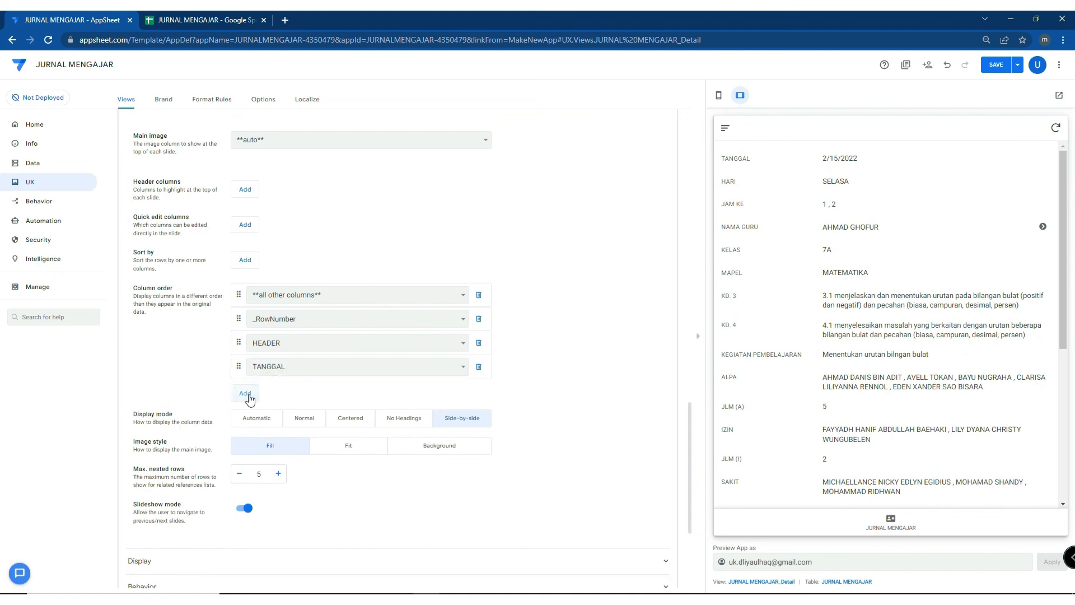
pyautogui.click(246, 394)
pyautogui.click(246, 418)
pyautogui.click(248, 441)
pyautogui.click(245, 464)
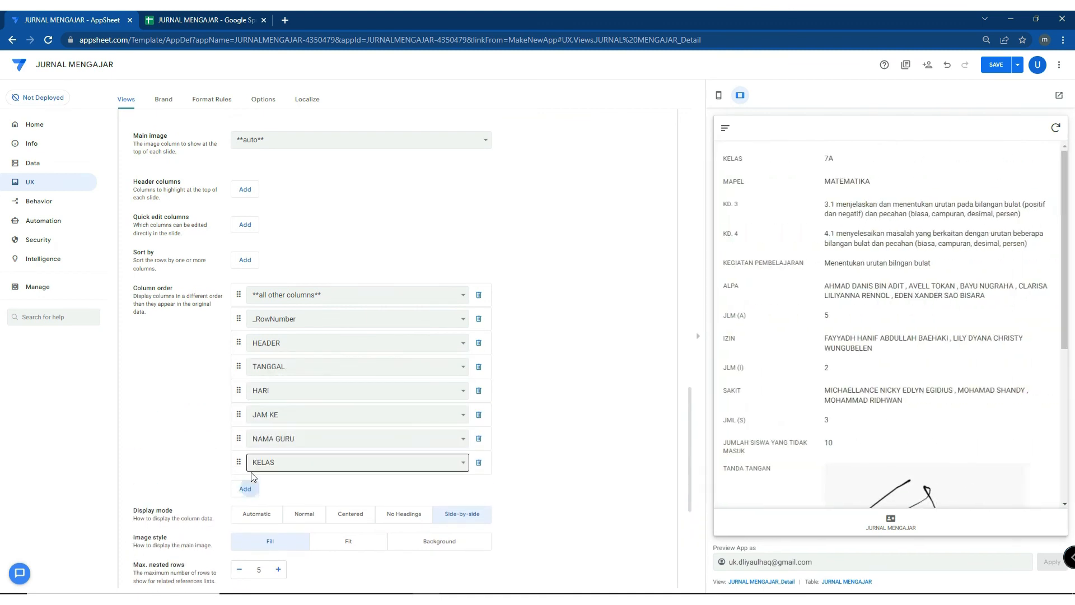
pyautogui.click(246, 487)
pyautogui.scroll(-2, 250, 482)
pyautogui.click(250, 406)
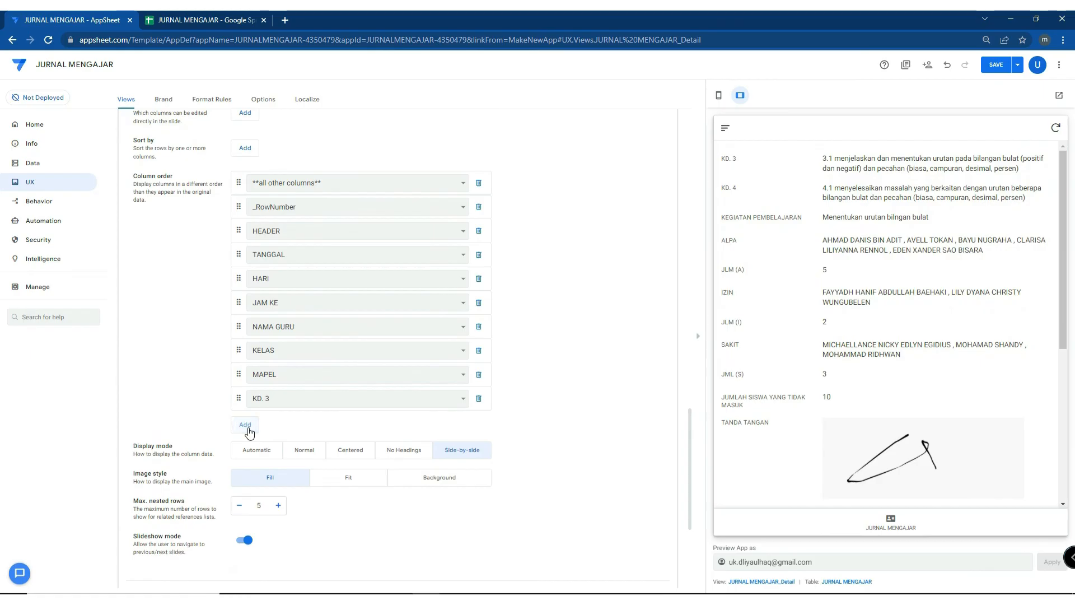
pyautogui.click(247, 426)
pyautogui.click(251, 453)
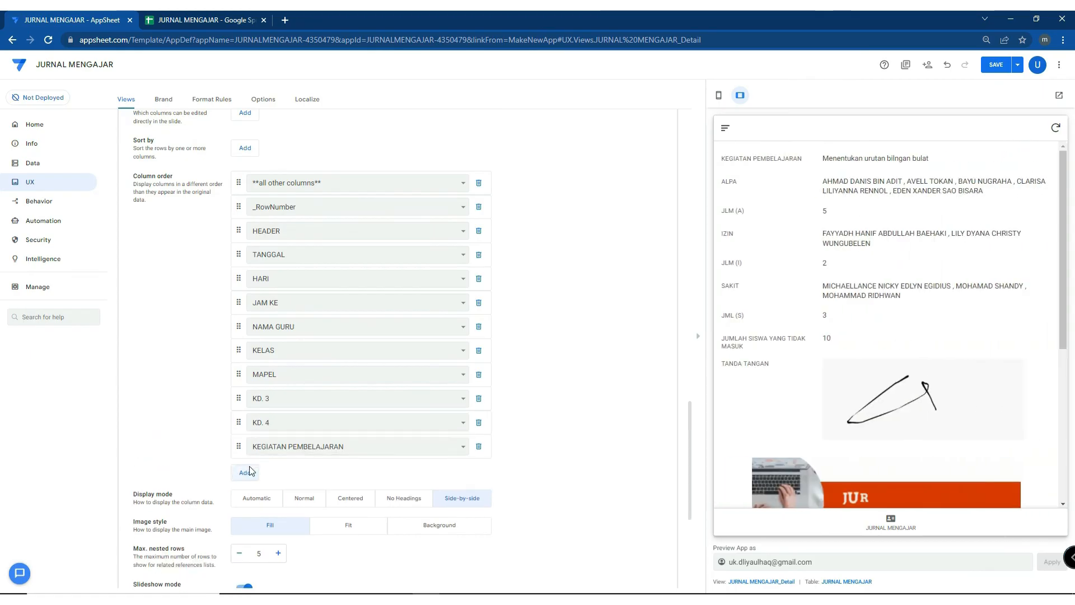
pyautogui.click(248, 473)
pyautogui.click(244, 496)
pyautogui.click(246, 520)
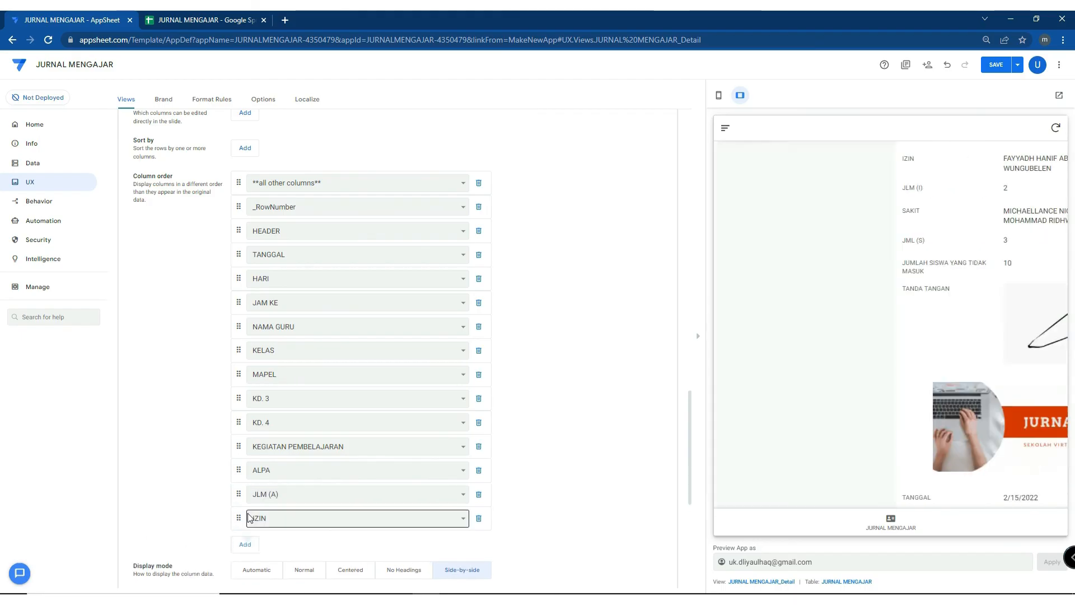
pyautogui.scroll(-3, 242, 498)
pyautogui.click(248, 380)
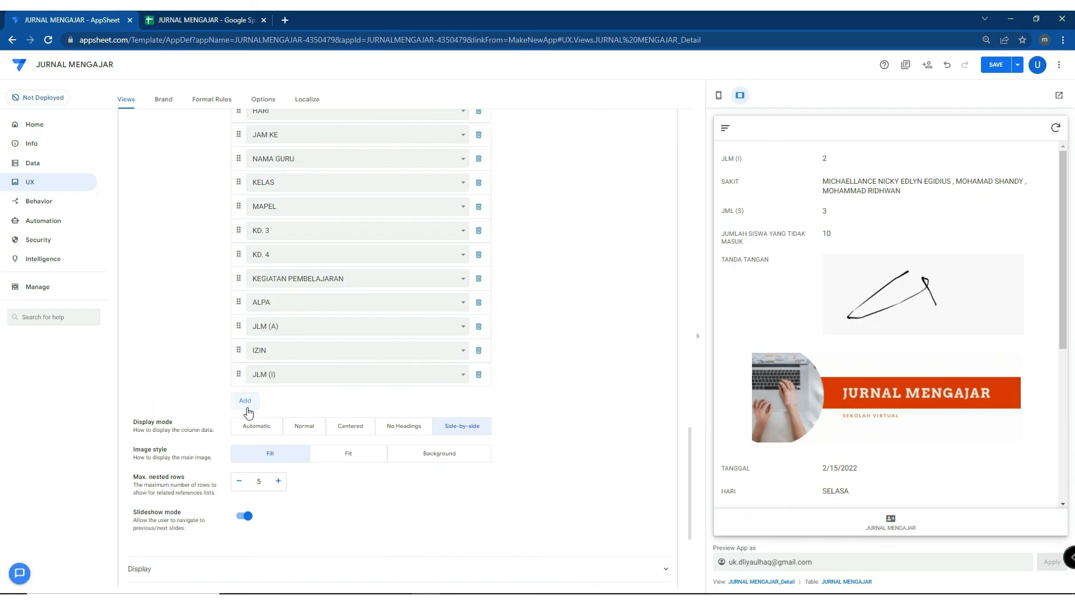
pyautogui.click(247, 405)
pyautogui.click(247, 429)
pyautogui.click(246, 453)
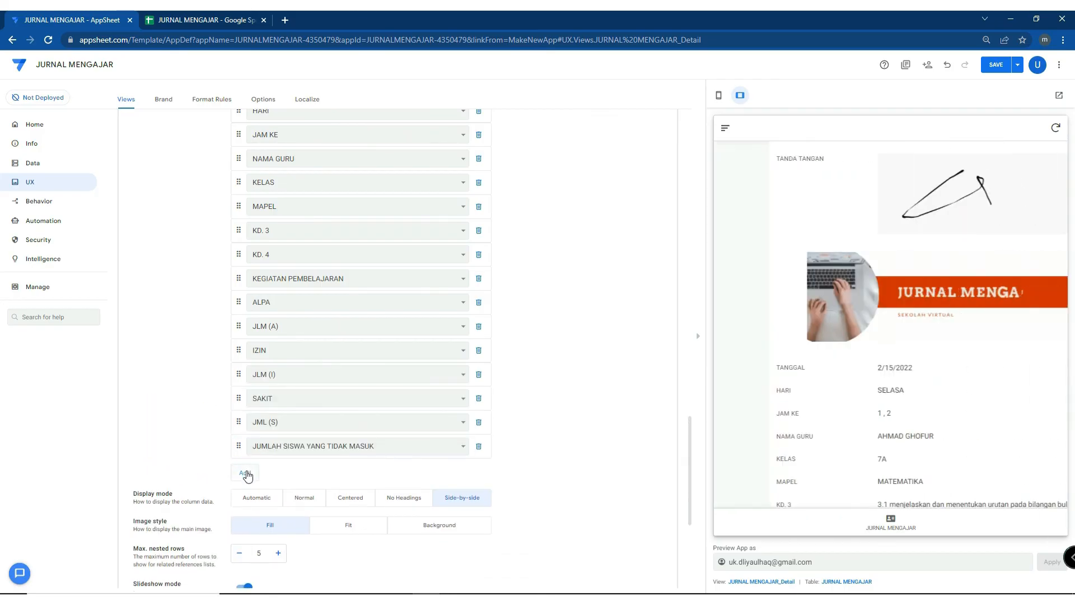
pyautogui.click(246, 473)
pyautogui.click(246, 497)
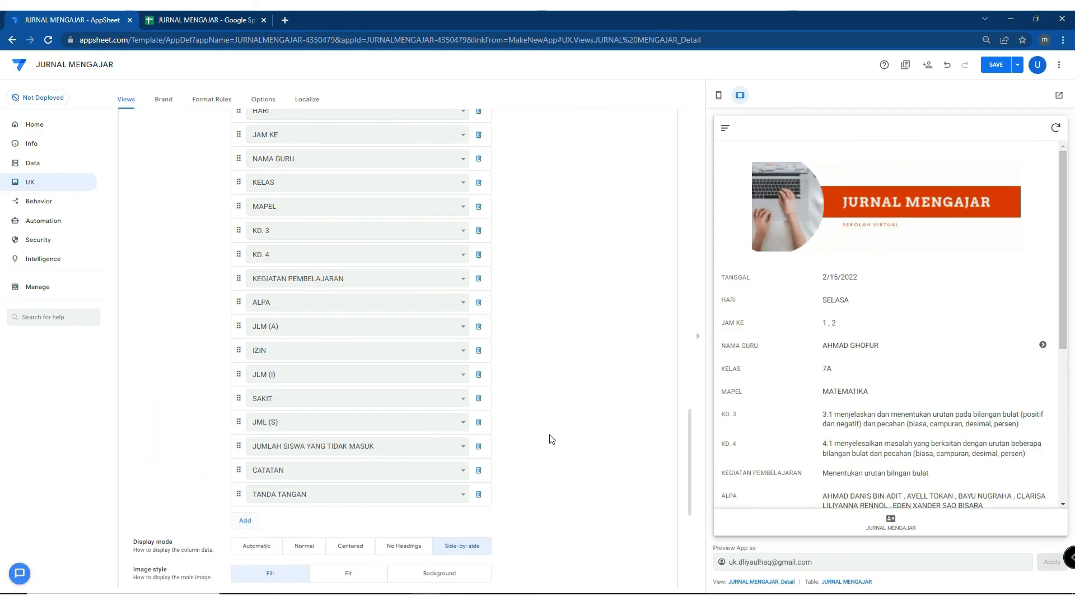
# Check the detail layout in the preview and remove JLM (A), JLM (I) and JML (S) from the column order
pyautogui.scroll(-5, 847, 238)
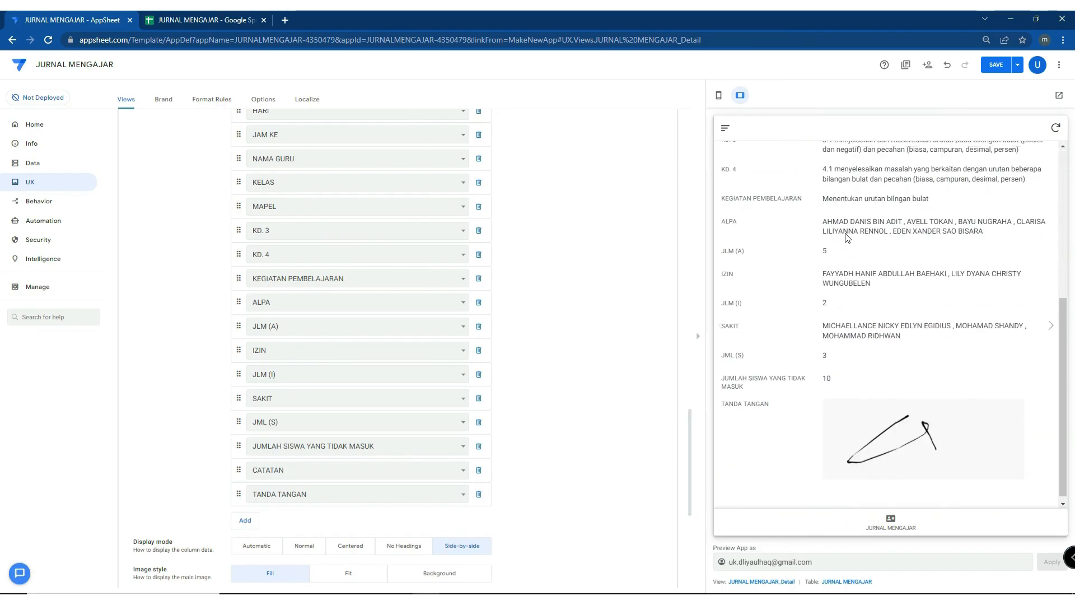
pyautogui.scroll(5, 420, 372)
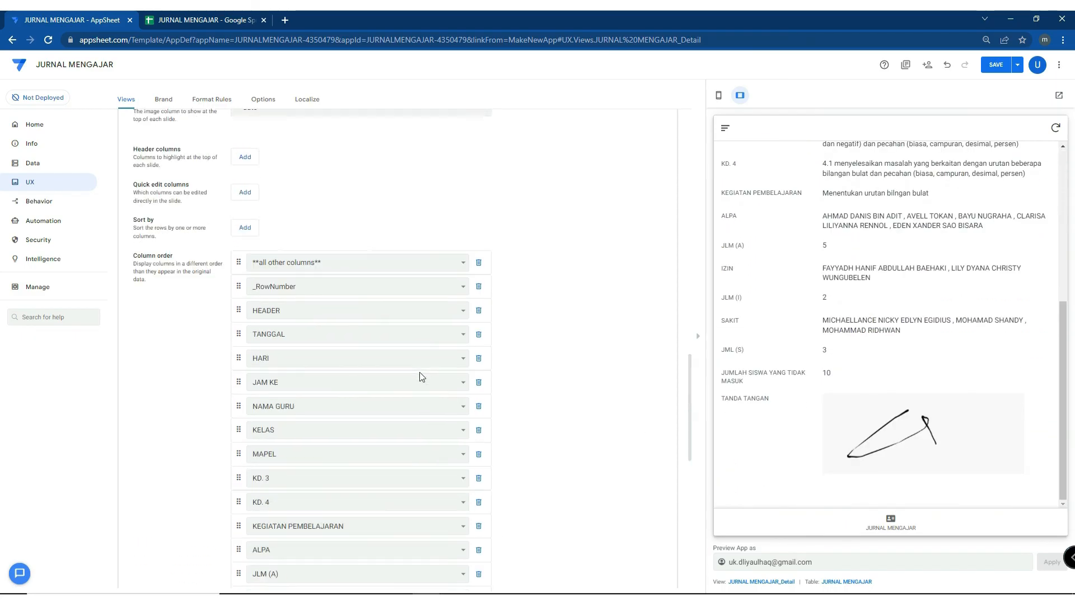
pyautogui.scroll(1, 892, 329)
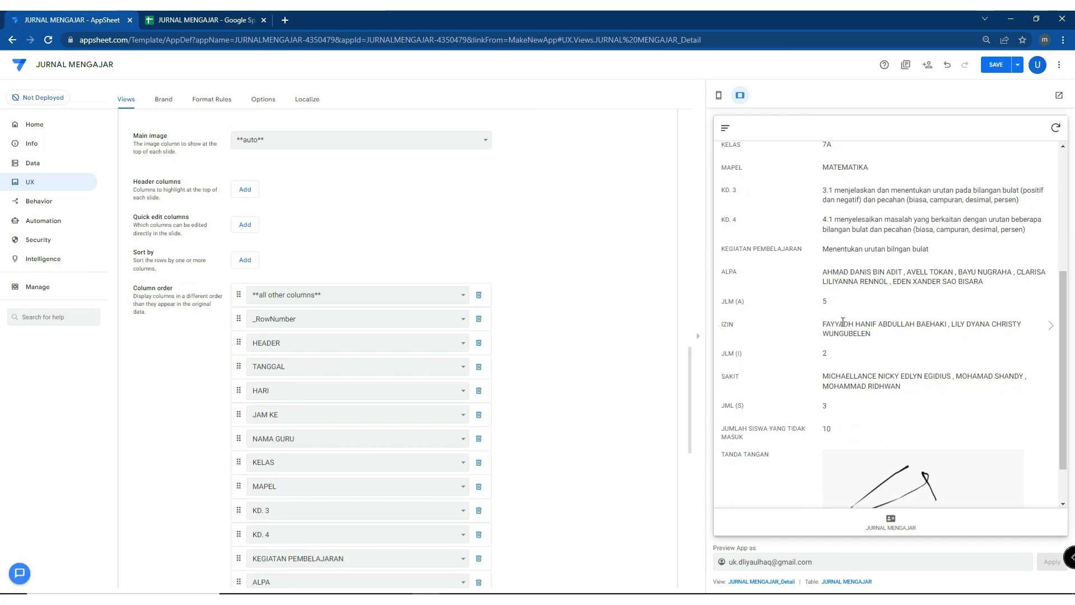
pyautogui.scroll(-3, 352, 401)
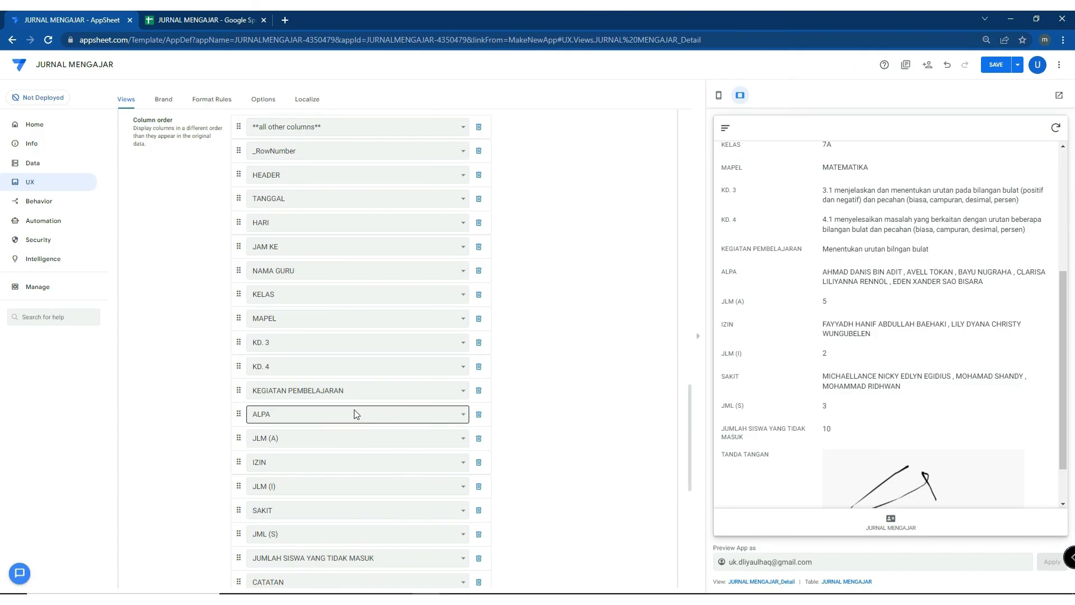
pyautogui.click(480, 443)
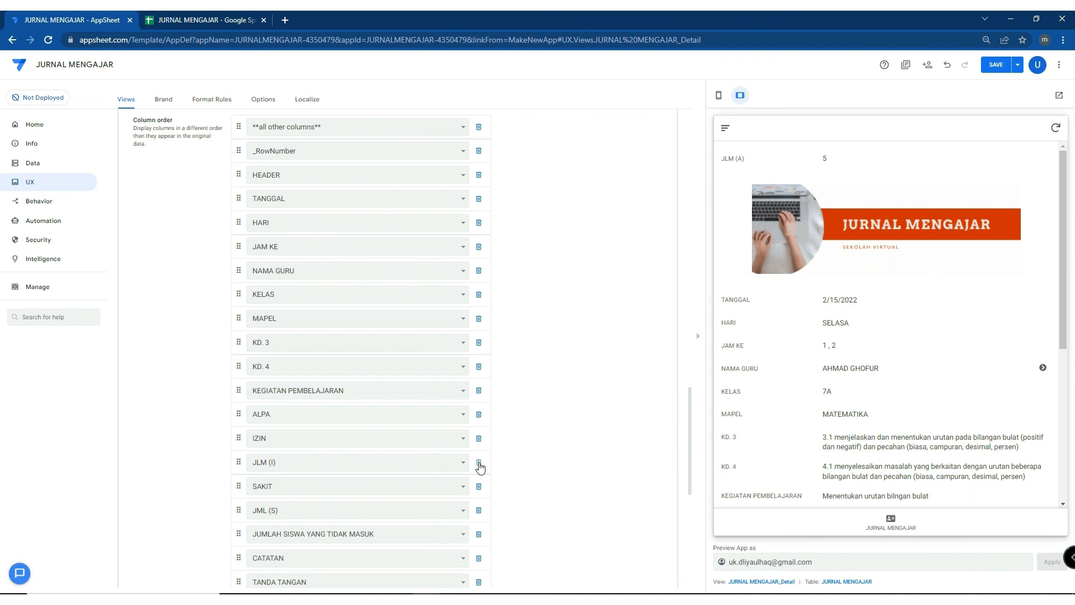
pyautogui.click(479, 463)
pyautogui.click(479, 487)
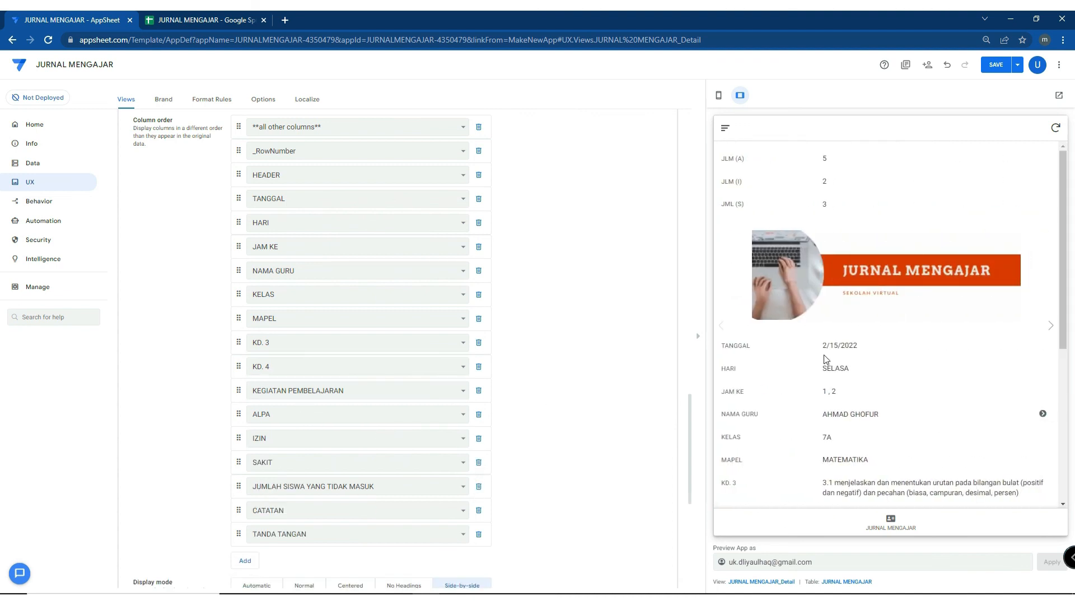
# Remove the **all other columns** and _RowNumber entries from the detail view's column order and save the app
pyautogui.scroll(3, 571, 312)
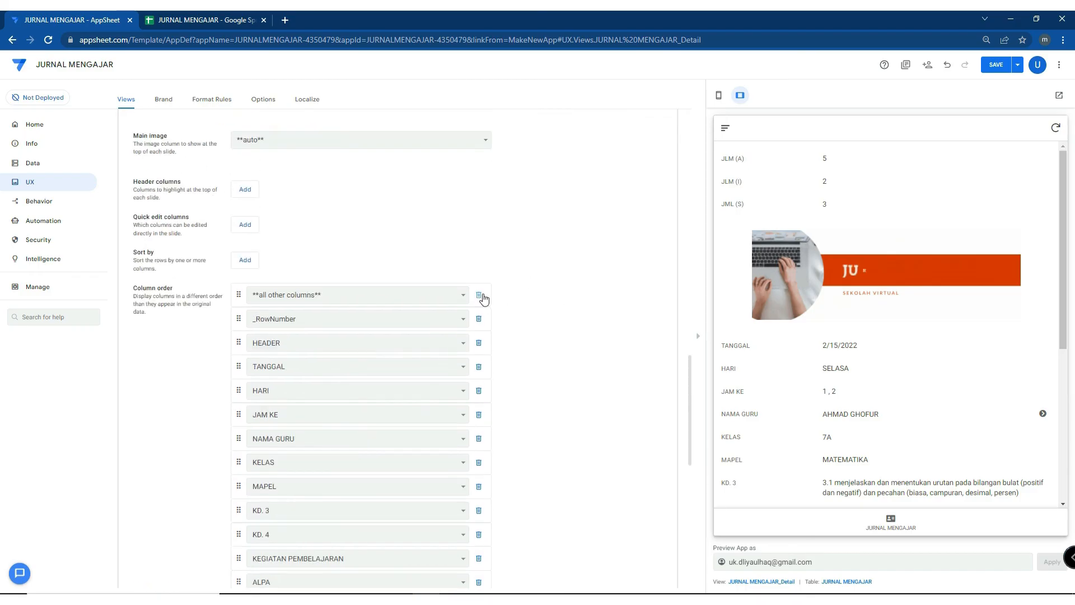
pyautogui.click(479, 295)
pyautogui.click(479, 295)
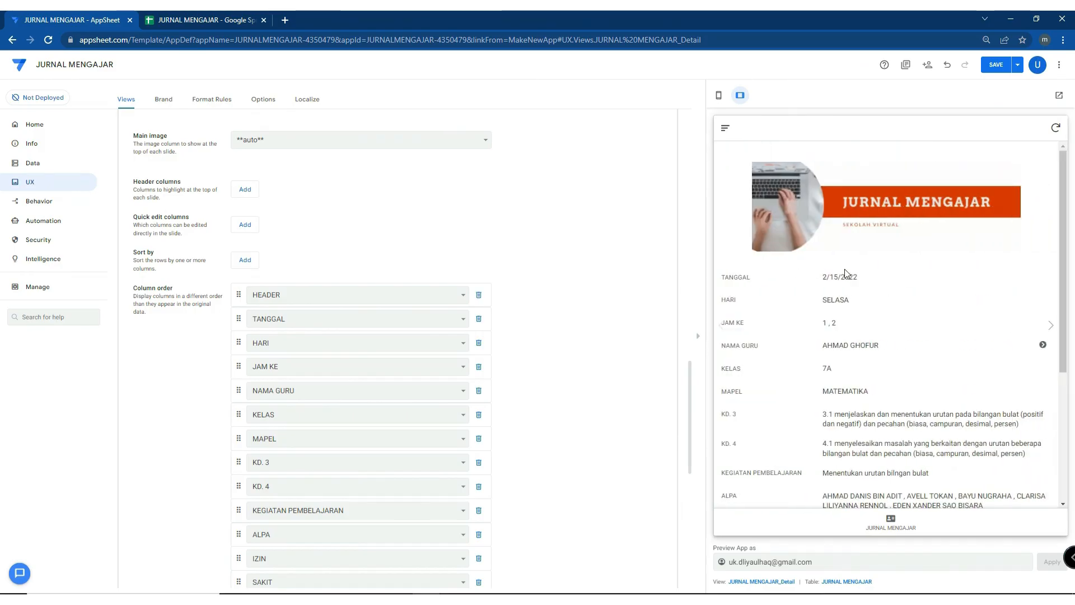
pyautogui.scroll(-4, 852, 286)
pyautogui.moveTo(835, 371); pyautogui.dragTo(823, 368)
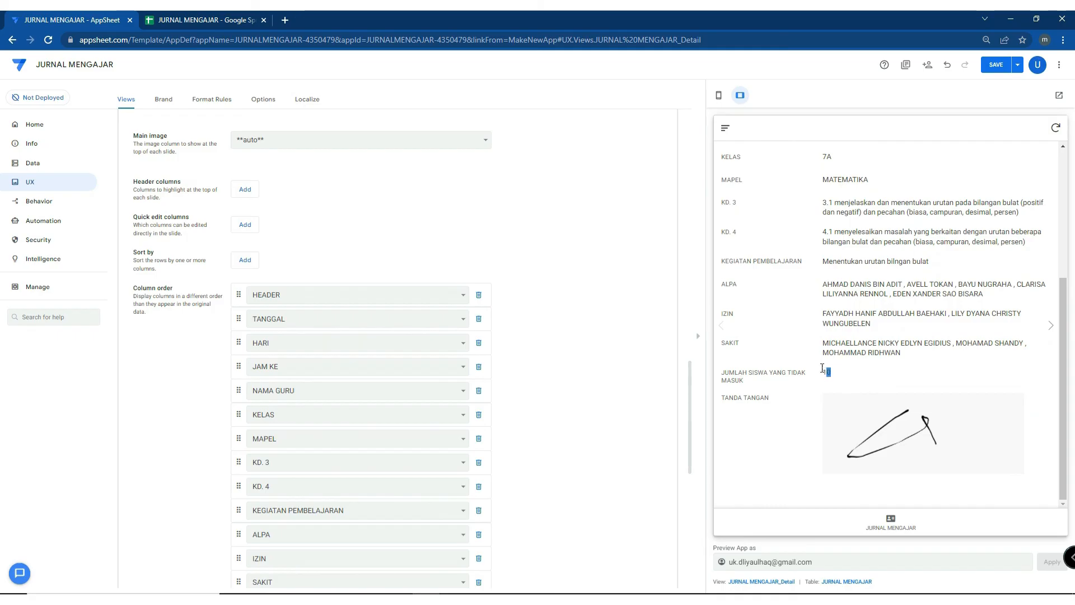
pyautogui.click(995, 64)
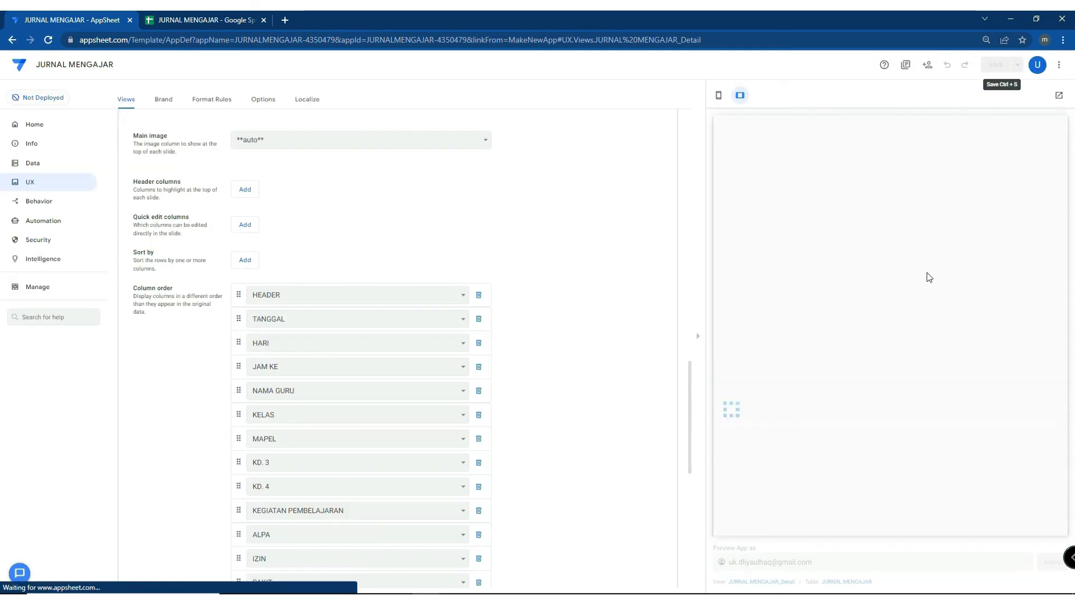
# Review the saved detail layout in the preview and open the app in its own browser tab, returning to the editor
pyautogui.scroll(-4, 908, 305)
pyautogui.scroll(-2, 907, 303)
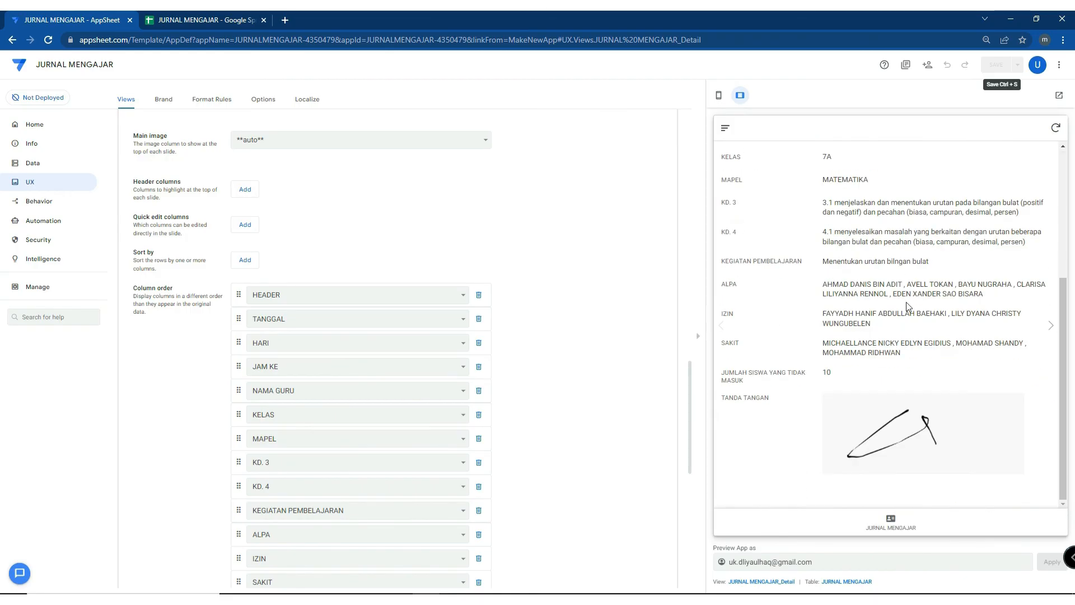
pyautogui.scroll(4, 800, 194)
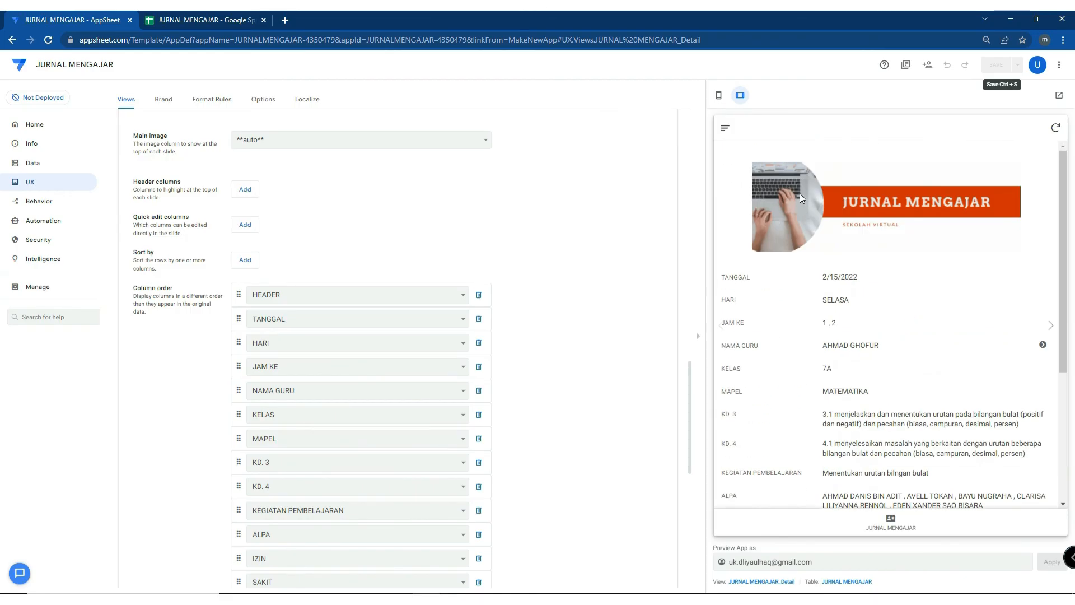
pyautogui.click(1059, 96)
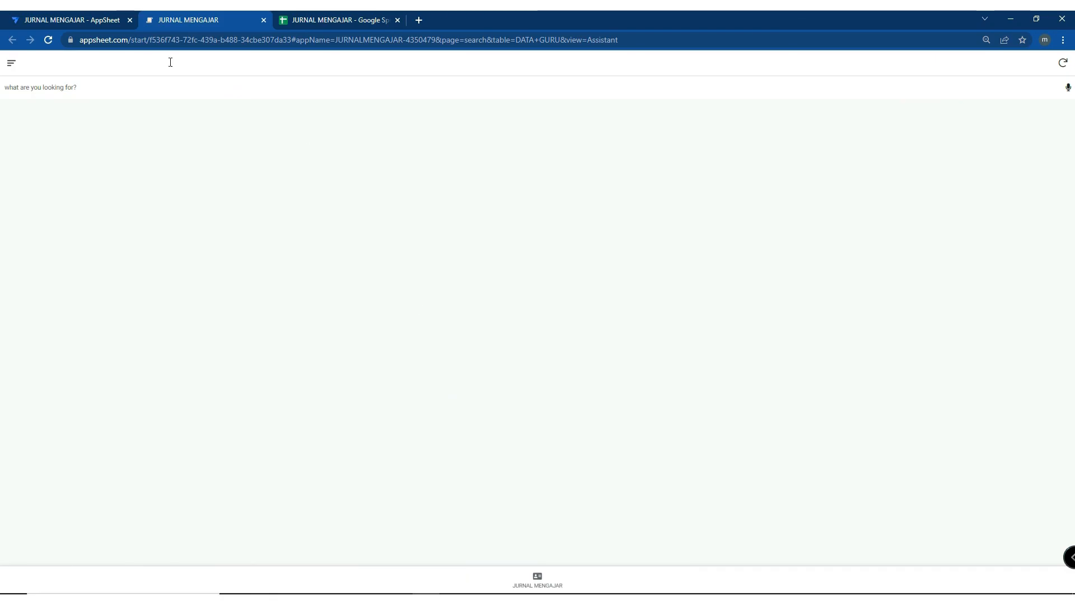
pyautogui.click(121, 14)
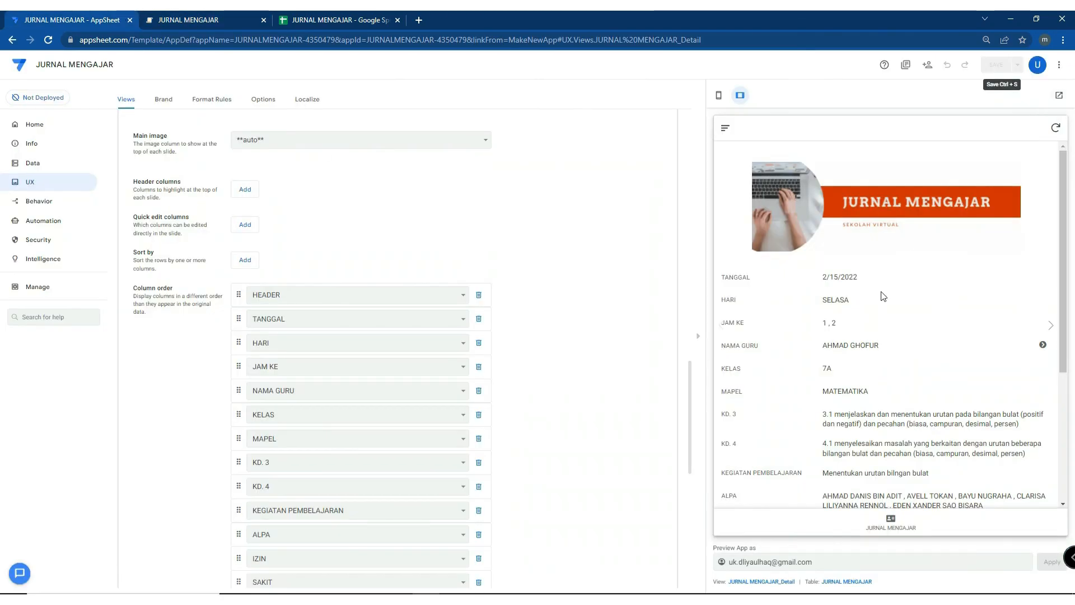
# Change the preview to phone size and examine the entry's detail layout there
pyautogui.scroll(-4, 883, 297)
pyautogui.click(719, 96)
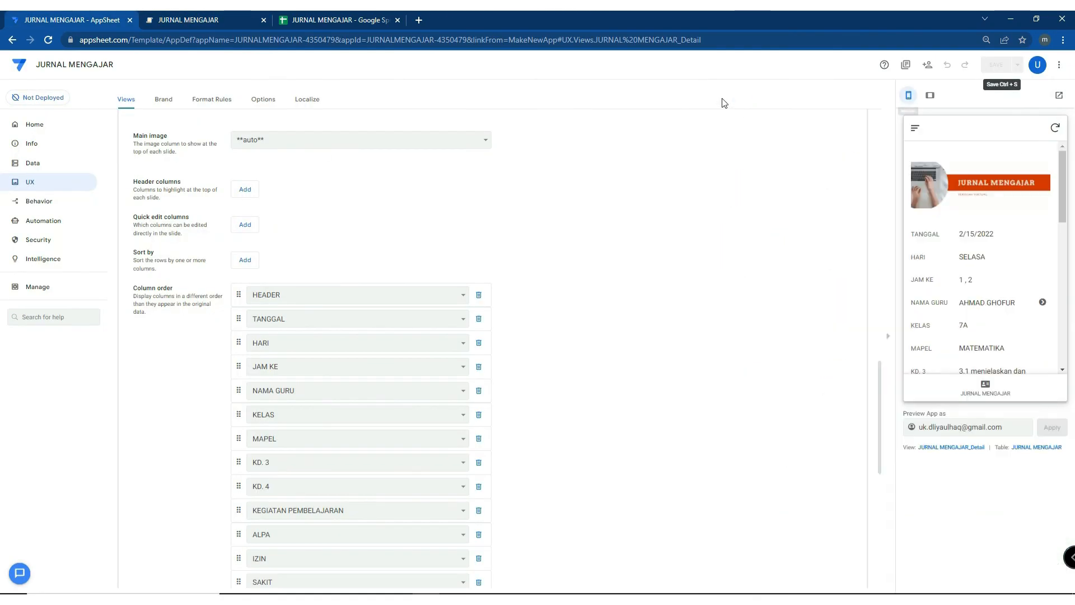
pyautogui.scroll(-8, 979, 279)
pyautogui.scroll(8, 979, 279)
# Show the JURNAL MENGAJAR table in the separately opened app and look through all its columns
pyautogui.click(202, 18)
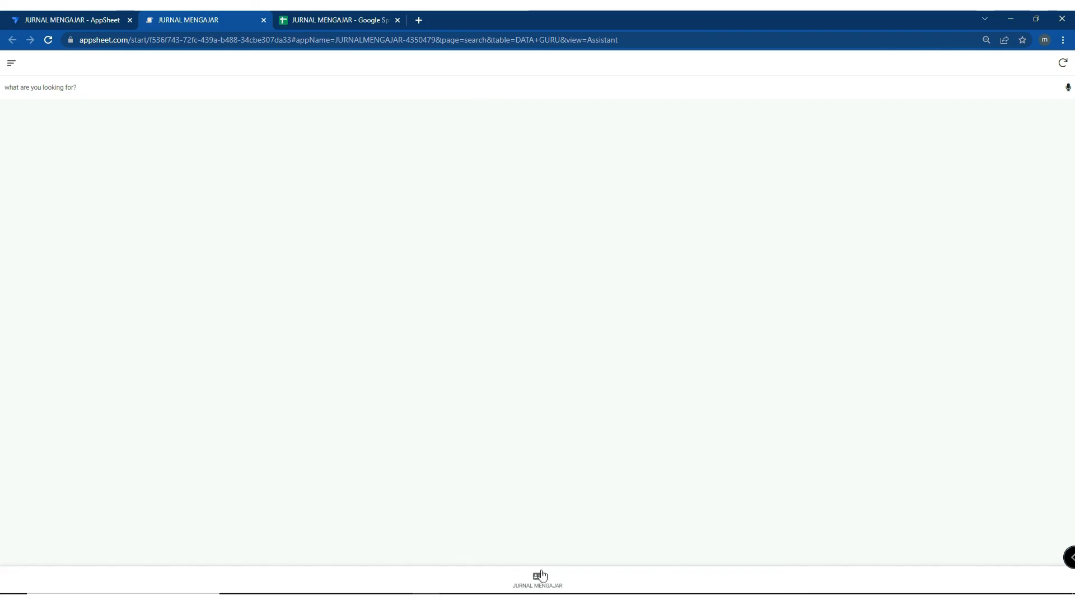
pyautogui.click(542, 575)
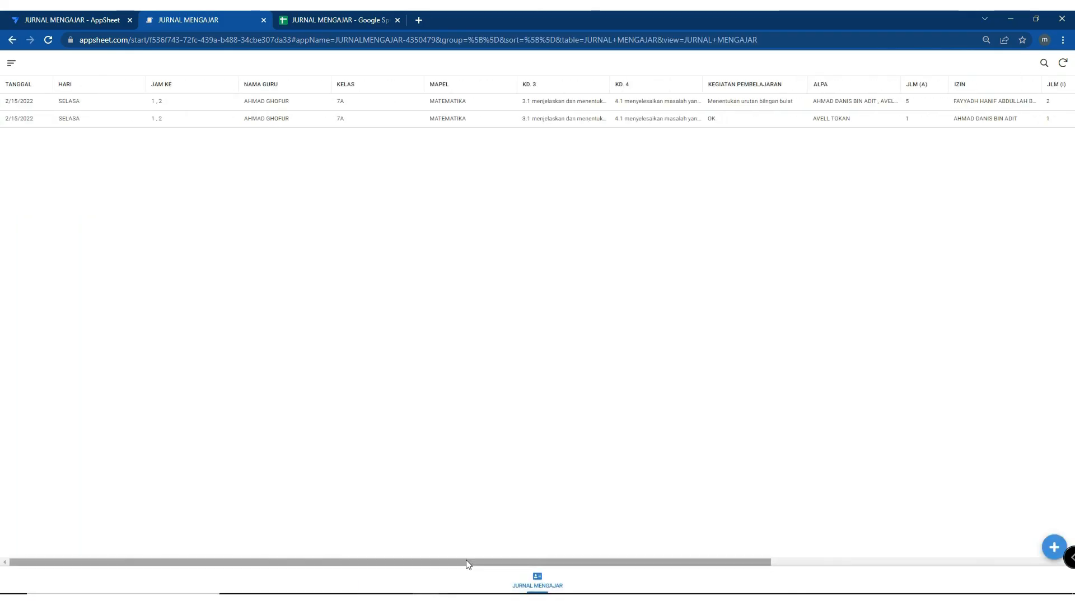
pyautogui.moveTo(469, 565); pyautogui.dragTo(817, 582)
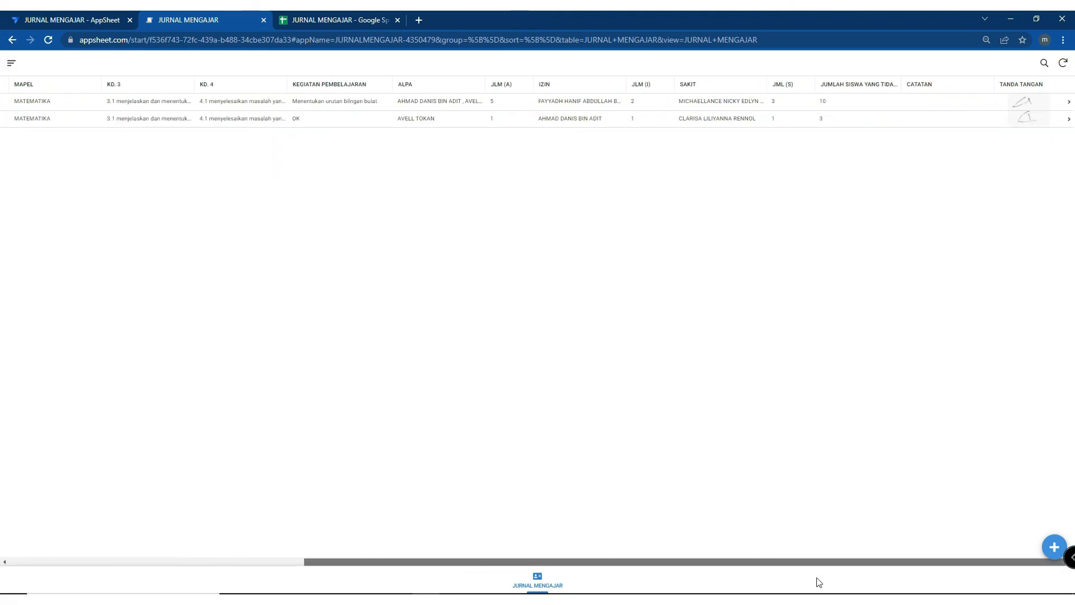
pyautogui.moveTo(896, 582); pyautogui.dragTo(154, 380)
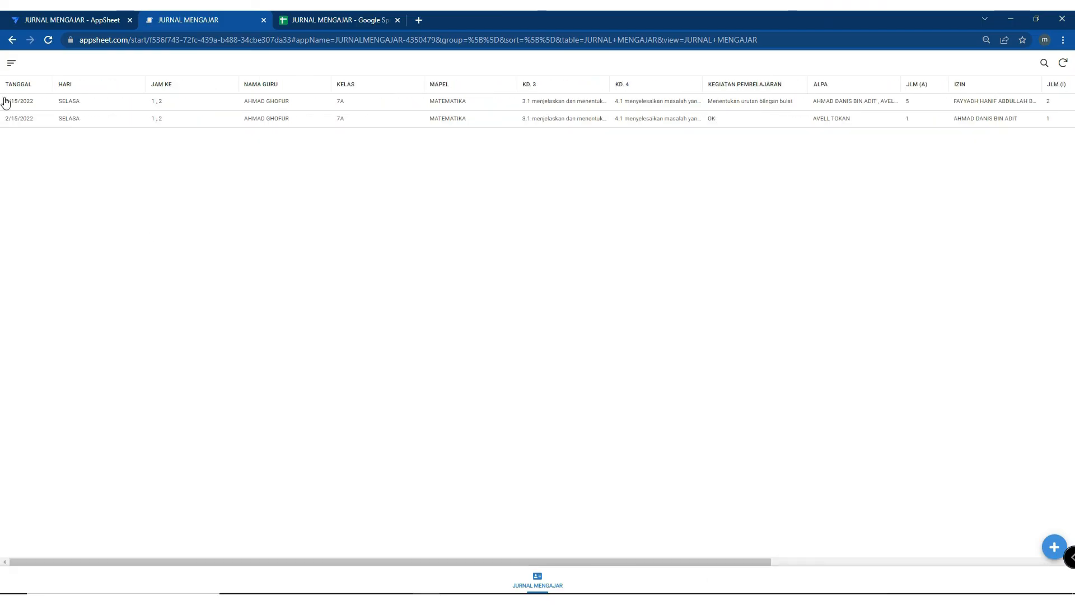
# Return to the app editor and show the JURNAL MENGAJAR table in the tablet-size preview
pyautogui.click(56, 16)
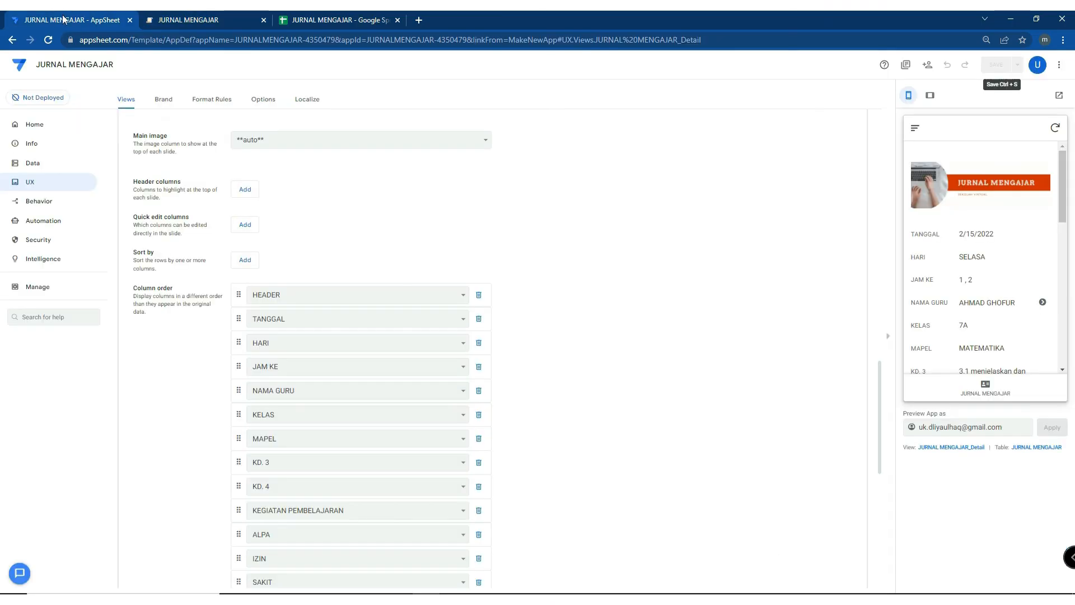
pyautogui.click(930, 96)
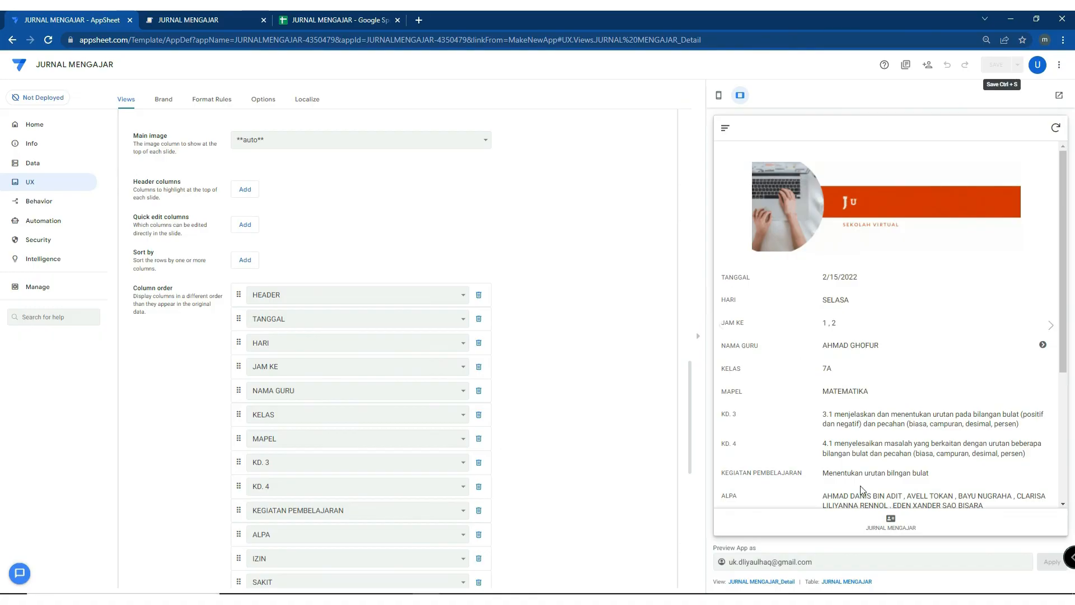
pyautogui.click(877, 531)
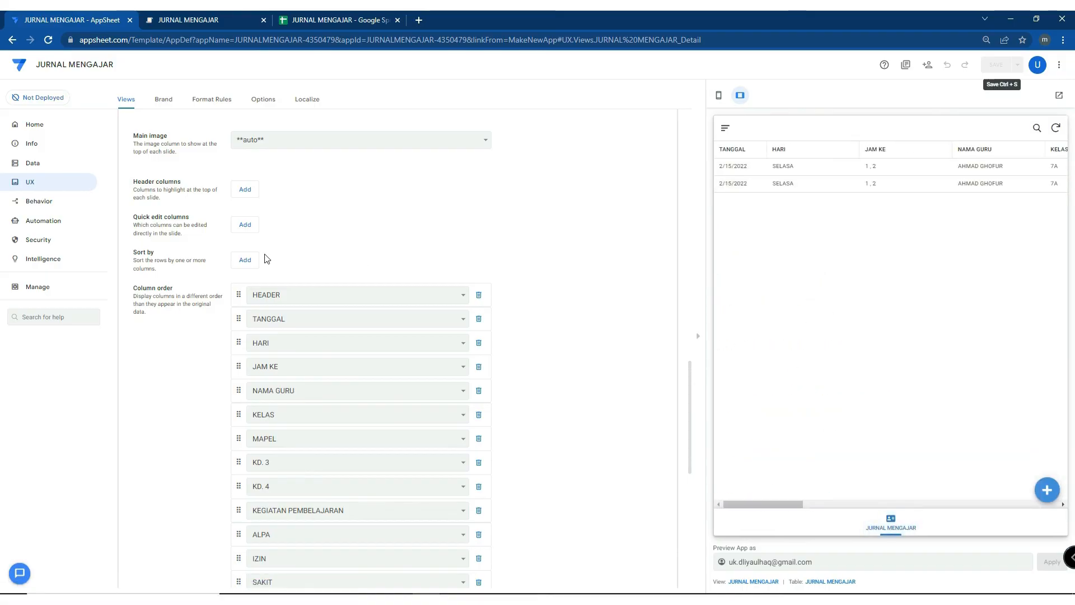
# Collapse the detail view settings and bring up the view options of the JURNAL MENGAJAR primary view
pyautogui.scroll(6, 264, 259)
pyautogui.click(291, 363)
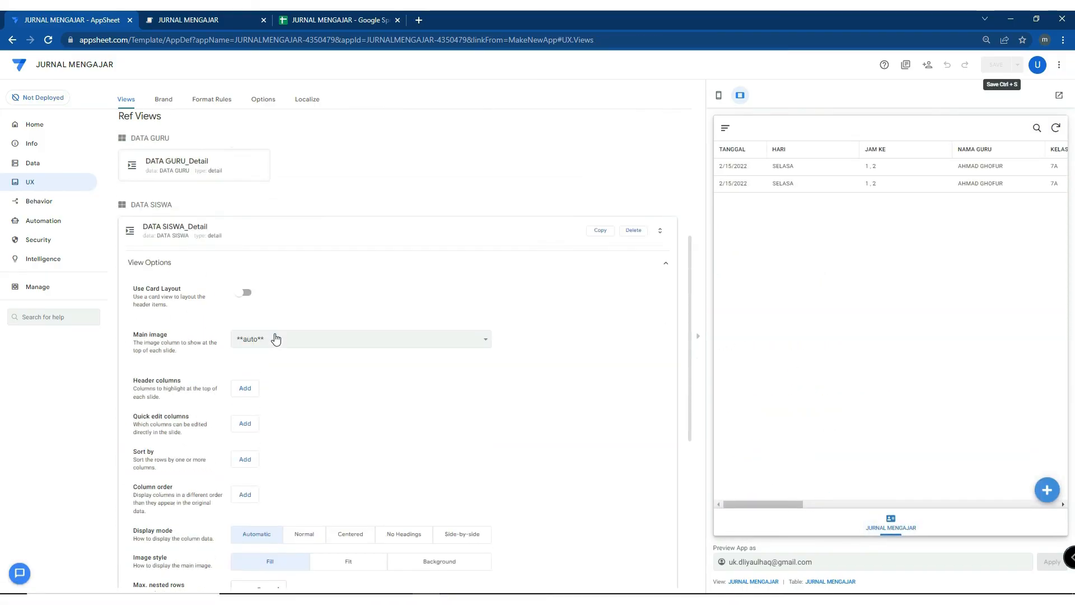
pyautogui.click(298, 396)
pyautogui.scroll(3, 221, 377)
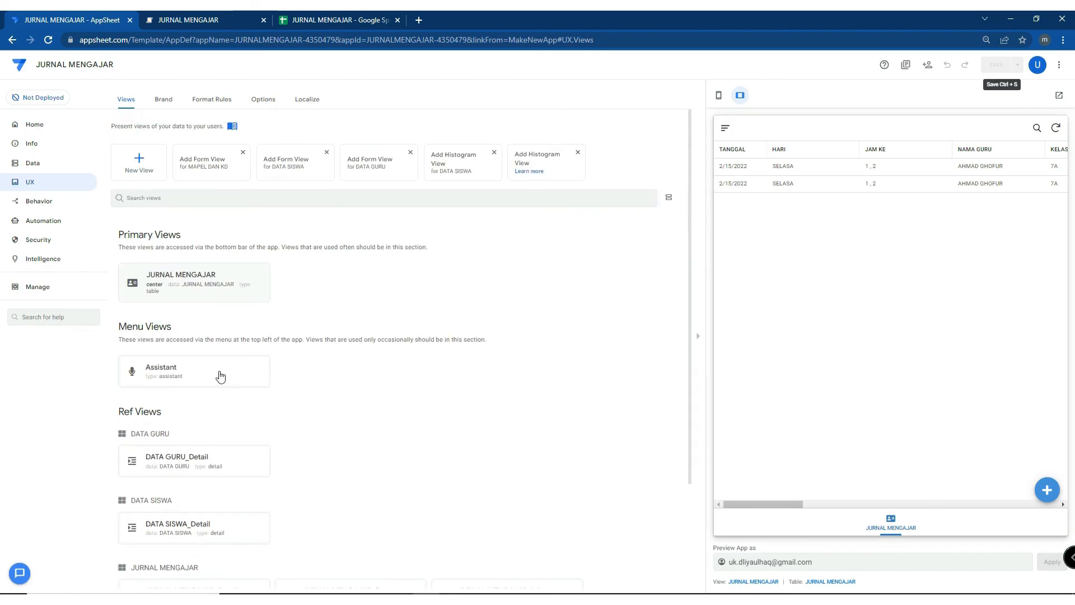
pyautogui.click(213, 274)
pyautogui.scroll(-6, 298, 308)
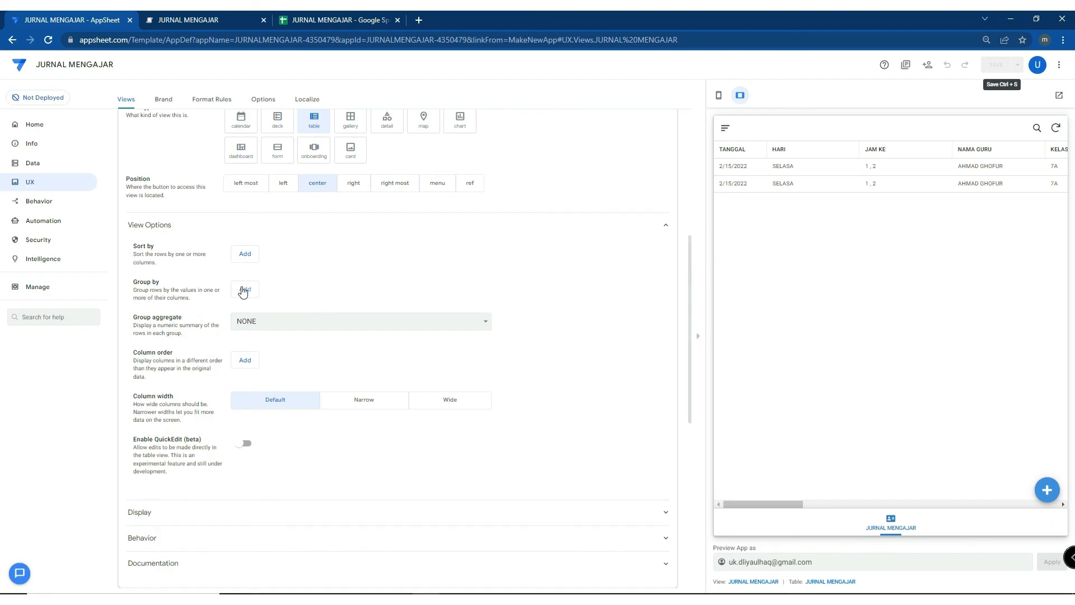
# Group the view's rows by TANGGAL in ascending order, with _RowNumber ascending as a second grouping level
pyautogui.click(243, 290)
pyautogui.click(269, 288)
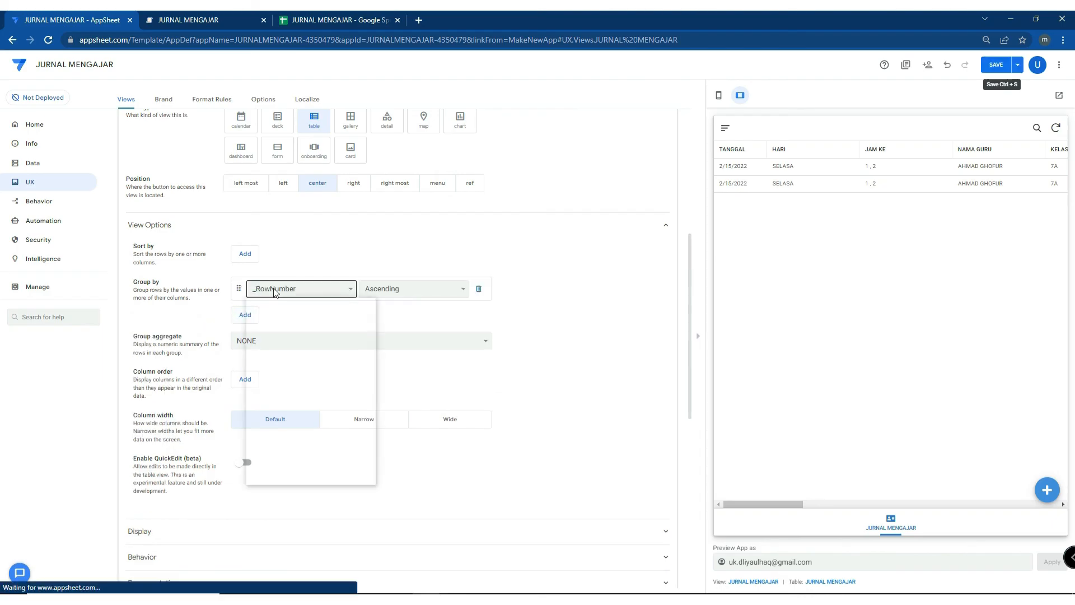
pyautogui.click(290, 321)
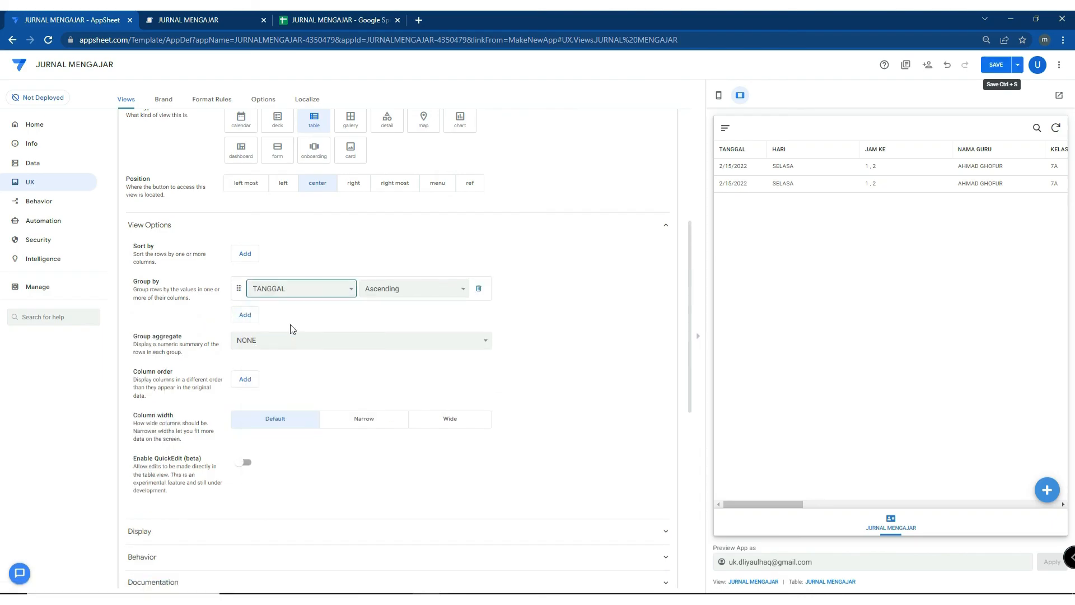
pyautogui.click(255, 315)
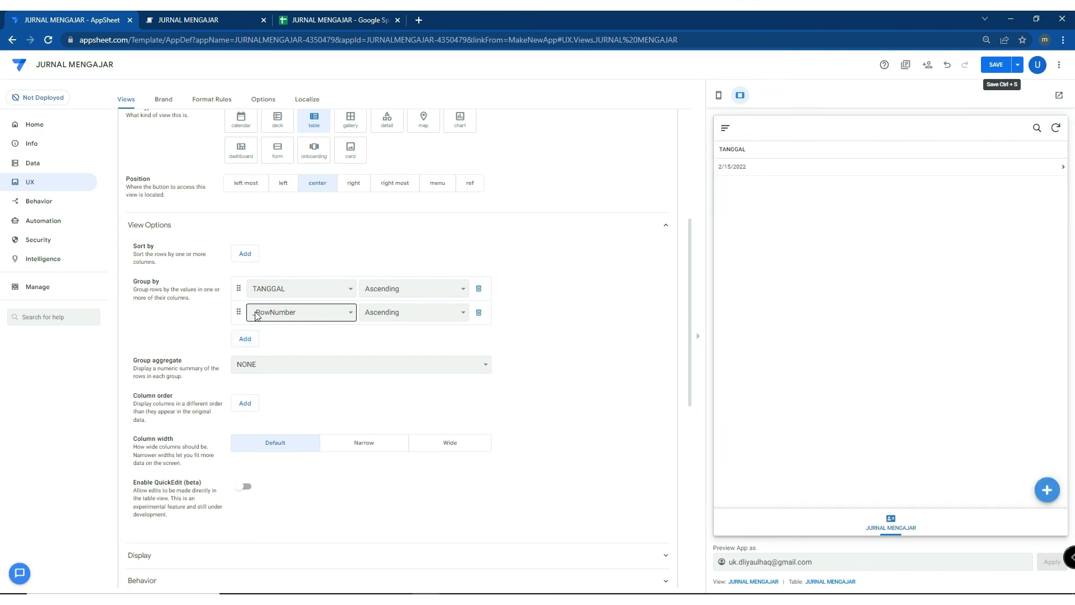
# Set the group aggregate to COUNT and check the entries of the date group in the preview
pyautogui.click(276, 367)
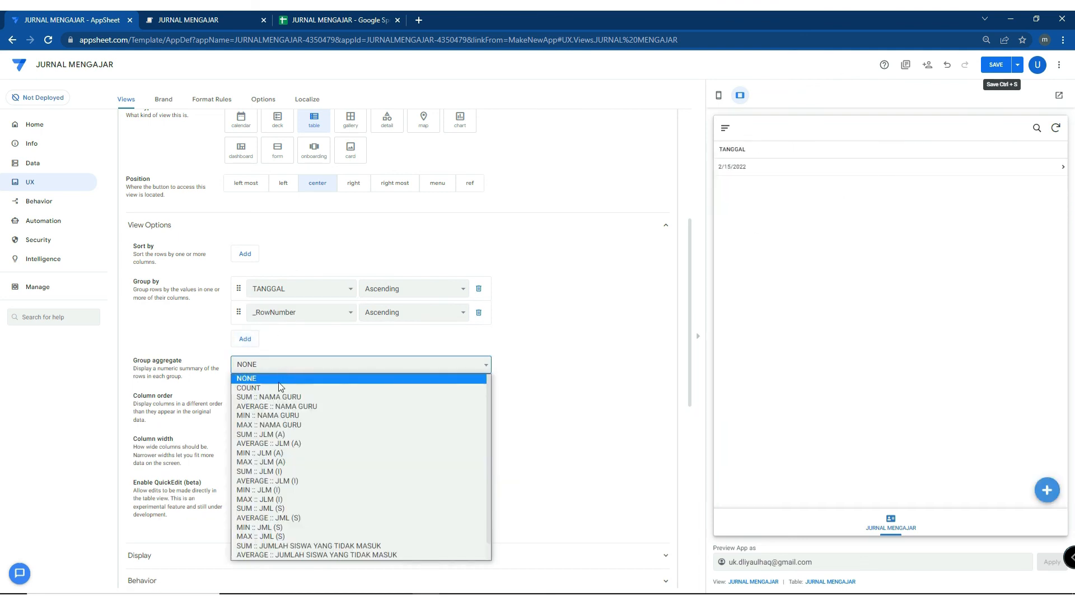
pyautogui.click(277, 387)
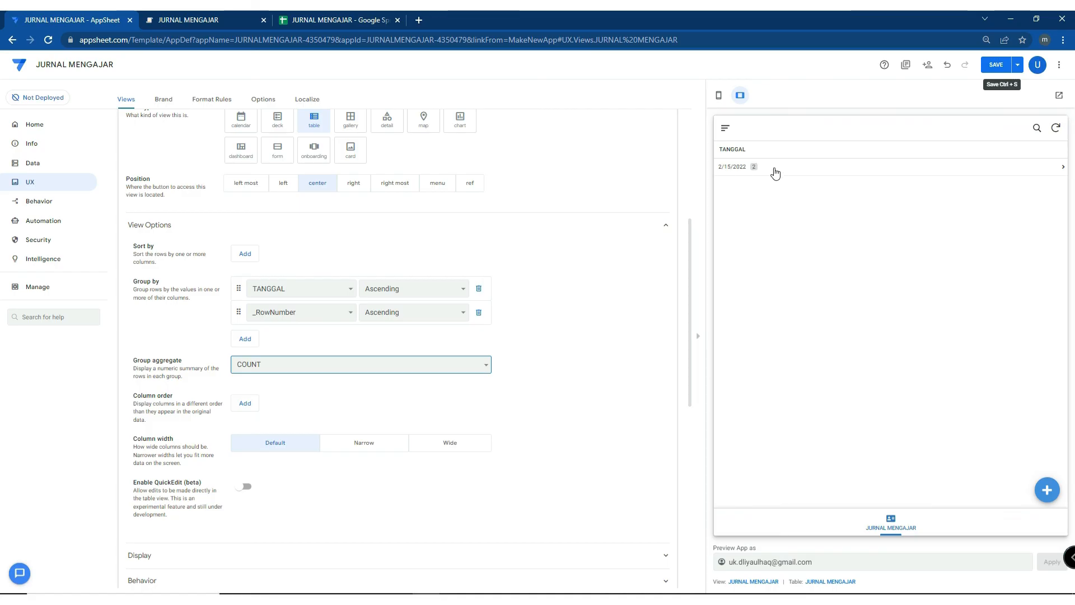
pyautogui.click(774, 169)
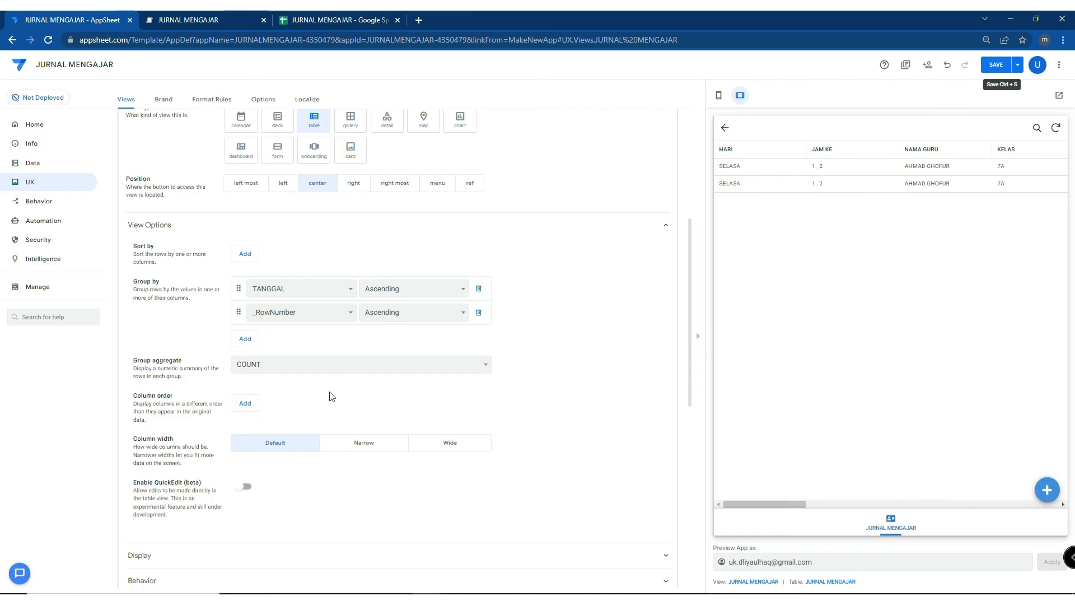
pyautogui.click(725, 128)
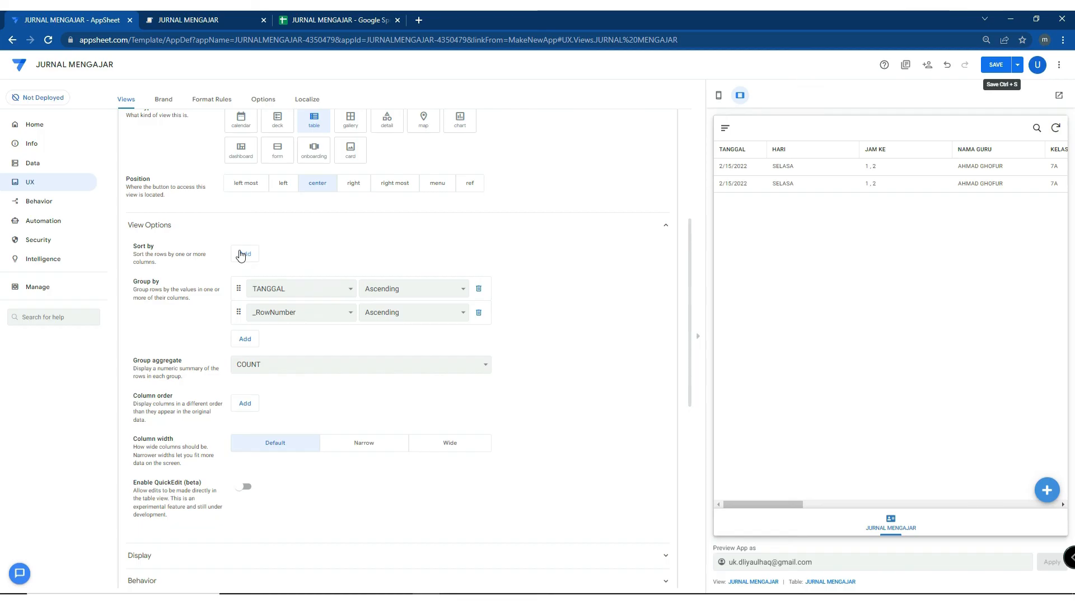
# Sort the rows by _RowNumber in descending order, check the date group's columns in the preview, and save the app
pyautogui.click(241, 255)
pyautogui.click(420, 253)
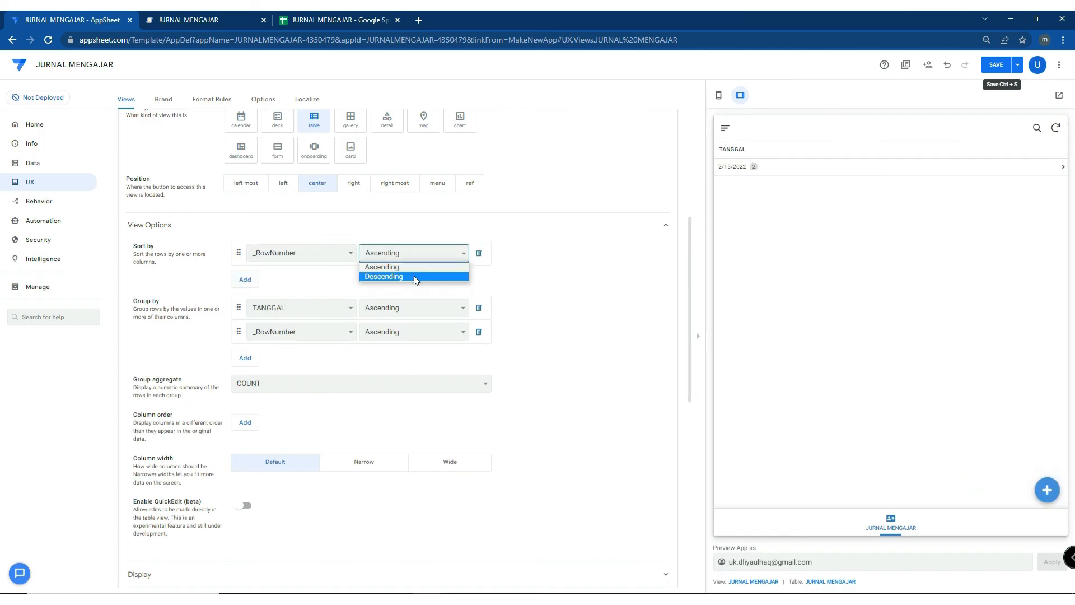
pyautogui.click(414, 276)
pyautogui.click(852, 170)
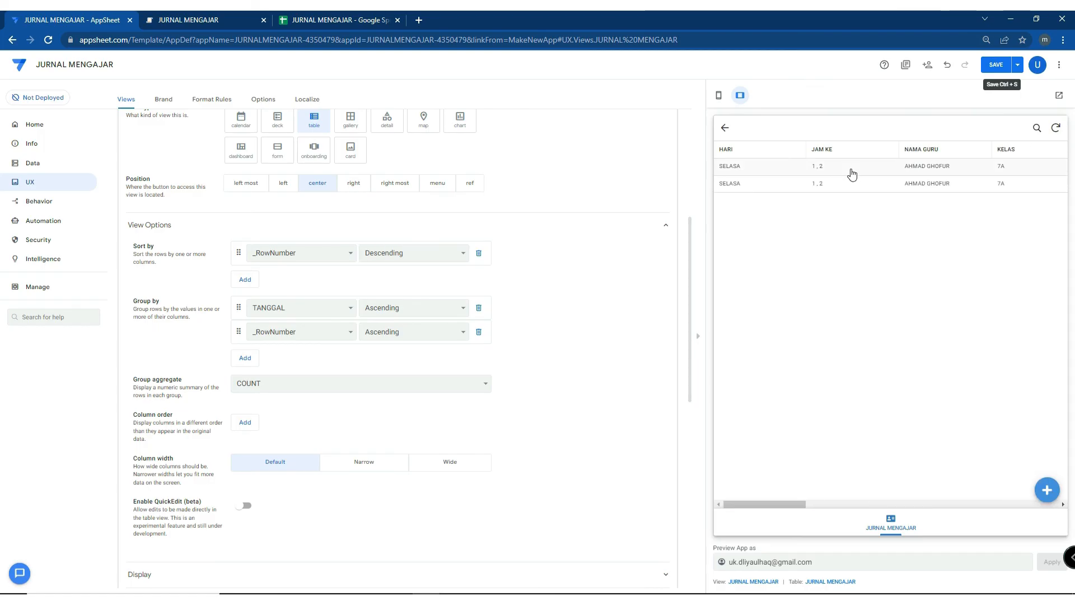
pyautogui.moveTo(764, 502); pyautogui.dragTo(1074, 520)
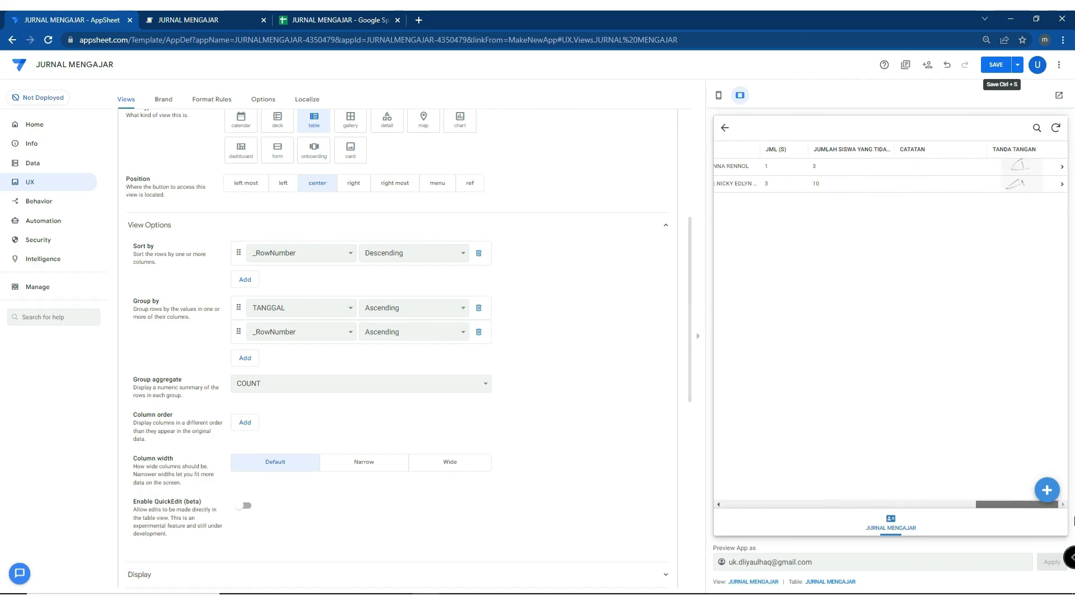
pyautogui.click(728, 132)
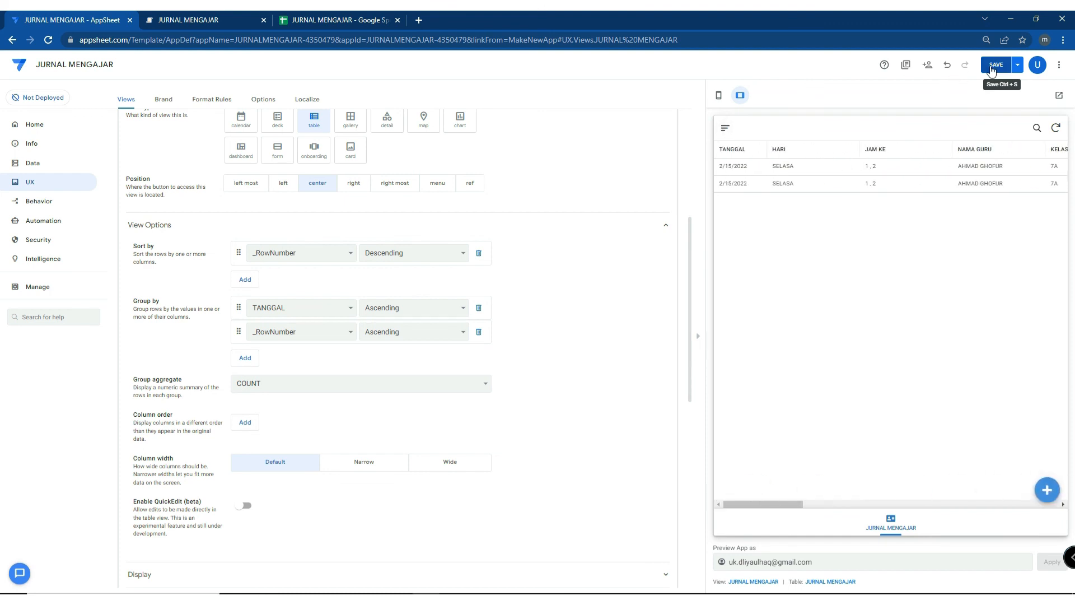
pyautogui.click(996, 65)
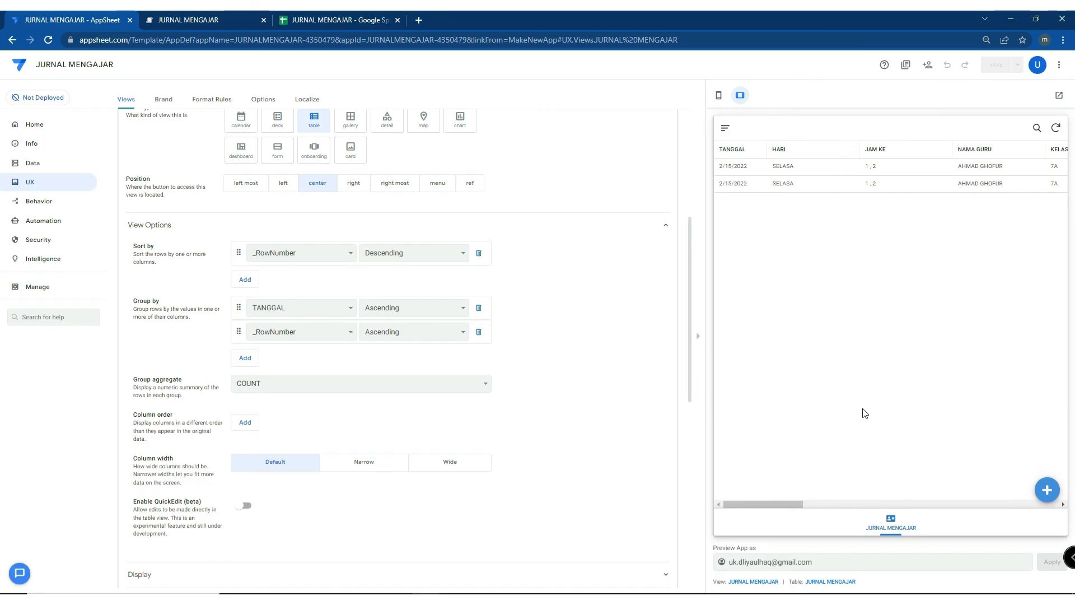
# Enable QuickEdit for the table view and try editing the IZIN value of the first entry in the preview
pyautogui.scroll(-2, 268, 415)
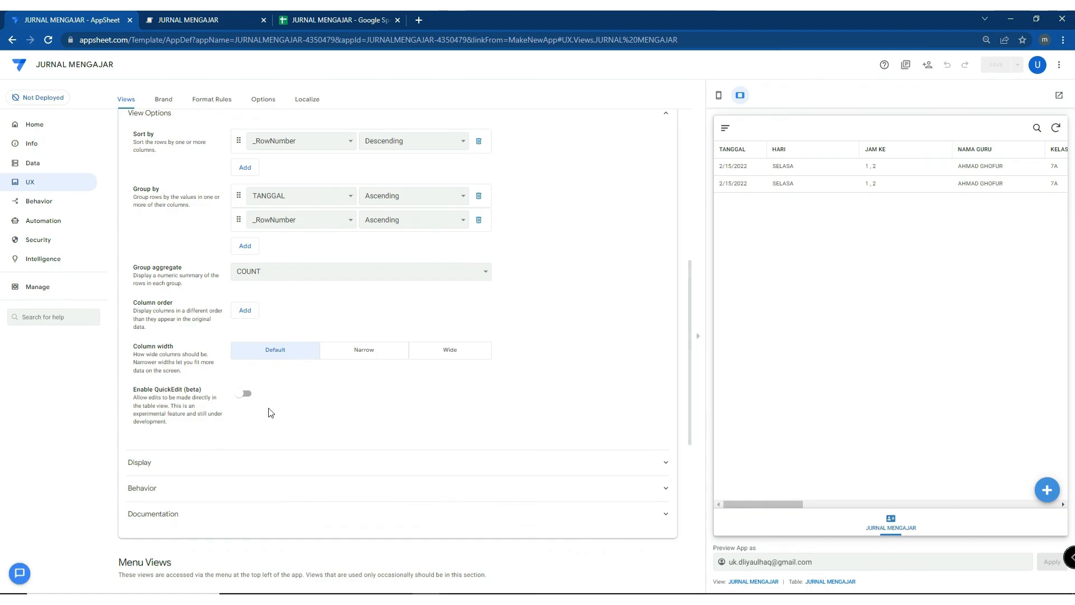
pyautogui.click(243, 395)
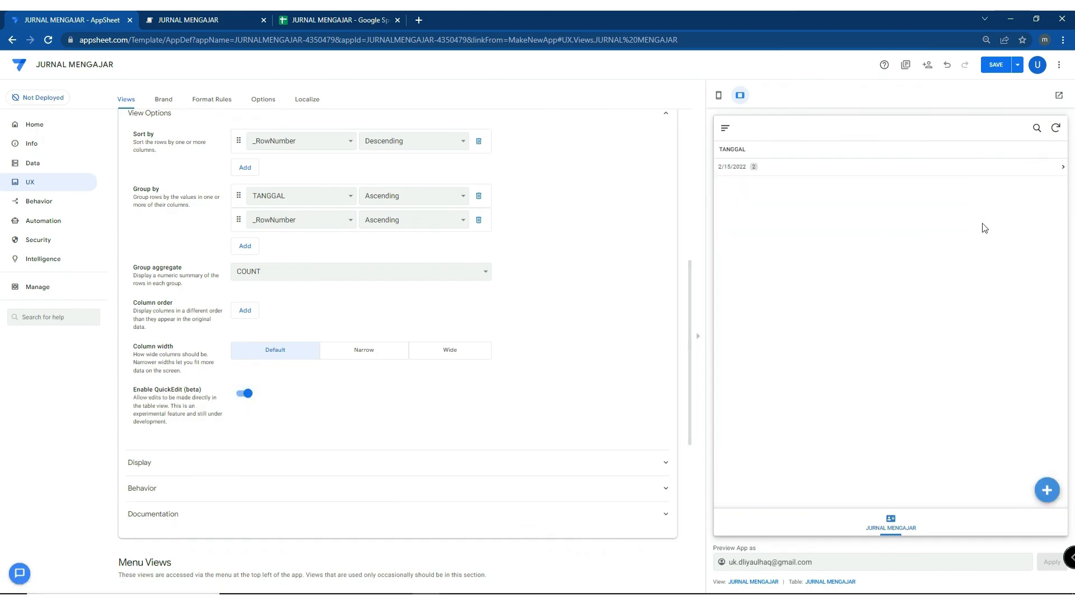
pyautogui.click(849, 172)
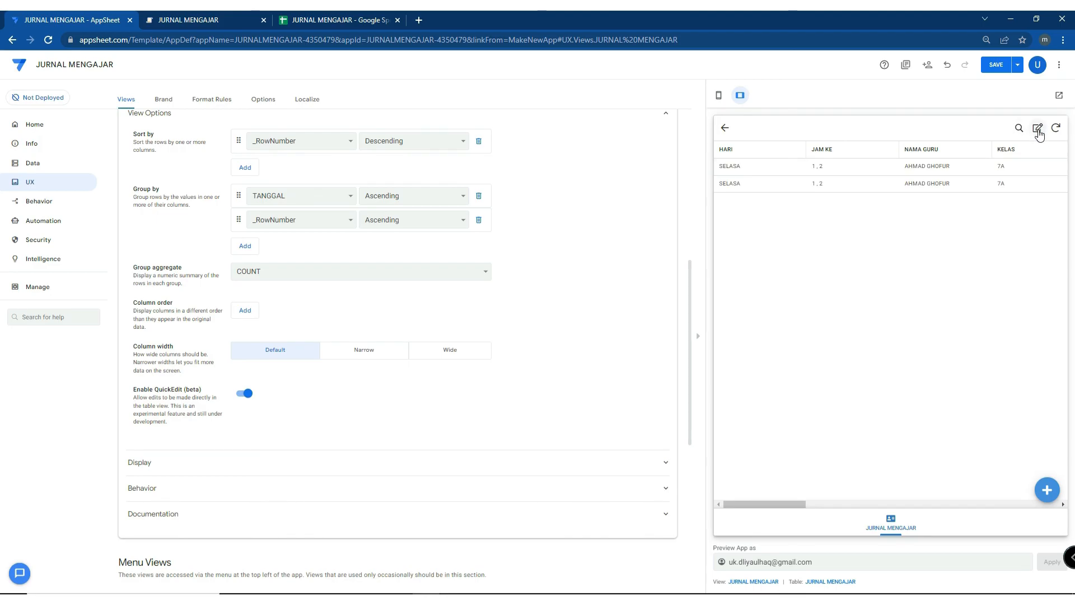
pyautogui.click(1038, 129)
pyautogui.moveTo(804, 505); pyautogui.dragTo(981, 509)
pyautogui.click(893, 167)
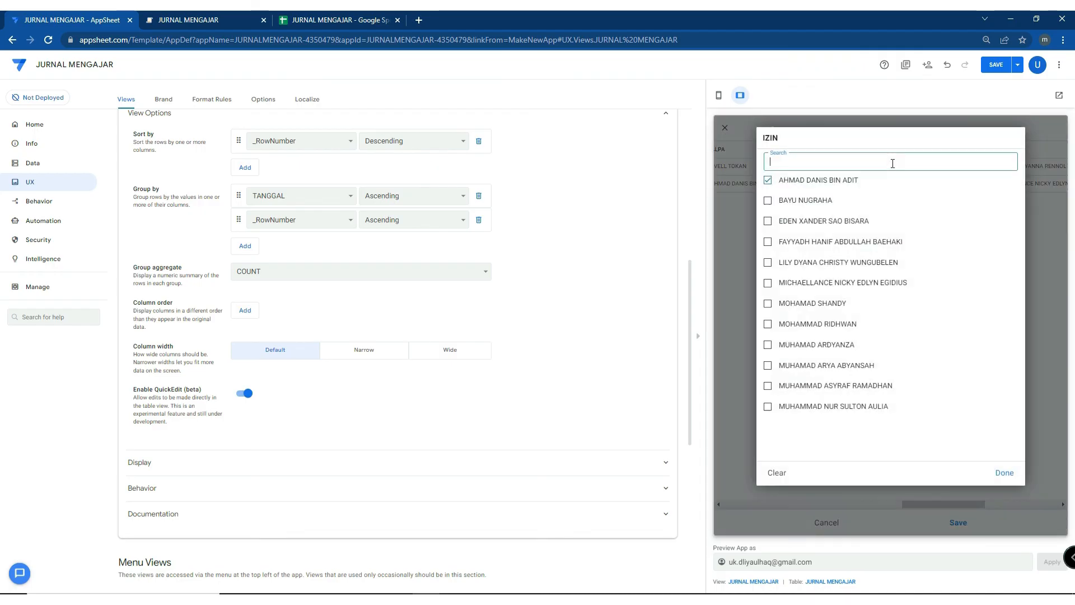
pyautogui.click(1010, 474)
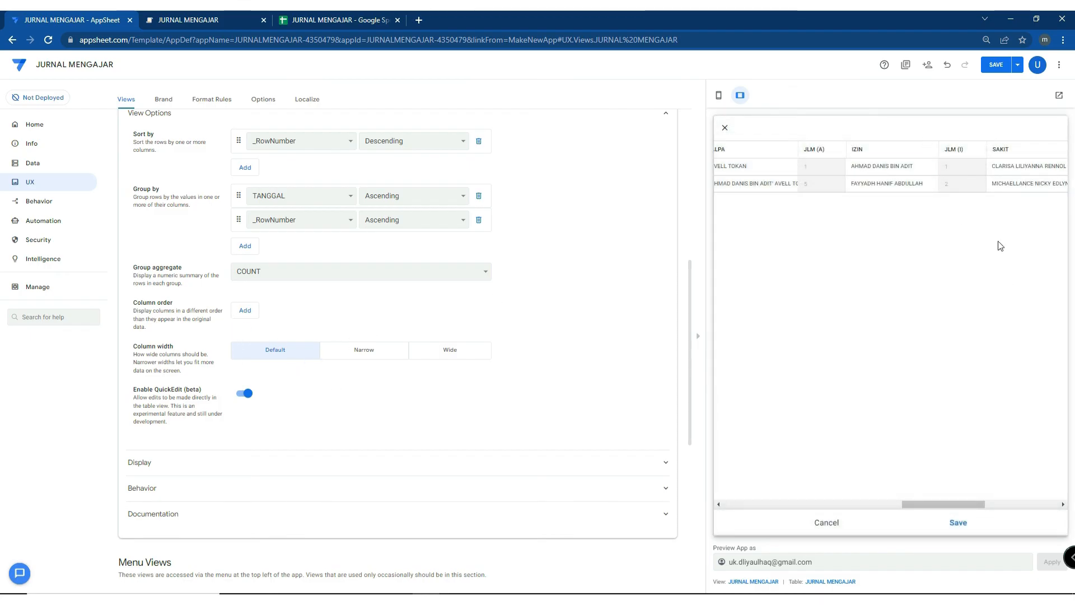
# Turn QuickEdit off for the table view and save the app
pyautogui.click(244, 393)
pyautogui.click(1002, 66)
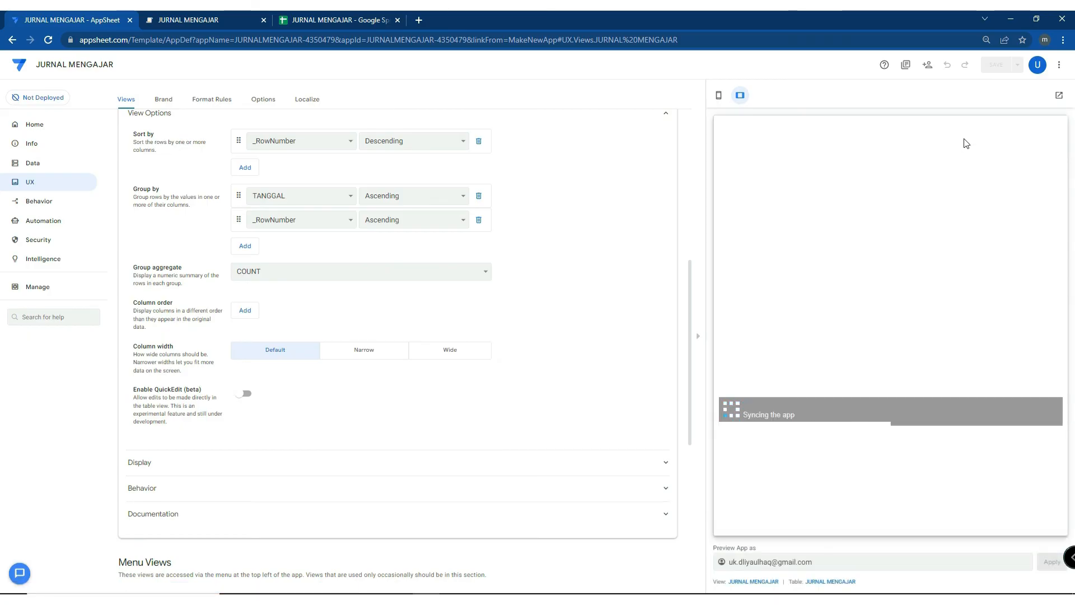
# Switch to the separately opened app, sync it, and examine the JURNAL MENGAJAR table there
pyautogui.hotkey('ctrl', 'Tab')
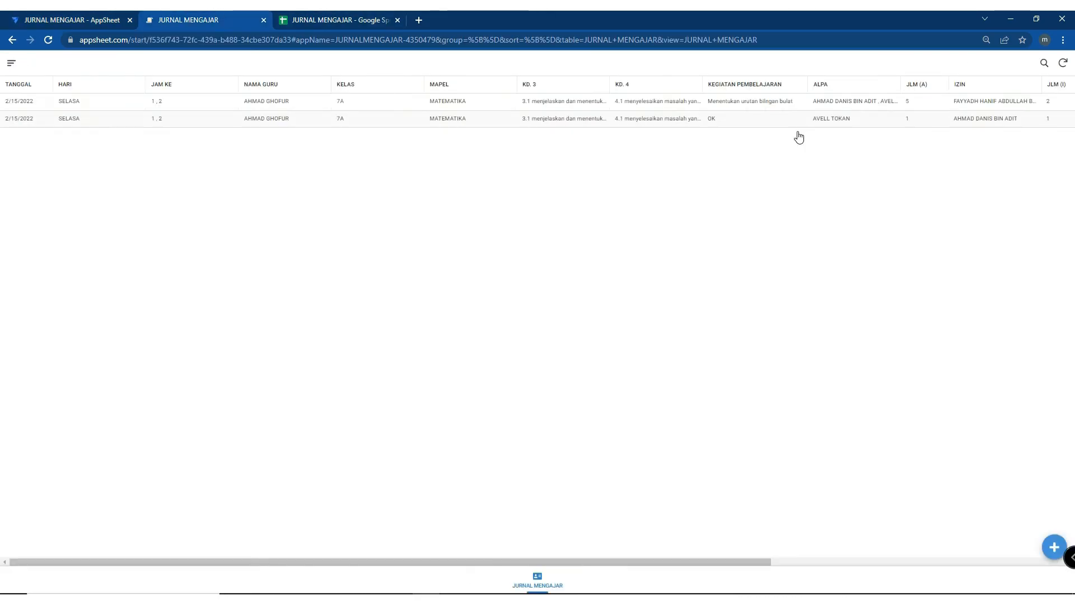
pyautogui.click(1063, 63)
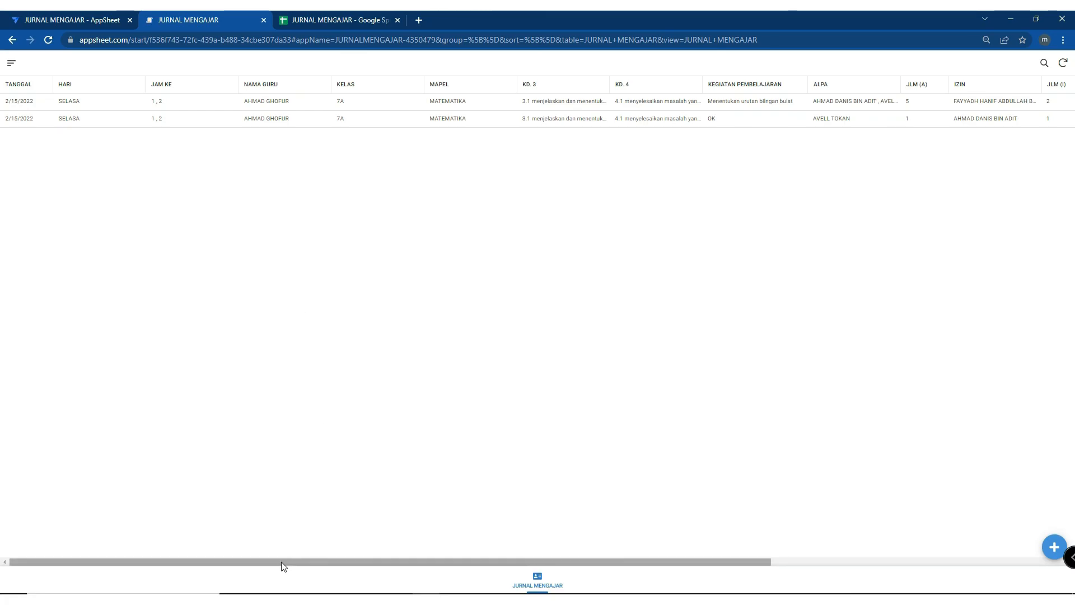
pyautogui.moveTo(282, 562)
pyautogui.mouseDown()
pyautogui.moveTo(618, 577)
pyautogui.moveTo(266, 555)
pyautogui.mouseUp()
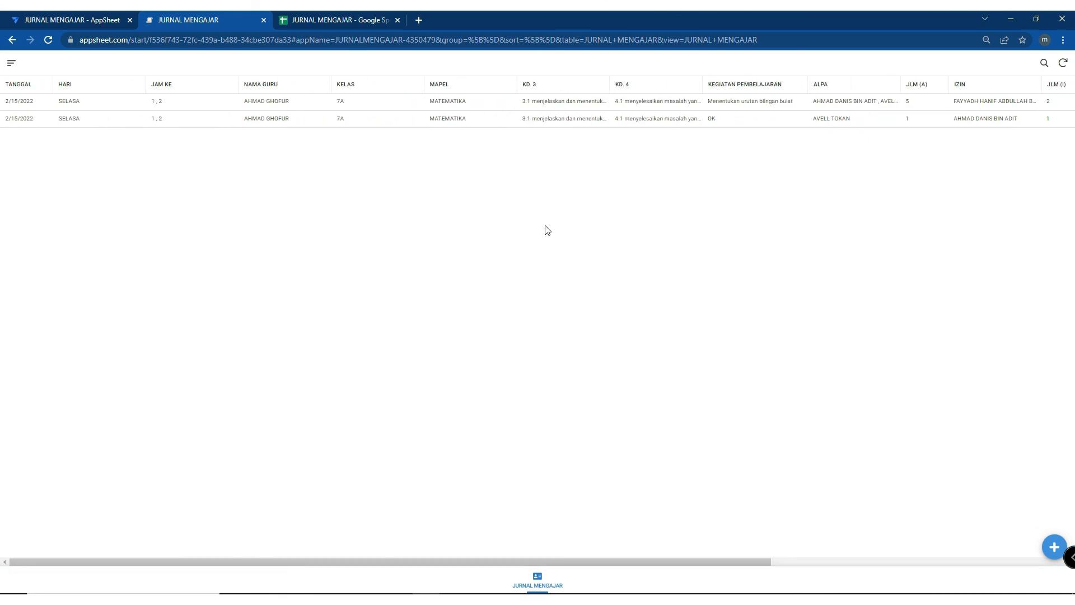
# Return to the app editor, bring up the Automation bots, and look through the date group's columns in the preview
pyautogui.click(87, 14)
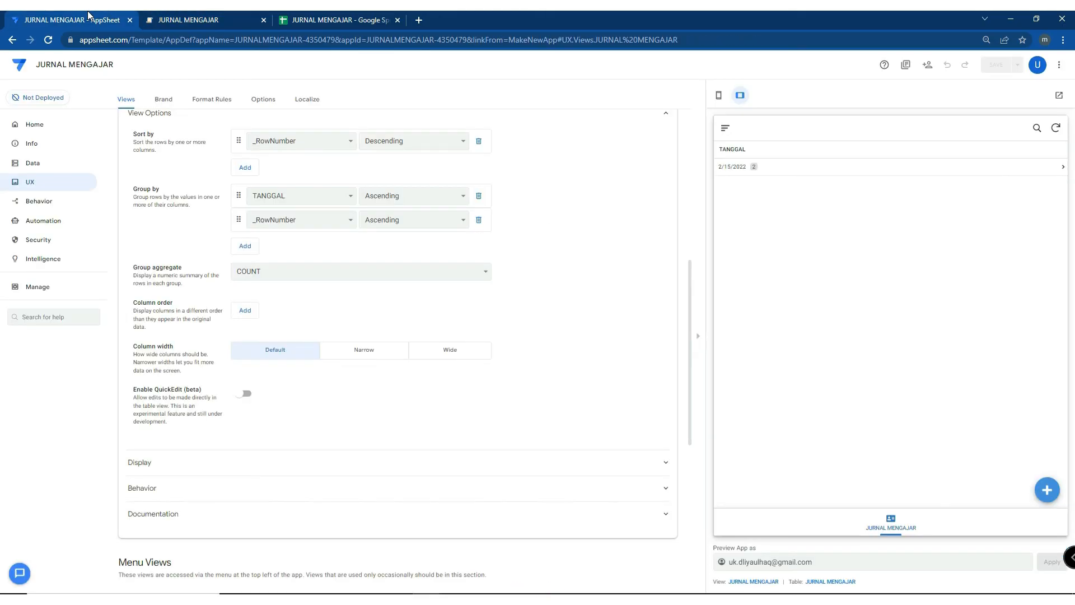
pyautogui.click(63, 225)
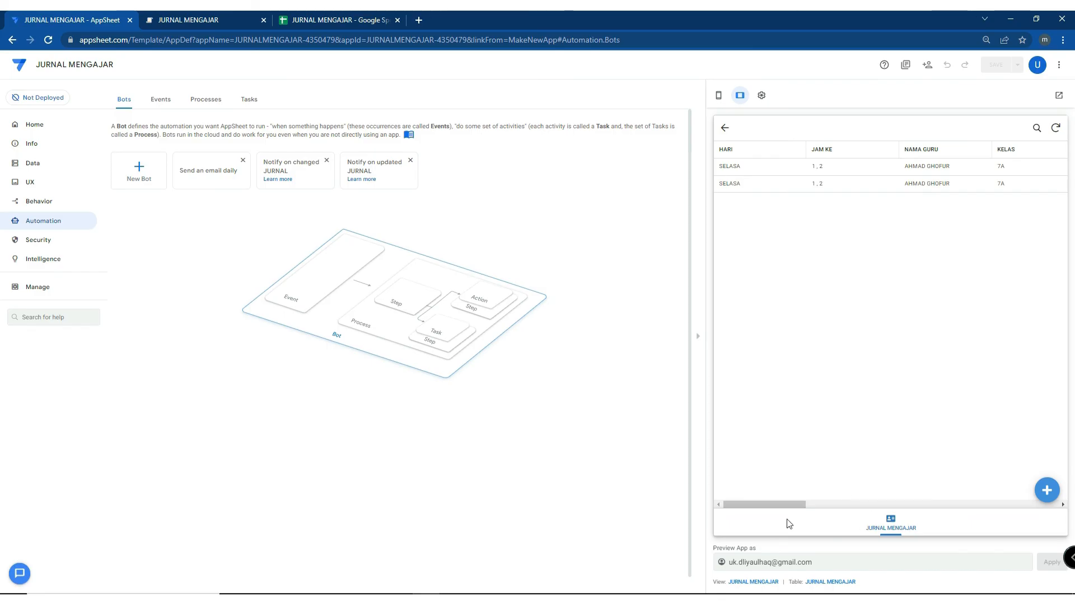
pyautogui.moveTo(795, 505); pyautogui.dragTo(822, 496)
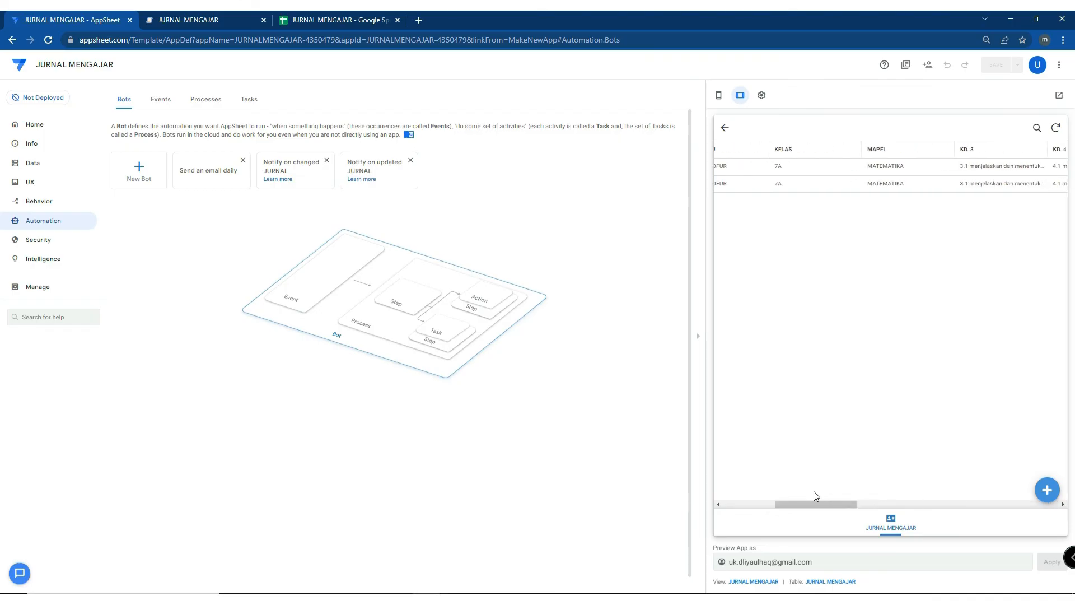